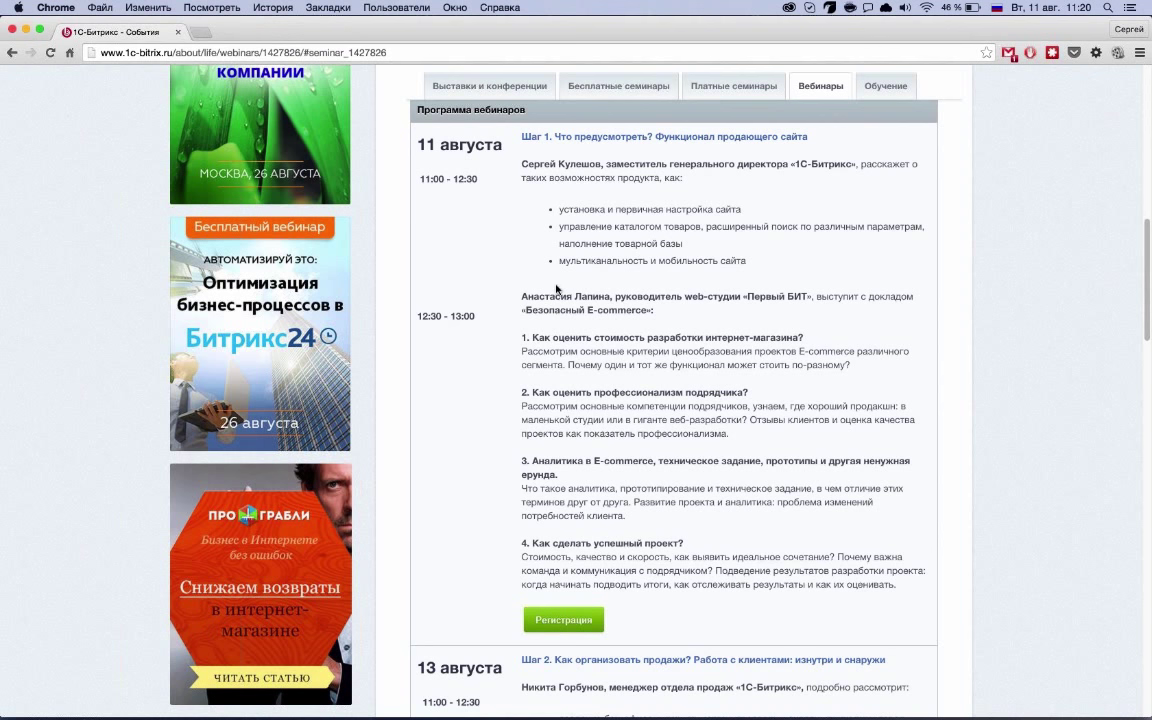
# Open the Корпоративный портал product features page (Возможности продукта) from the Продукты menu.
pyautogui.scroll(10, 556, 289)
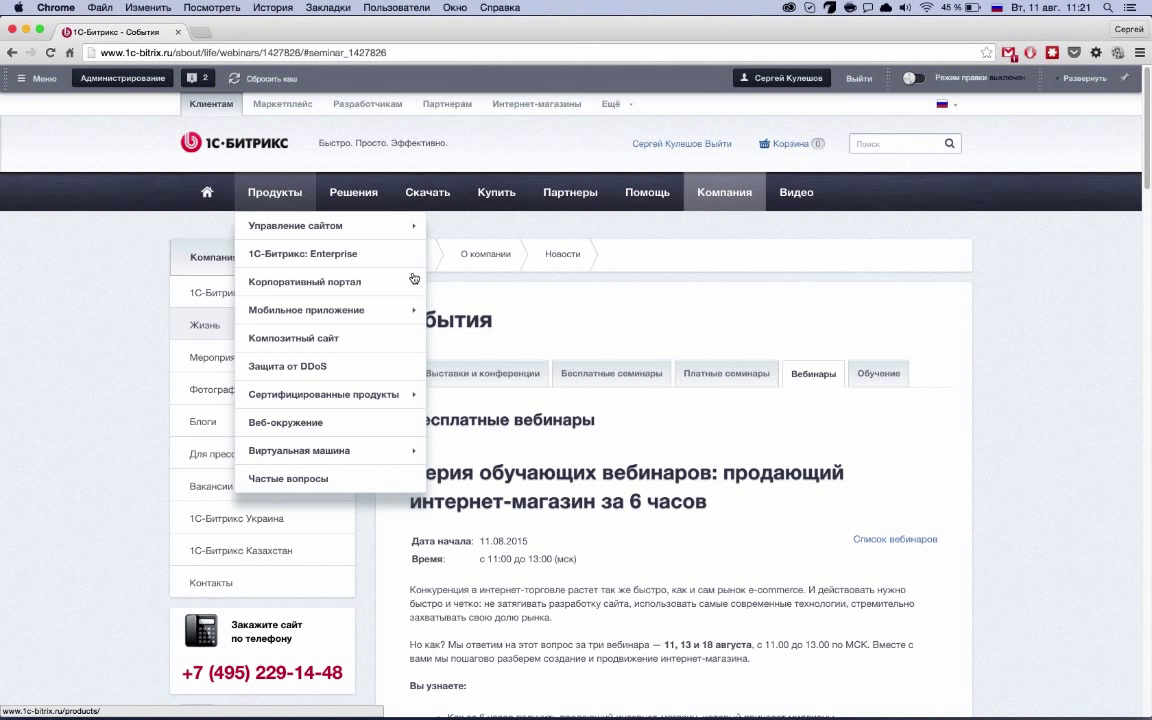
pyautogui.click(414, 278)
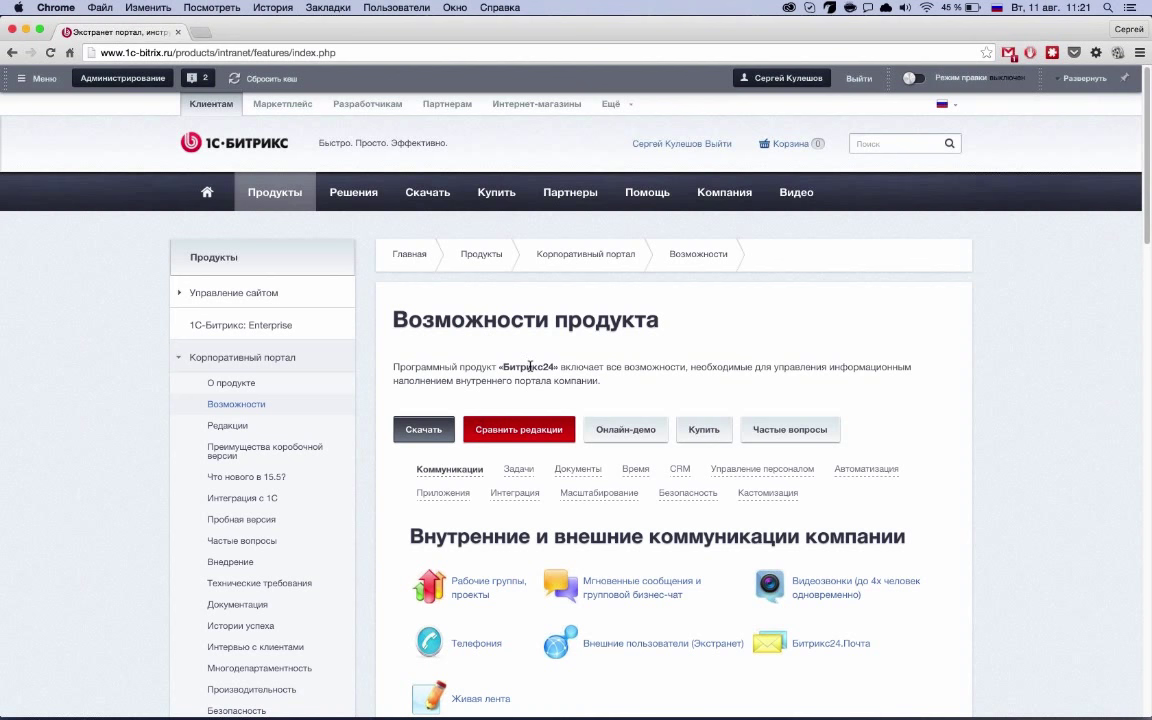
pyautogui.scroll(-1, 519, 379)
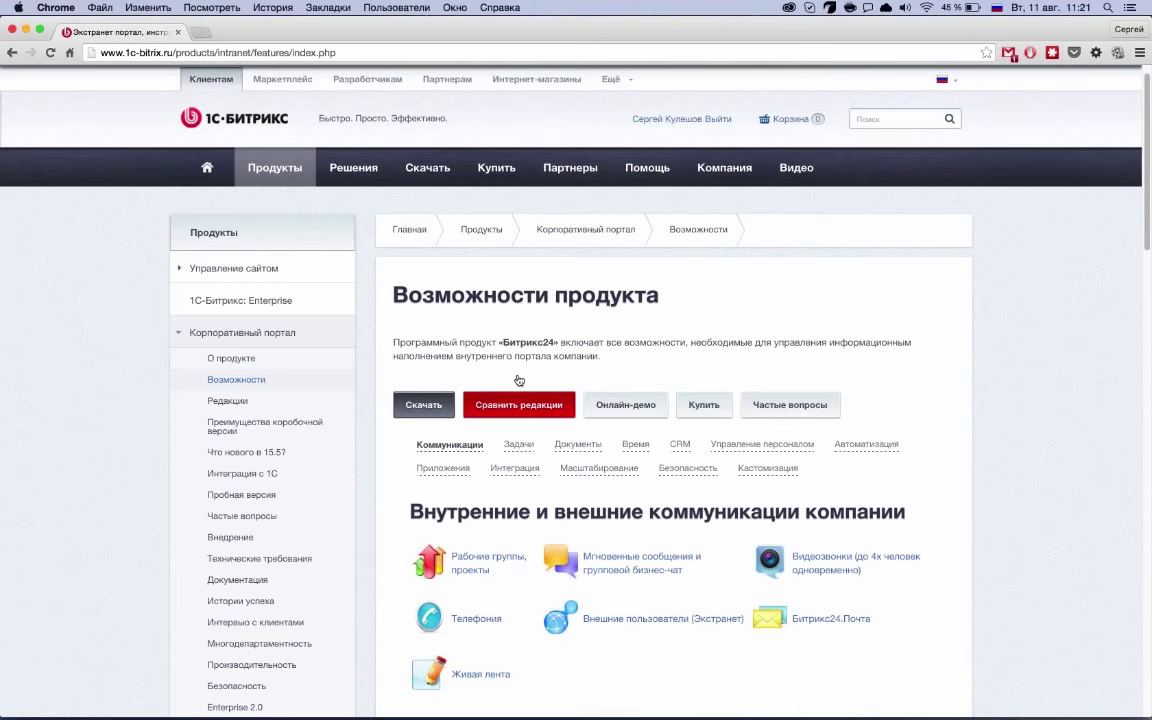
# Open the bitrixlabs.ru demo-site signup form in a new tab, then return to the features tab.
pyautogui.click(205, 34)
pyautogui.write('bitrixlab')
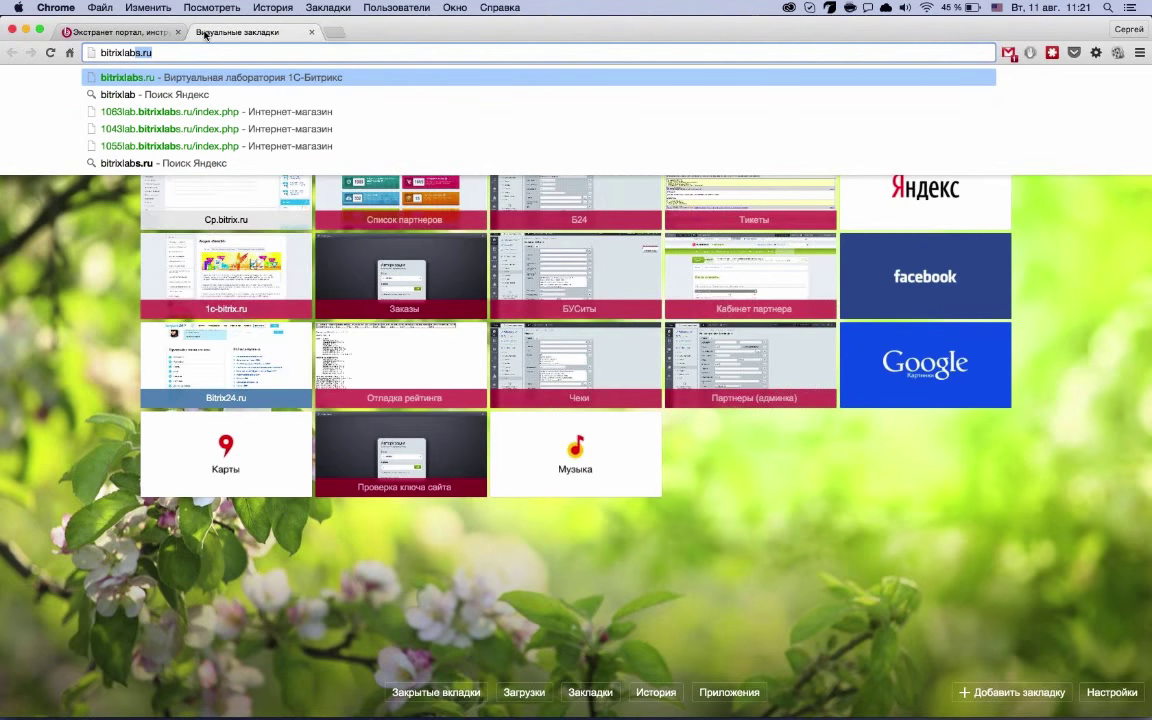
pyautogui.press('super+w')
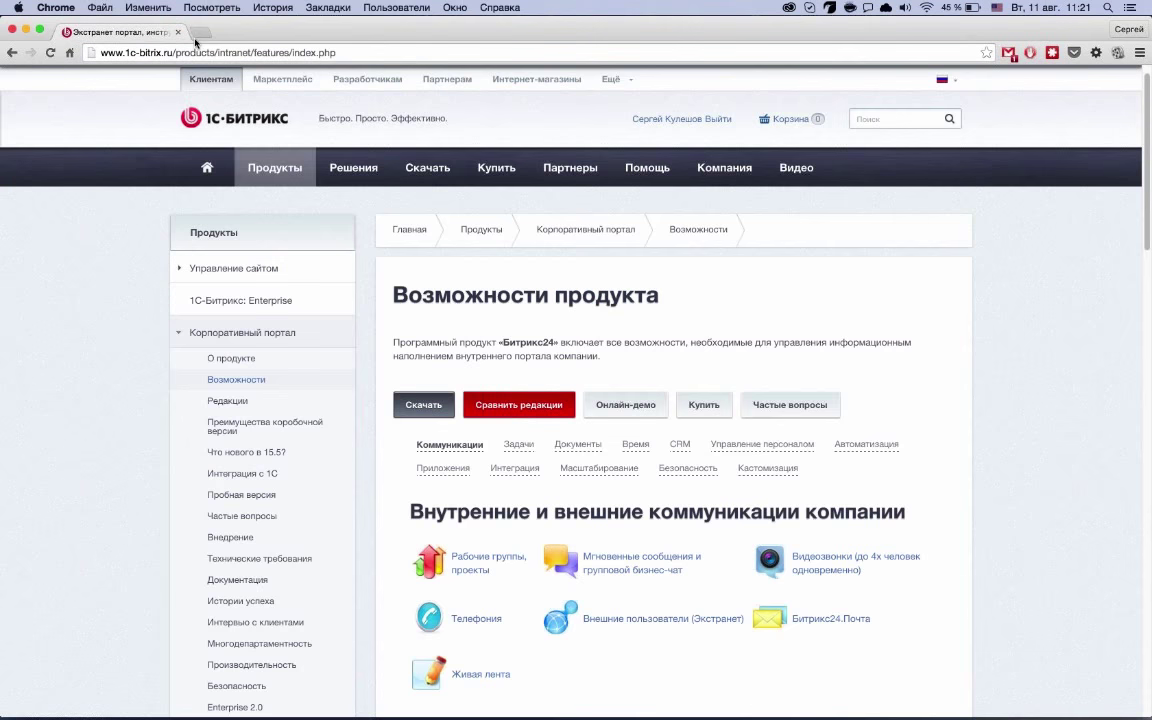
pyautogui.click(199, 33)
pyautogui.write('bitrix')
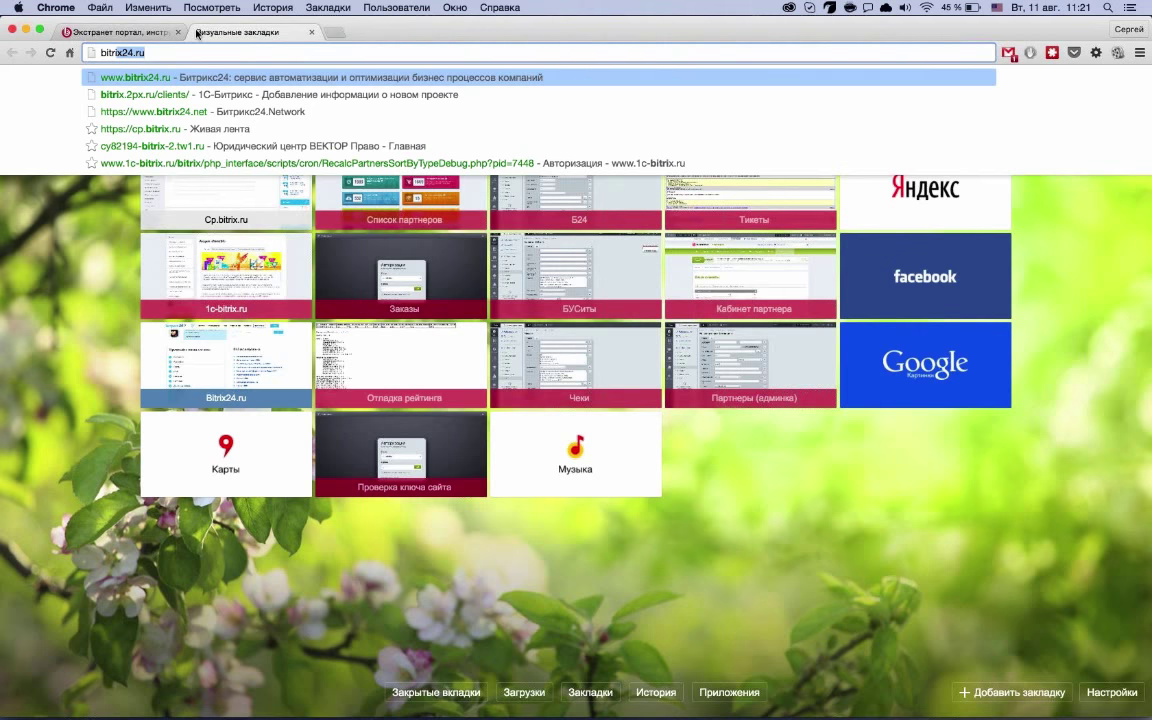
pyautogui.write('labs.r')
pyautogui.press('Return')
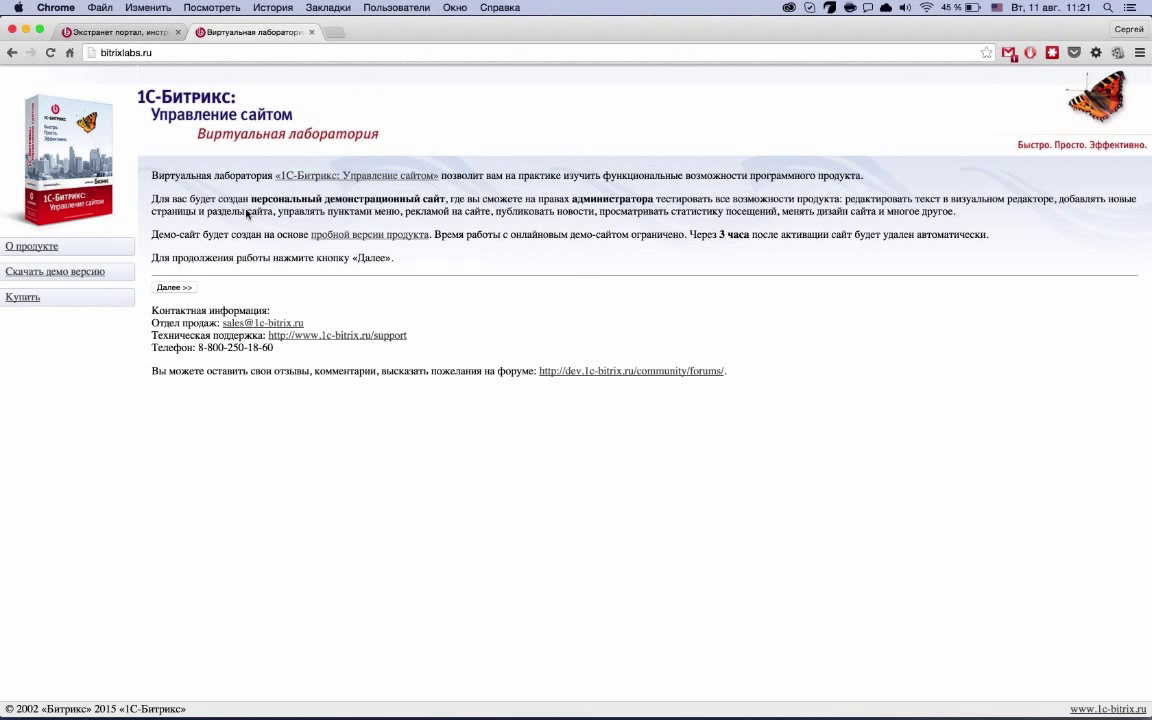
pyautogui.click(175, 287)
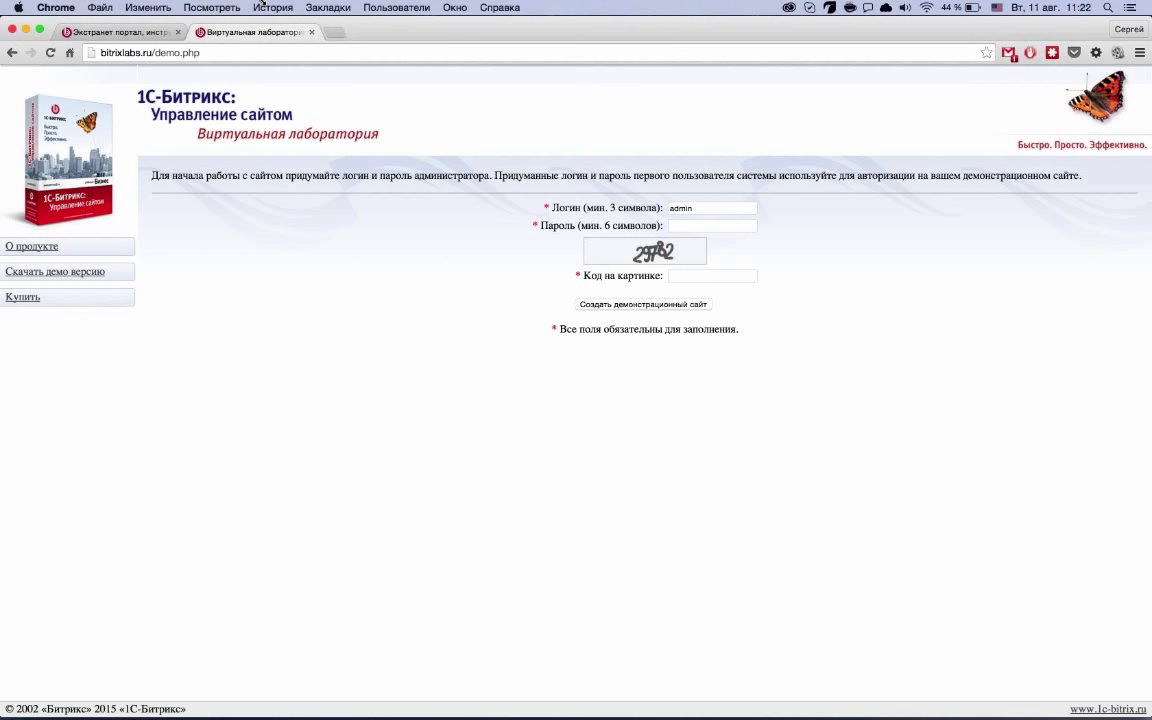
pyautogui.hotkey('ctrl', 'shift', 'Tab')
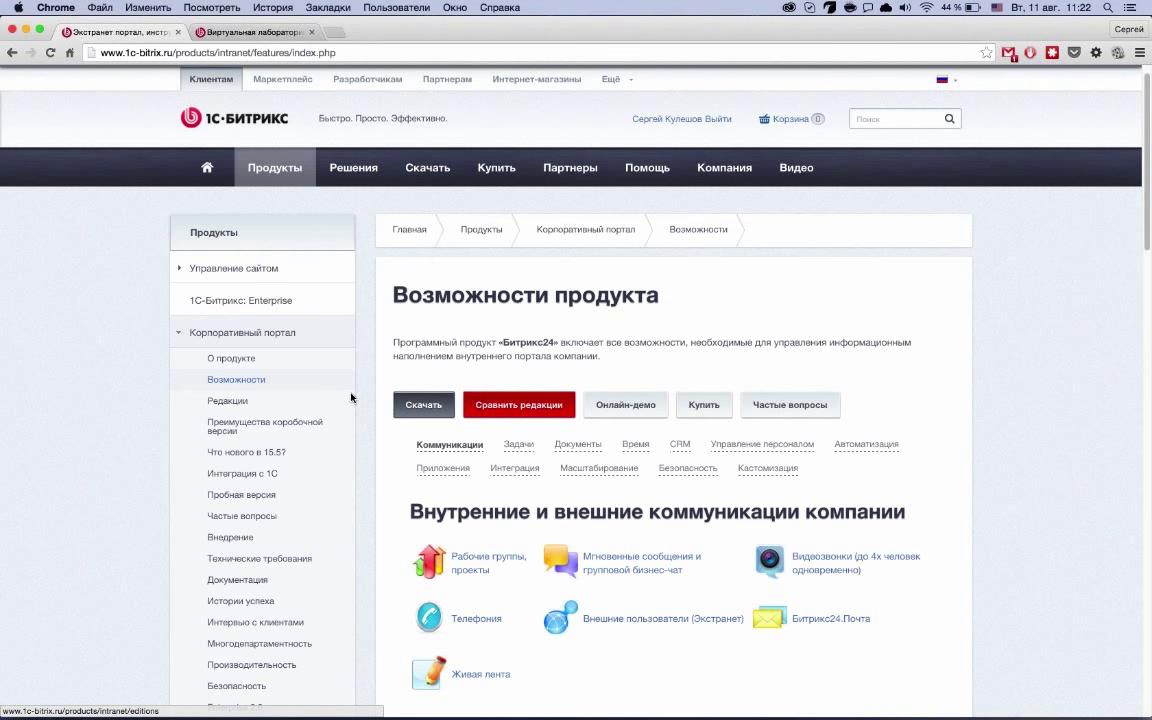
# Open the corporate portal trial version page.
pyautogui.scroll(-2, 355, 398)
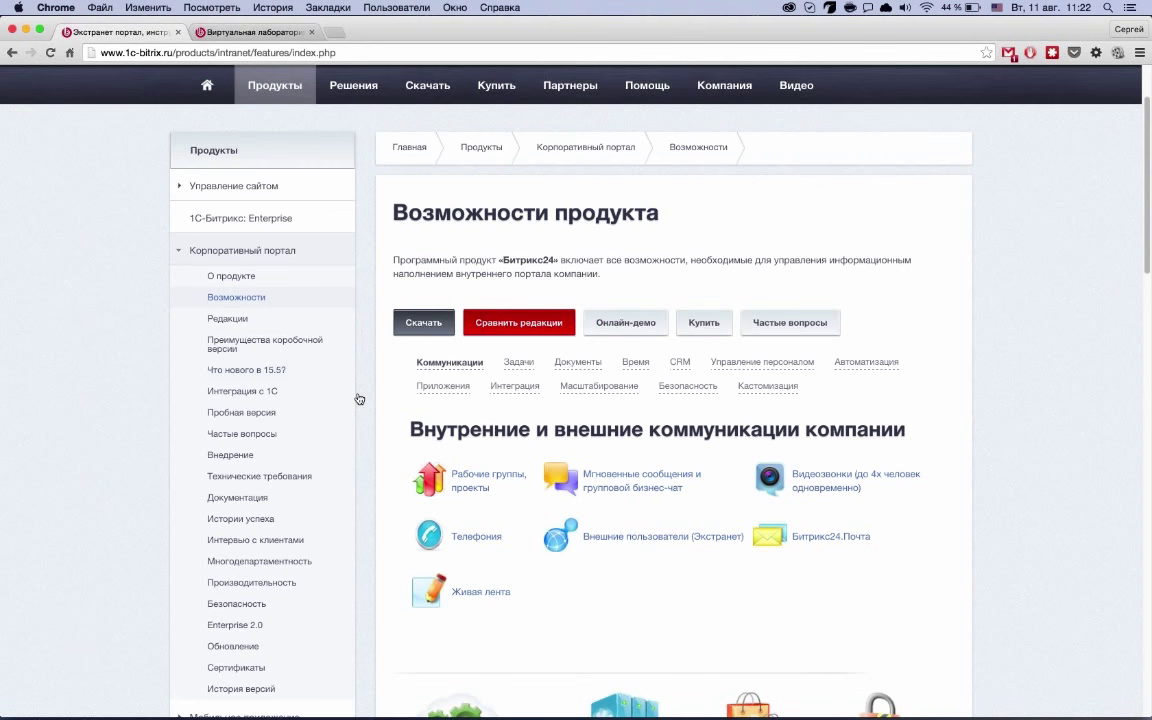
pyautogui.click(357, 410)
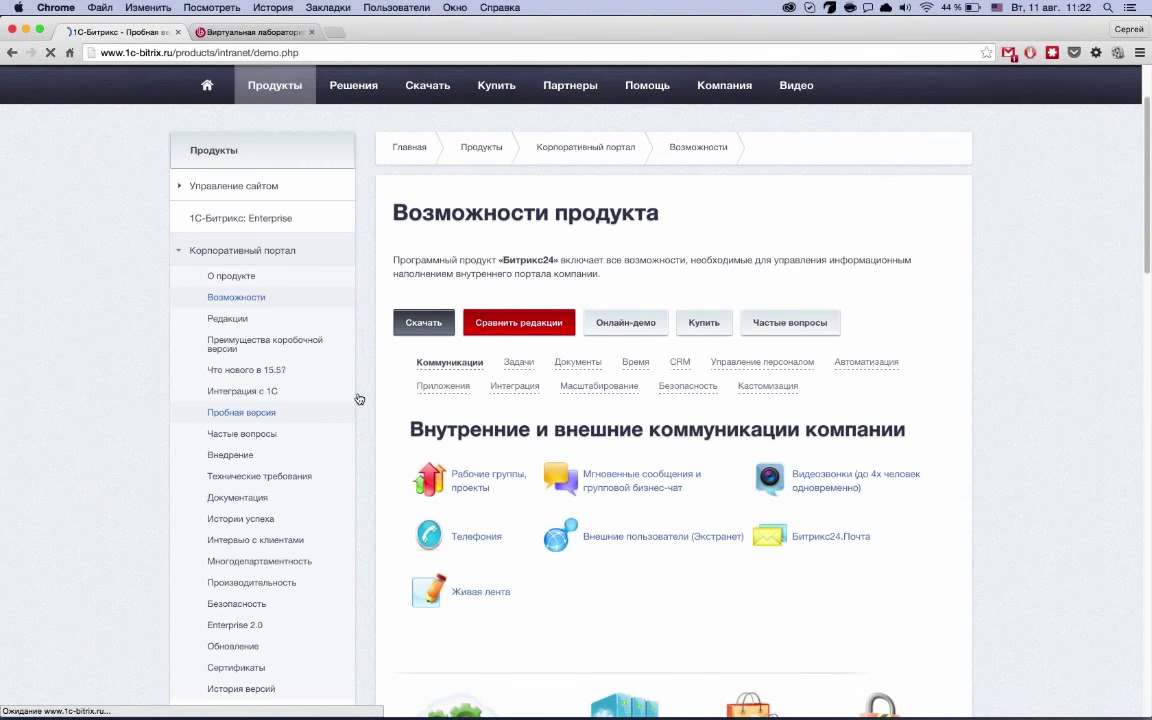
pyautogui.scroll(-3, 659, 455)
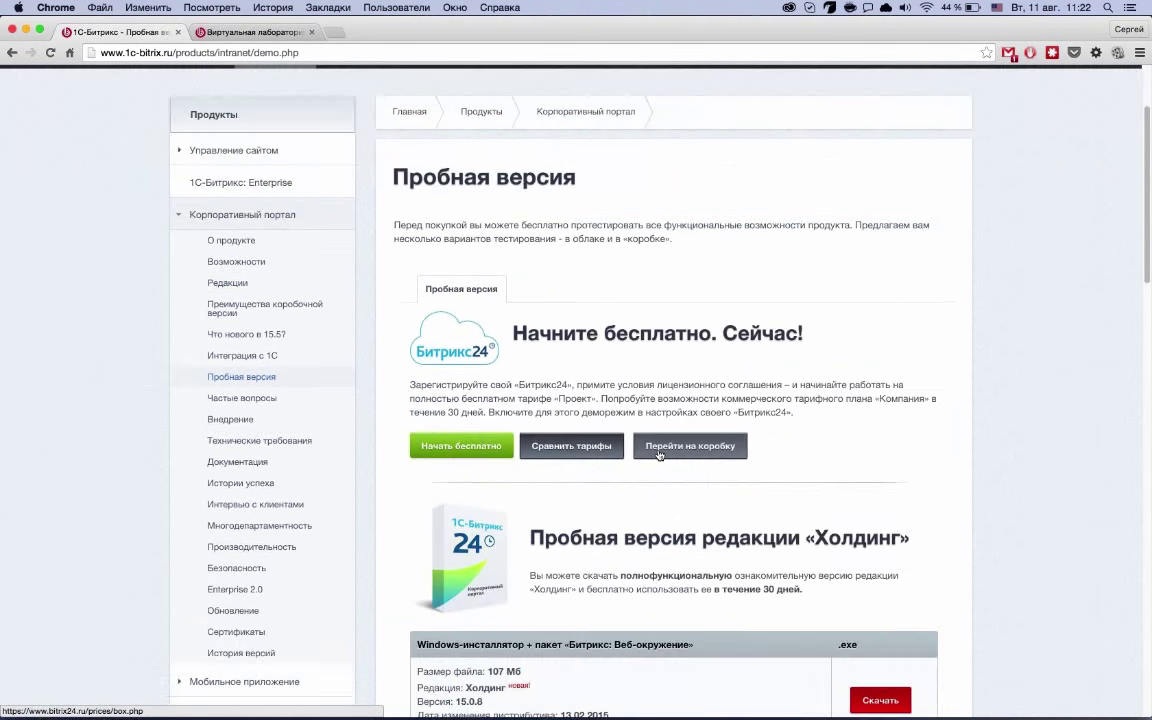
pyautogui.scroll(3, 659, 455)
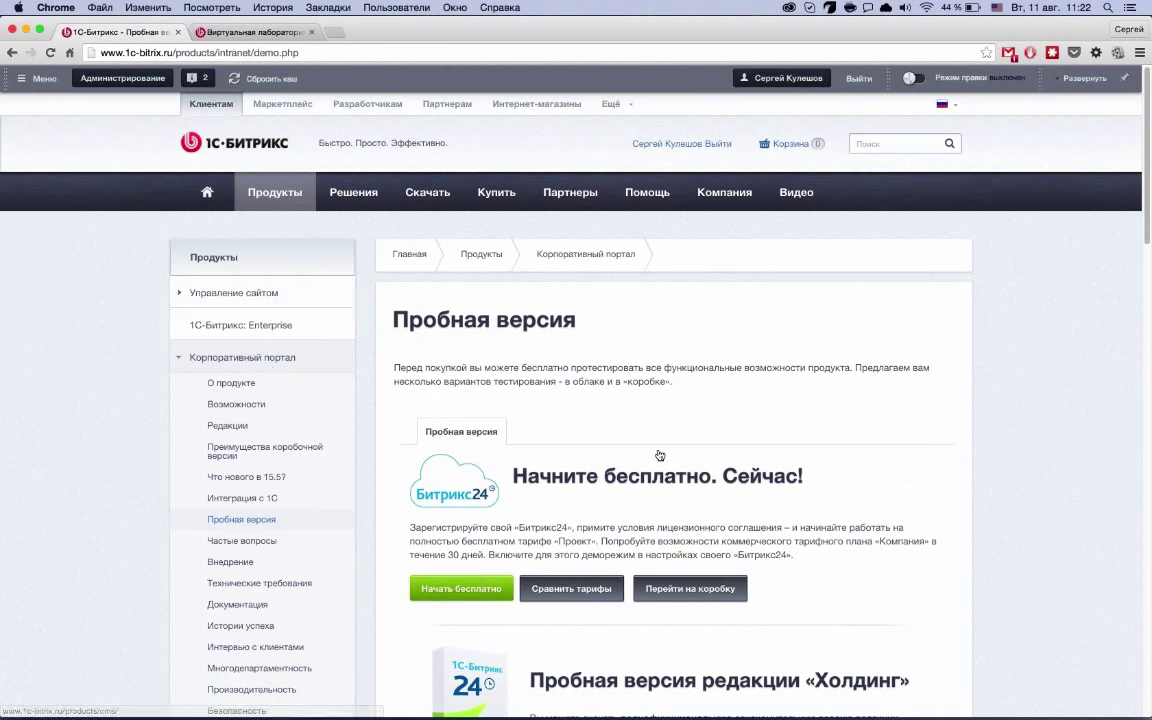
# Open the Управление сайтом trial page and show its 30-day Business 15.5.1 trial tab.
pyautogui.click(265, 360)
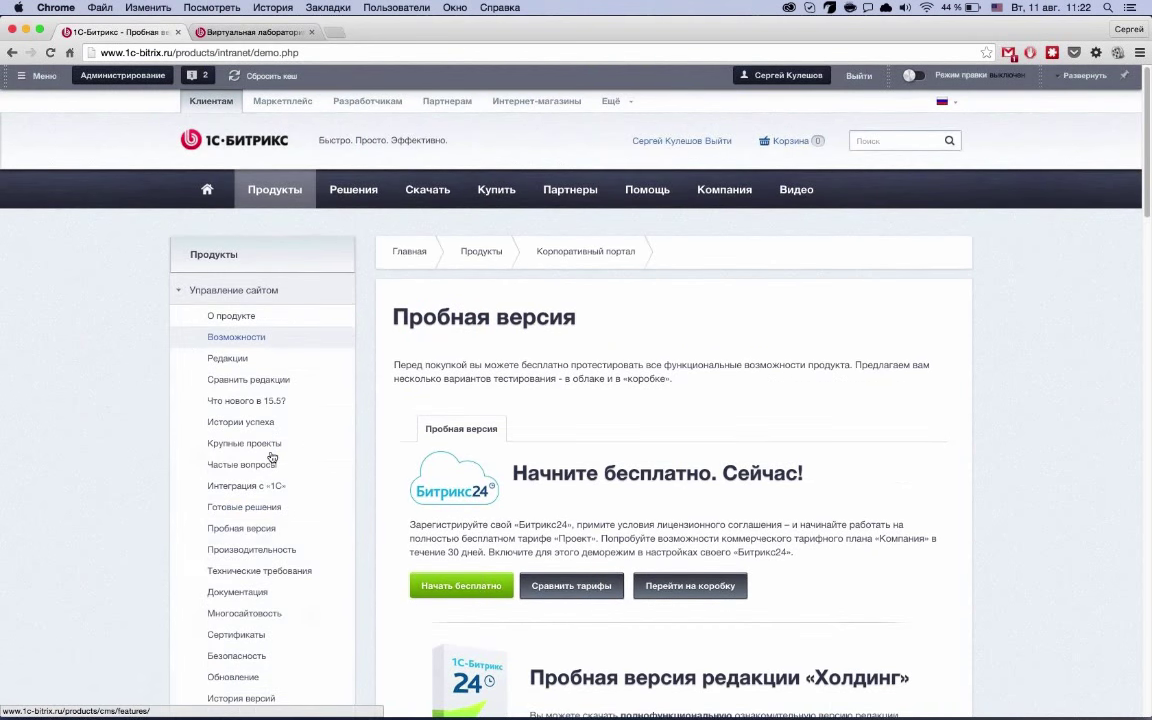
pyautogui.scroll(-1, 290, 460)
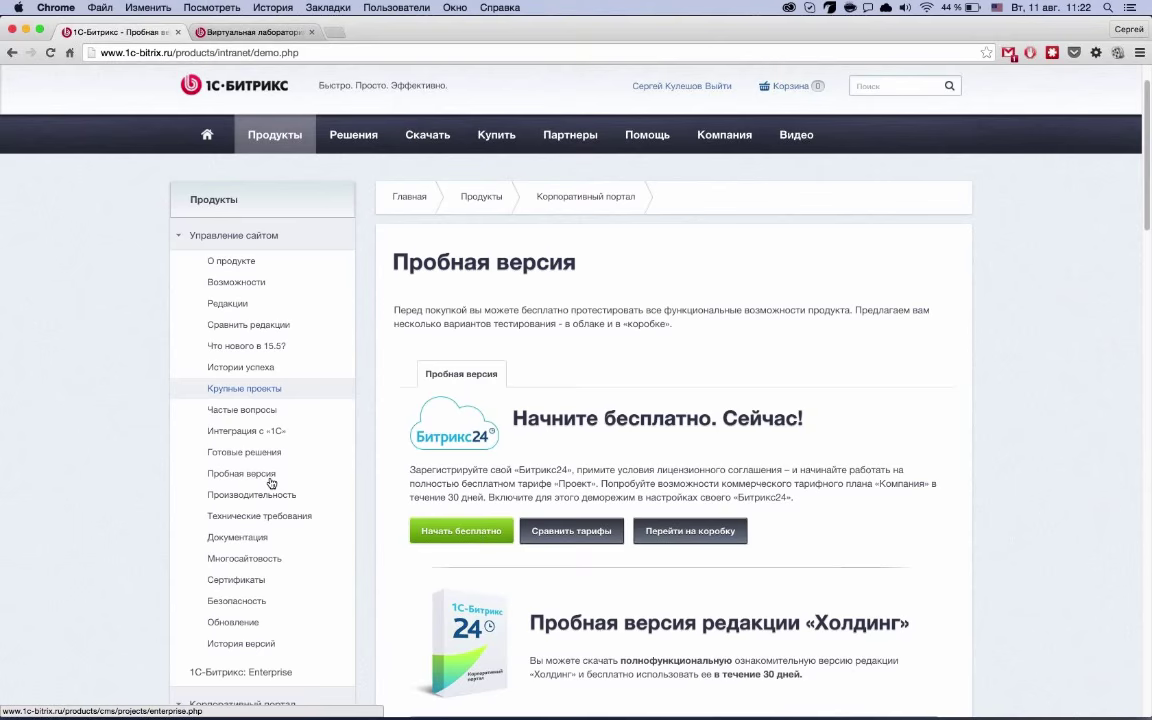
pyautogui.click(268, 477)
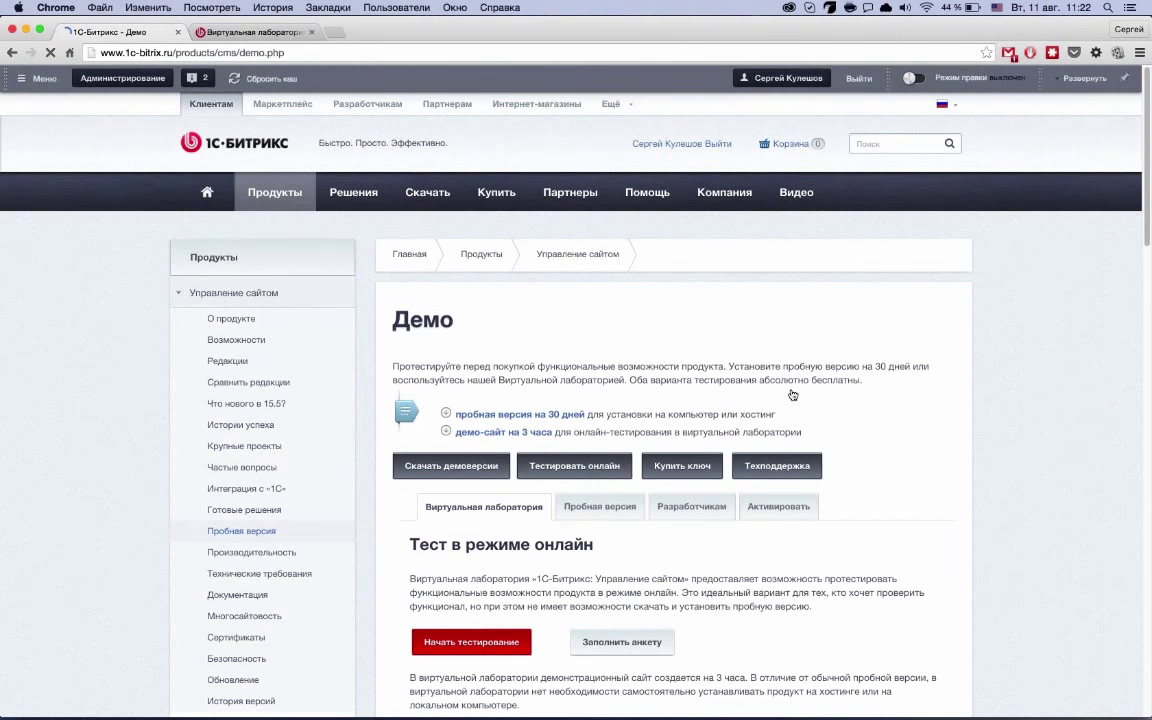
pyautogui.scroll(-5, 792, 395)
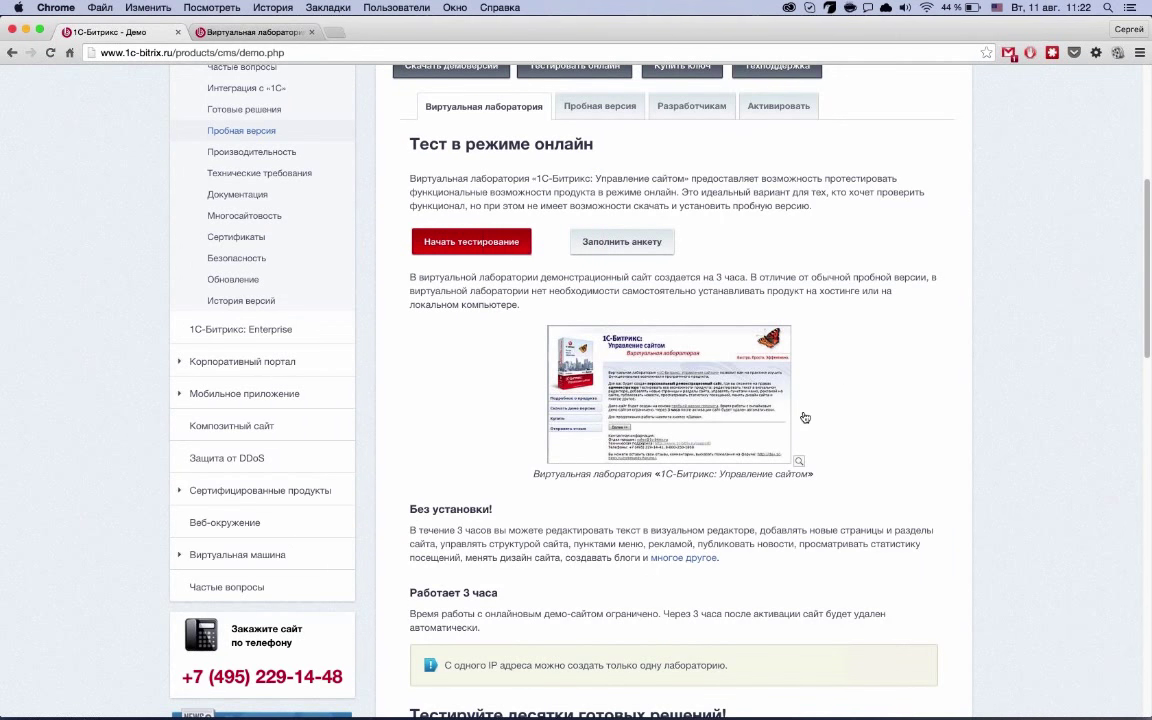
pyautogui.scroll(2, 805, 417)
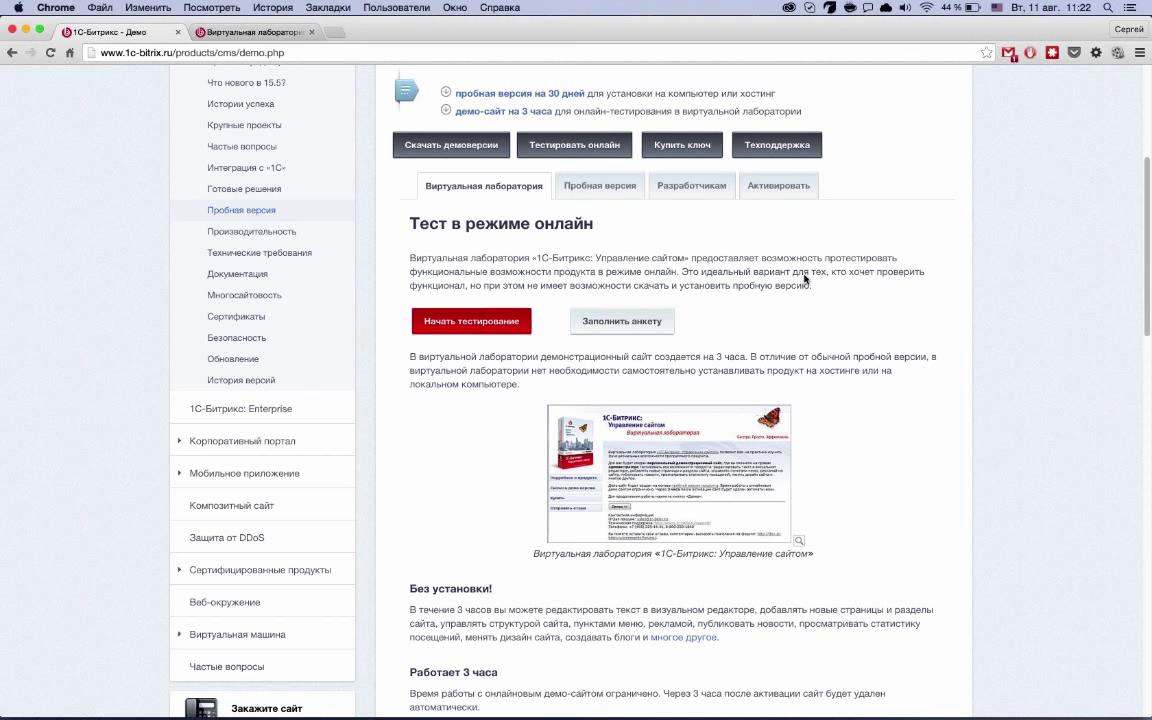
pyautogui.scroll(-3, 808, 284)
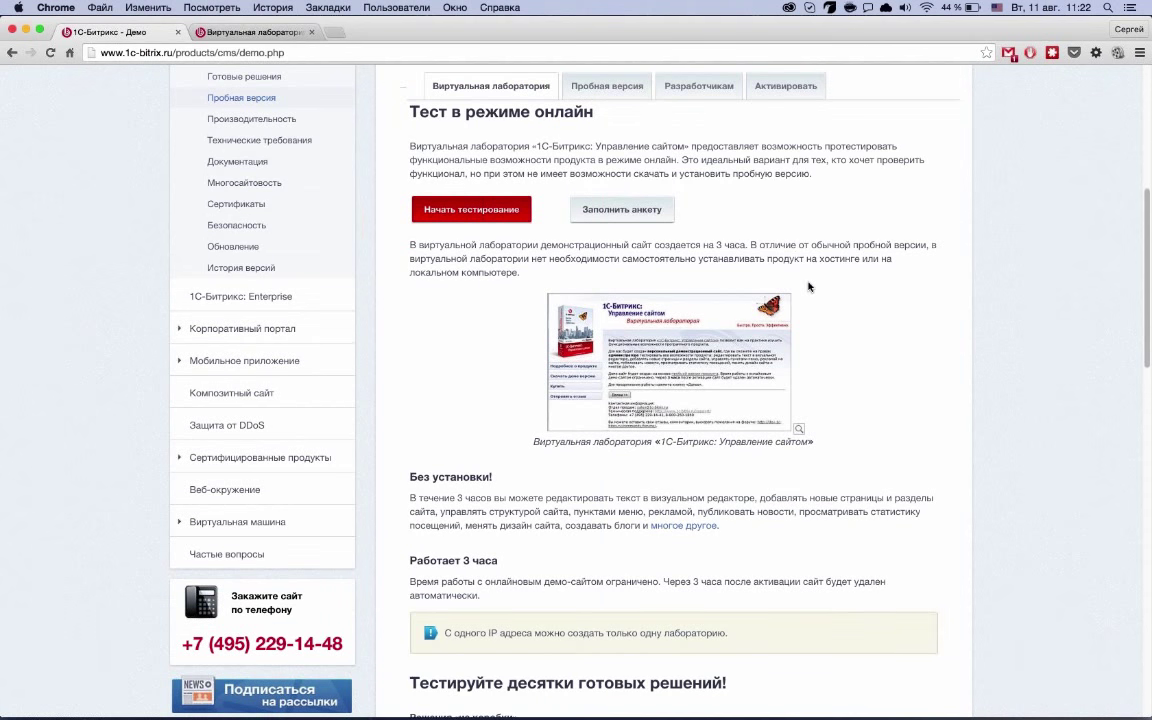
pyautogui.scroll(-4, 808, 287)
pyautogui.scroll(9, 766, 325)
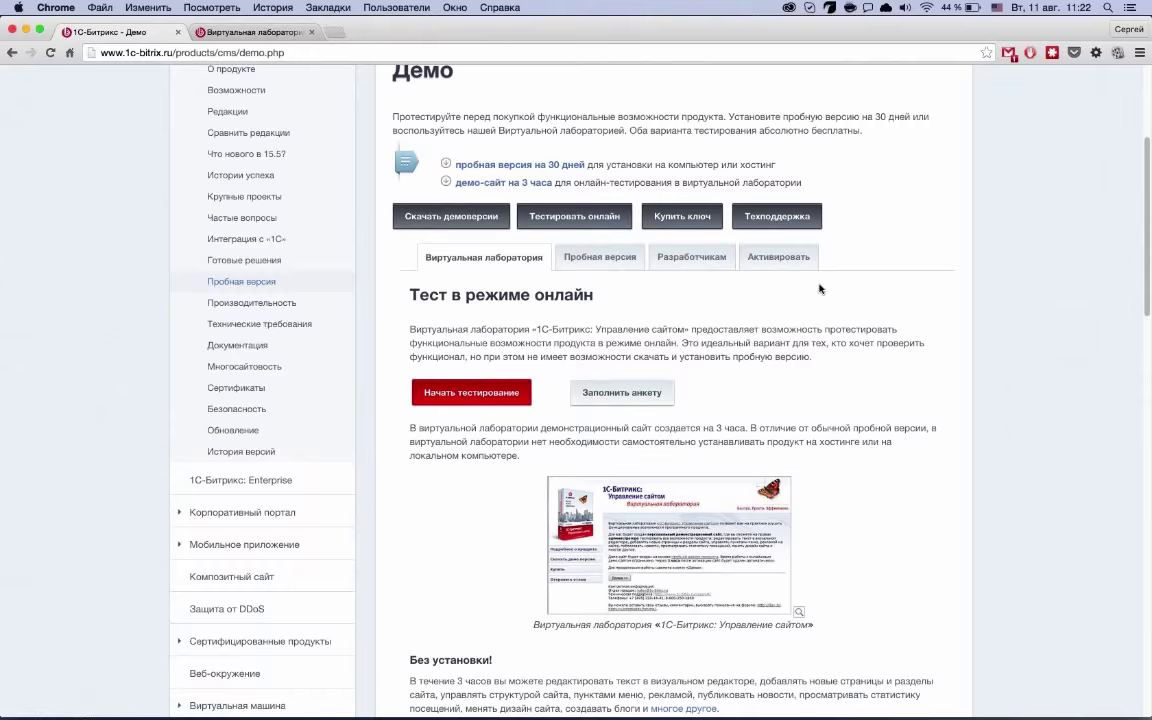
pyautogui.click(600, 257)
pyautogui.moveTo(437, 411); pyautogui.dragTo(670, 430)
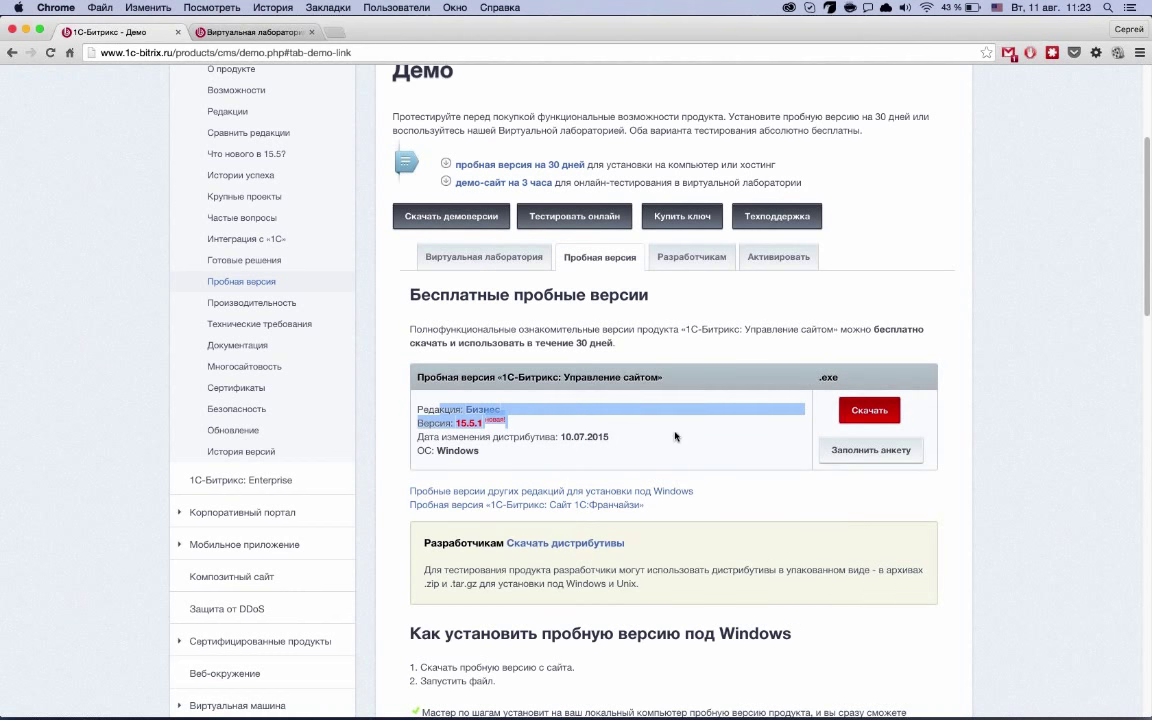
# Clear the text selection and scroll back to the top of the Демо page.
pyautogui.click(676, 437)
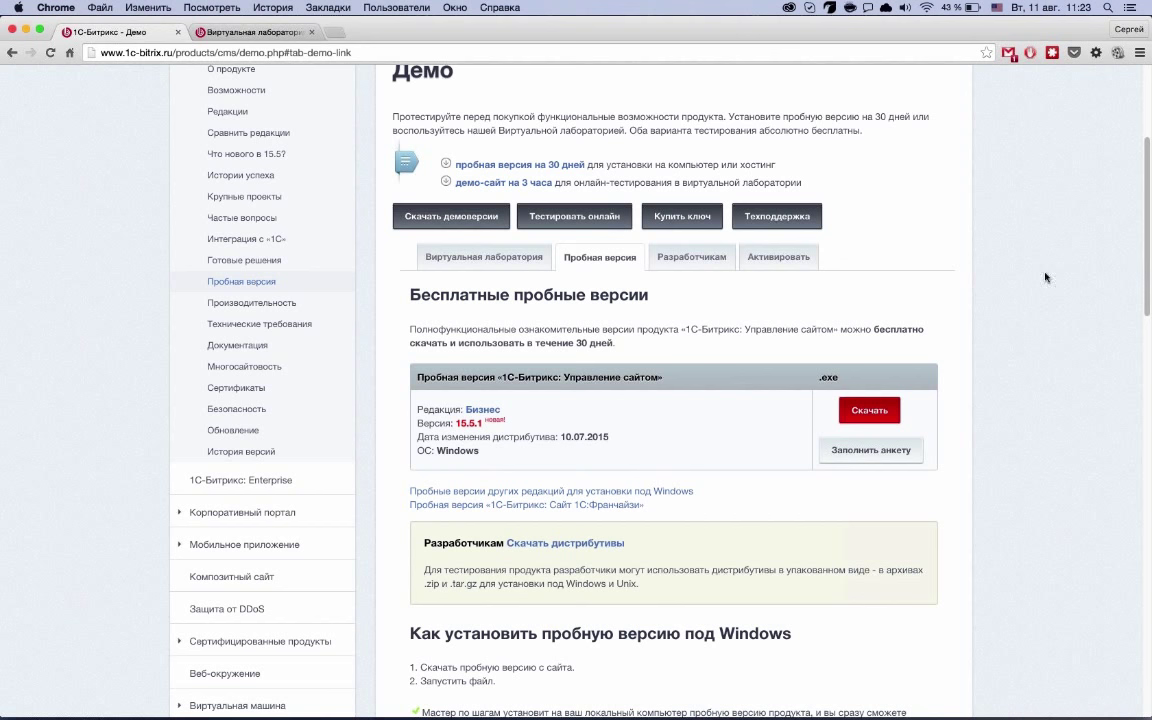
pyautogui.scroll(3, 631, 432)
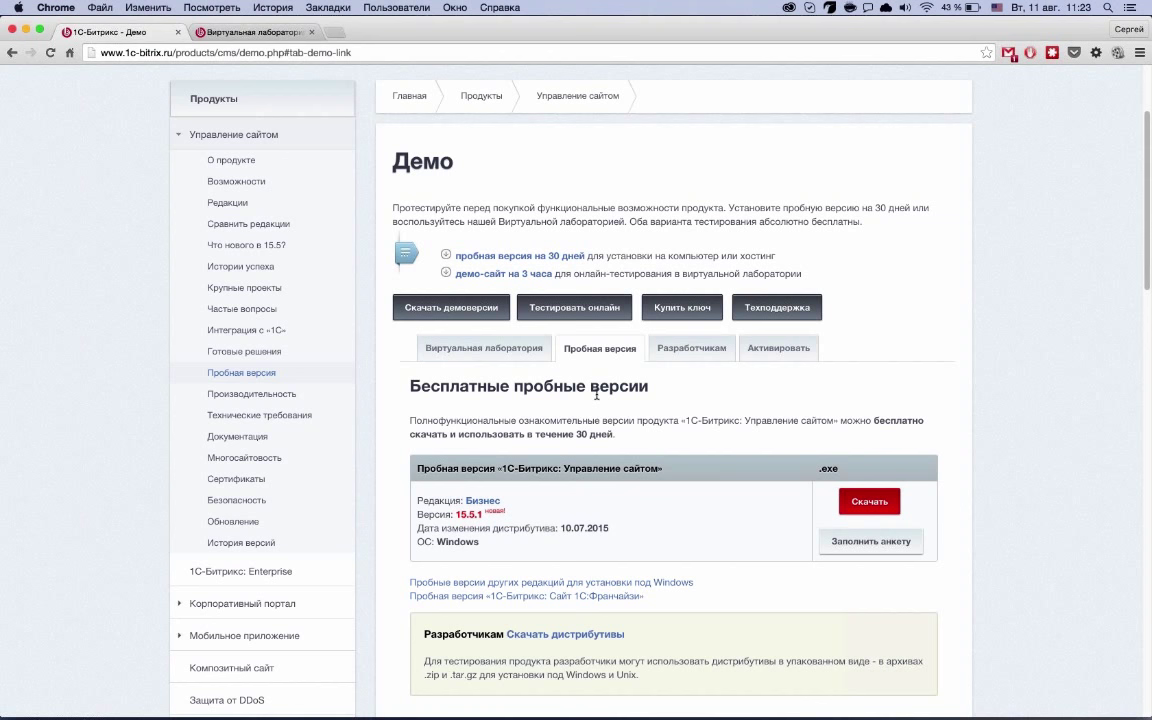
pyautogui.scroll(3, 597, 395)
# Open the Виртуальная машина page from the Продукты menu.
pyautogui.moveTo(275, 192)
pyautogui.moveTo(309, 455)
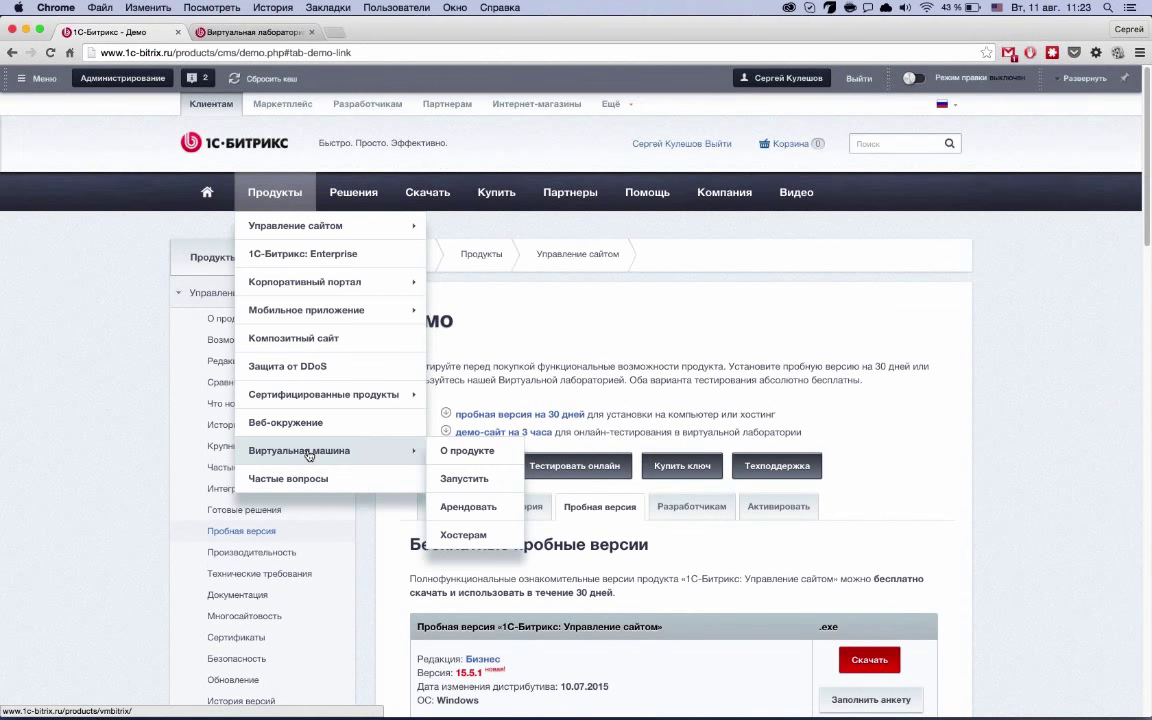
pyautogui.click(388, 456)
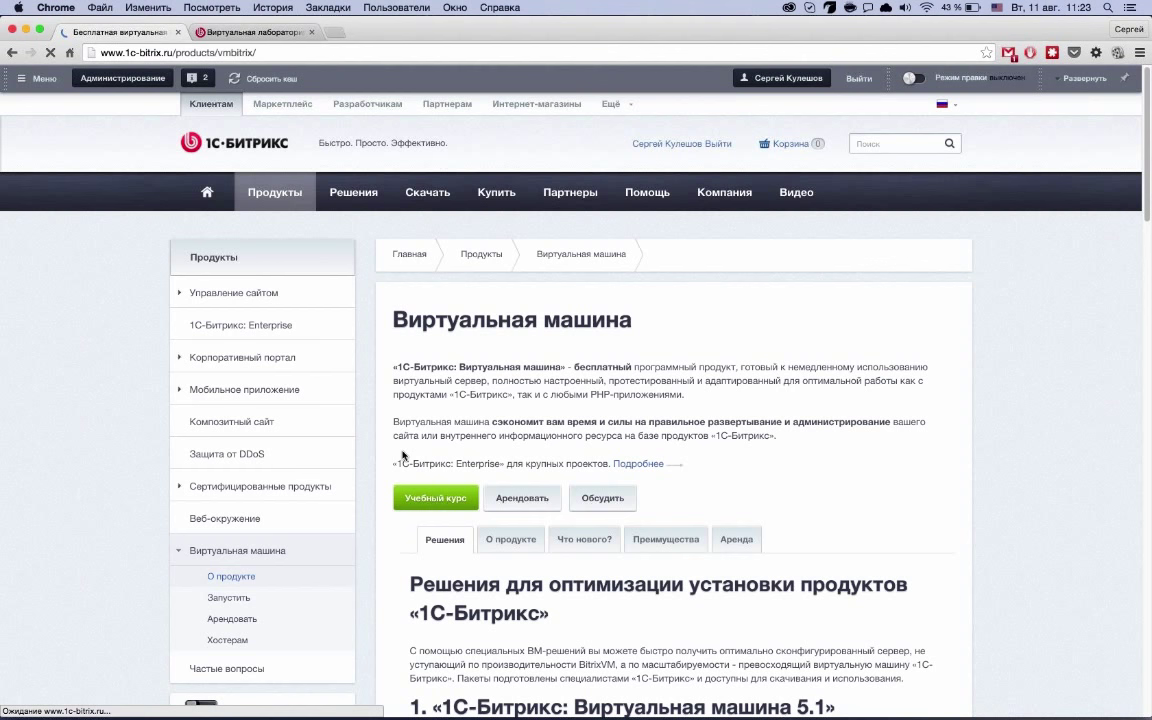
pyautogui.scroll(-6, 643, 400)
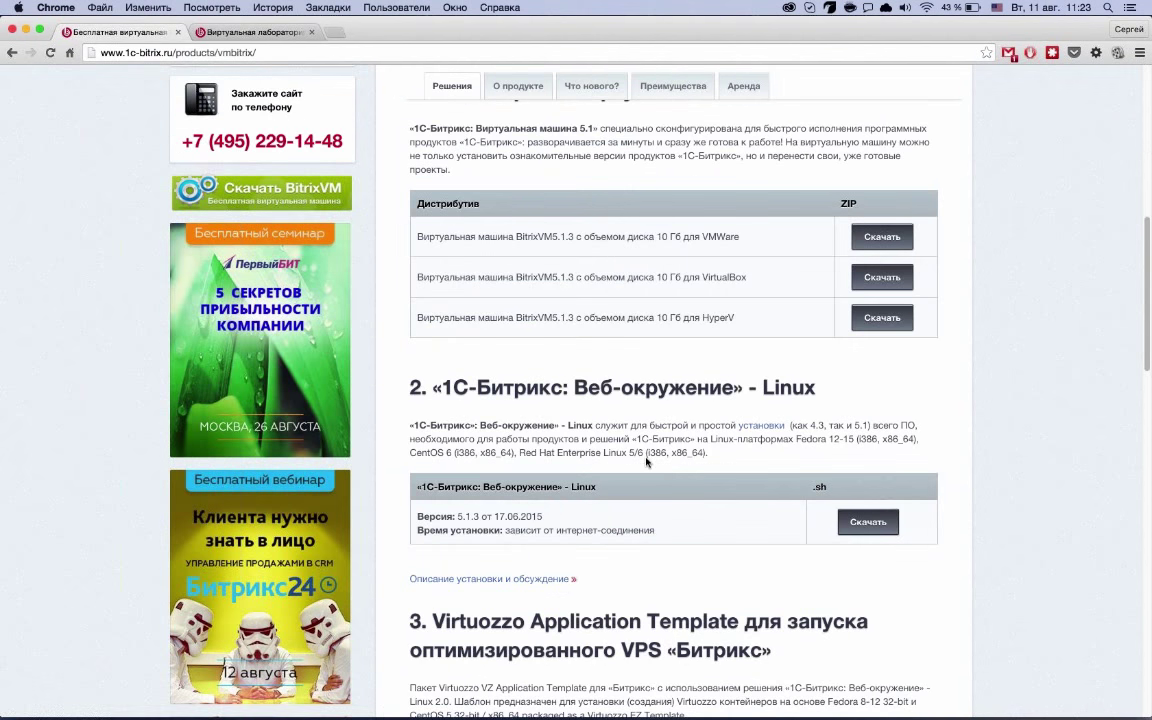
pyautogui.scroll(2, 645, 458)
pyautogui.scroll(1, 645, 458)
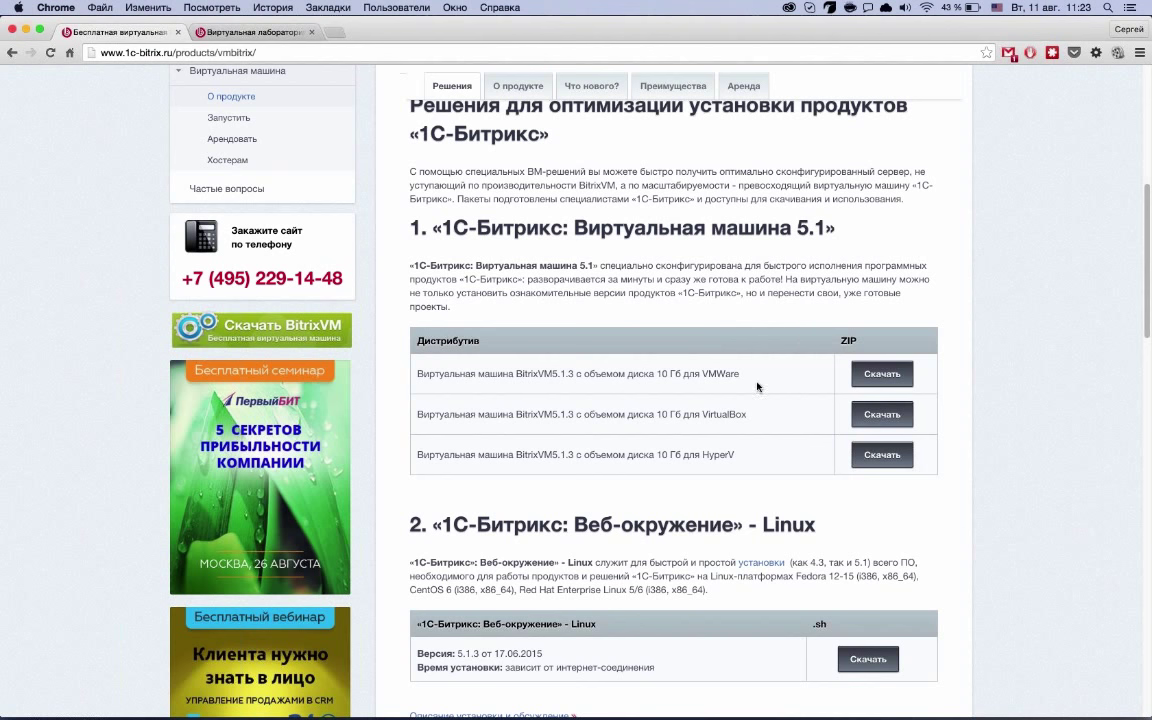
pyautogui.scroll(-1, 777, 384)
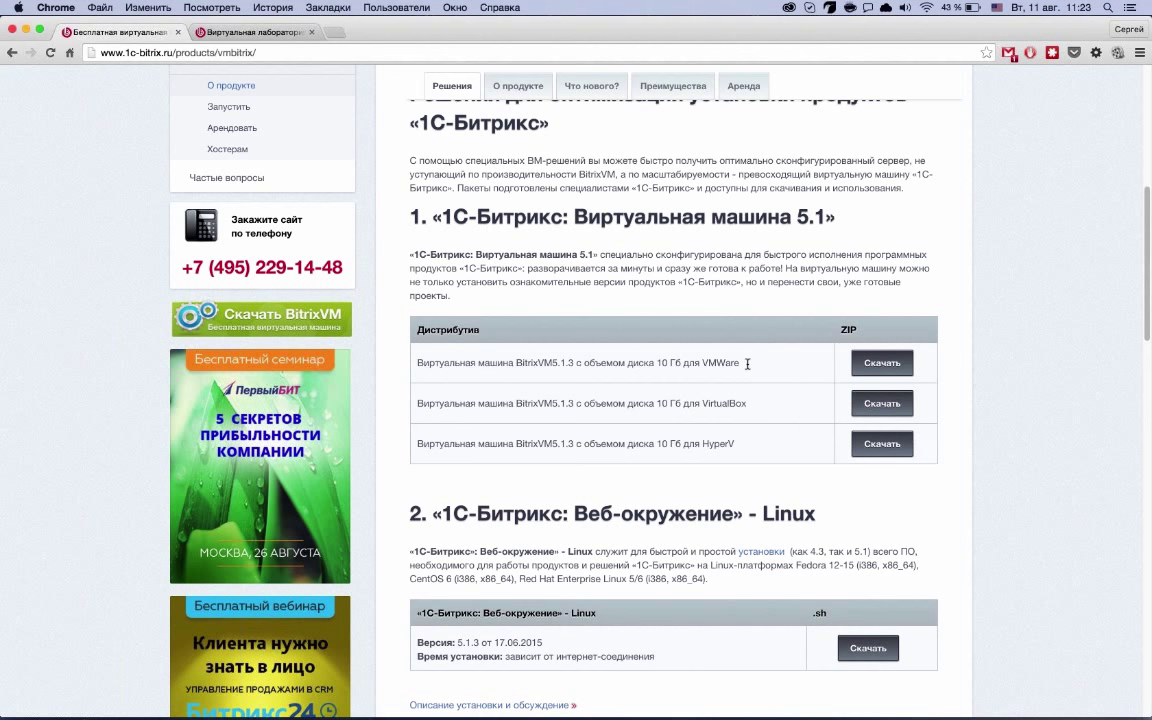
# Check the BitrixVM5.1.3 VirtualBox distribution in the download table, then launch VirtualBox Manager.
pyautogui.moveTo(747, 364); pyautogui.dragTo(661, 403)
pyautogui.moveTo(747, 403); pyautogui.dragTo(704, 402)
pyautogui.click(714, 403)
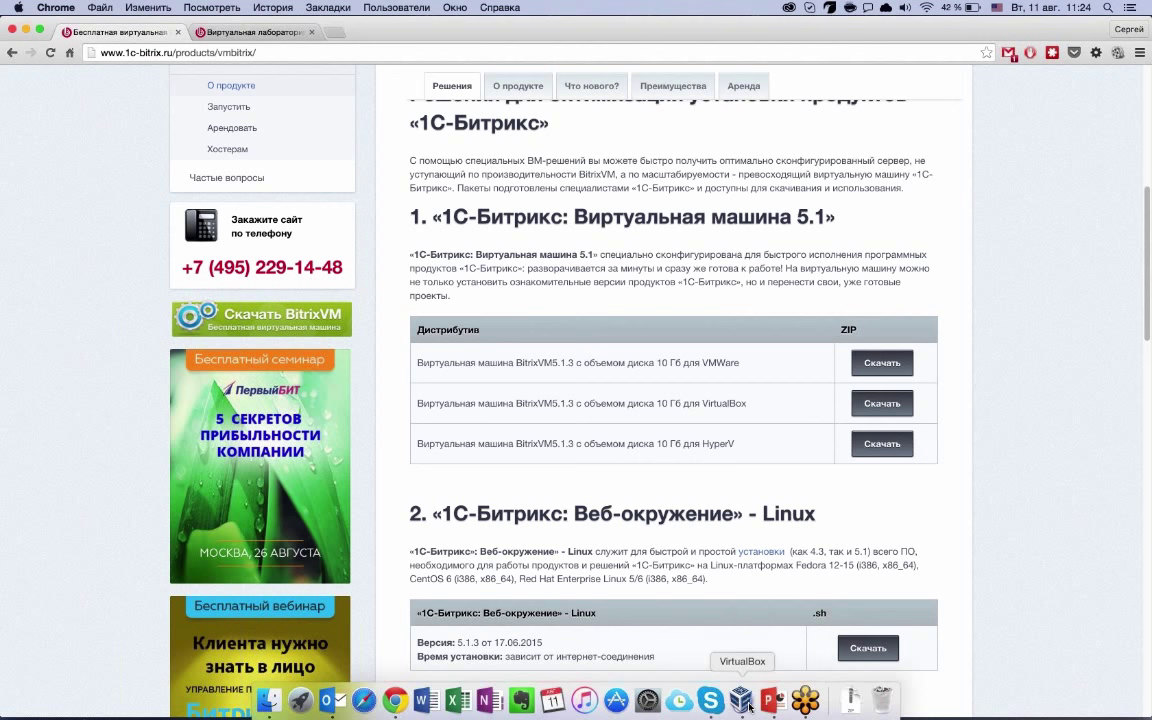
pyautogui.click(738, 690)
pyautogui.moveTo(517, 140); pyautogui.dragTo(456, 128)
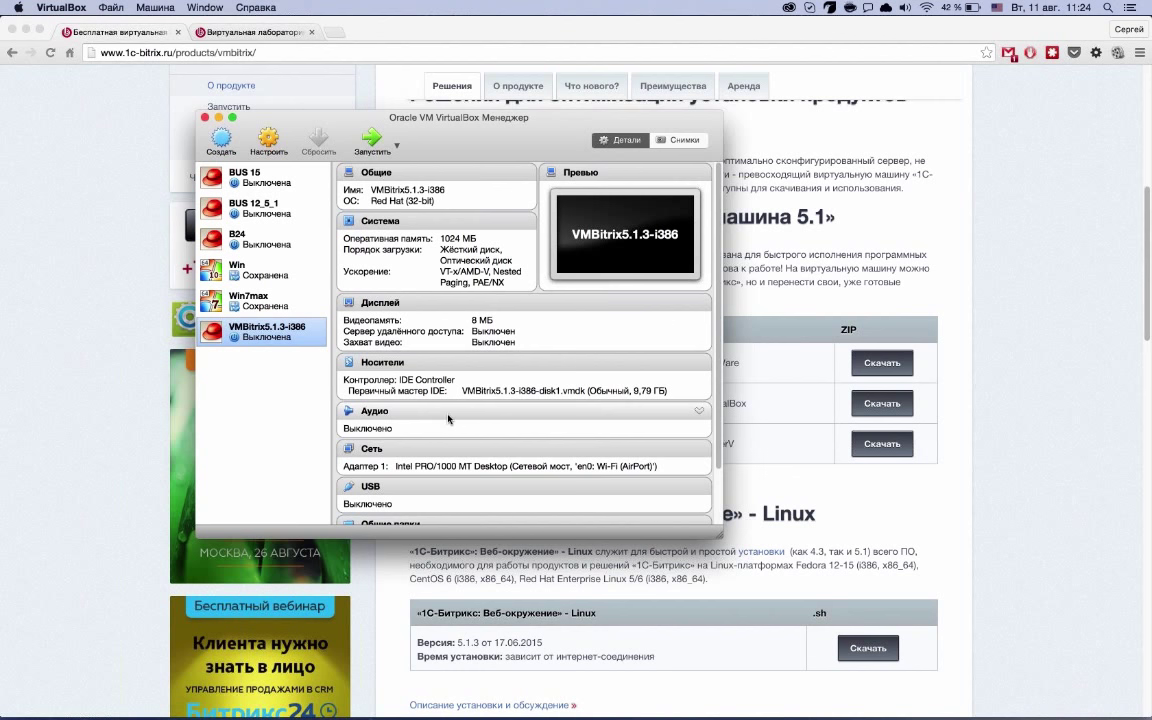
# Bring VirtualBox Manager back in front of Chrome, shift it slightly right, and open the Файл menu.
pyautogui.click(867, 401)
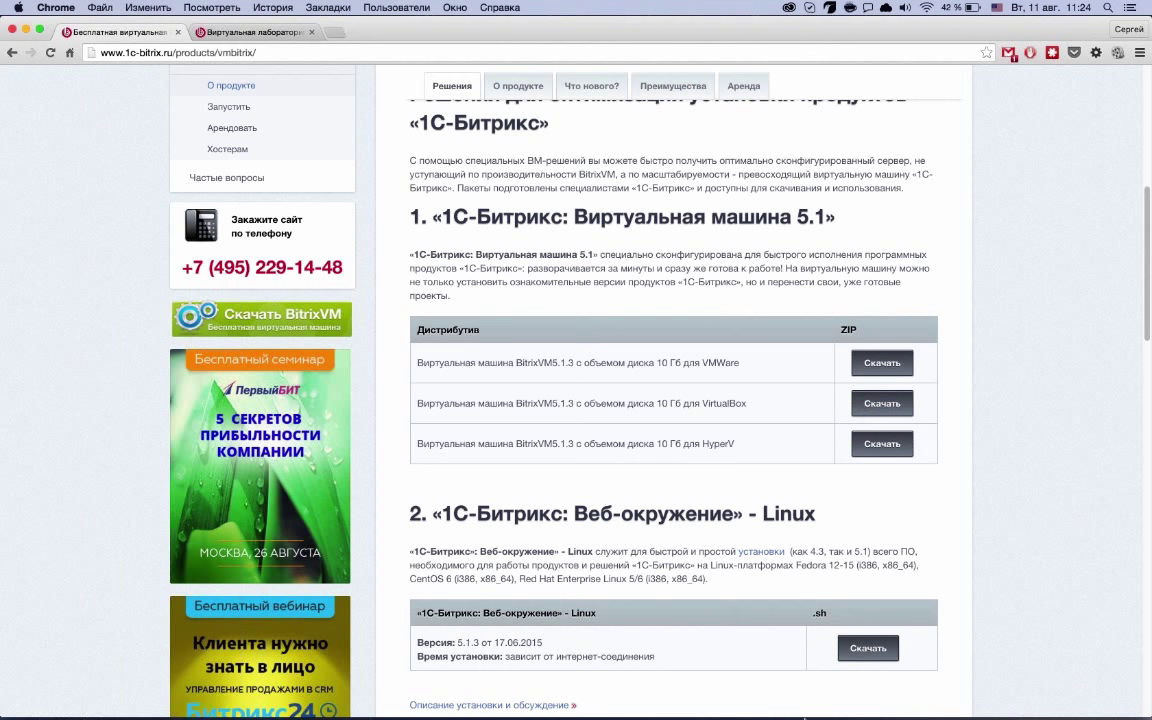
pyautogui.click(848, 700)
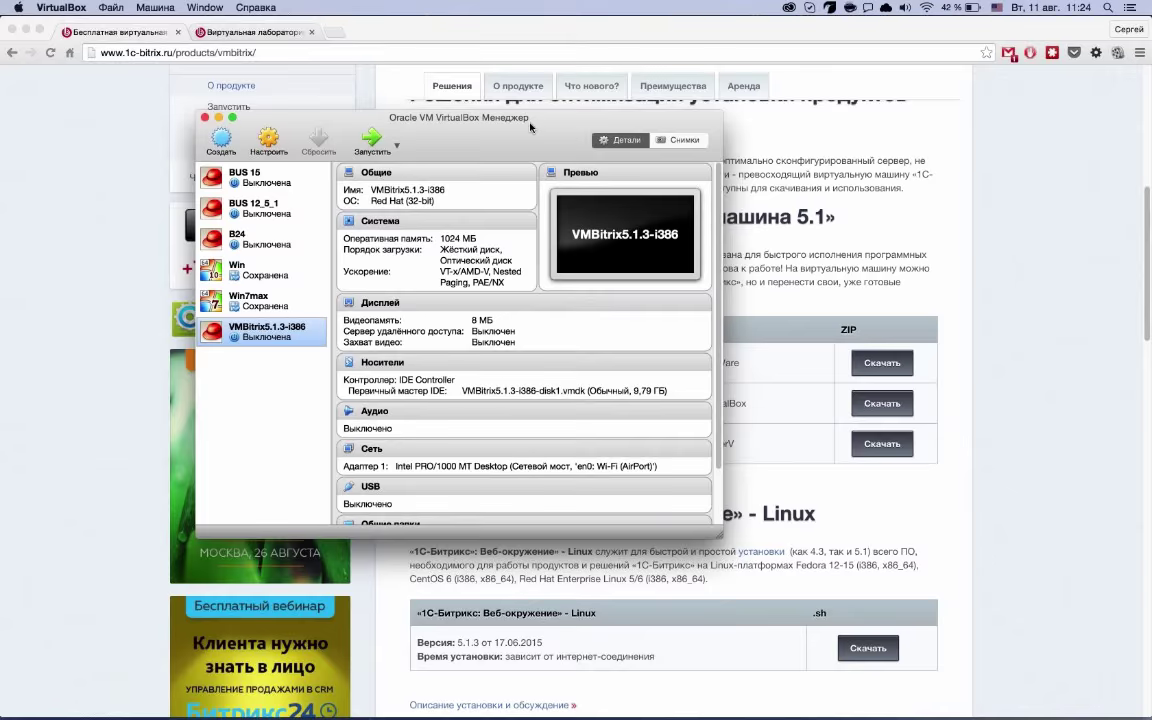
pyautogui.moveTo(530, 127); pyautogui.dragTo(590, 131)
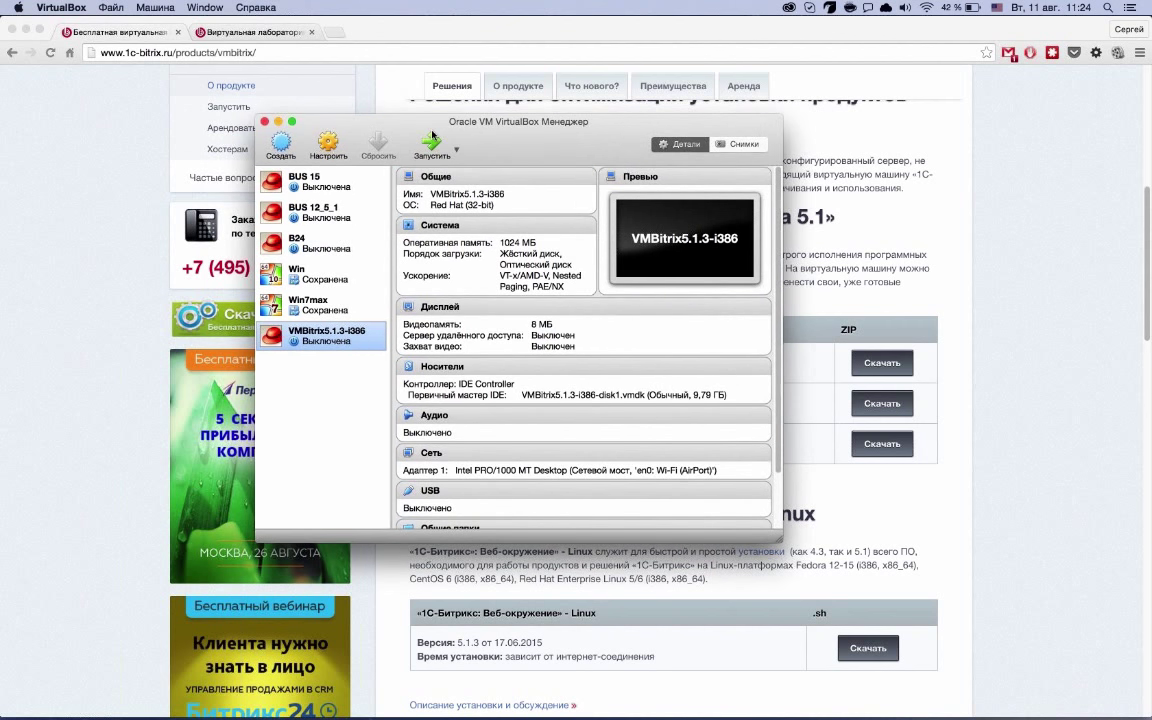
pyautogui.click(155, 7)
# Import VMBitrix5.1.3-i386.ova from Desktop/VMBitrix5.1.3-virtualbox and continue to the appliance settings.
pyautogui.moveTo(110, 8)
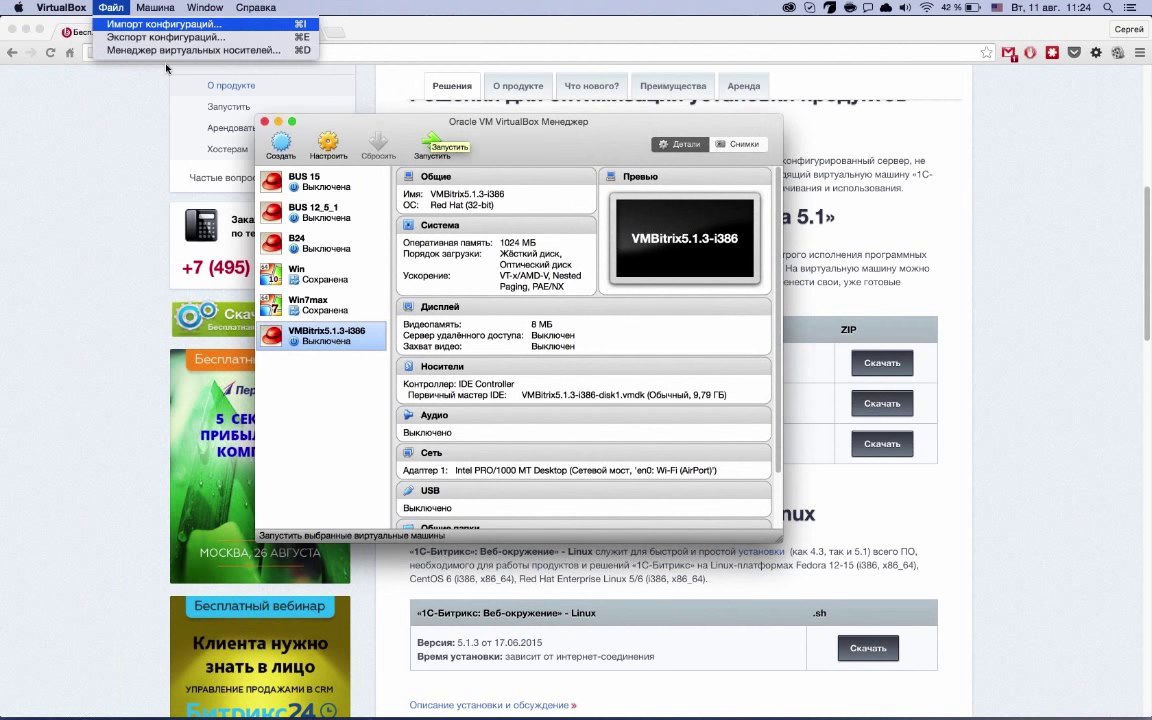
pyautogui.click(165, 23)
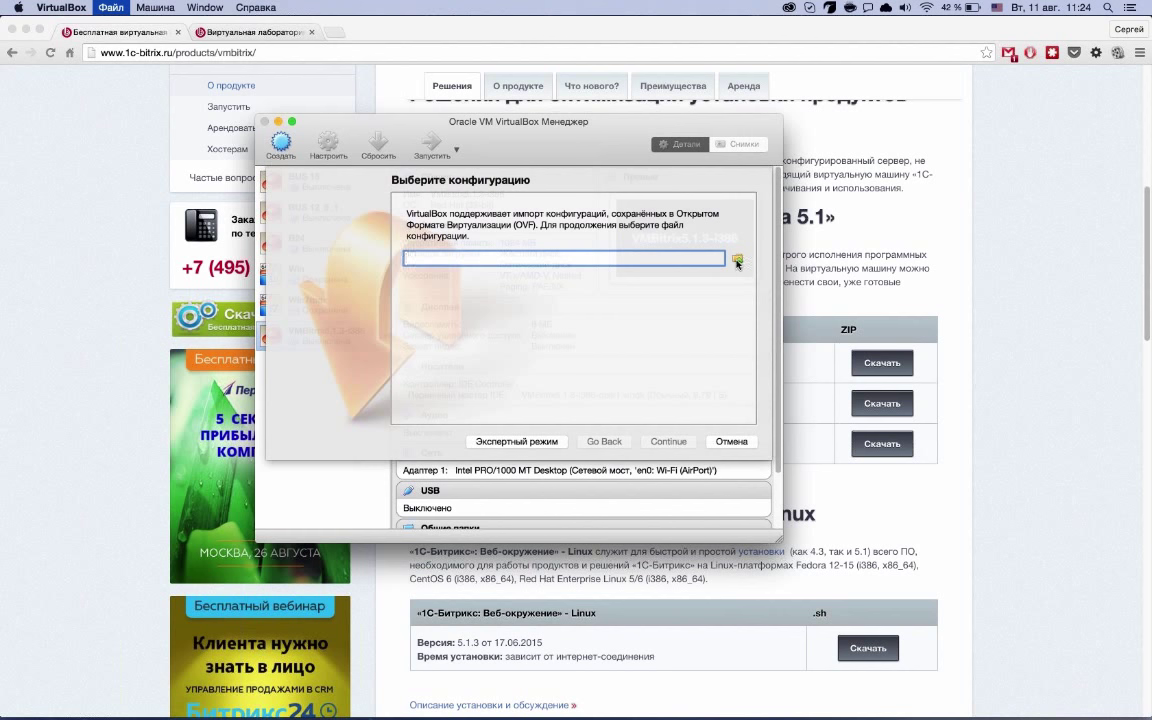
pyautogui.click(737, 259)
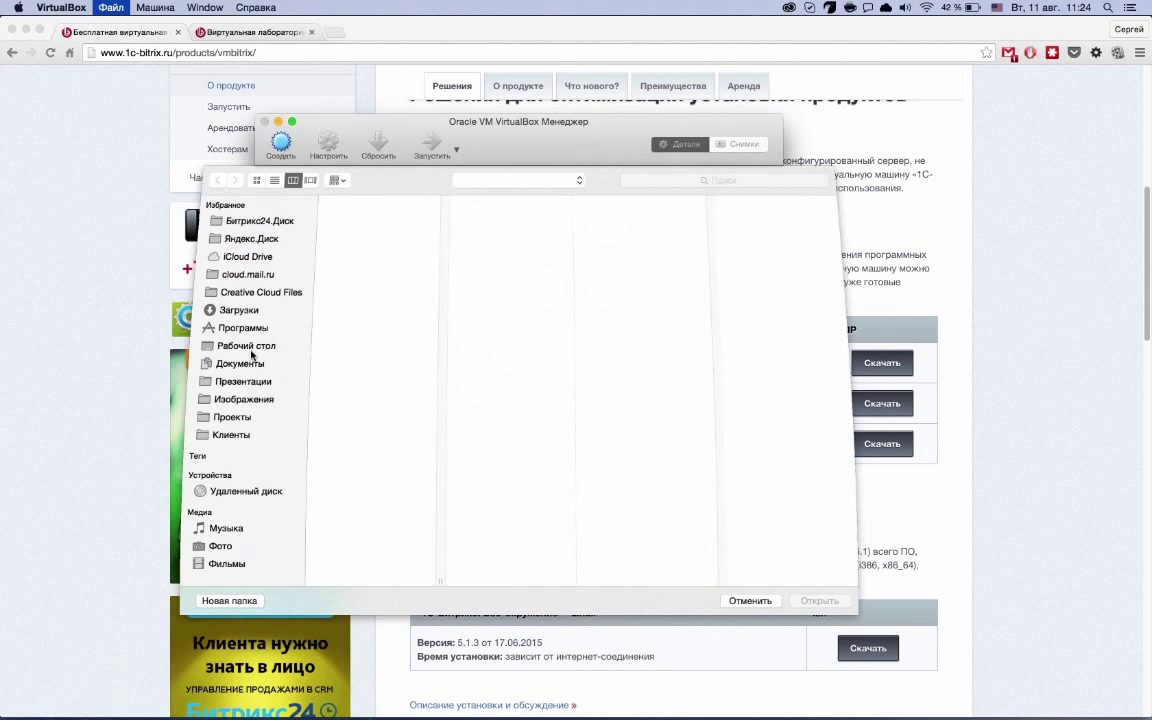
pyautogui.click(240, 345)
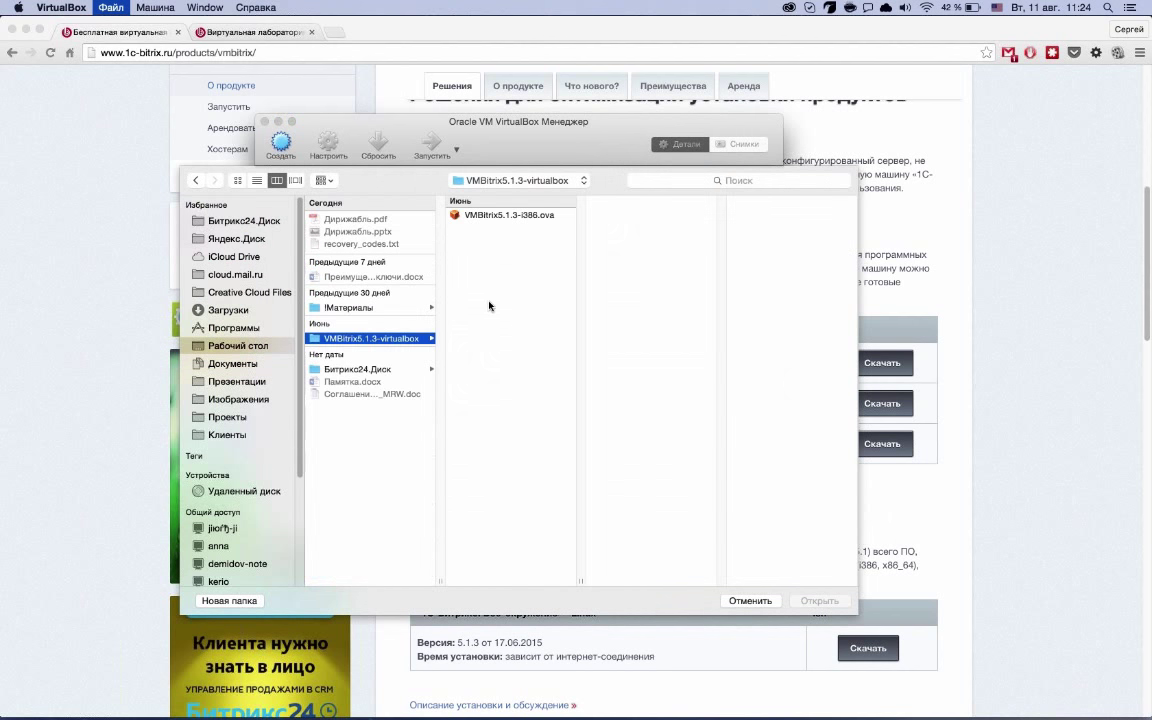
pyautogui.click(489, 305)
pyautogui.doubleClick(505, 215)
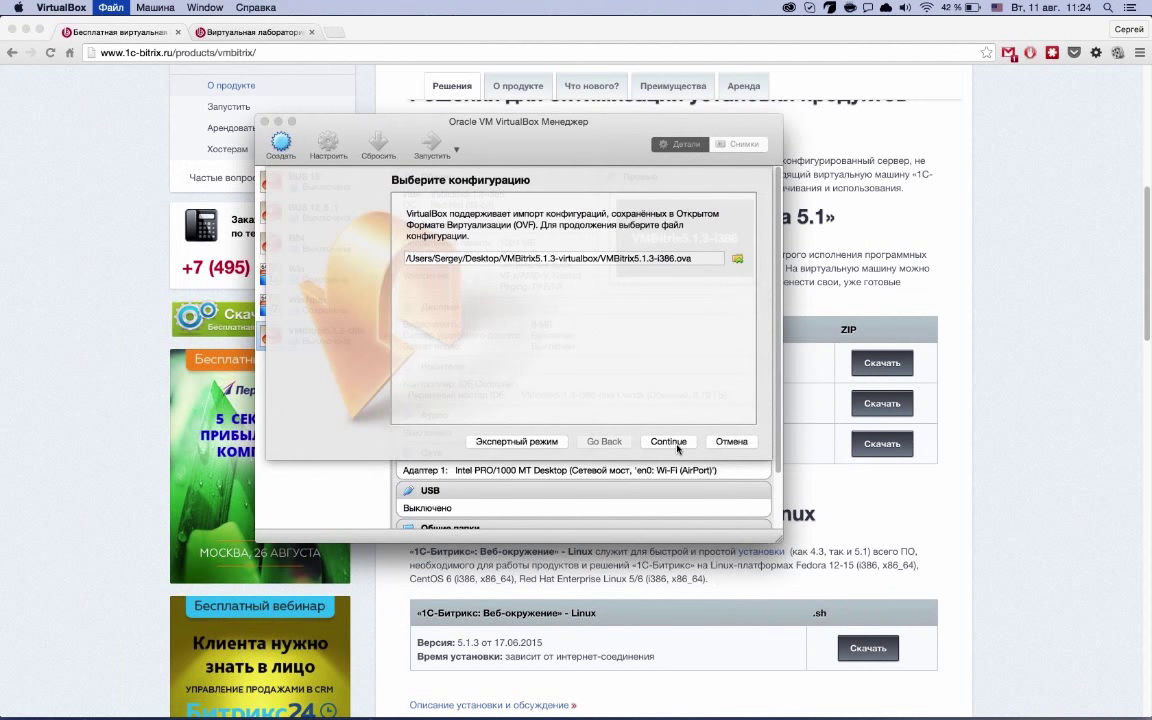
pyautogui.click(668, 442)
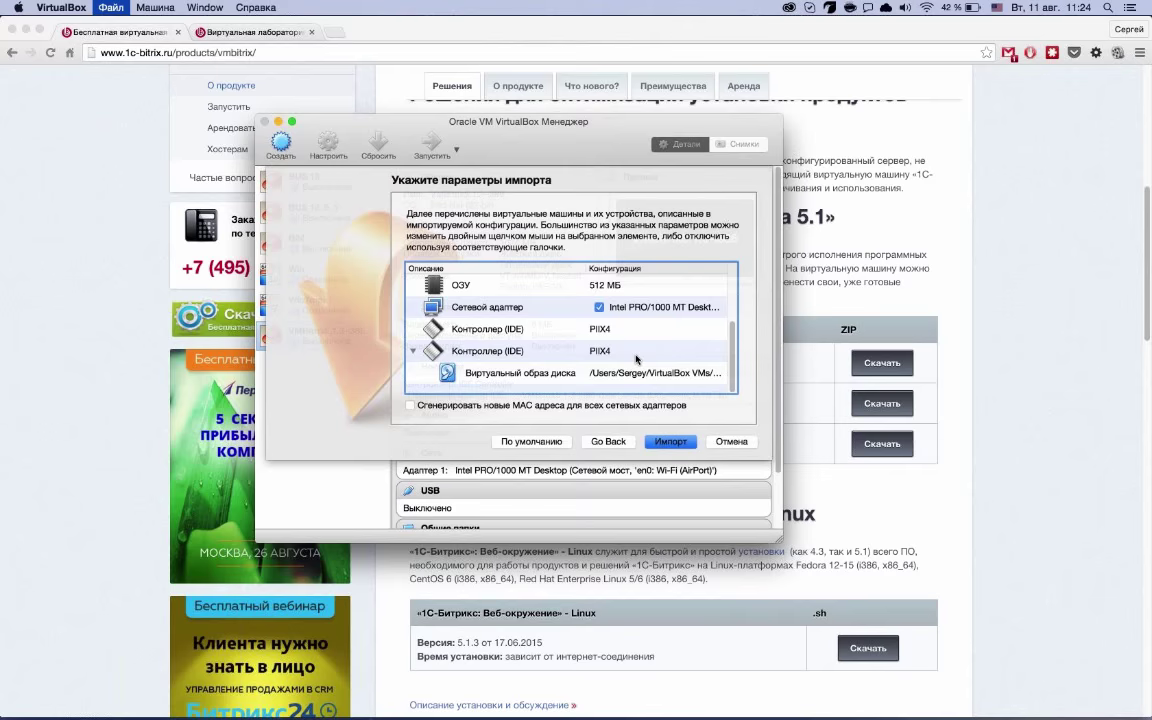
# Change the appliance RAM from 512 to 1024 MB and run the import.
pyautogui.scroll(3, 636, 358)
pyautogui.scroll(-4, 634, 355)
pyautogui.scroll(1, 600, 312)
pyautogui.doubleClick(600, 310)
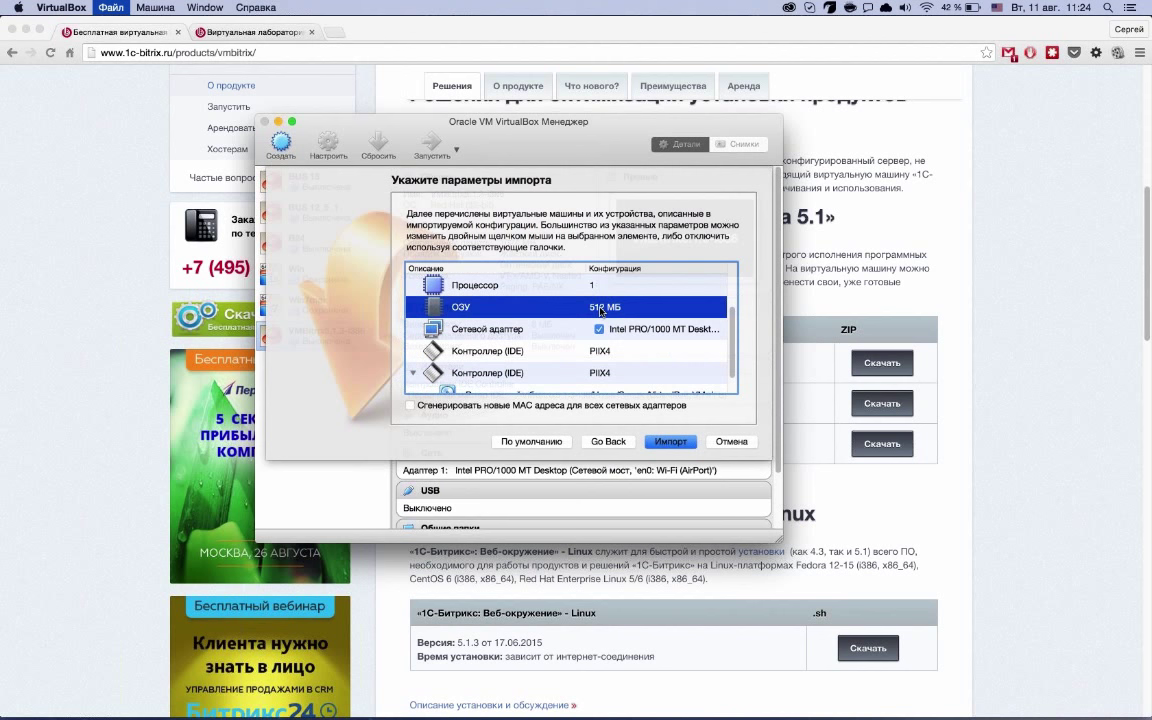
pyautogui.write('1024')
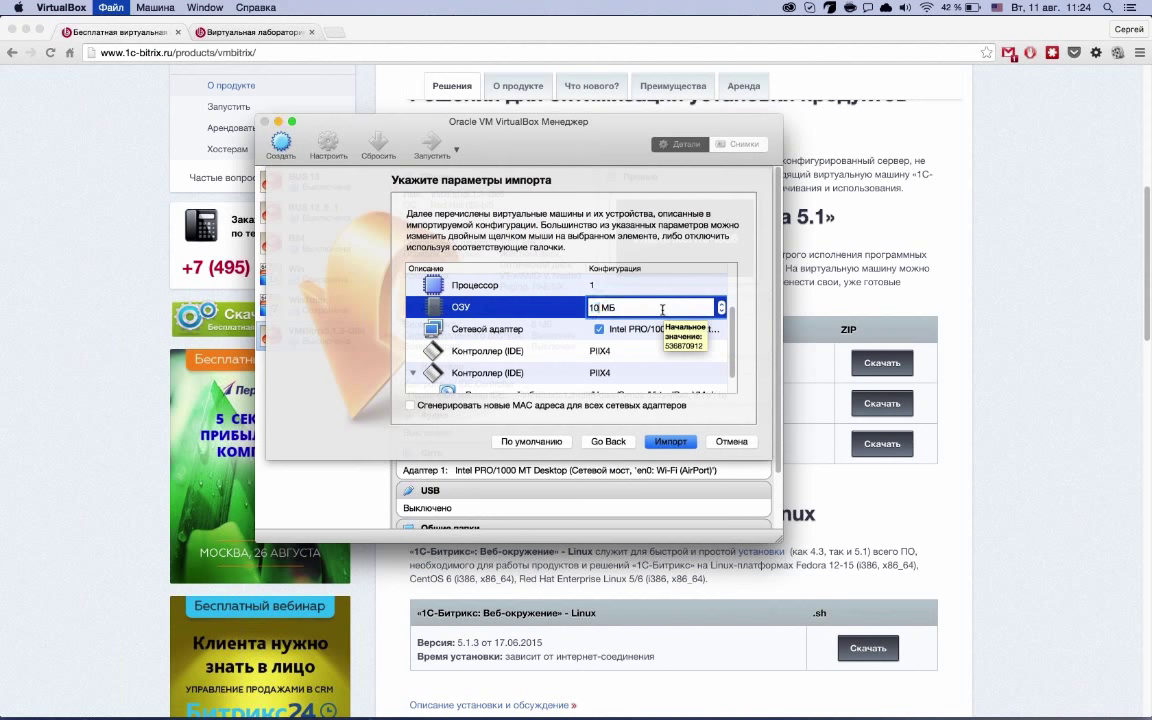
pyautogui.press('Tab')
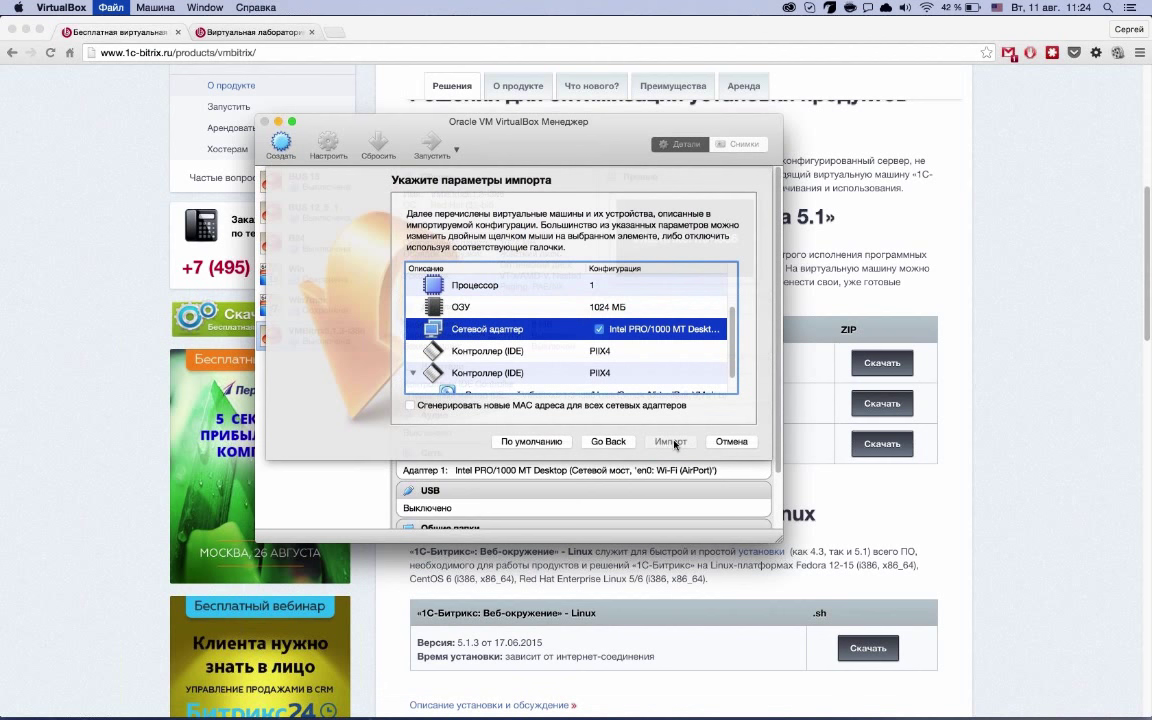
pyautogui.click(671, 441)
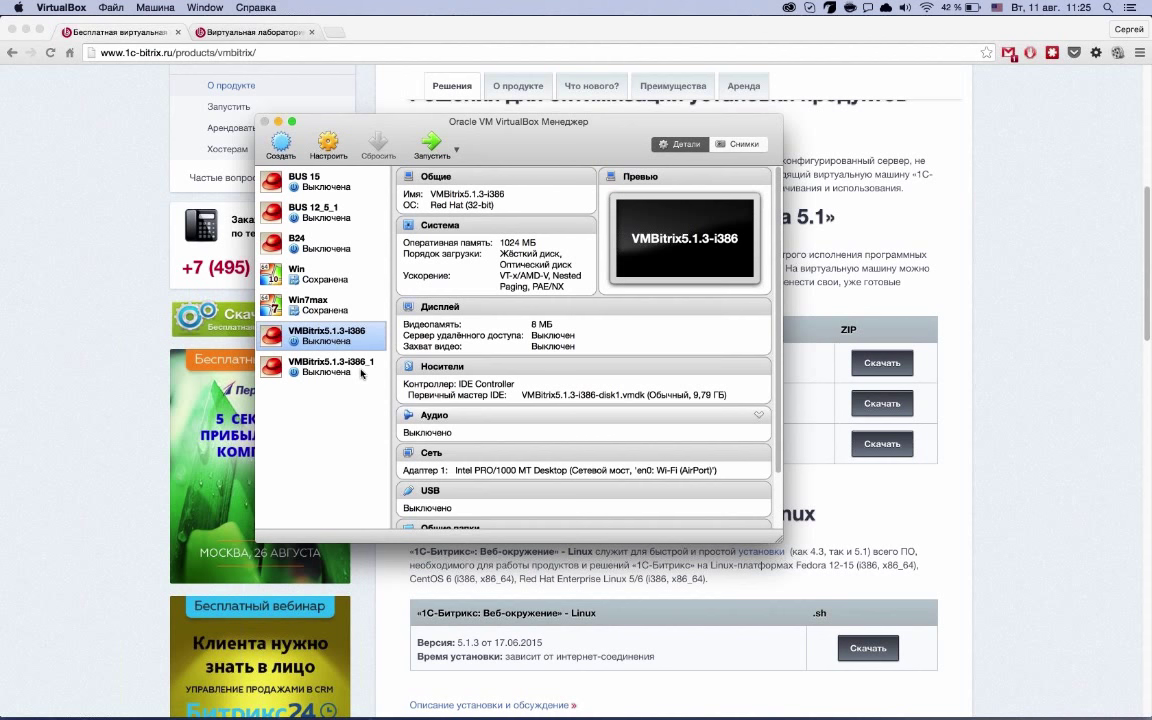
# Set VMBitrix5.1.3-i386_1's network adapter to Сетевой мост on en0: Wi-Fi (AirPort) and save.
pyautogui.click(362, 373)
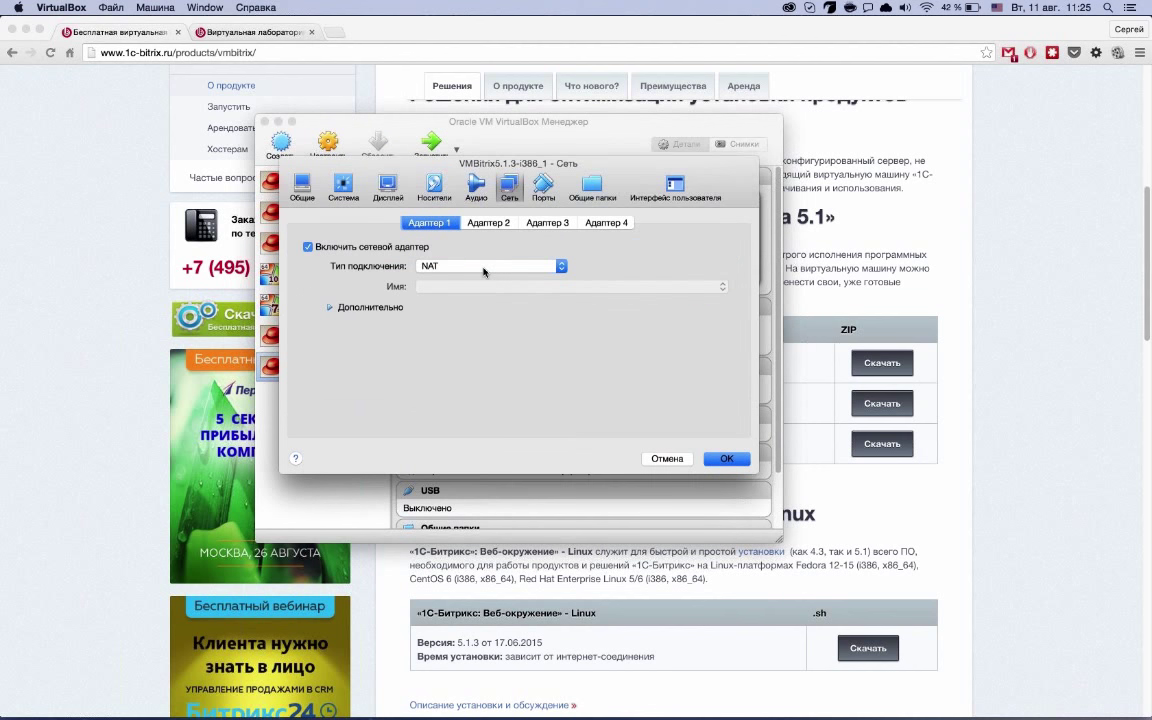
pyautogui.click(484, 266)
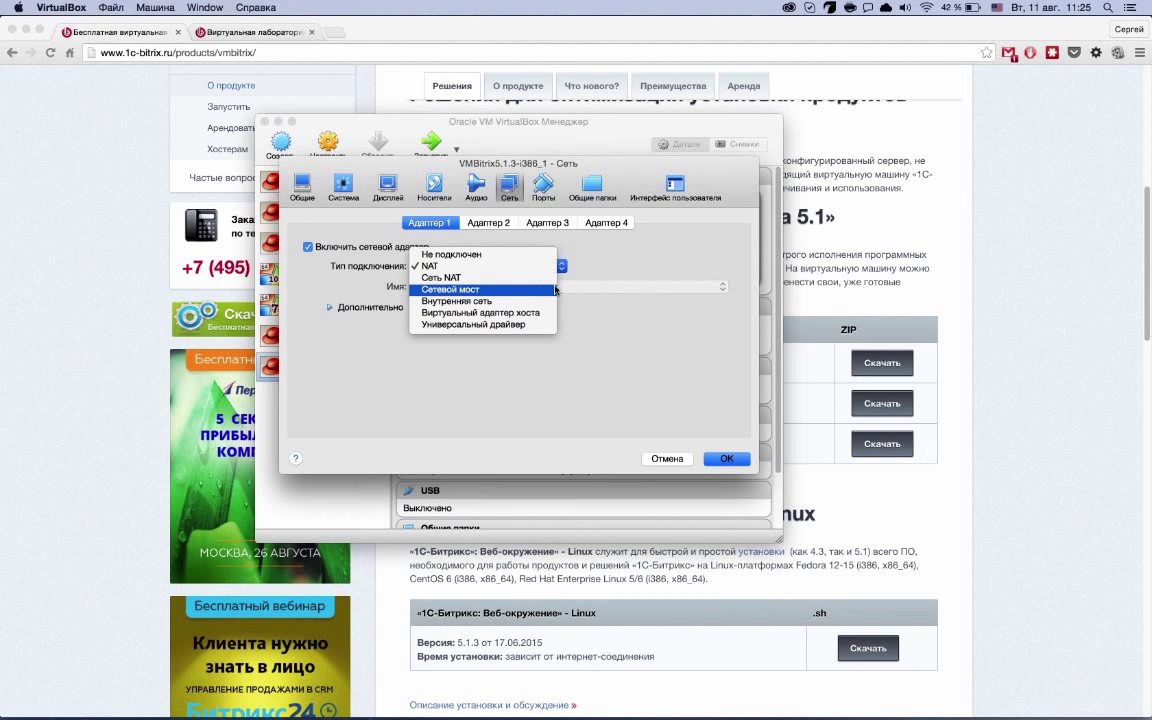
pyautogui.click(541, 291)
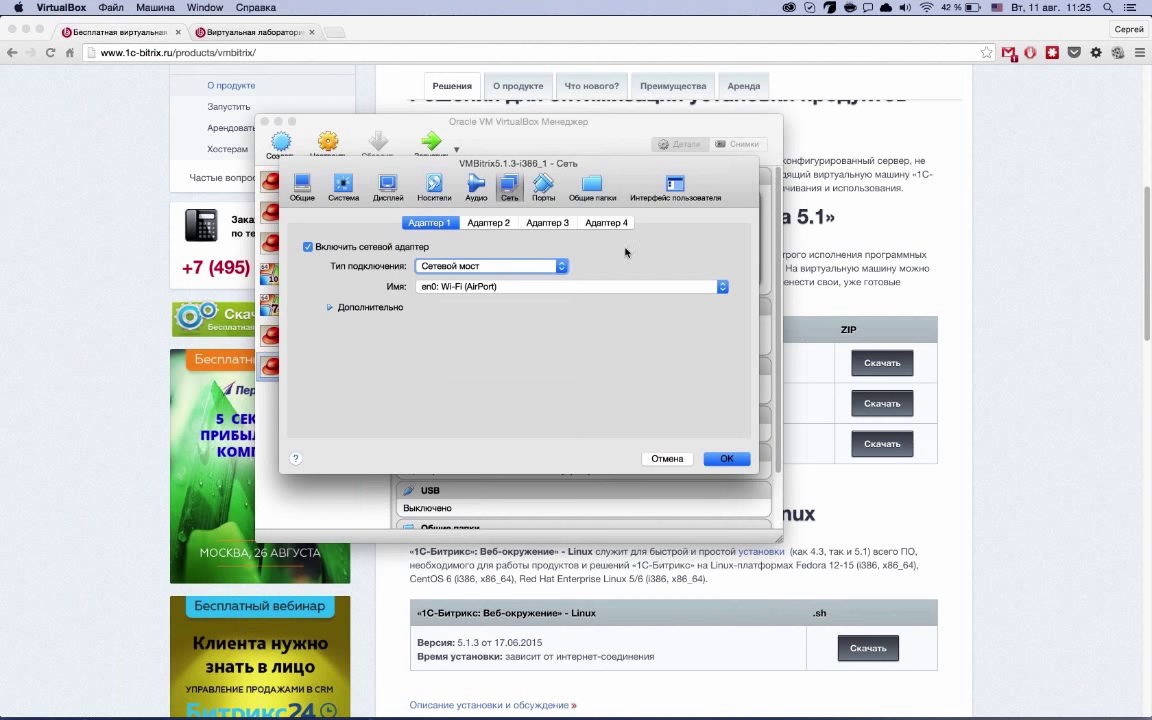
pyautogui.click(728, 459)
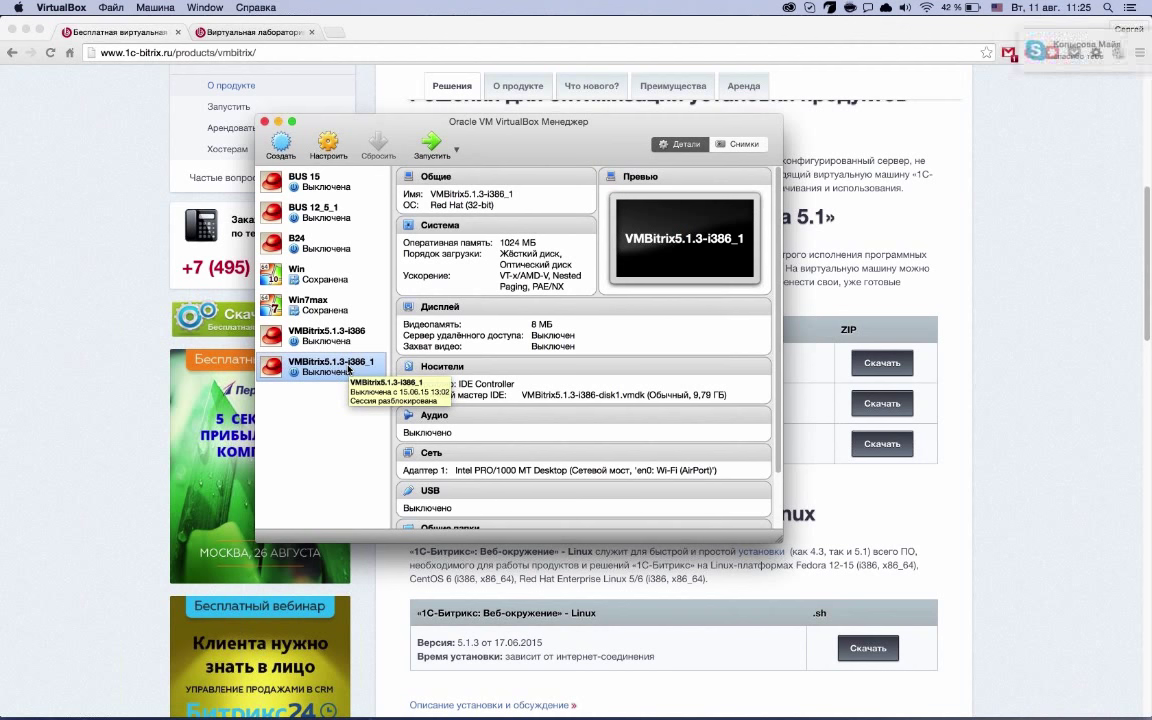
# Launch VMBitrix5.1.3-i386_1 from the machine list so it boots CentOS 6.6.
pyautogui.click(350, 372)
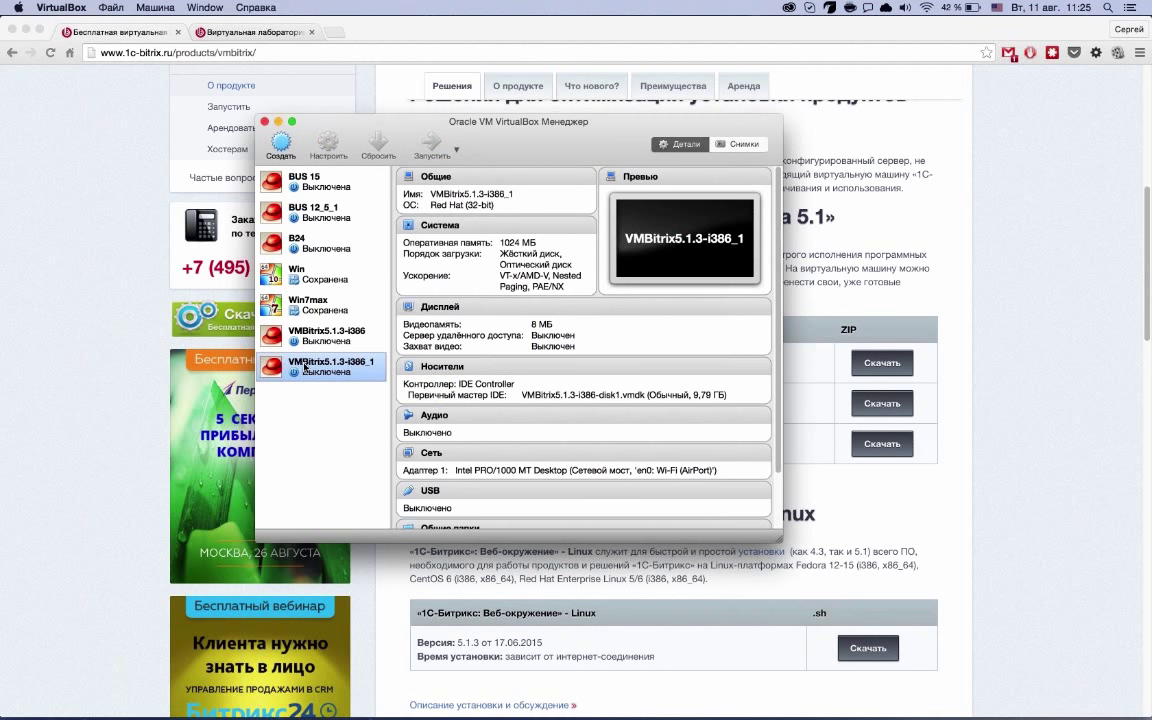
pyautogui.doubleClick(305, 367)
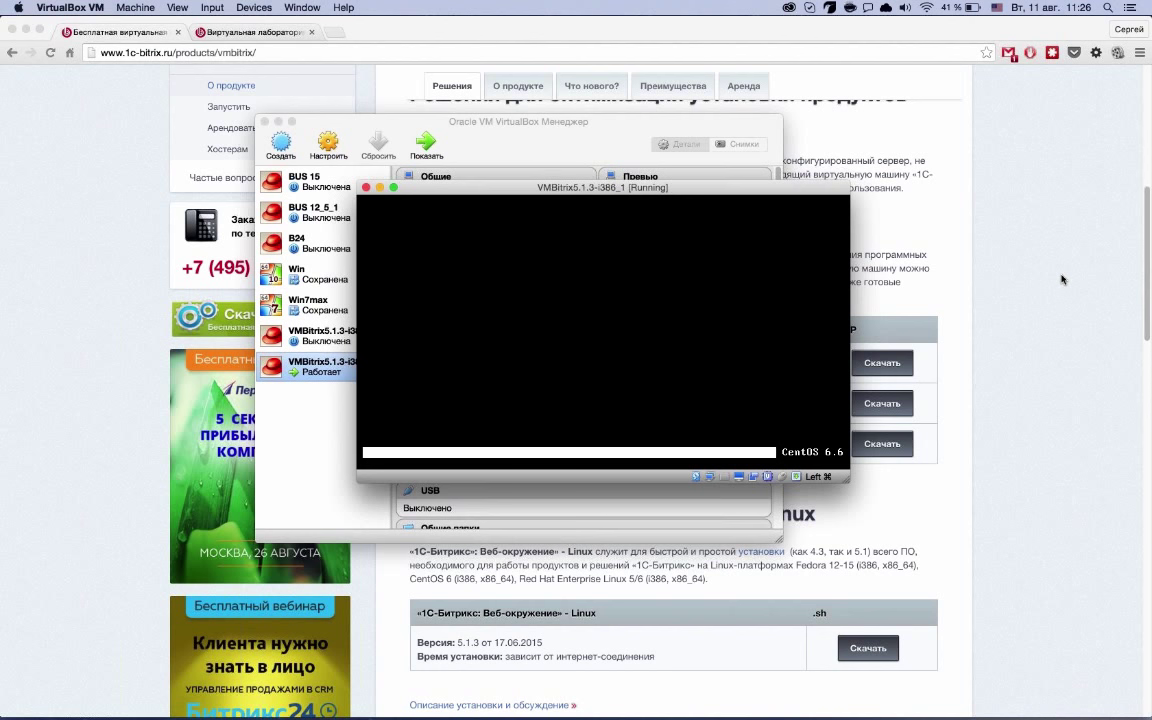
# Rearrange the VM console and Manager windows while the VM boots to the login prompt showing its IP.
pyautogui.moveTo(618, 192); pyautogui.dragTo(562, 197)
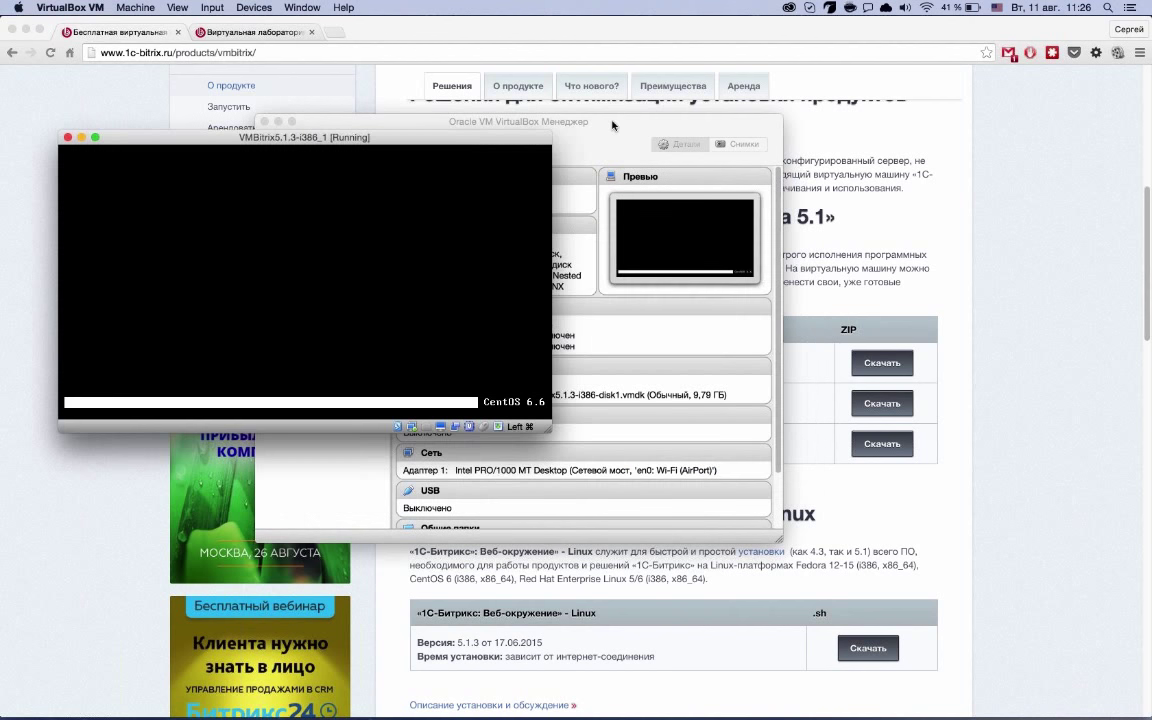
pyautogui.click(613, 121)
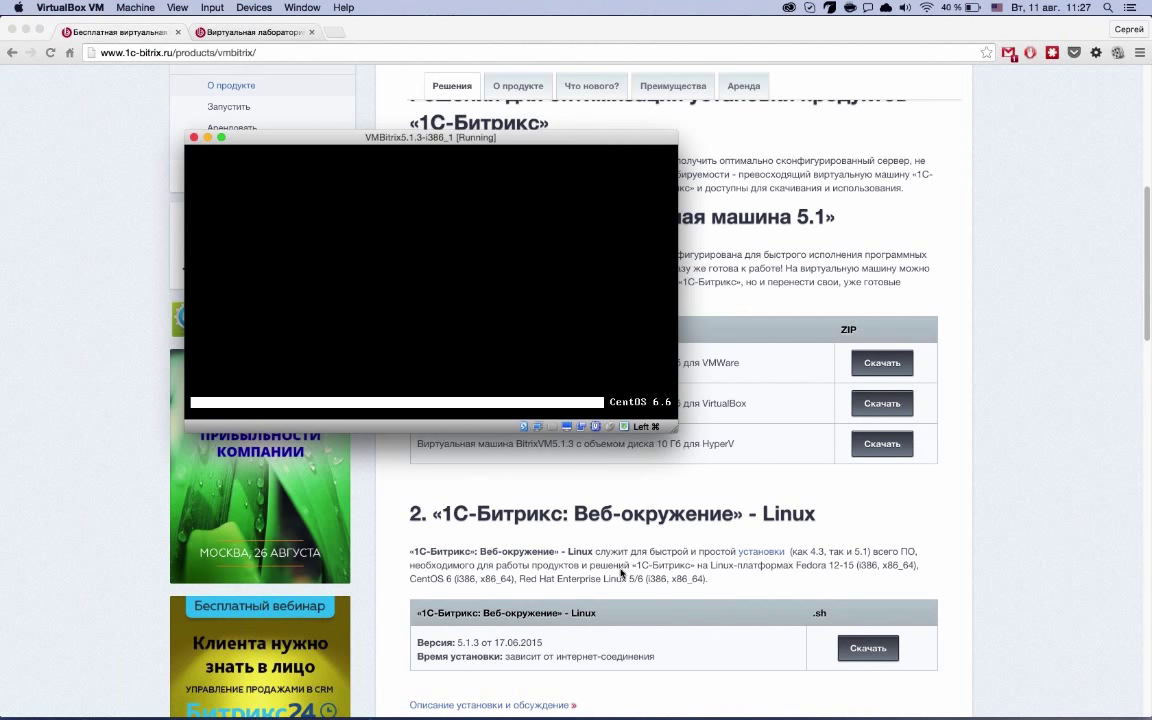
pyautogui.scroll(-1, 621, 573)
pyautogui.scroll(1, 621, 573)
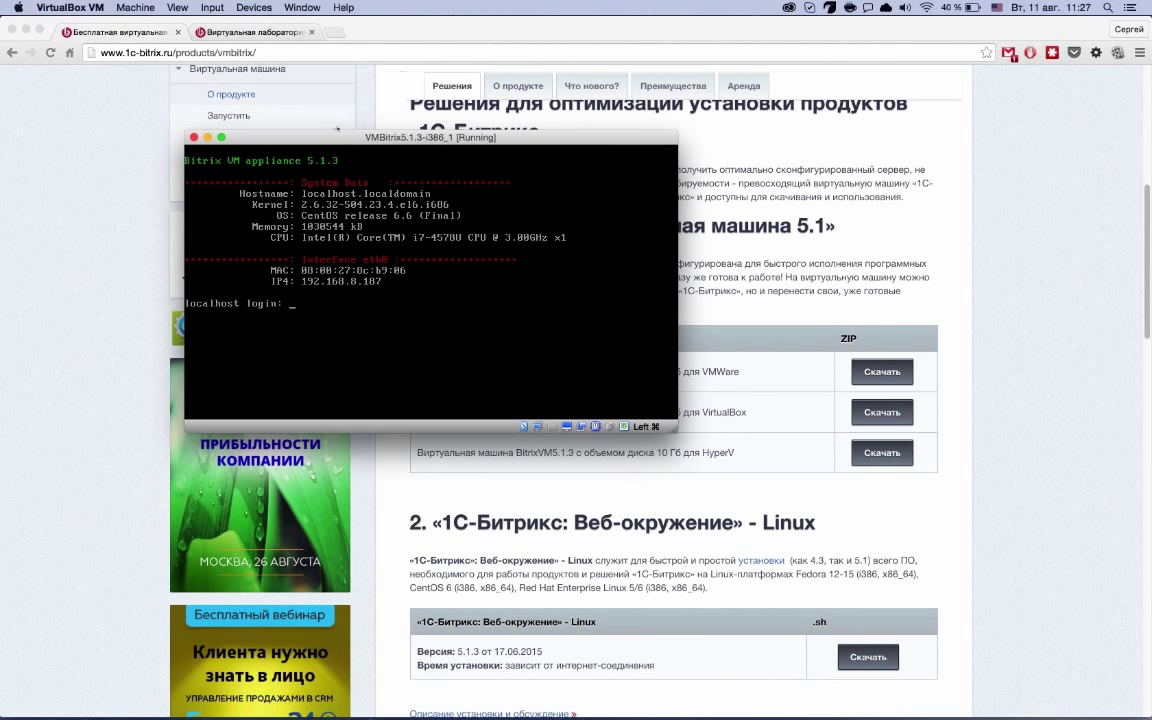
pyautogui.moveTo(391, 147); pyautogui.dragTo(482, 136)
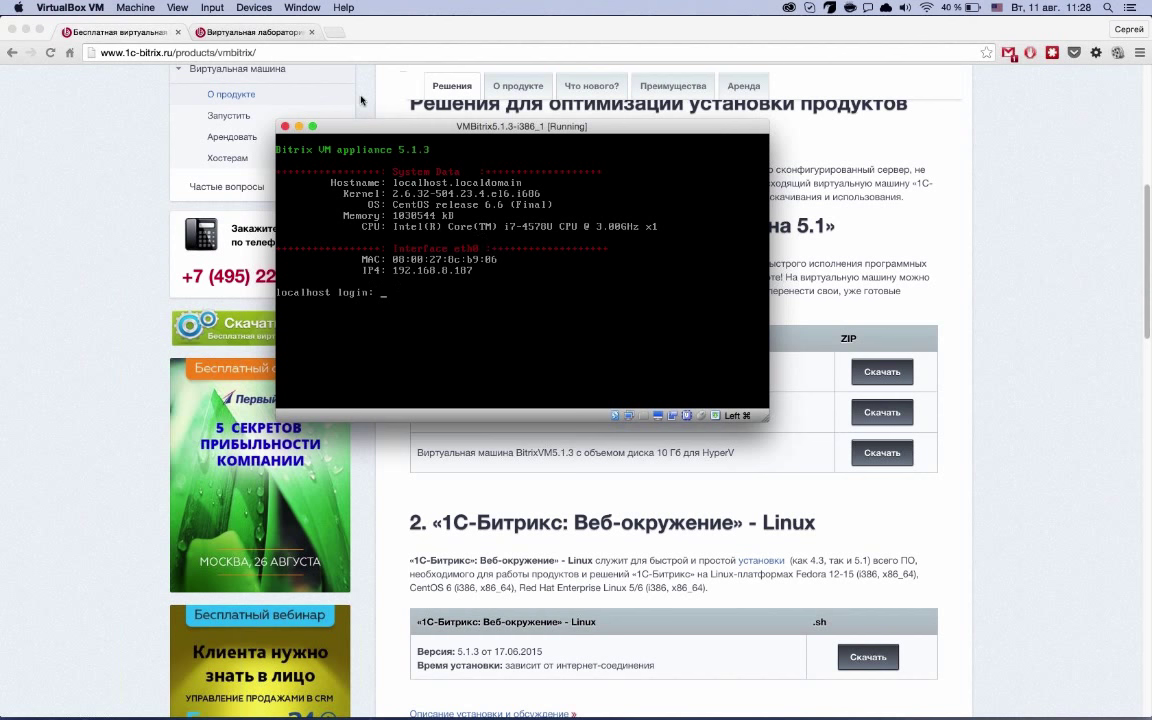
# Load 192.168.8.187 in a new Chrome tab.
pyautogui.click(335, 34)
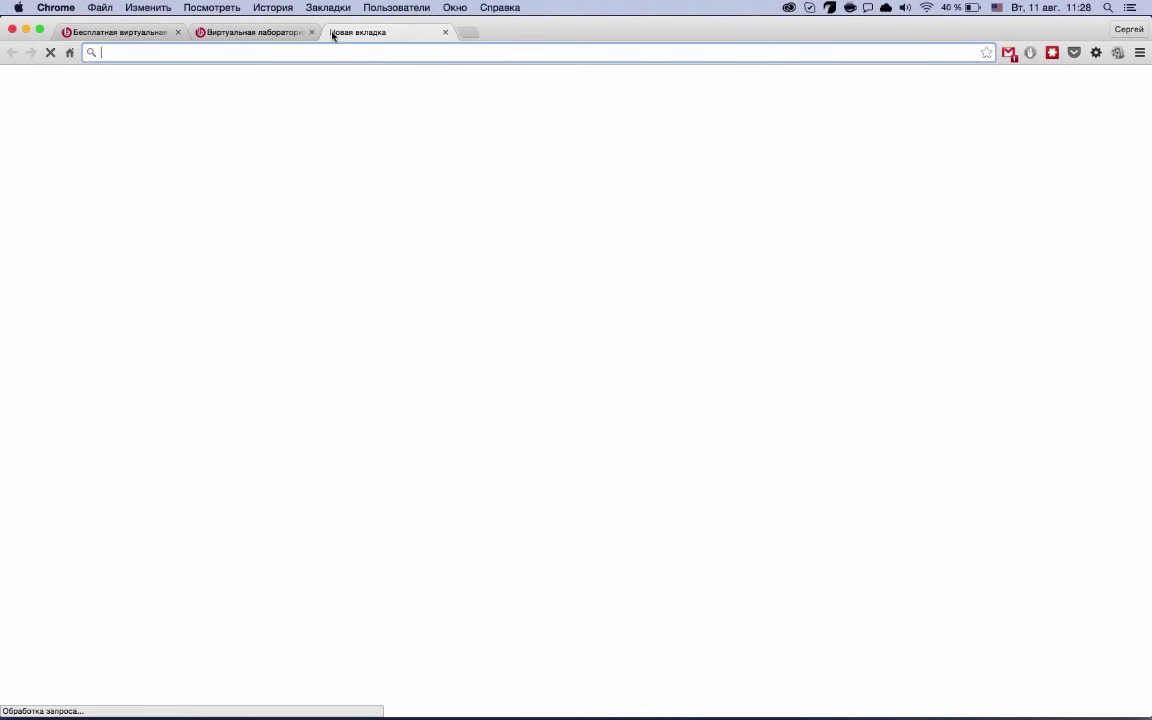
pyautogui.write('192.168.')
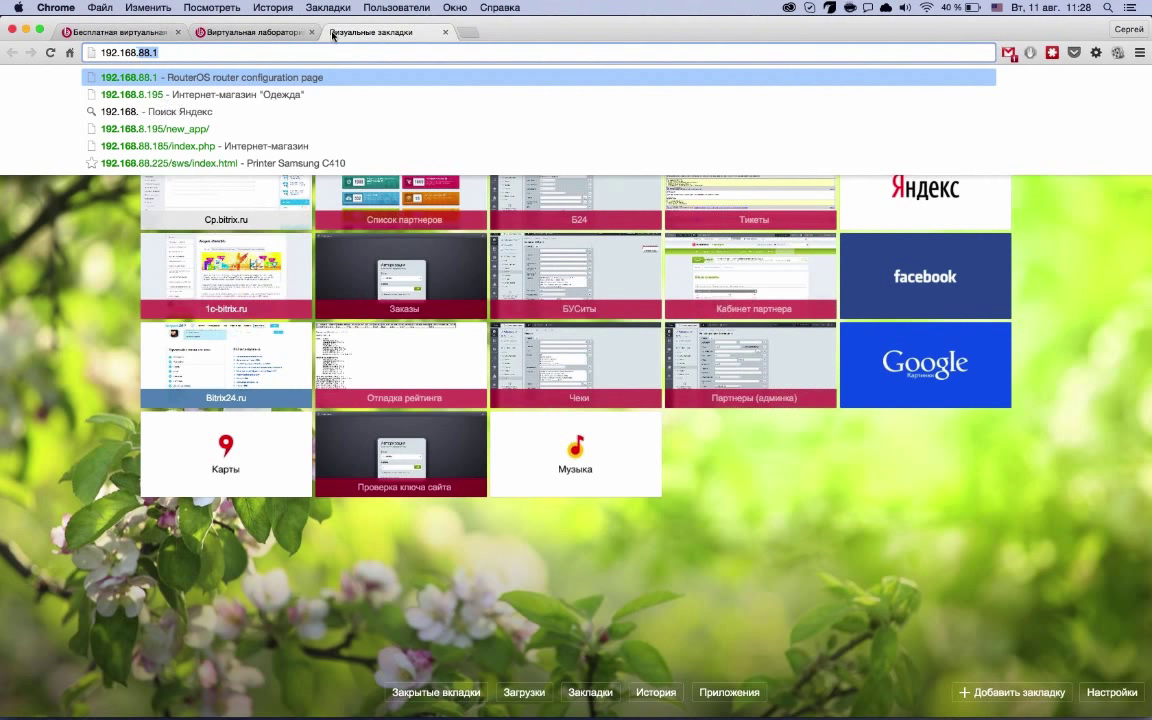
pyautogui.write('8.187')
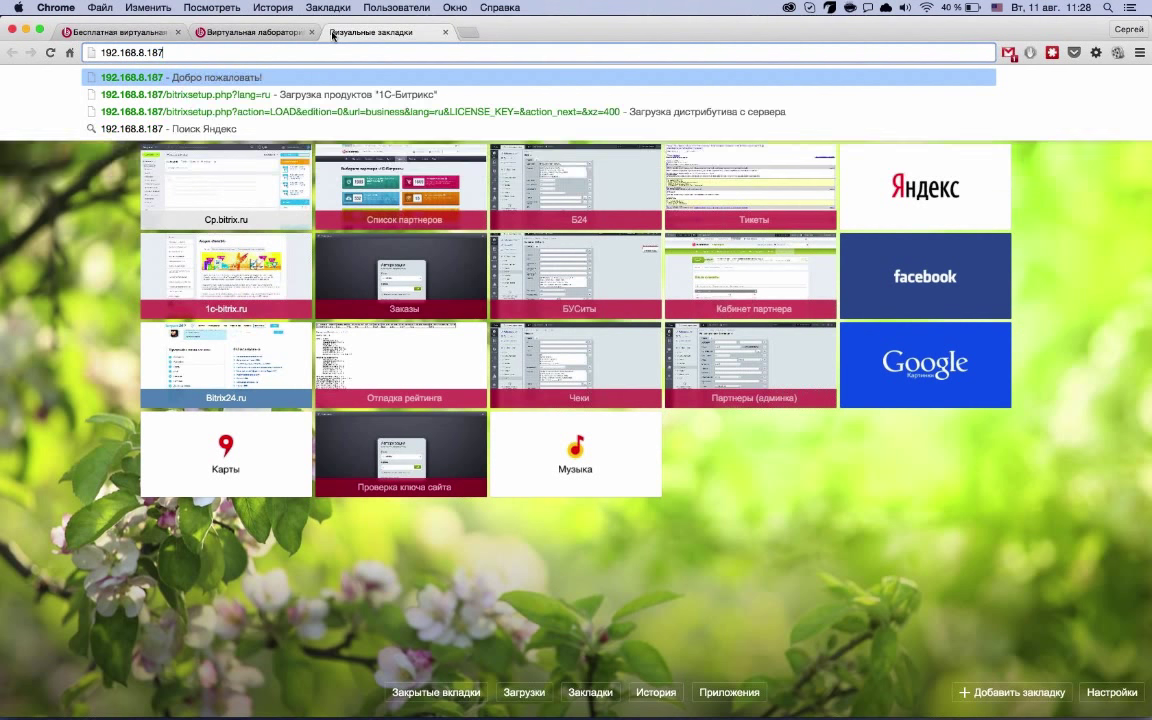
pyautogui.press('Return')
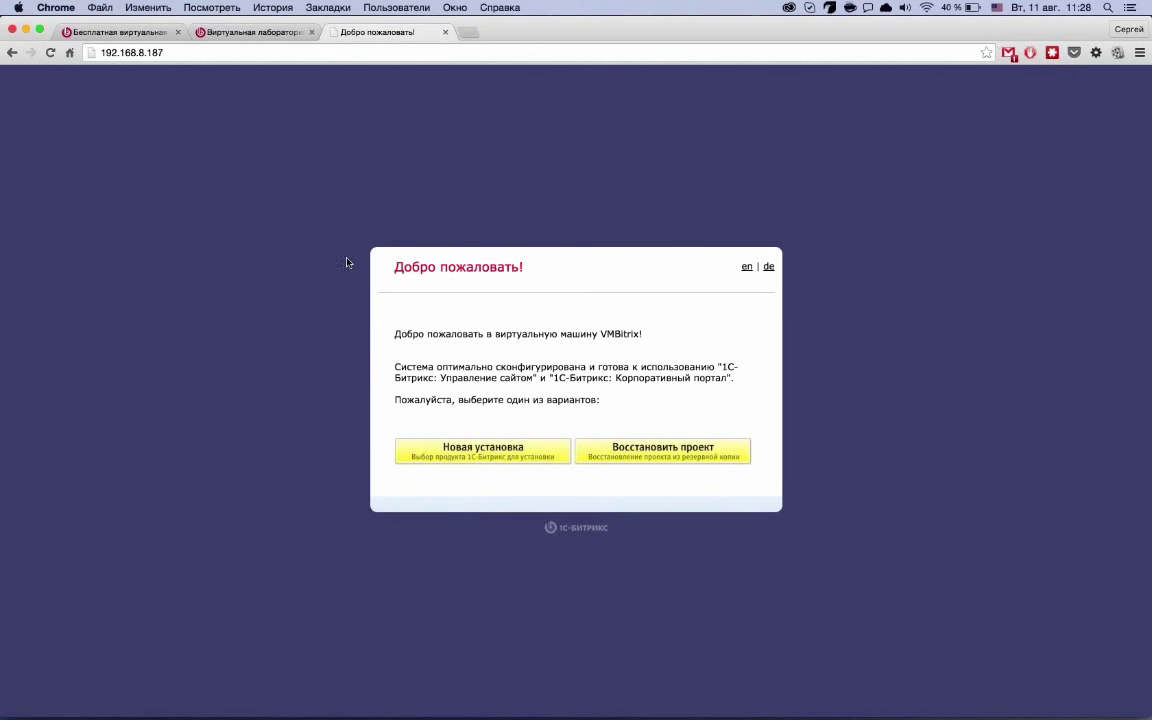
# Choose Новая установка and download the demo 1C-Битрикс: Управление сайтом Бизнес edition.
pyautogui.click(529, 449)
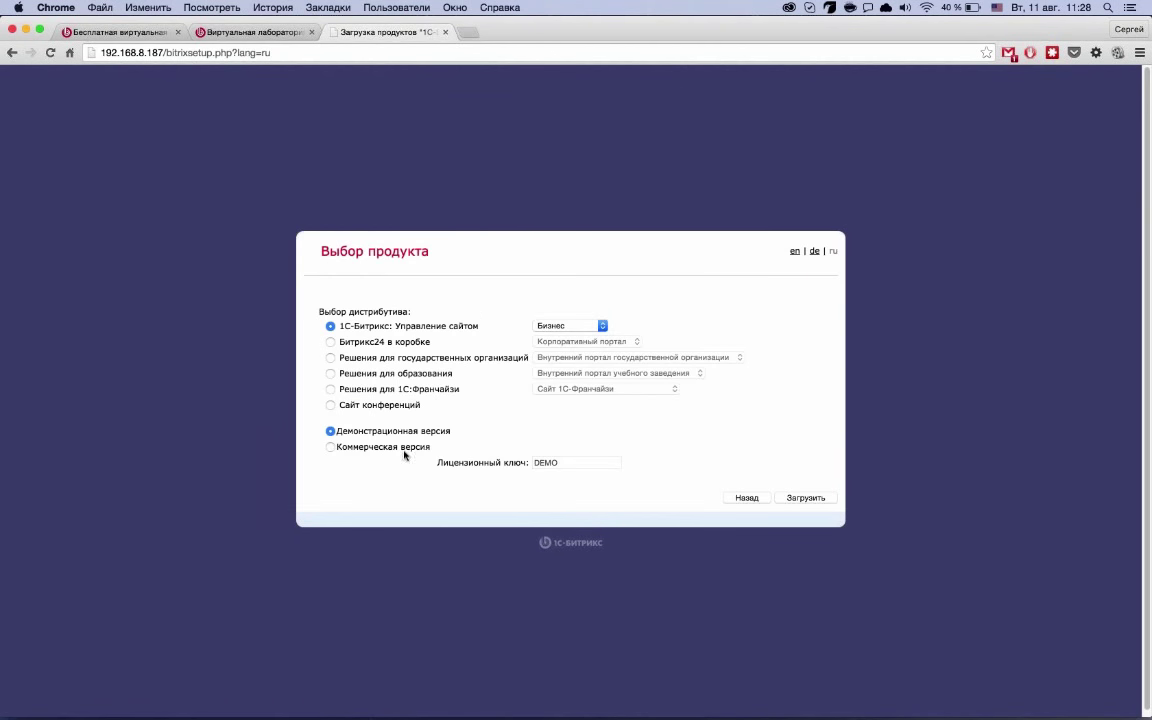
pyautogui.click(806, 498)
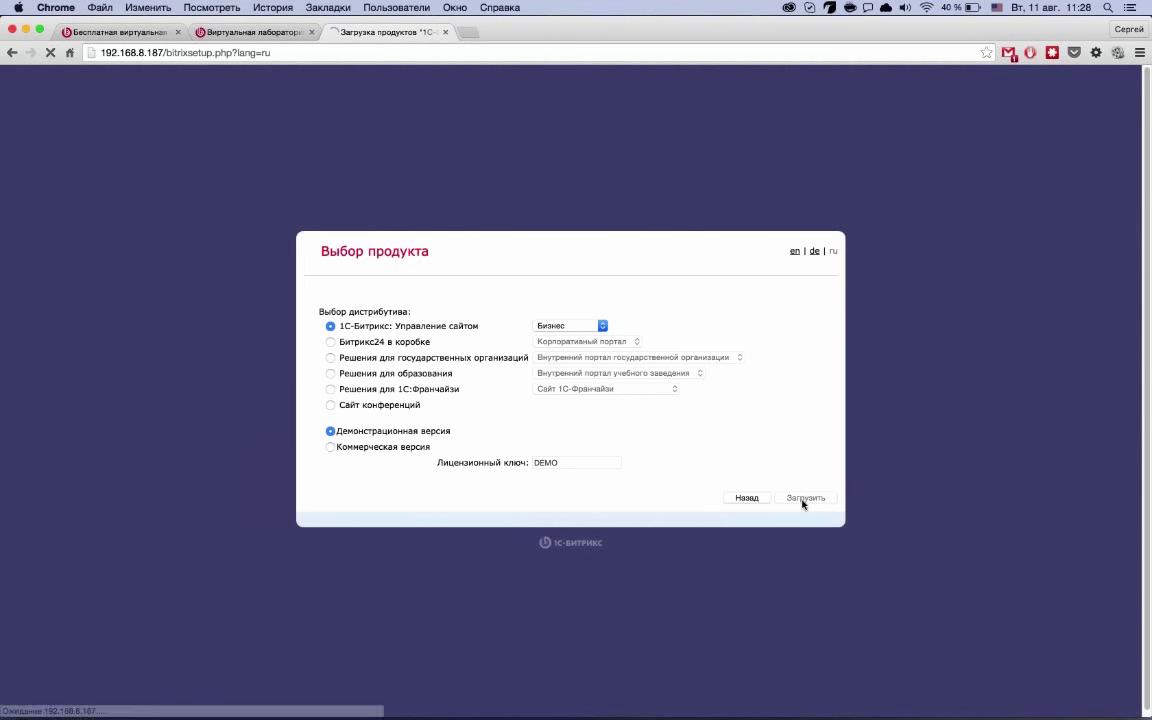
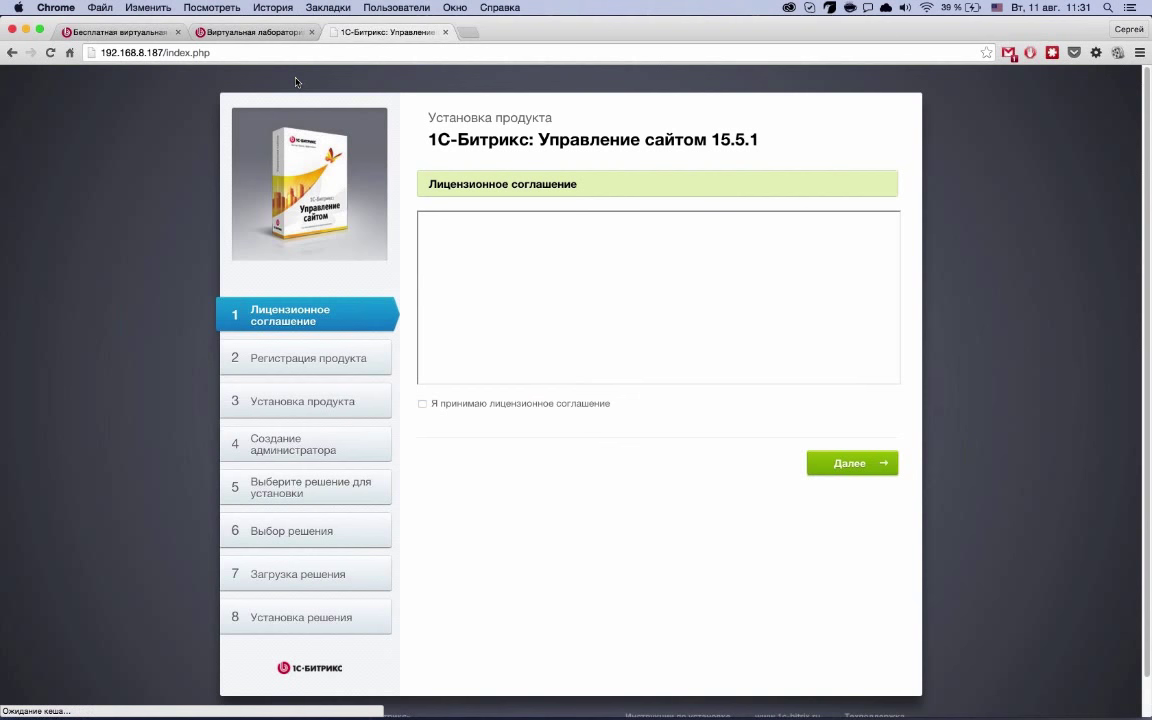
# Tick 'Я принимаю лицензионное соглашение', opt out of product registration, and launch the installation.
pyautogui.click(422, 405)
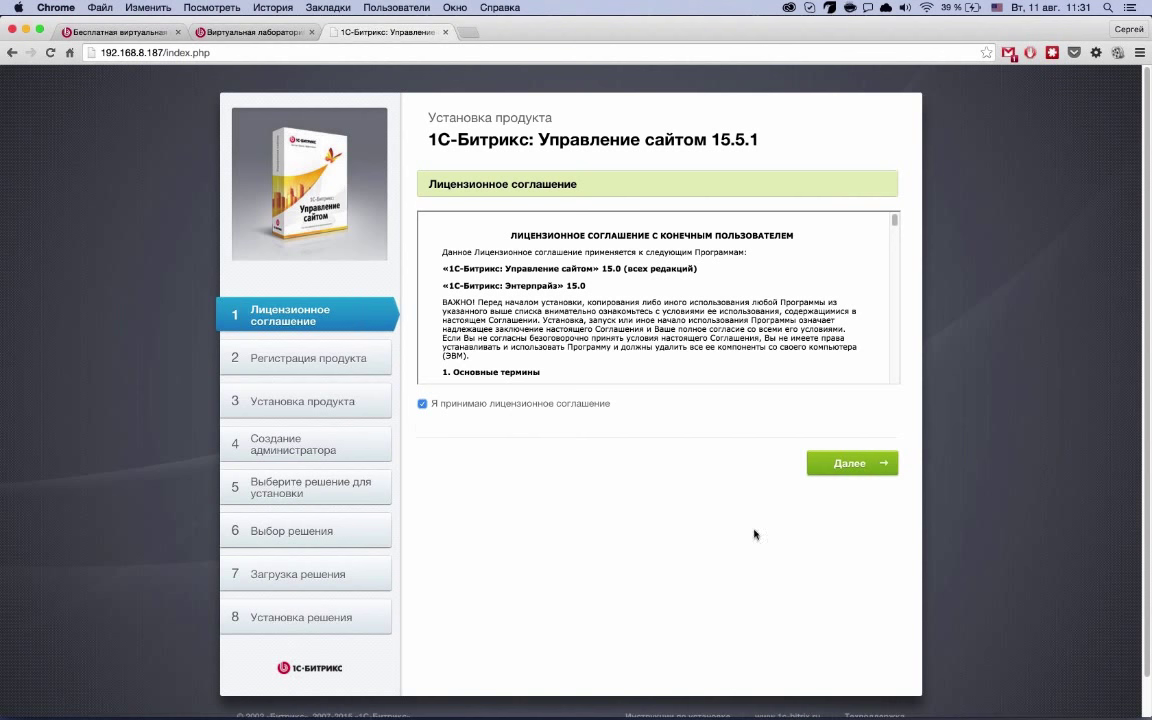
pyautogui.click(866, 465)
pyautogui.scroll(-15, 719, 369)
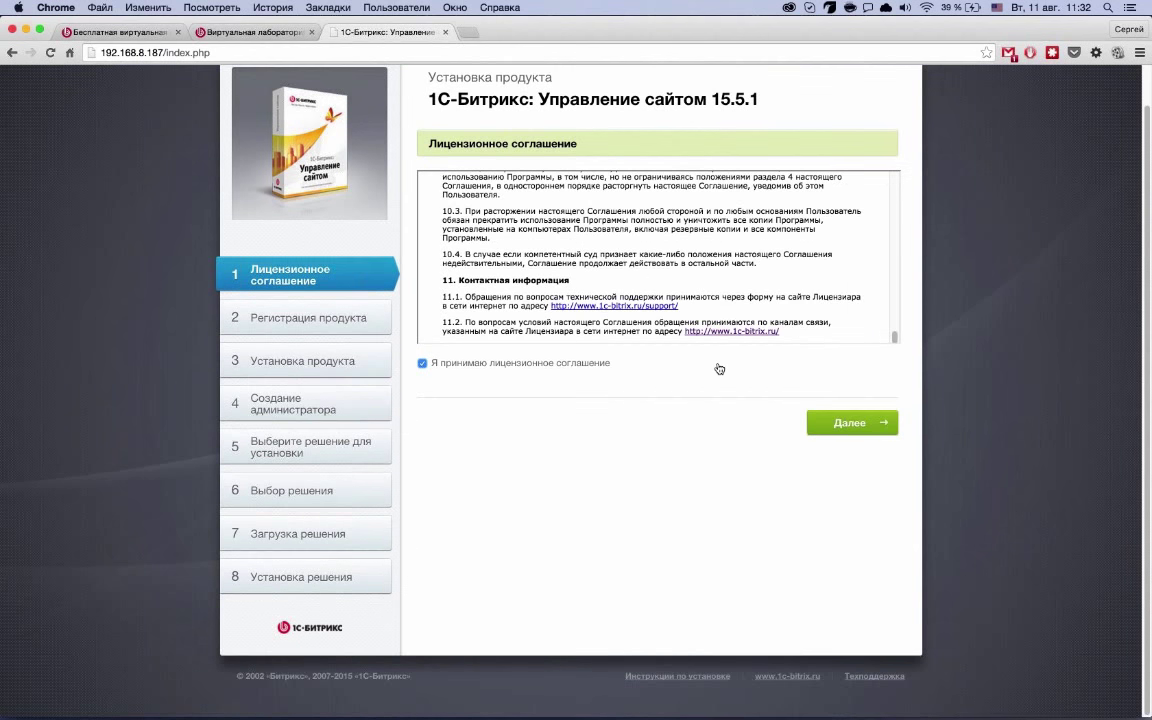
pyautogui.click(850, 422)
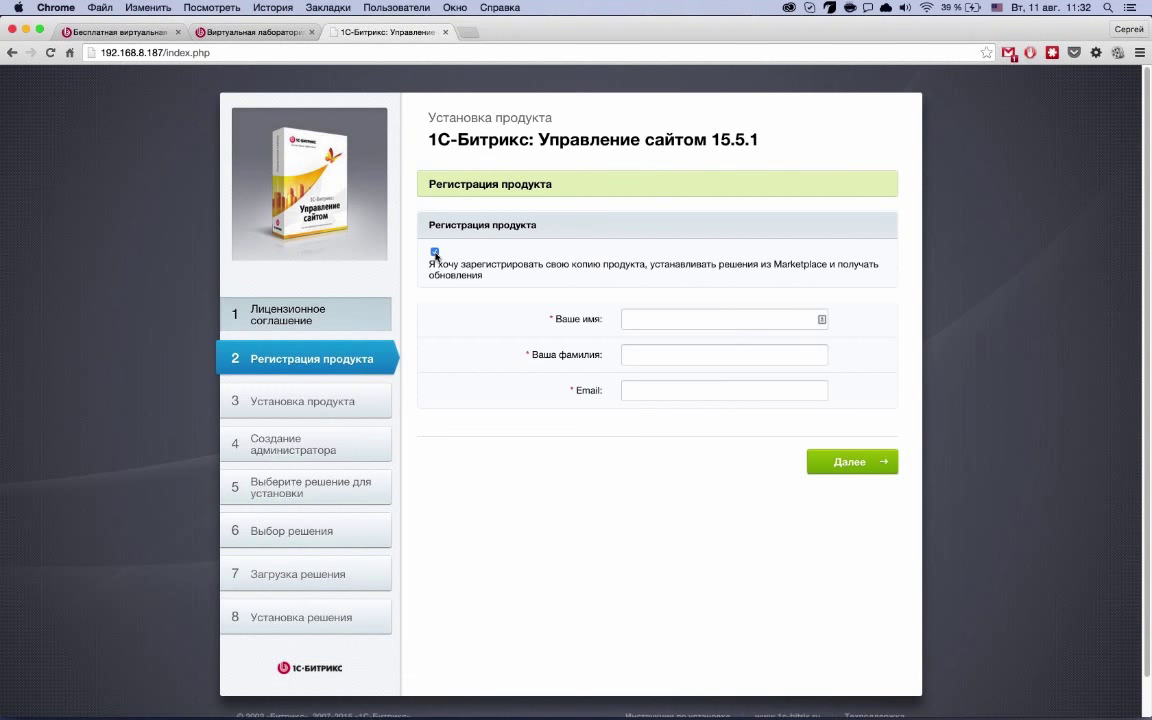
pyautogui.click(434, 252)
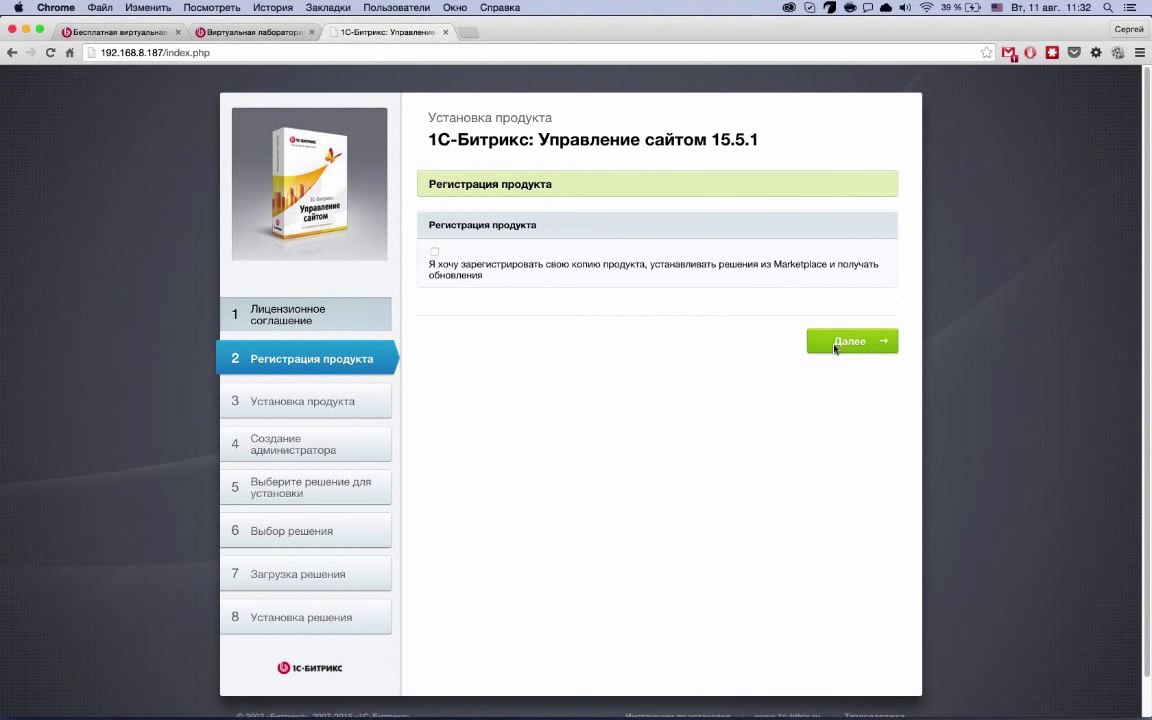
pyautogui.click(835, 348)
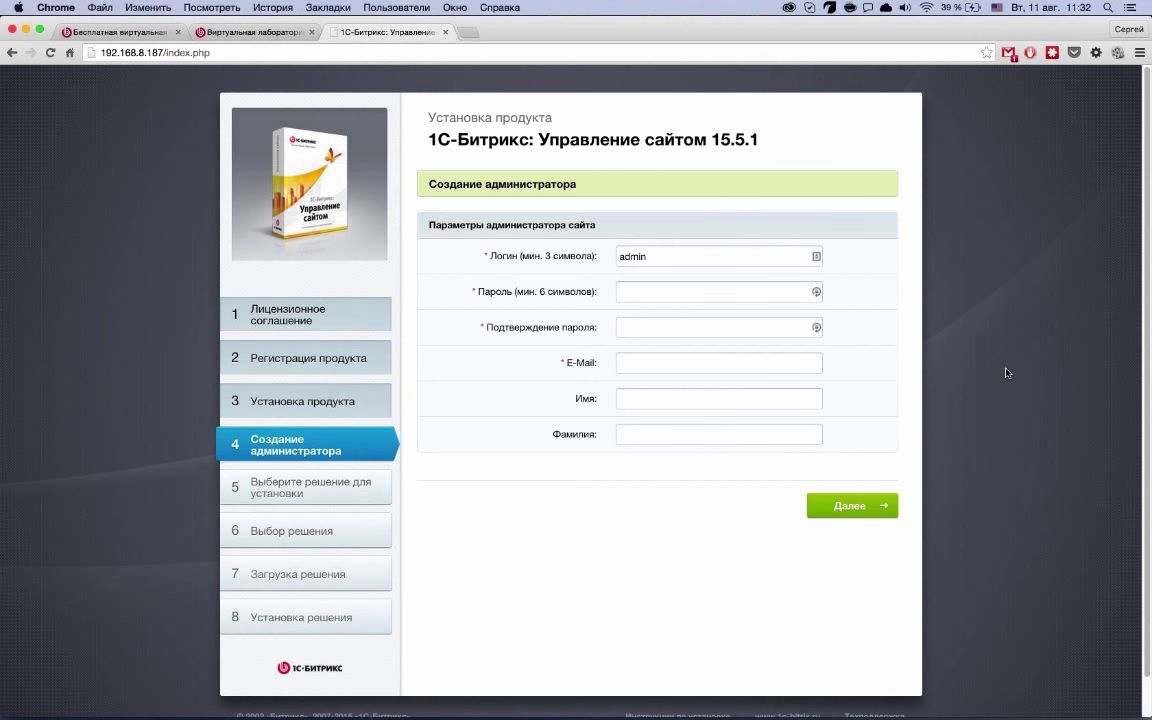
# Enter the administrator password, e-mail address, first name and surname, and submit them.
pyautogui.click(647, 292)
pyautogui.click(671, 364)
pyautogui.press('Tab')
pyautogui.write('Сергей')
pyautogui.press('Tab')
pyautogui.write('К')
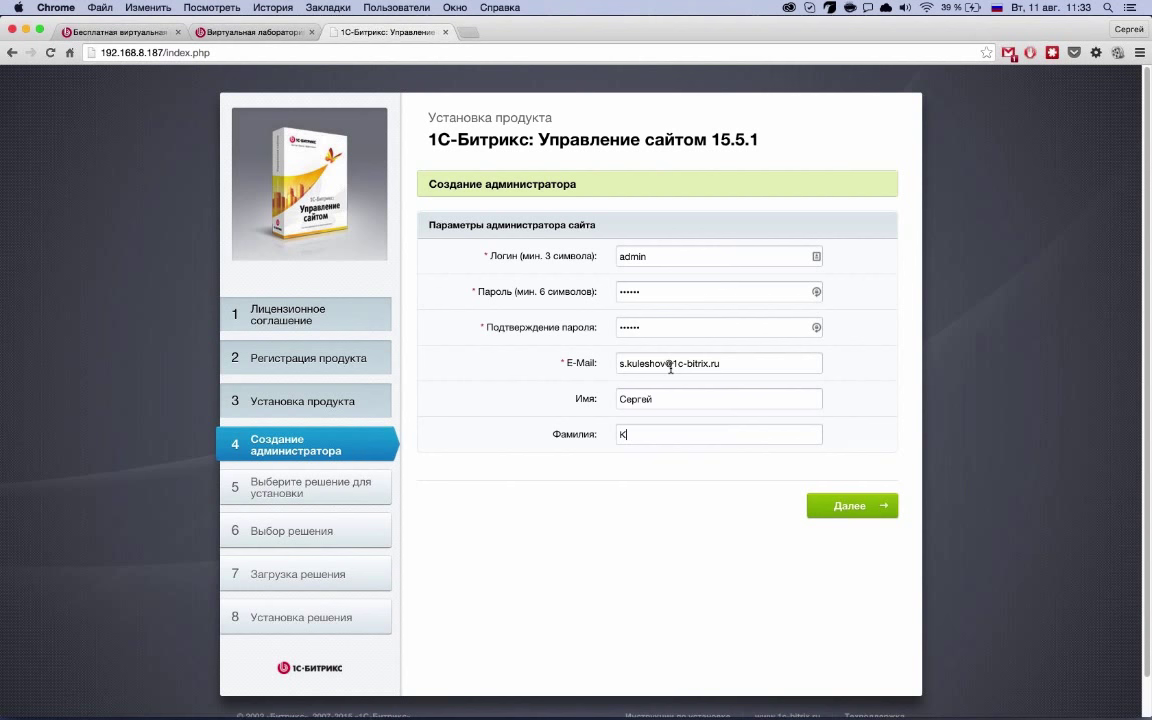
pyautogui.write('улешов')
pyautogui.press('Return')
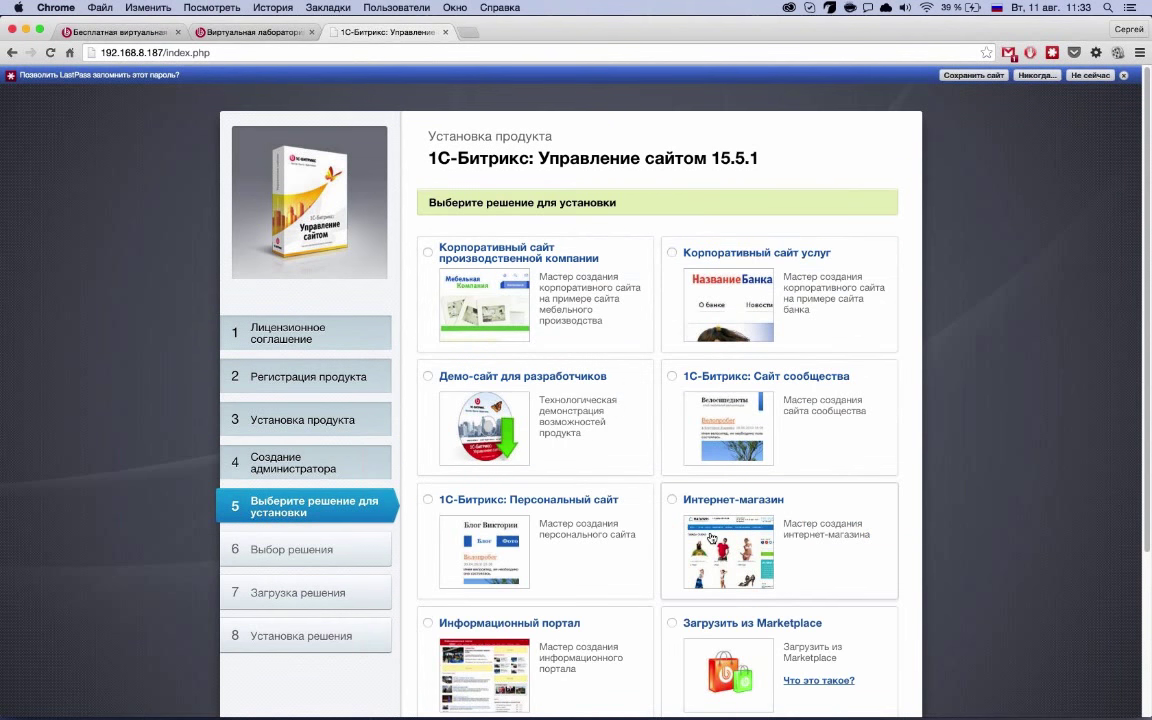
# Dismiss the password-saving offer and select the Интернет-магазин solution.
pyautogui.scroll(-3, 644, 535)
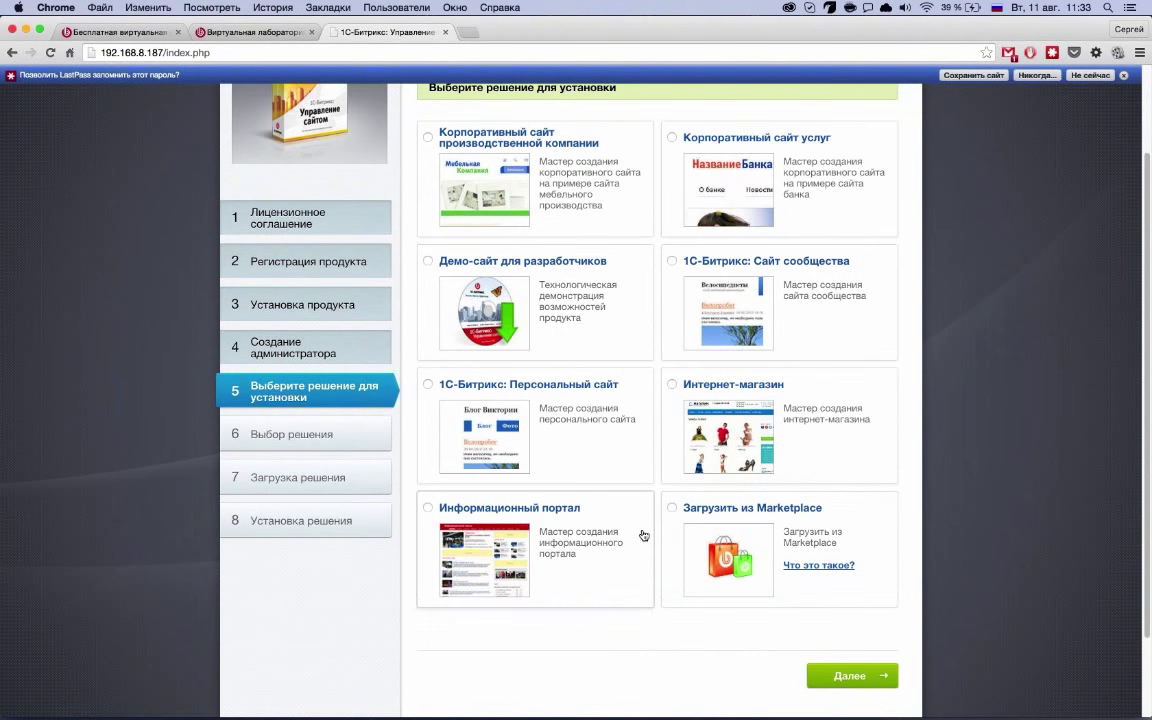
pyautogui.scroll(1, 658, 534)
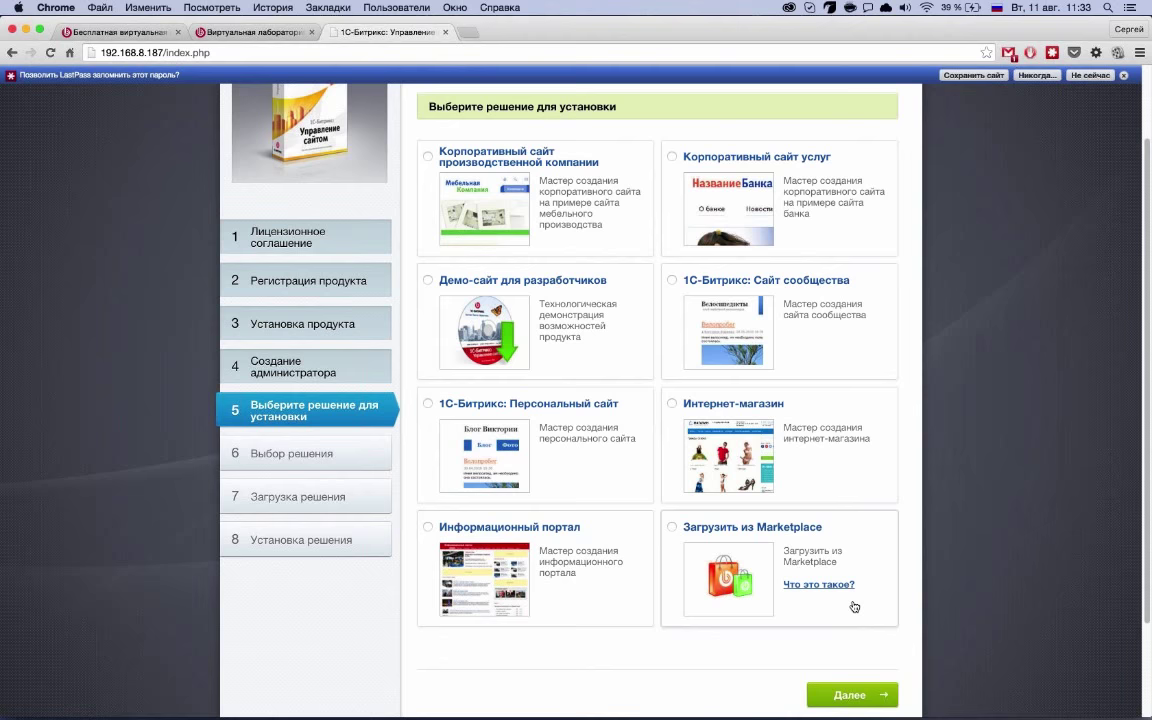
pyautogui.click(1054, 77)
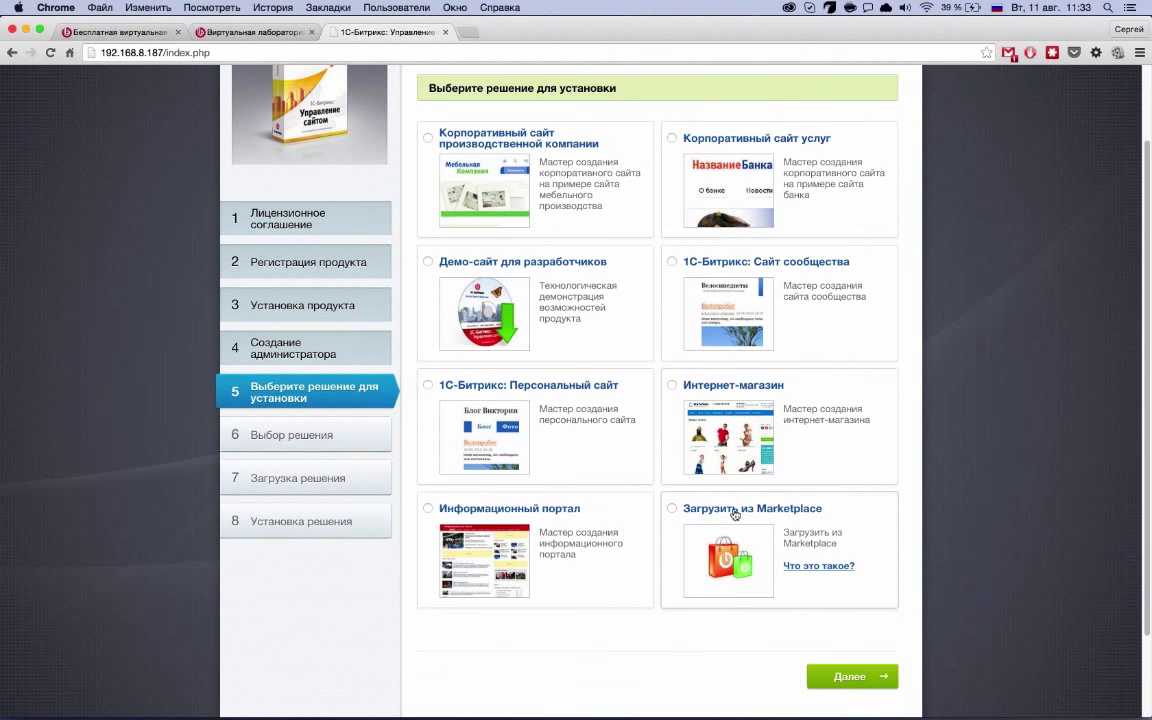
pyautogui.click(682, 397)
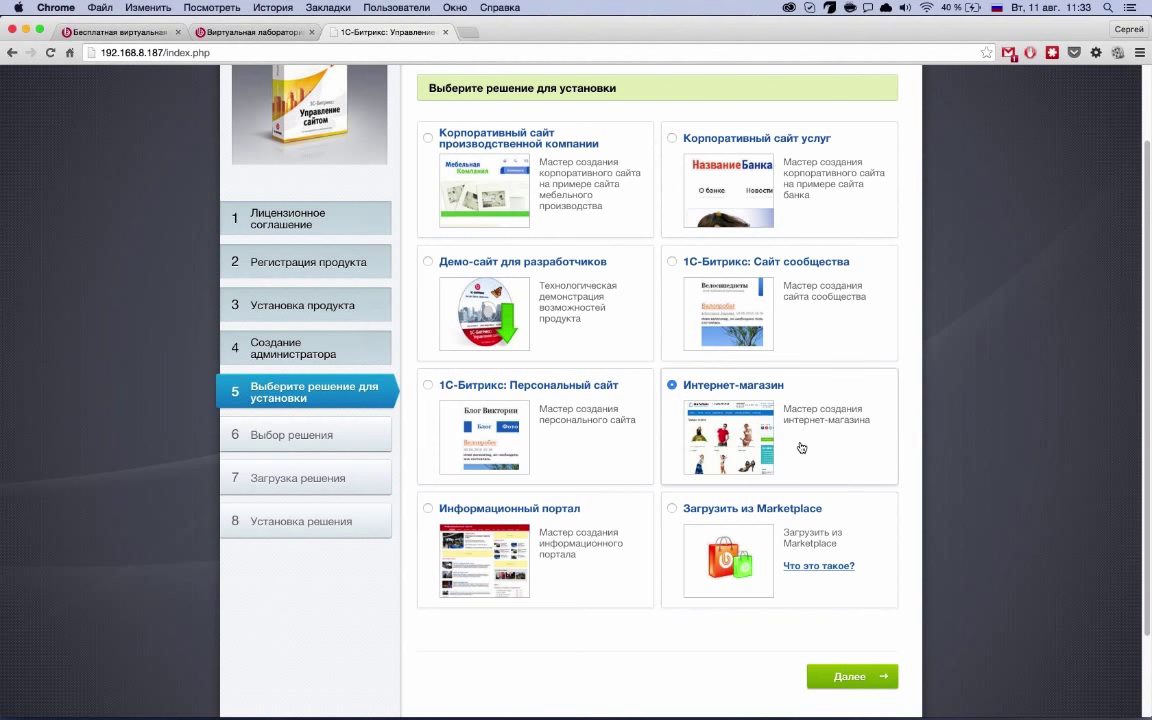
pyautogui.click(860, 677)
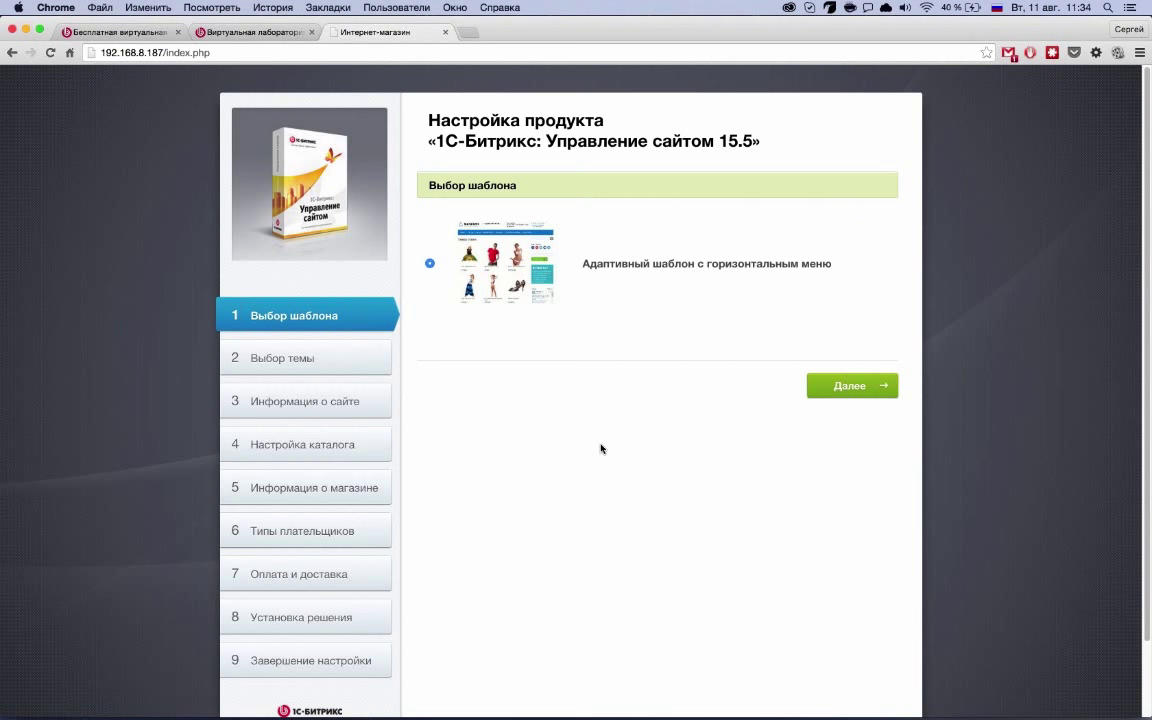
# Keep the adaptive horizontal-menu template and pick the '4. Красный' colour theme.
pyautogui.click(845, 394)
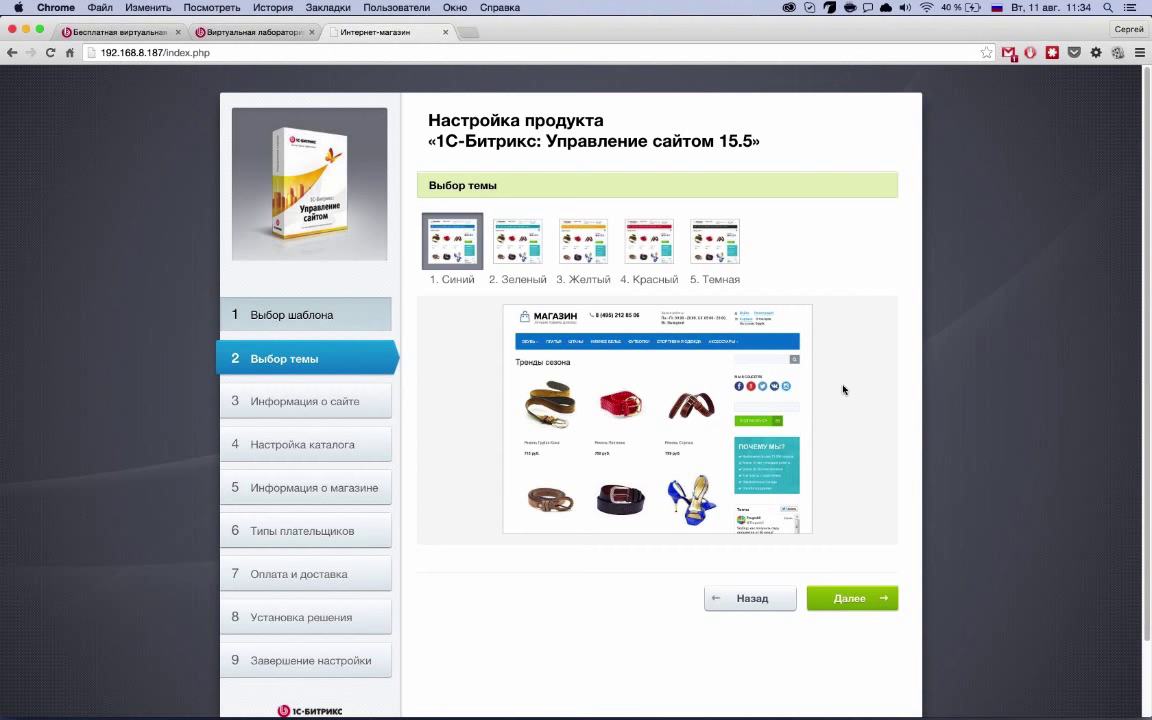
pyautogui.click(580, 212)
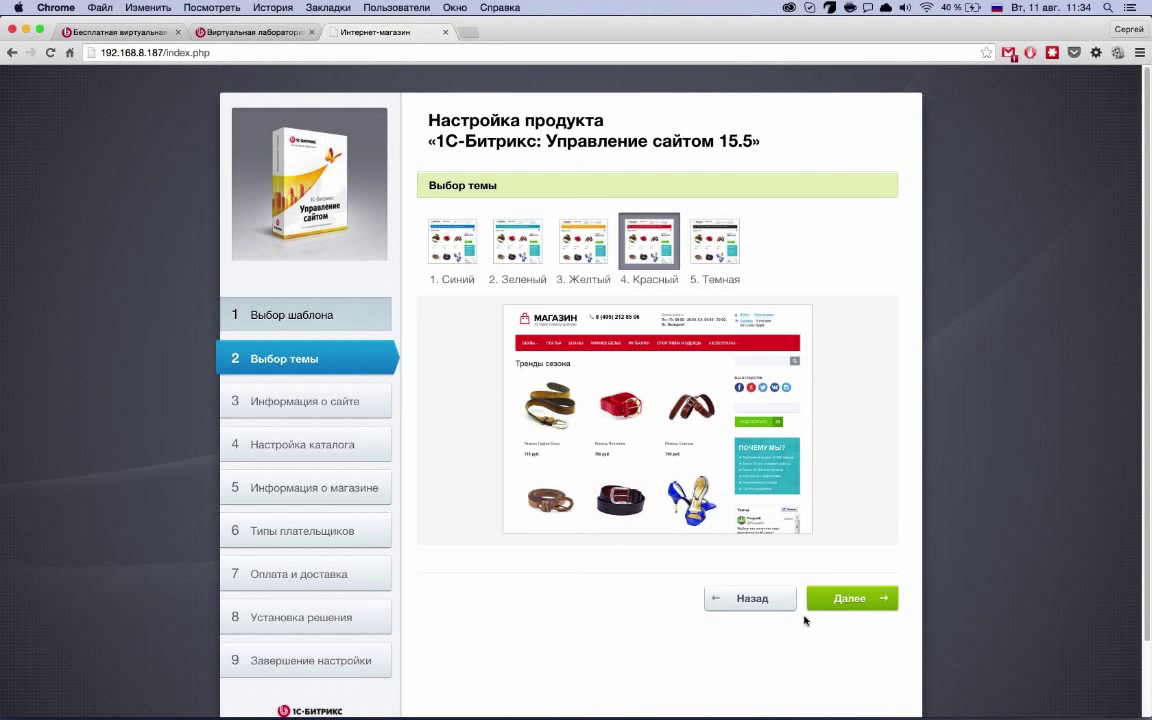
pyautogui.click(815, 598)
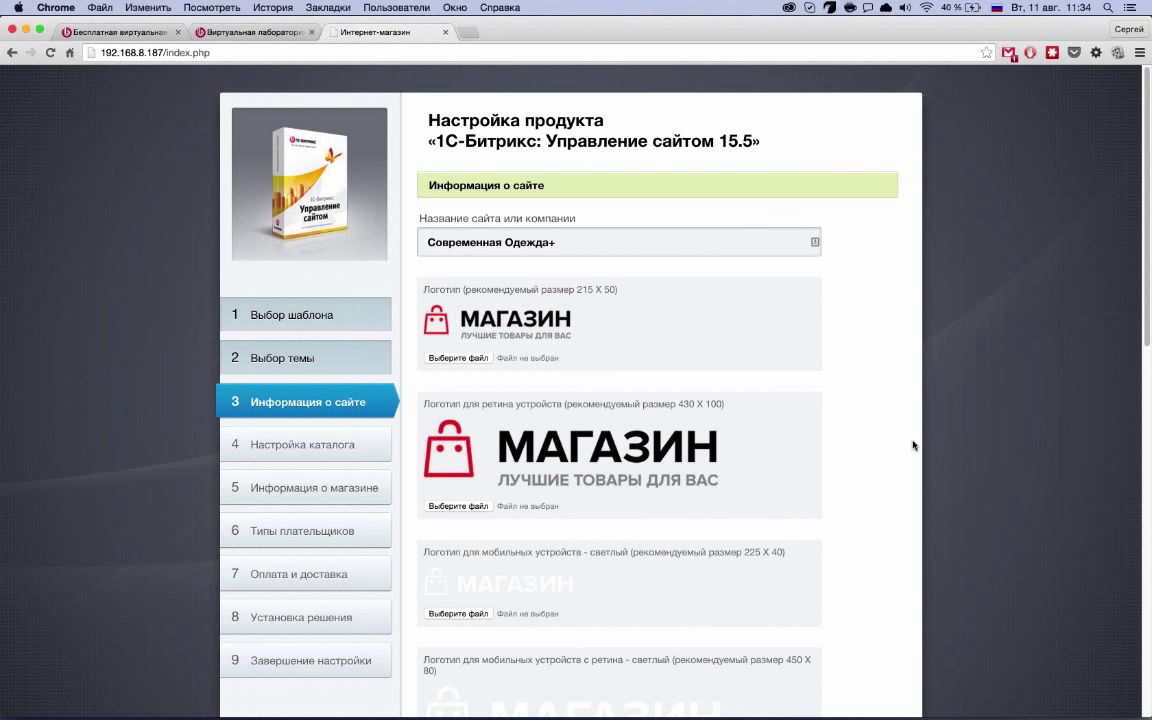
# Review the default Информация о сайте fields and accept them unchanged.
pyautogui.scroll(-1, 913, 445)
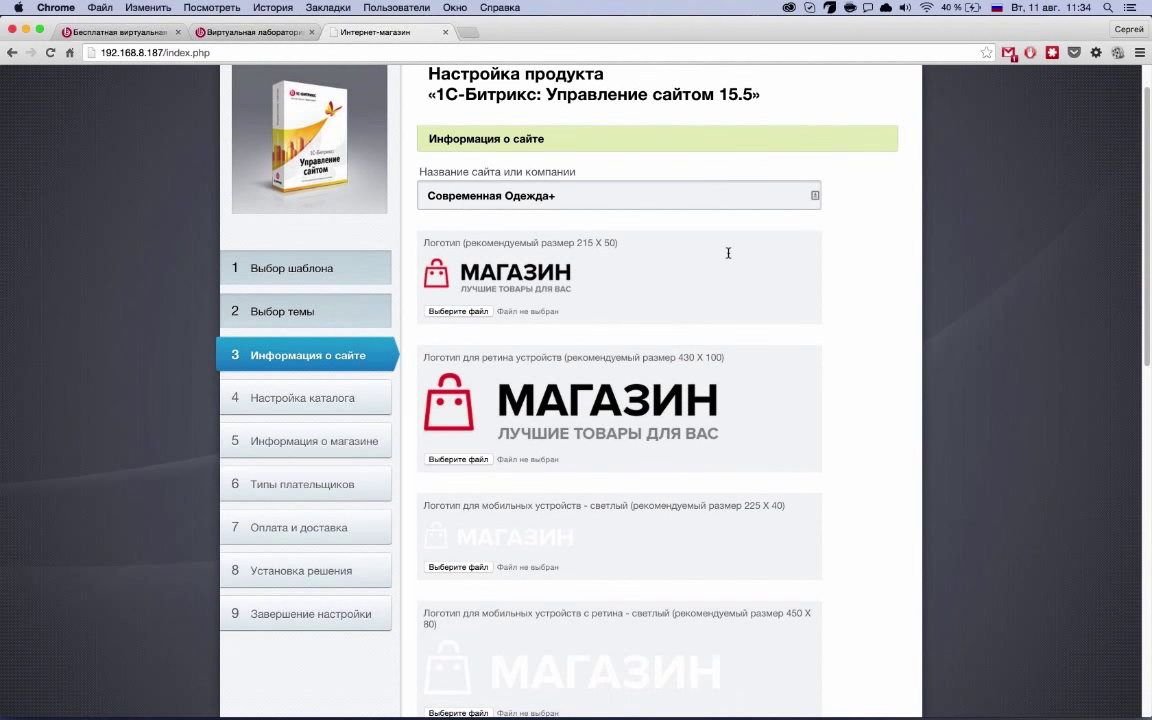
pyautogui.press('Tab')
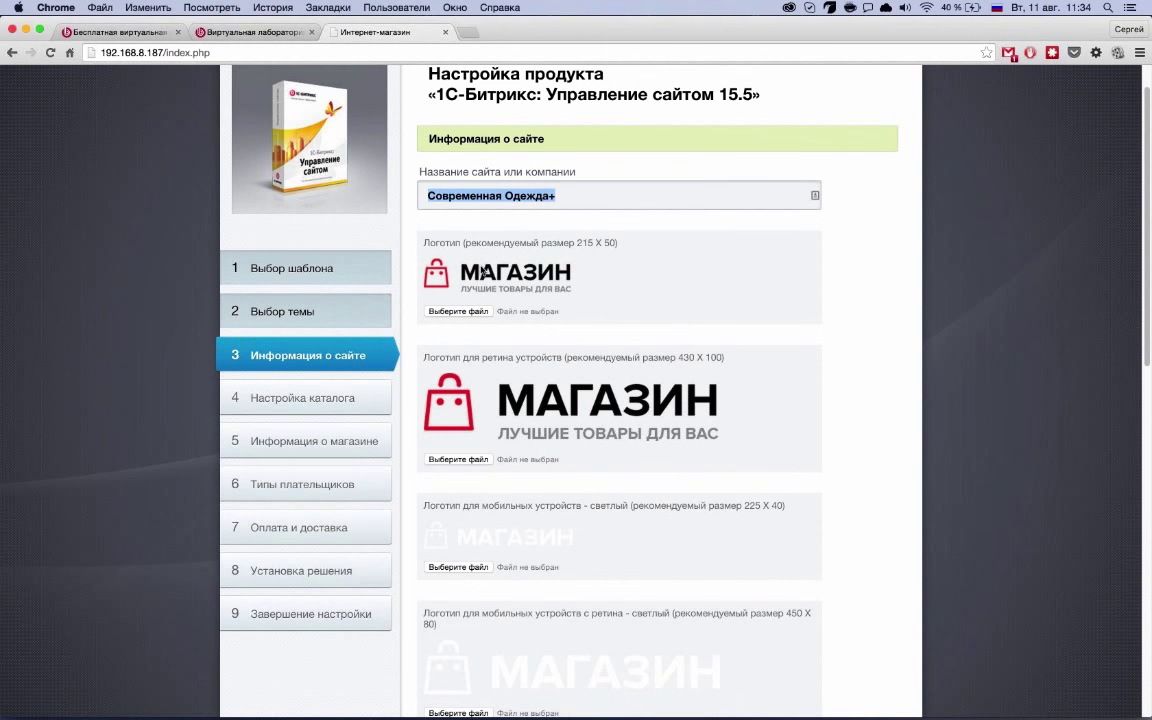
pyautogui.scroll(-1, 560, 380)
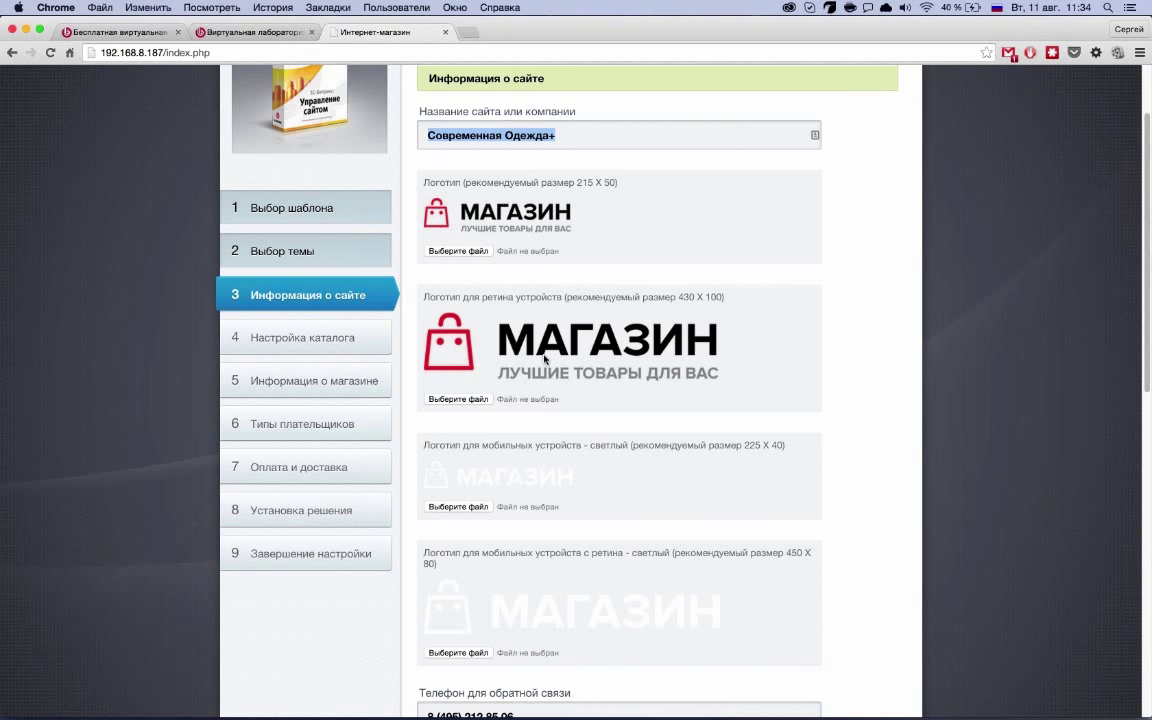
pyautogui.scroll(-1, 545, 359)
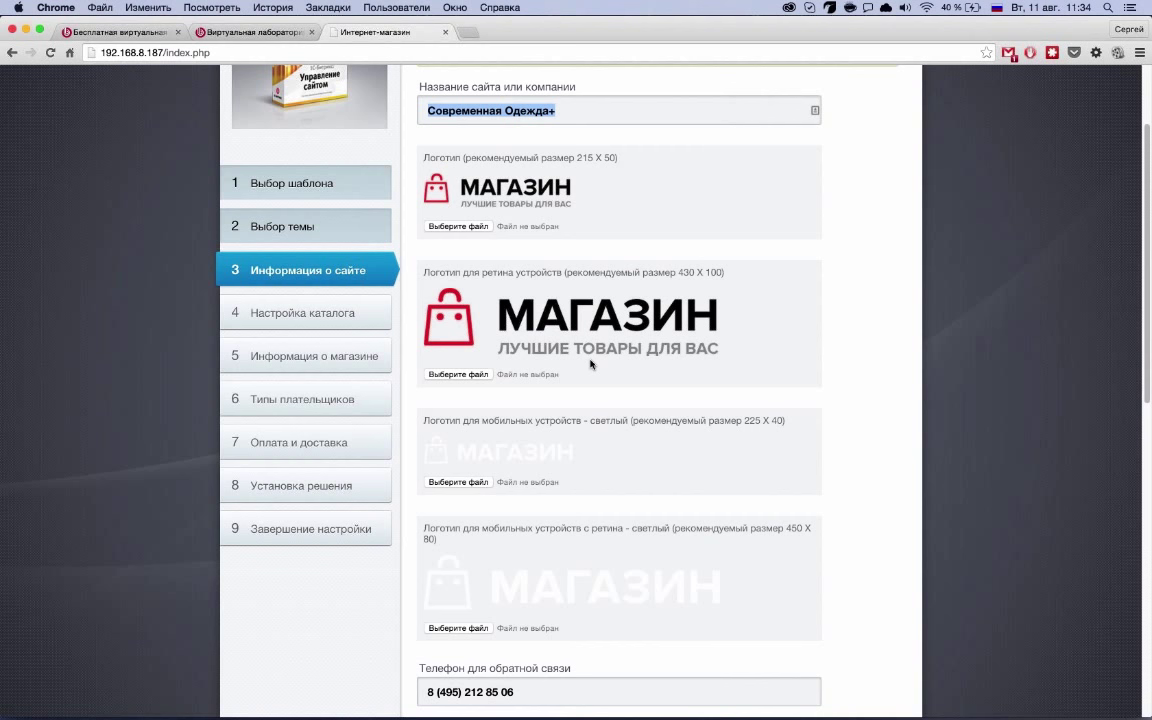
pyautogui.scroll(-5, 590, 364)
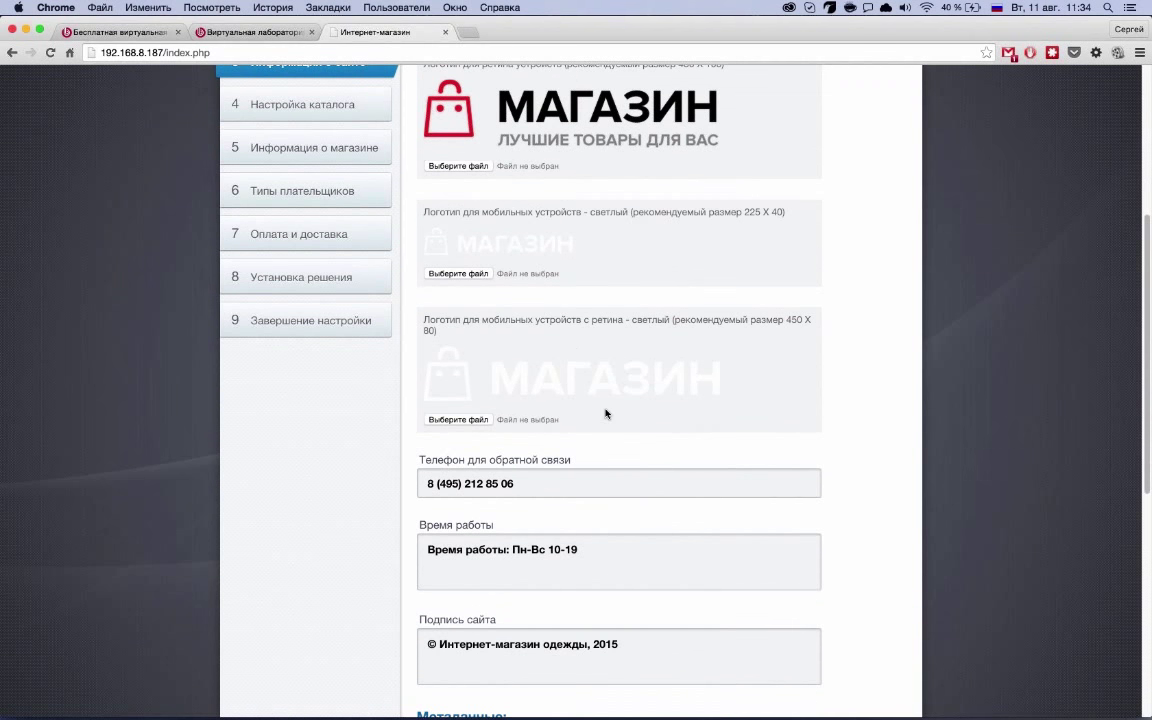
pyautogui.scroll(-1, 590, 410)
pyautogui.scroll(-2, 585, 410)
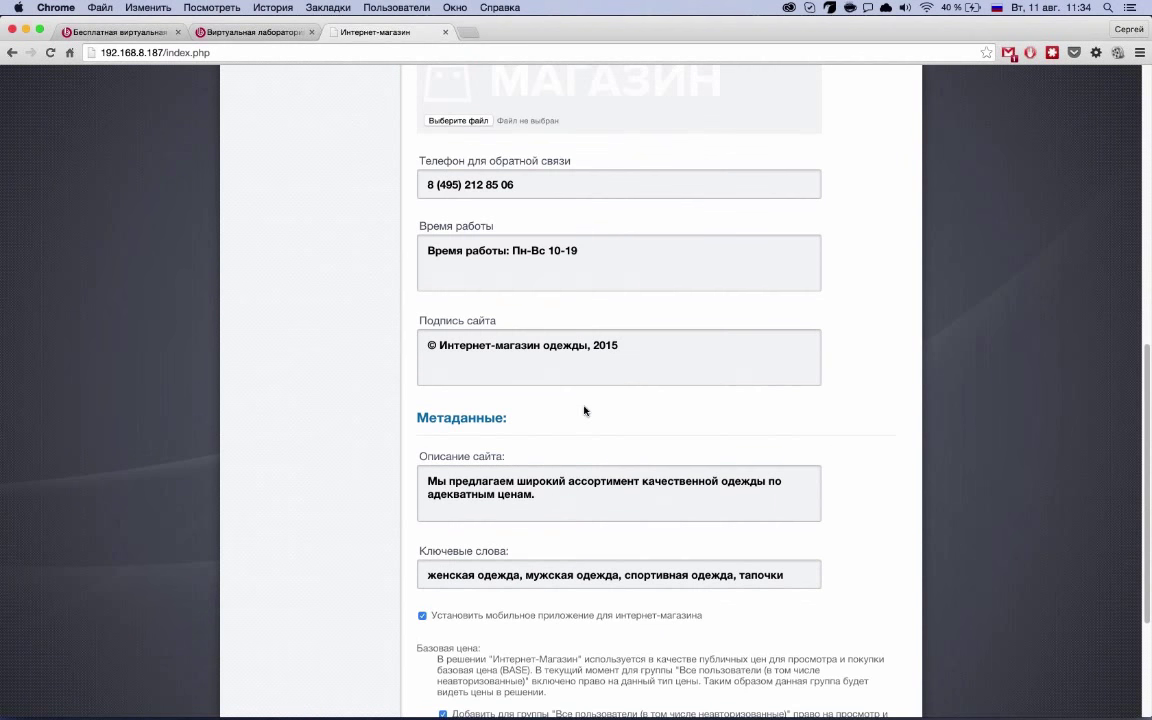
pyautogui.scroll(-4, 507, 339)
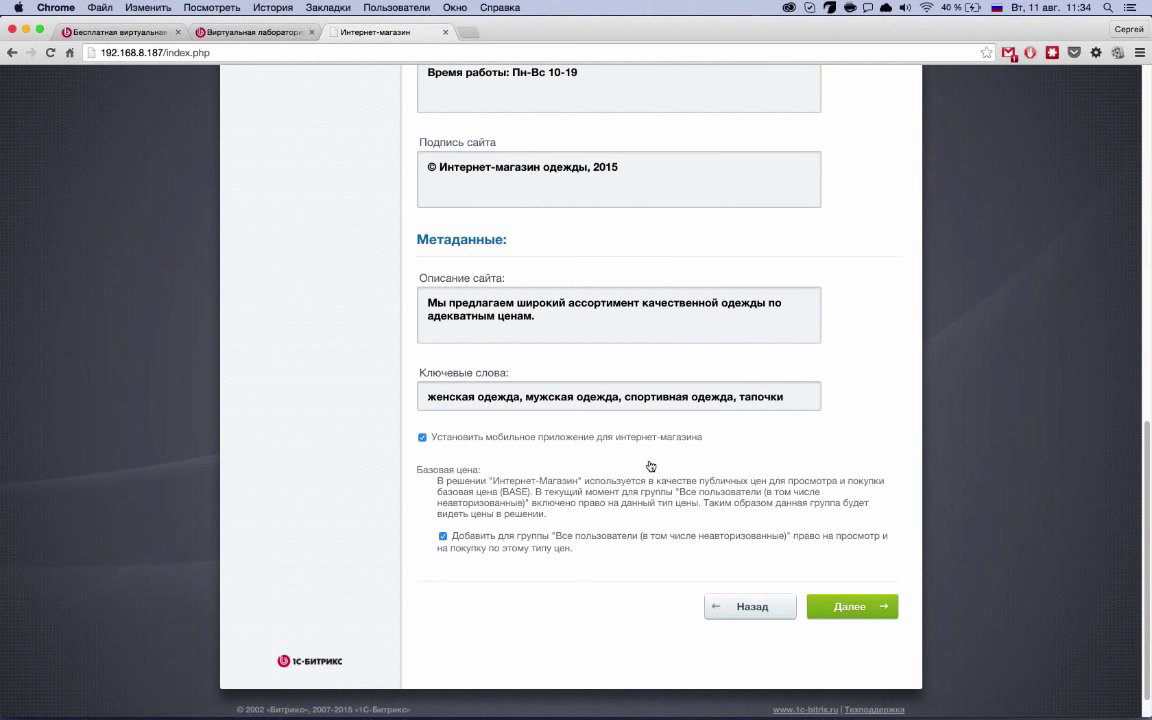
pyautogui.click(840, 606)
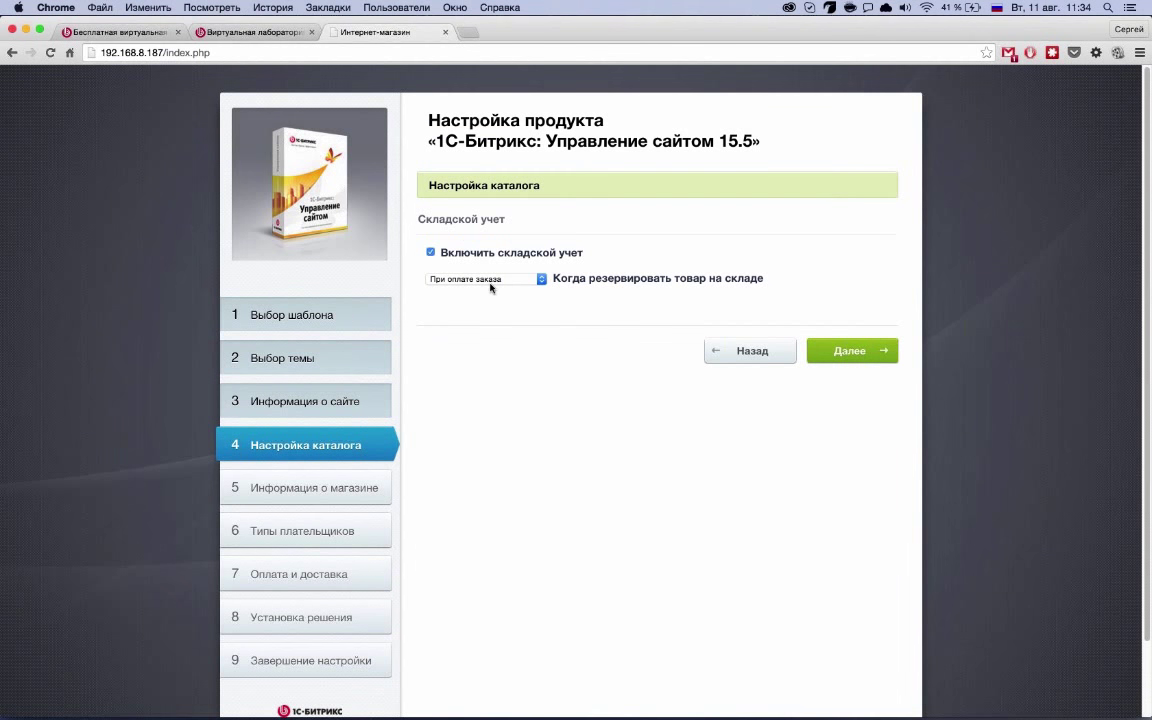
# Turn off warehouse stock tracking in the catalog settings.
pyautogui.click(485, 280)
pyautogui.click(430, 252)
pyautogui.click(853, 353)
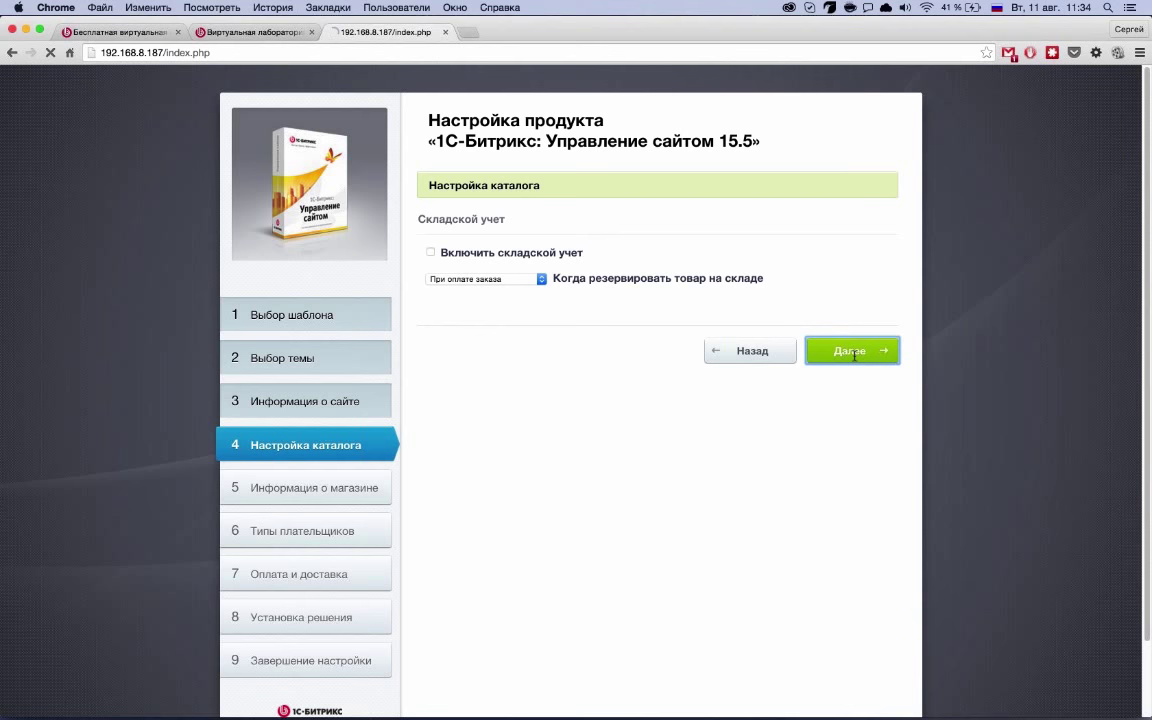
# Keep Россия as the store localisation and accept the company and bank details.
pyautogui.scroll(-1, 875, 428)
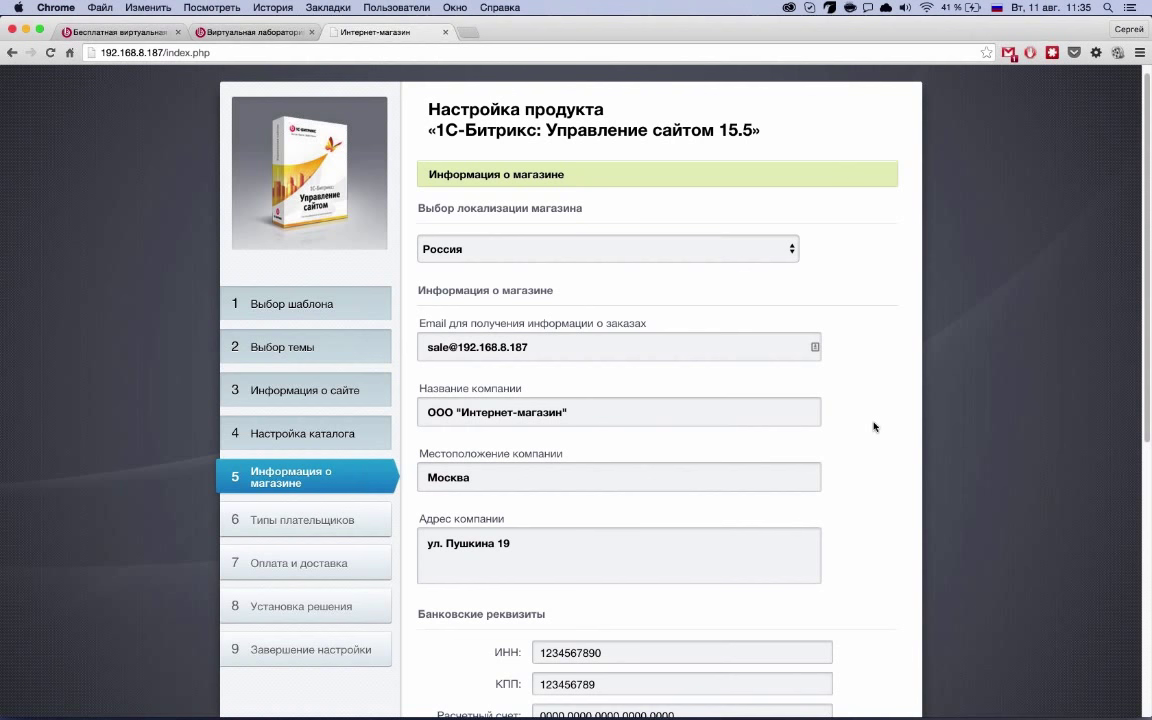
pyautogui.scroll(-3, 573, 239)
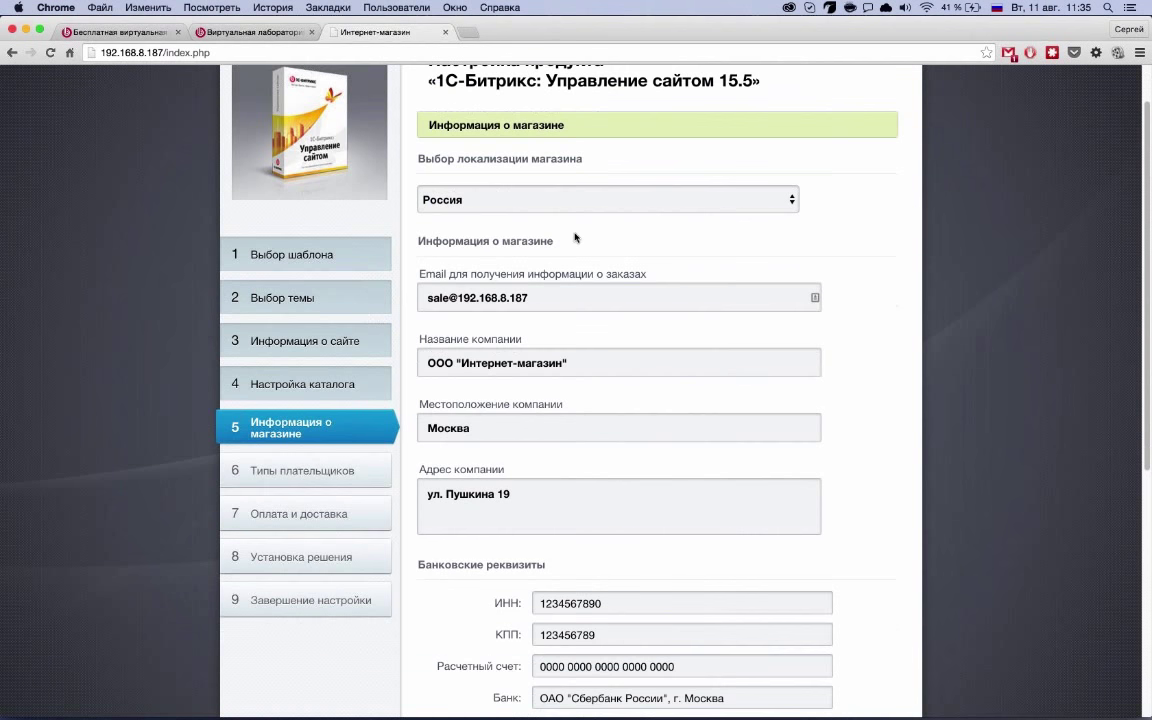
pyautogui.scroll(-5, 615, 270)
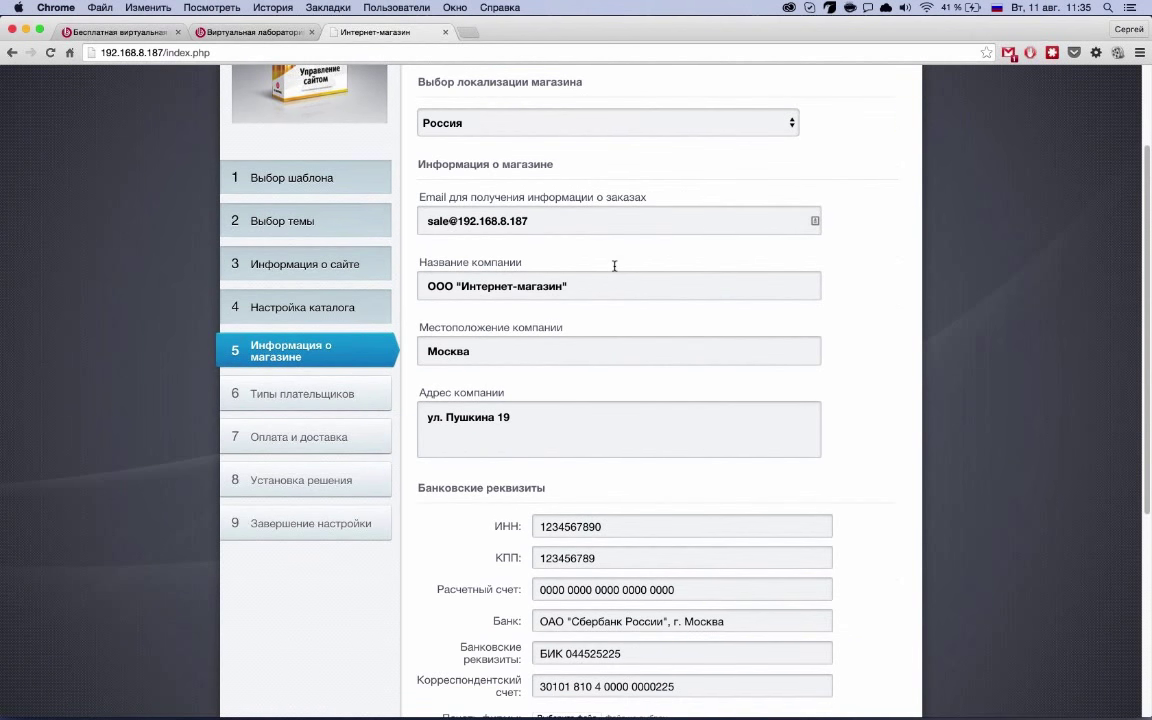
pyautogui.scroll(-2, 613, 263)
pyautogui.scroll(5, 640, 280)
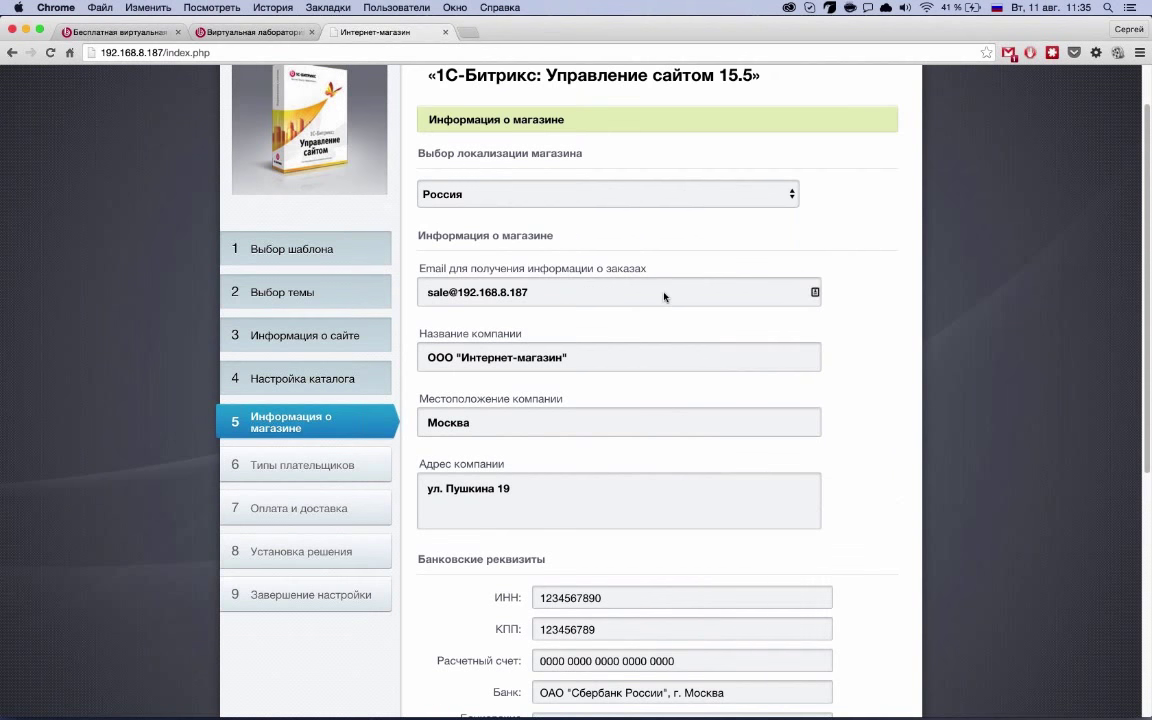
pyautogui.click(518, 200)
pyautogui.click(601, 157)
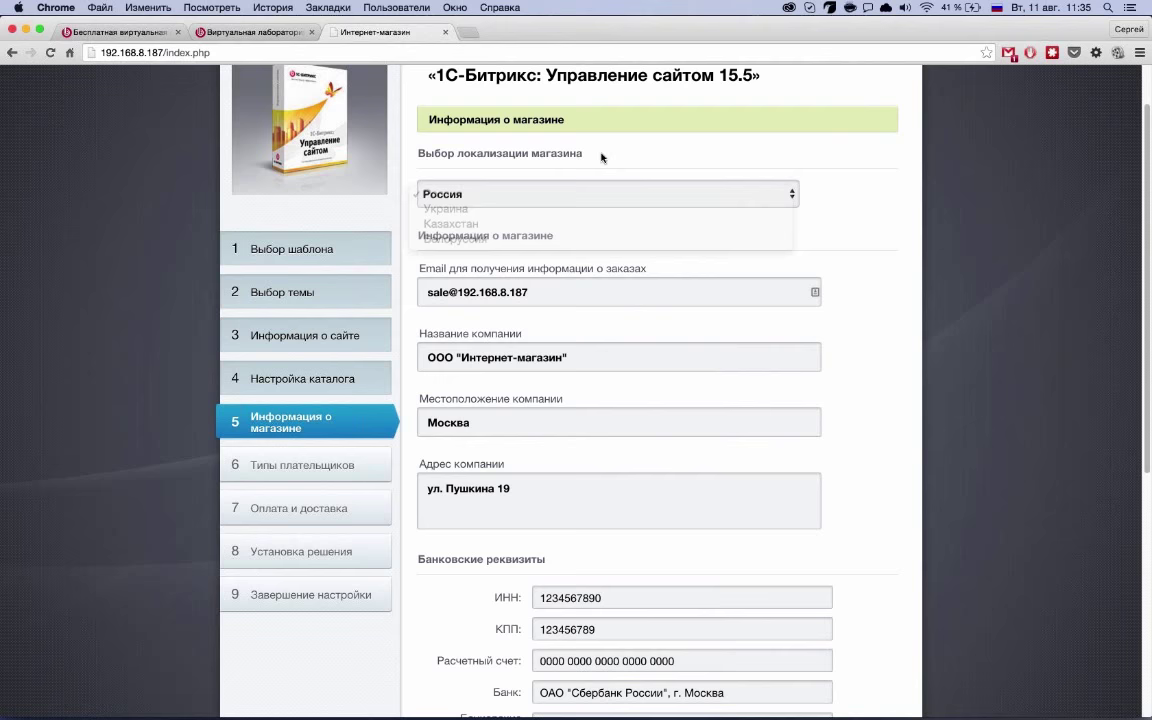
pyautogui.scroll(-2, 529, 547)
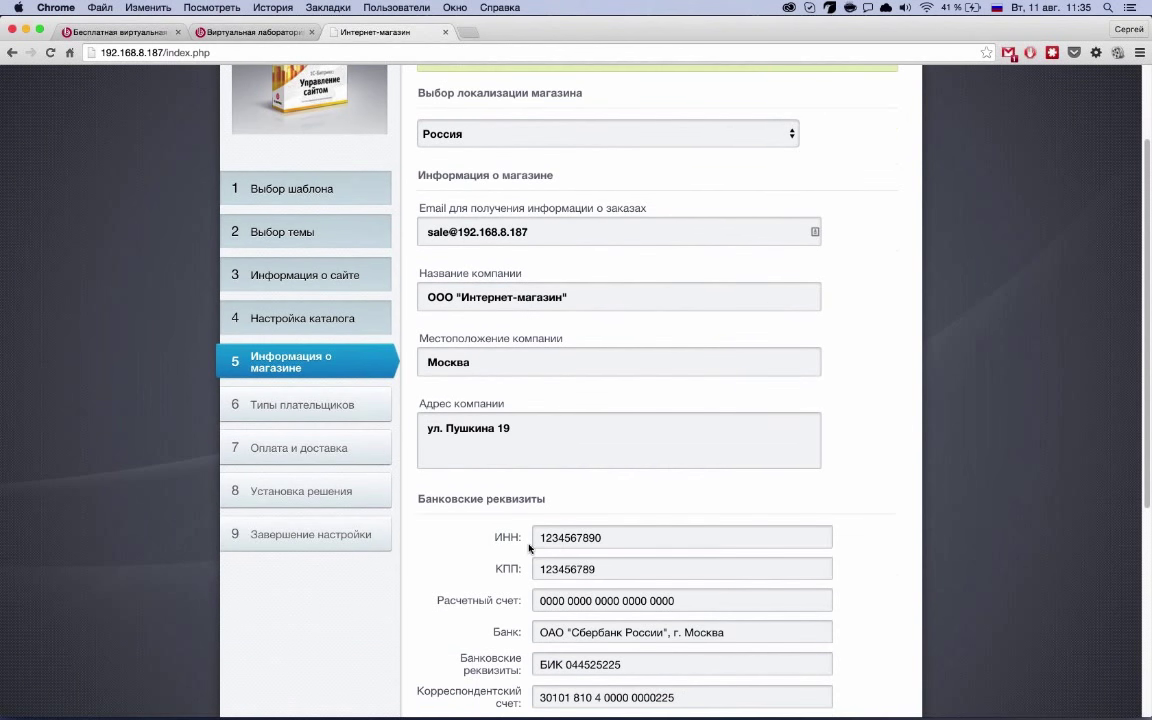
pyautogui.scroll(-8, 529, 547)
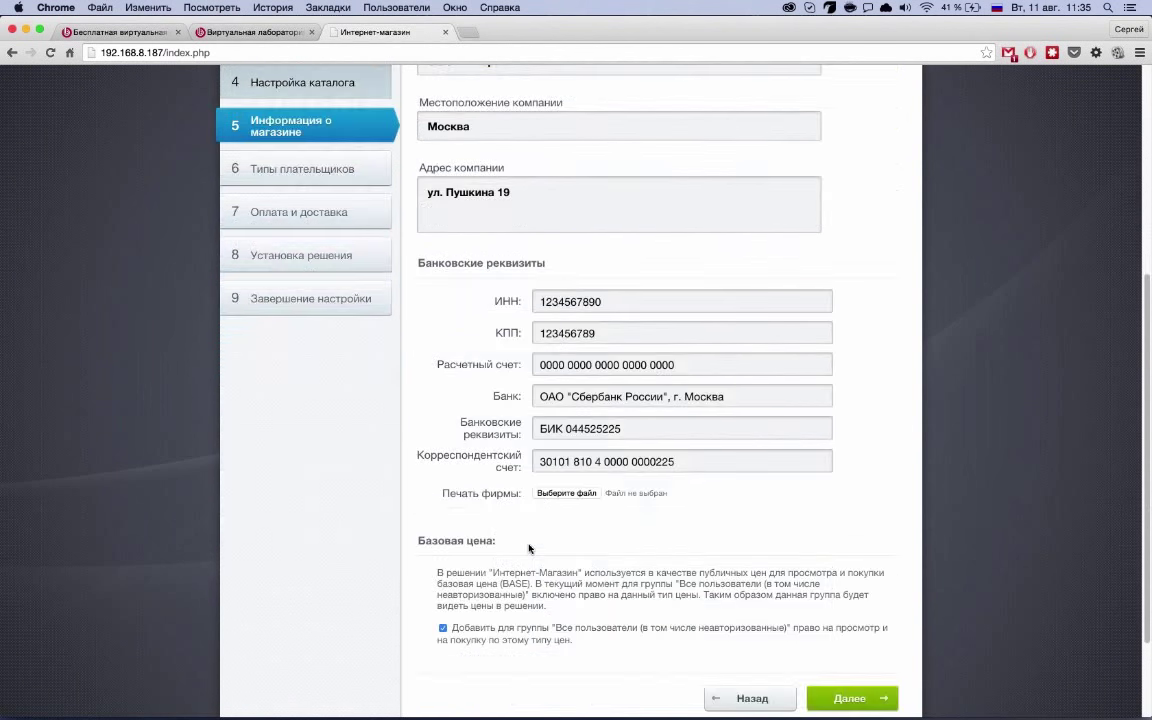
pyautogui.scroll(-2, 571, 550)
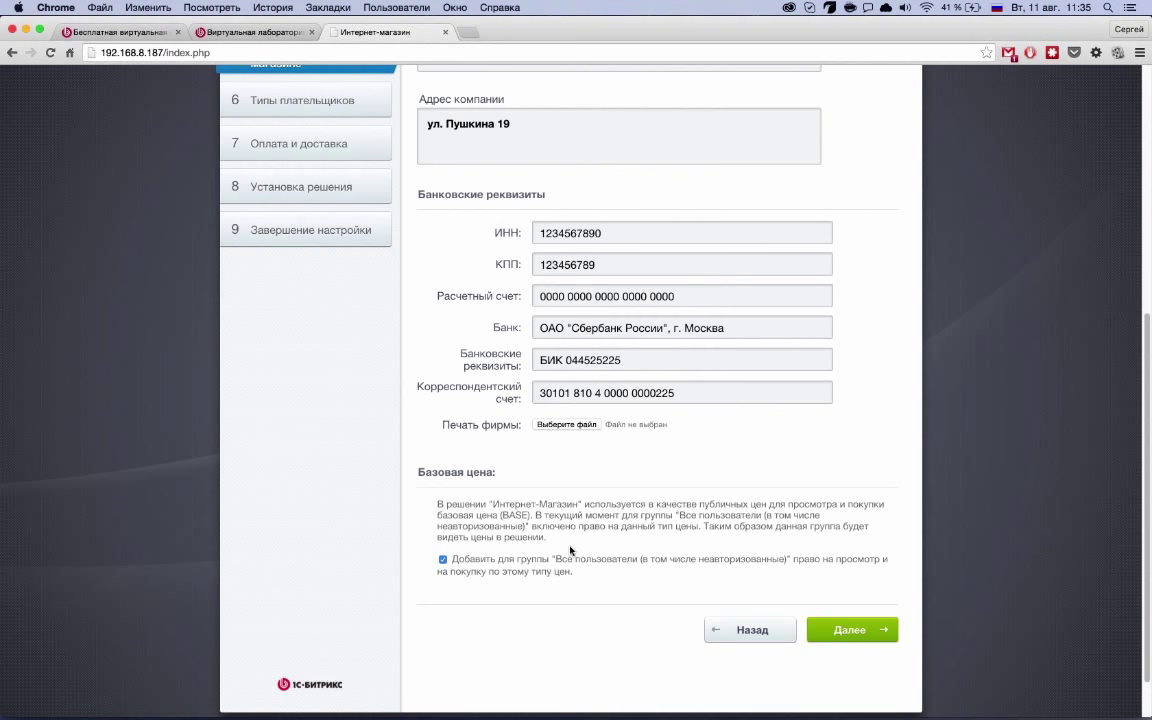
pyautogui.scroll(2, 570, 547)
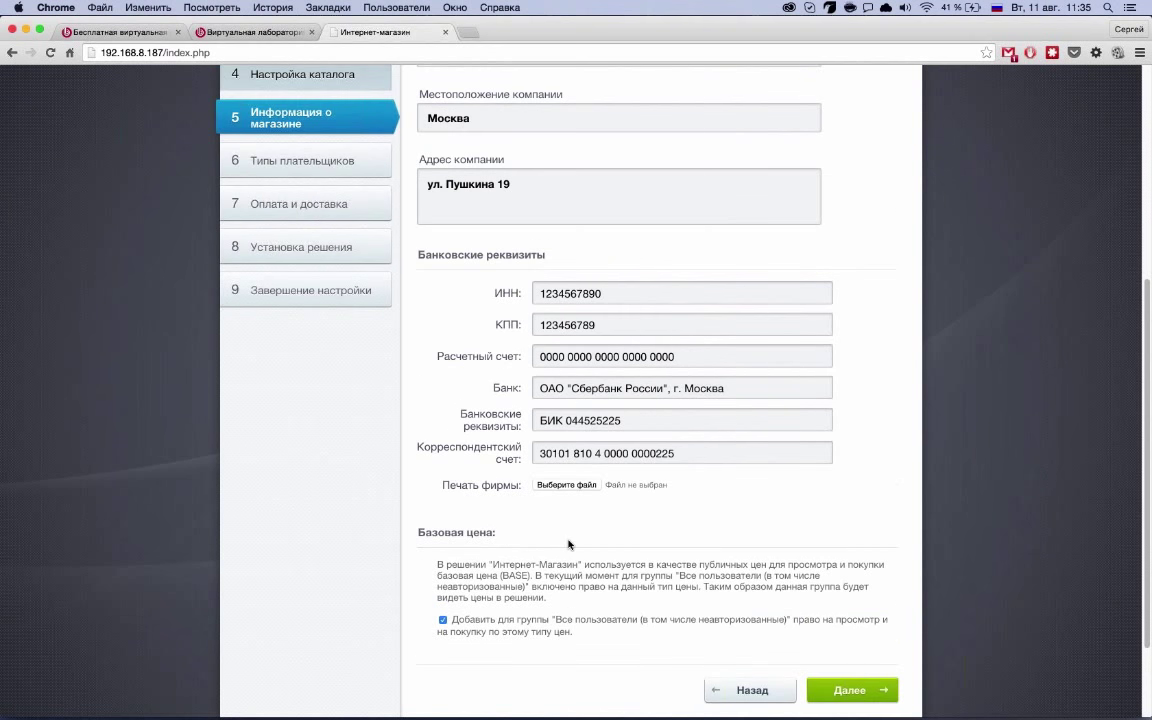
pyautogui.scroll(-2, 540, 478)
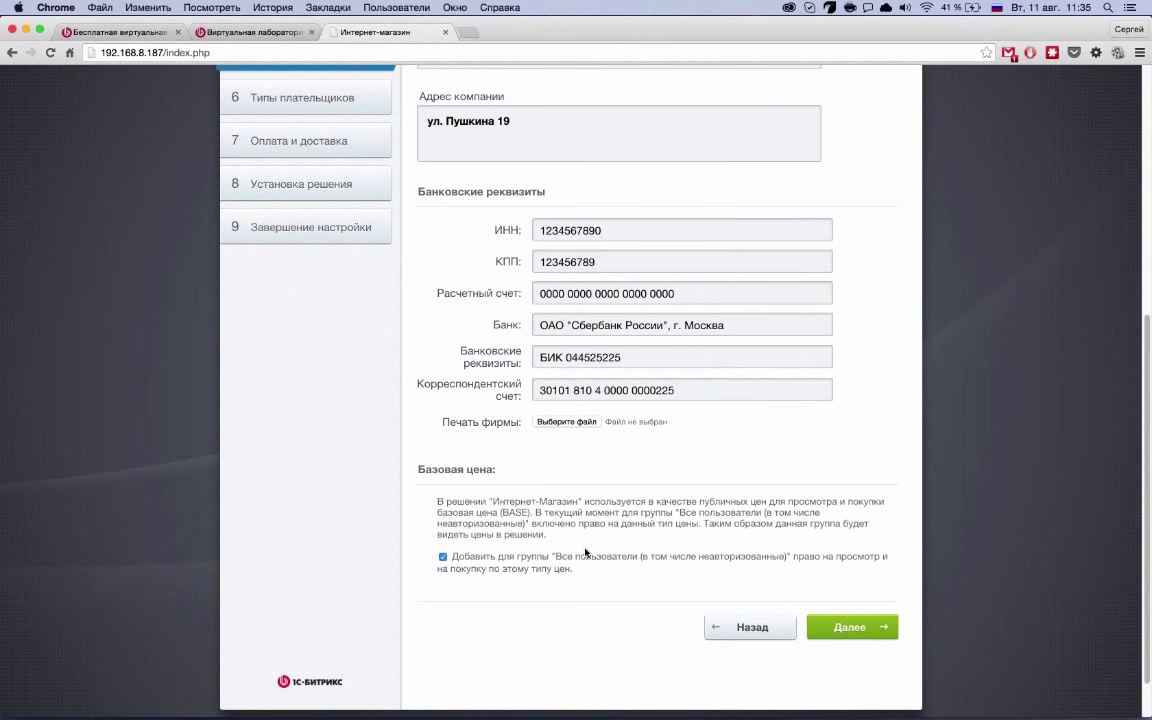
pyautogui.press('Return')
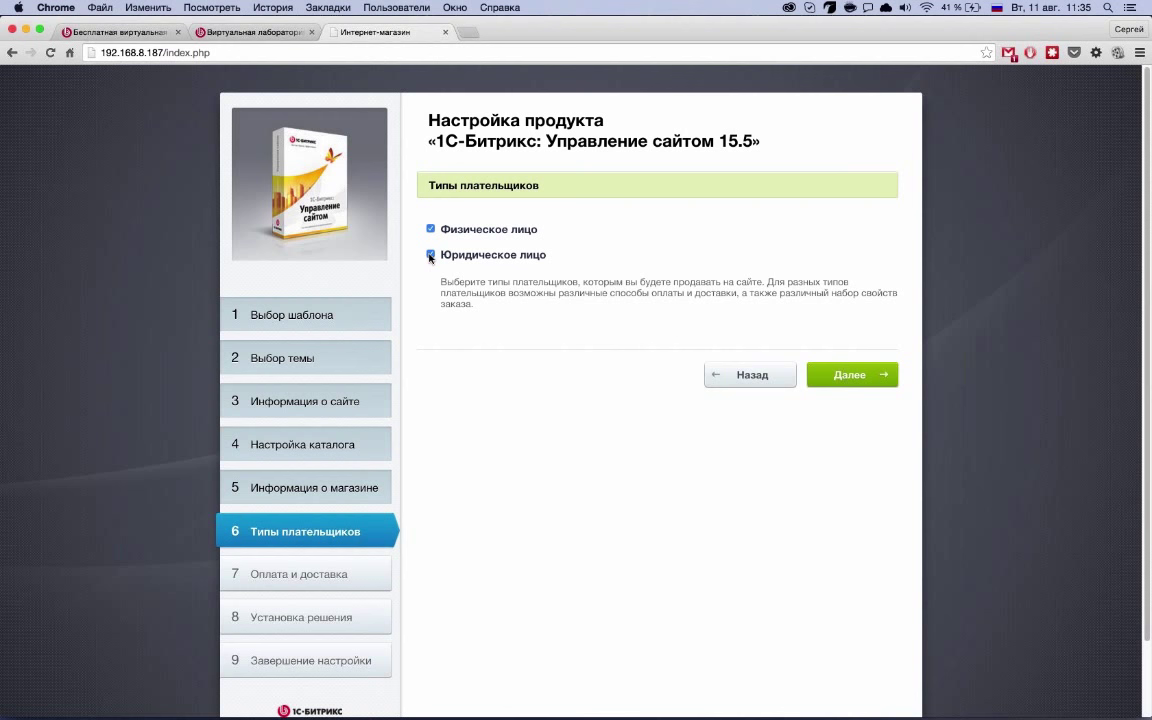
# Keep both payer types and drop the Квитанция Сбербанк payment method.
pyautogui.click(846, 386)
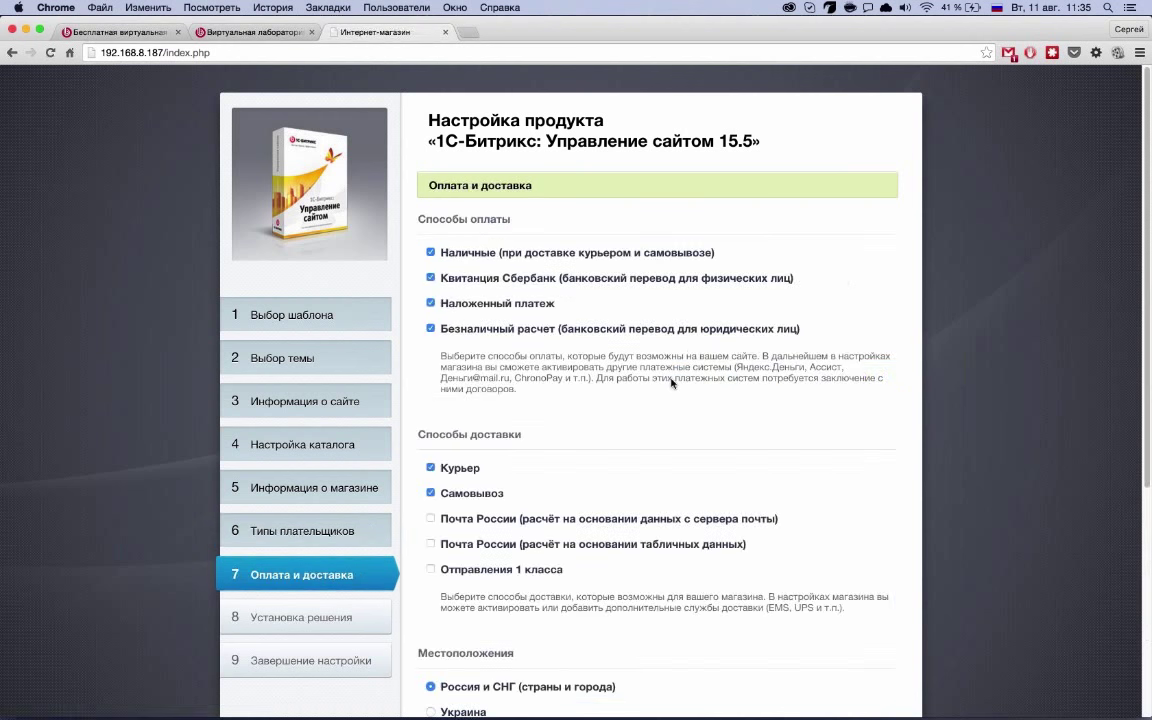
pyautogui.scroll(-2, 672, 383)
pyautogui.scroll(-3, 672, 383)
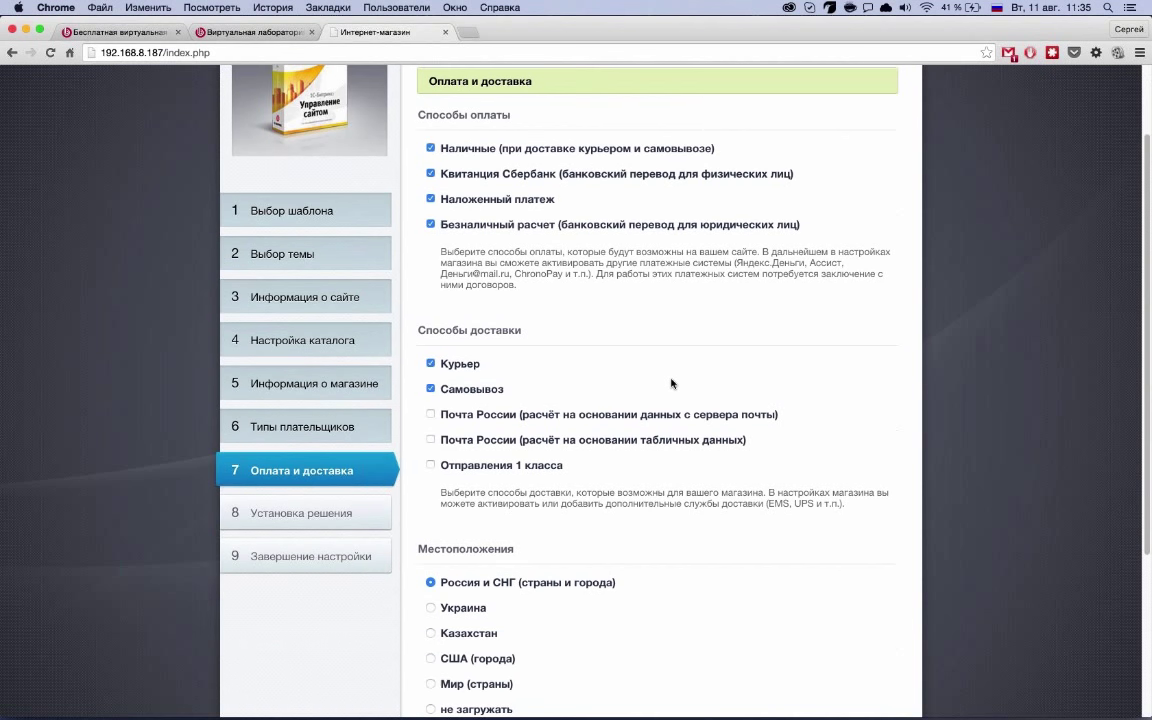
pyautogui.scroll(4, 672, 383)
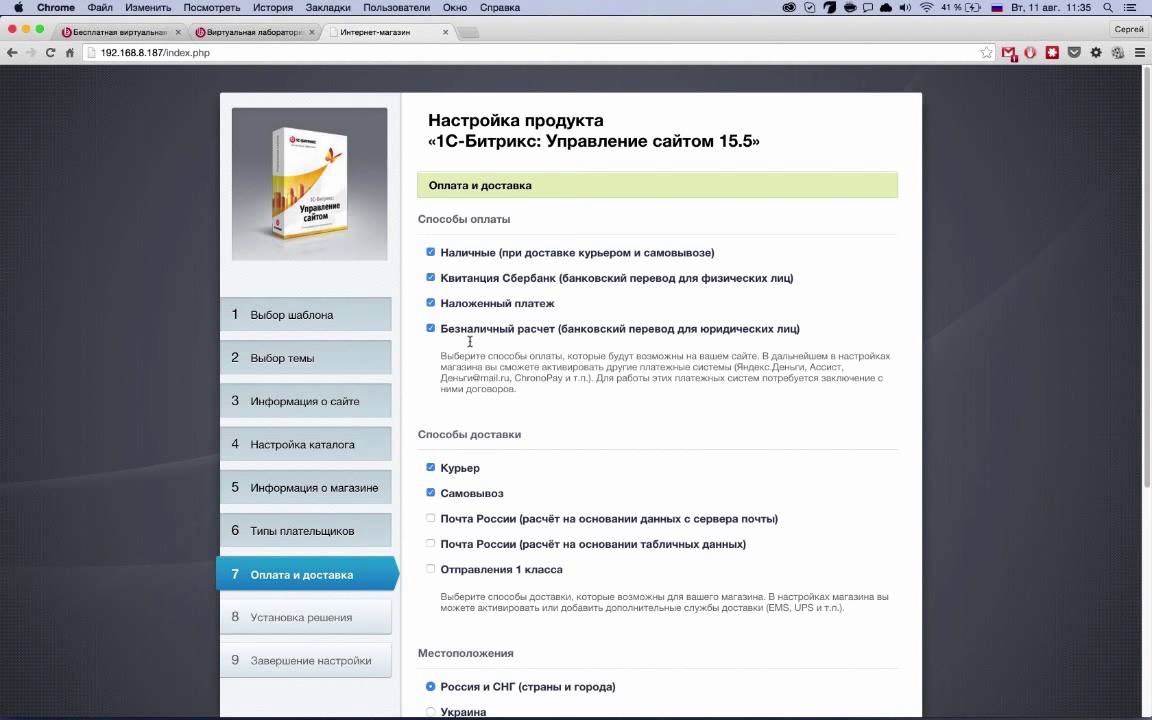
pyautogui.click(463, 278)
# Enable both Почта России delivery options and Отправления 1 класса, then submit.
pyautogui.scroll(-1, 507, 365)
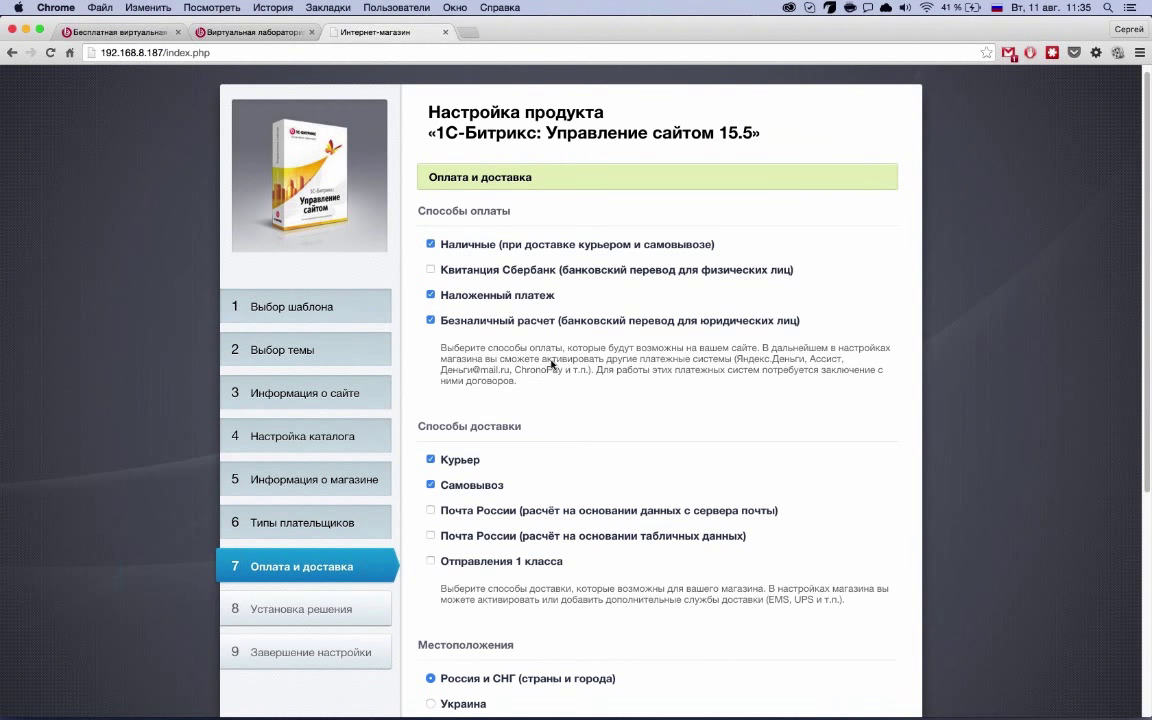
pyautogui.scroll(-3, 550, 365)
pyautogui.scroll(-3, 500, 330)
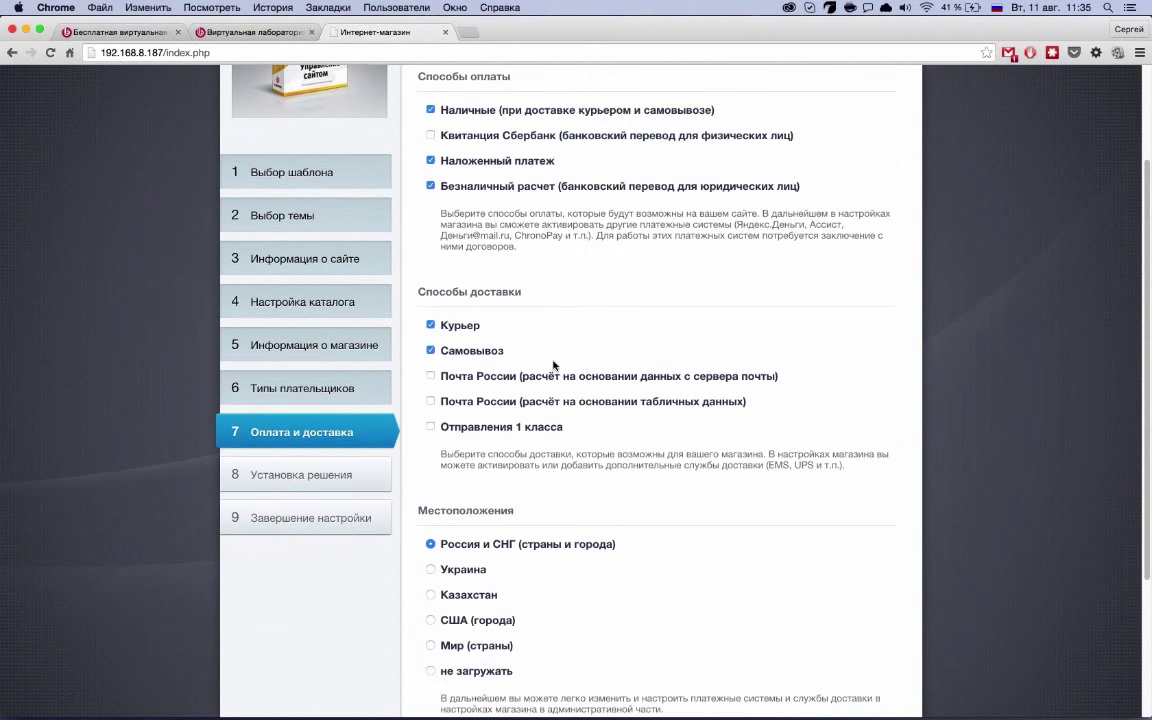
pyautogui.click(474, 381)
pyautogui.moveTo(521, 377); pyautogui.dragTo(778, 377)
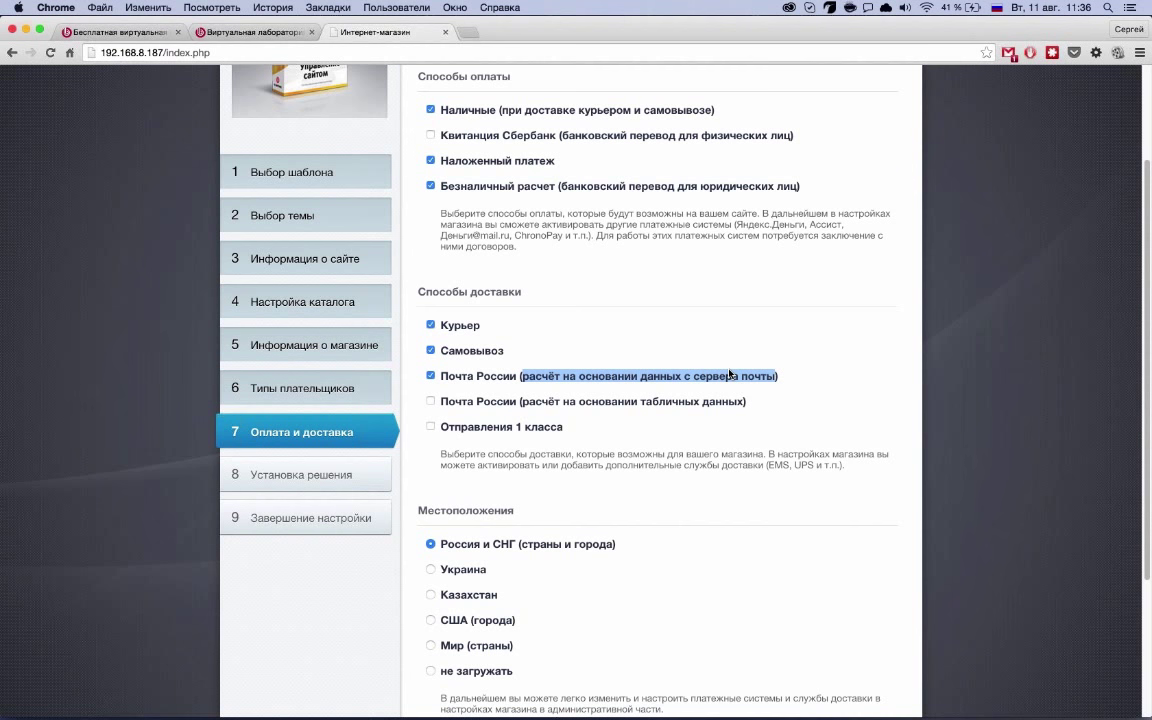
pyautogui.click(437, 377)
pyautogui.click(432, 377)
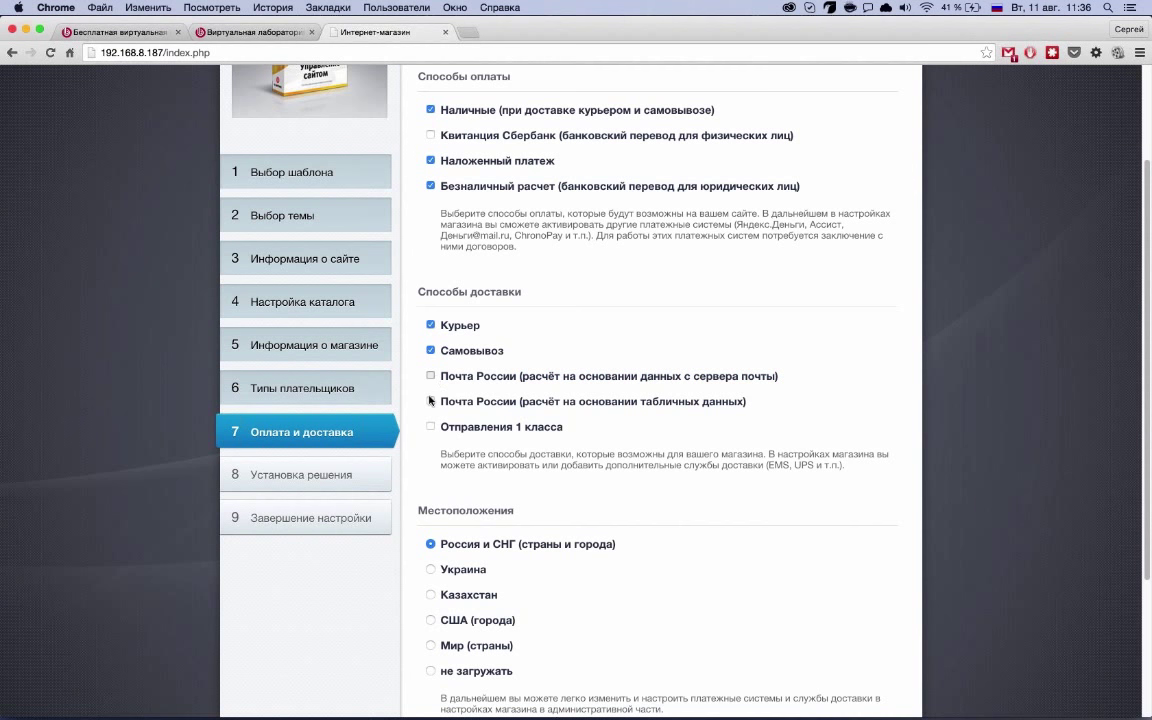
pyautogui.click(431, 402)
pyautogui.scroll(-2, 480, 405)
pyautogui.click(430, 383)
pyautogui.scroll(-2, 440, 457)
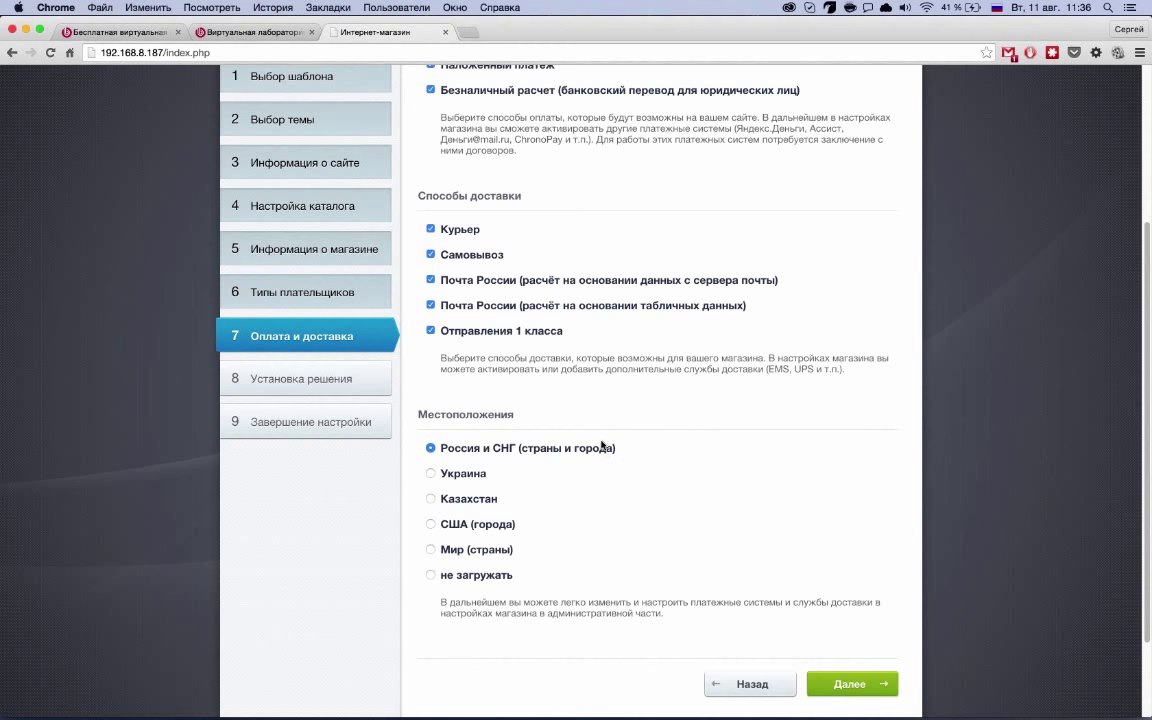
pyautogui.scroll(-2, 612, 445)
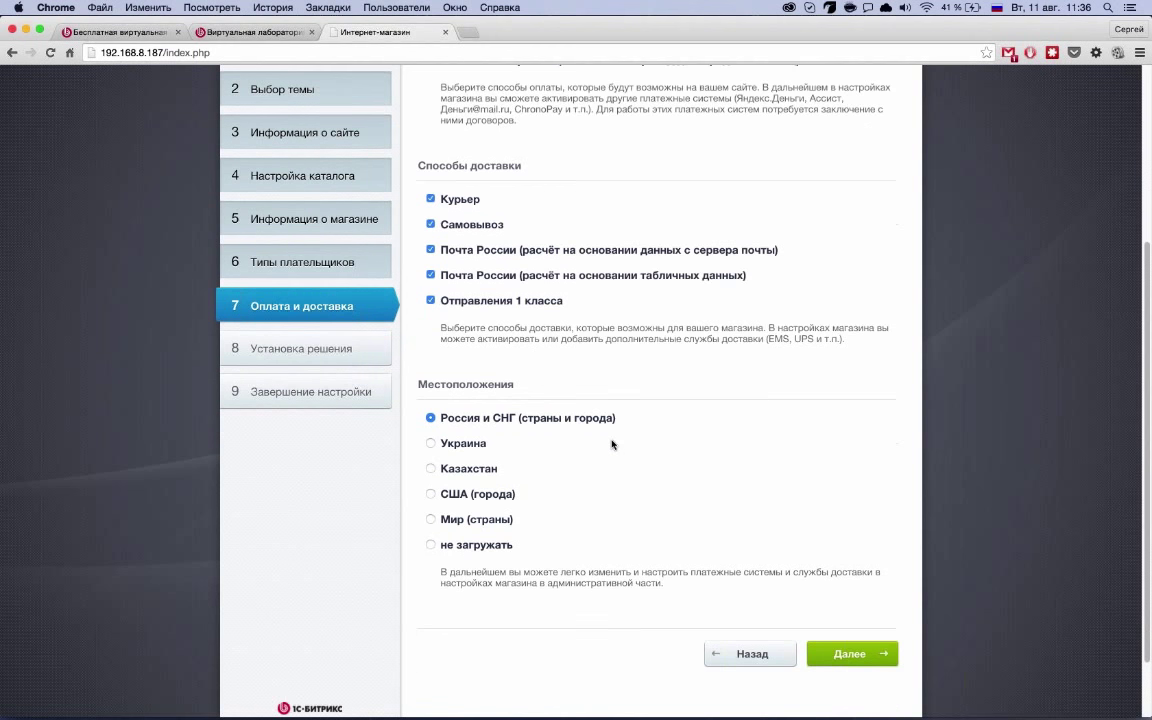
pyautogui.click(859, 654)
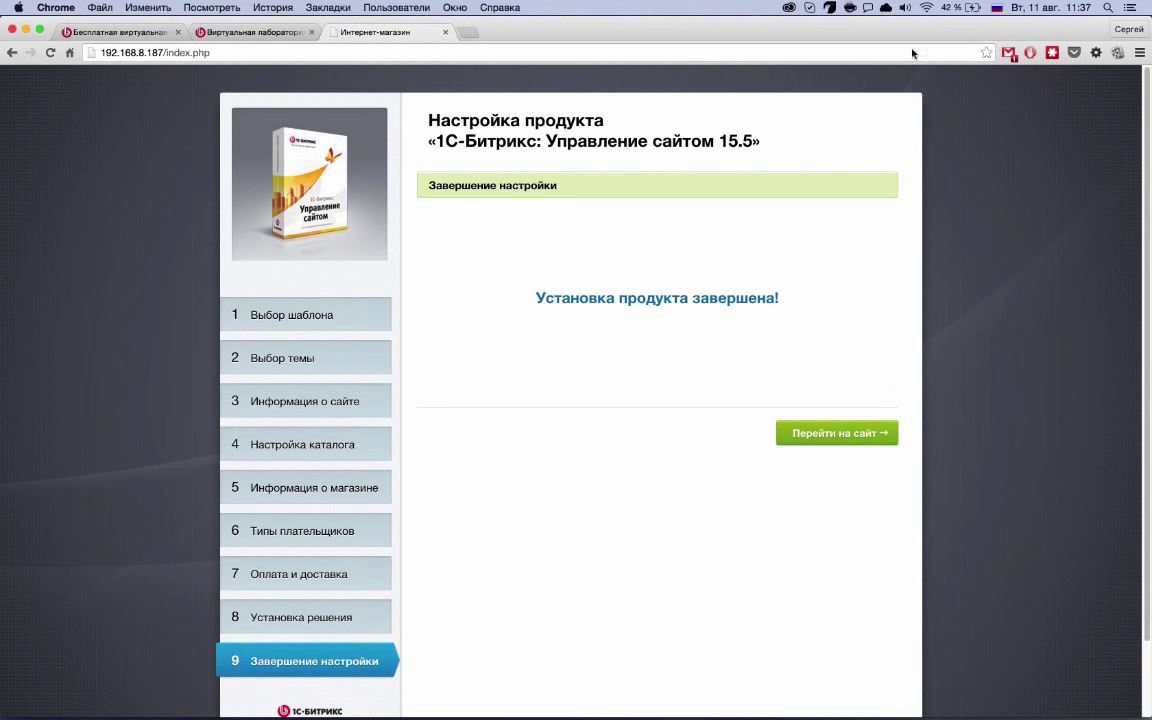
# Once installation completes, go to the new site via Перейти на сайт.
pyautogui.click(827, 436)
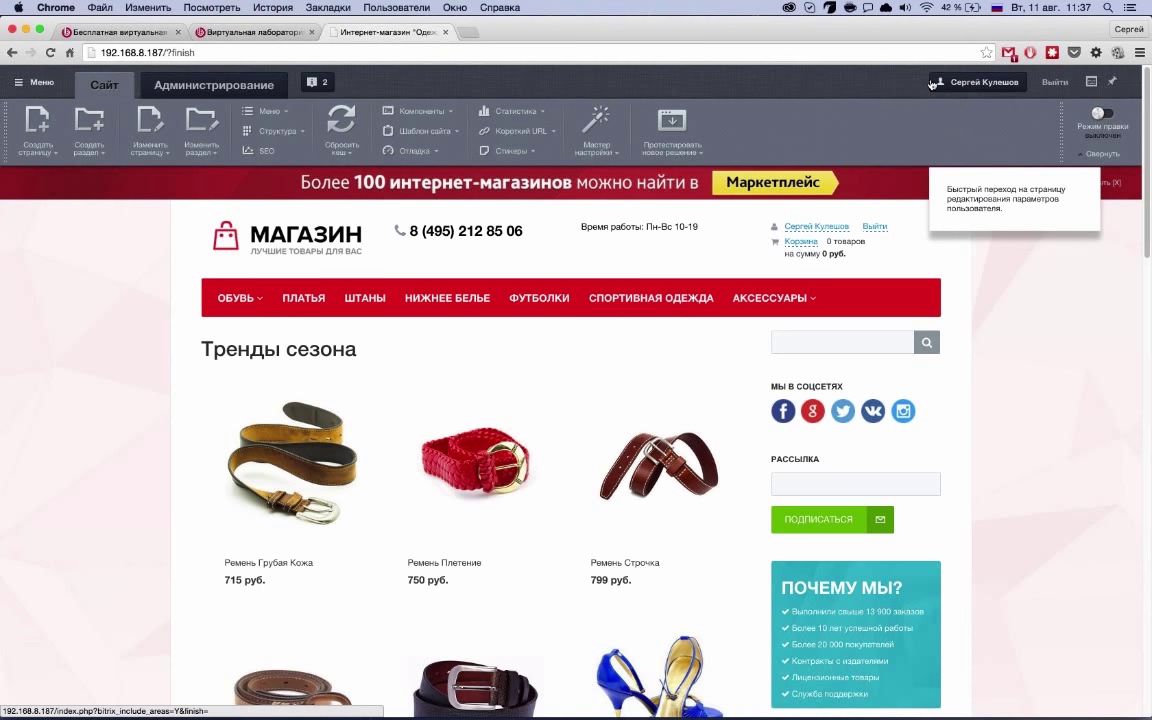
# Collapse the admin panel, browse the products, close the Marketplace banner, then re-expand the toolbar.
pyautogui.click(1108, 131)
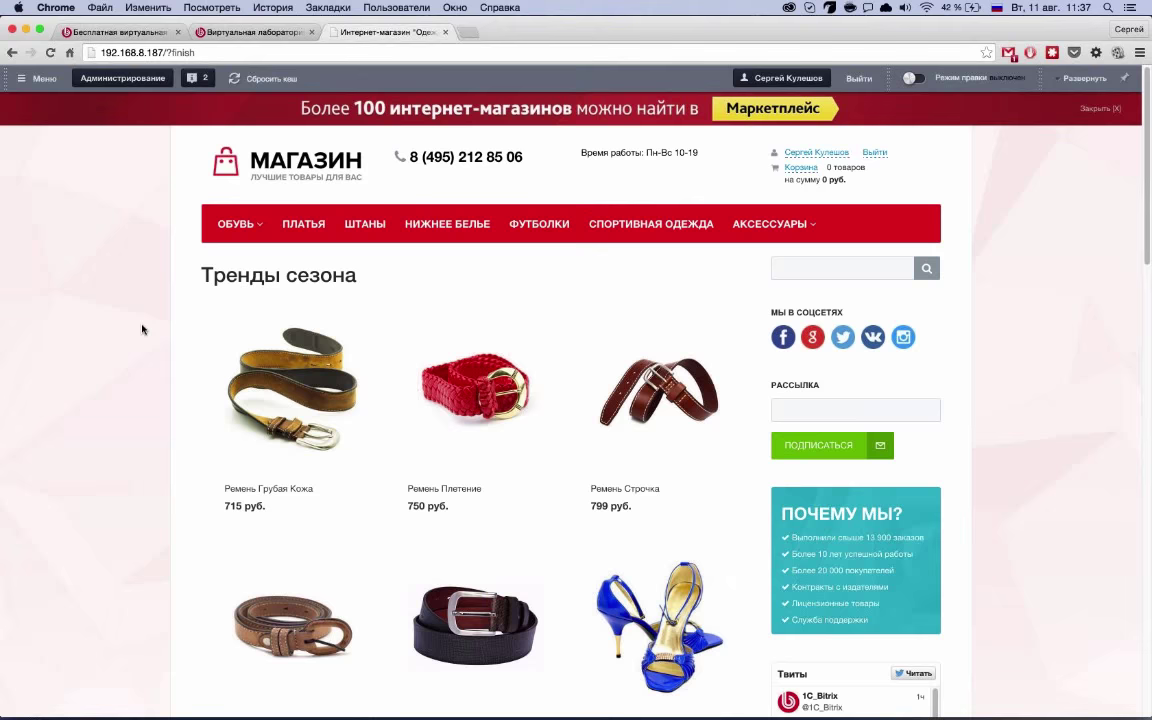
pyautogui.scroll(-15, 150, 360)
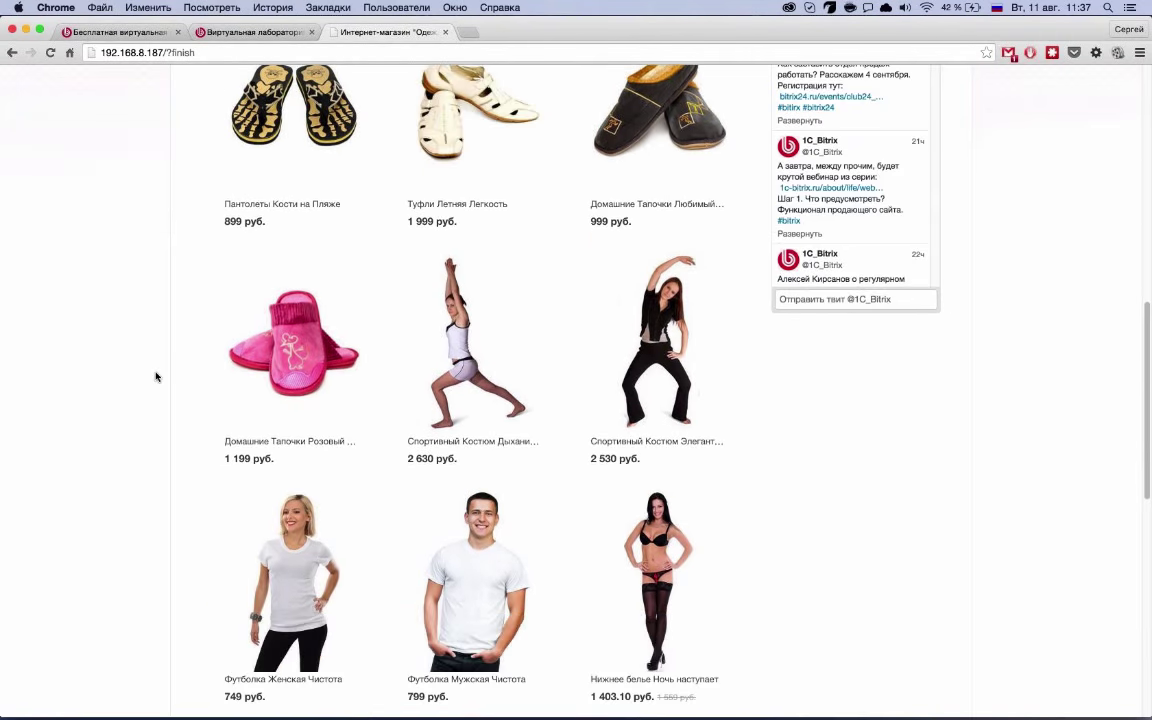
pyautogui.scroll(15, 157, 376)
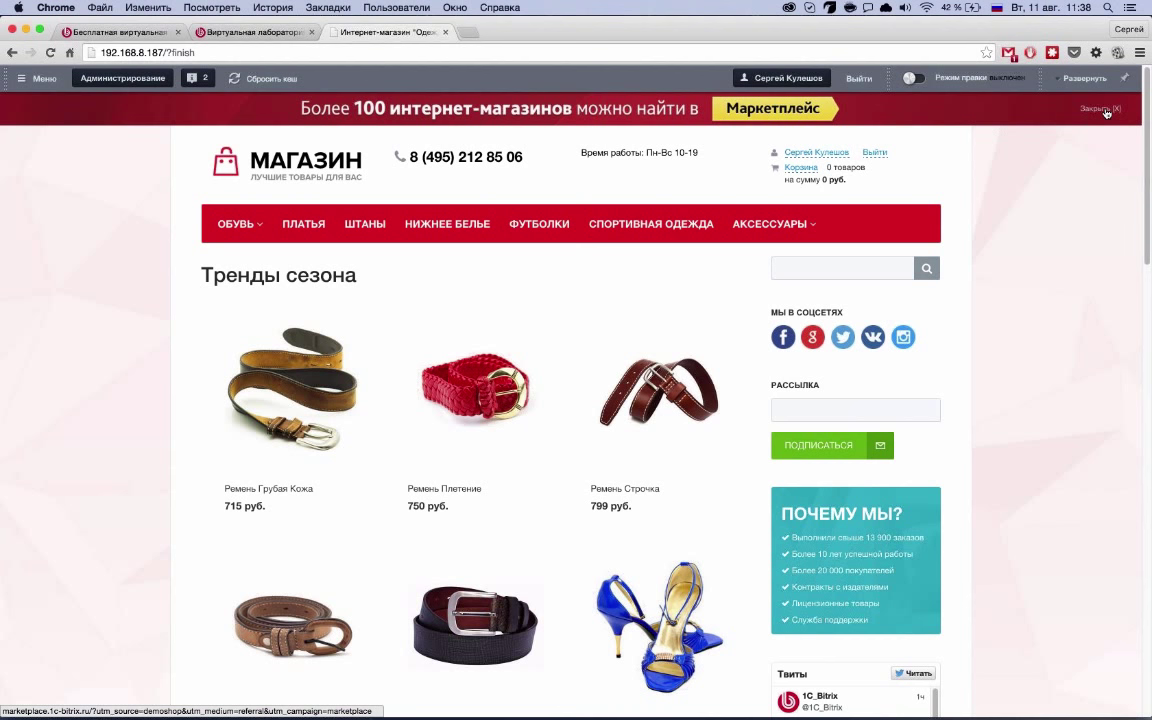
pyautogui.click(1106, 111)
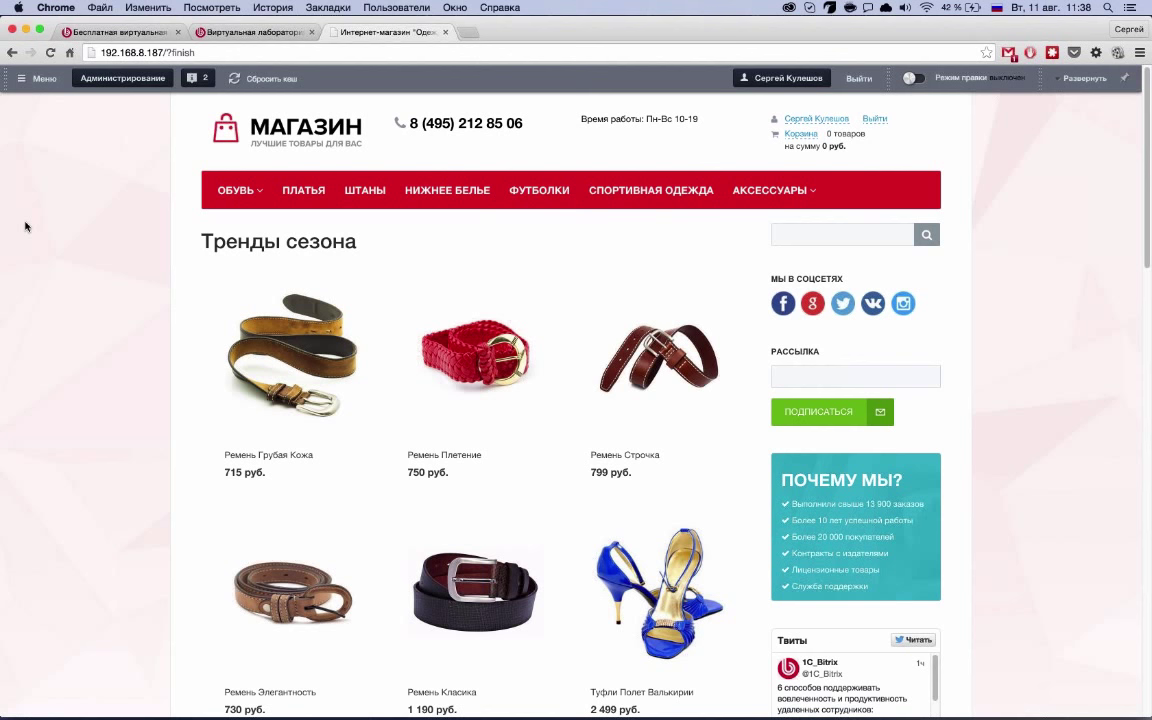
pyautogui.scroll(-10, 64, 306)
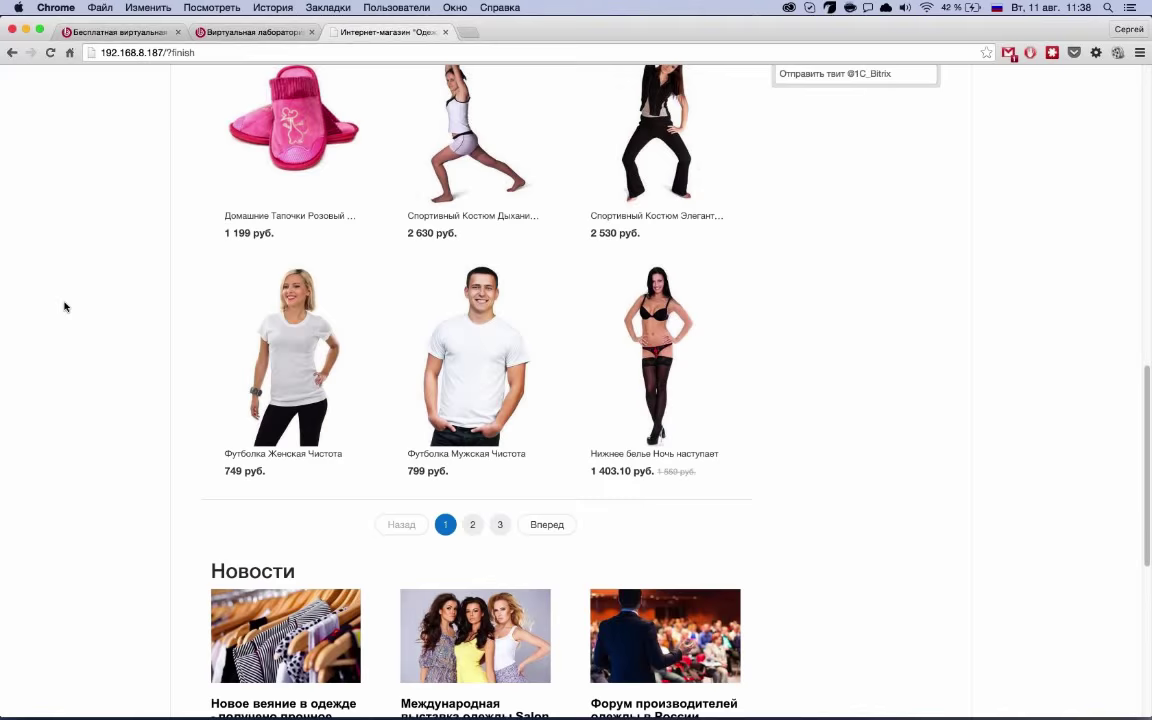
pyautogui.scroll(15, 64, 306)
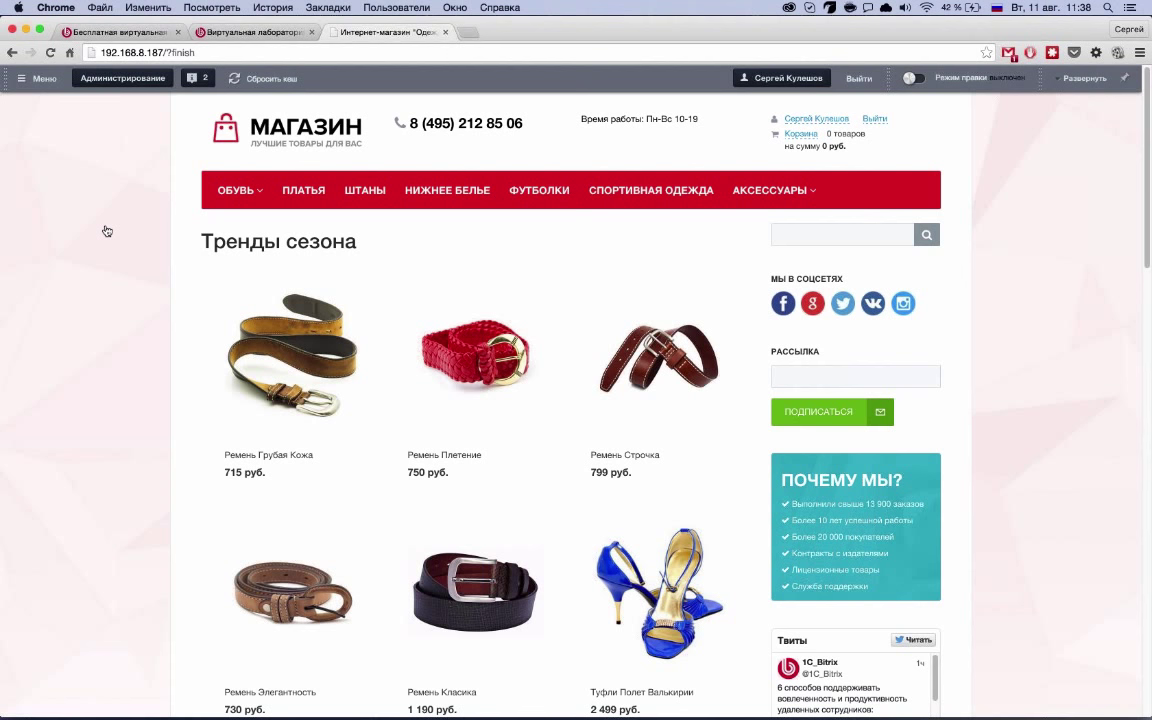
pyautogui.click(1078, 78)
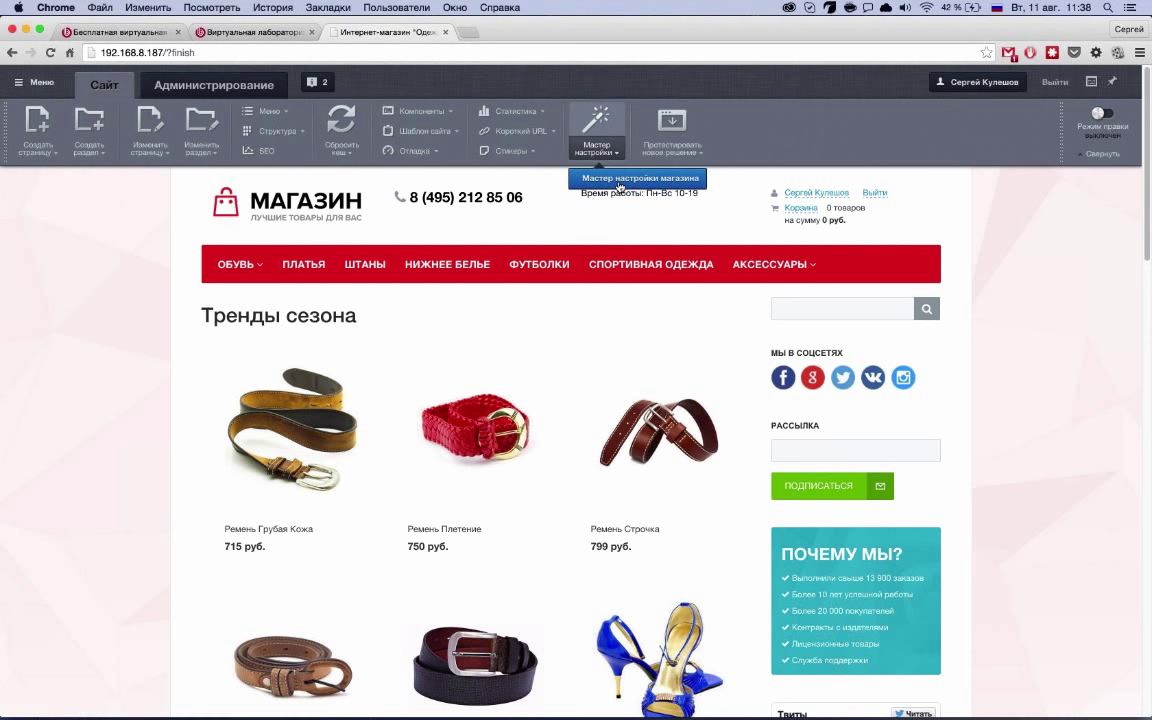
# Relaunch the store setup wizard, then return to the site page and close the extra tab.
pyautogui.click(609, 134)
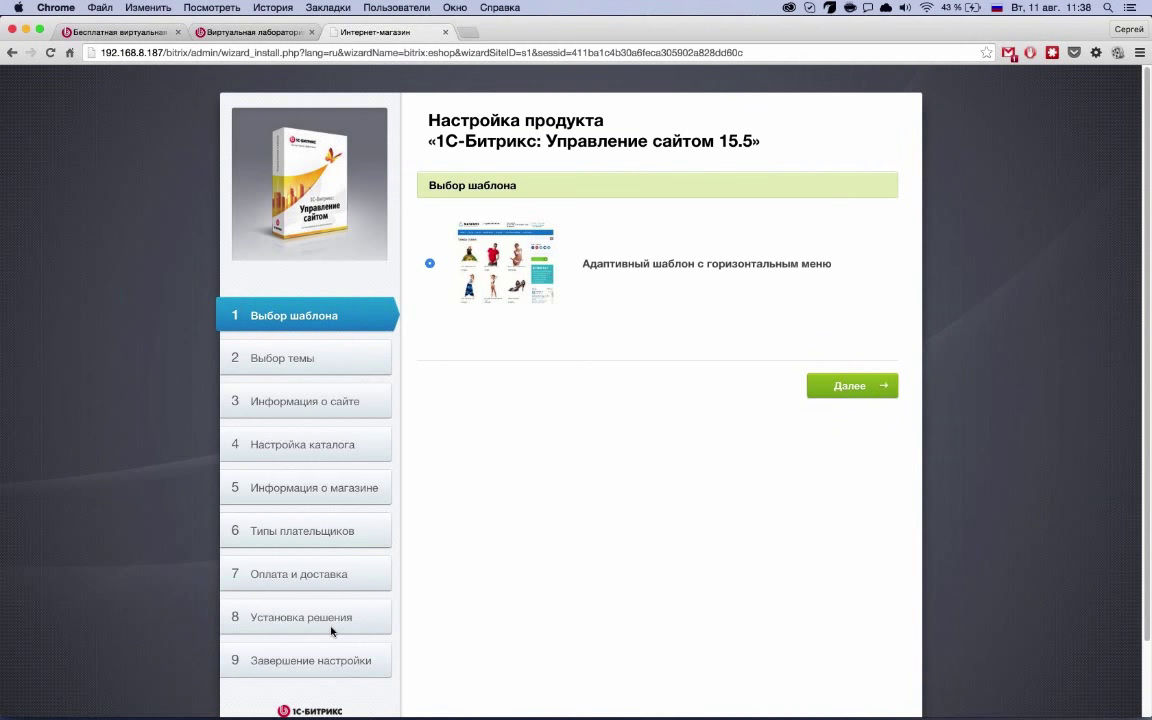
pyautogui.press('super+bracketleft')
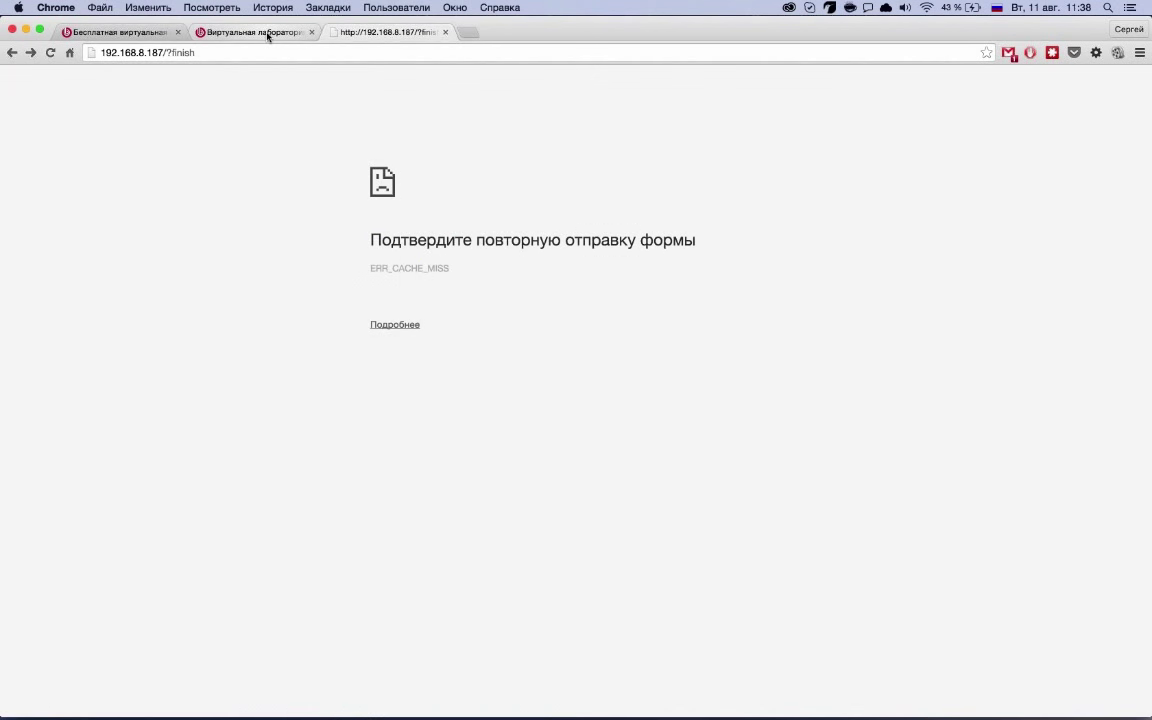
pyautogui.middleClick(268, 36)
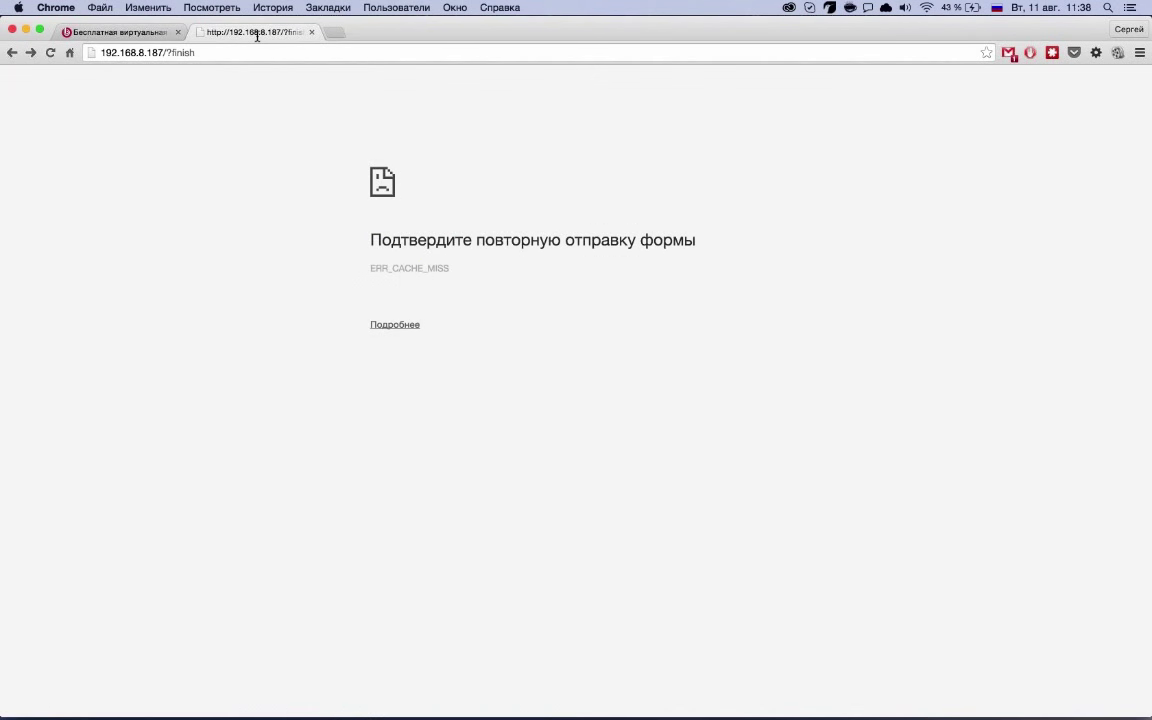
# Load the site address without '?finish' and collapse the admin toolbar.
pyautogui.click(170, 52)
pyautogui.moveTo(166, 52); pyautogui.dragTo(287, 74)
pyautogui.hotkey('ctrl', 'space')
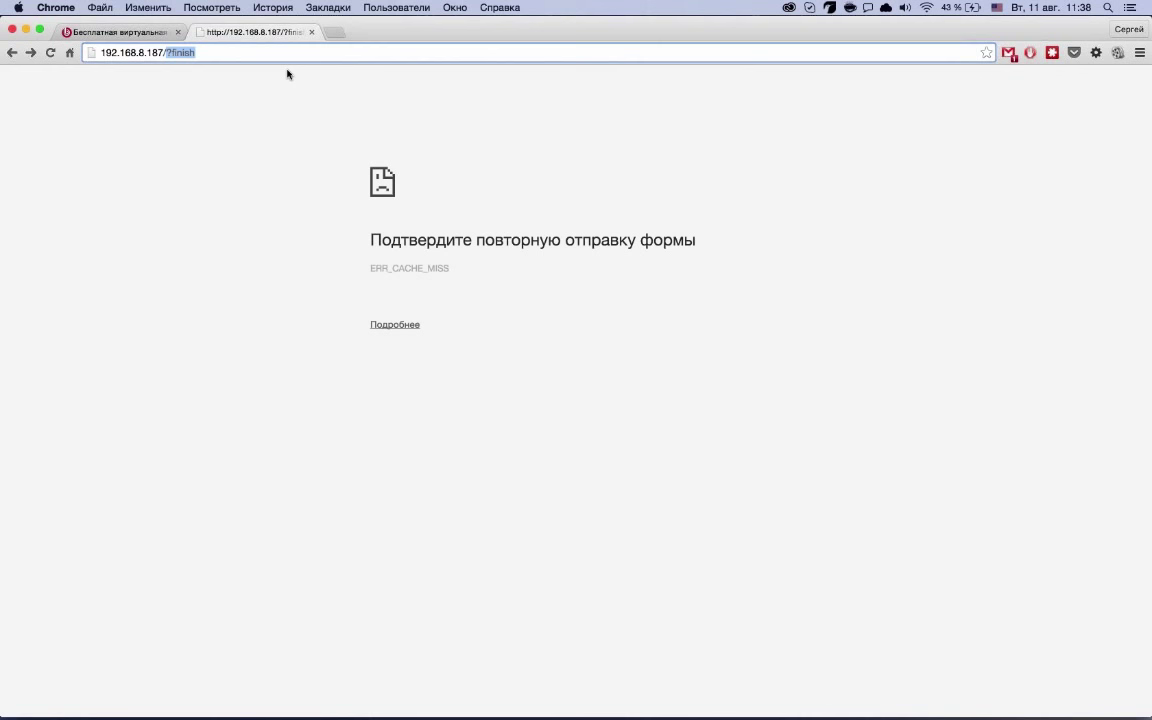
pyautogui.press('BackSpace')
pyautogui.press('Return')
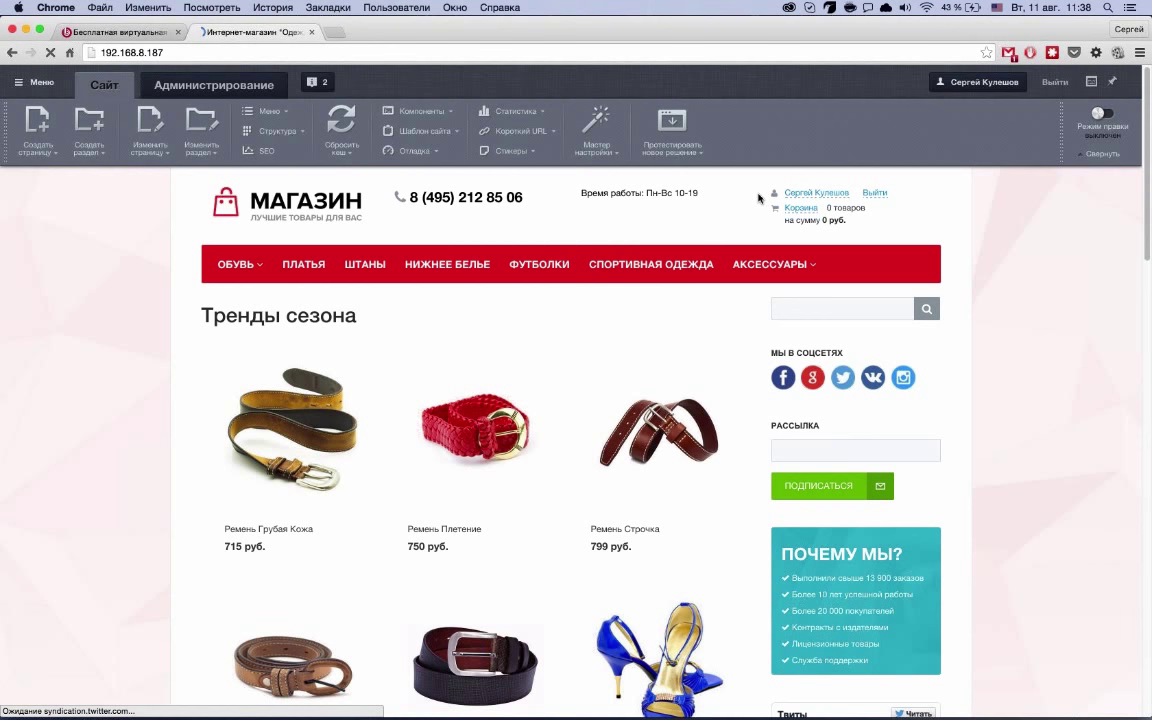
pyautogui.doubleClick(995, 146)
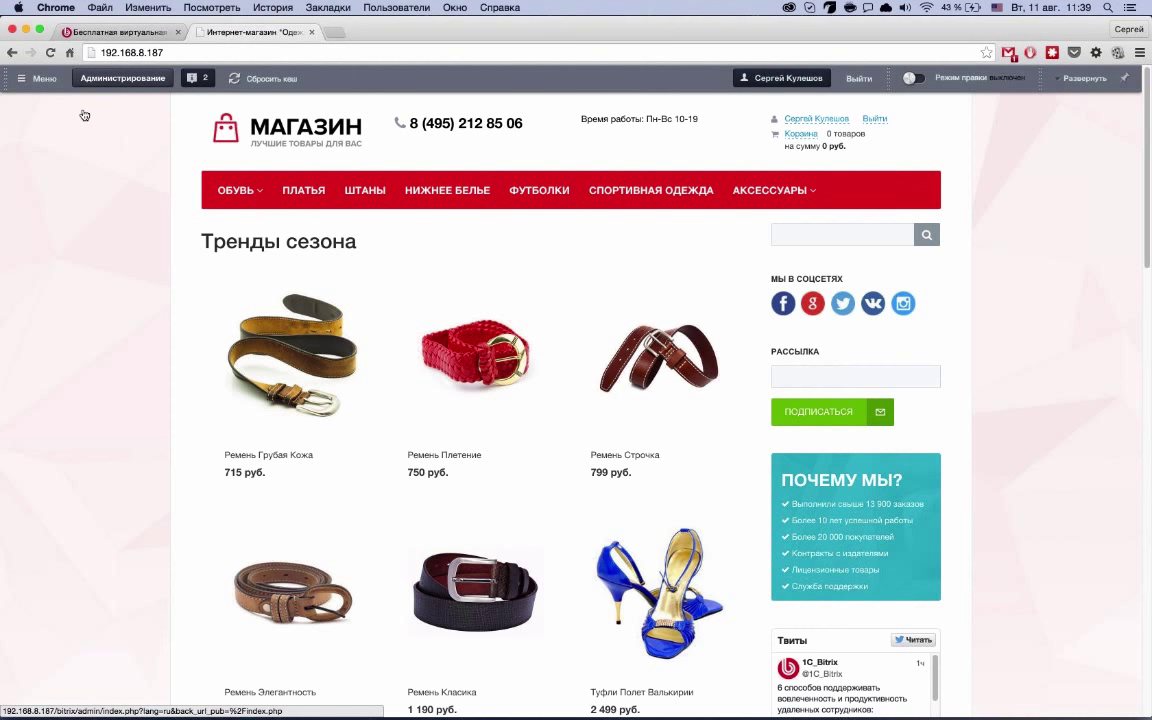
# From Администрирование, open Настройки > Инструменты > Проверка системы.
pyautogui.click(120, 78)
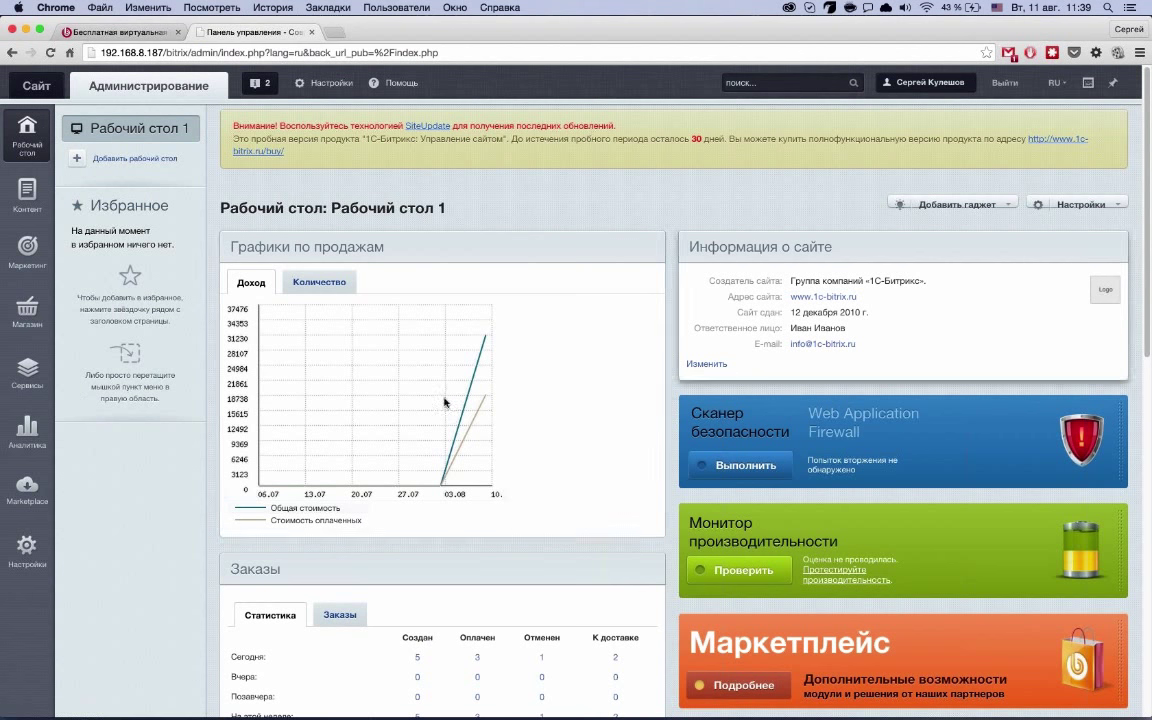
pyautogui.scroll(-5, 455, 400)
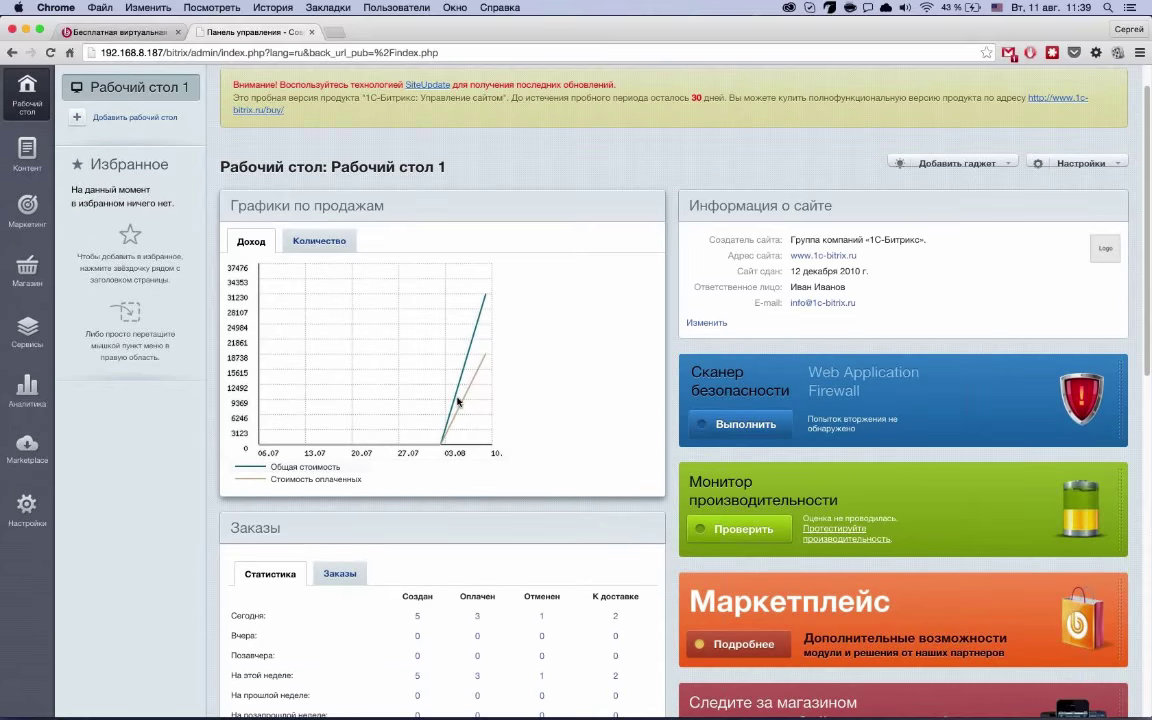
pyautogui.scroll(5, 454, 380)
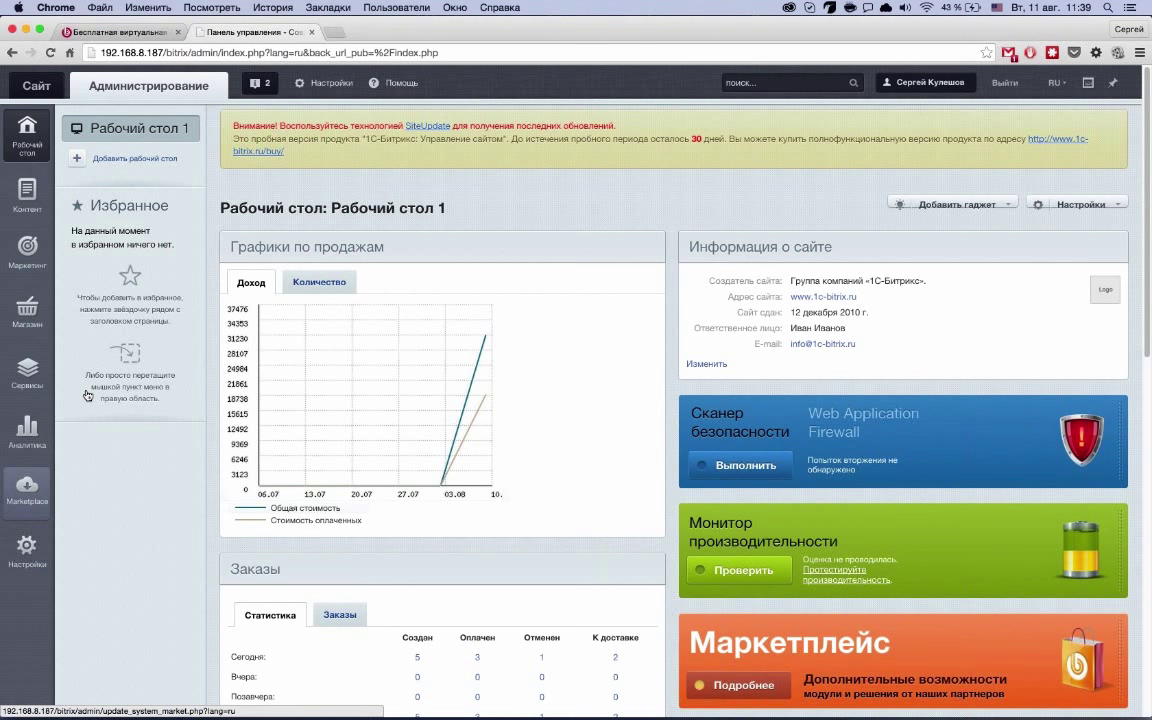
pyautogui.click(72, 453)
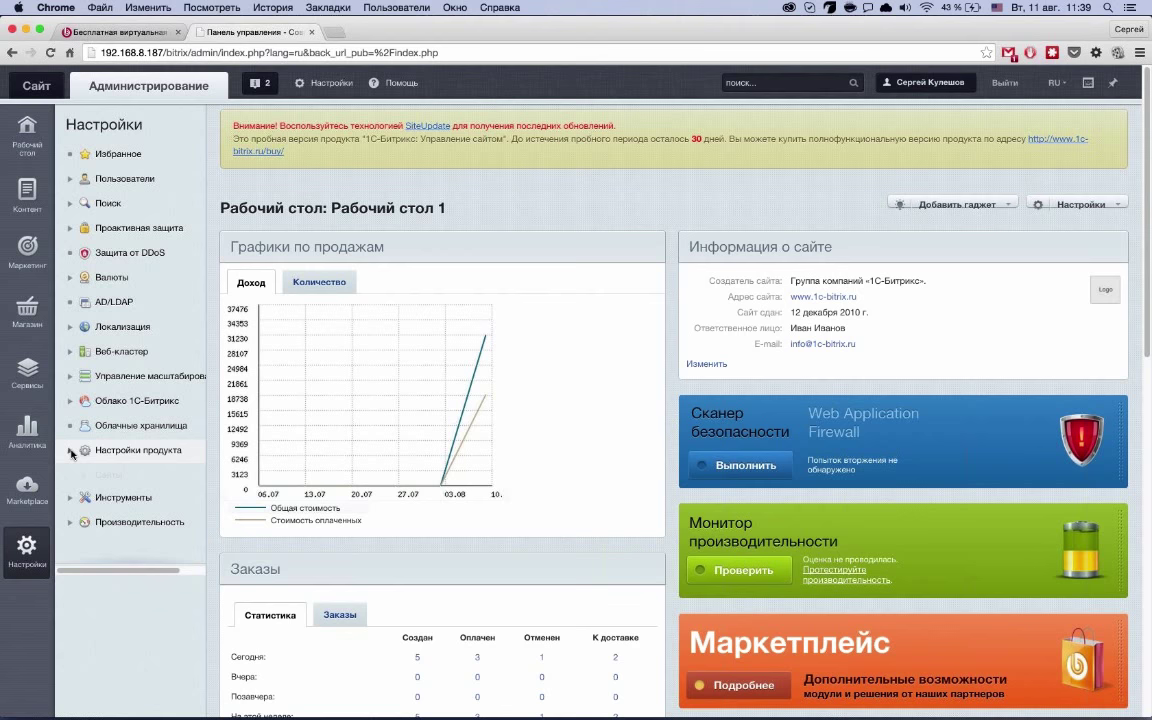
pyautogui.click(71, 451)
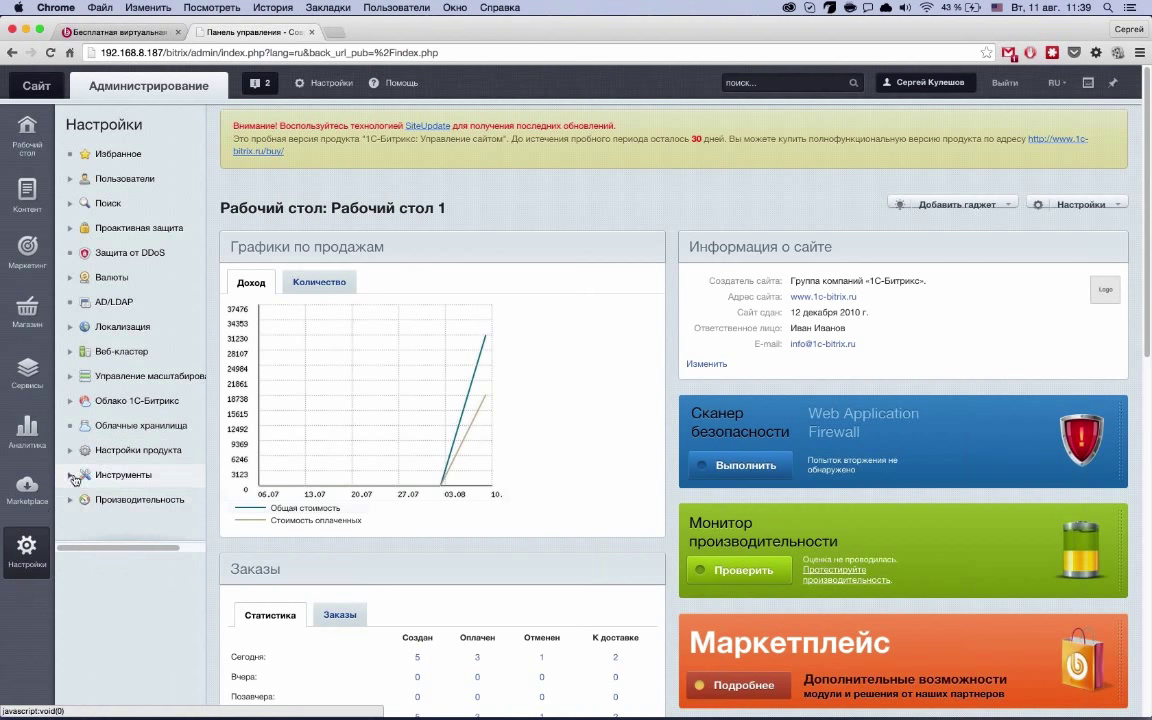
pyautogui.click(74, 481)
pyautogui.click(125, 502)
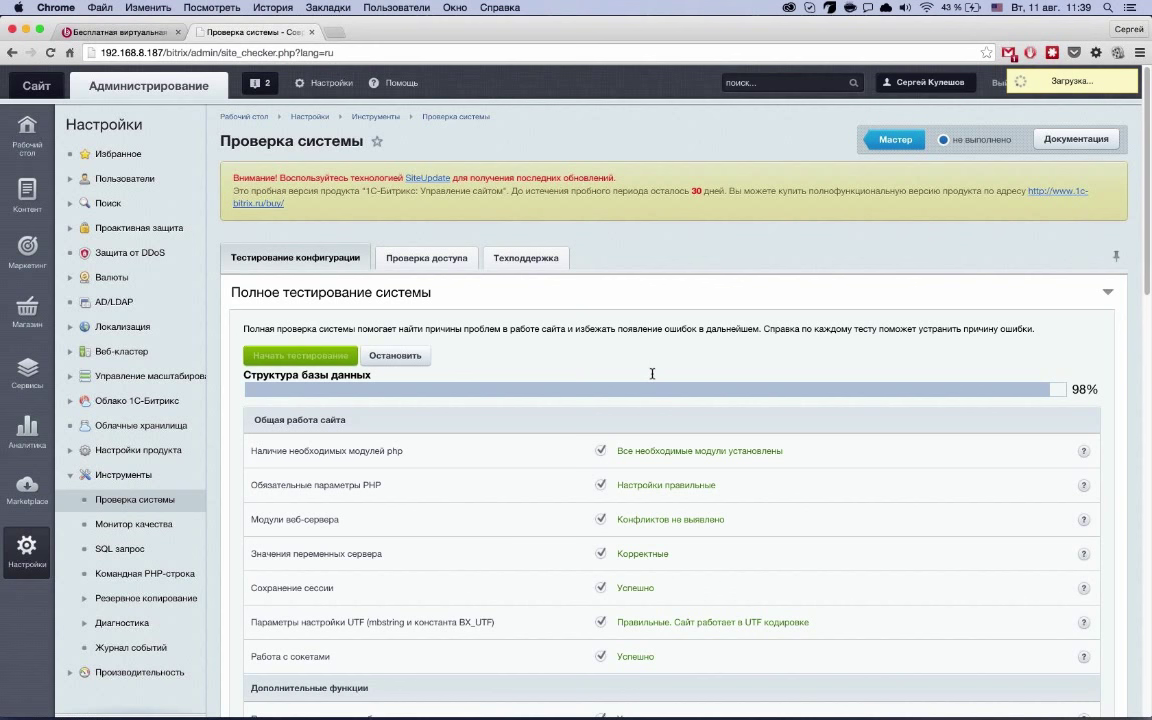
pyautogui.scroll(-10, 652, 373)
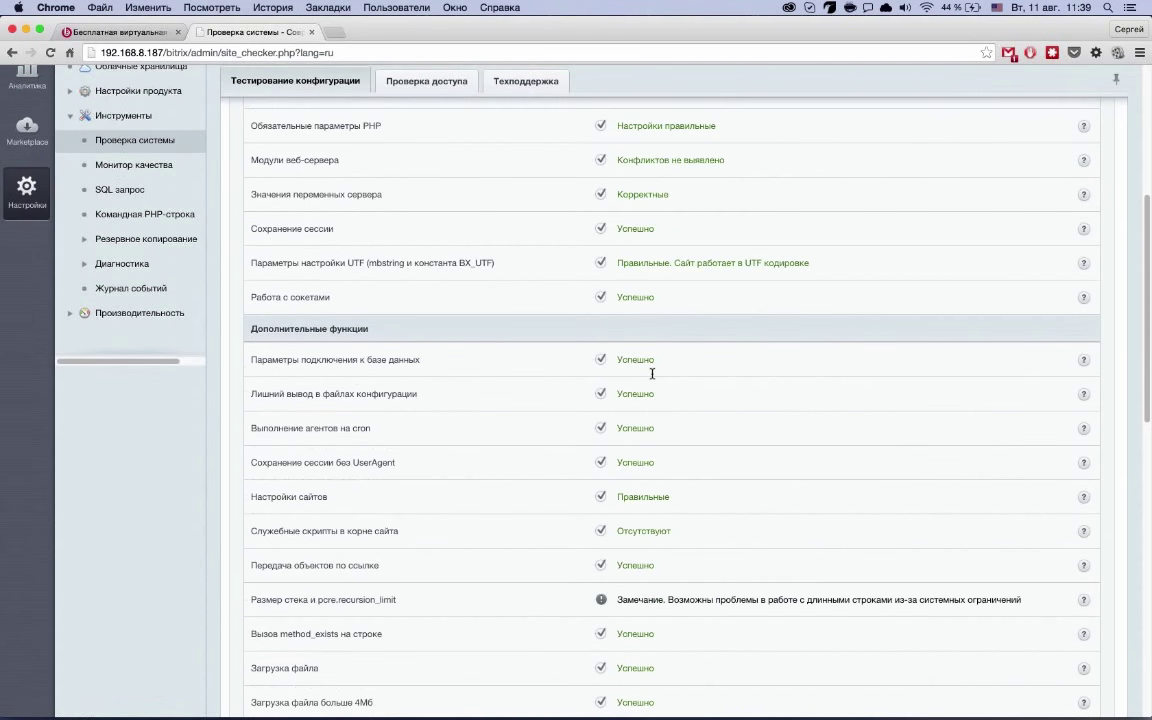
pyautogui.scroll(10, 710, 376)
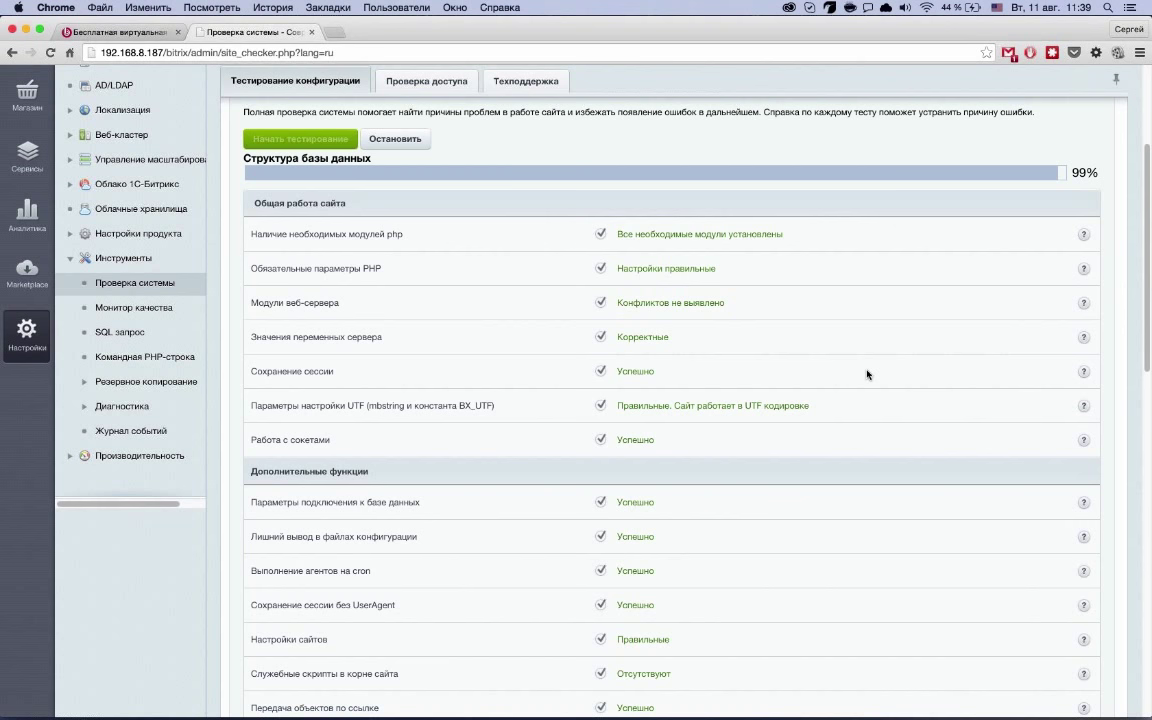
pyautogui.scroll(-3, 673, 315)
pyautogui.scroll(2, 673, 315)
pyautogui.moveTo(403, 165); pyautogui.dragTo(376, 163)
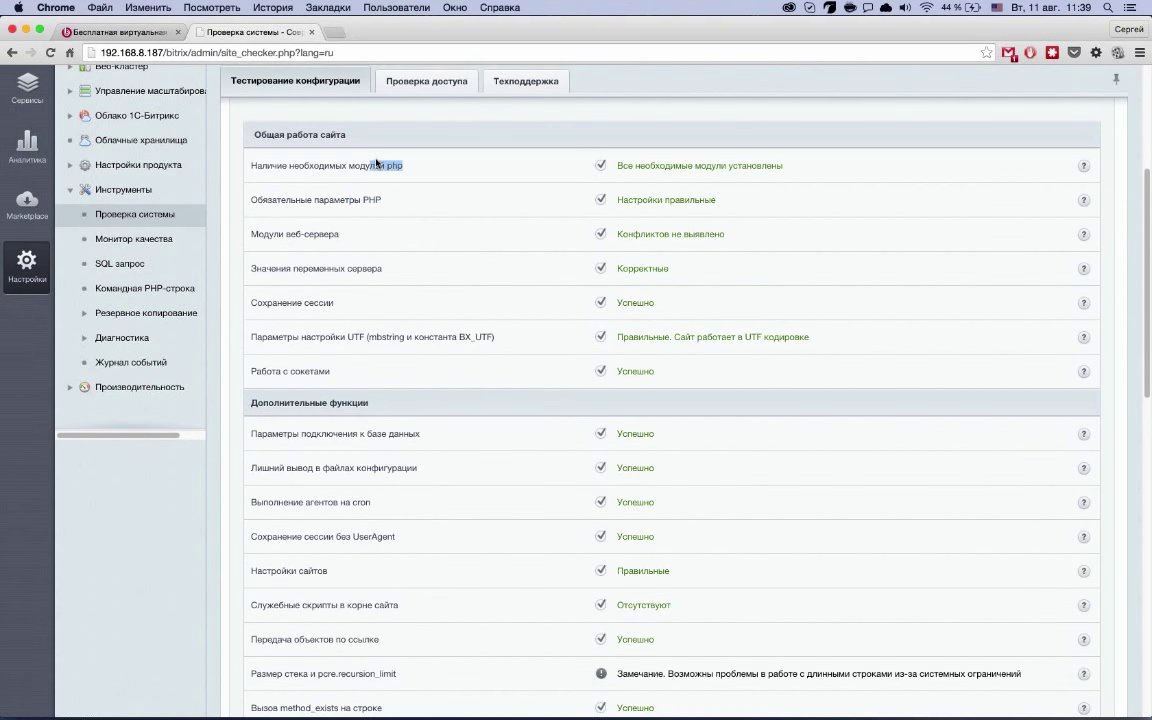
pyautogui.moveTo(394, 337); pyautogui.dragTo(460, 337)
pyautogui.moveTo(283, 372); pyautogui.dragTo(330, 374)
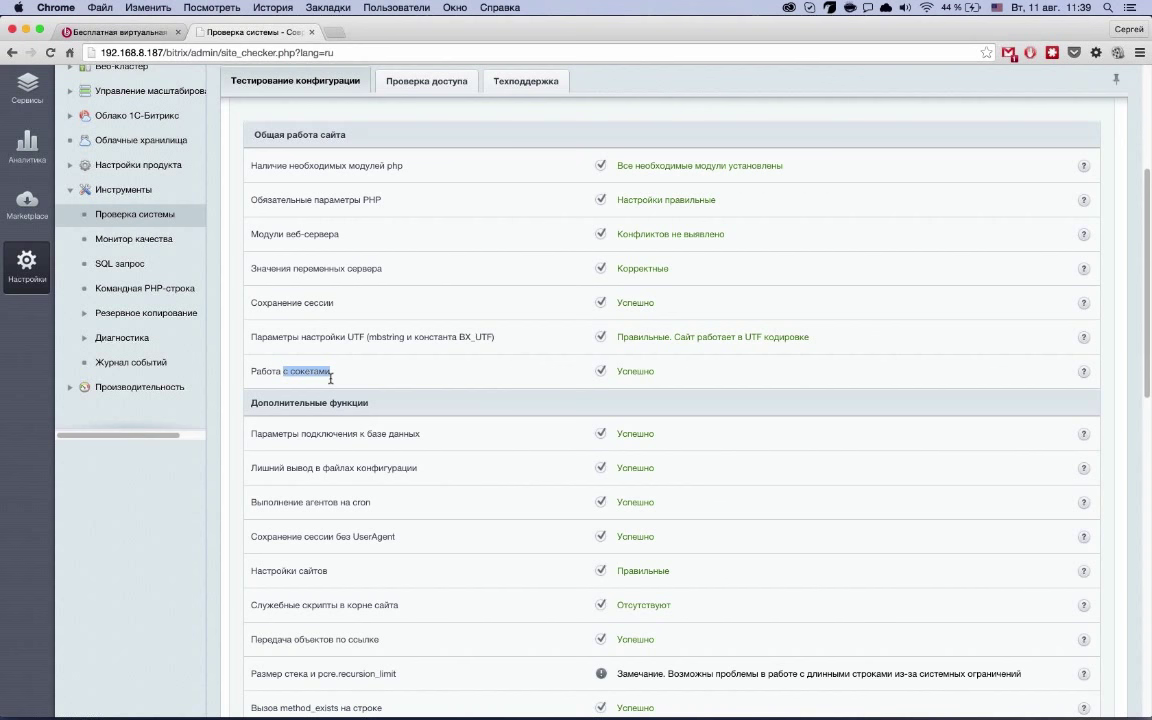
pyautogui.moveTo(251, 268); pyautogui.dragTo(388, 267)
pyautogui.click(390, 266)
pyautogui.scroll(-2, 440, 343)
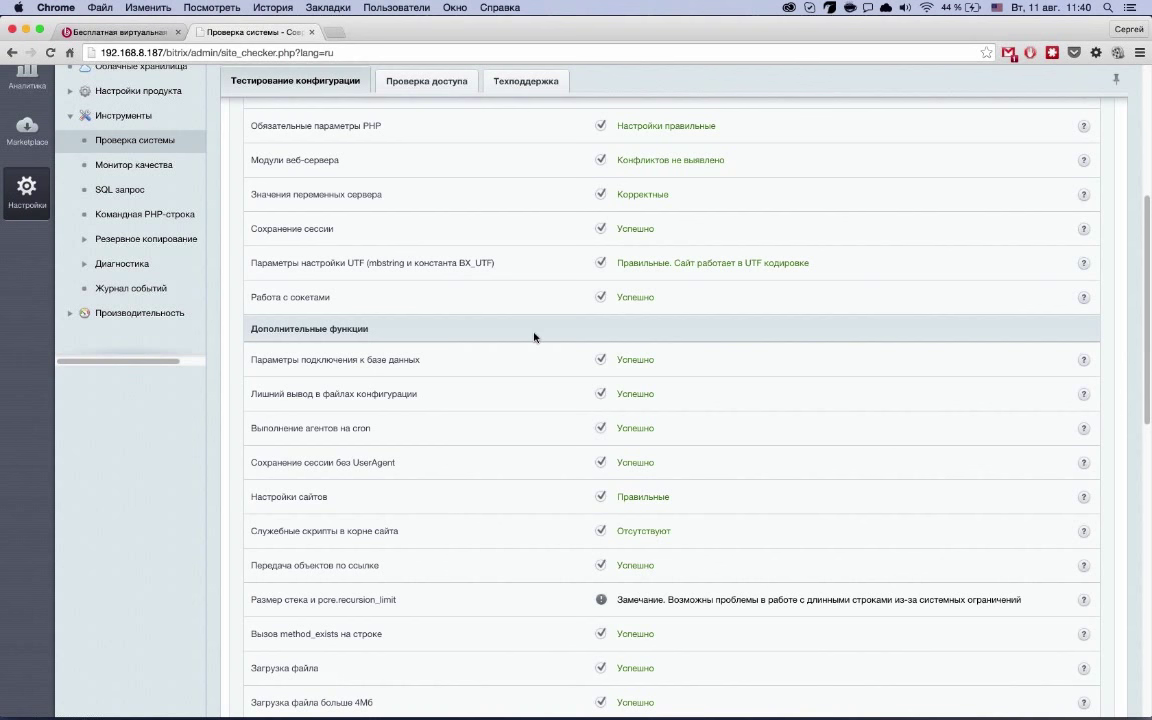
pyautogui.scroll(-10, 534, 337)
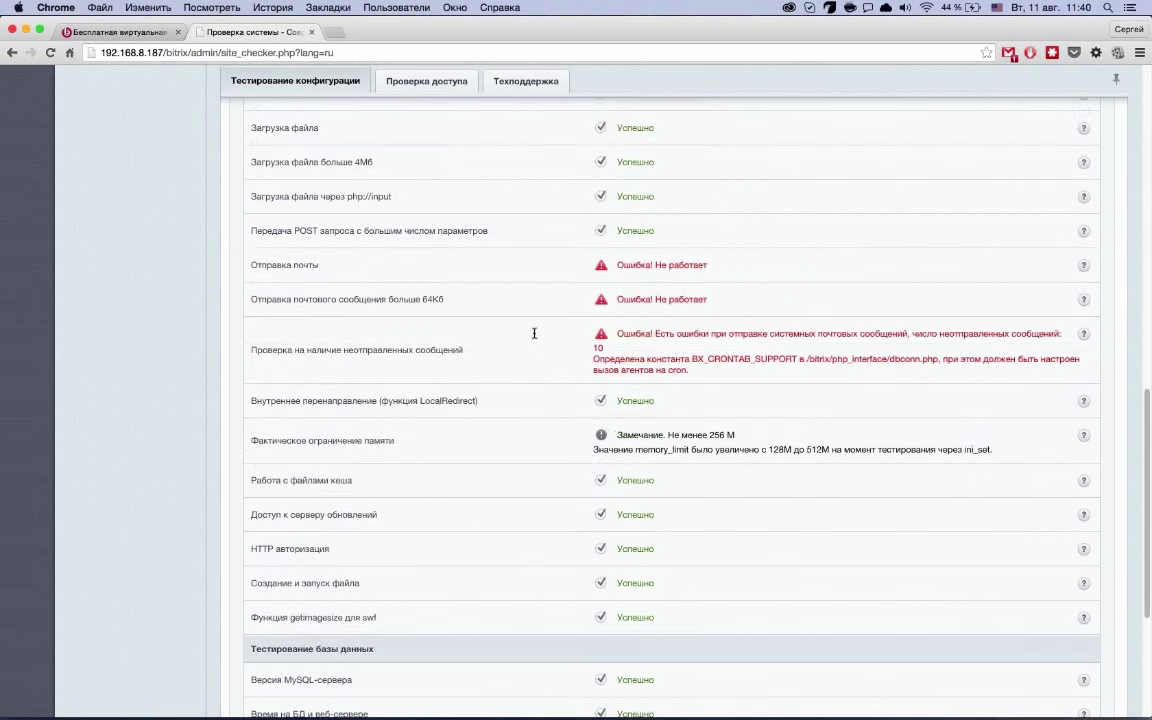
pyautogui.scroll(1, 603, 317)
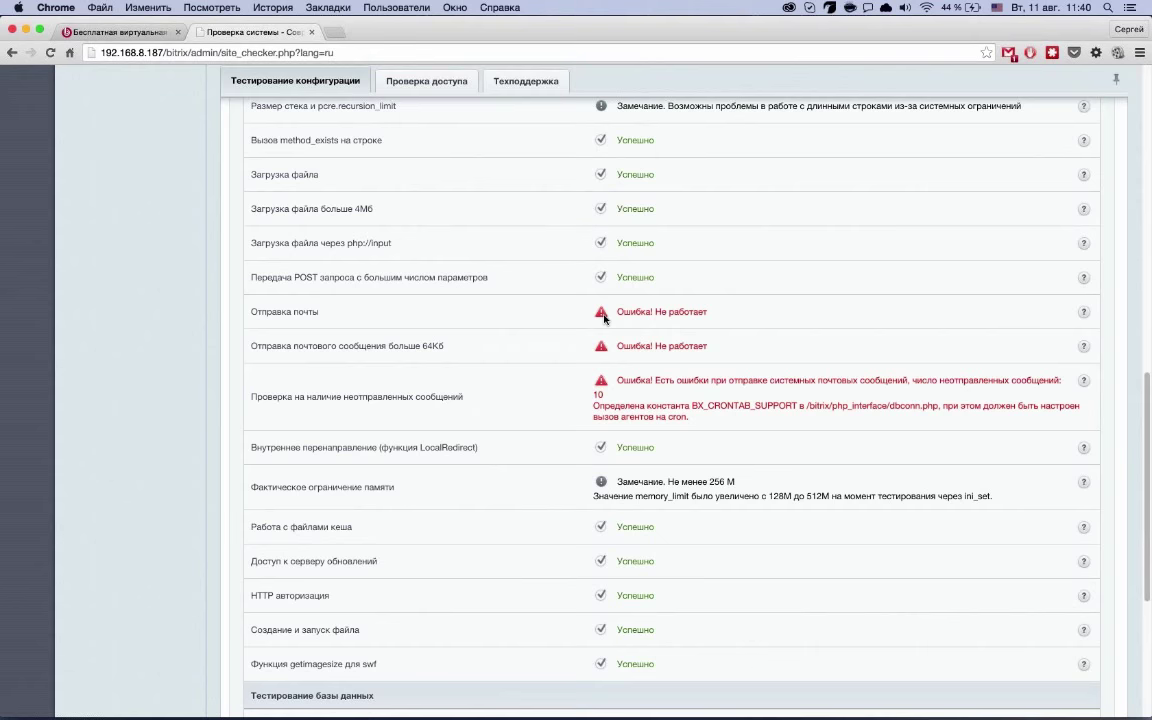
# Read the help for the failed Отправка почты test, then close it.
pyautogui.click(1083, 312)
pyautogui.scroll(-5, 563, 477)
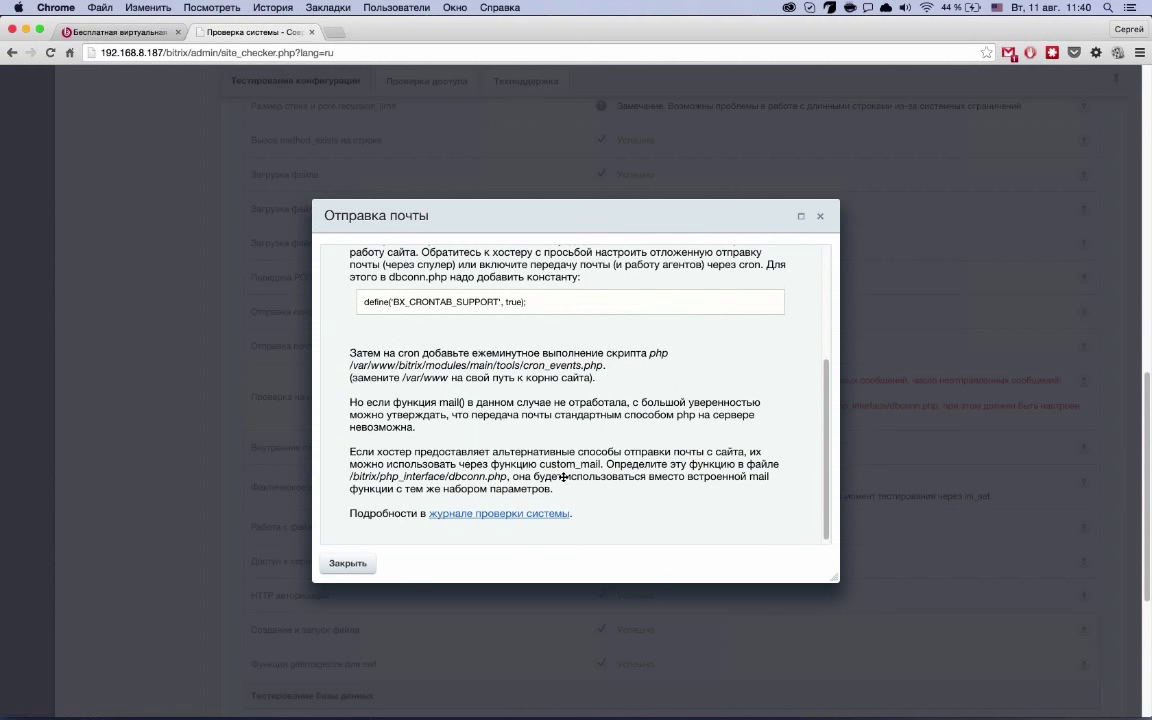
pyautogui.scroll(10, 563, 477)
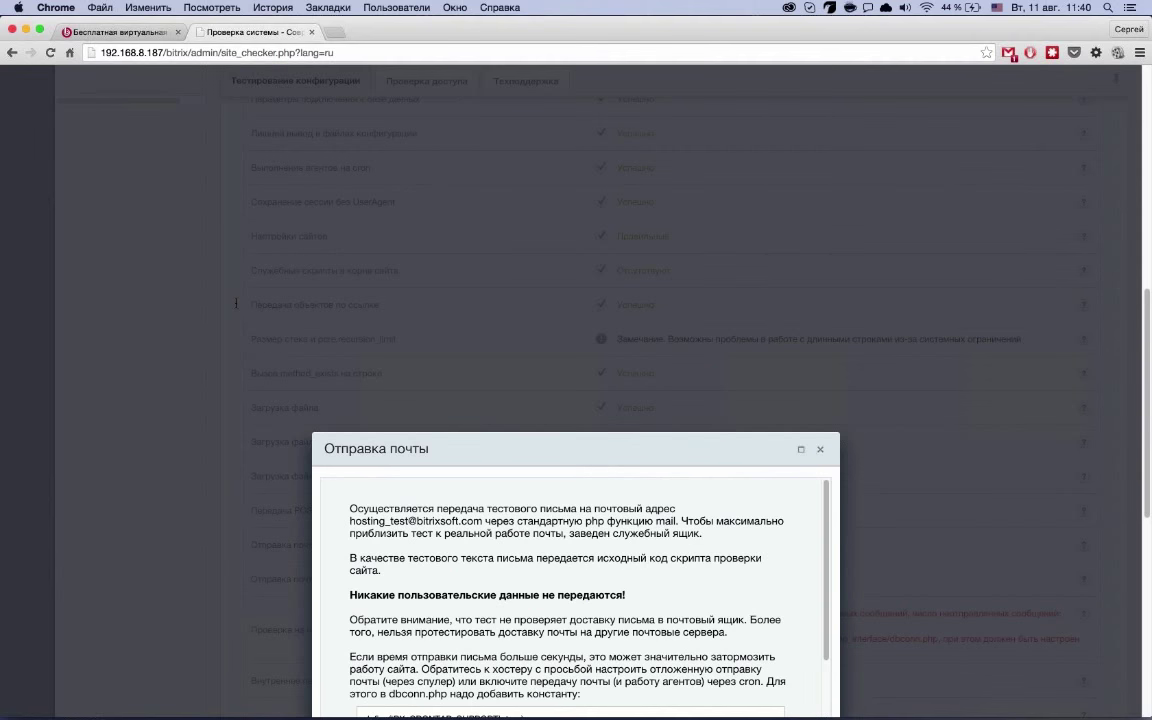
pyautogui.scroll(-4, 236, 303)
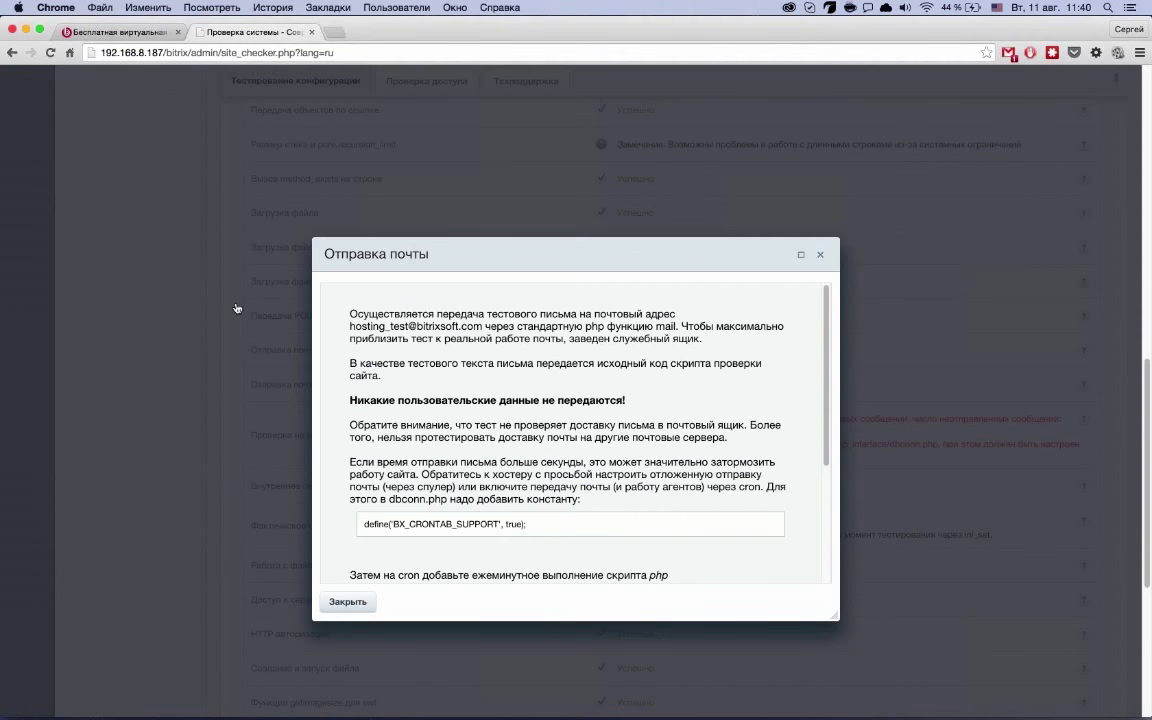
pyautogui.press('Escape')
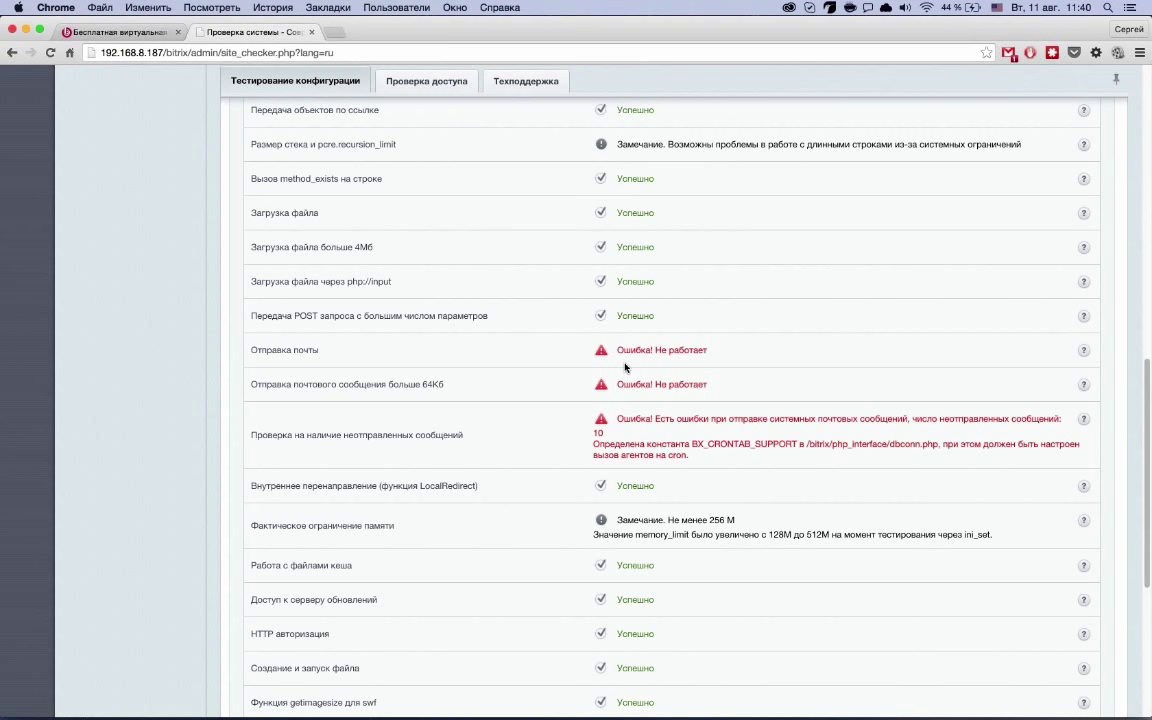
# Scroll the system check results and switch to the Проверка доступа tab.
pyautogui.scroll(-2, 625, 368)
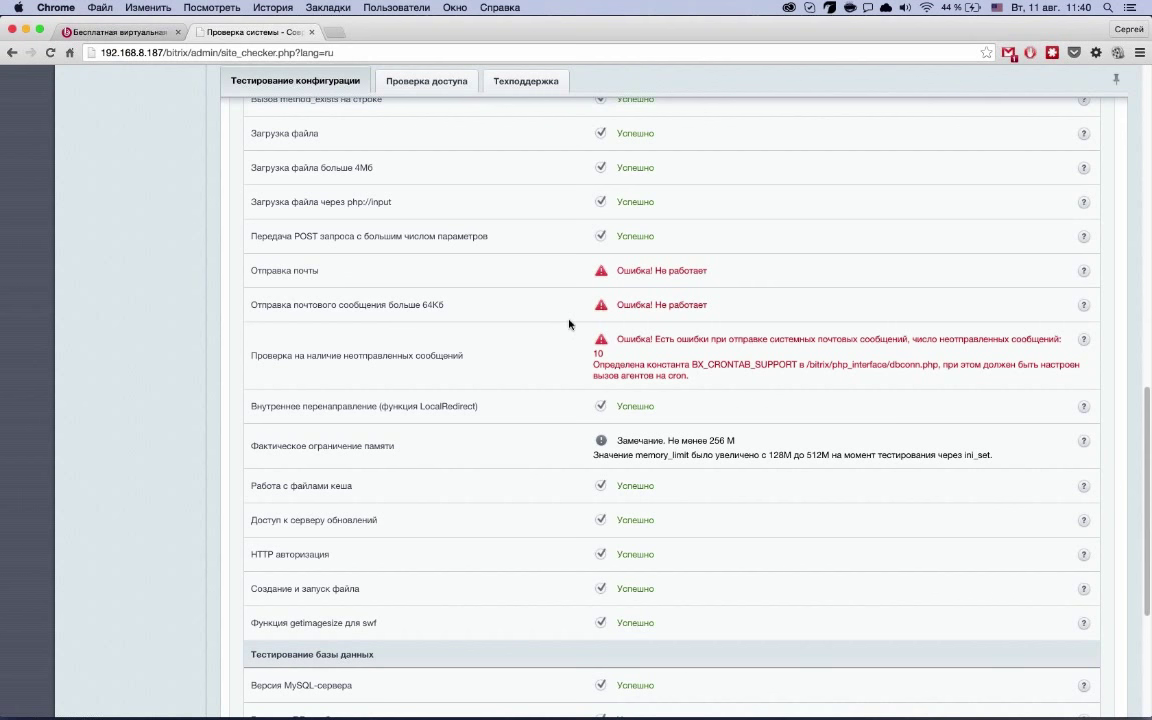
pyautogui.scroll(-2, 569, 324)
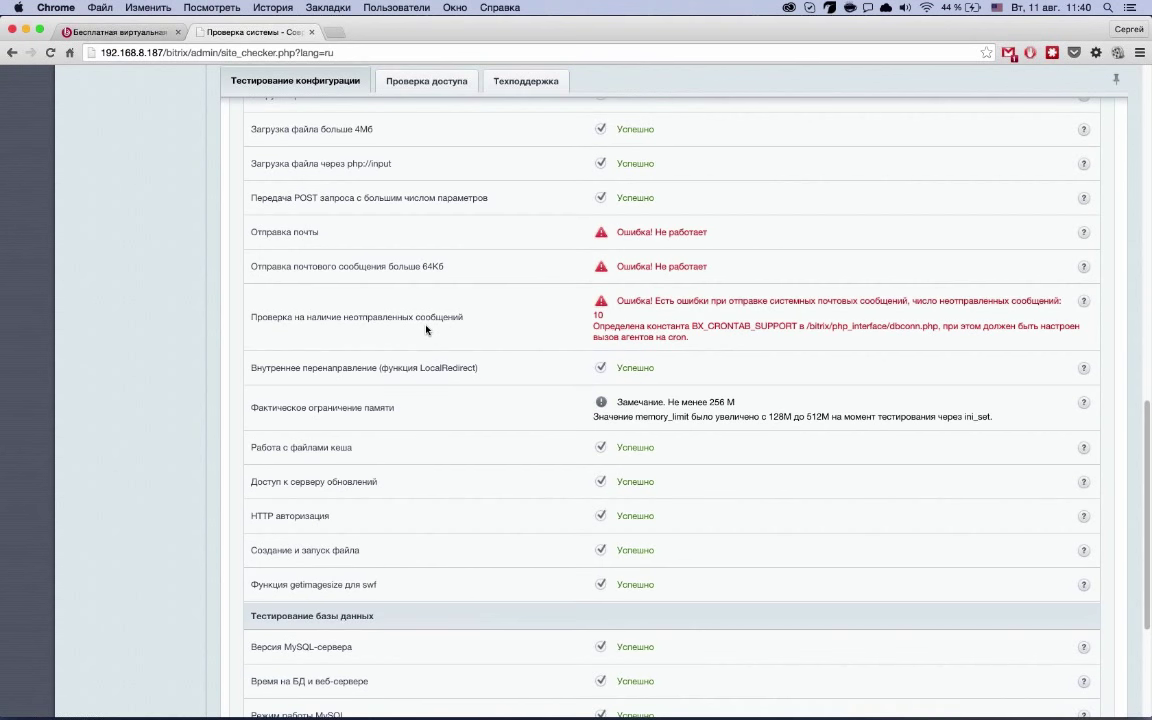
pyautogui.scroll(-5, 252, 282)
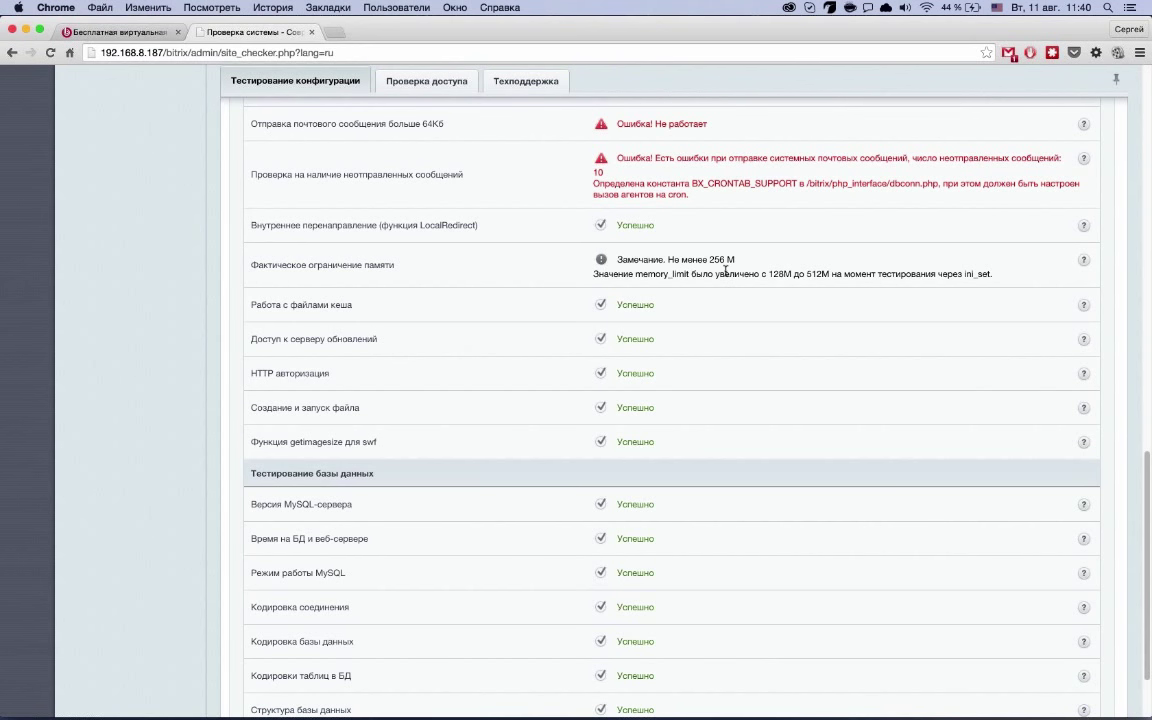
pyautogui.scroll(-2, 714, 342)
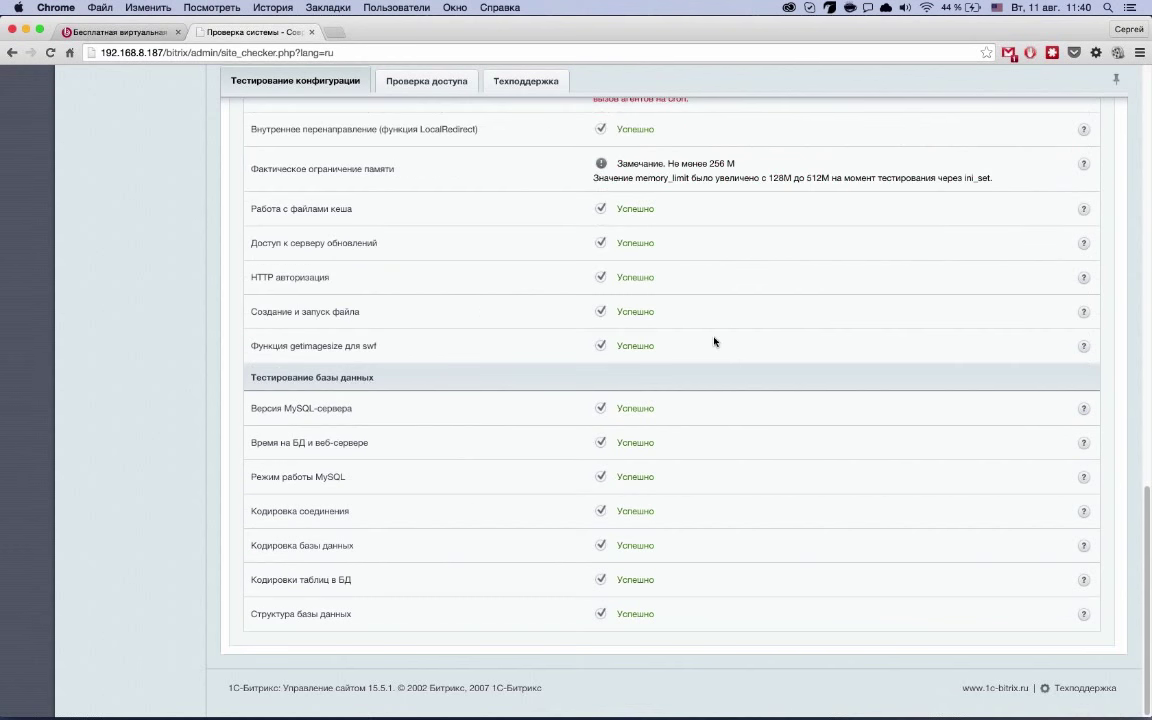
pyautogui.scroll(10, 712, 340)
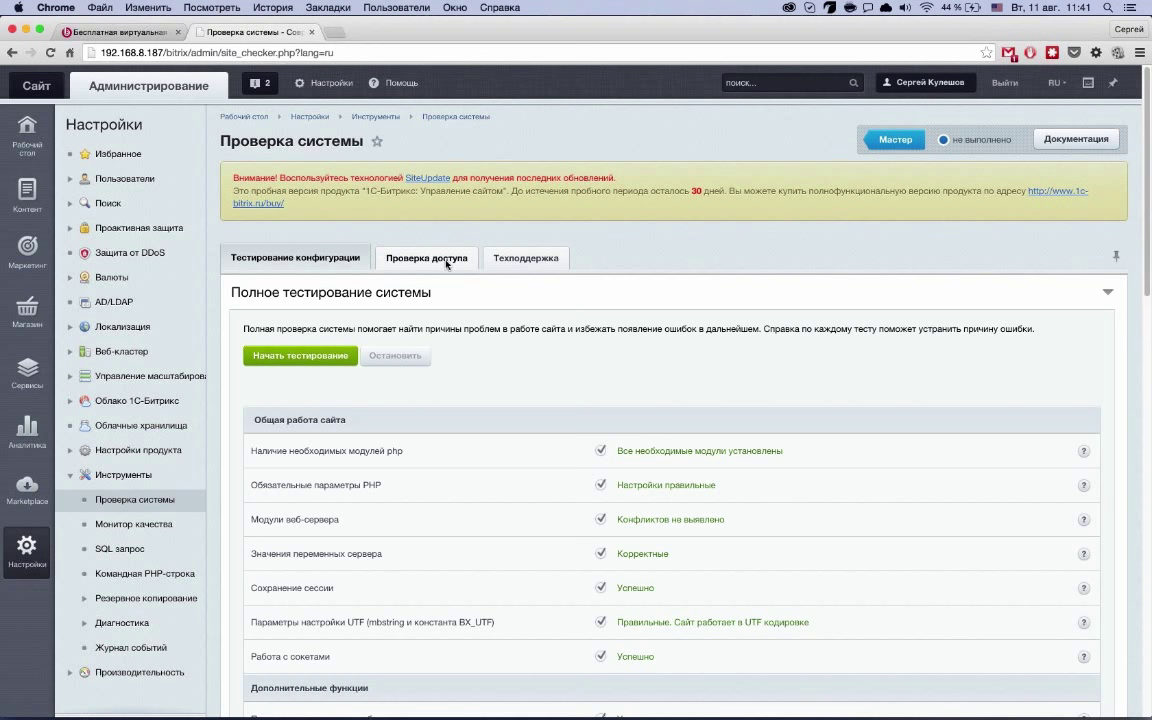
pyautogui.click(447, 262)
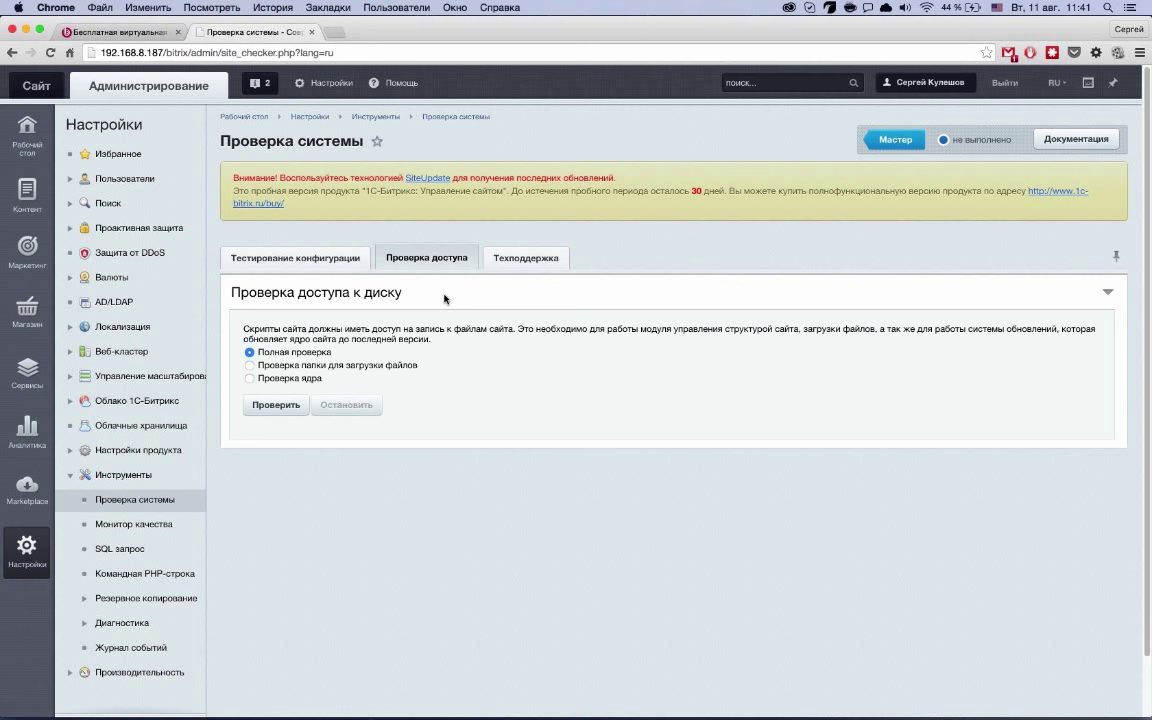
# Run the Проверка ядра disk check, listing three inaccessible php_interface files.
pyautogui.click(265, 380)
pyautogui.click(281, 408)
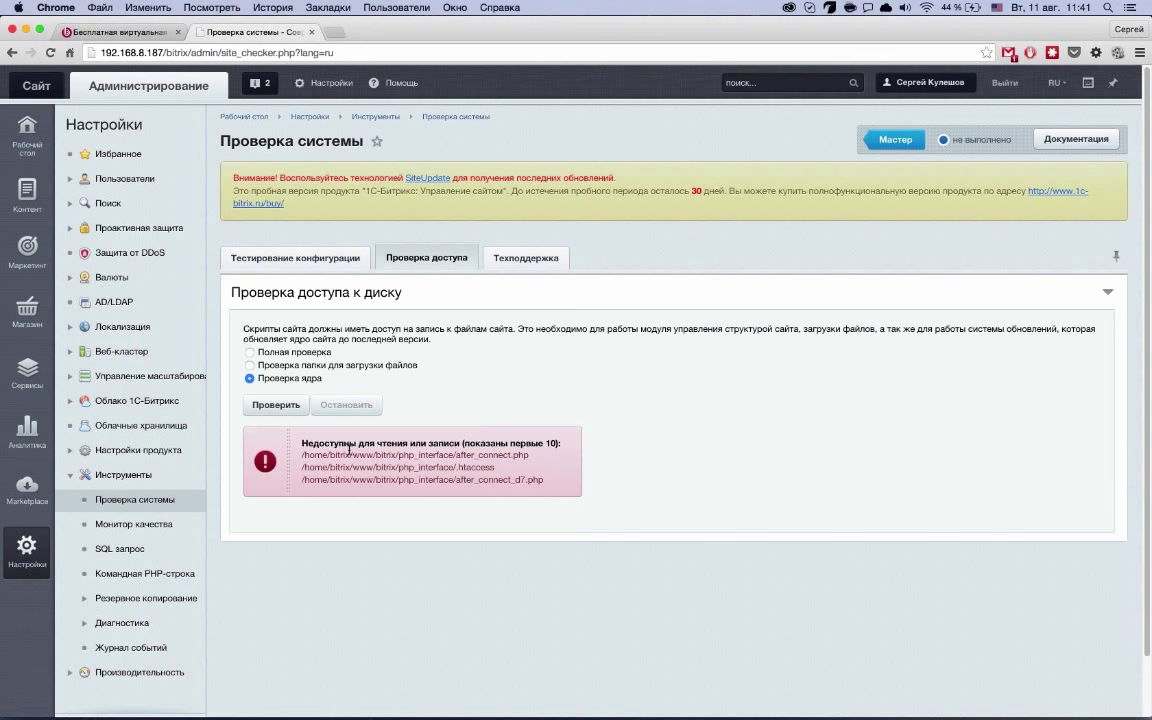
pyautogui.moveTo(349, 449); pyautogui.dragTo(554, 490)
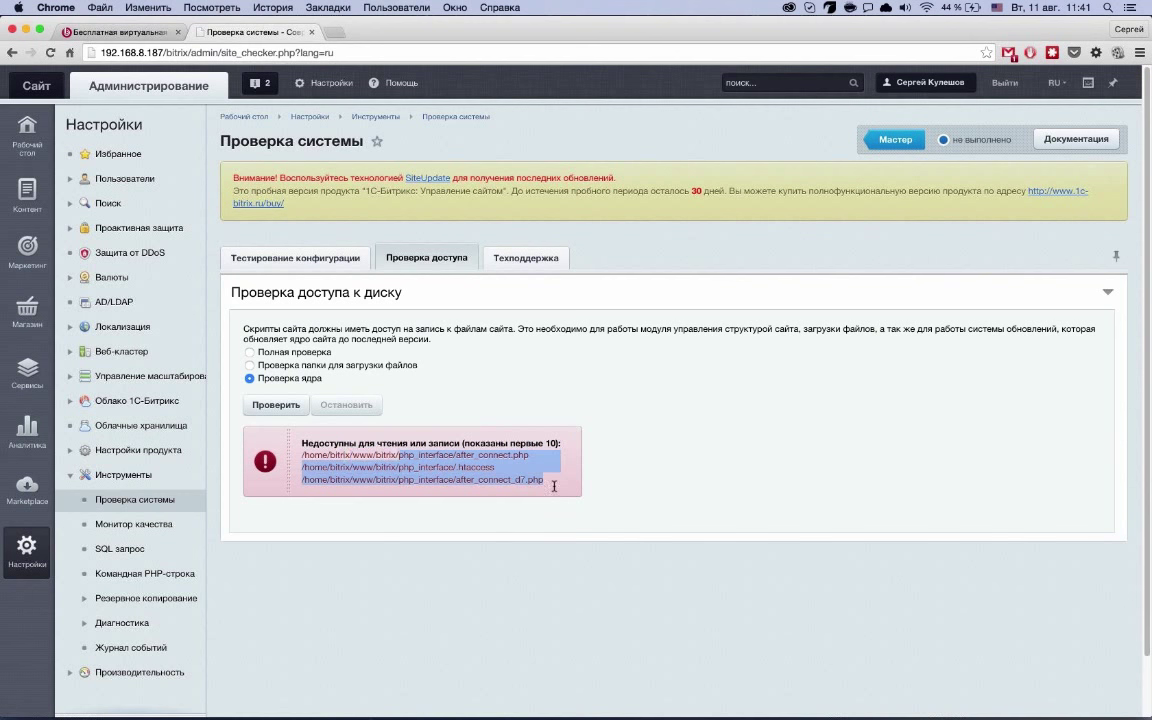
pyautogui.click(704, 471)
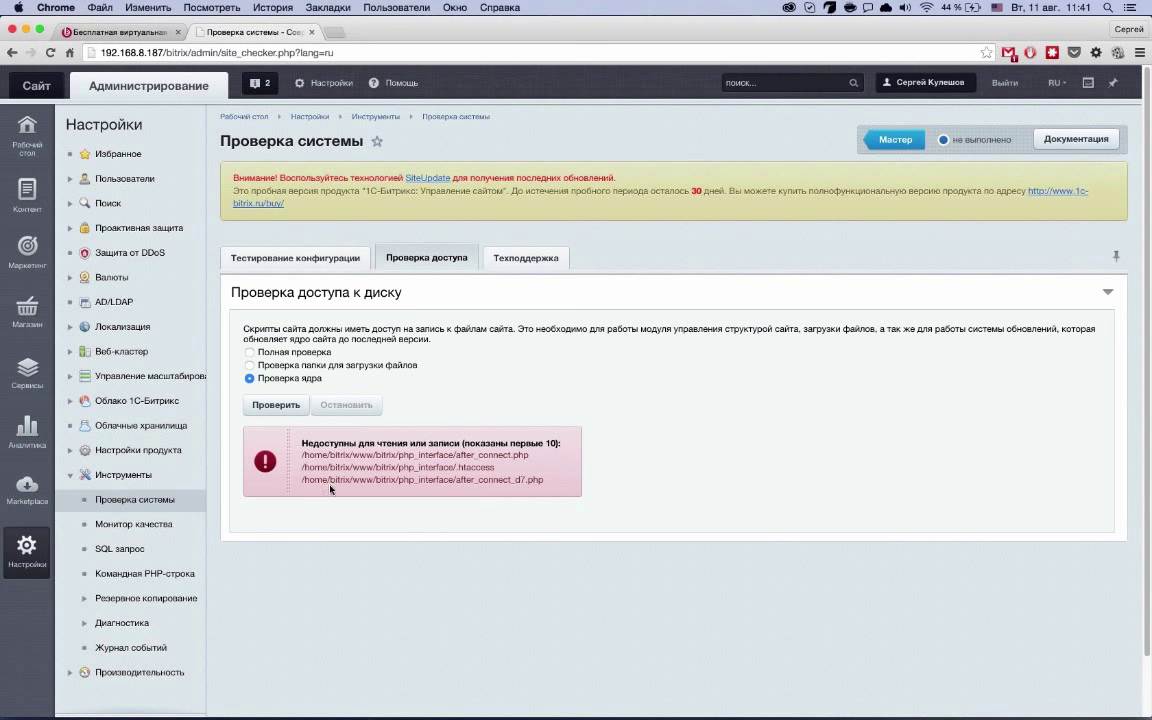
# Run the Конфигурация test in the performance panel, scoring 42.63 against a reference of 30.
pyautogui.click(113, 685)
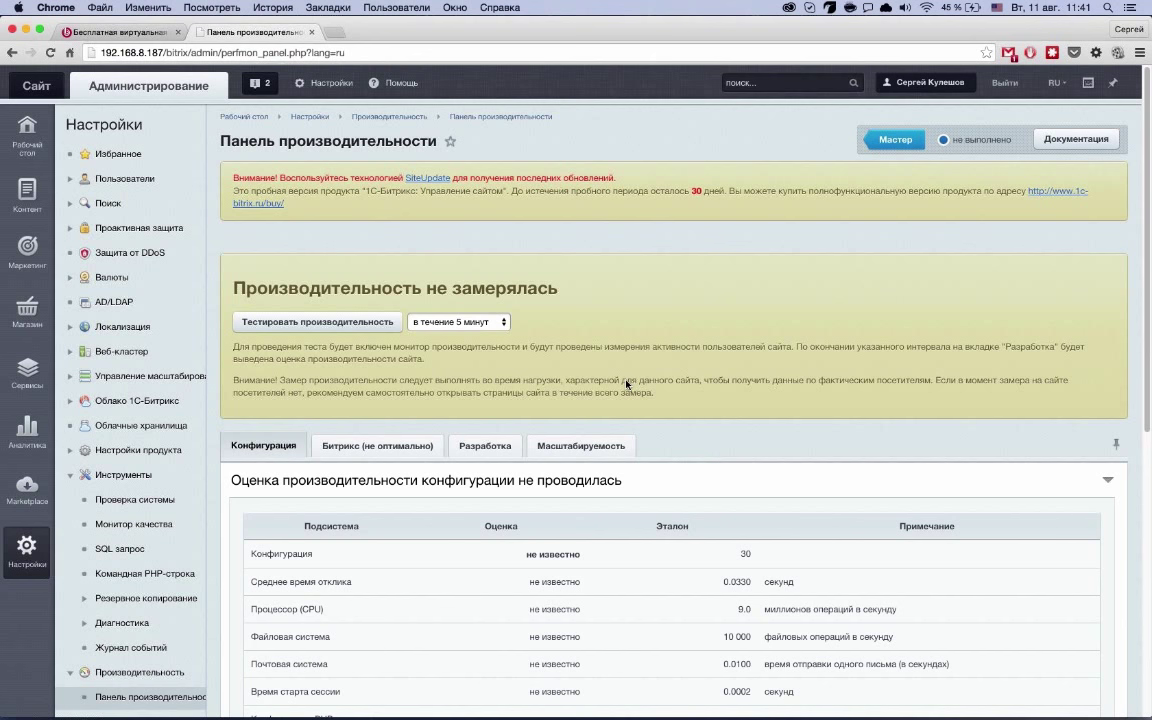
pyautogui.scroll(-3, 627, 384)
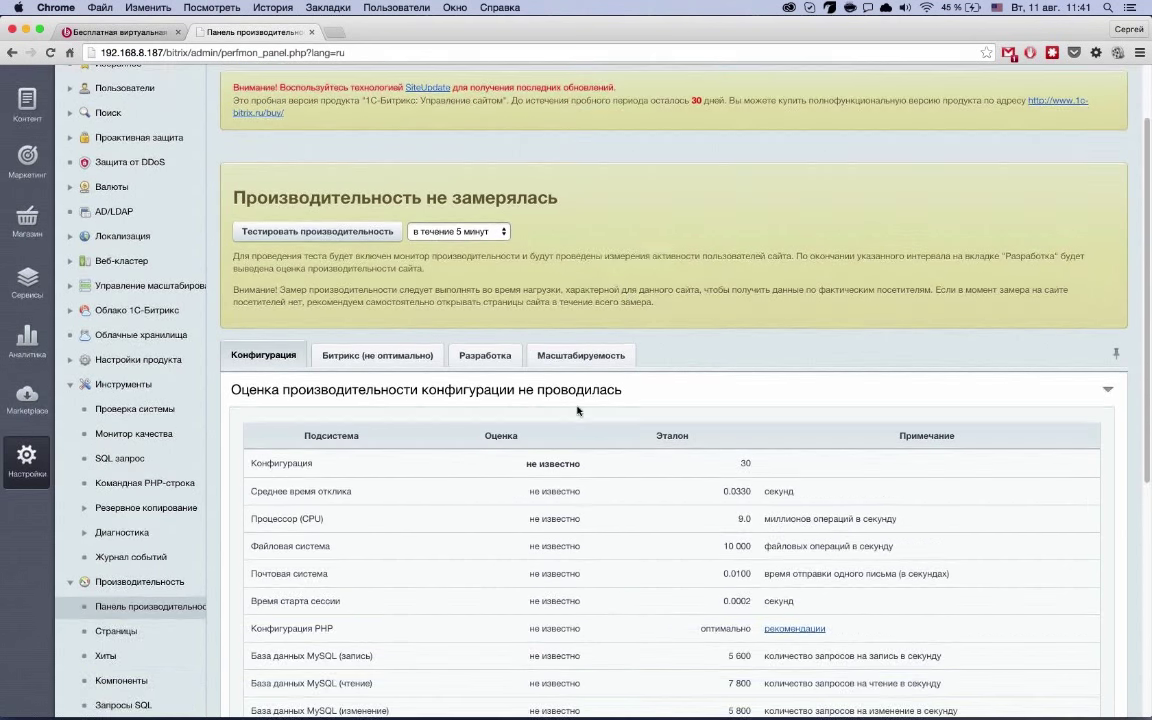
pyautogui.scroll(-2, 440, 500)
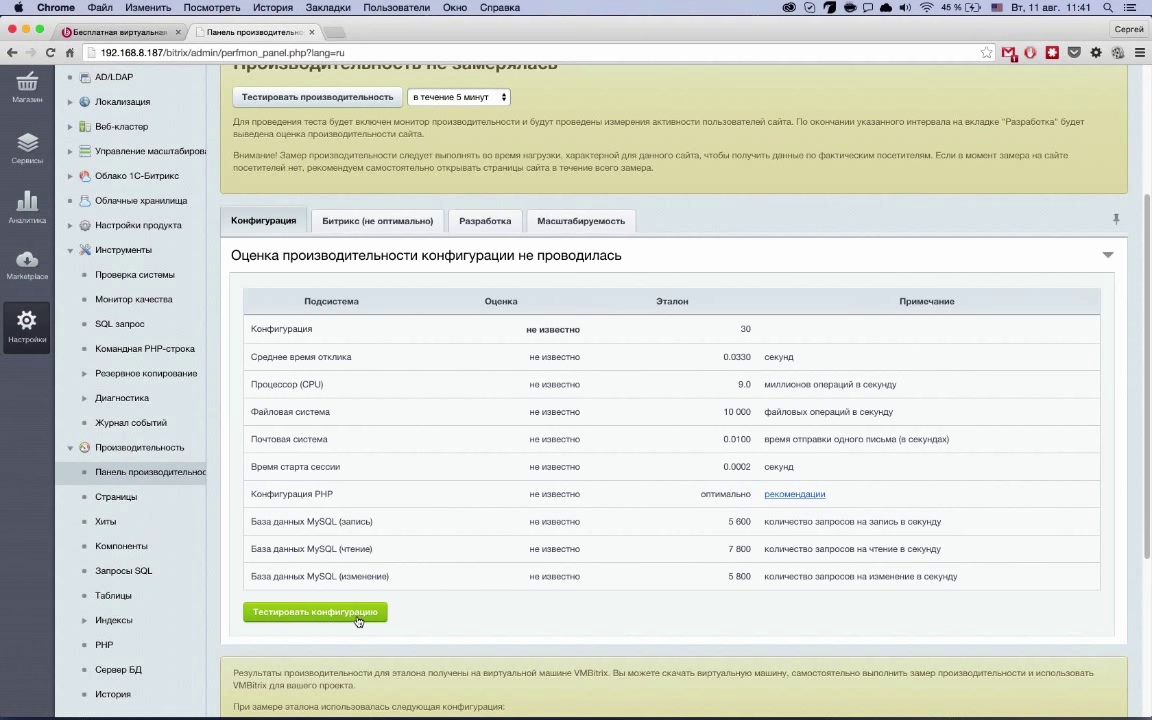
pyautogui.click(360, 616)
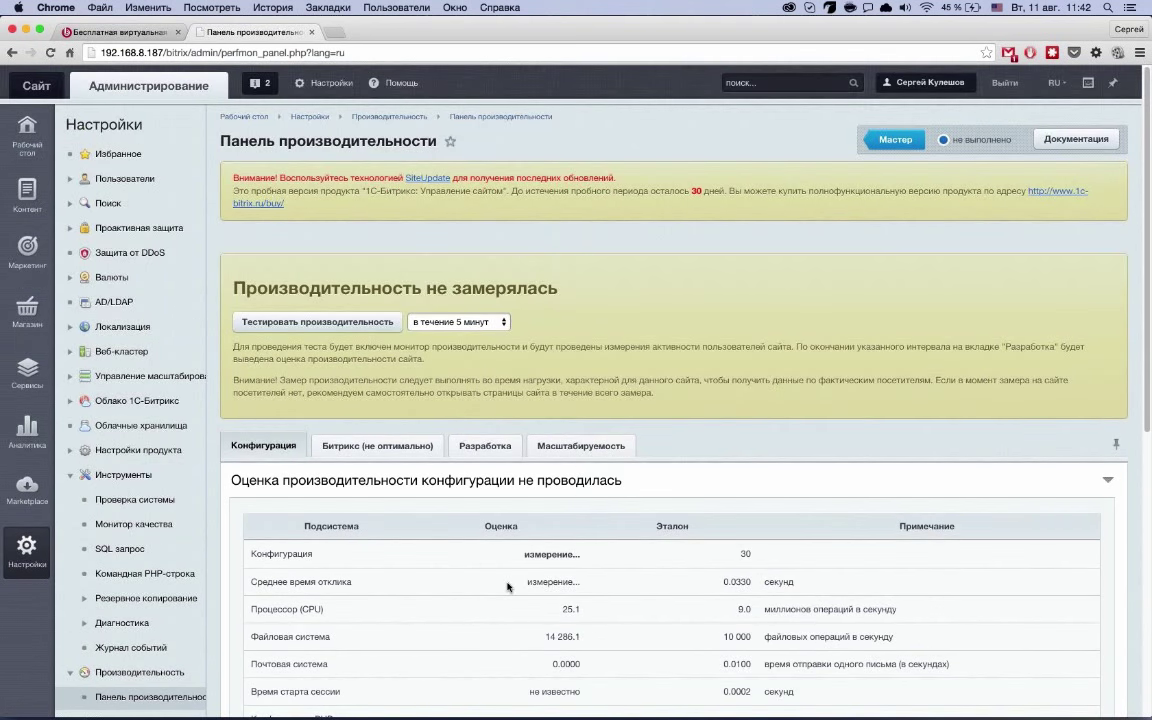
pyautogui.scroll(-2, 510, 582)
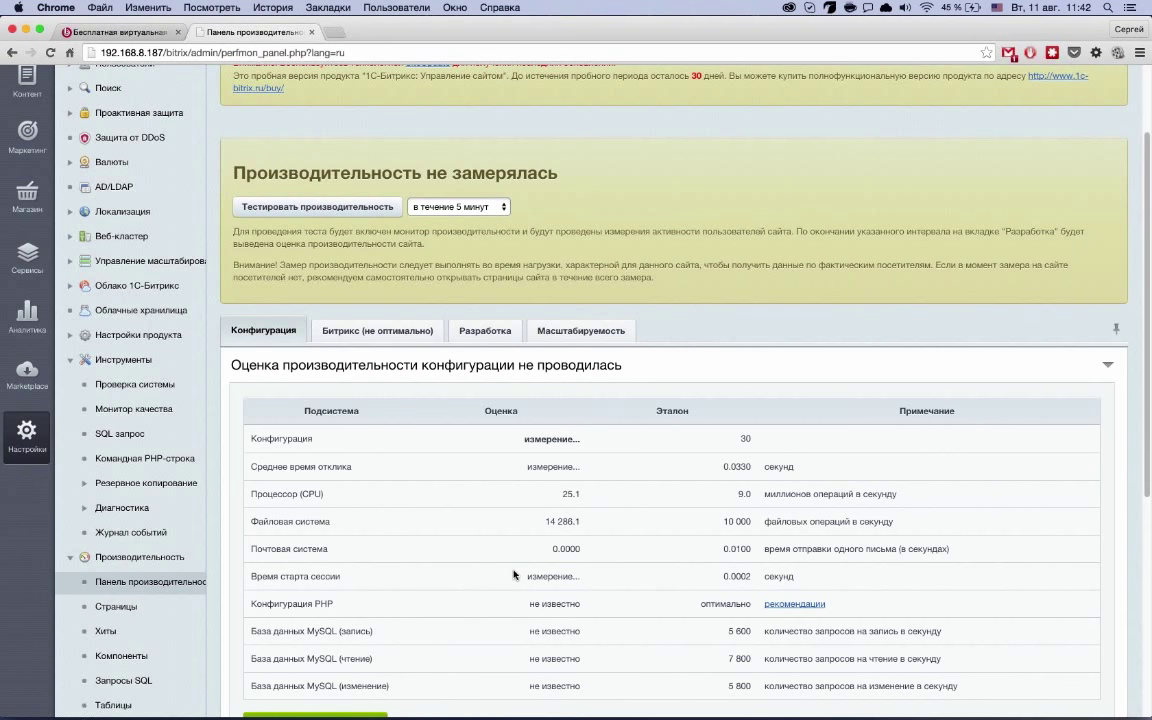
pyautogui.scroll(-2, 513, 576)
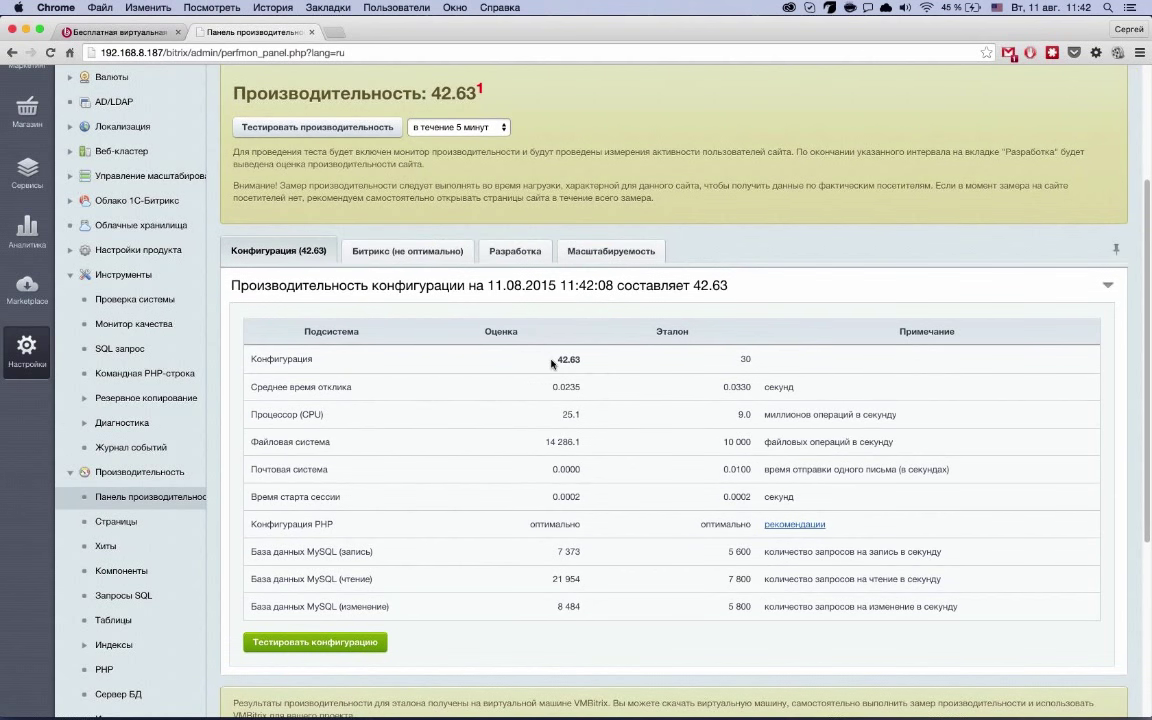
pyautogui.doubleClick(587, 361)
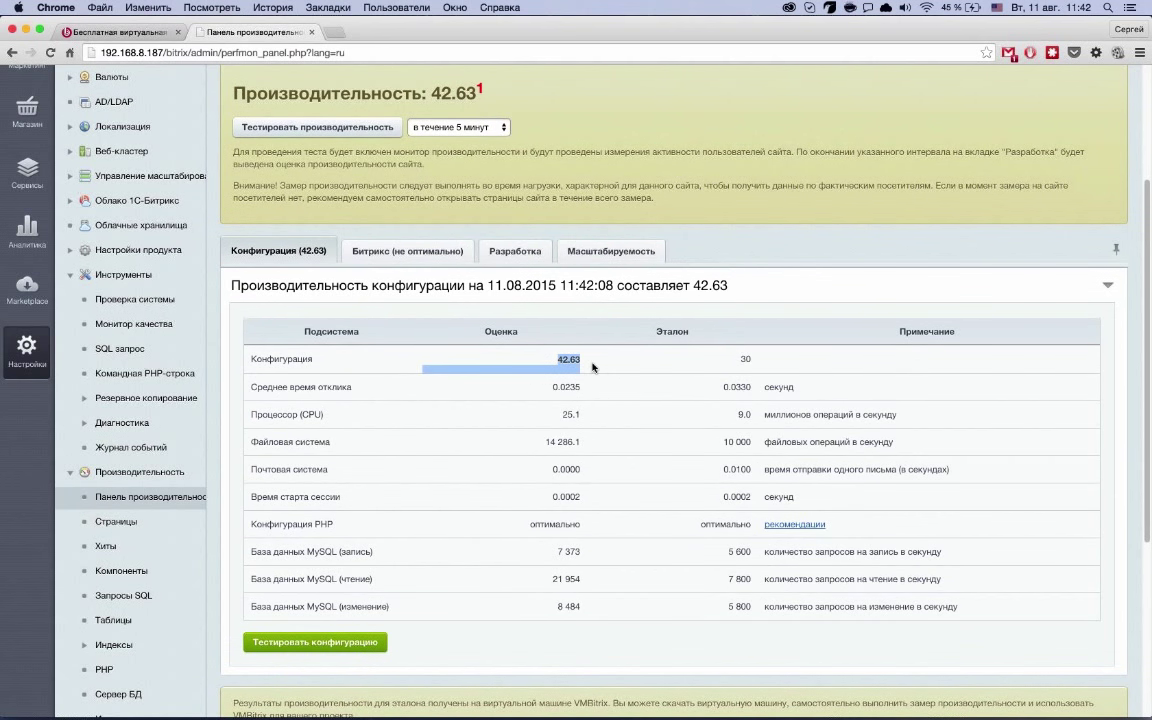
pyautogui.click(591, 367)
pyautogui.scroll(1, 582, 393)
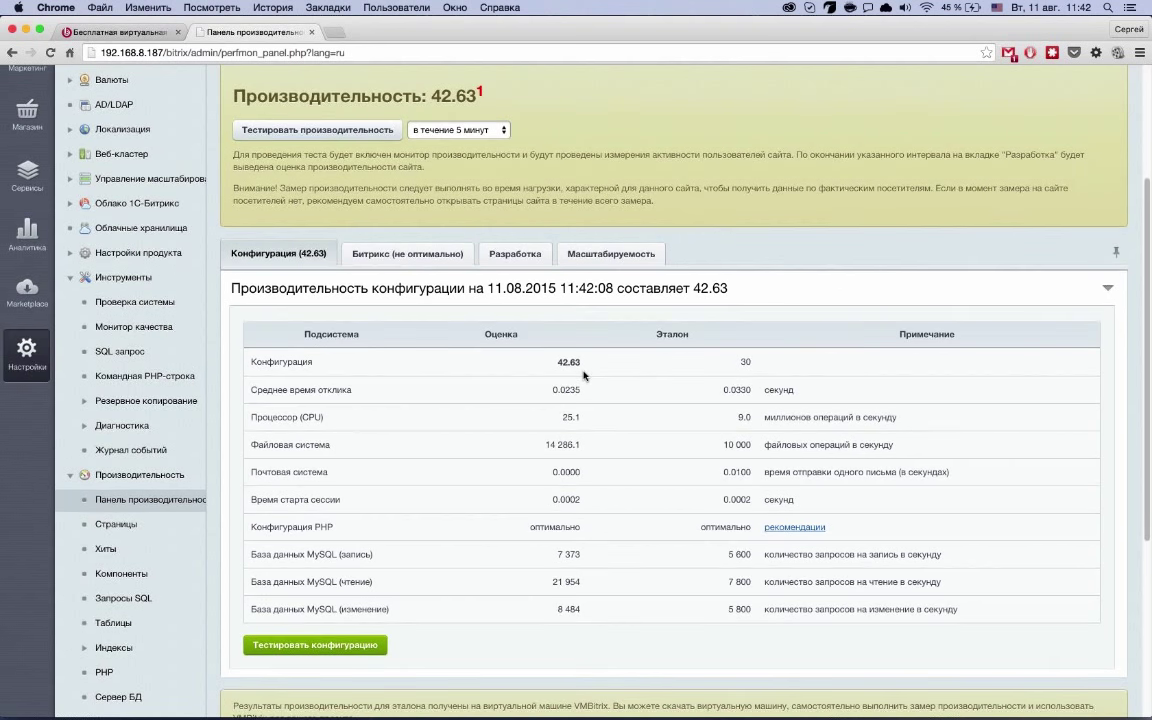
pyautogui.doubleClick(582, 386)
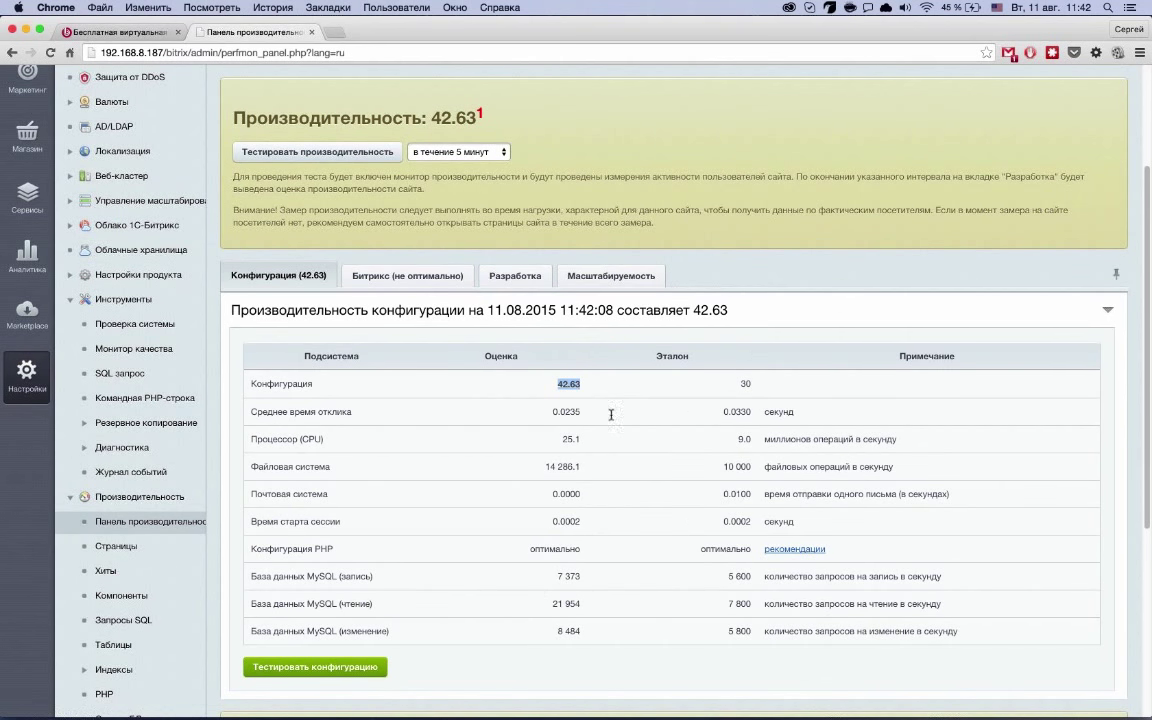
pyautogui.moveTo(551, 388); pyautogui.dragTo(561, 383)
pyautogui.click(561, 383)
pyautogui.moveTo(764, 385); pyautogui.dragTo(738, 381)
pyautogui.click(738, 381)
pyautogui.scroll(-1, 680, 450)
pyautogui.scroll(-2, 684, 454)
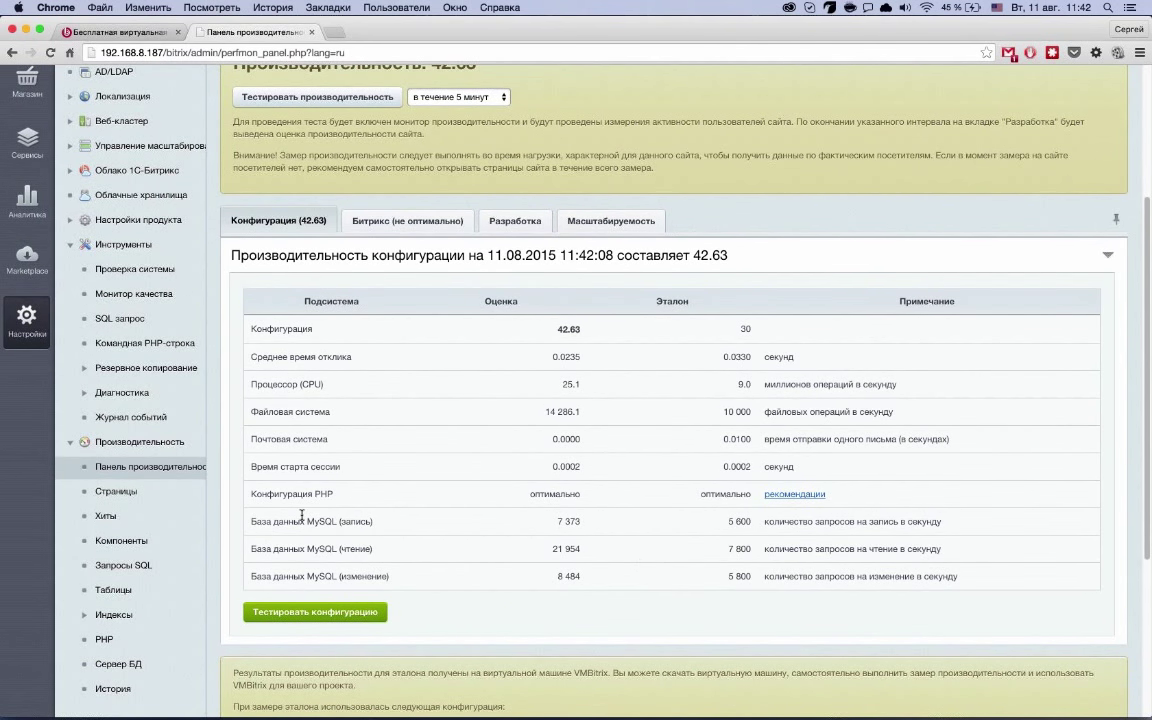
pyautogui.moveTo(298, 521); pyautogui.dragTo(374, 521)
pyautogui.click(400, 579)
pyautogui.moveTo(581, 462); pyautogui.dragTo(633, 447)
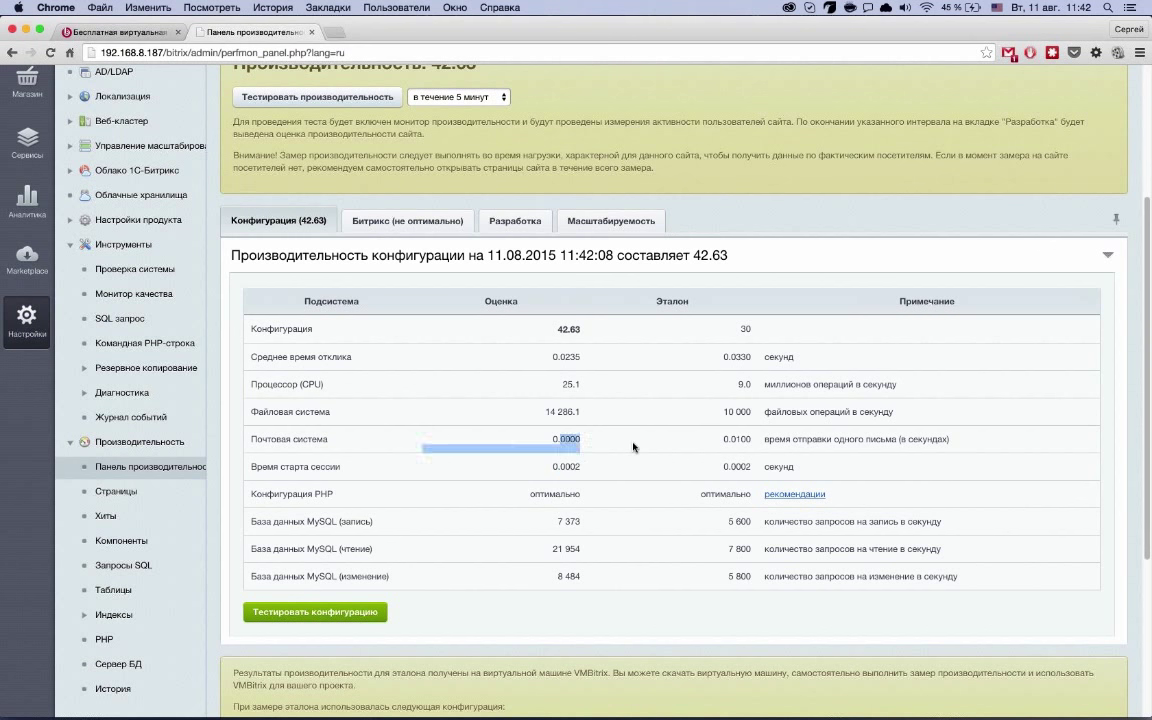
pyautogui.click(633, 447)
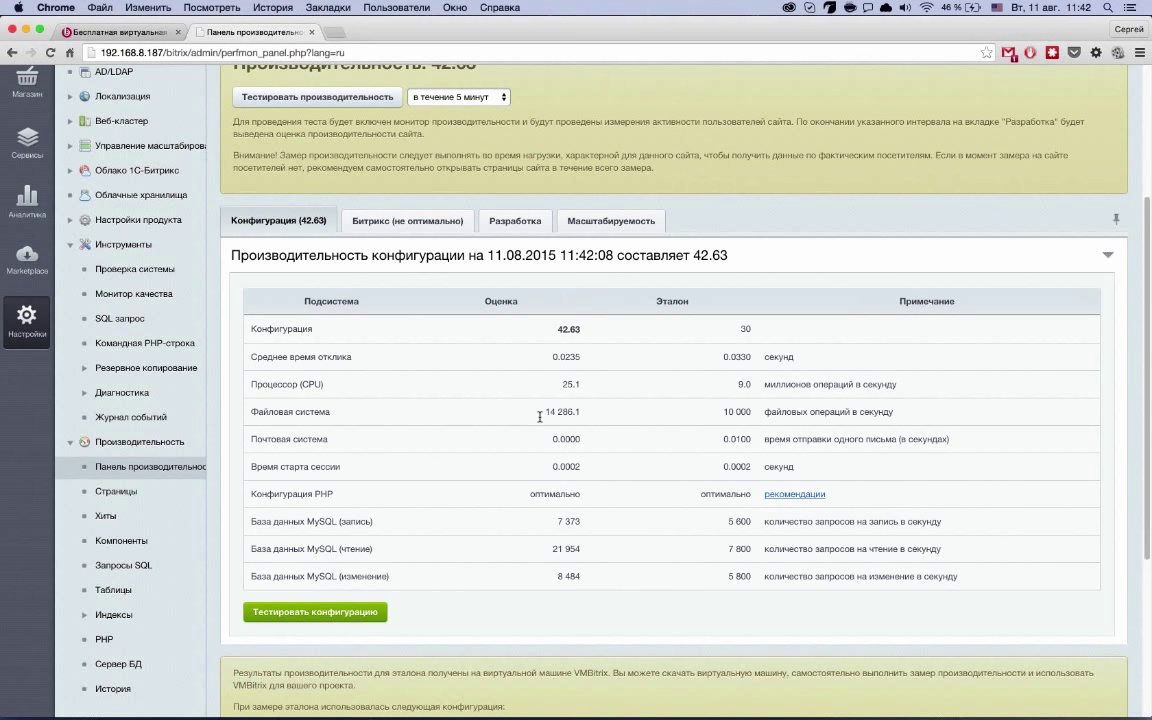
pyautogui.moveTo(591, 413); pyautogui.dragTo(543, 411)
pyautogui.click(751, 431)
pyautogui.scroll(1, 593, 453)
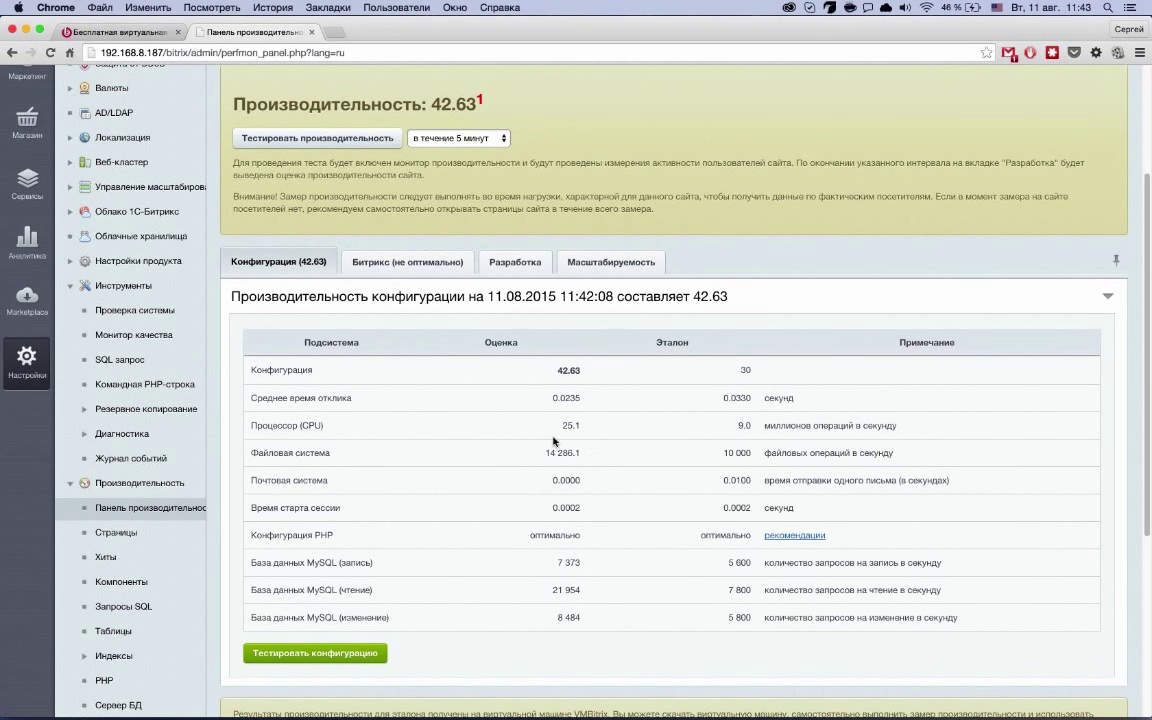
pyautogui.scroll(3, 566, 451)
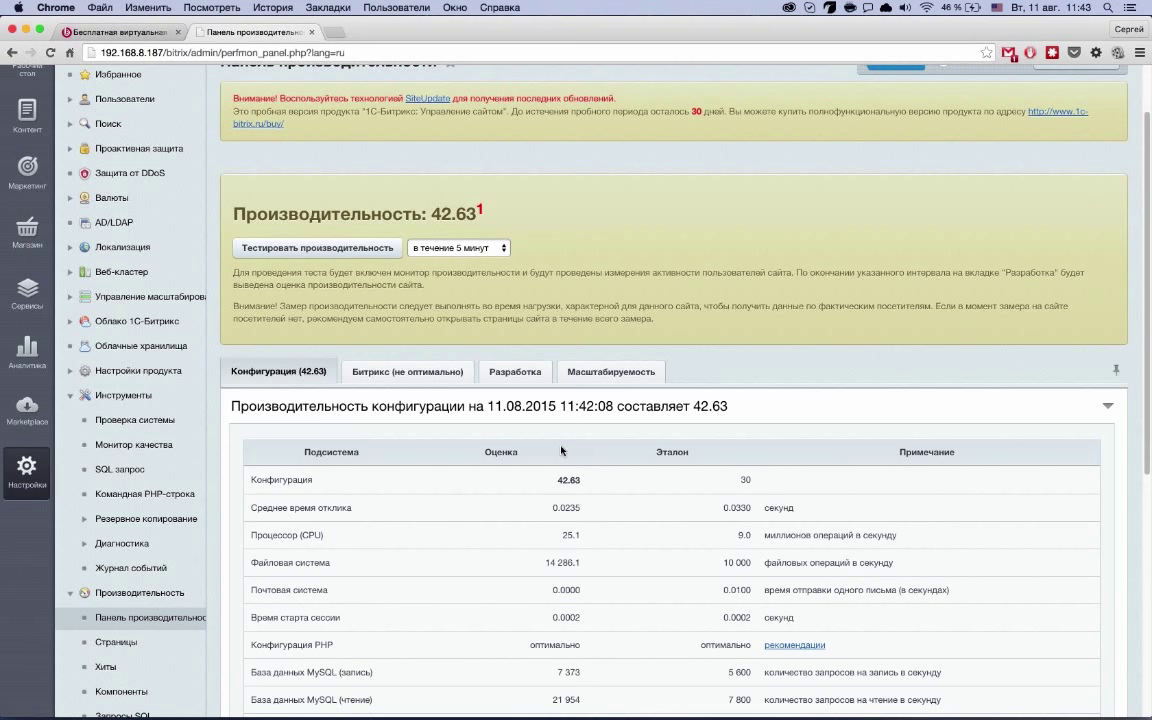
pyautogui.scroll(2, 561, 451)
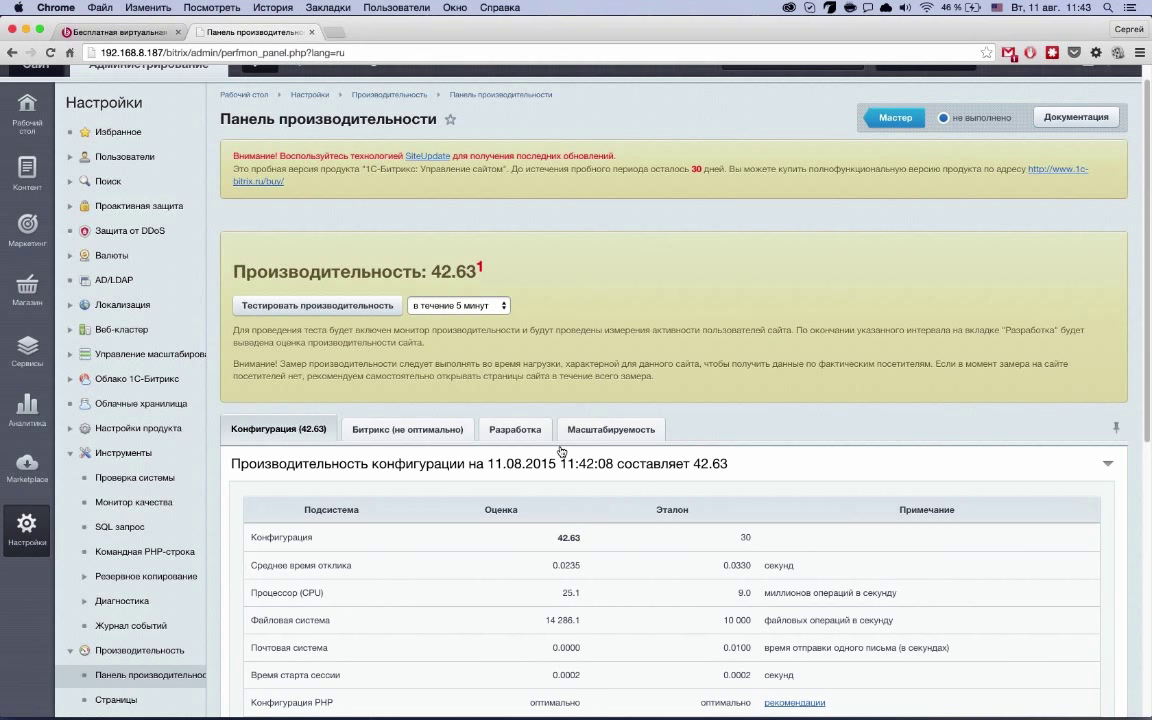
pyautogui.moveTo(27, 110)
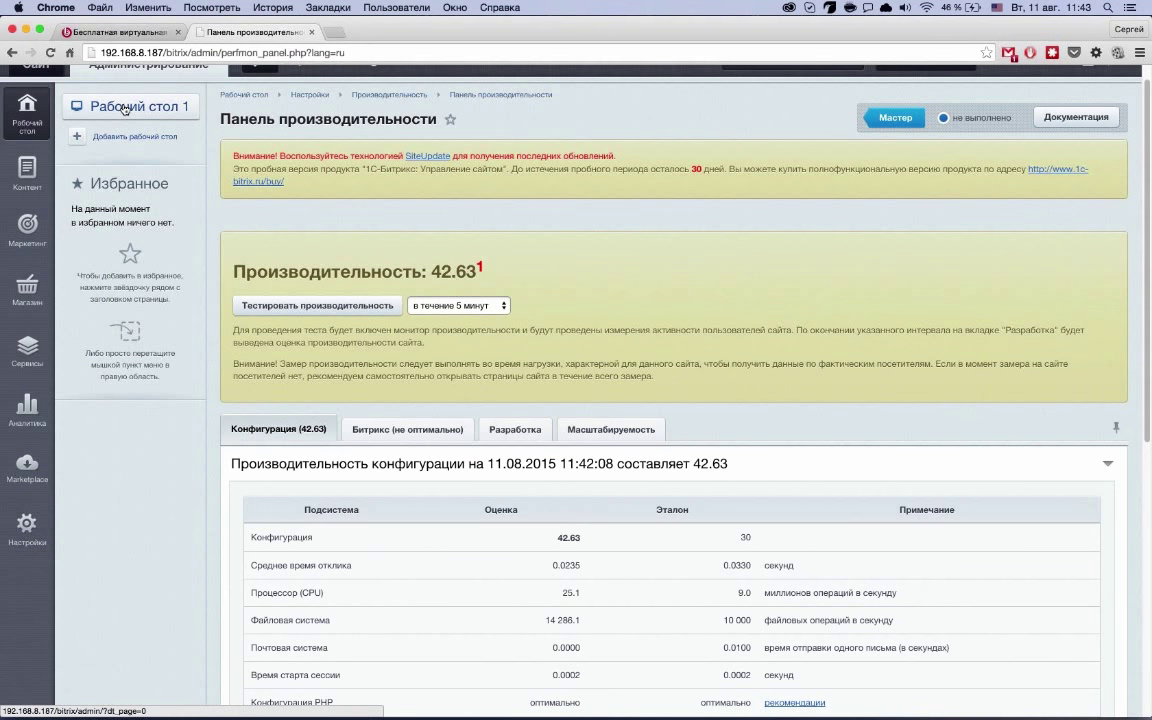
# Go to the admin desktop and find its 42,63 performance score.
pyautogui.click(124, 108)
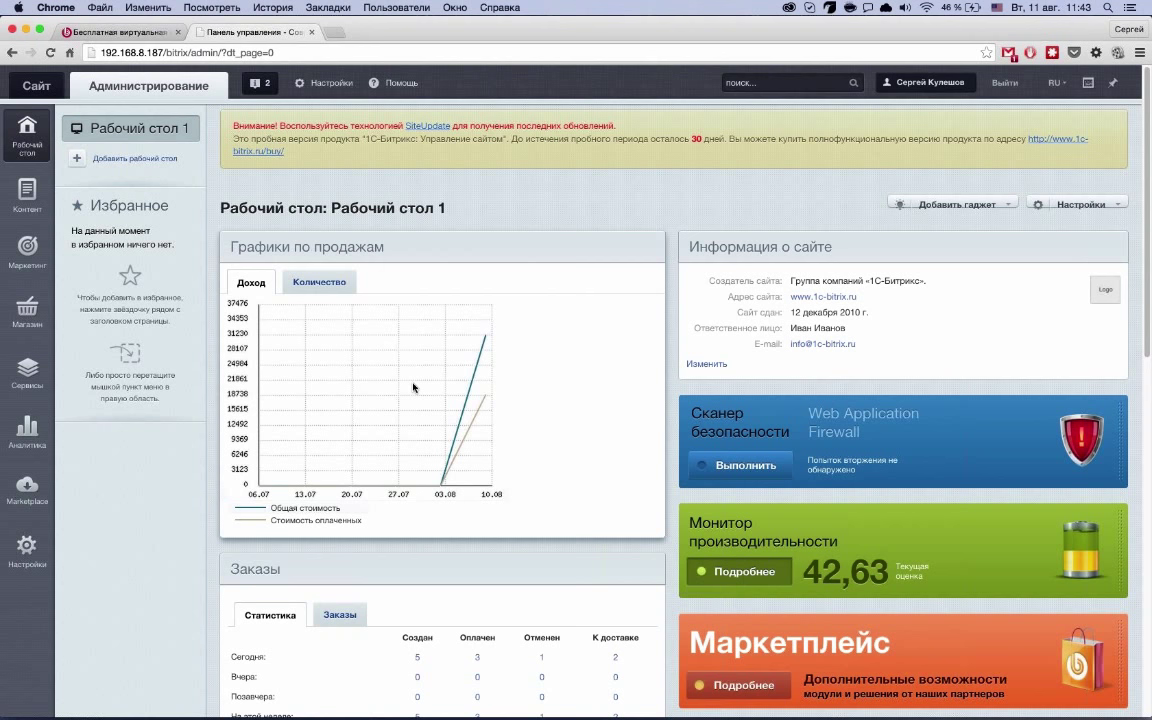
pyautogui.scroll(-3, 416, 388)
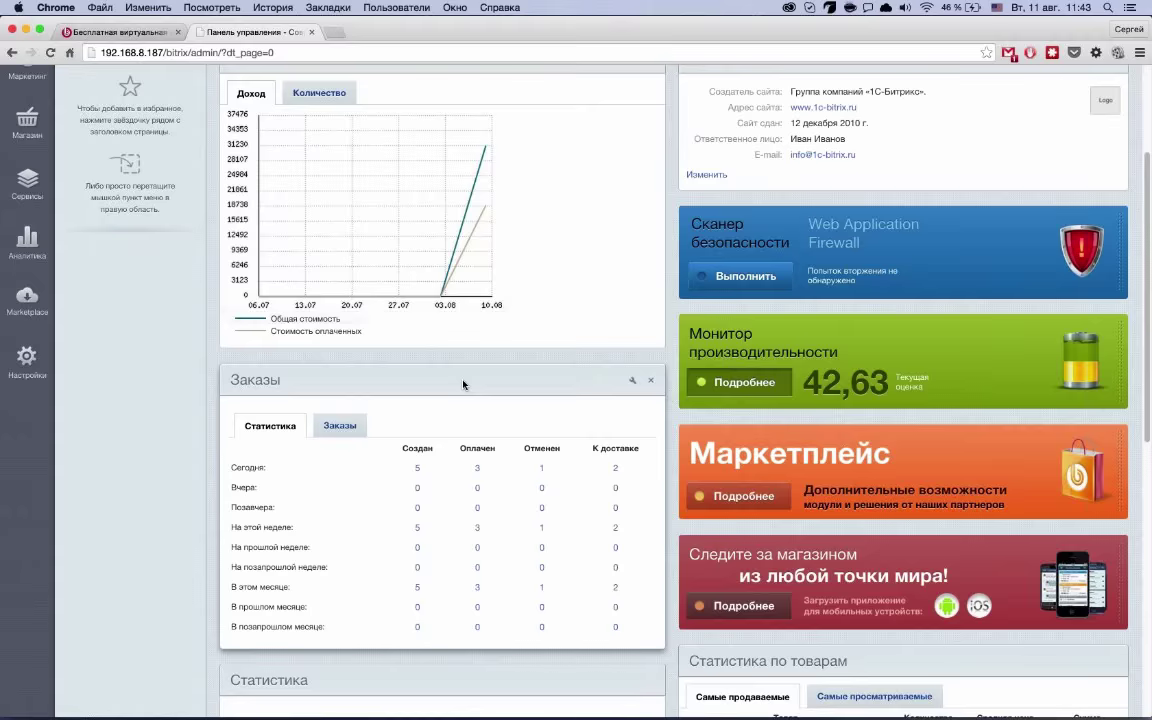
pyautogui.scroll(-1, 463, 384)
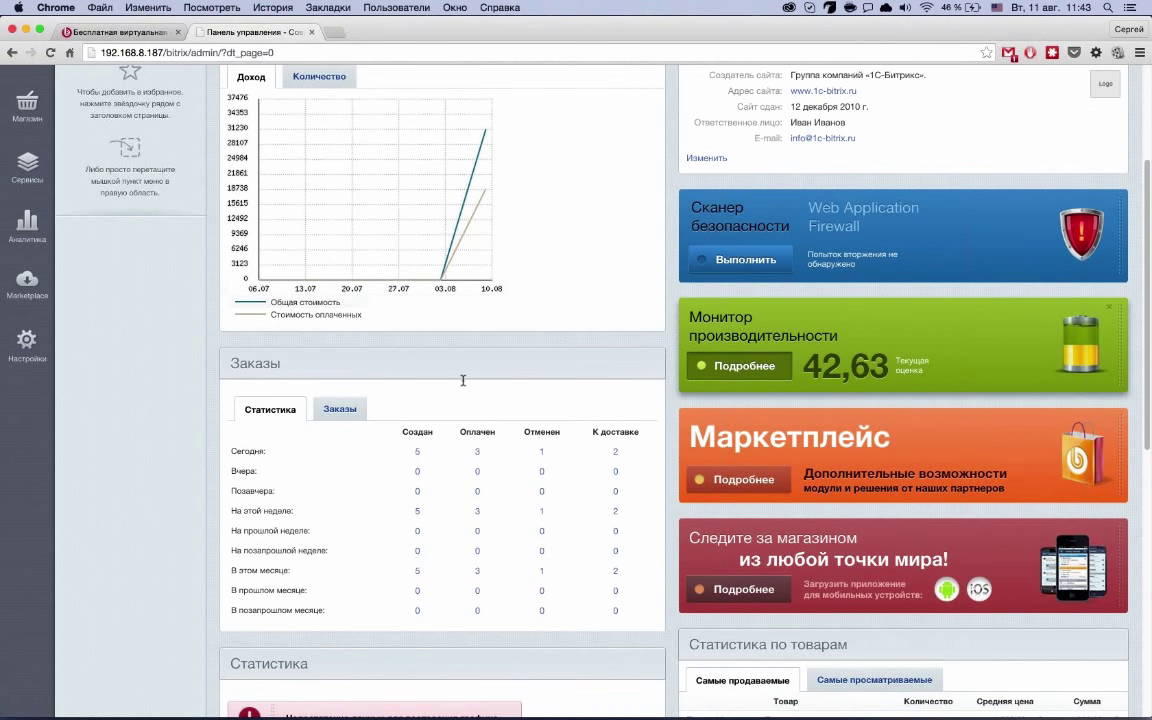
pyautogui.scroll(-1, 463, 380)
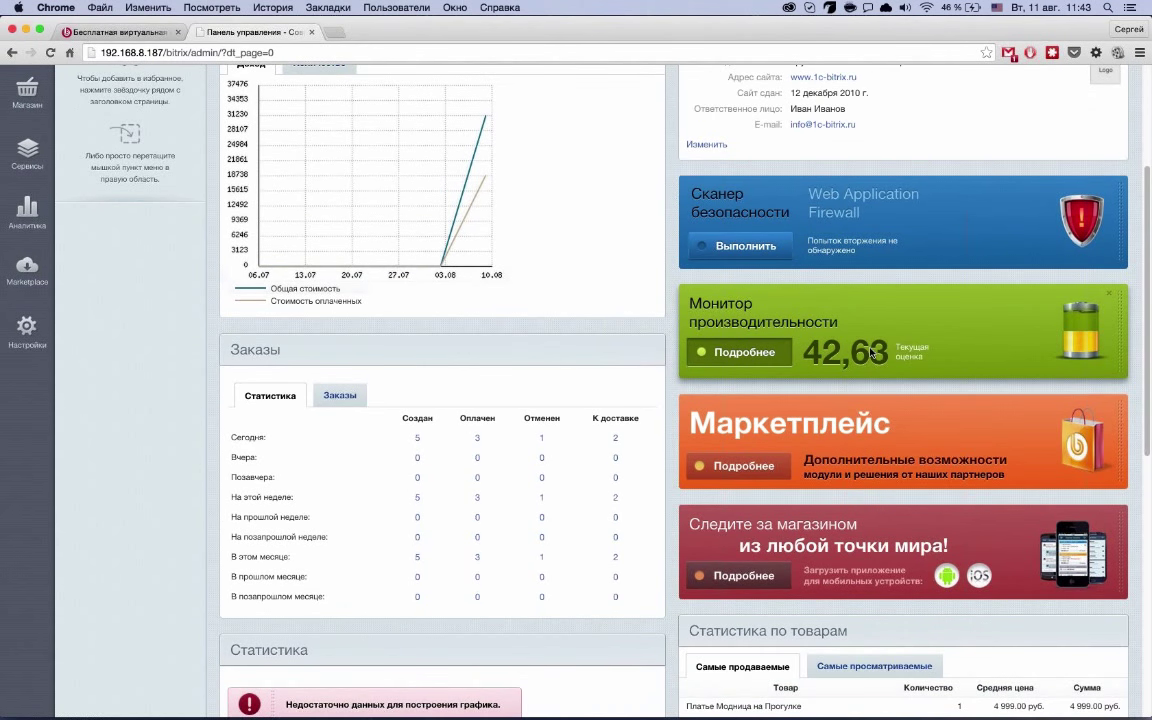
pyautogui.scroll(-2, 871, 352)
pyautogui.scroll(5, 866, 352)
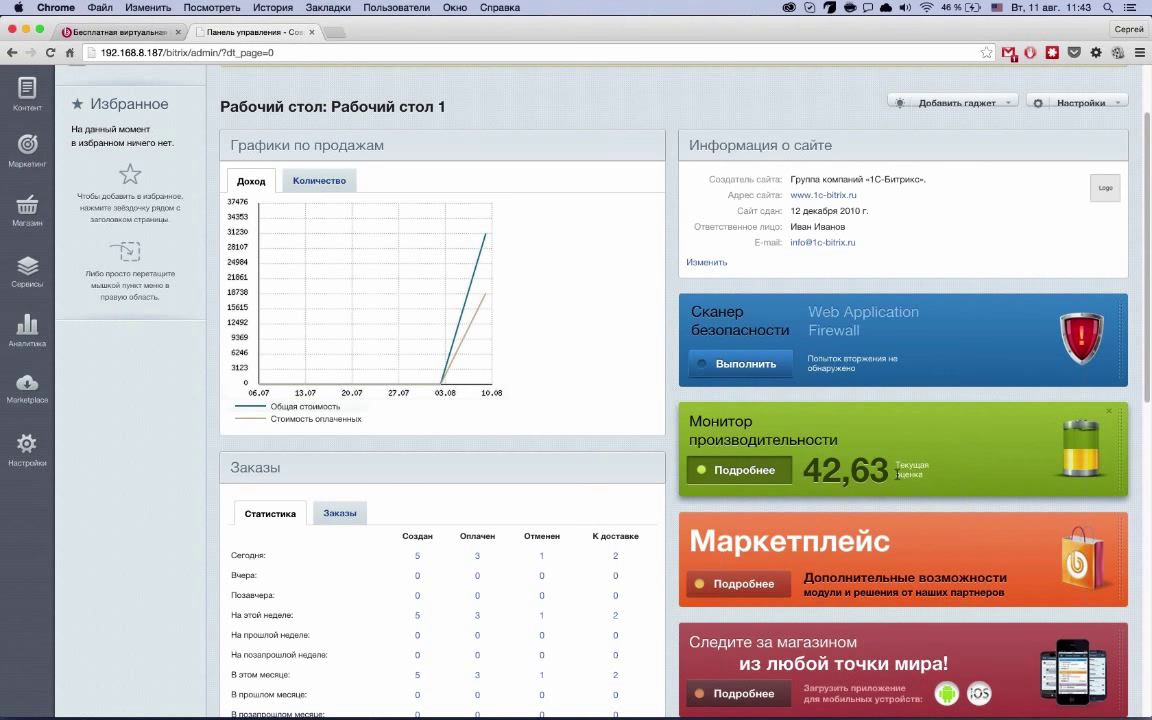
pyautogui.moveTo(896, 474); pyautogui.dragTo(803, 470)
pyautogui.click(725, 435)
pyautogui.scroll(3, 688, 418)
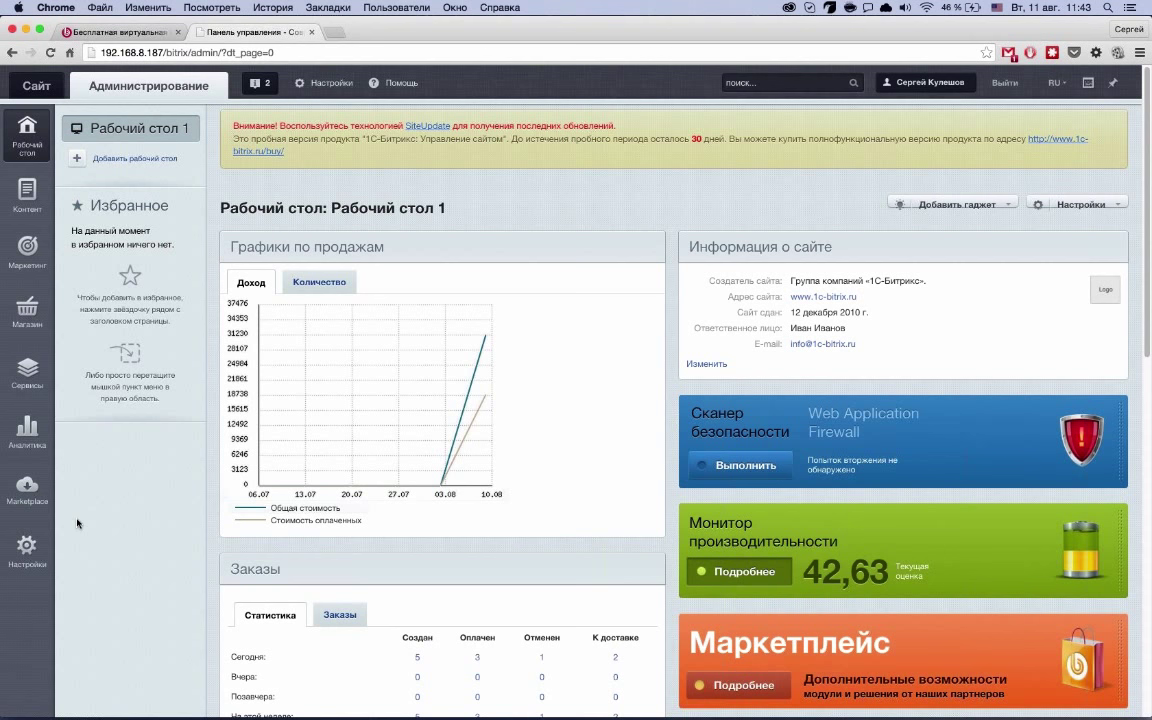
# Collapse Производительность and Инструменты, expand Проактивная защита and go to Панель безопасности.
pyautogui.click(27, 548)
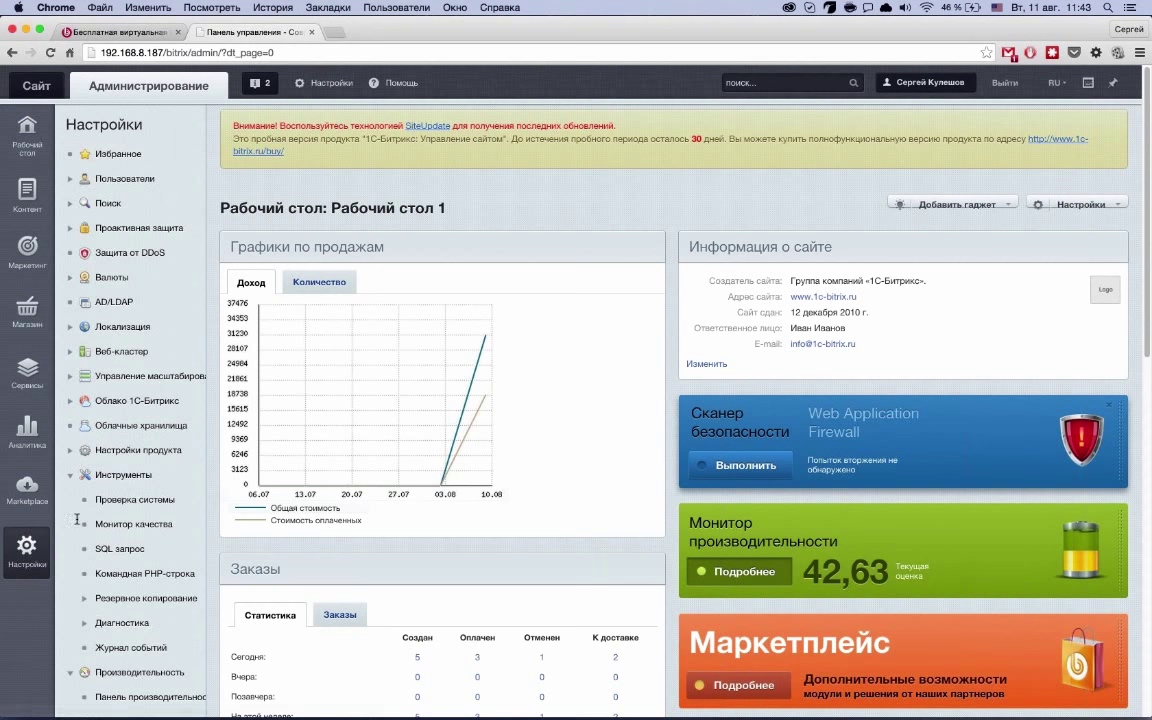
pyautogui.scroll(-2, 876, 448)
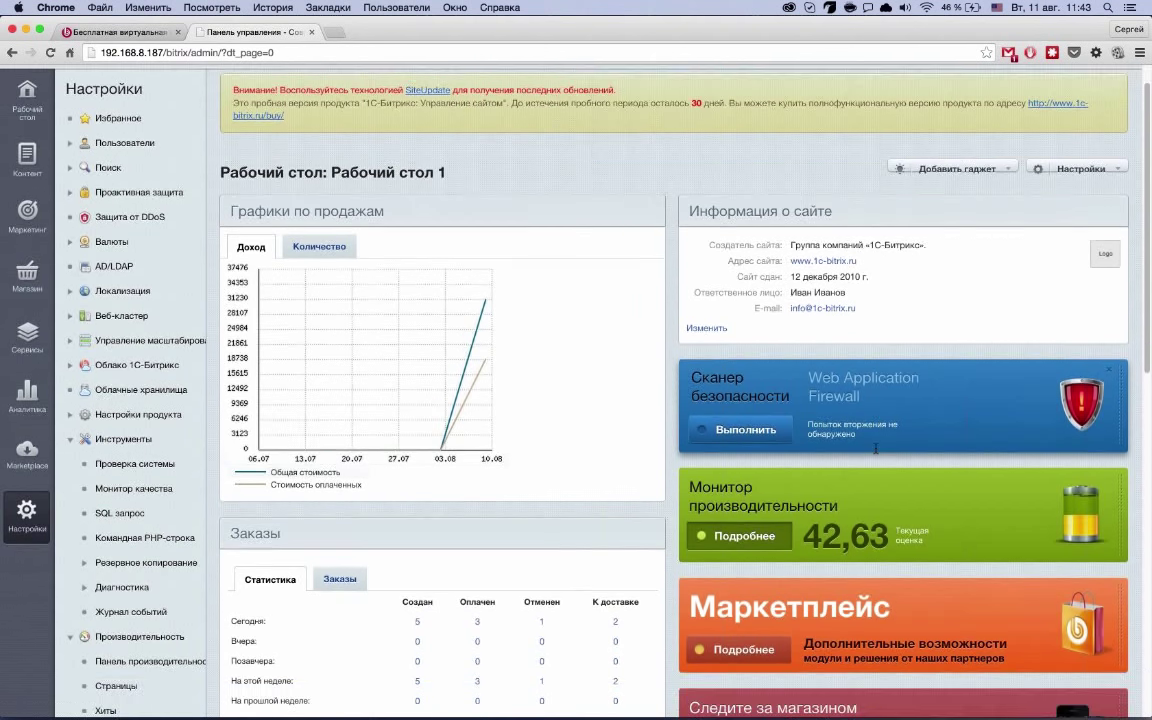
pyautogui.scroll(-3, 775, 367)
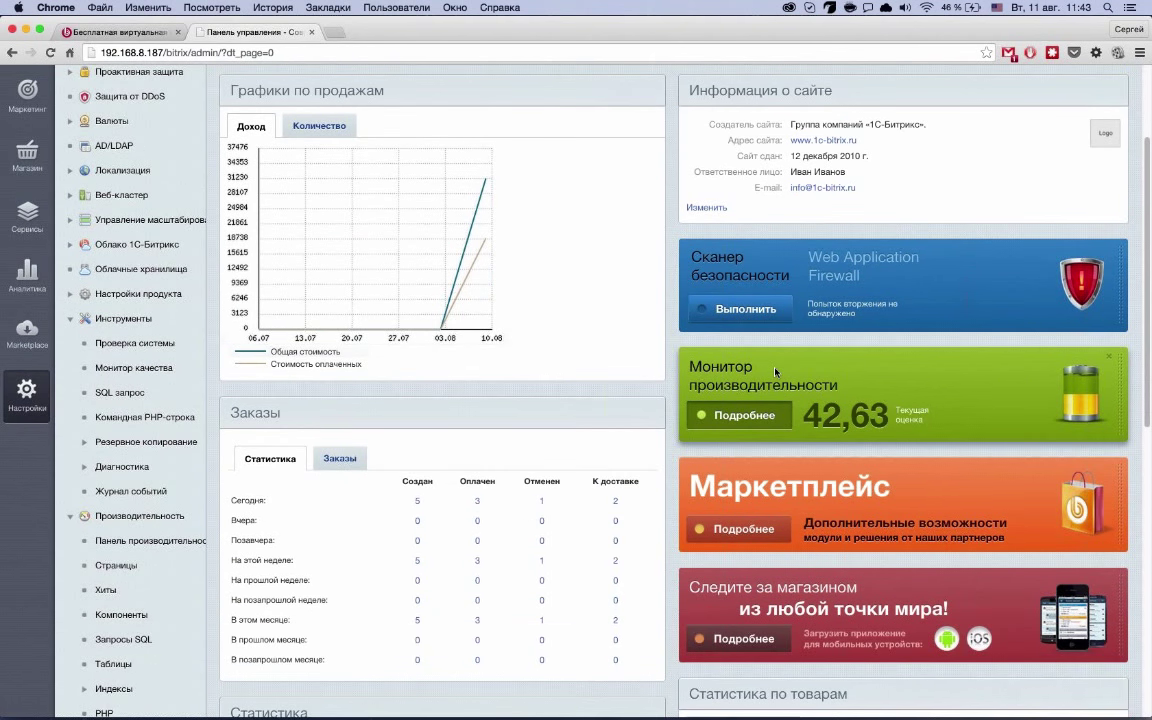
pyautogui.scroll(4, 68, 409)
pyautogui.scroll(-7, 68, 409)
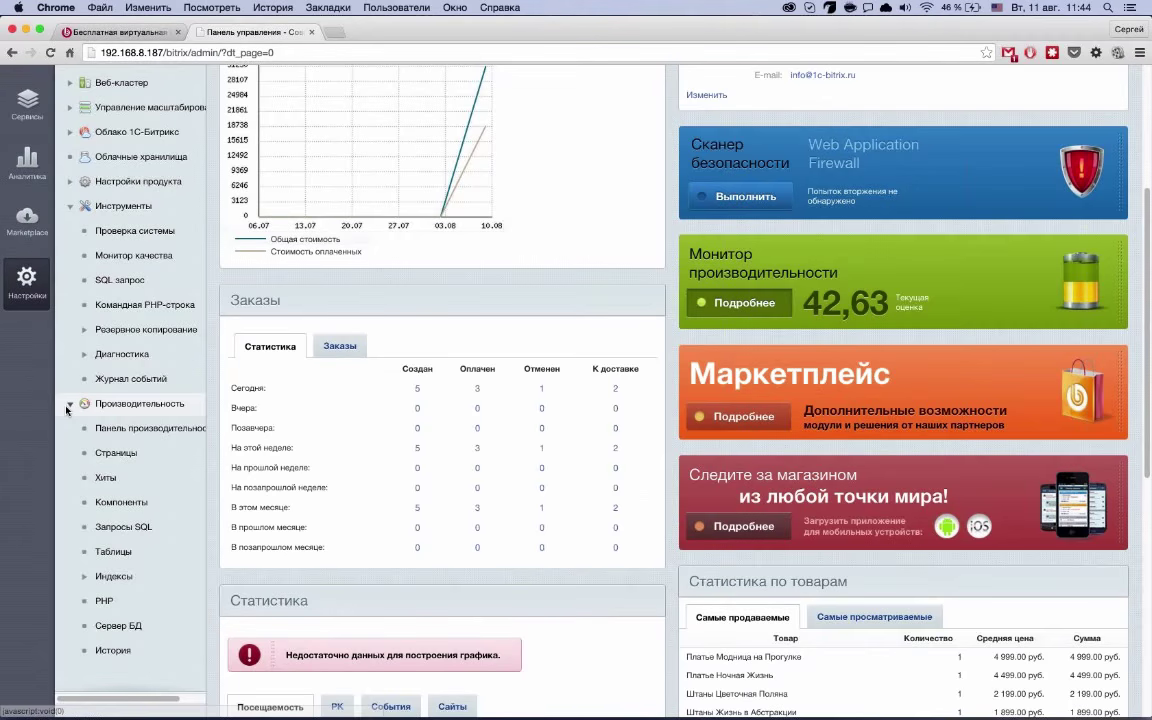
pyautogui.click(68, 404)
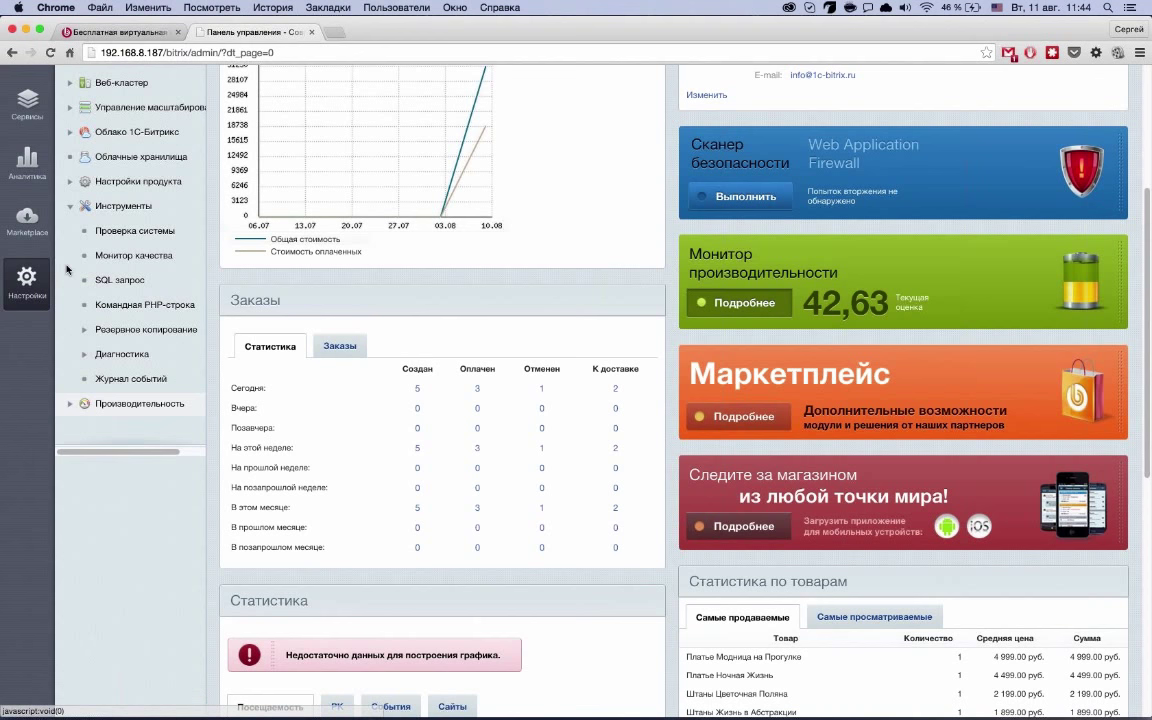
pyautogui.click(69, 206)
pyautogui.scroll(1, 72, 160)
pyautogui.click(71, 134)
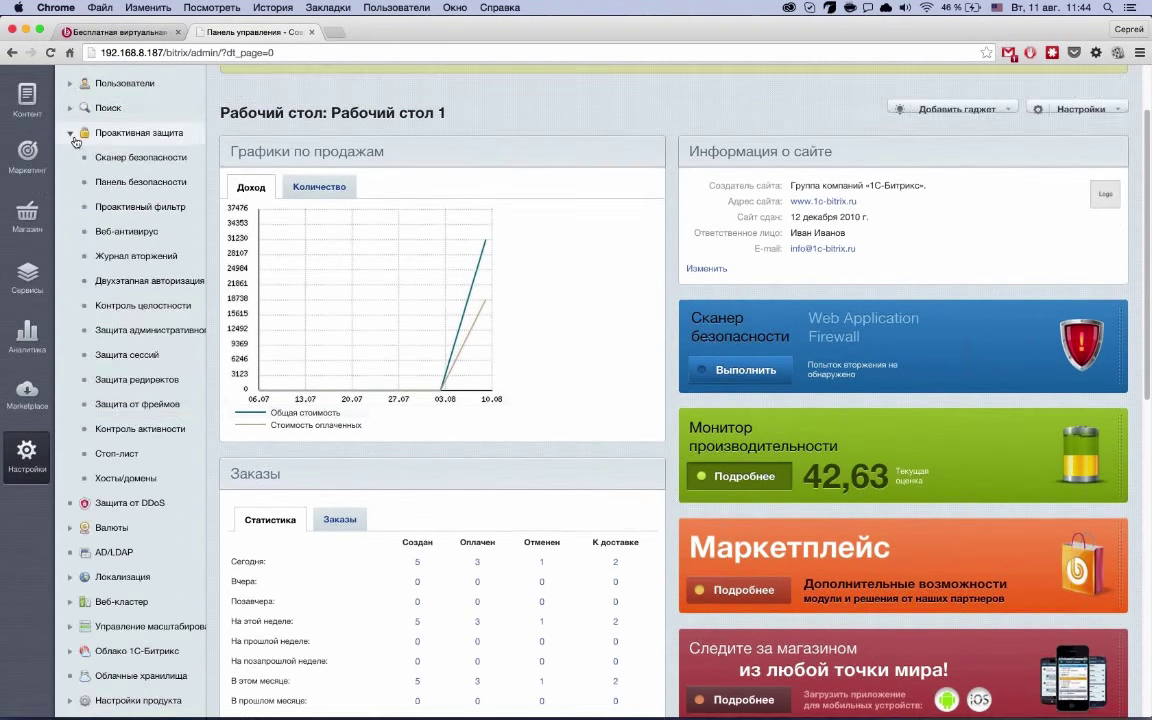
pyautogui.click(152, 184)
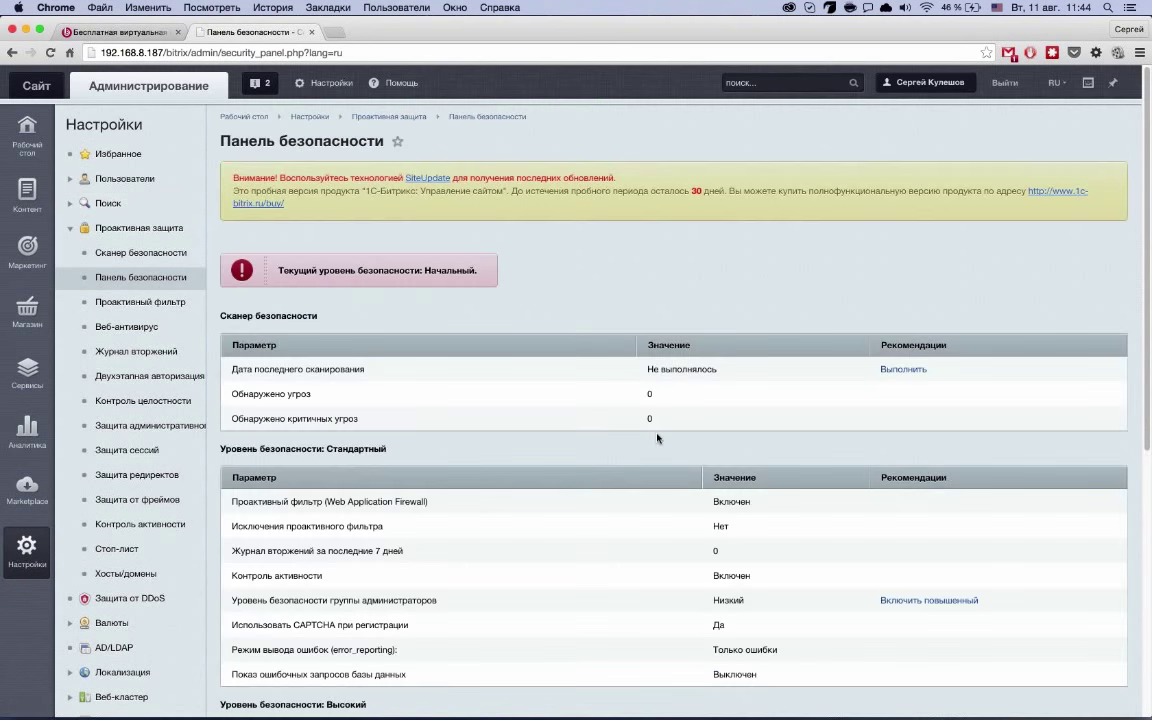
# Check the Начальный current security level and the administrators group's level row.
pyautogui.moveTo(276, 270); pyautogui.dragTo(480, 271)
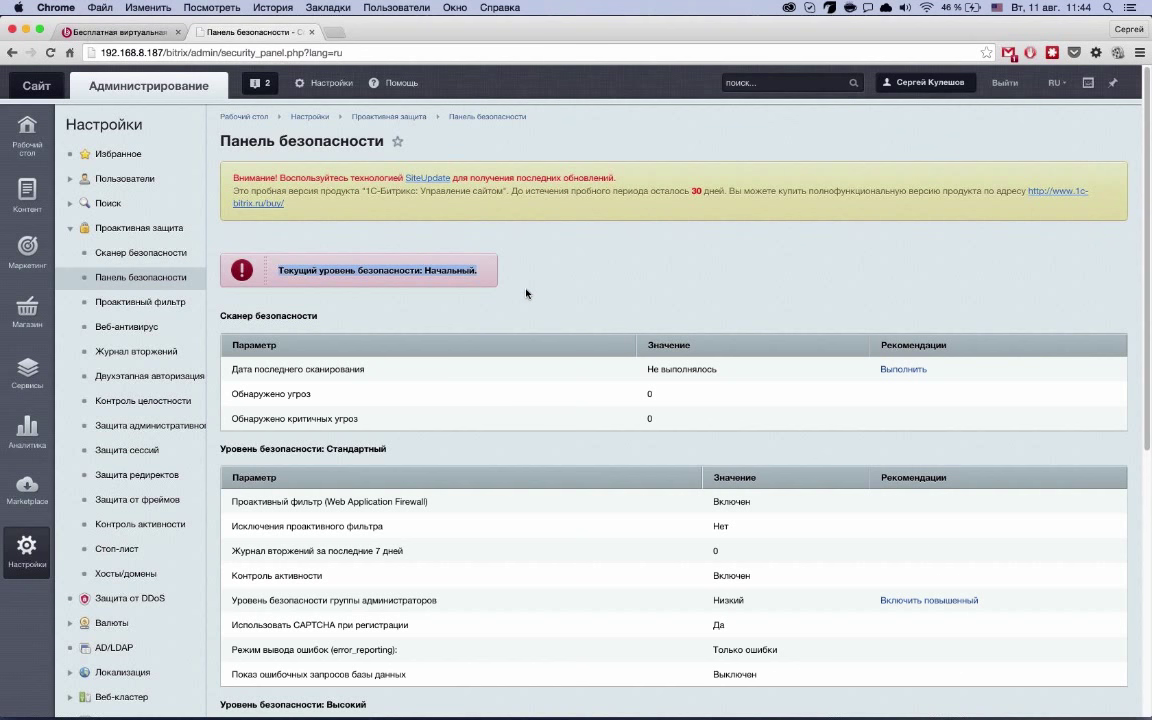
pyautogui.click(478, 268)
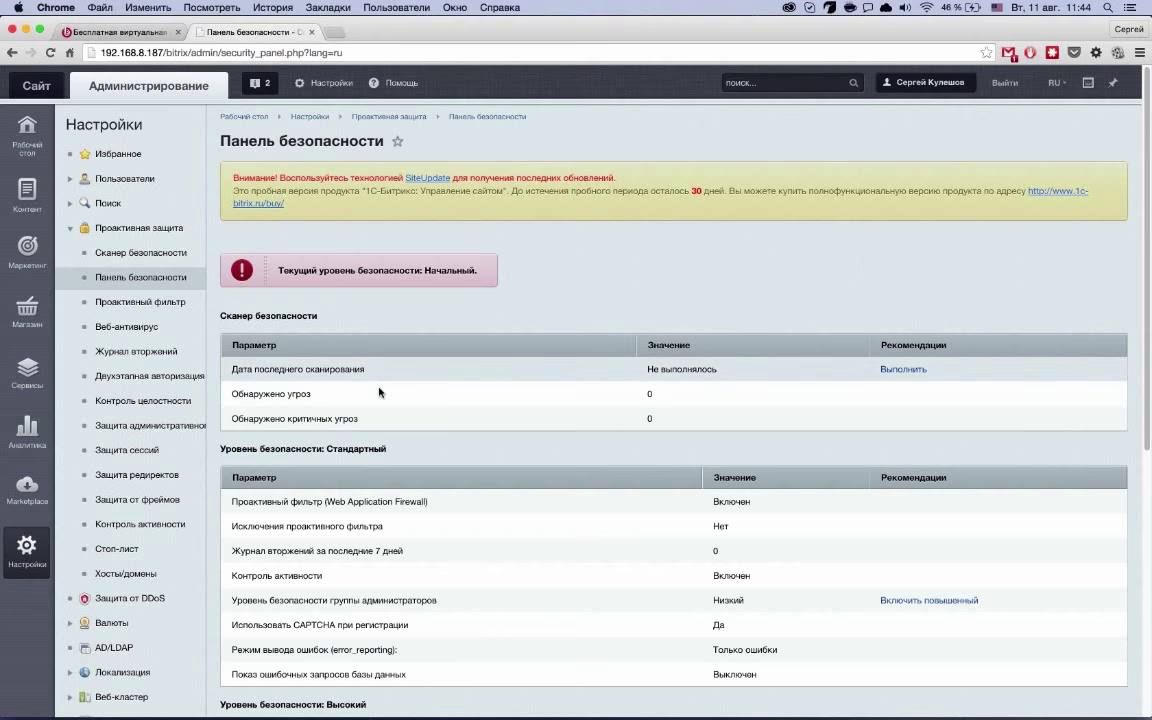
pyautogui.scroll(-3, 586, 533)
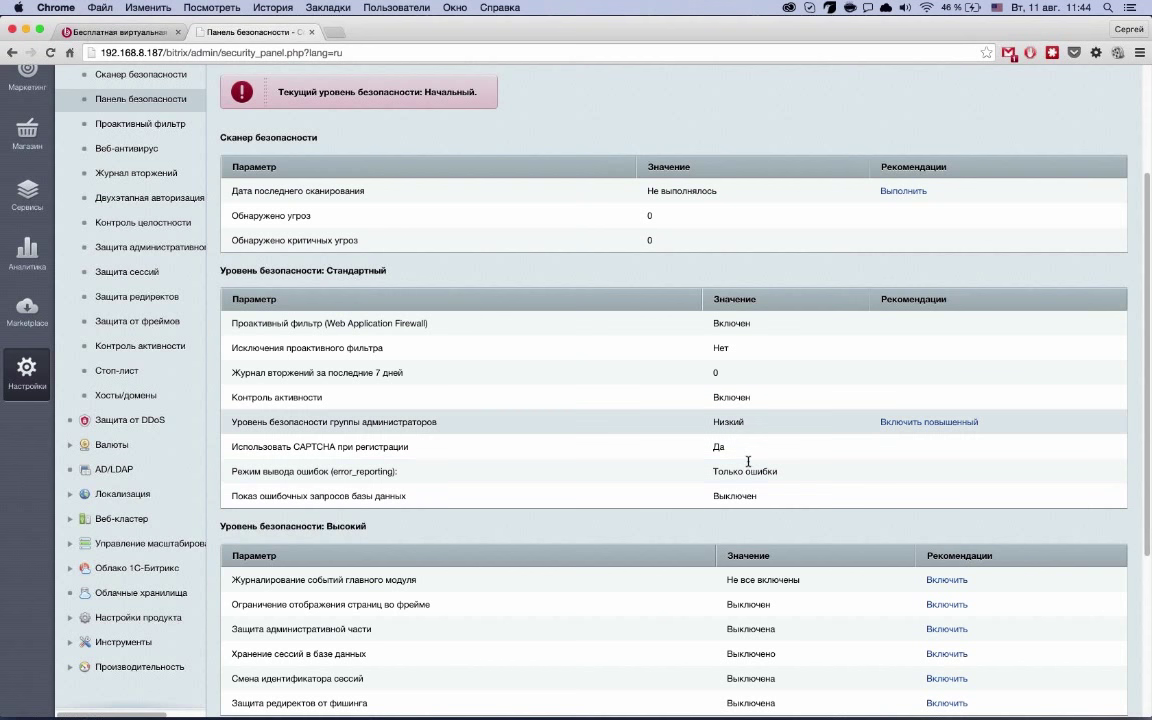
pyautogui.moveTo(331, 422); pyautogui.dragTo(493, 428)
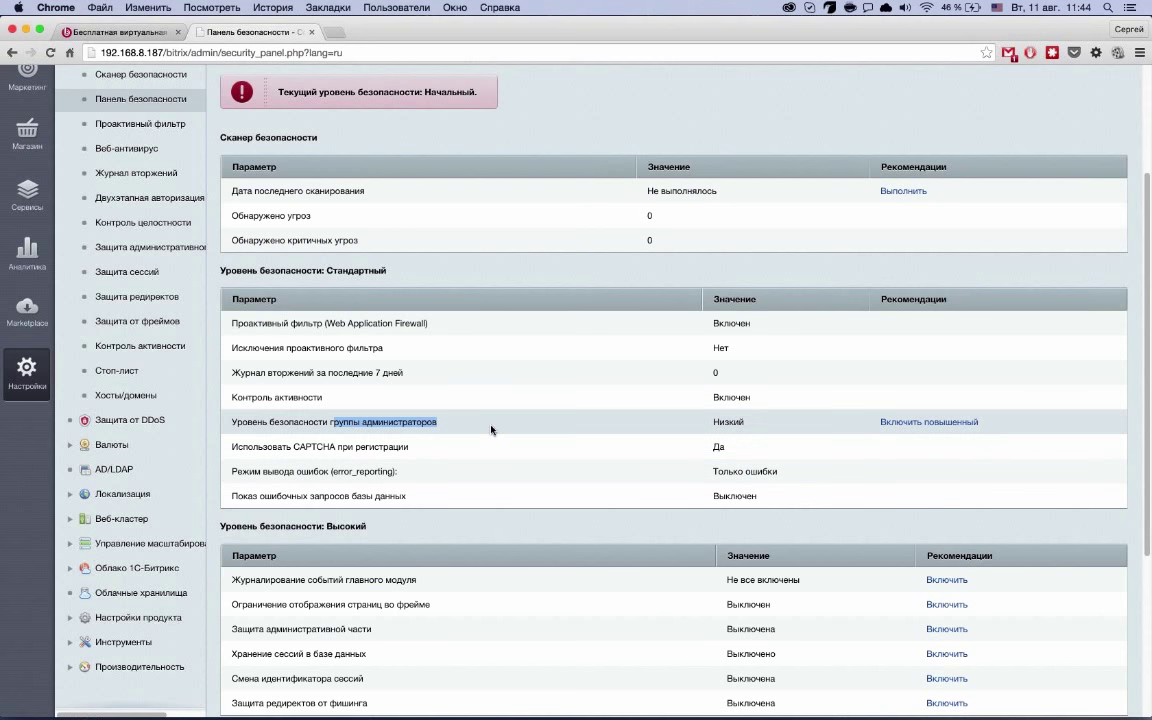
pyautogui.click(499, 424)
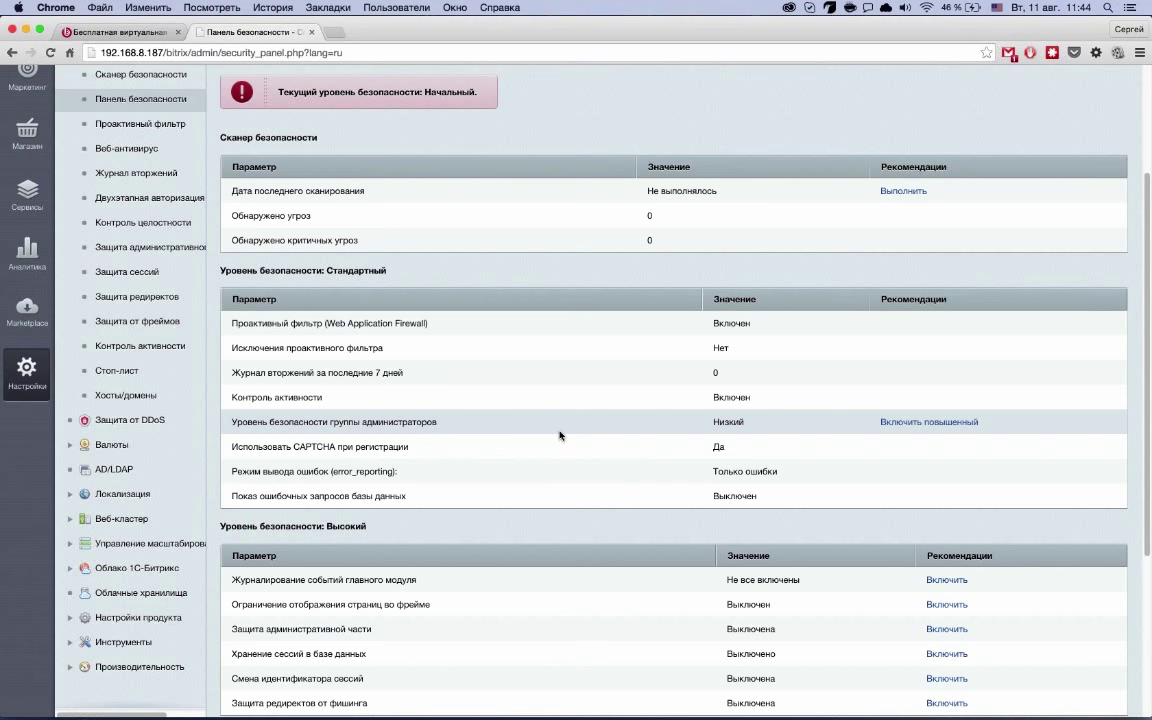
# Scroll through the security panel's recommendation tables.
pyautogui.scroll(-1, 461, 535)
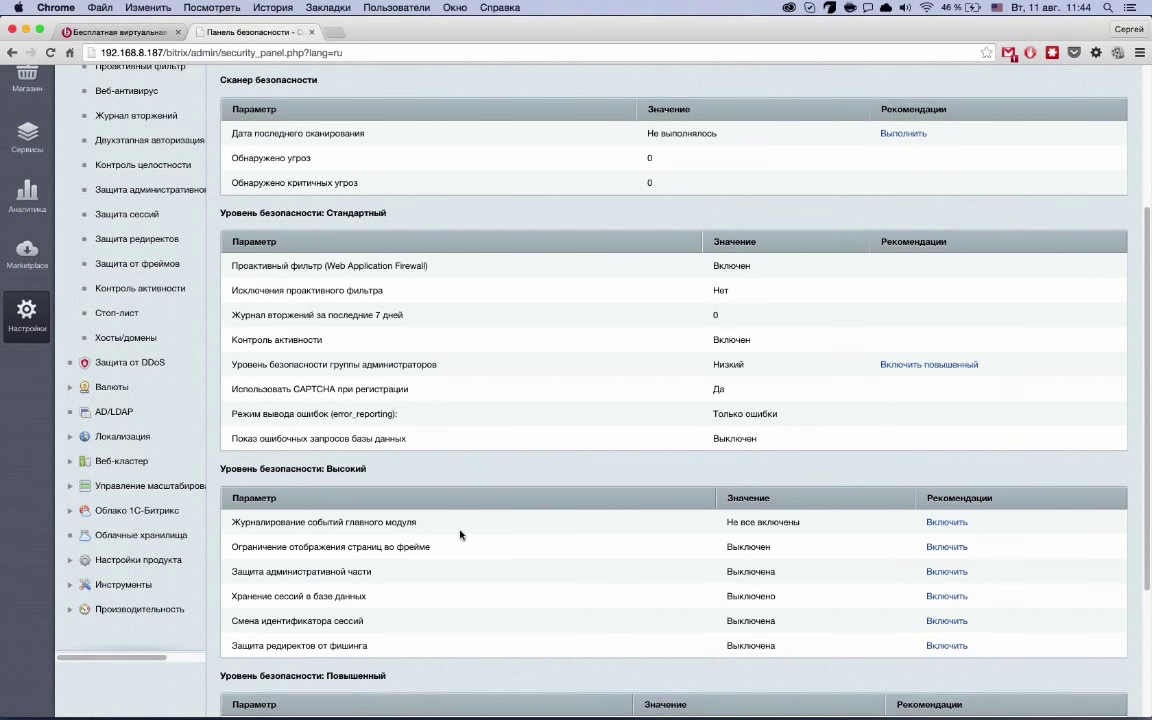
pyautogui.scroll(-1, 548, 496)
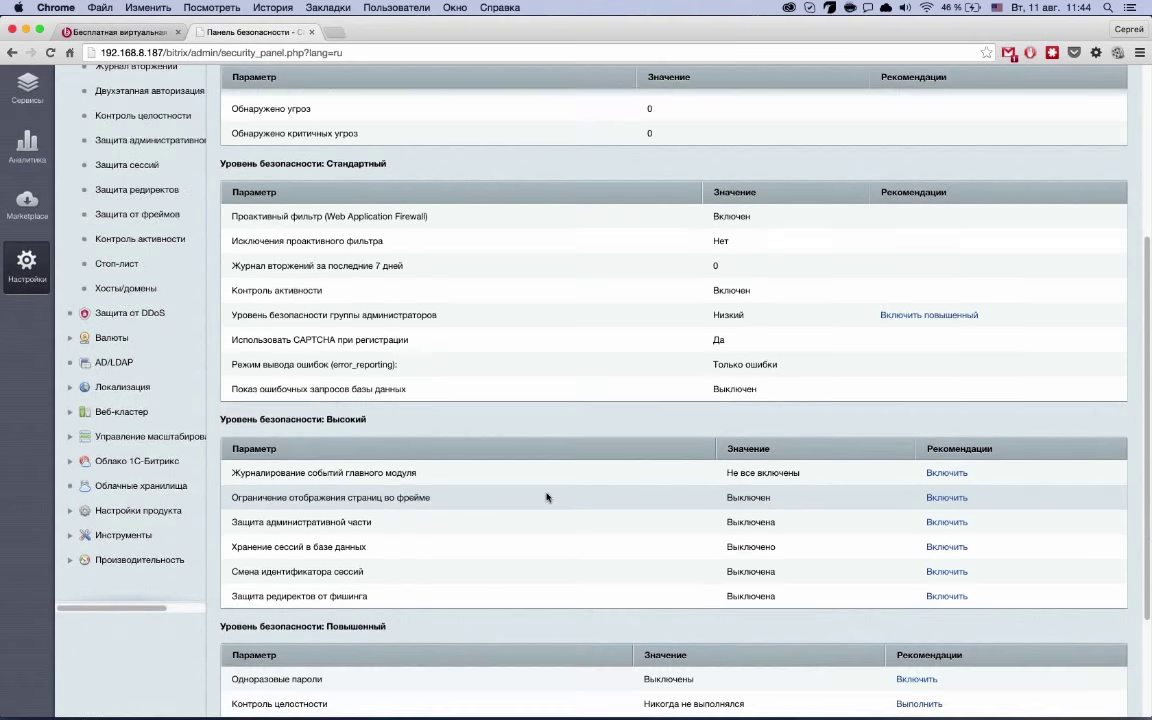
pyautogui.scroll(-1, 558, 483)
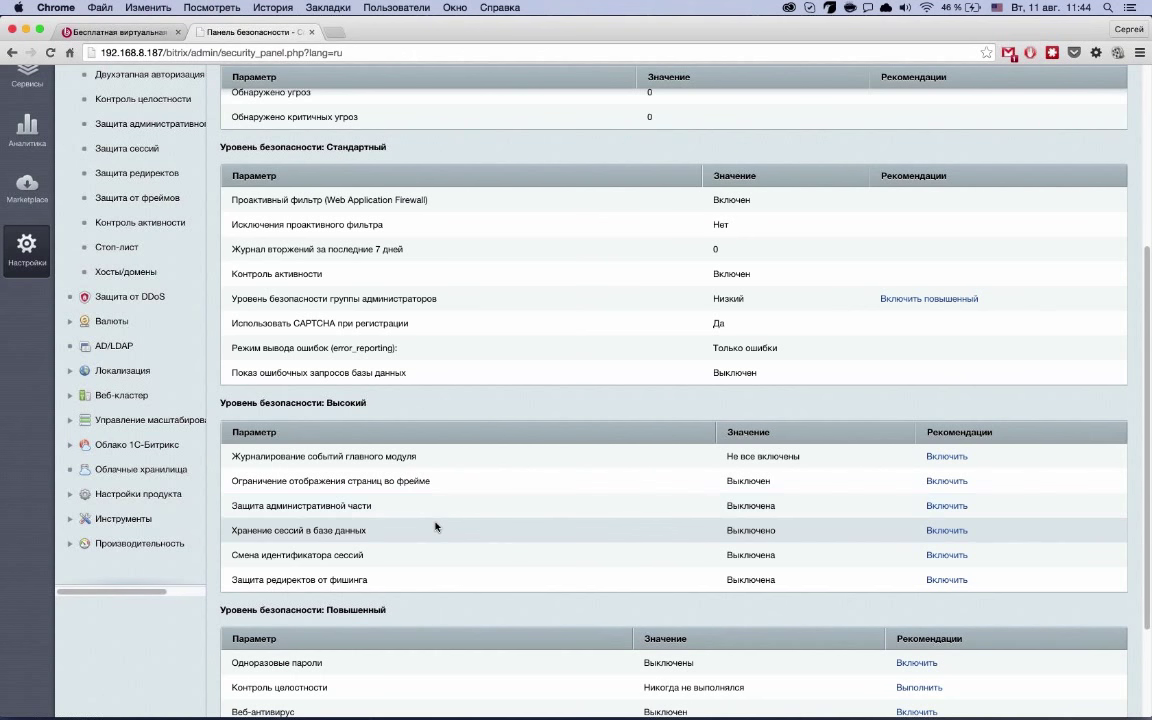
pyautogui.scroll(-3, 452, 551)
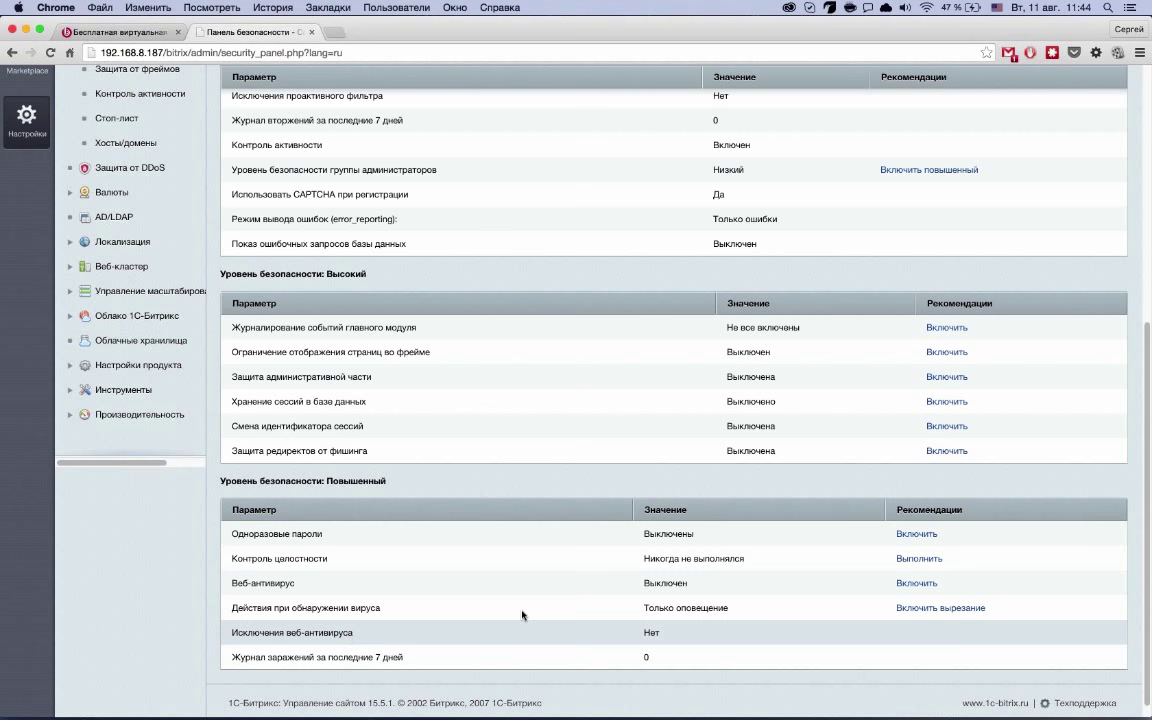
pyautogui.scroll(3, 522, 614)
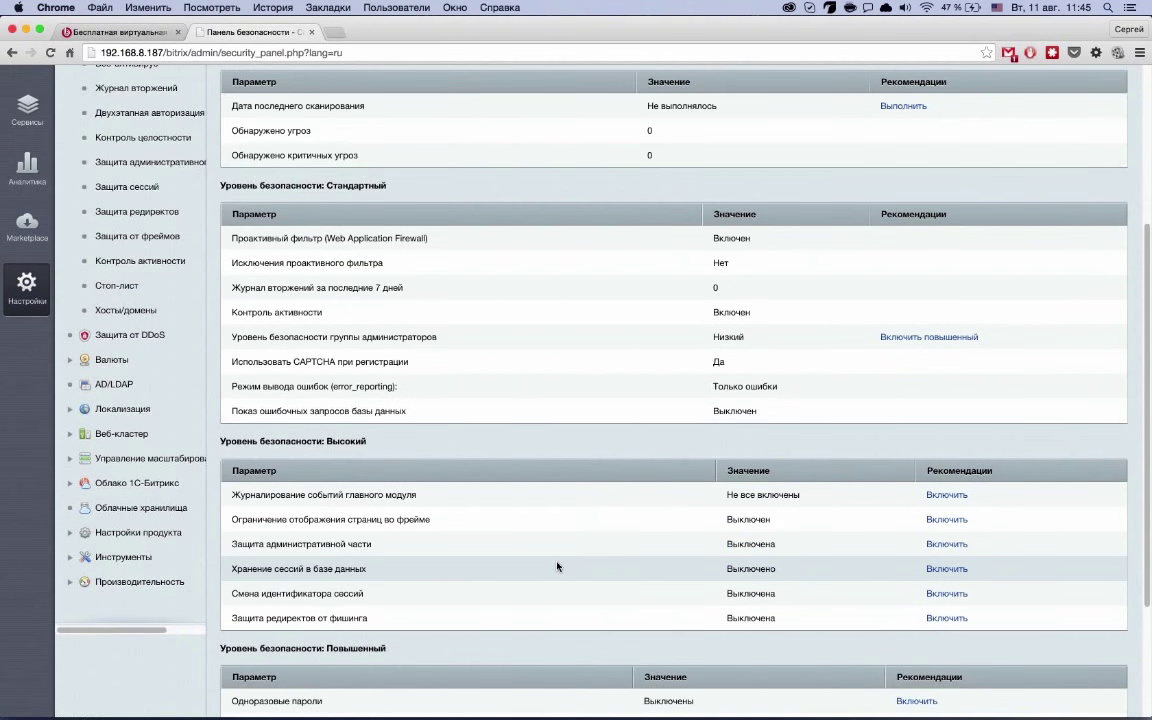
pyautogui.scroll(-3, 557, 567)
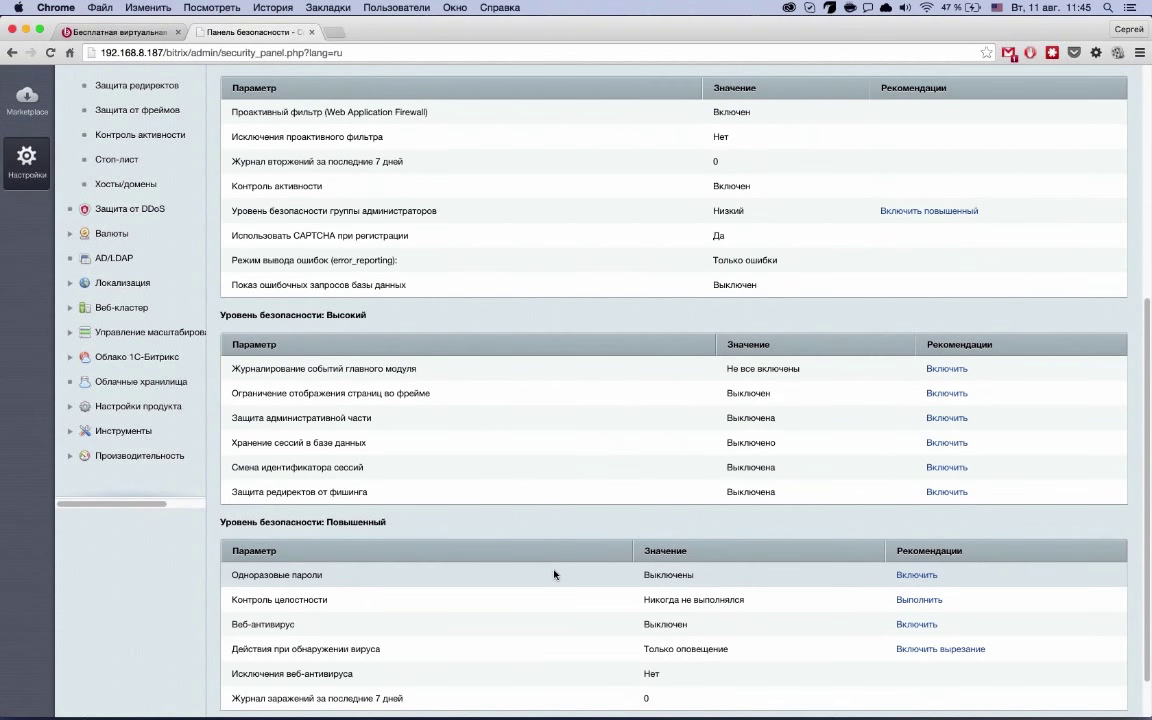
pyautogui.scroll(-1, 560, 562)
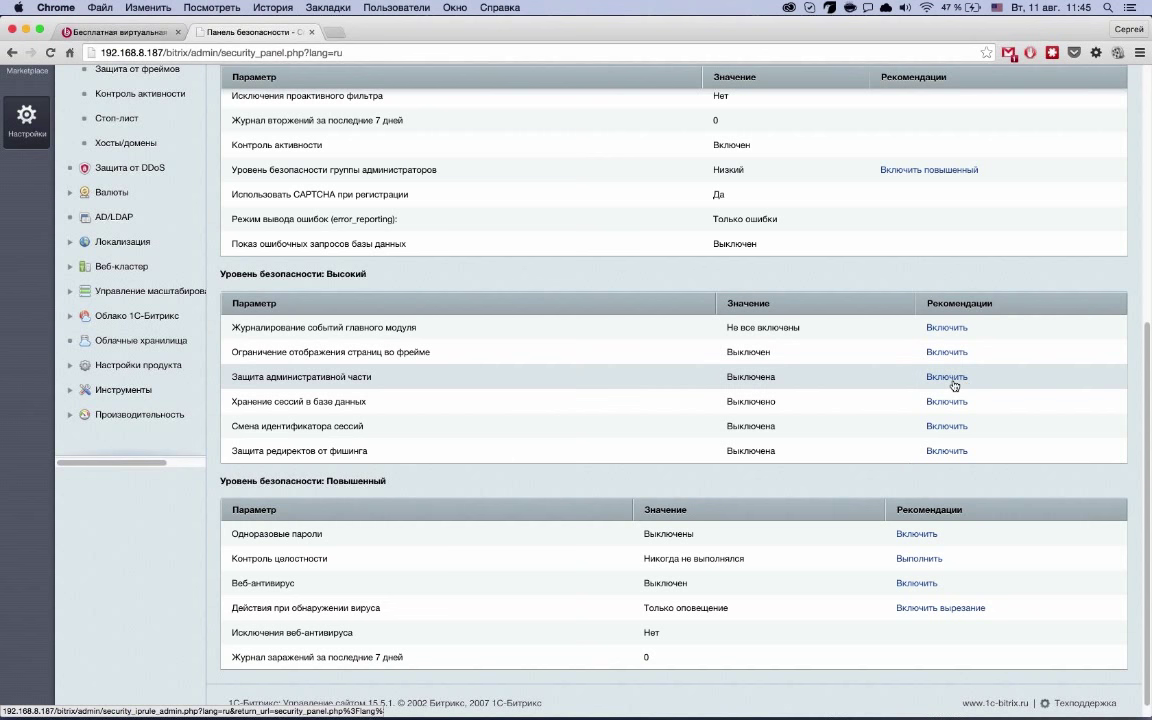
pyautogui.scroll(1, 558, 403)
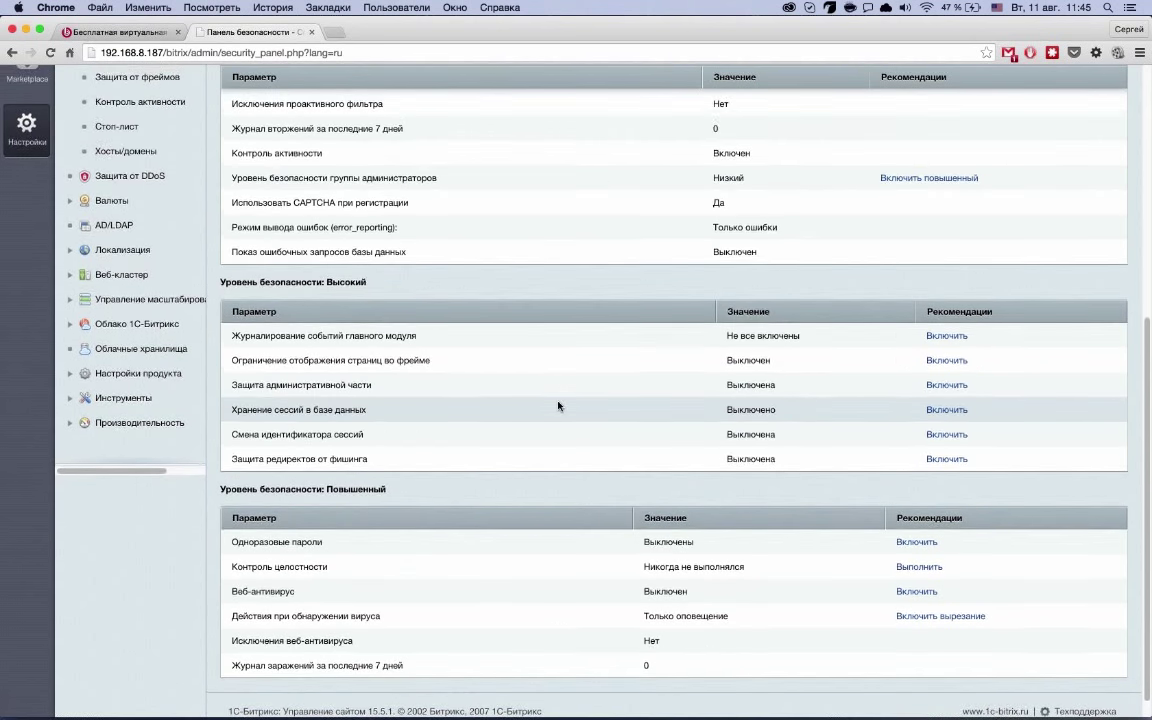
pyautogui.scroll(10, 558, 405)
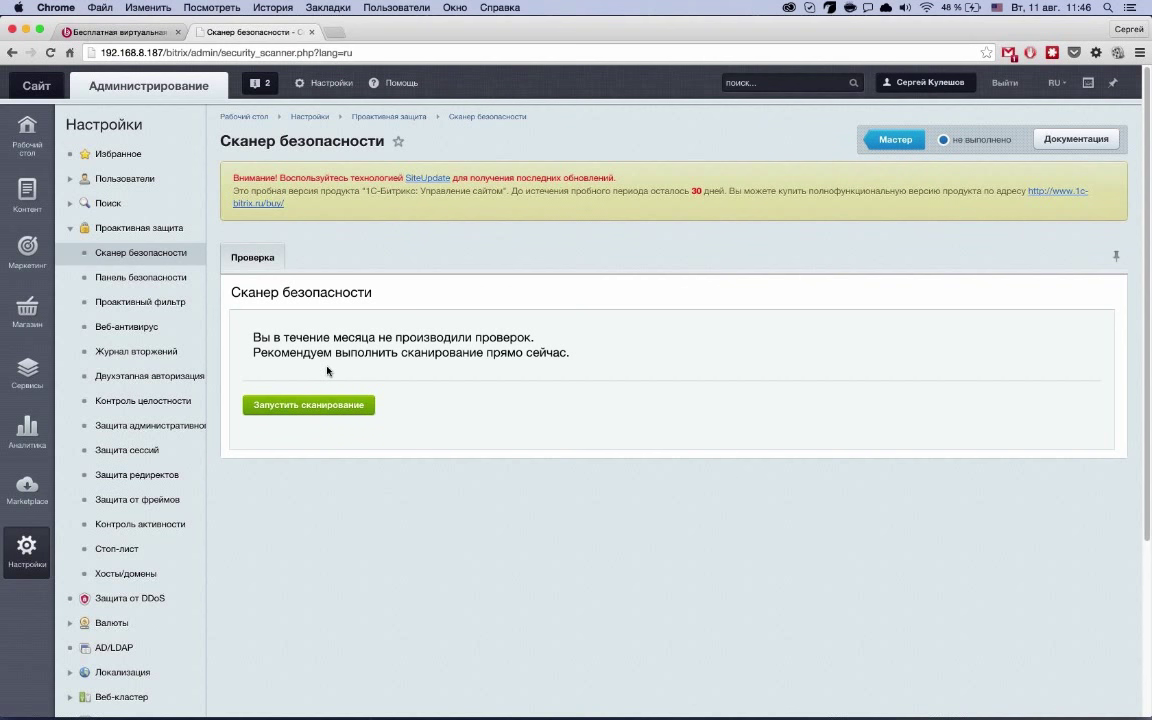
# Run the security scan and review its 8 threats, 5 of them critical.
pyautogui.click(330, 404)
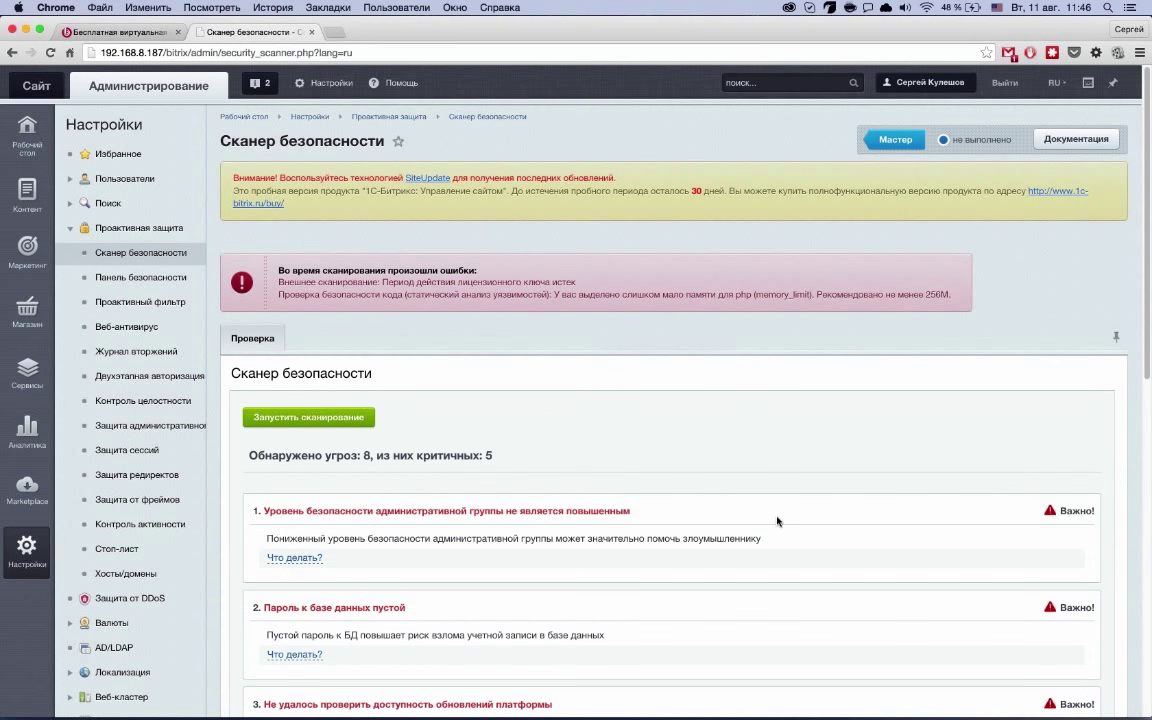
pyautogui.scroll(-5, 777, 521)
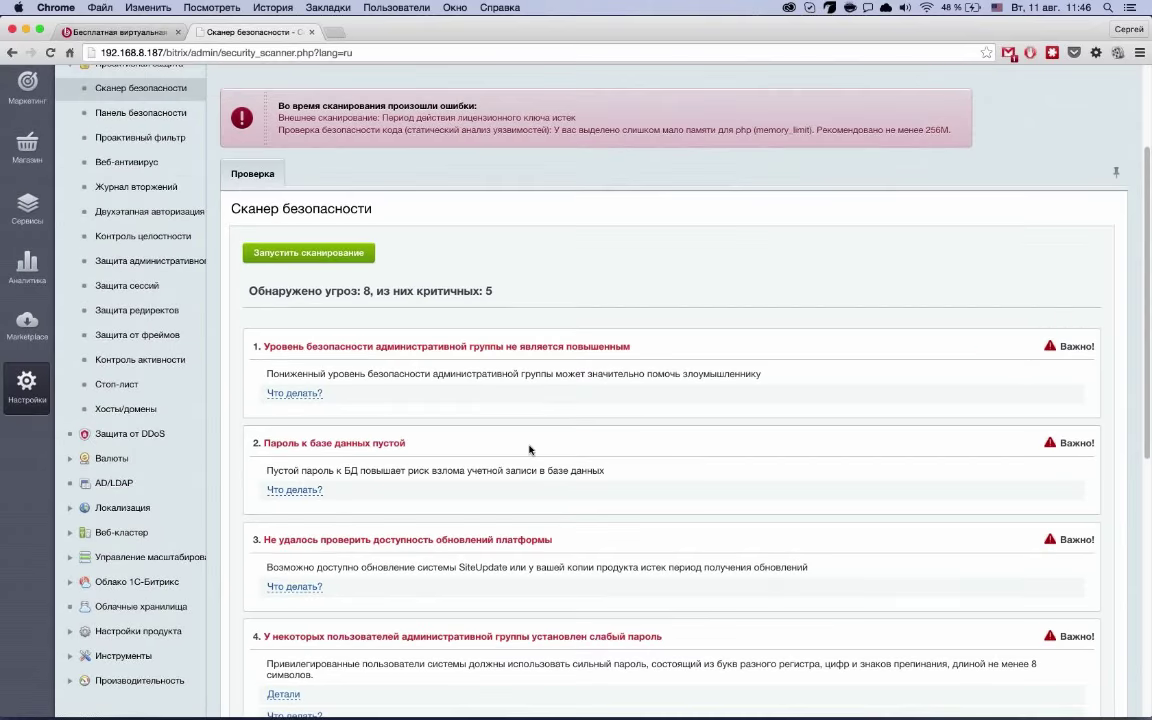
pyautogui.scroll(5, 530, 450)
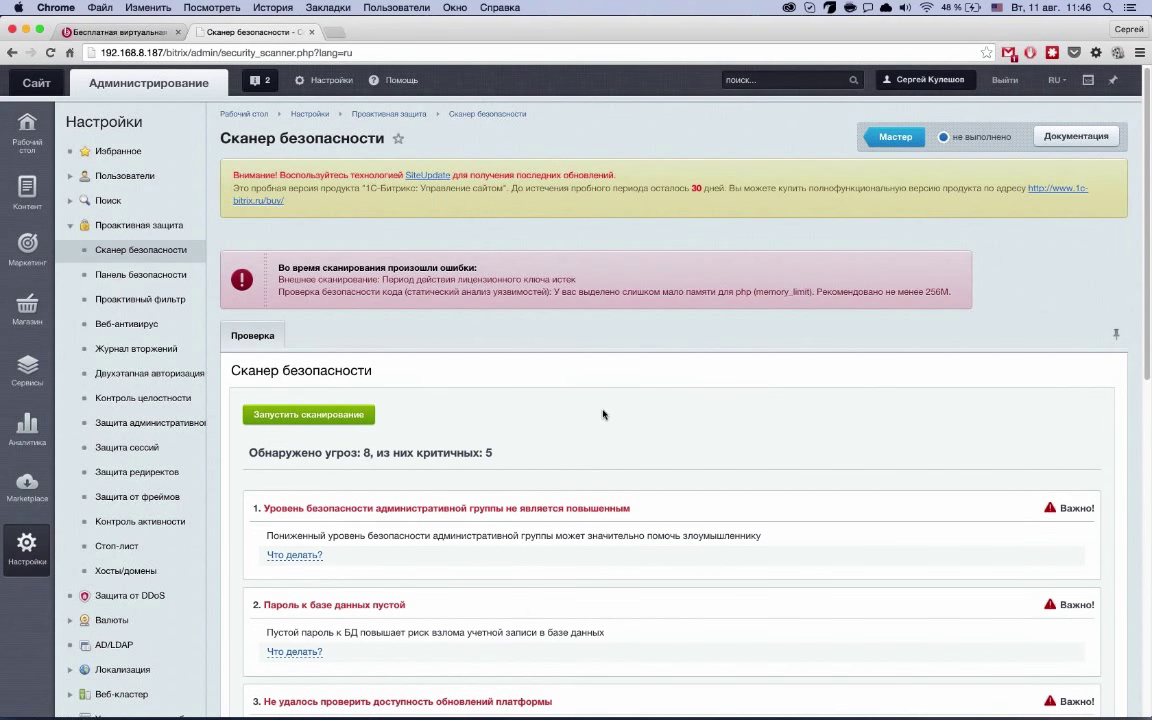
pyautogui.scroll(-3, 603, 414)
pyautogui.scroll(-2, 603, 411)
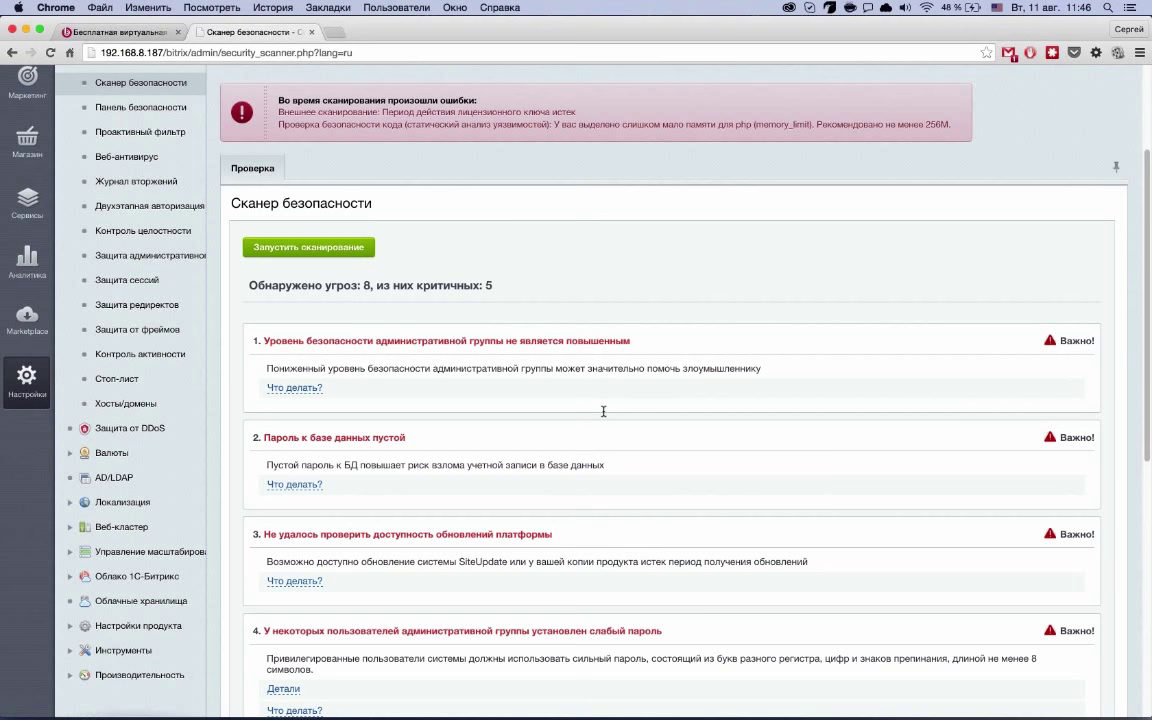
pyautogui.moveTo(437, 368); pyautogui.dragTo(590, 420)
pyautogui.scroll(-9, 590, 420)
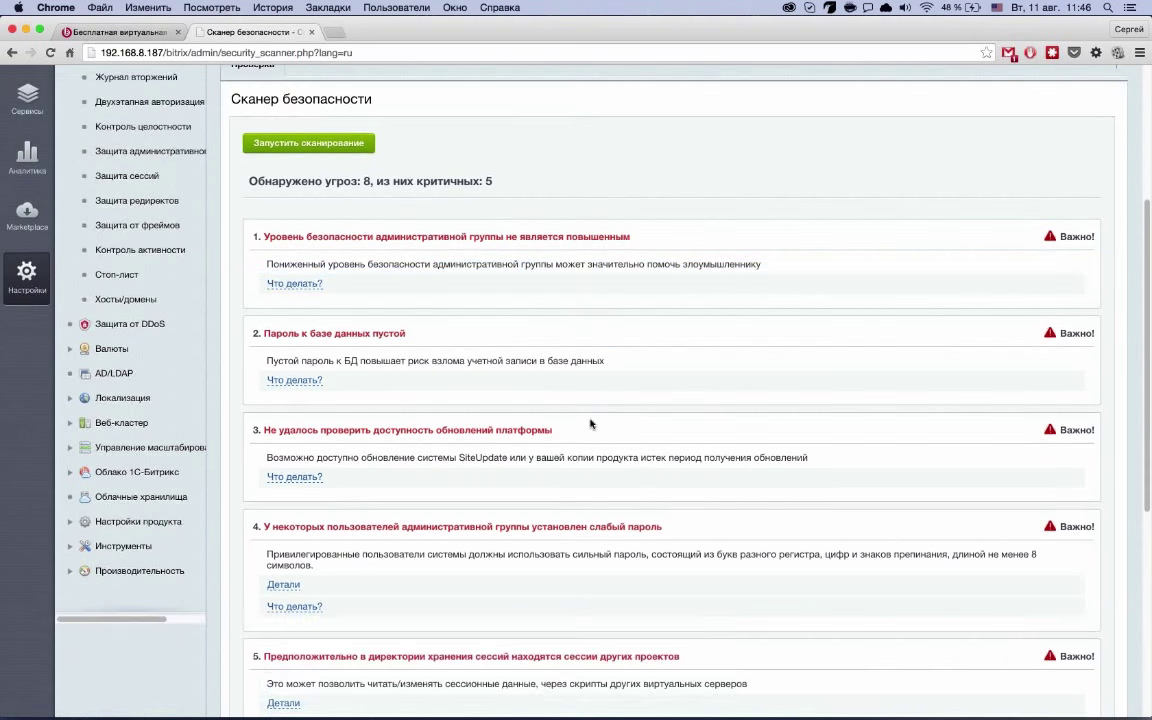
pyautogui.scroll(-3, 453, 489)
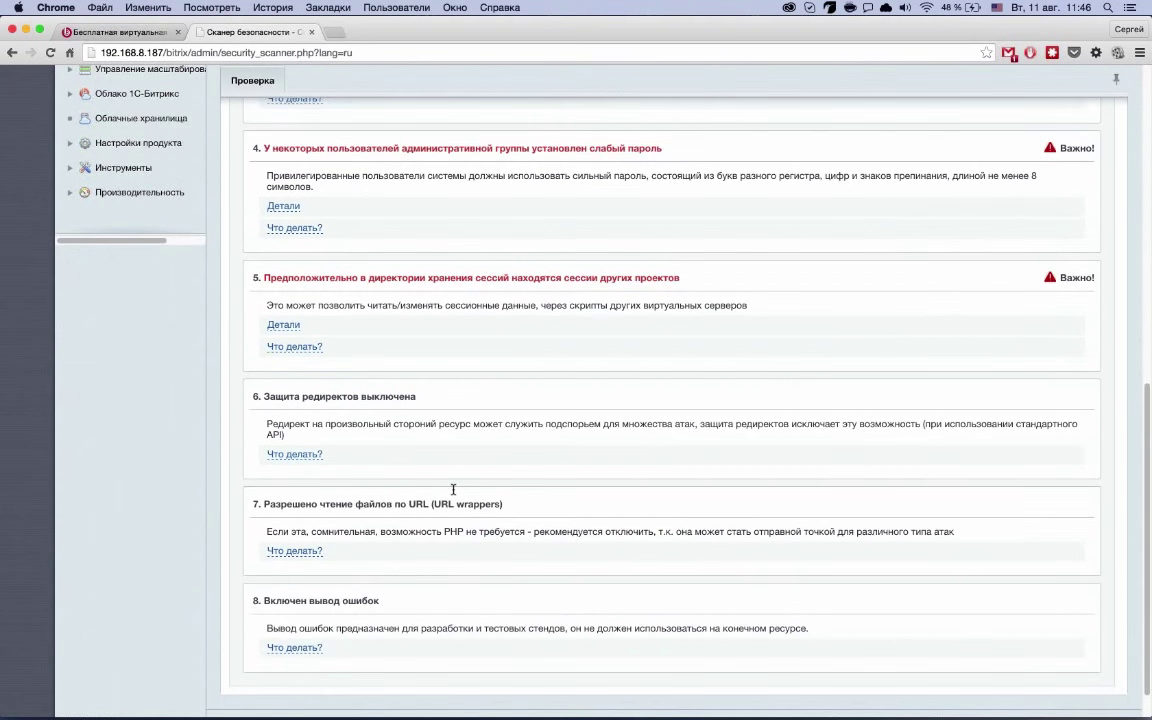
pyautogui.scroll(17, 465, 480)
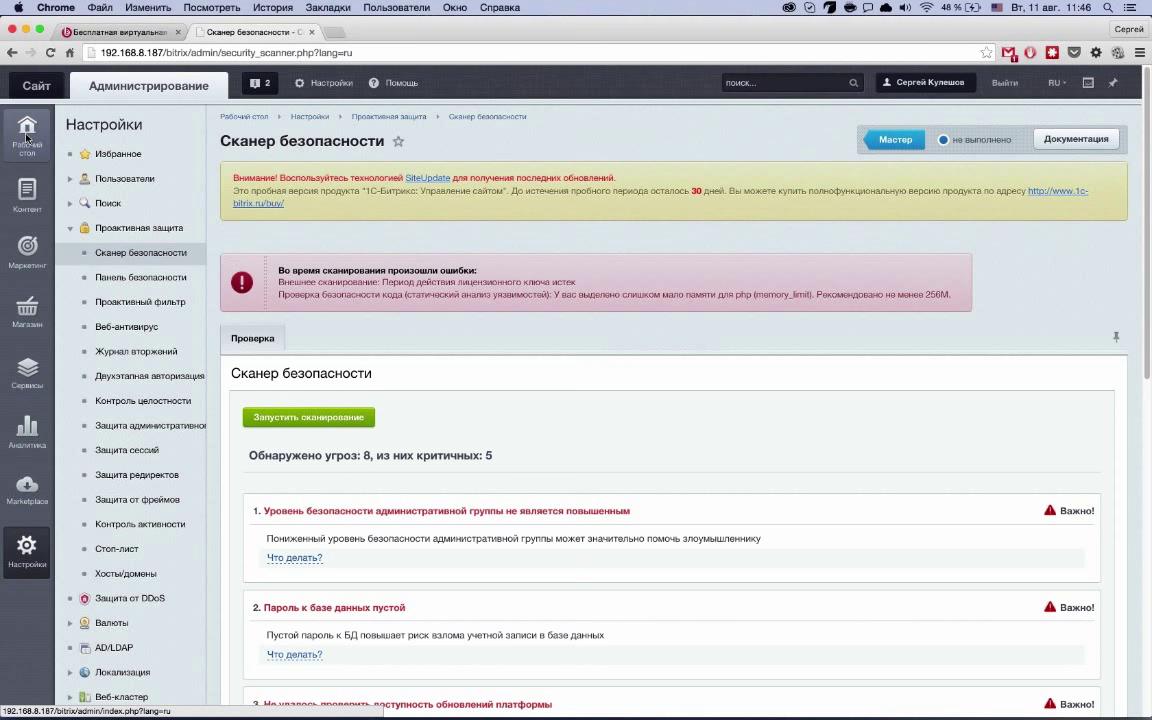
# Return to the Рабочий стол 1 admin desktop.
pyautogui.click(27, 136)
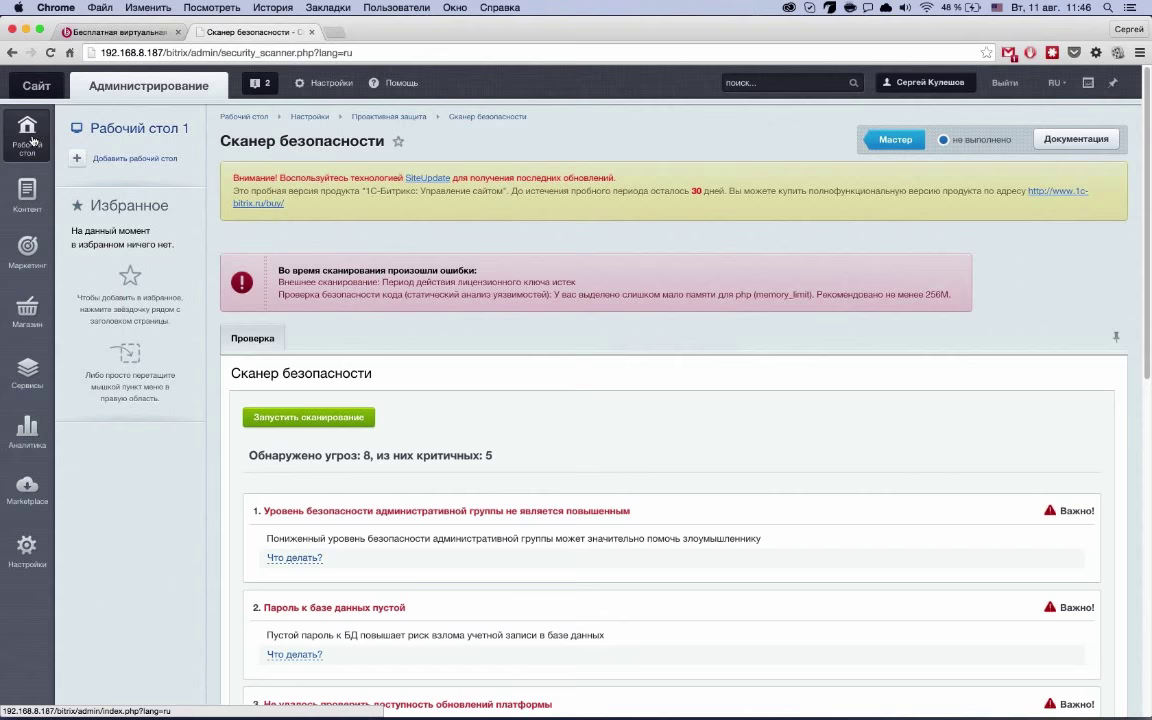
pyautogui.click(33, 142)
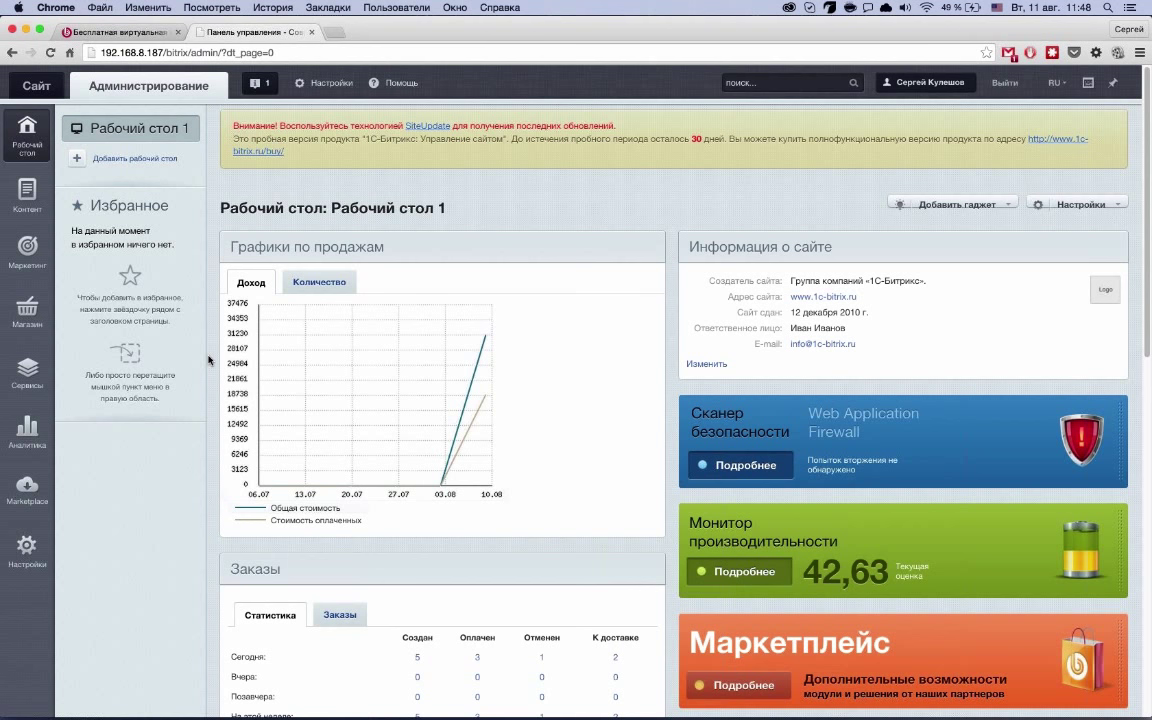
# Go to the Marketplace solutions catalog and browse it.
pyautogui.click(27, 490)
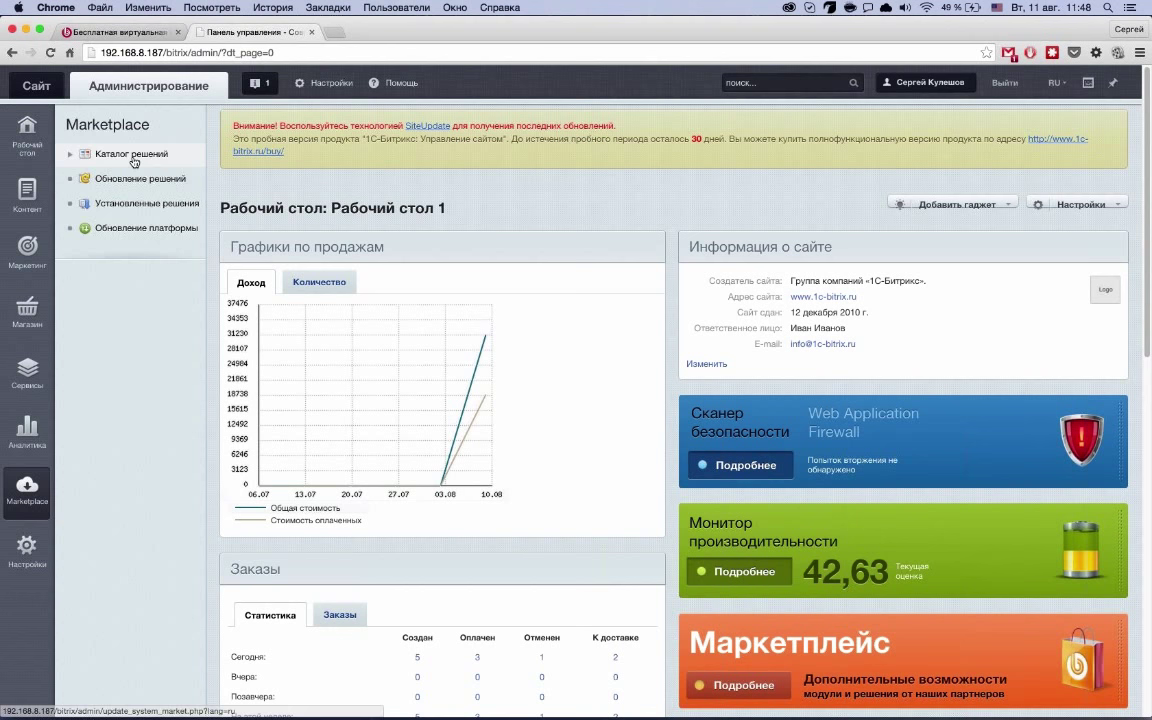
pyautogui.click(133, 158)
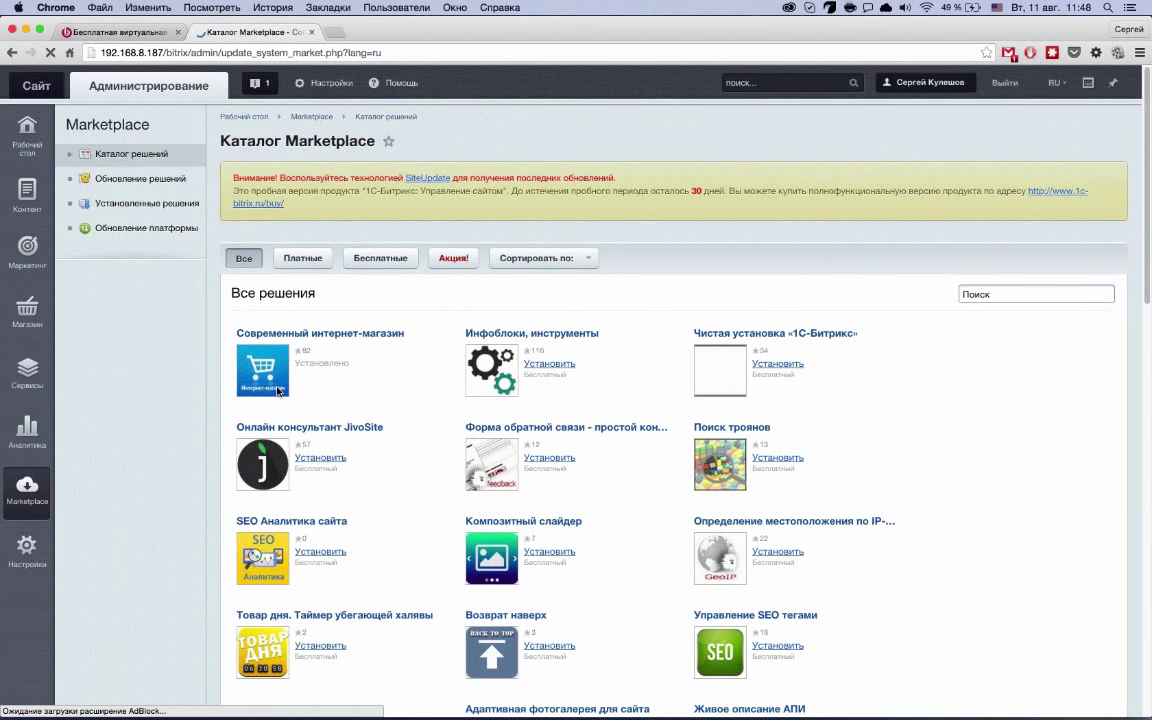
pyautogui.scroll(-3, 279, 391)
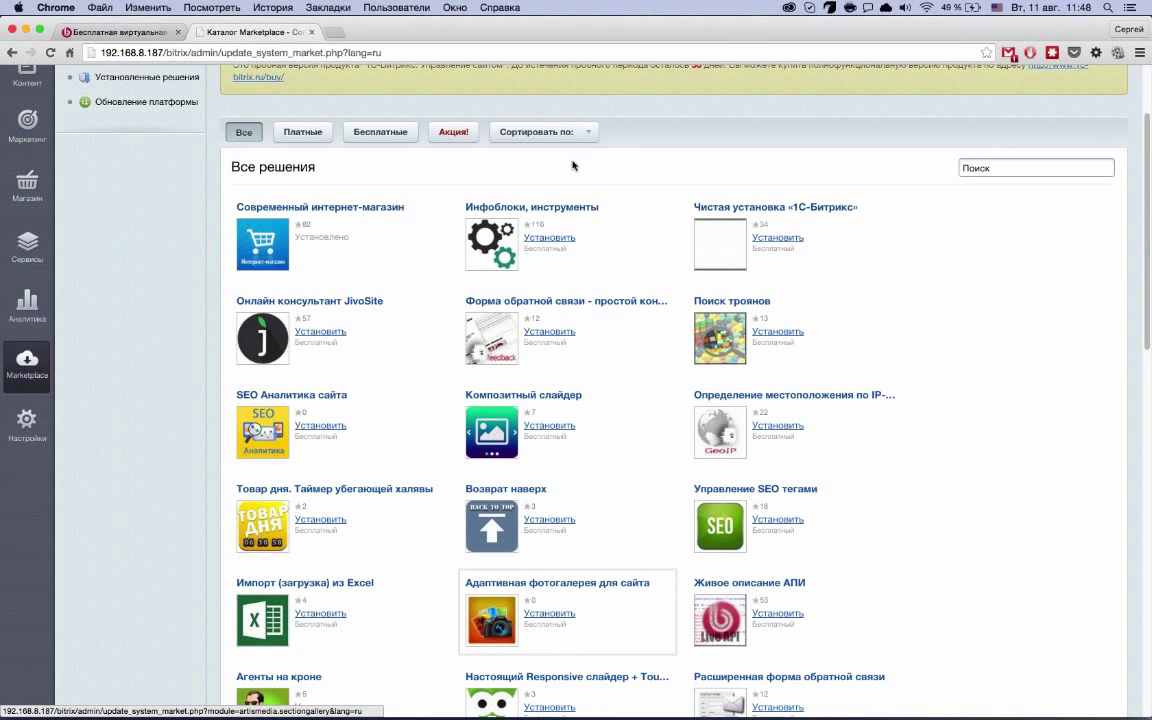
pyautogui.scroll(-6, 869, 213)
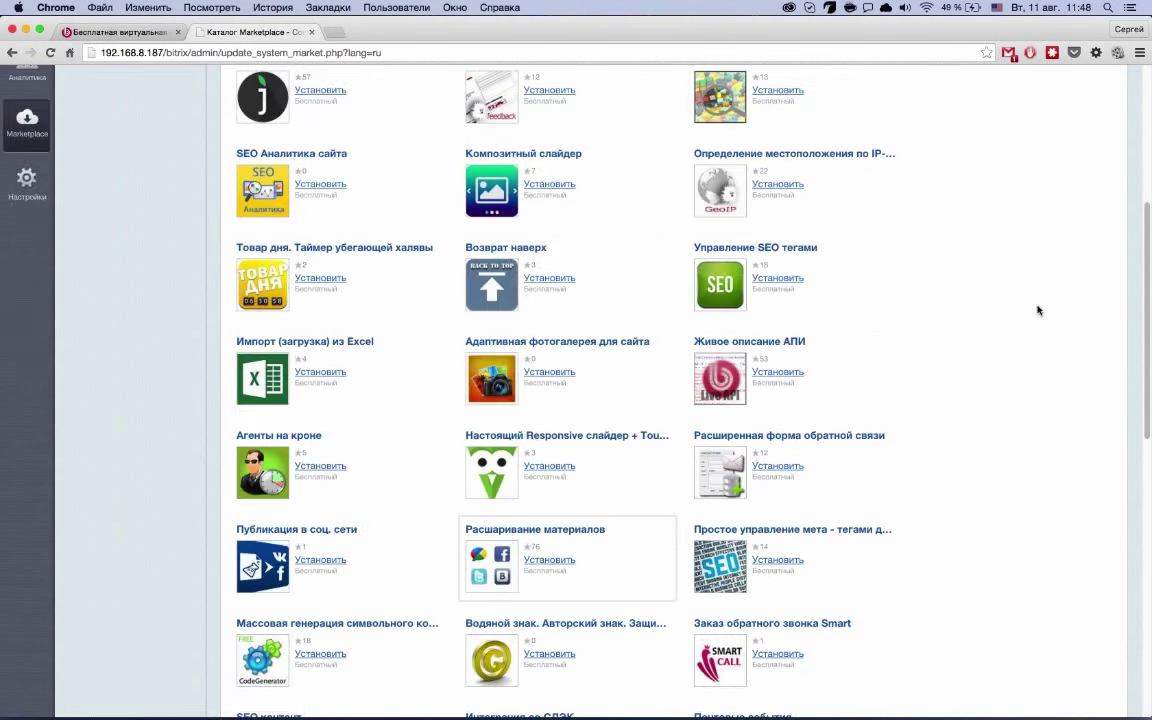
pyautogui.scroll(9, 1036, 309)
# Search the catalog for «магазин» and browse store solutions like Битроник 2 and ELECTRO.
pyautogui.click(1033, 296)
pyautogui.write('магазин')
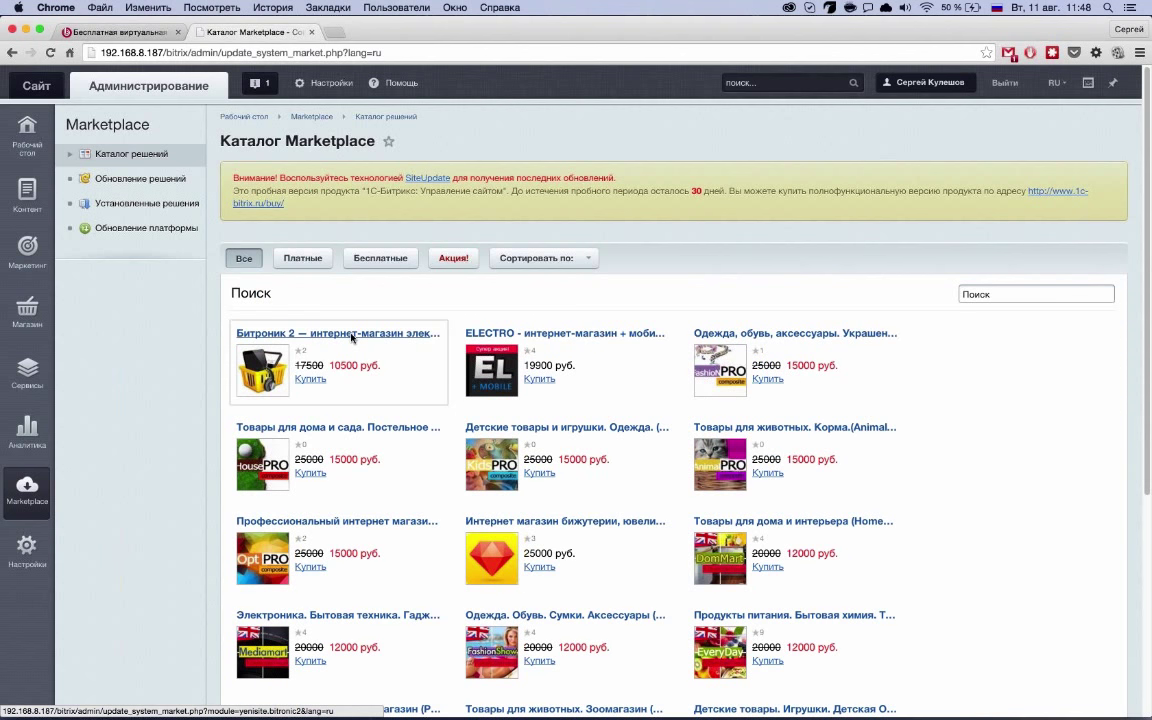
pyautogui.scroll(-5, 360, 350)
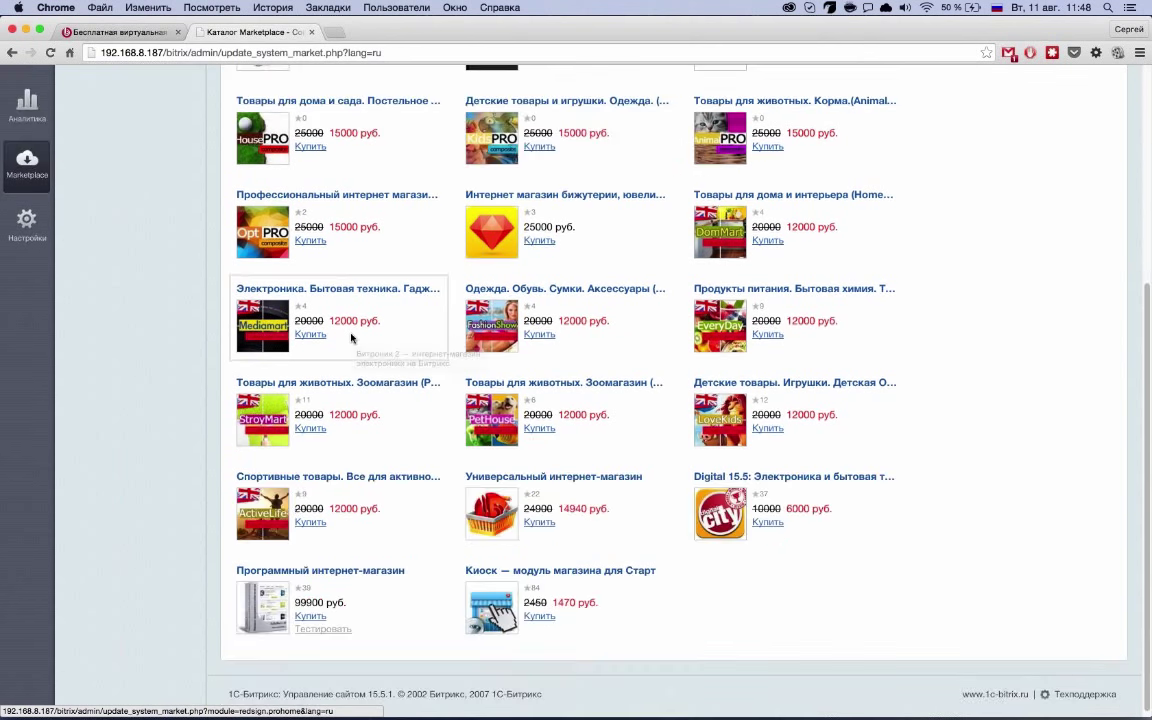
pyautogui.scroll(5, 366, 368)
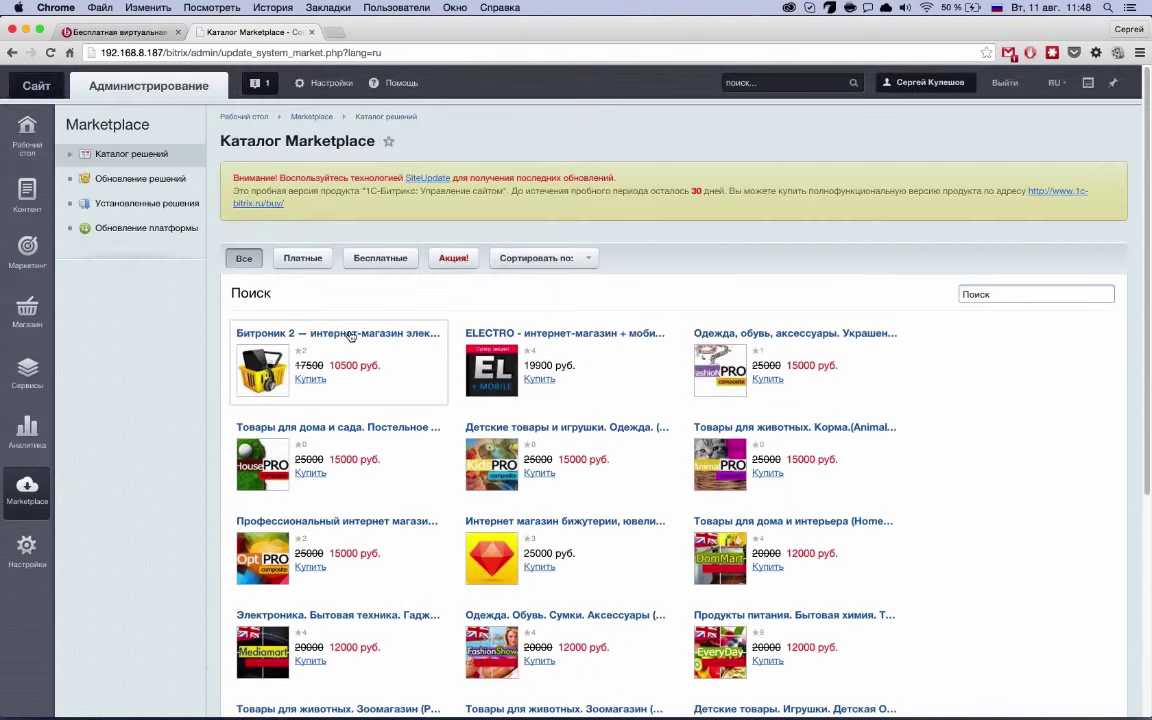
# Review the Bitronic 2 solution's details, then return to the Рабочий стол 1 dashboard.
pyautogui.click(350, 334)
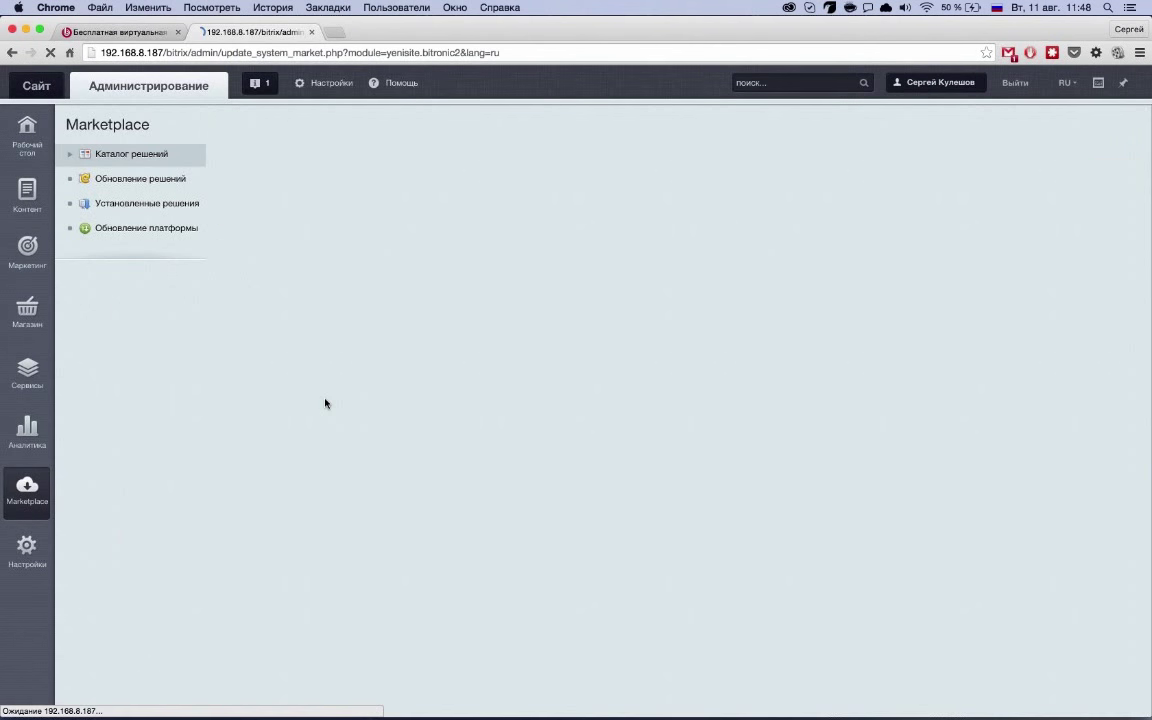
pyautogui.scroll(-1, 759, 325)
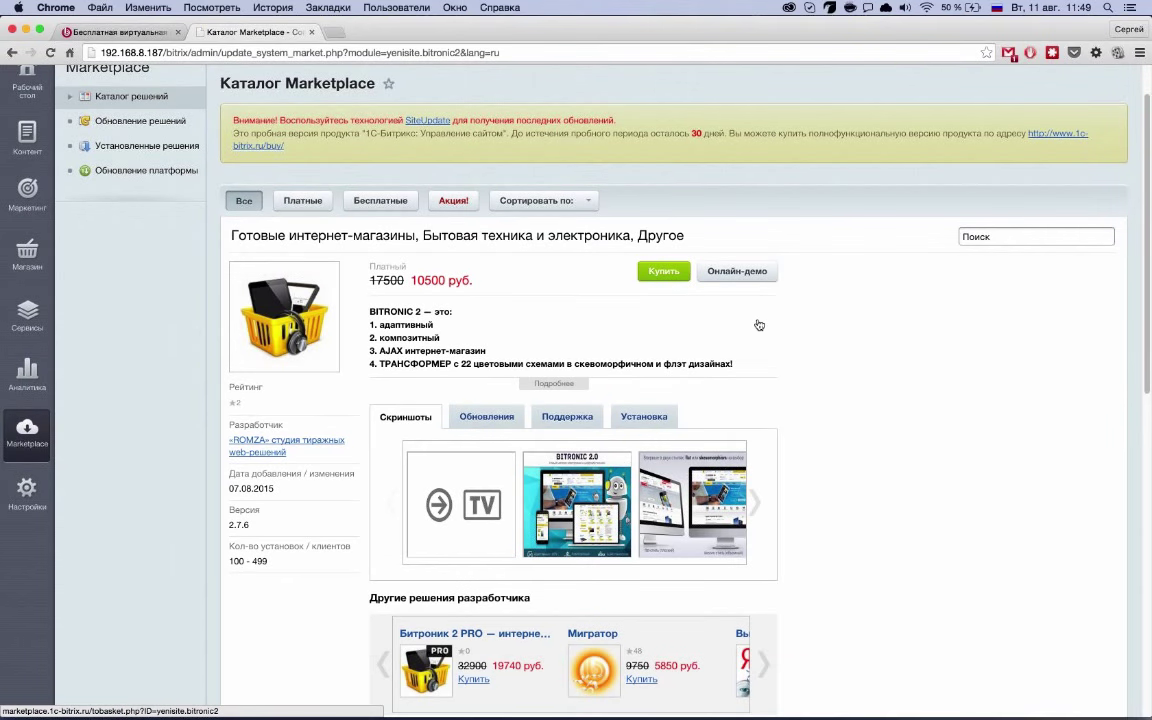
pyautogui.scroll(-3, 850, 450)
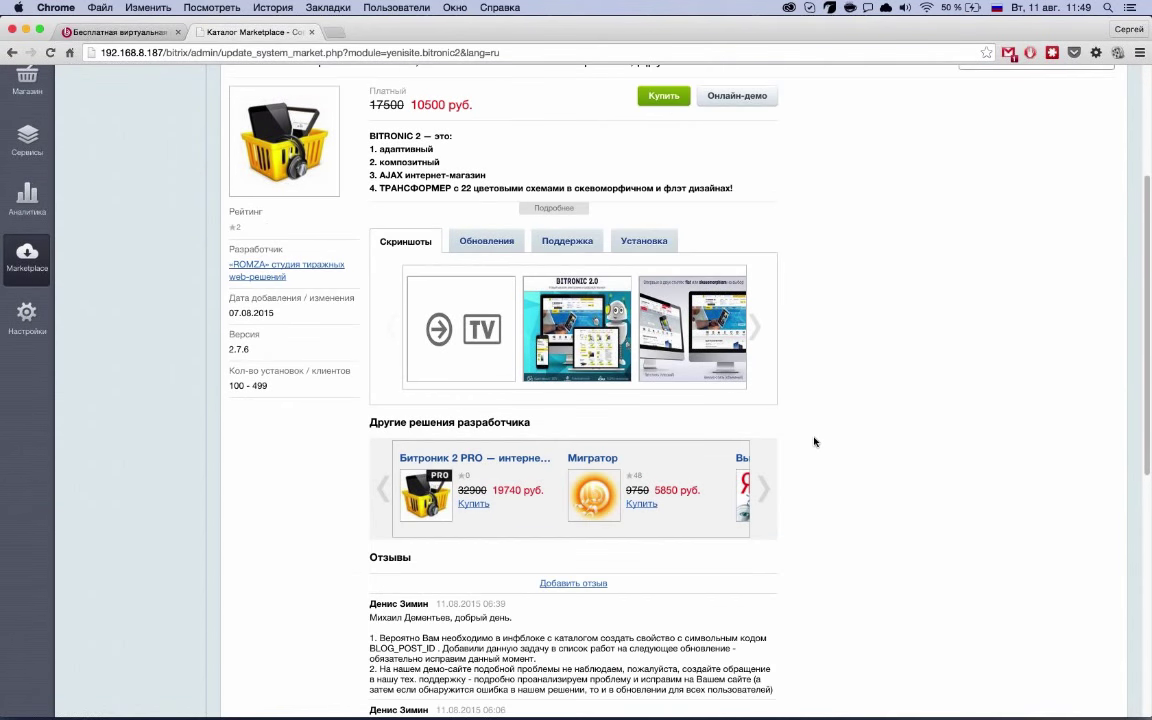
pyautogui.scroll(4, 661, 333)
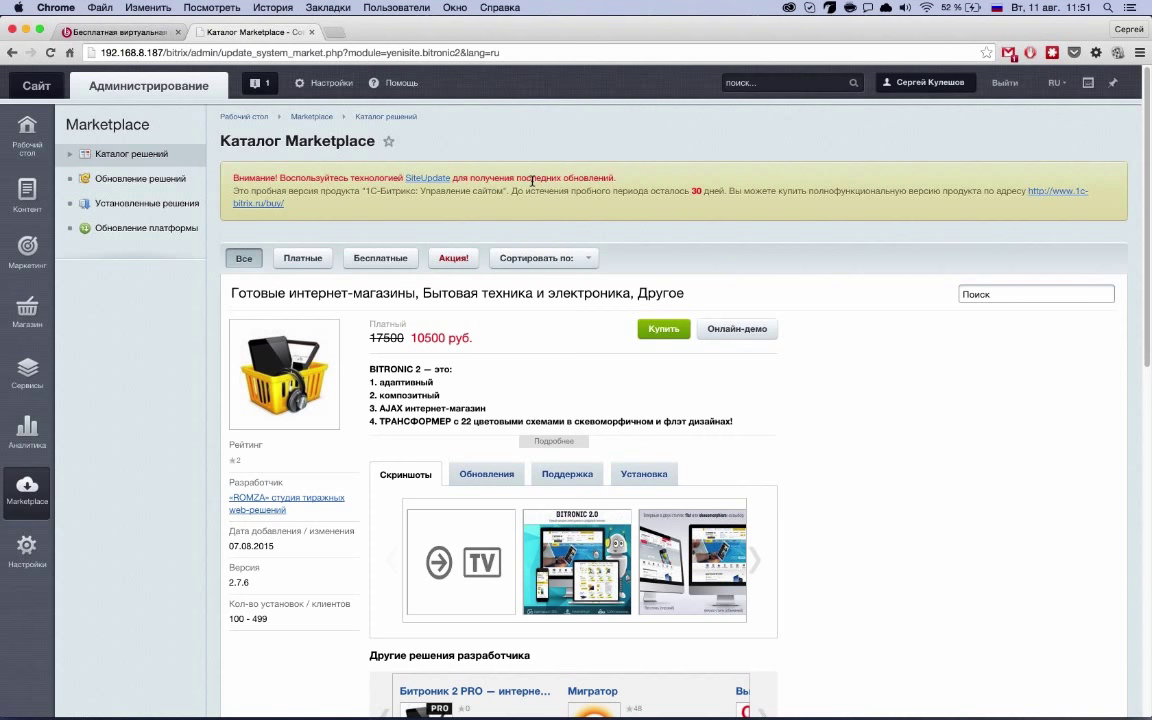
pyautogui.click(125, 179)
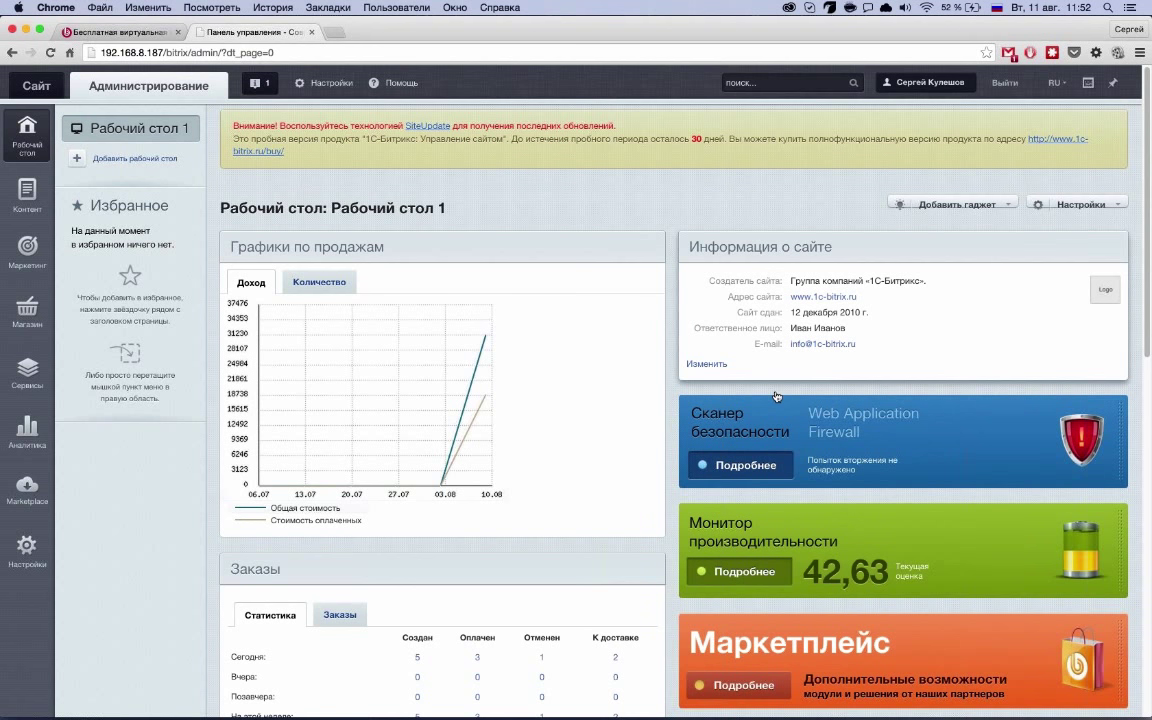
# View the storefront, then go from Магазин > Настройки to Мастер магазина, showing 1% progress.
pyautogui.click(36, 85)
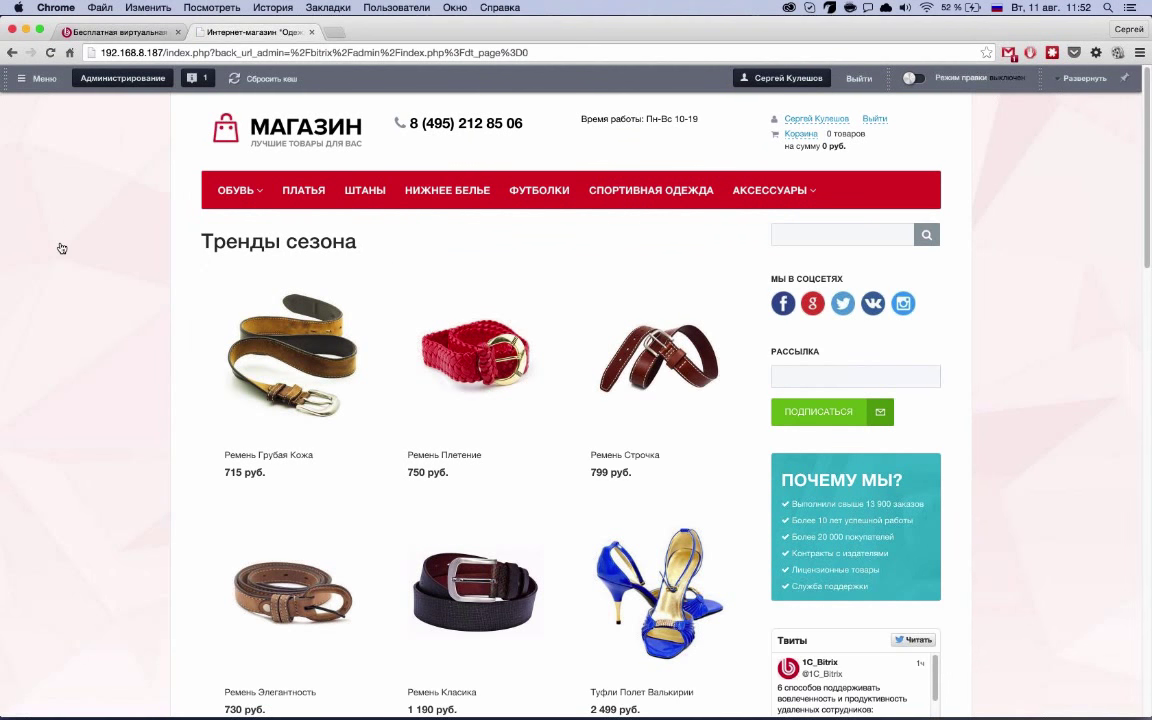
pyautogui.click(123, 78)
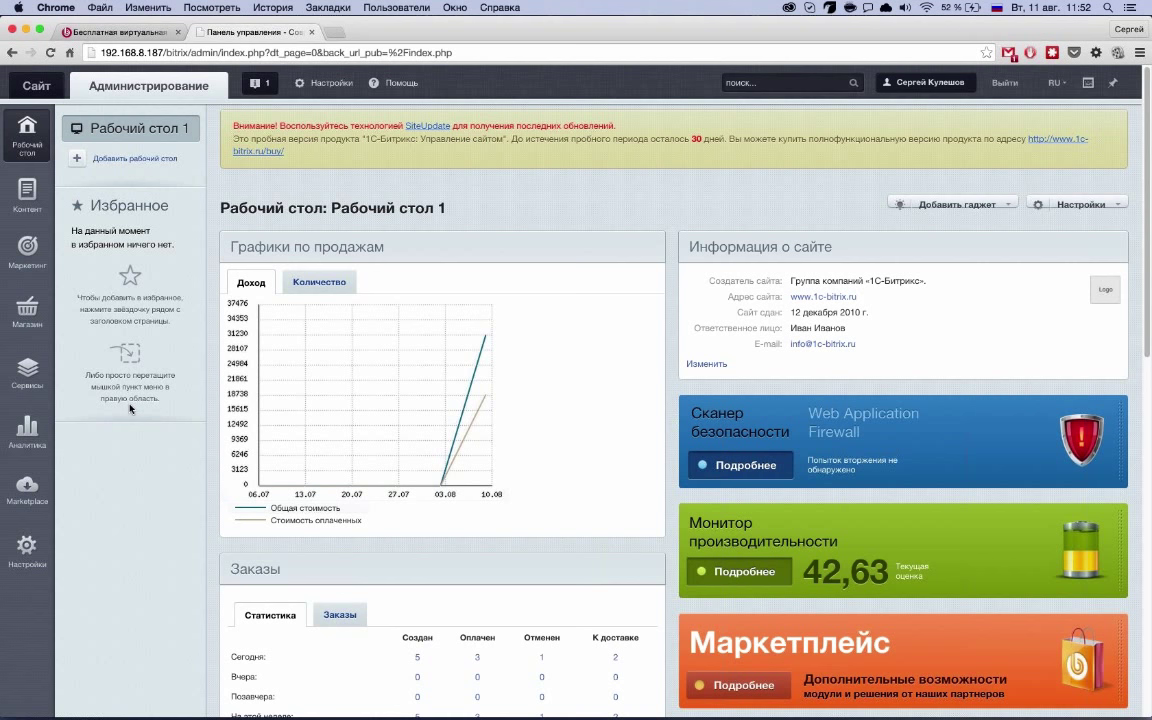
pyautogui.click(36, 320)
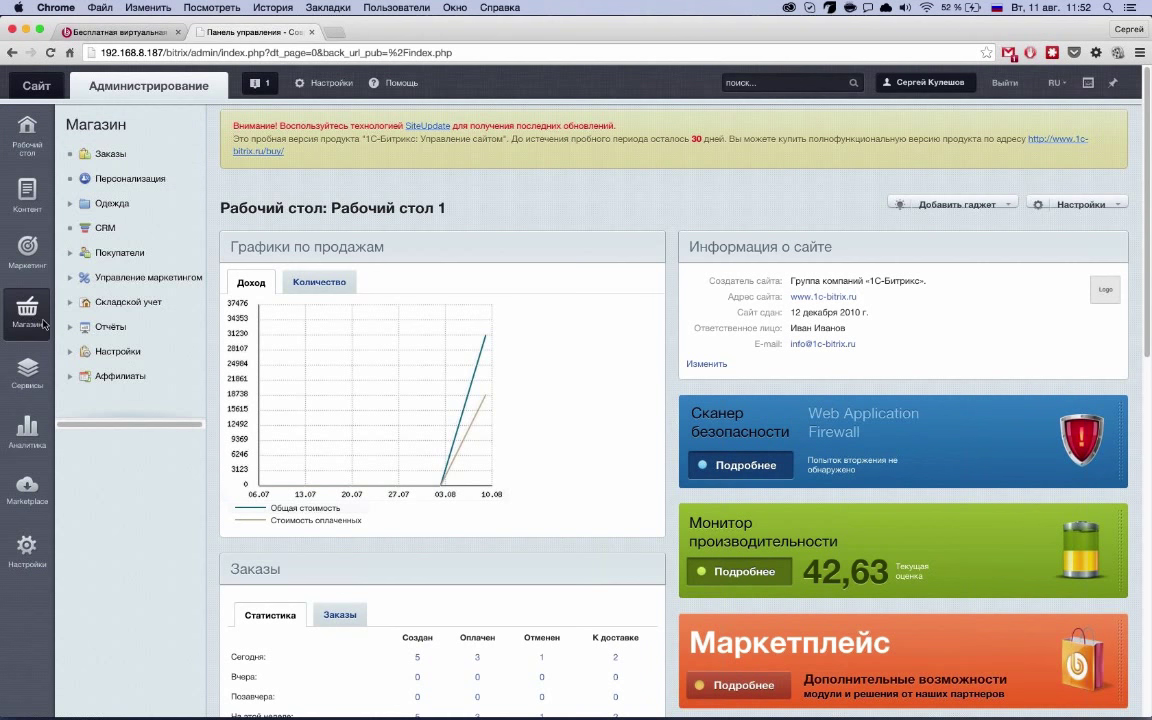
pyautogui.click(70, 352)
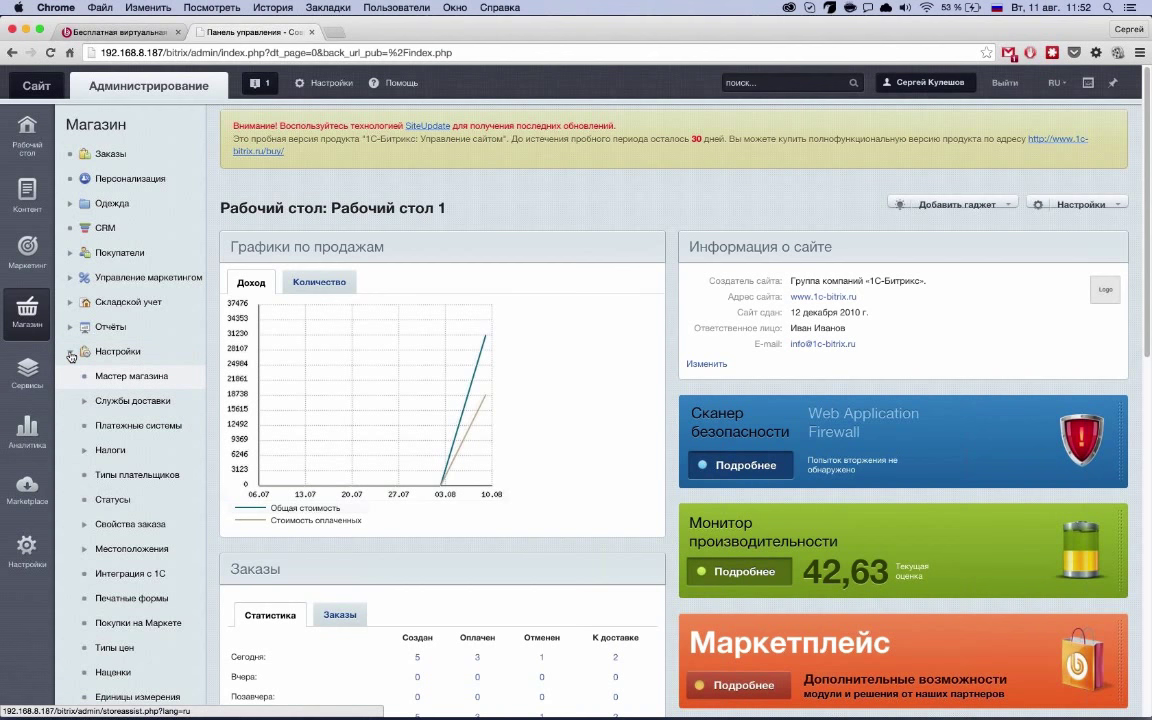
pyautogui.click(71, 356)
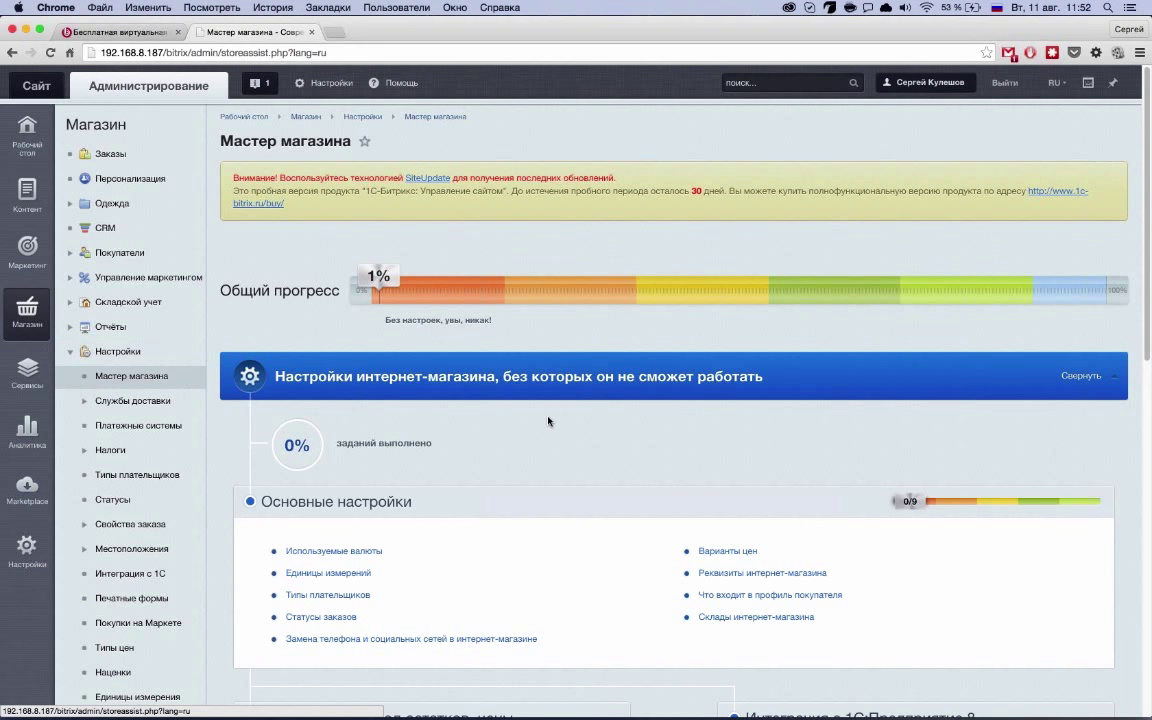
# Scroll the store wizard and open the Используемые валюты currencies list.
pyautogui.scroll(-5, 568, 420)
pyautogui.scroll(-8, 568, 420)
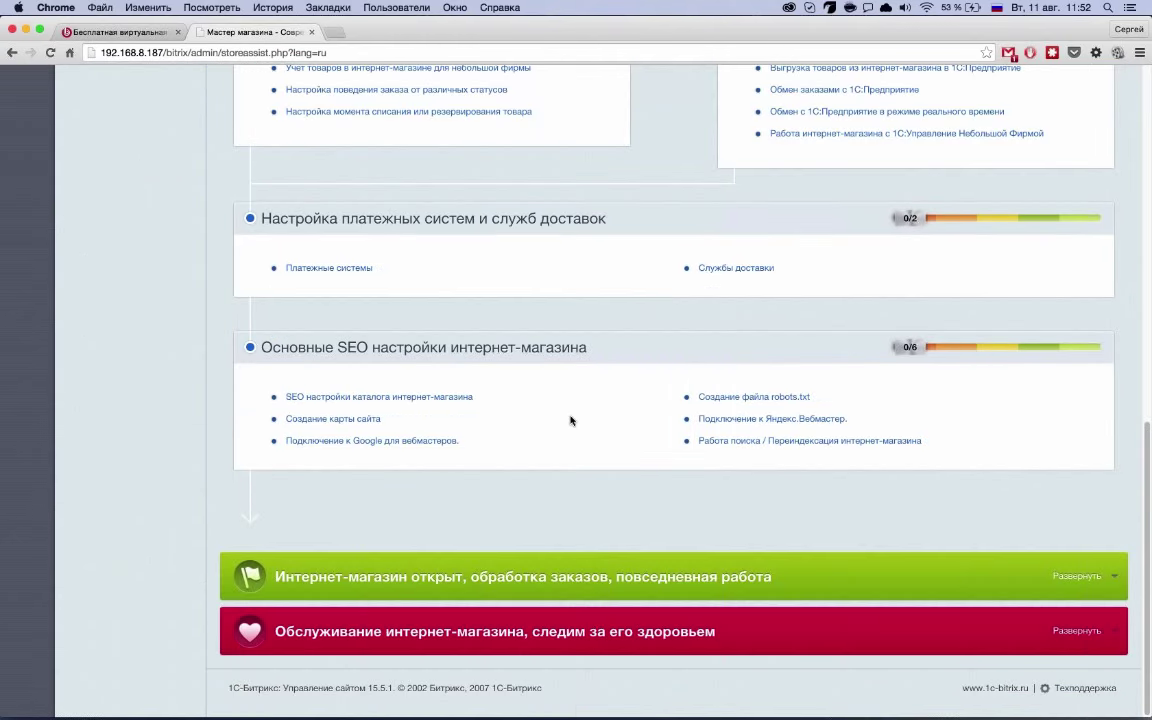
pyautogui.scroll(12, 569, 418)
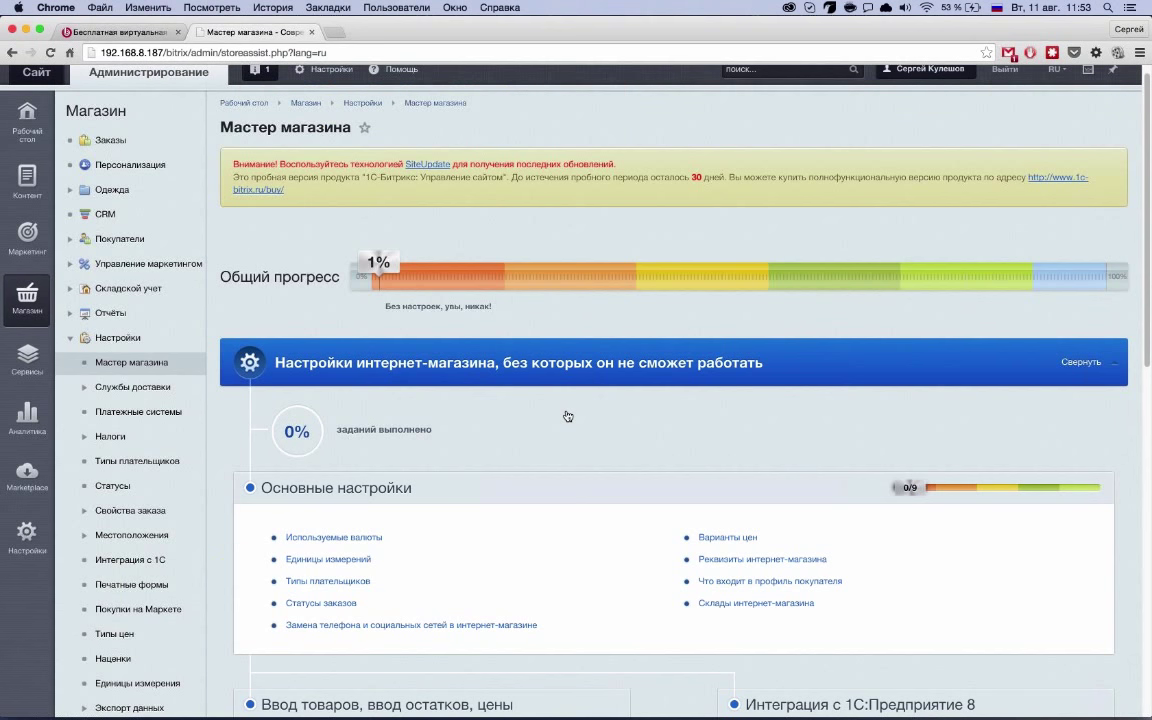
pyautogui.scroll(-2, 566, 410)
pyautogui.scroll(1, 566, 405)
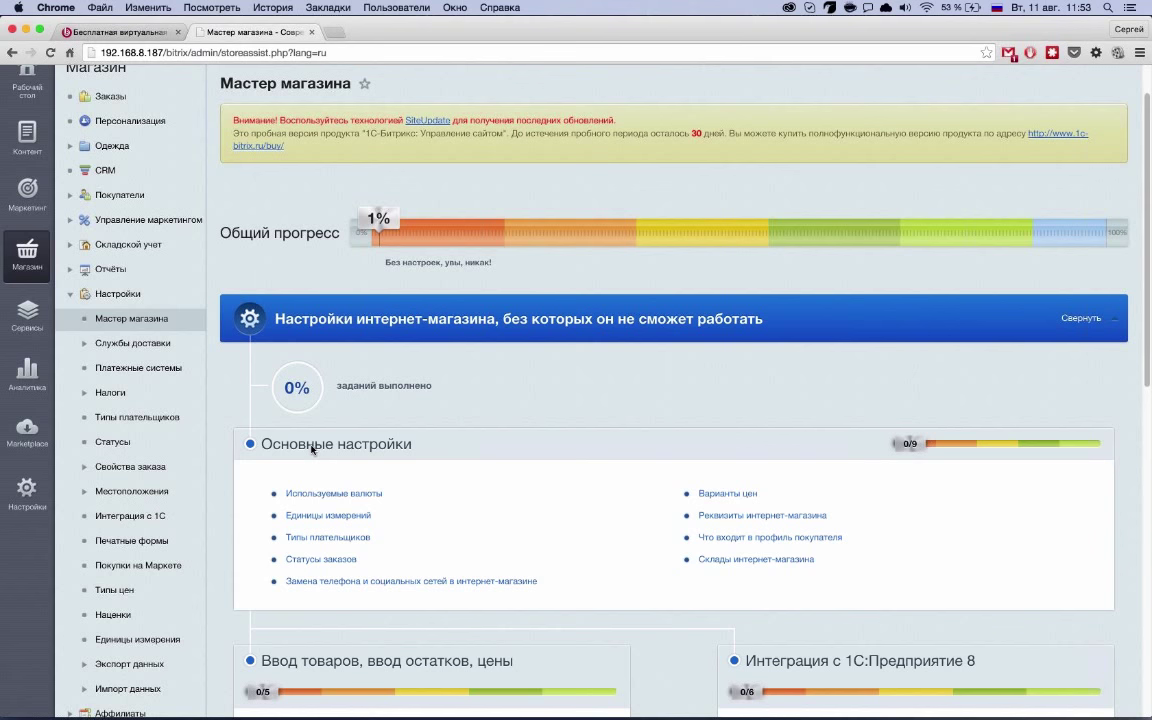
pyautogui.click(370, 494)
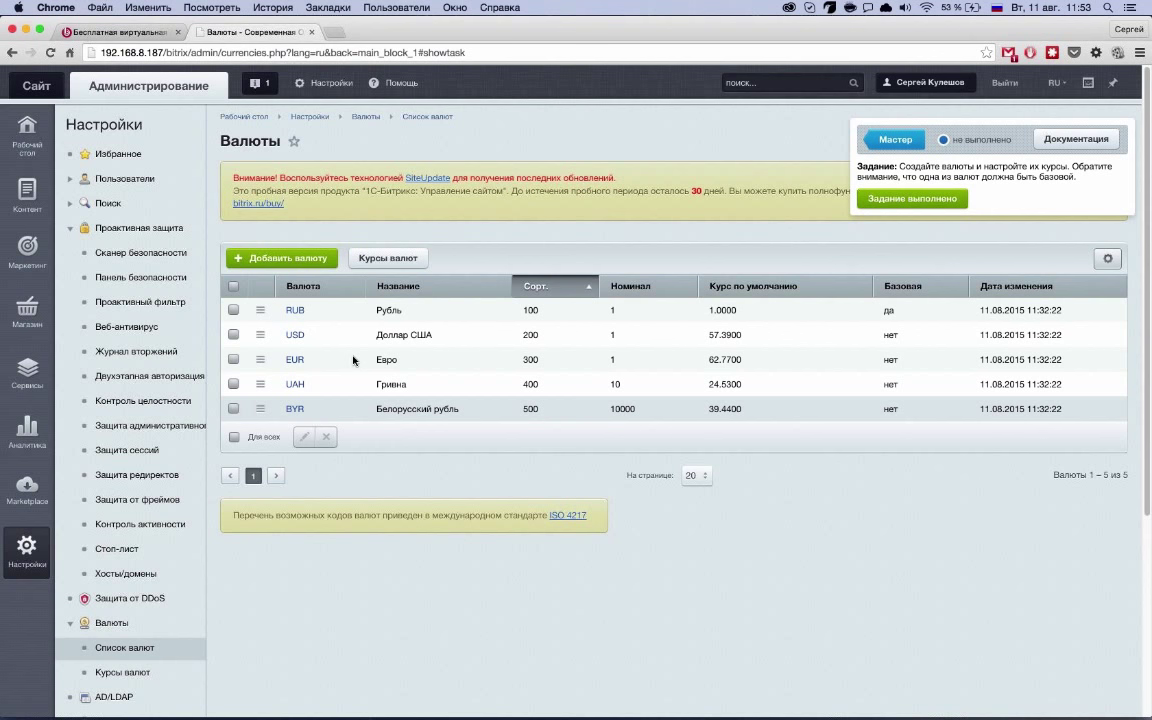
# Tick the USD, EUR, UAH and BYR rows, cancel the apply-to-all prompt, then untick them.
pyautogui.click(233, 335)
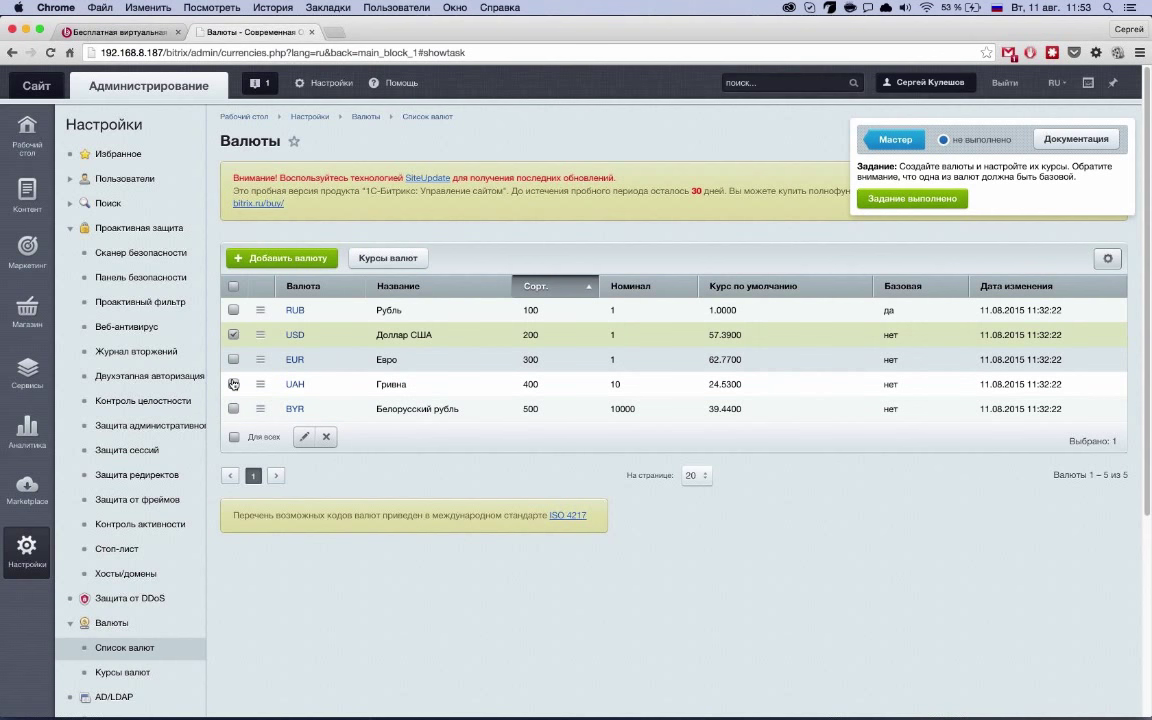
pyautogui.keyDown('shift'); pyautogui.click(233, 384); pyautogui.keyUp('shift')
pyautogui.click(233, 409)
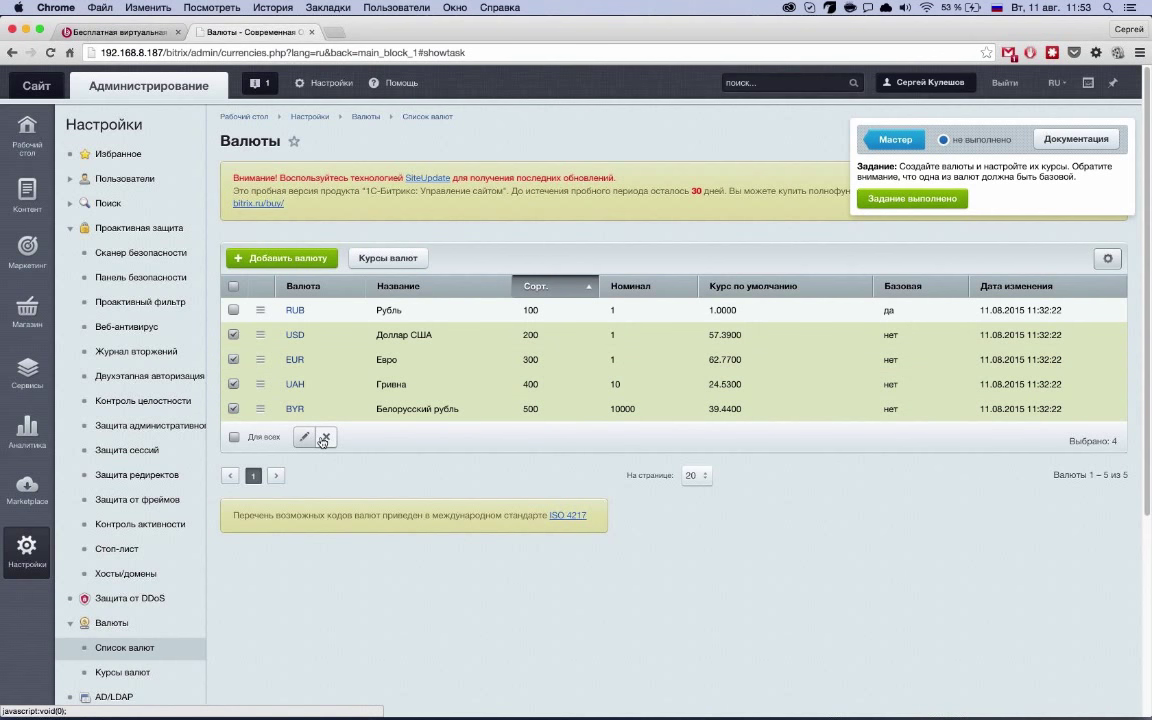
pyautogui.click(236, 437)
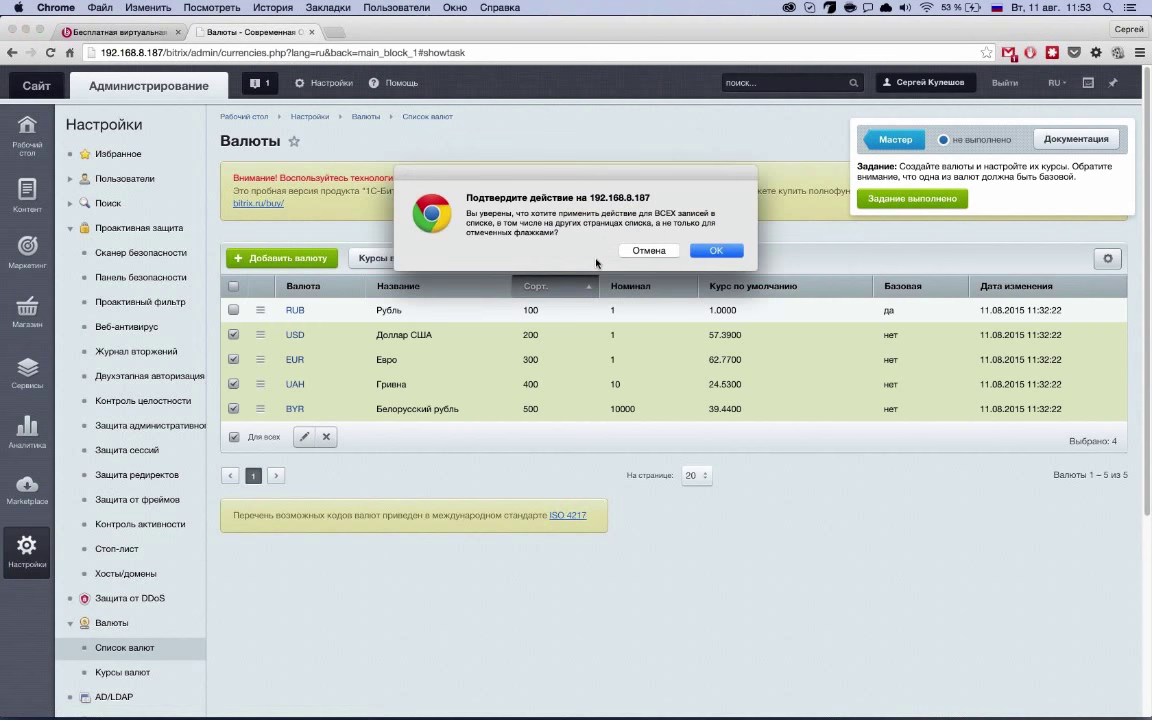
pyautogui.click(649, 251)
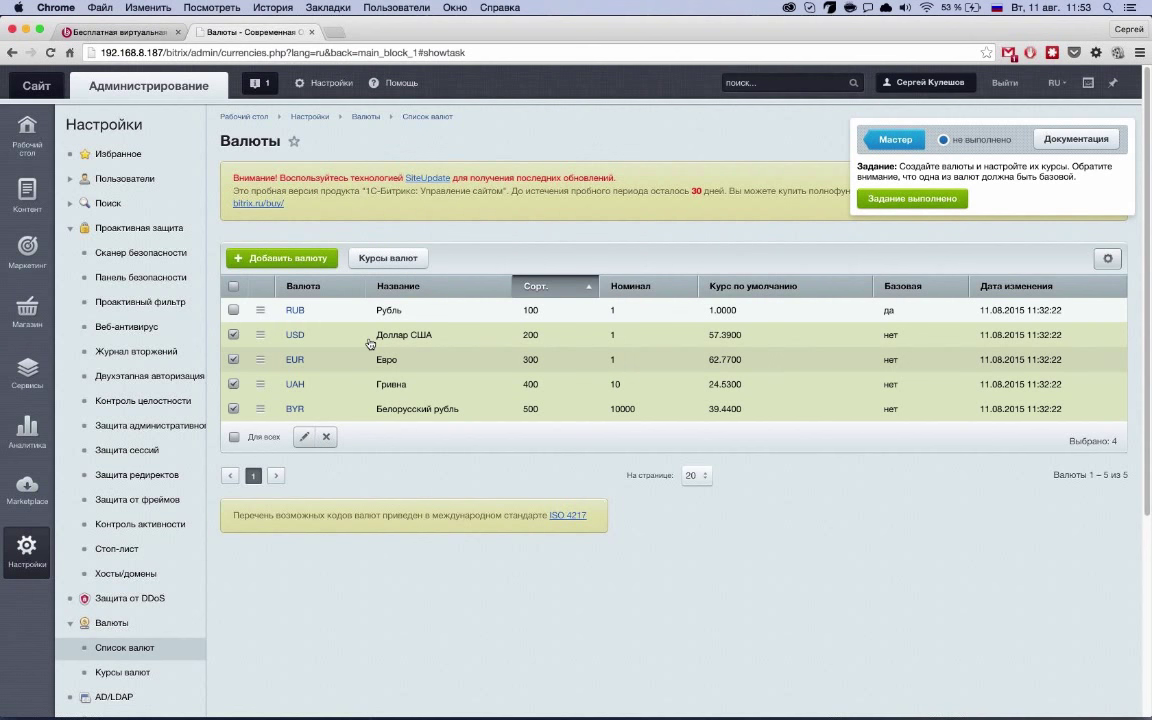
pyautogui.click(233, 334)
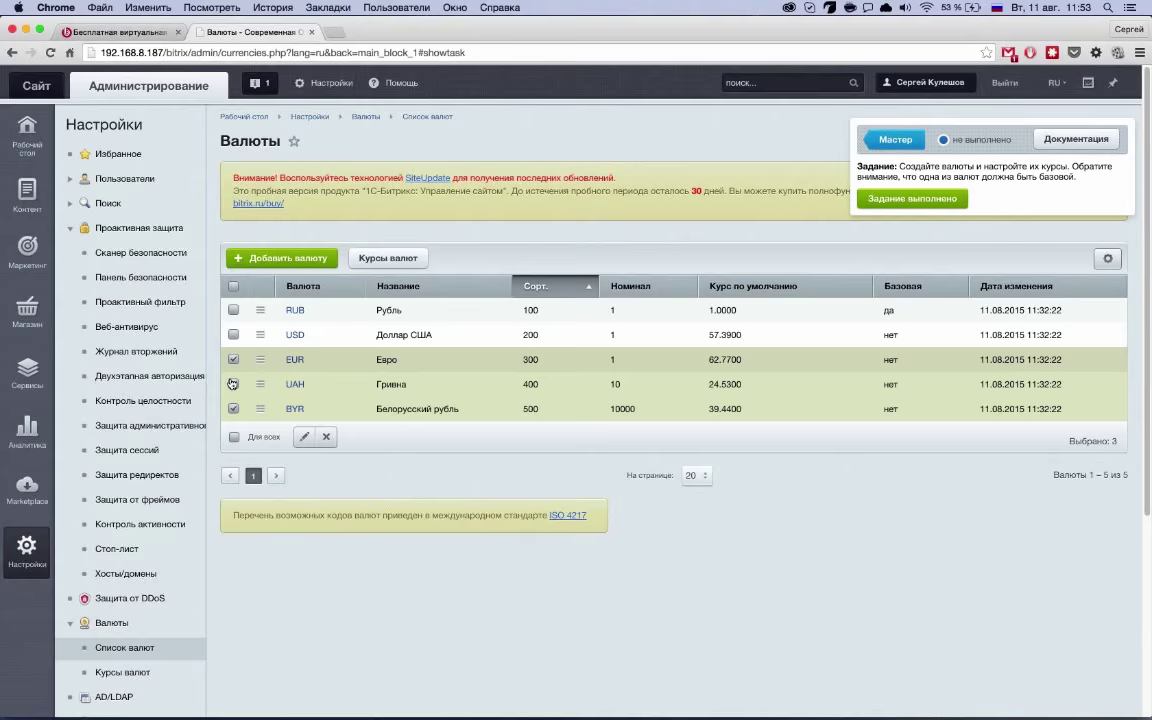
pyautogui.click(233, 359)
pyautogui.click(233, 384)
pyautogui.click(233, 409)
# Review the RUB base currency row and mark the currencies task done.
pyautogui.moveTo(440, 312); pyautogui.dragTo(989, 348)
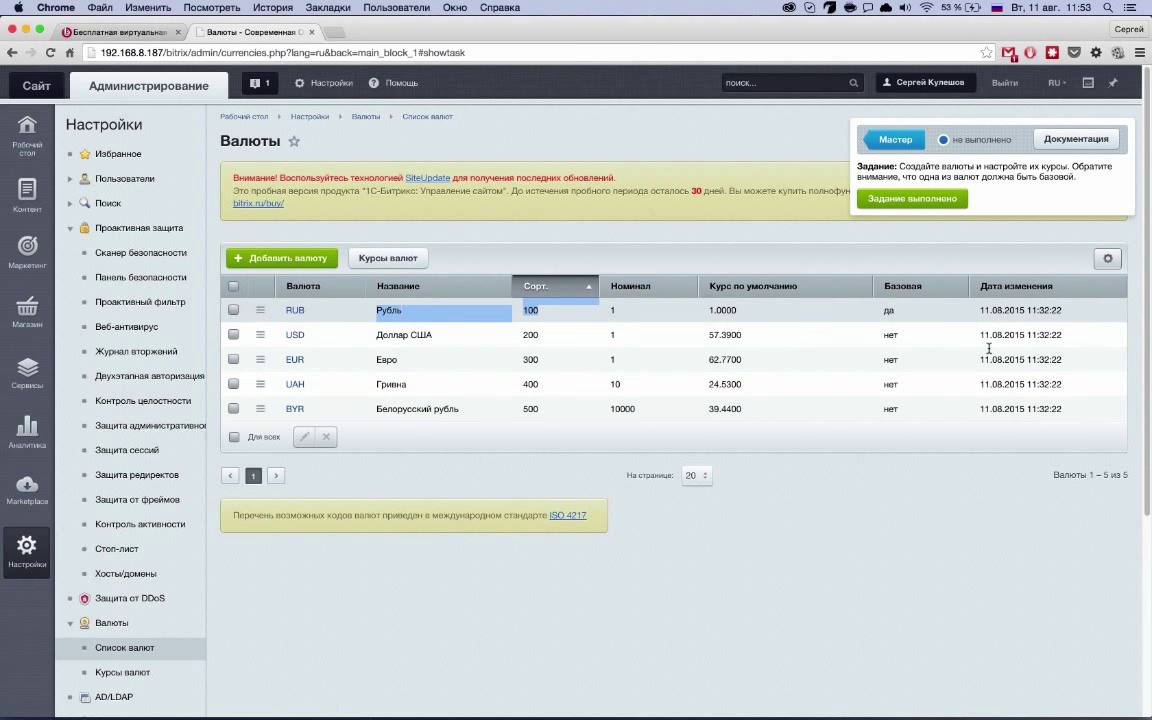
pyautogui.moveTo(880, 310); pyautogui.dragTo(532, 306)
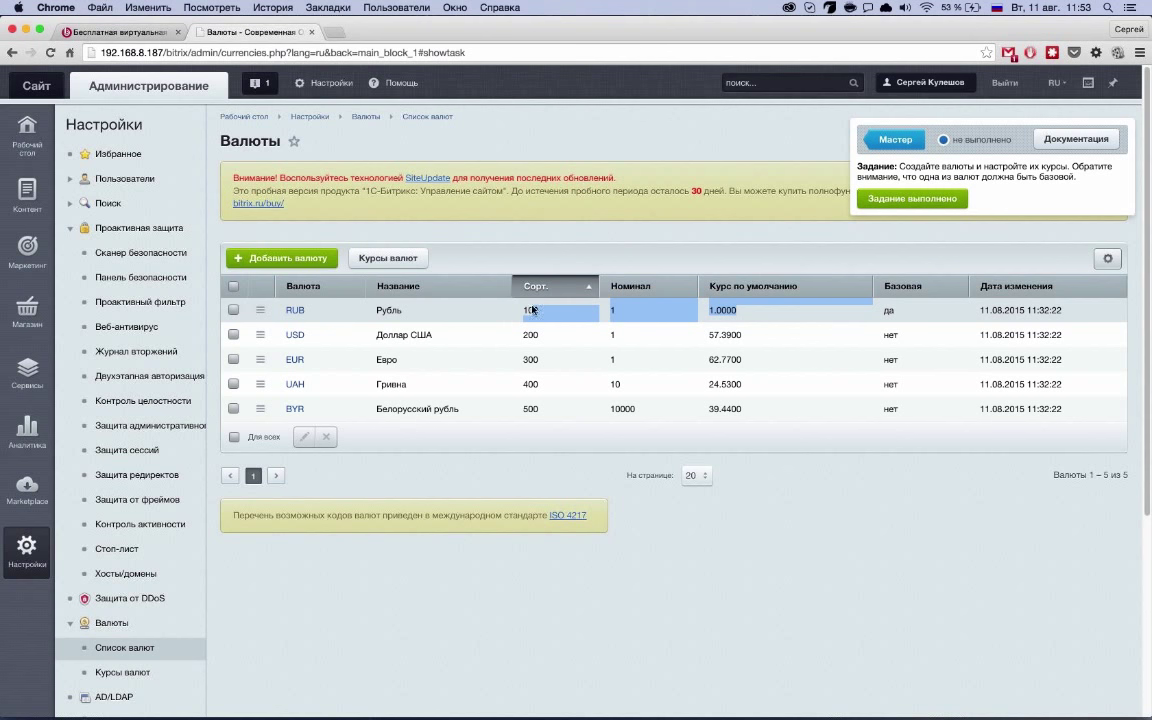
pyautogui.click(640, 320)
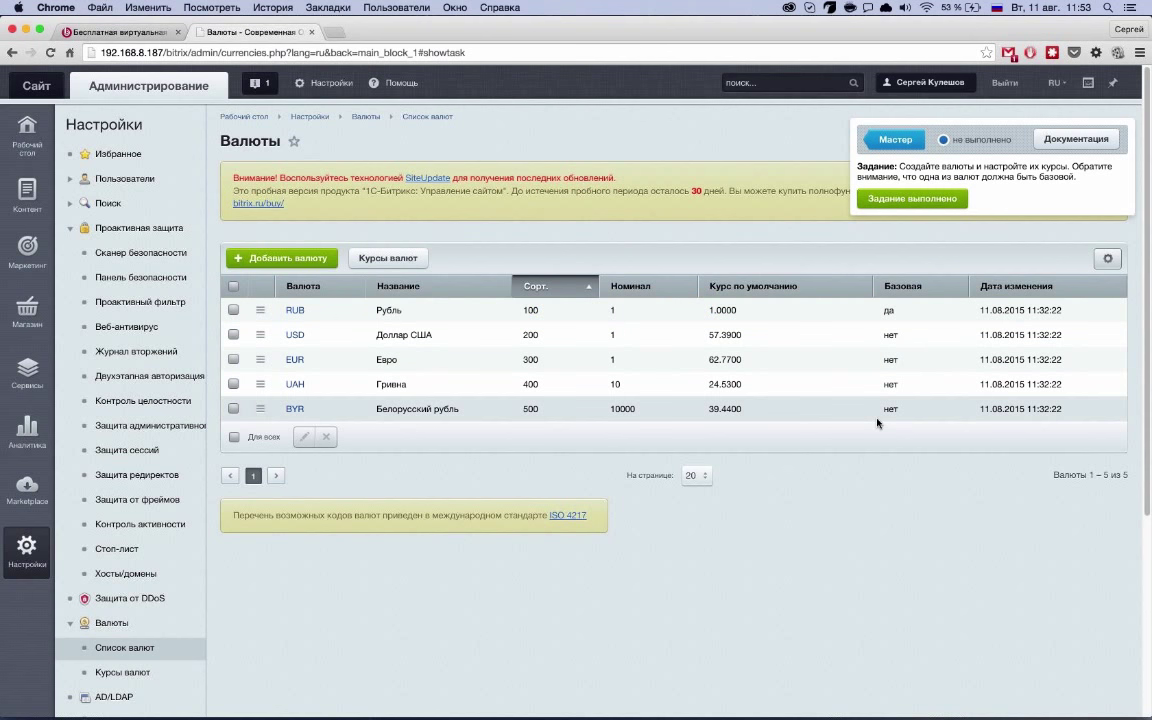
pyautogui.click(913, 199)
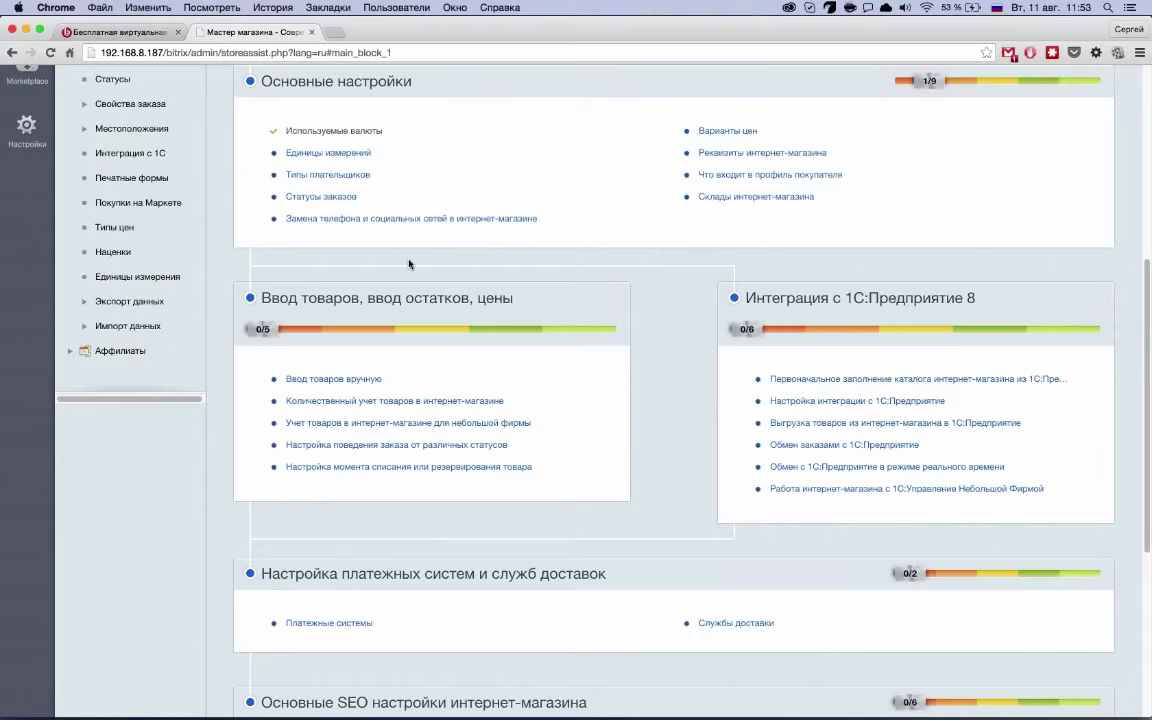
# Open the Единицы измерений units of measure list from the Мастер магазина page.
pyautogui.scroll(3, 406, 262)
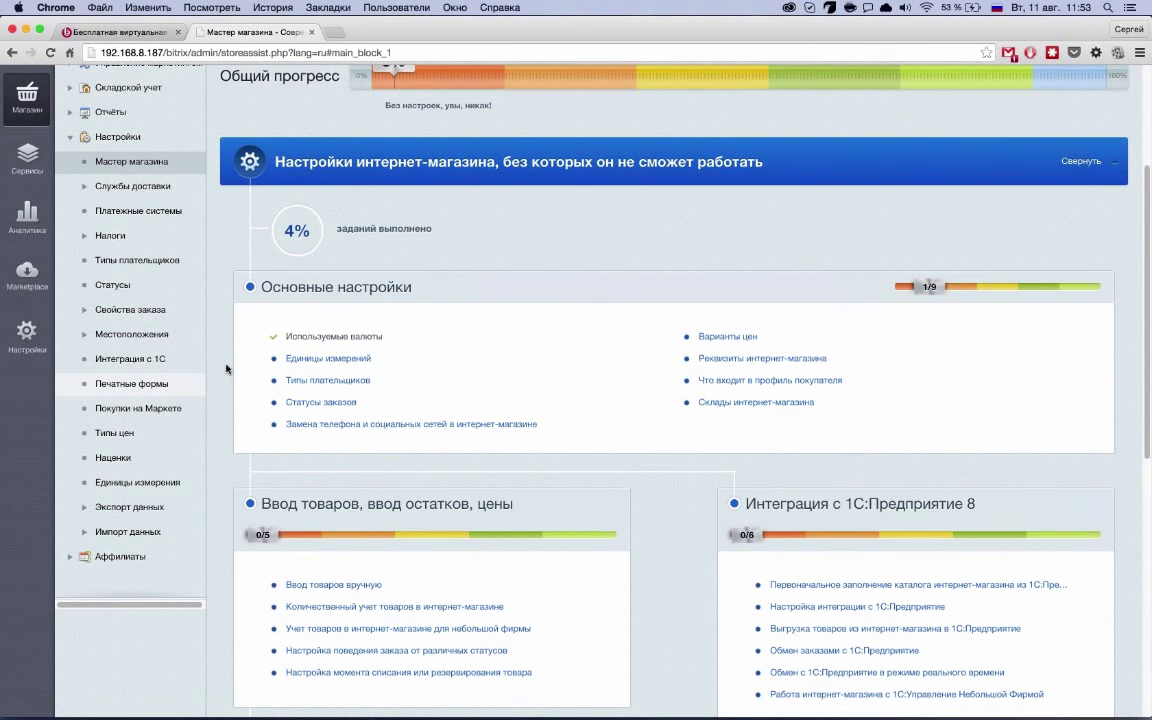
pyautogui.click(343, 360)
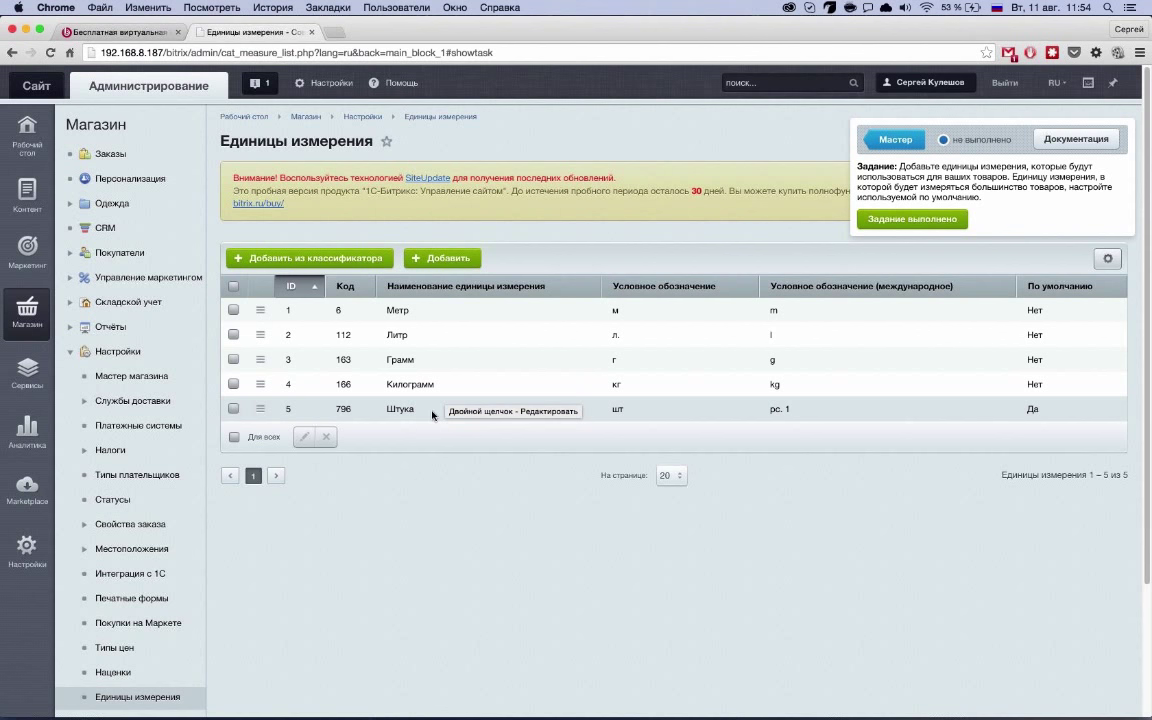
# Review the Штука default unit and mark the units-of-measure task done.
pyautogui.moveTo(432, 411); pyautogui.dragTo(1048, 414)
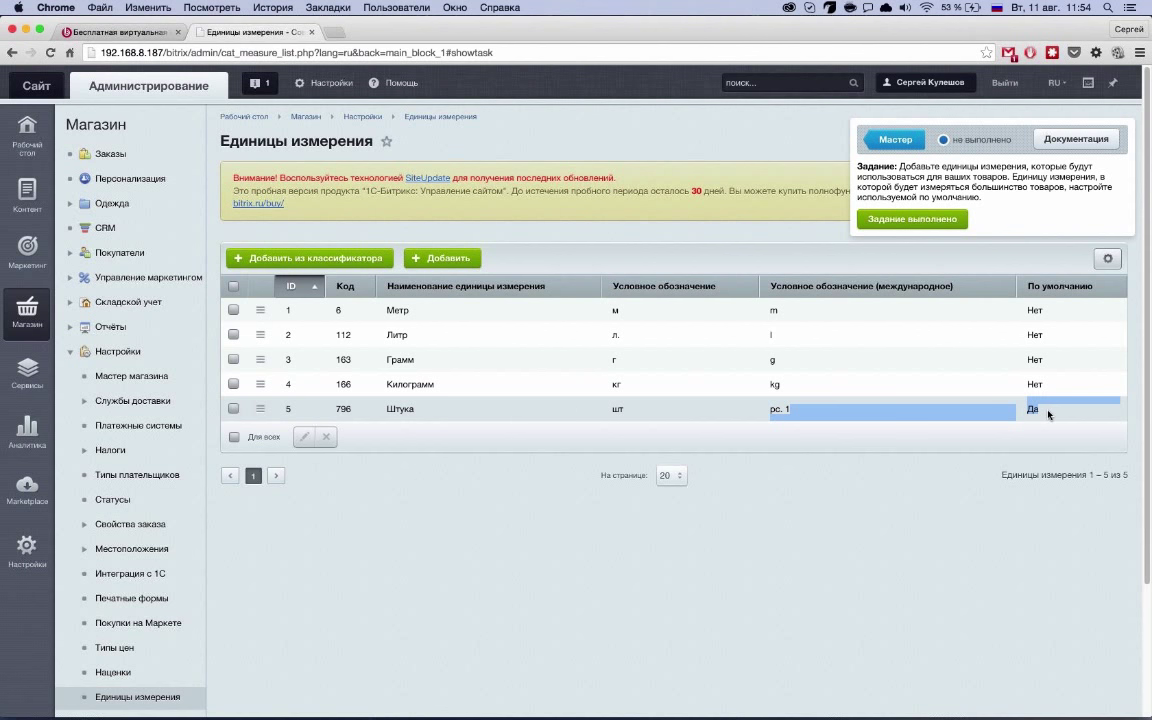
pyautogui.click(1048, 414)
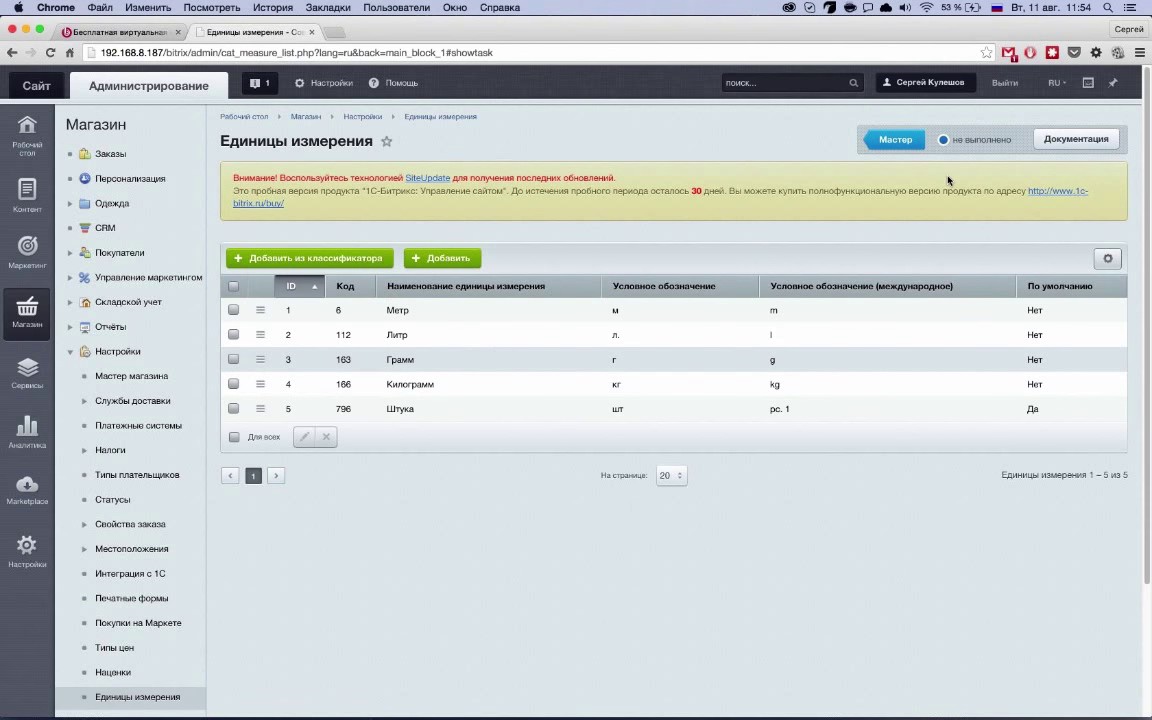
pyautogui.moveTo(895, 140)
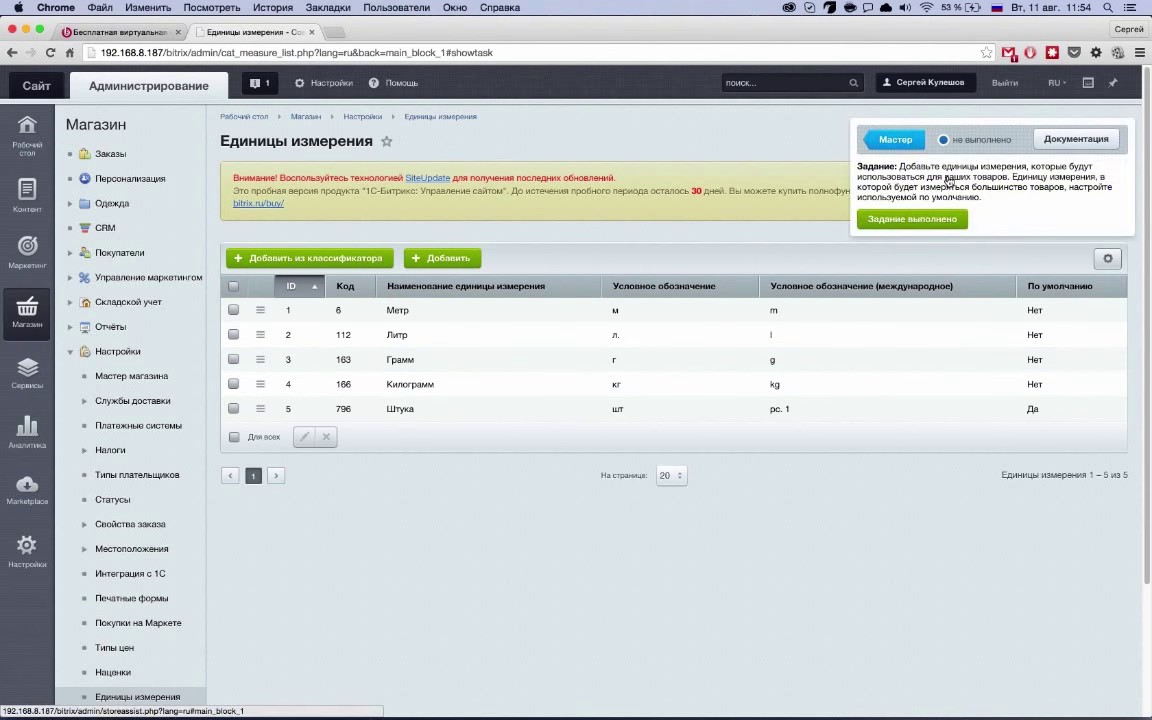
pyautogui.click(903, 217)
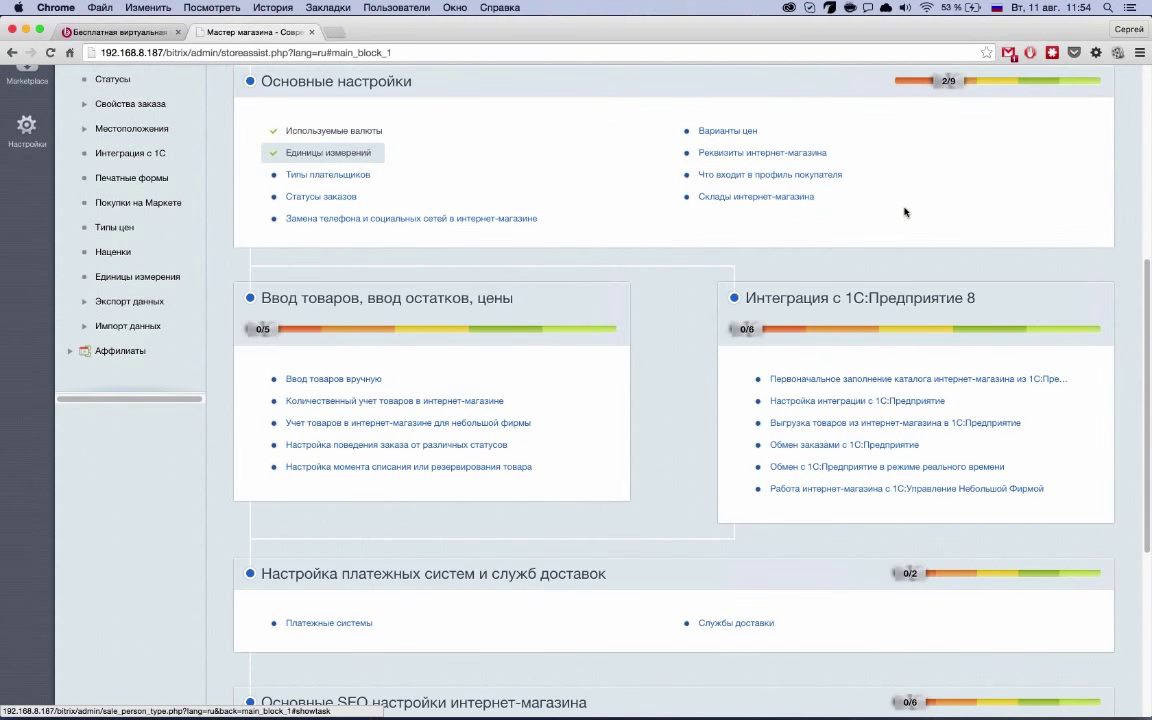
# Scroll the Мастер магазина page down to the payment and delivery tasks.
pyautogui.scroll(5, 904, 212)
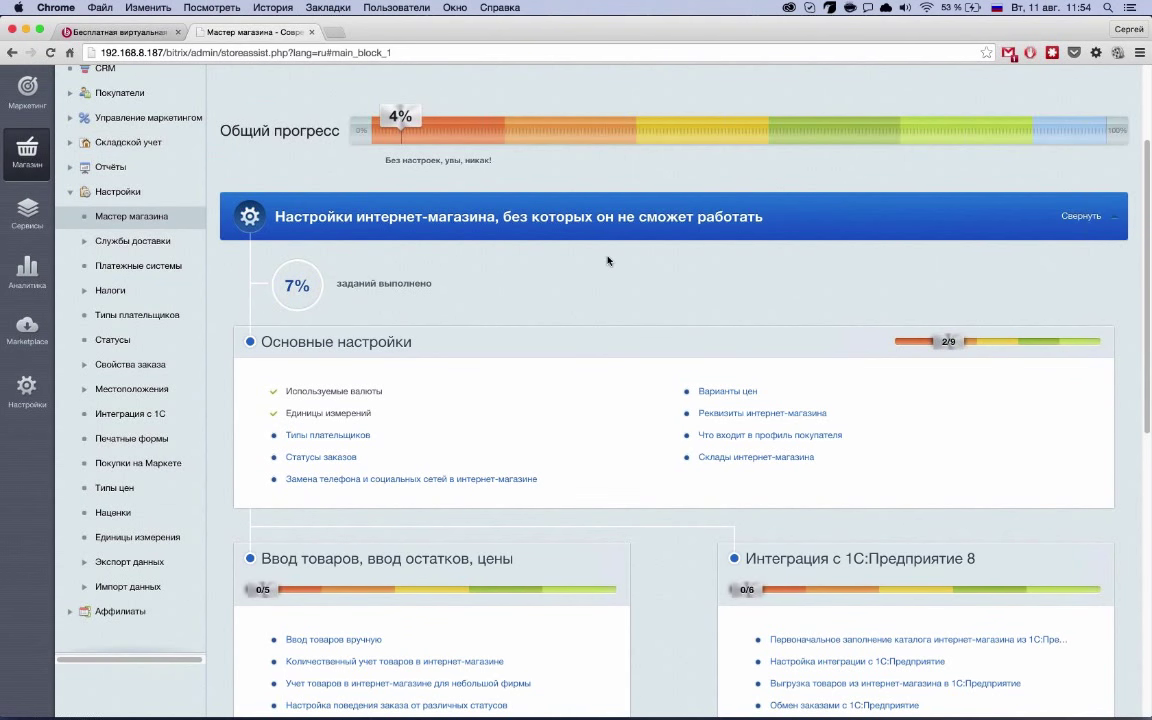
pyautogui.scroll(-1, 607, 261)
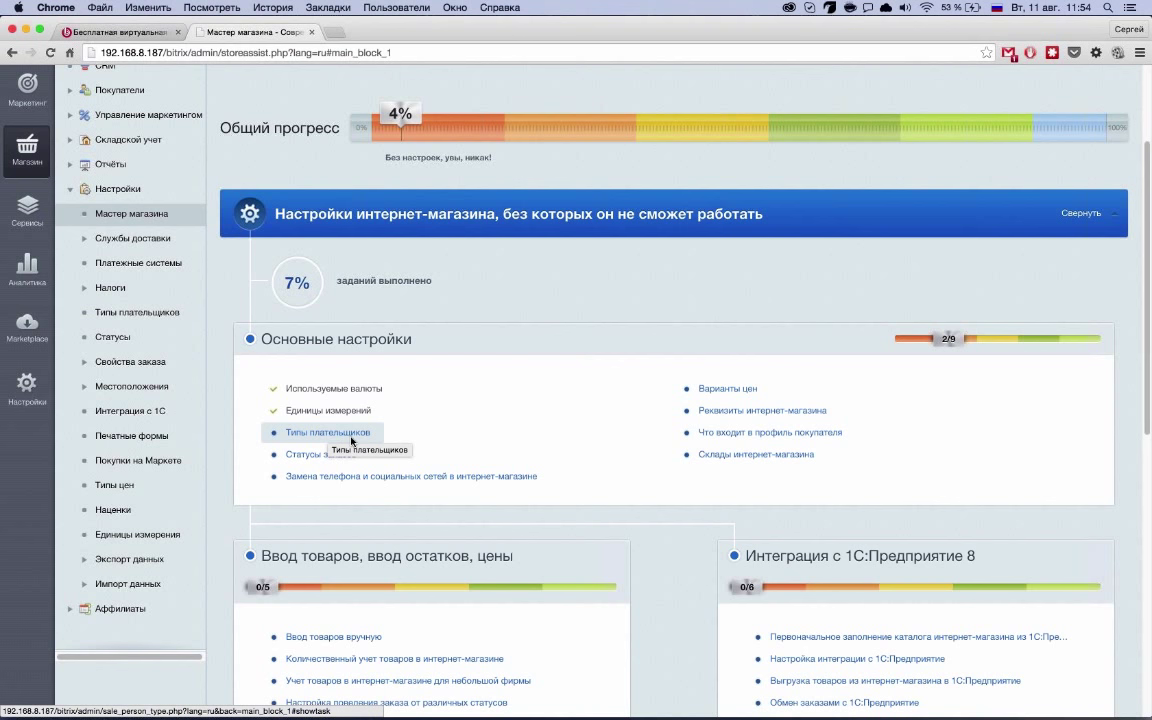
pyautogui.scroll(-1, 594, 446)
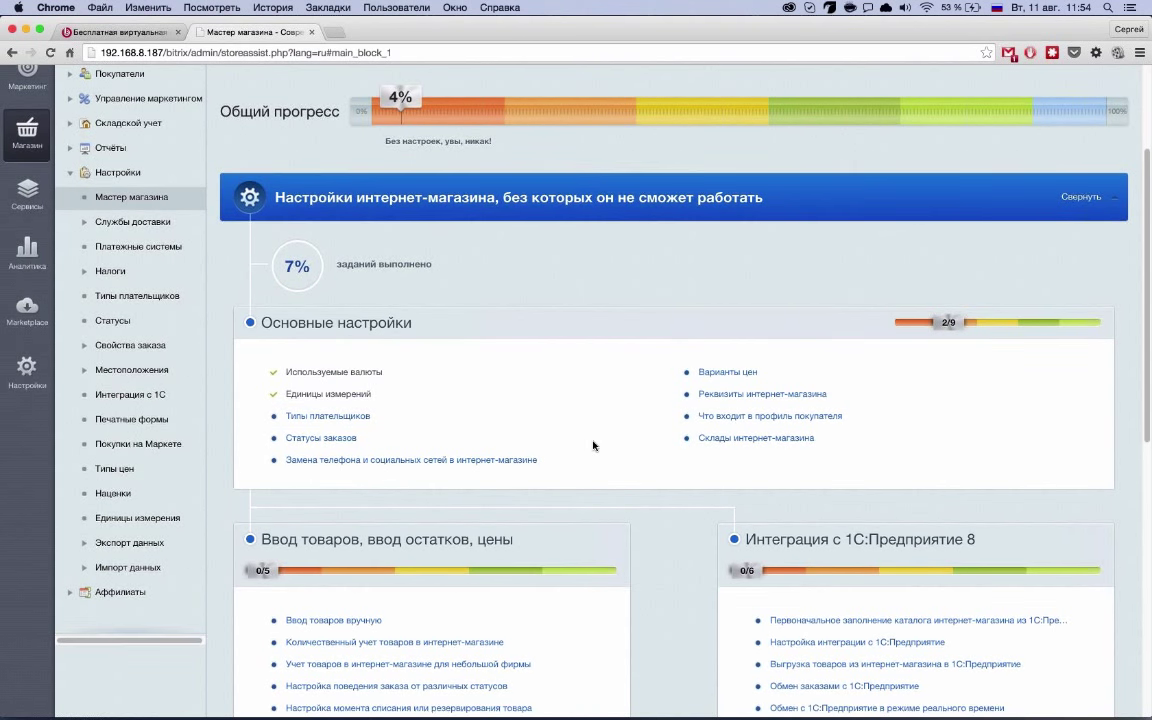
pyautogui.scroll(-5, 594, 446)
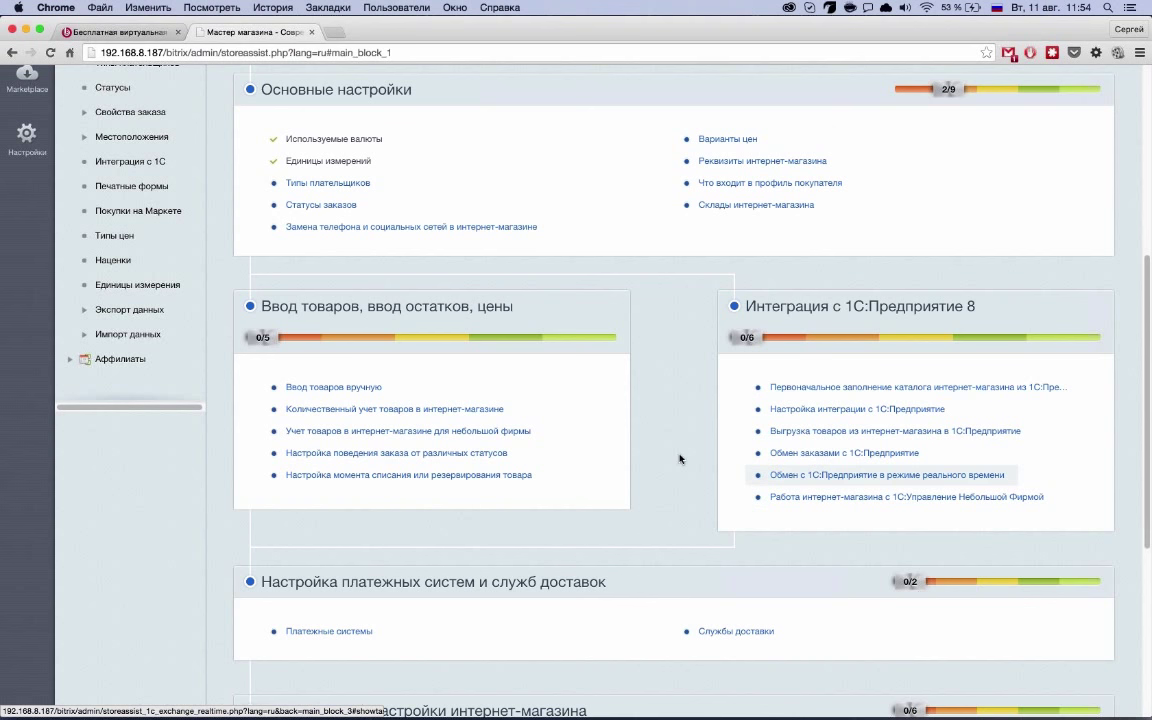
pyautogui.scroll(-3, 680, 458)
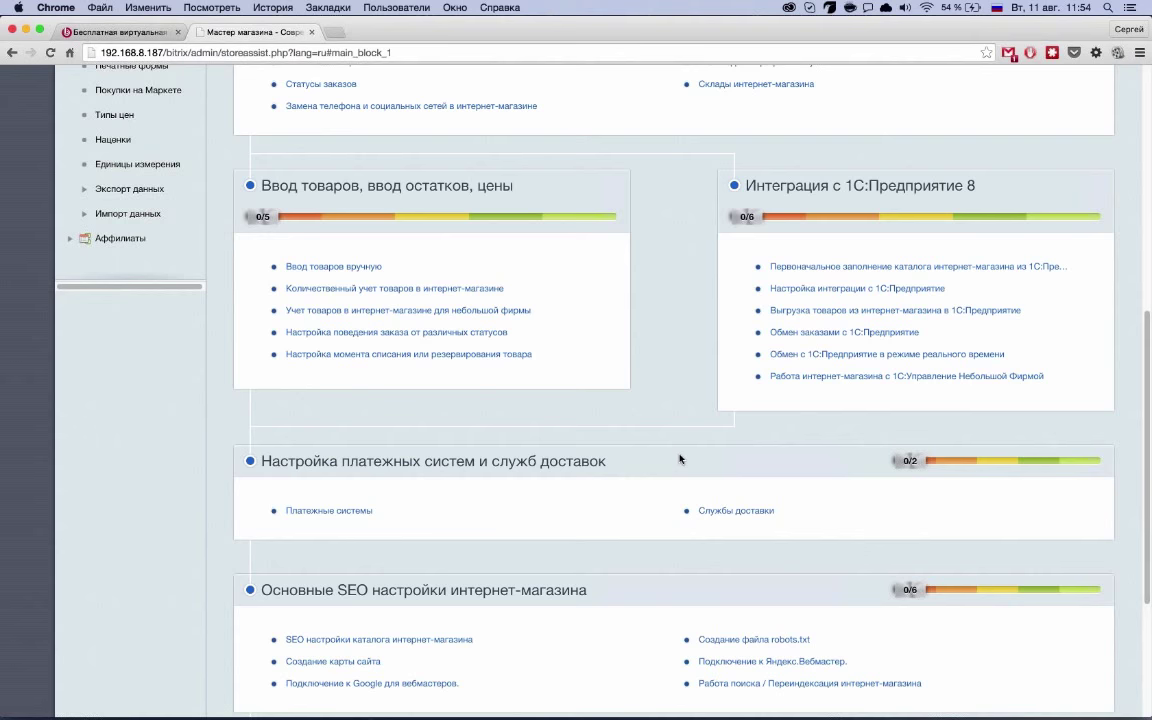
# Open Платежные системы, view the Яндекс.Деньги payment system, and mark the task done.
pyautogui.click(345, 511)
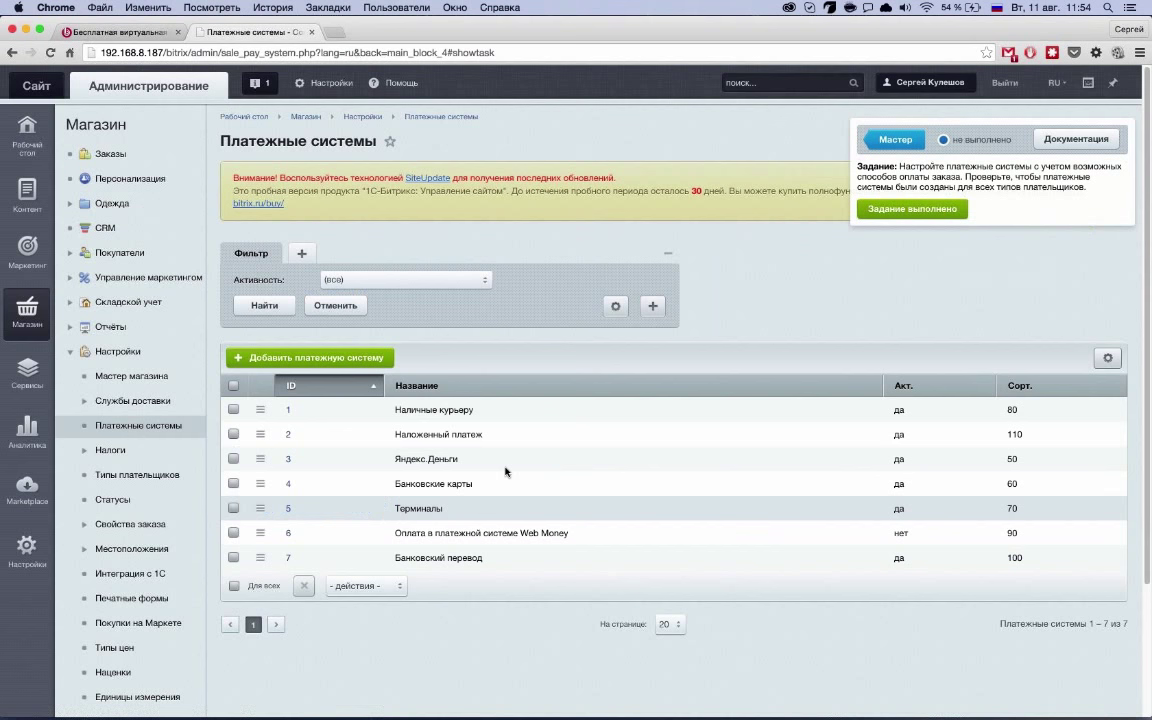
pyautogui.scroll(-1, 505, 471)
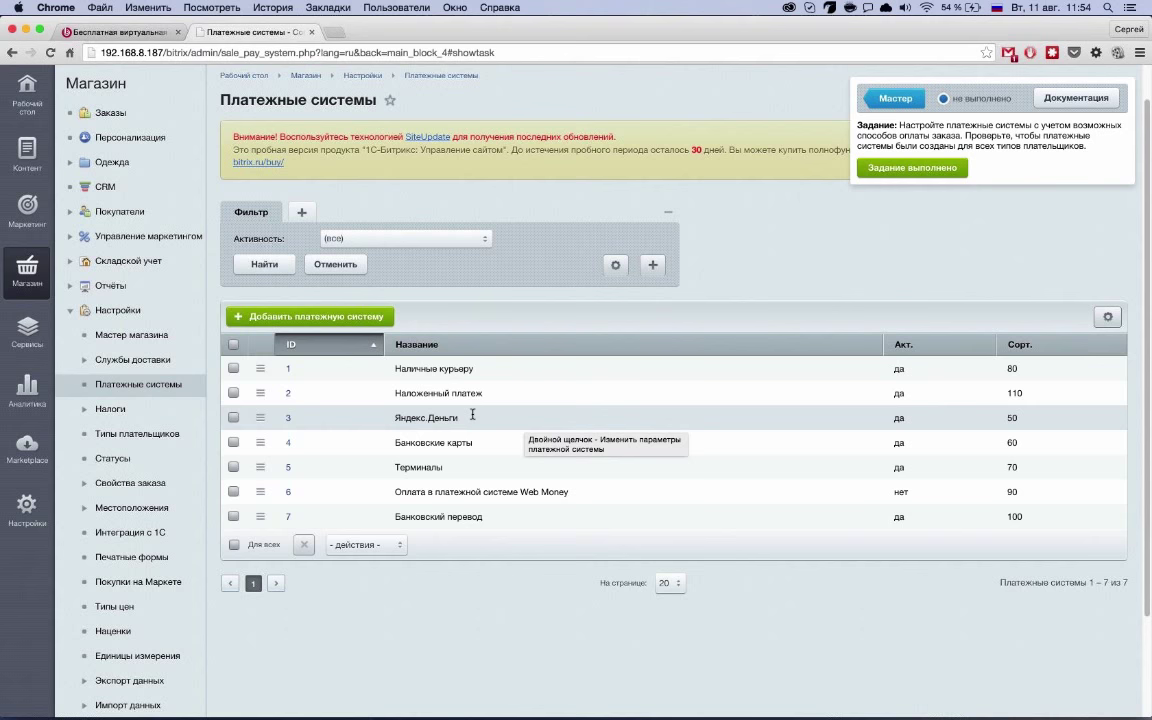
pyautogui.doubleClick(397, 418)
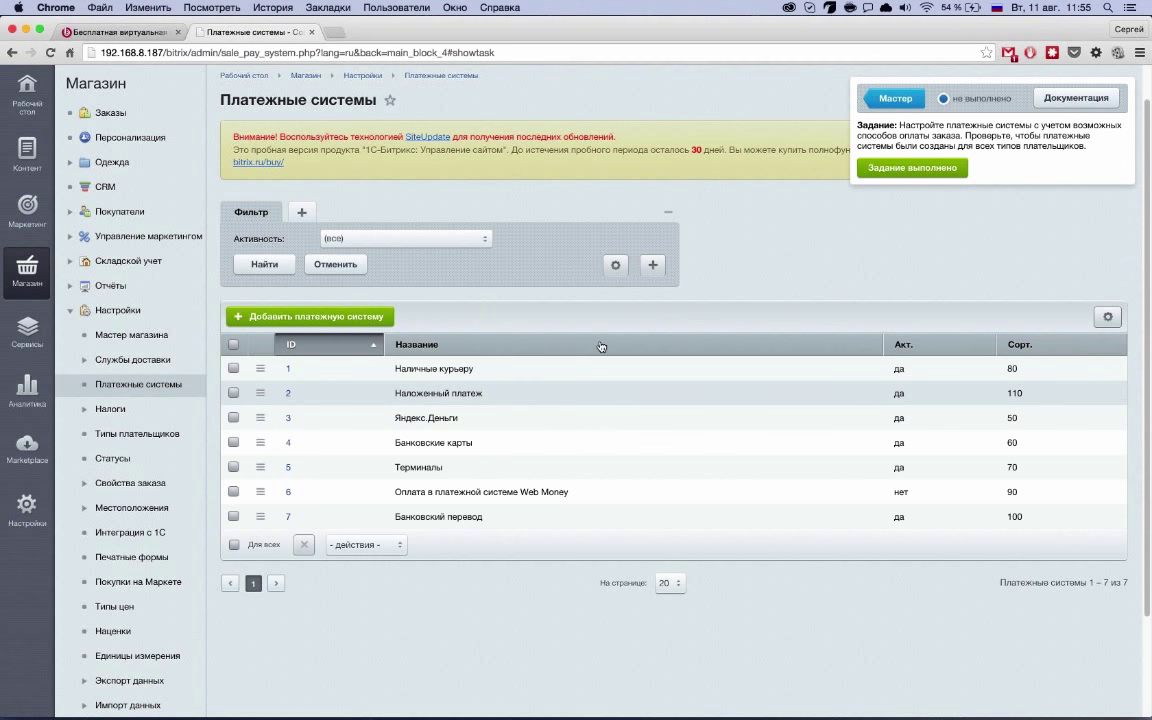
pyautogui.click(913, 168)
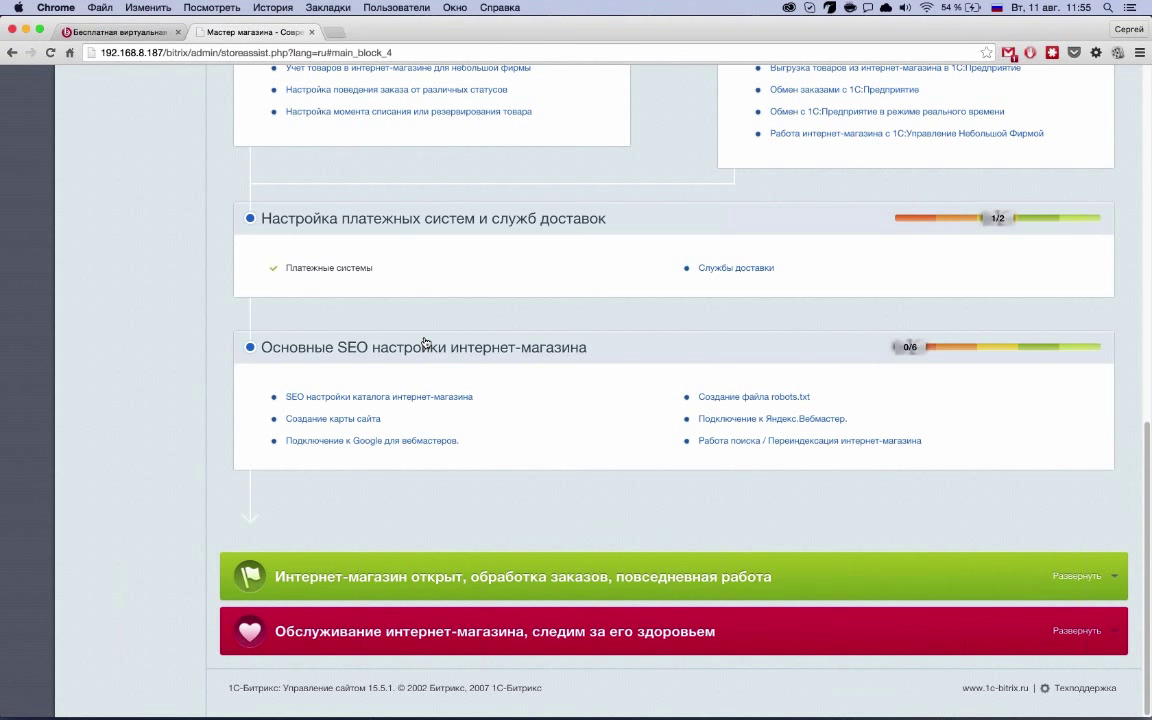
# Expand the open-store daily operations and store maintenance task groups in the wizard.
pyautogui.click(518, 576)
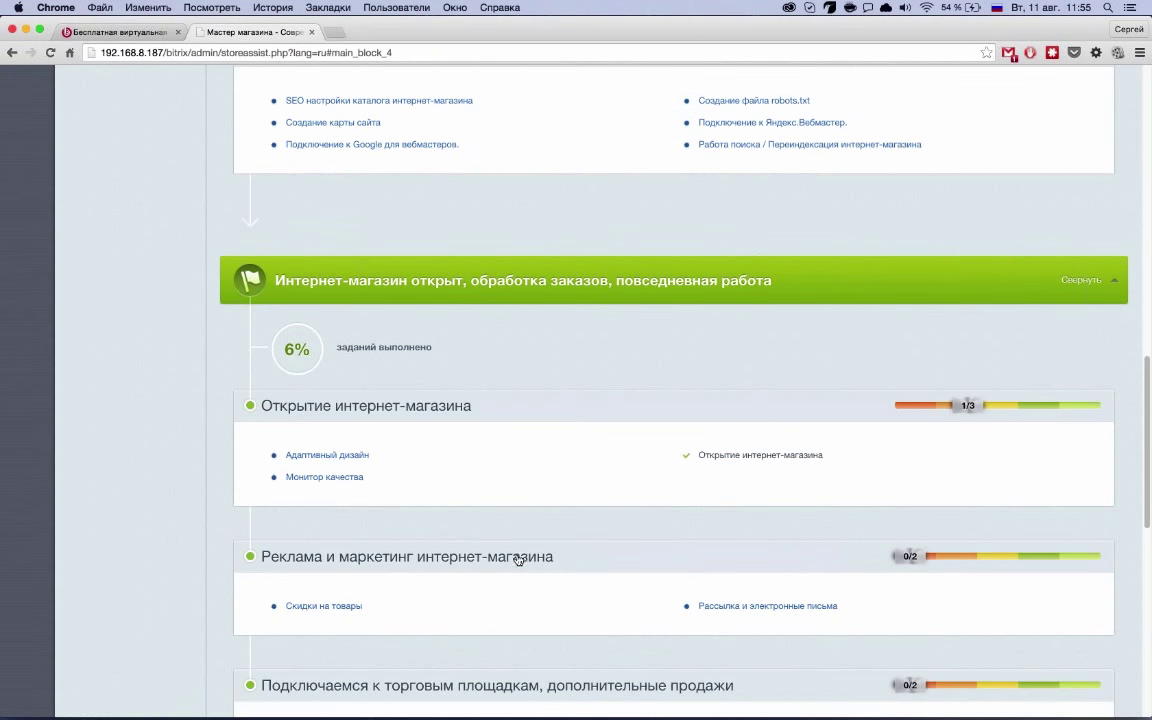
pyautogui.scroll(-3, 518, 558)
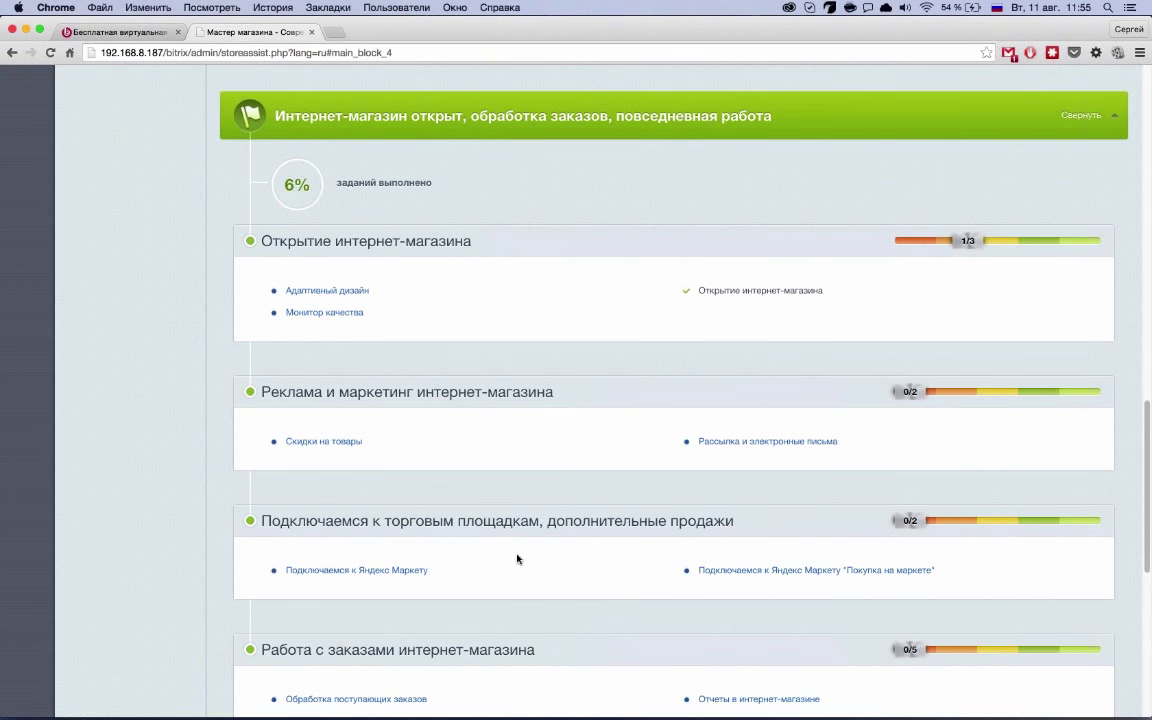
pyautogui.scroll(-1, 518, 558)
pyautogui.scroll(-1, 518, 558)
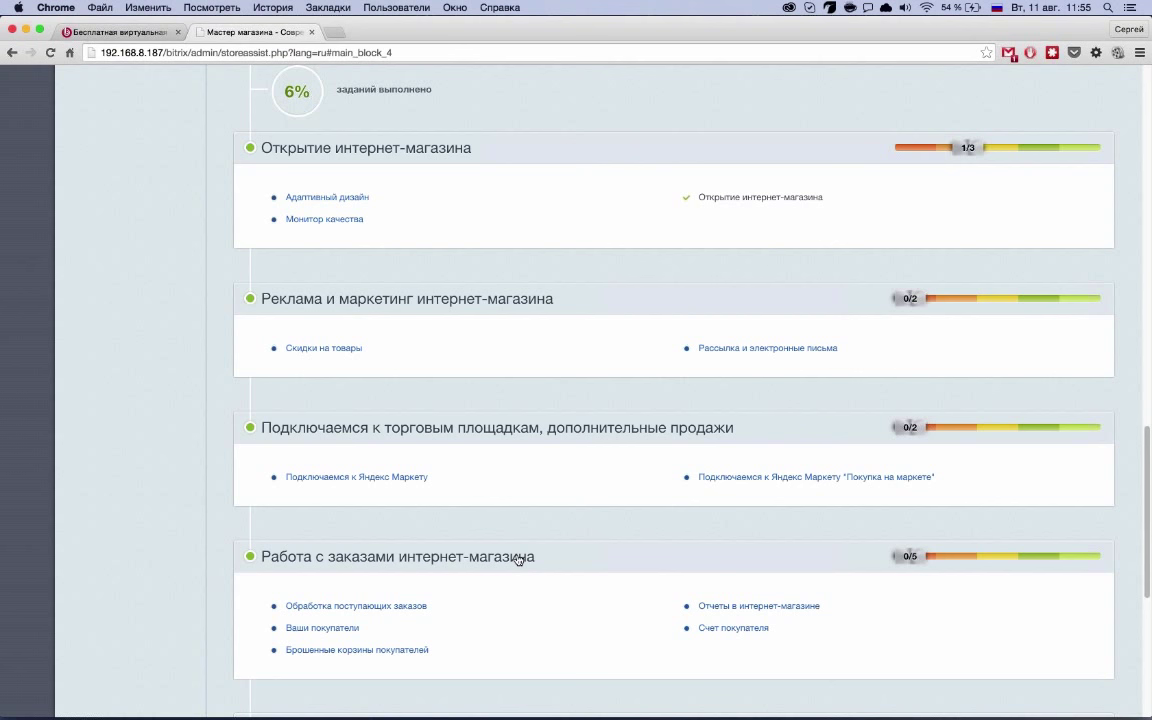
pyautogui.scroll(-4, 518, 558)
pyautogui.scroll(-4, 418, 388)
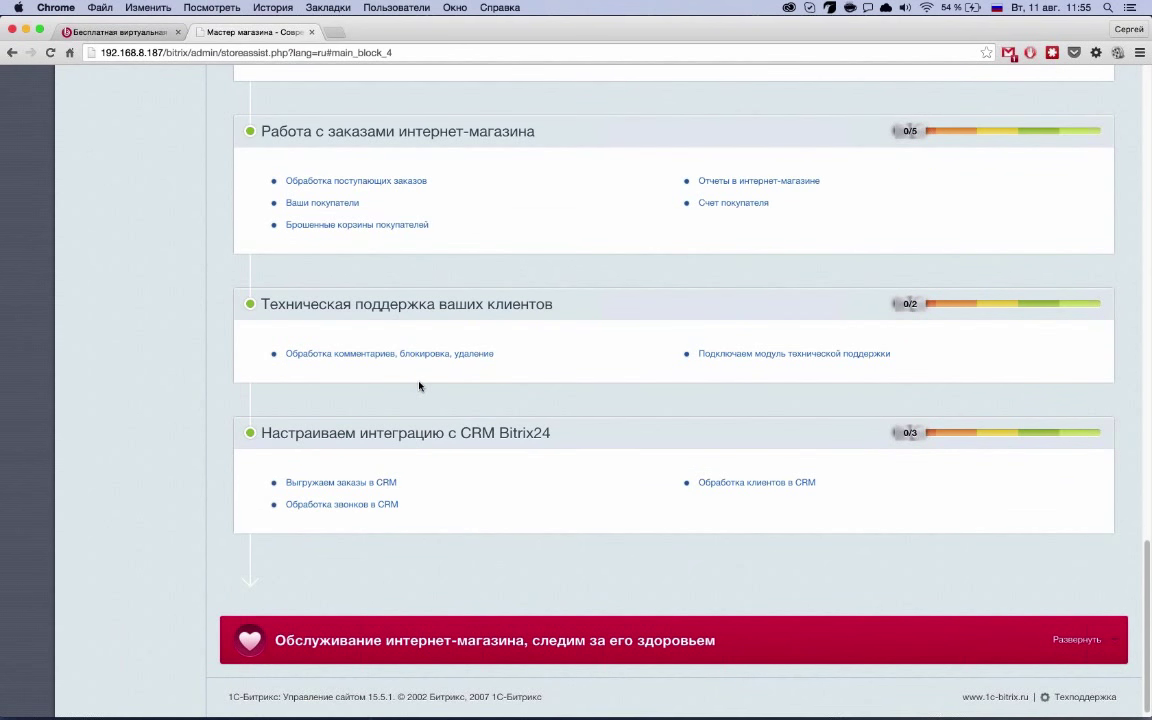
pyautogui.scroll(-1, 419, 386)
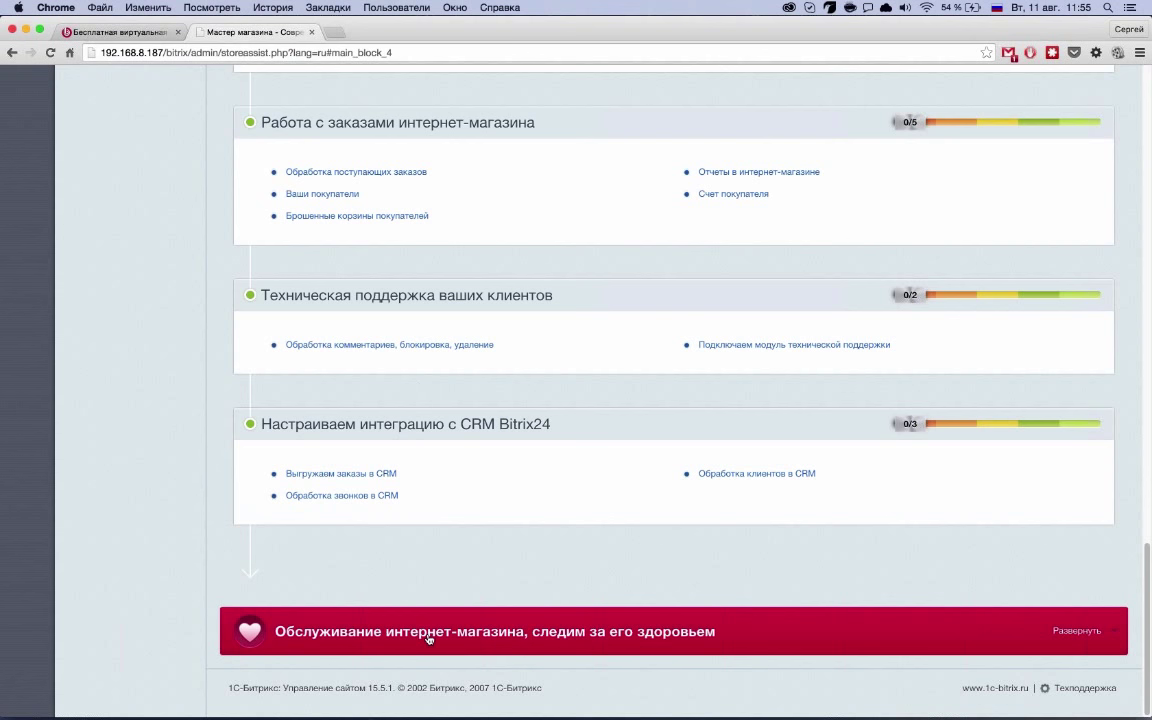
pyautogui.click(428, 639)
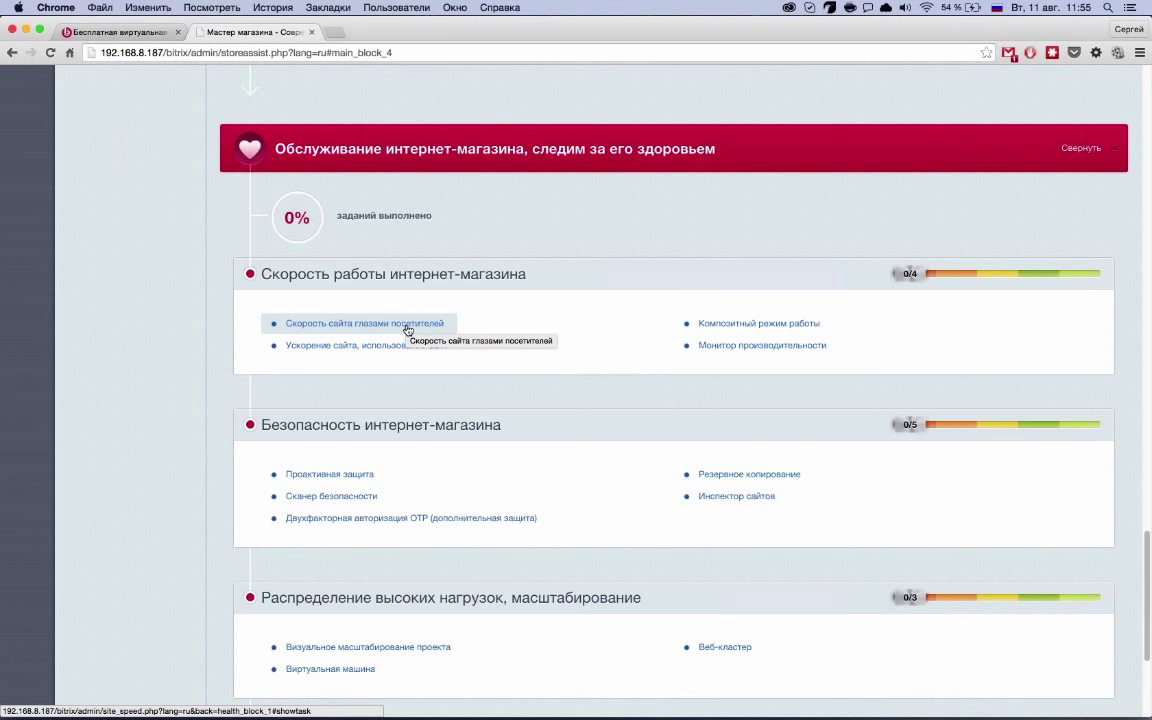
# Collapse the open-store daily operations group after reviewing its tasks.
pyautogui.press('Tab')
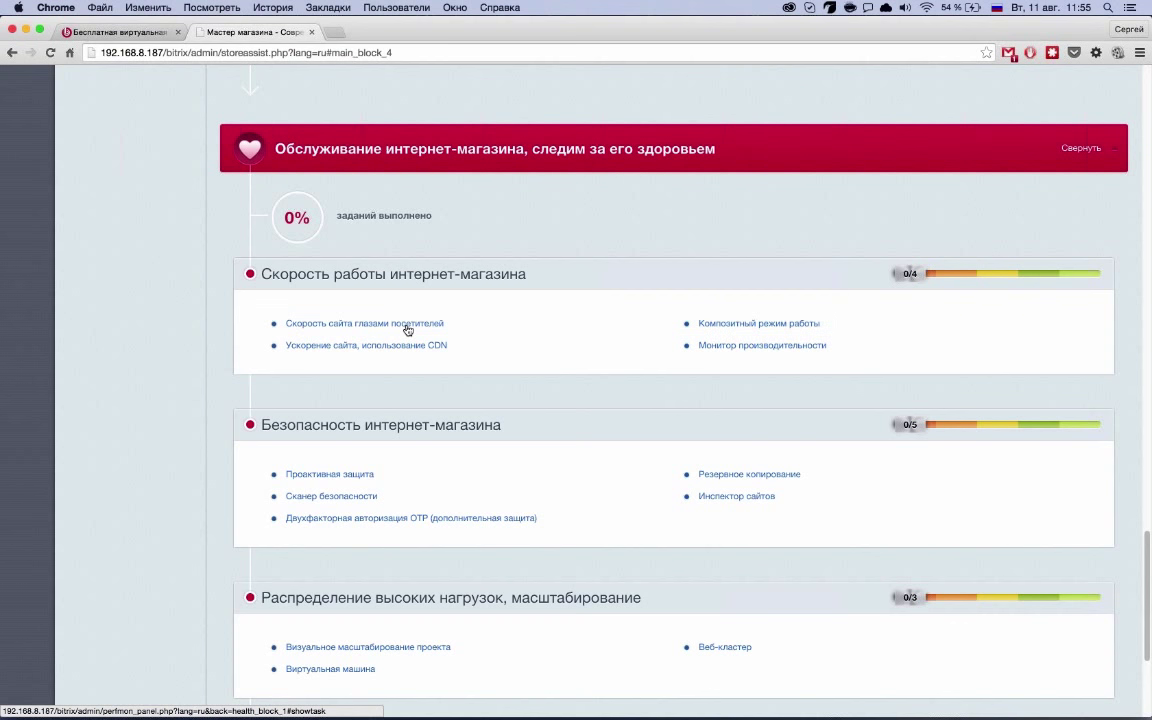
pyautogui.scroll(-5, 473, 527)
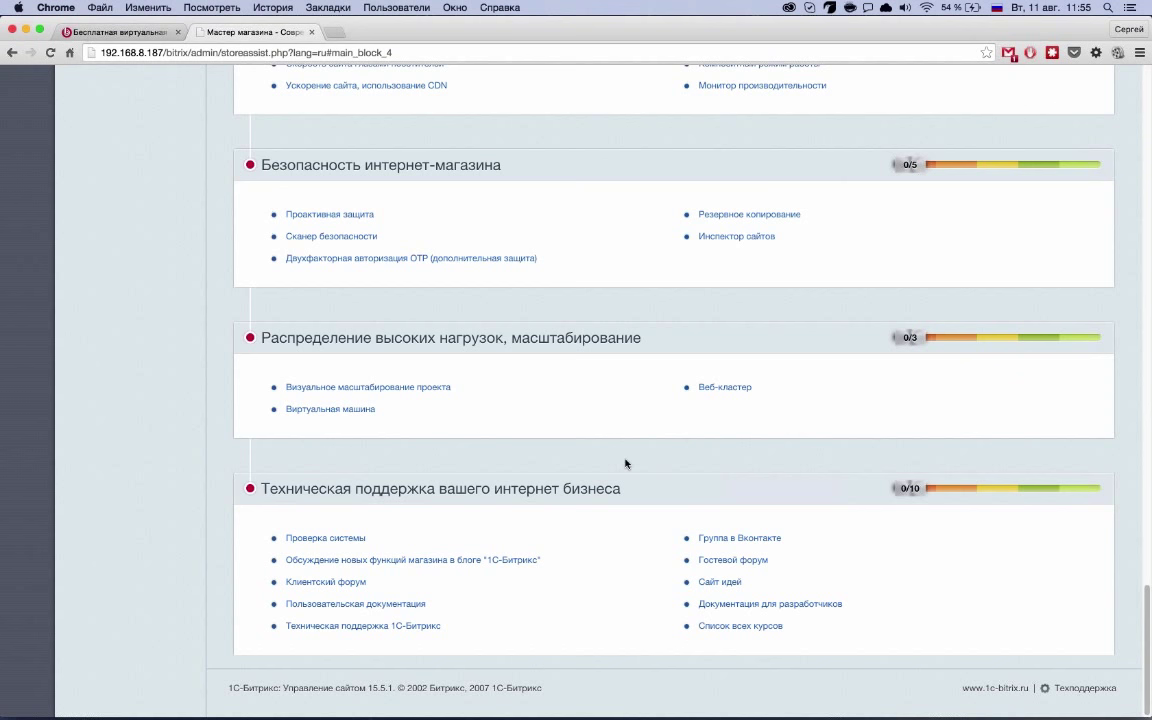
pyautogui.scroll(6, 686, 257)
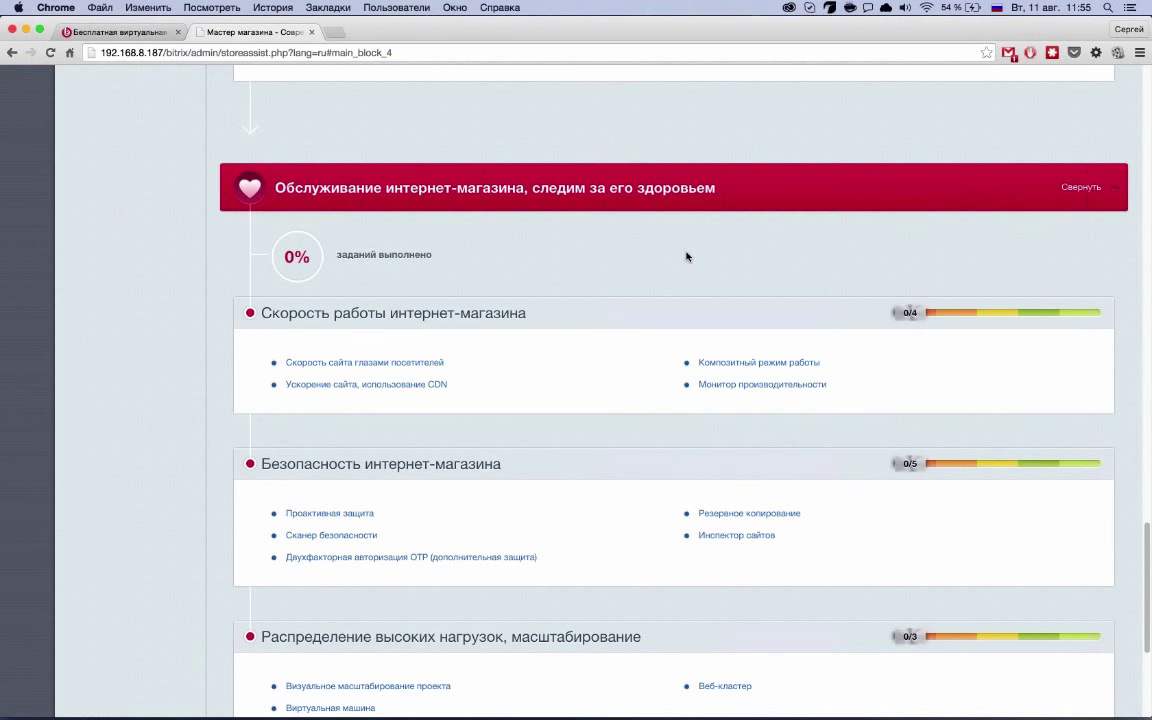
pyautogui.scroll(5, 686, 257)
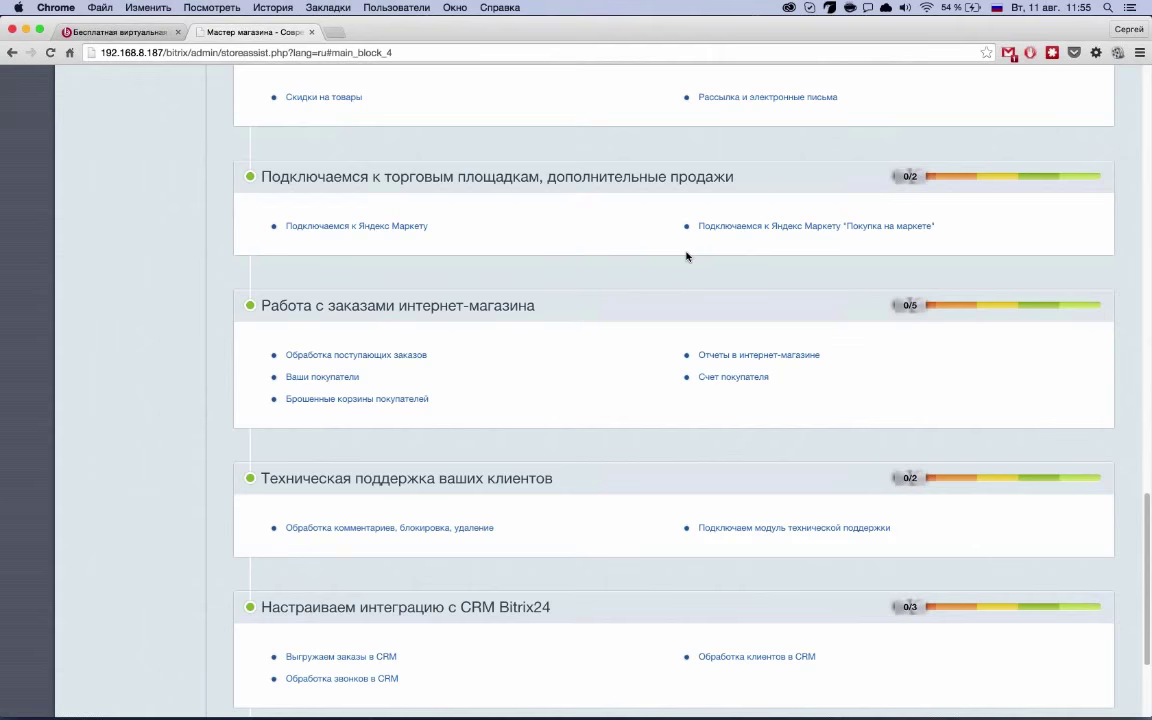
pyautogui.scroll(9, 686, 257)
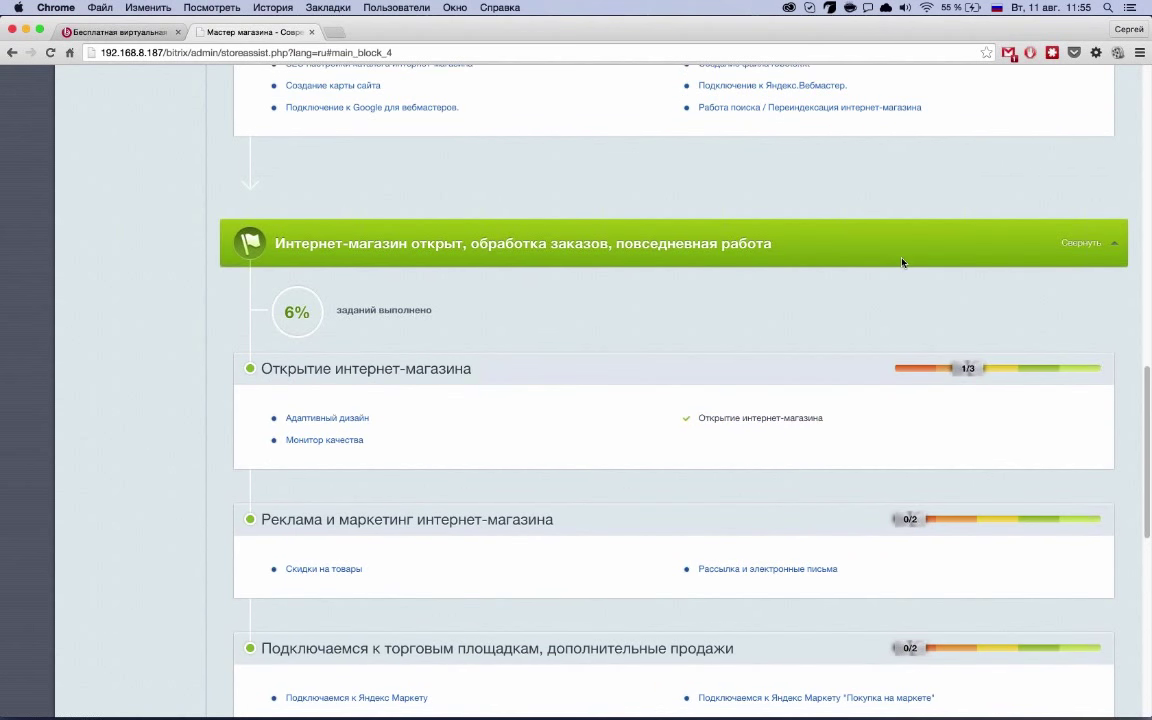
pyautogui.click(902, 262)
# Open the Типы плательщиков payer types list from Основные настройки.
pyautogui.scroll(6, 680, 520)
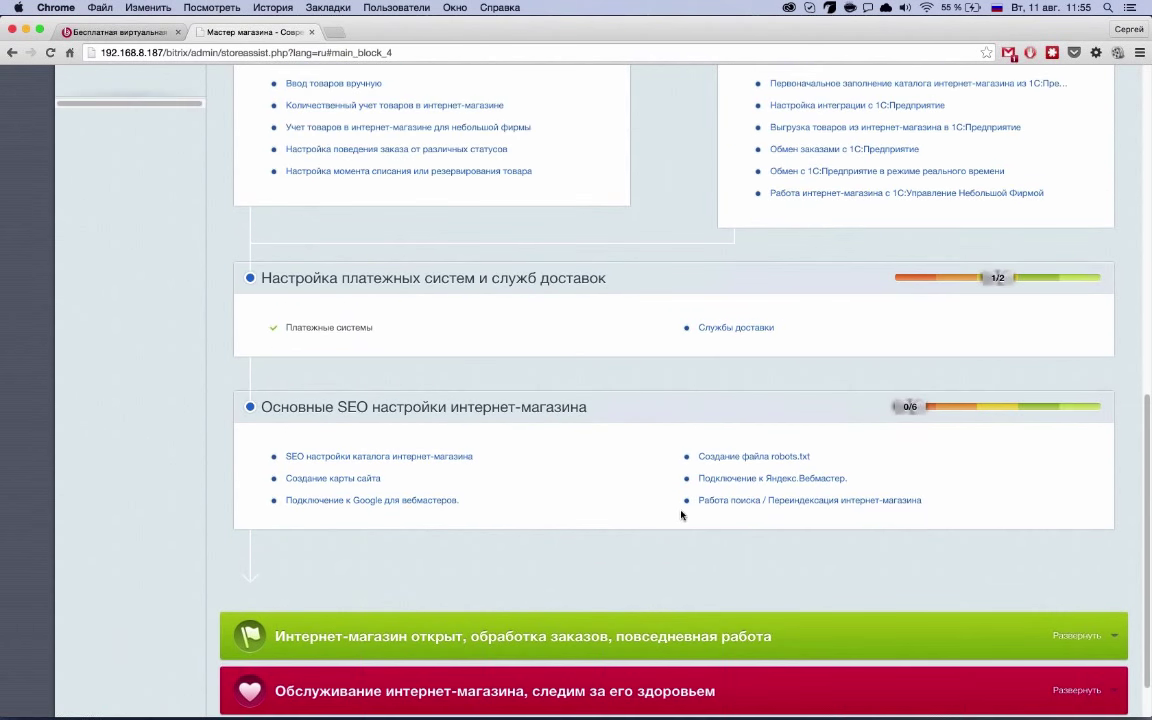
pyautogui.scroll(7, 681, 515)
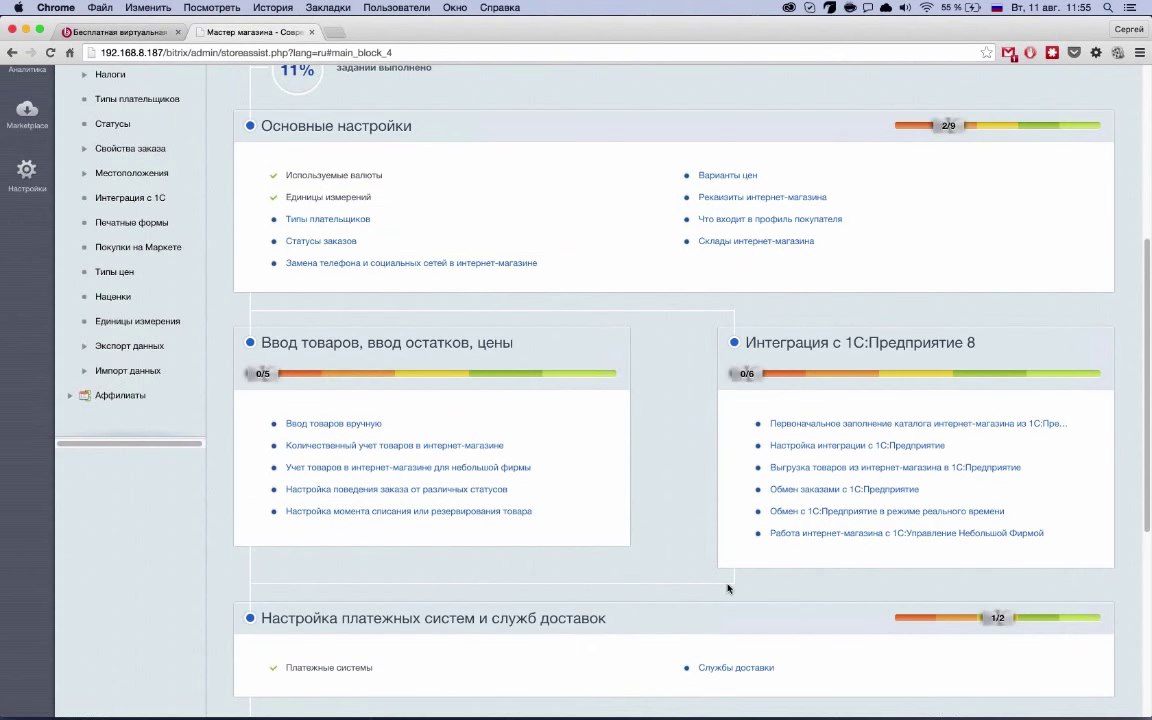
pyautogui.scroll(1, 714, 570)
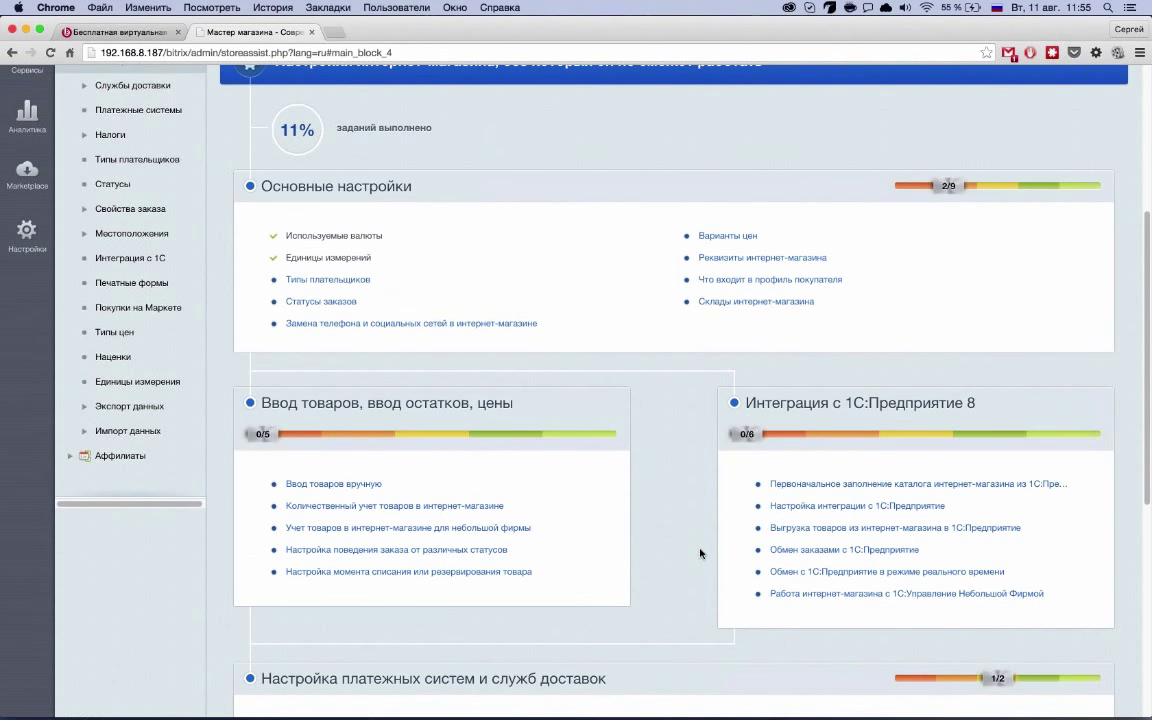
pyautogui.click(318, 280)
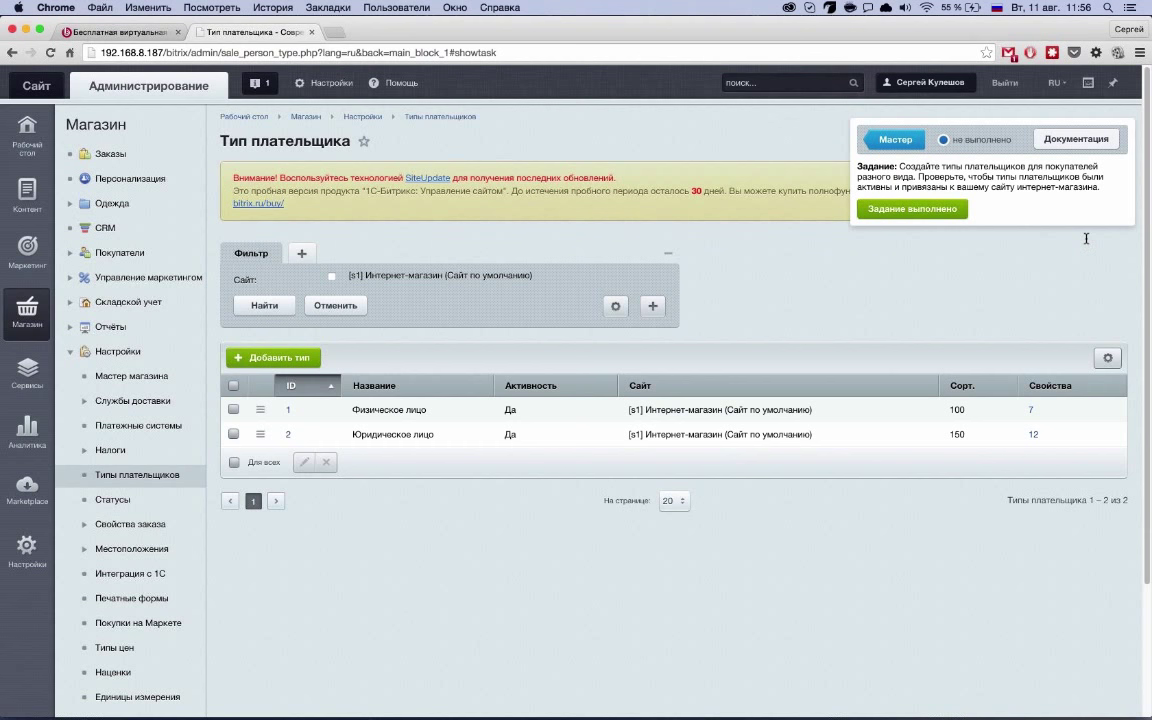
# Dismiss the wizard popup and open the Типы плательщиков documentation lesson in a new tab.
pyautogui.click(1086, 240)
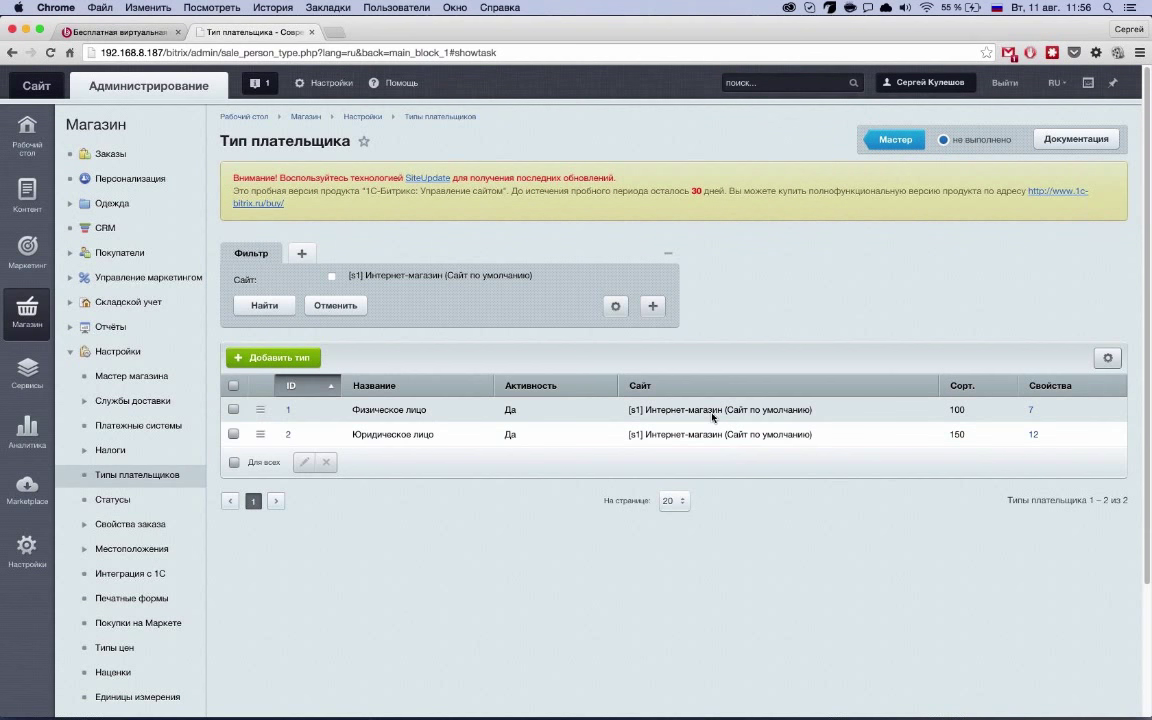
pyautogui.moveTo(1075, 148)
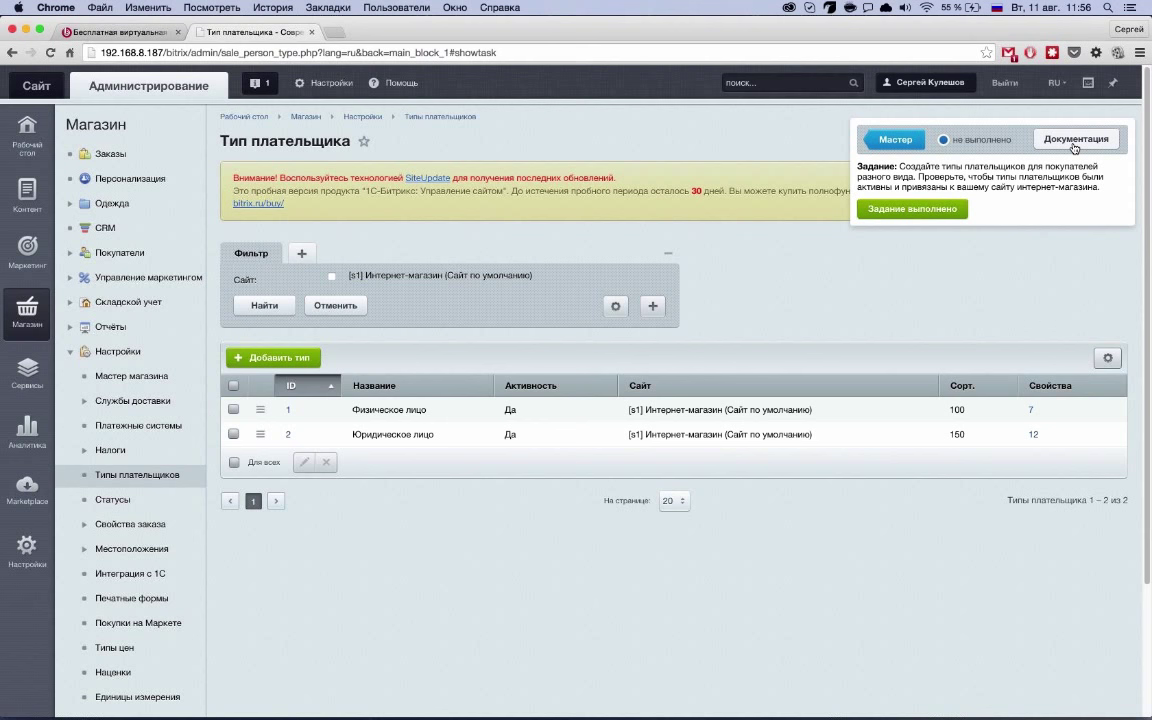
pyautogui.click(1072, 142)
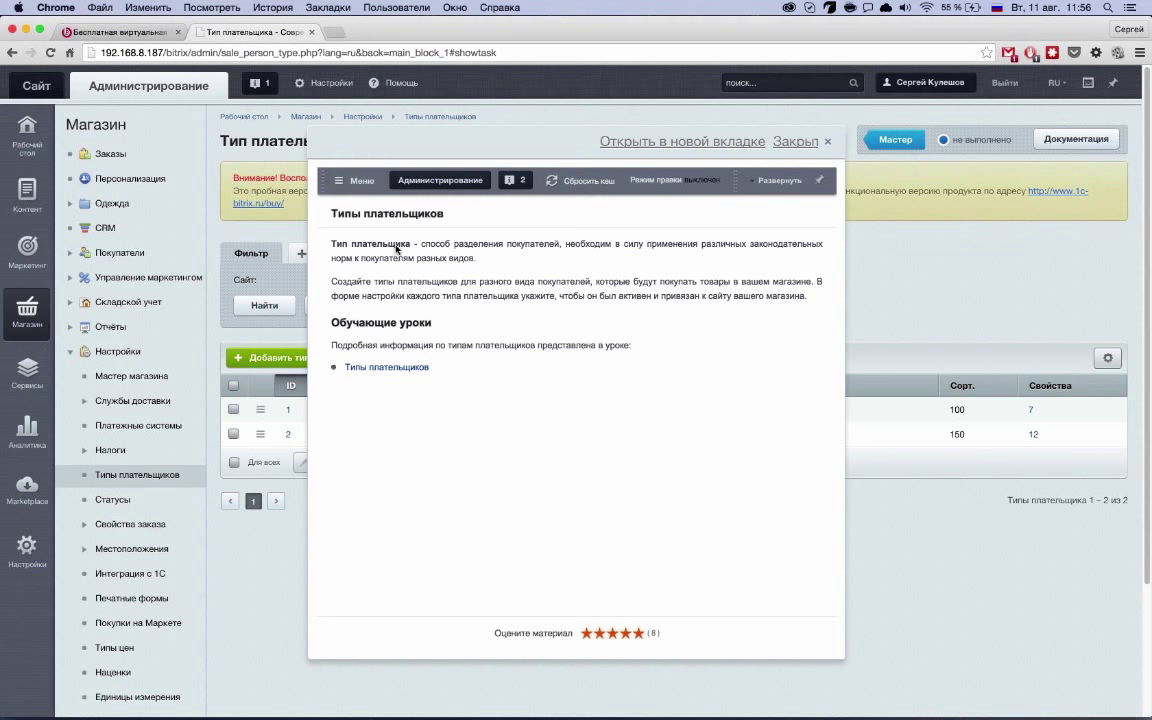
pyautogui.click(399, 368)
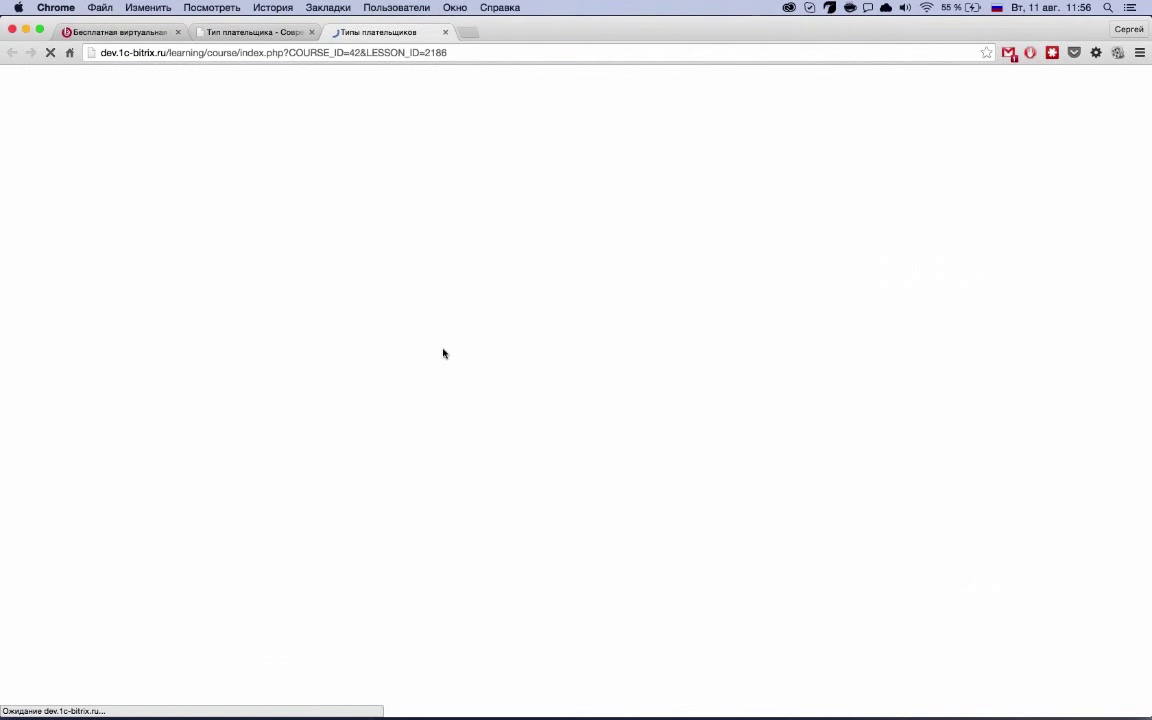
# Read the payer types lesson, then return to the admin tab and close the documentation panel.
pyautogui.scroll(-10, 793, 452)
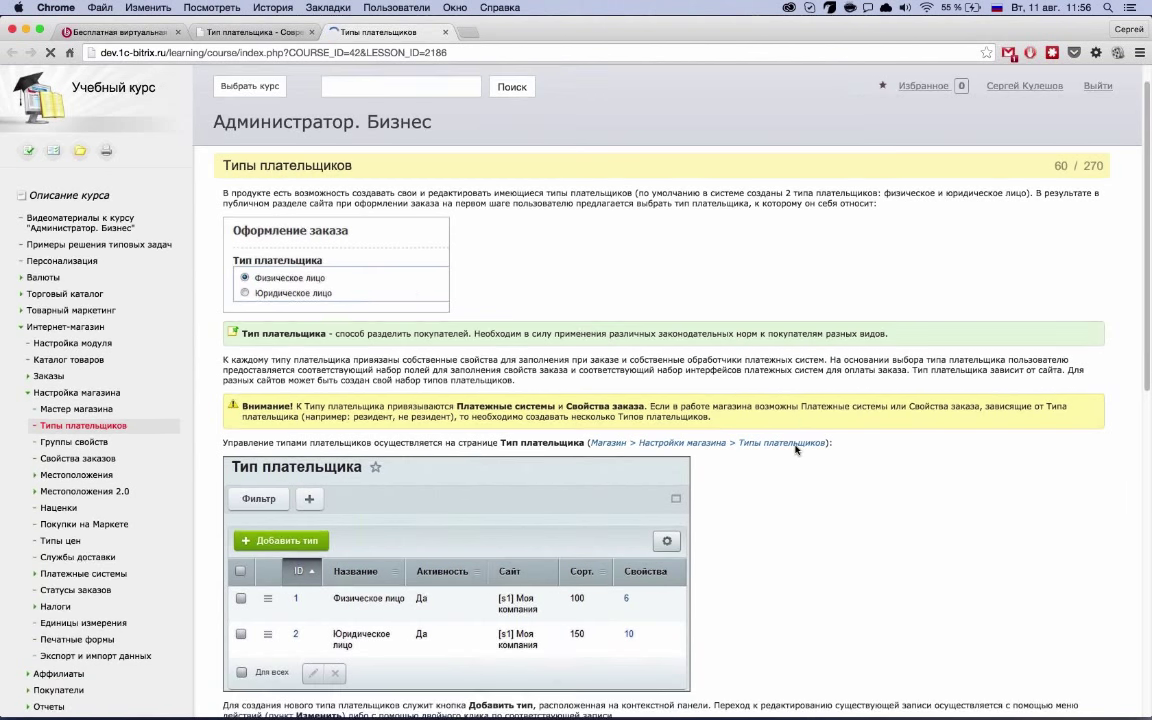
pyautogui.scroll(-3, 795, 449)
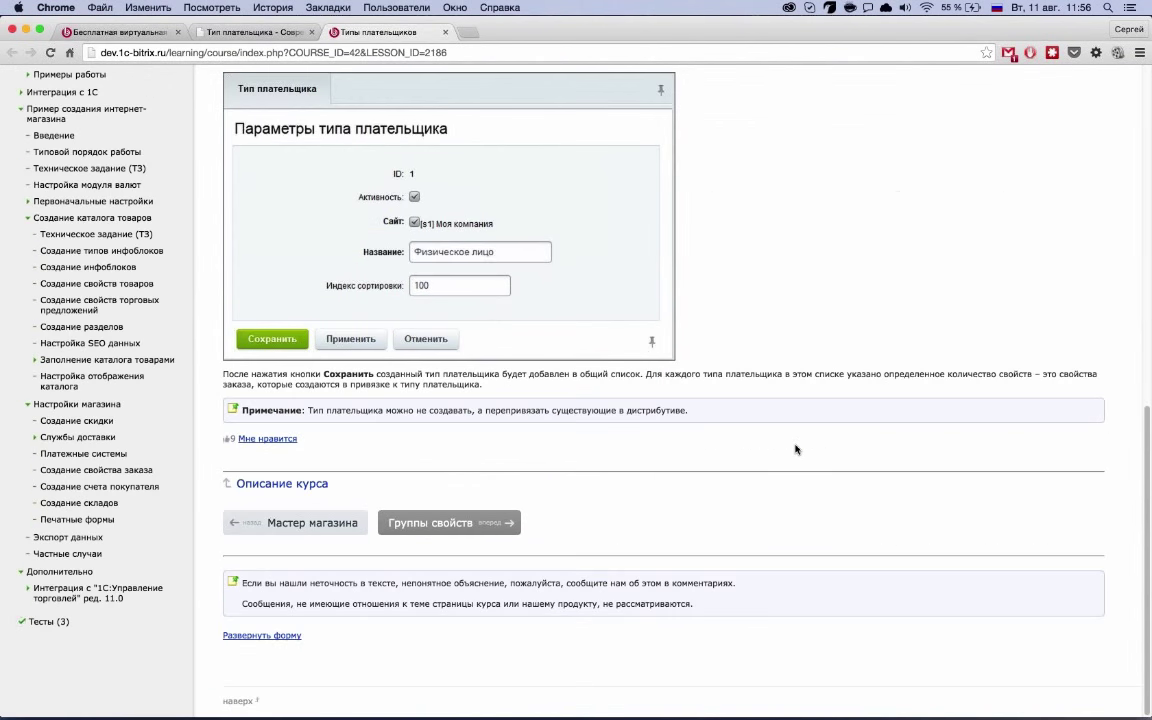
pyautogui.scroll(20, 205, 386)
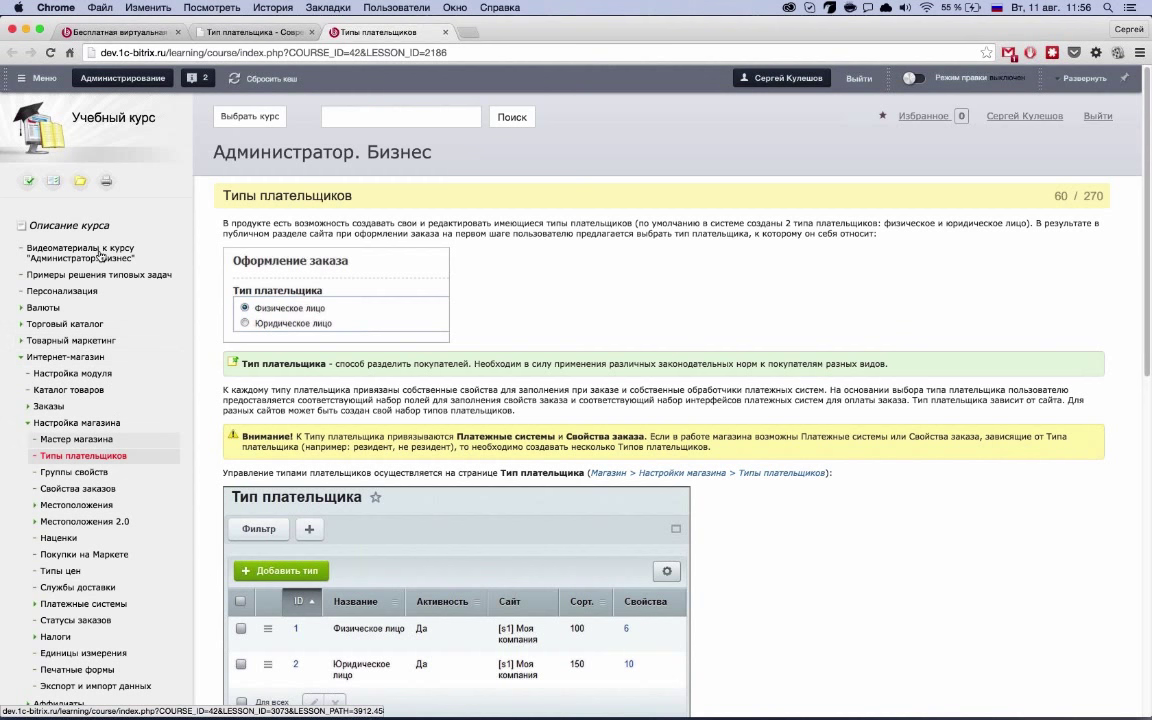
pyautogui.doubleClick(259, 152)
pyautogui.click(427, 205)
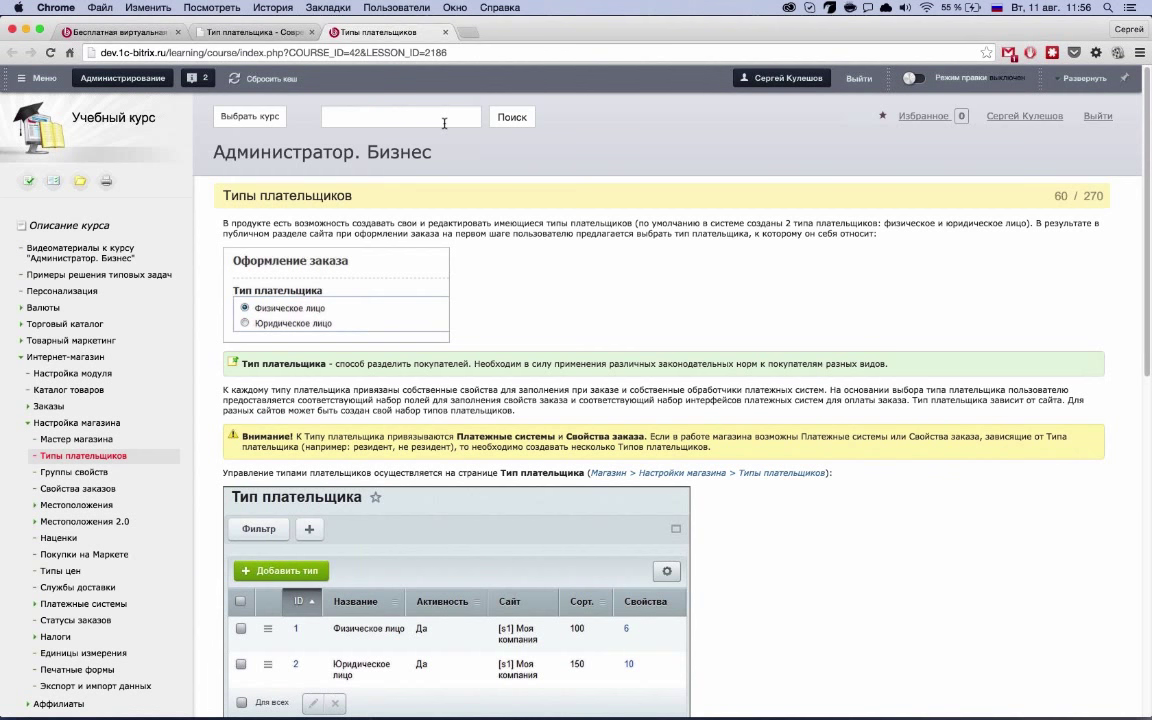
pyautogui.click(265, 32)
pyautogui.click(805, 142)
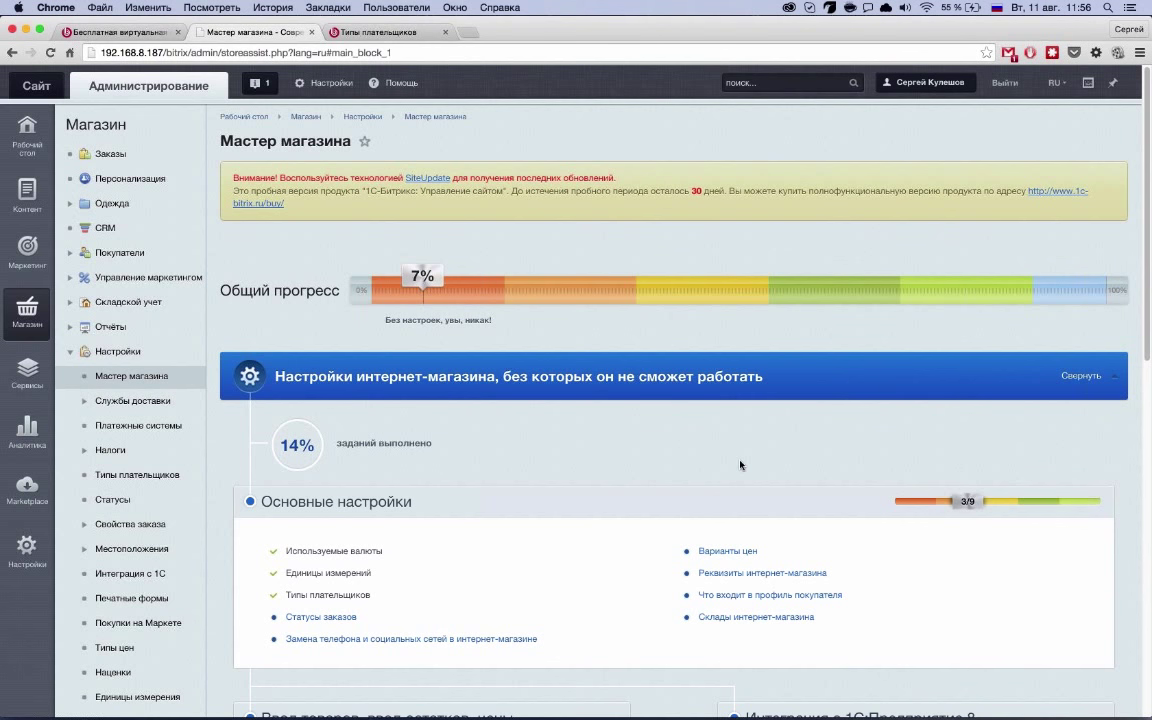
# Open the public storefront, copy its server address, and open a new incognito window.
pyautogui.click(52, 121)
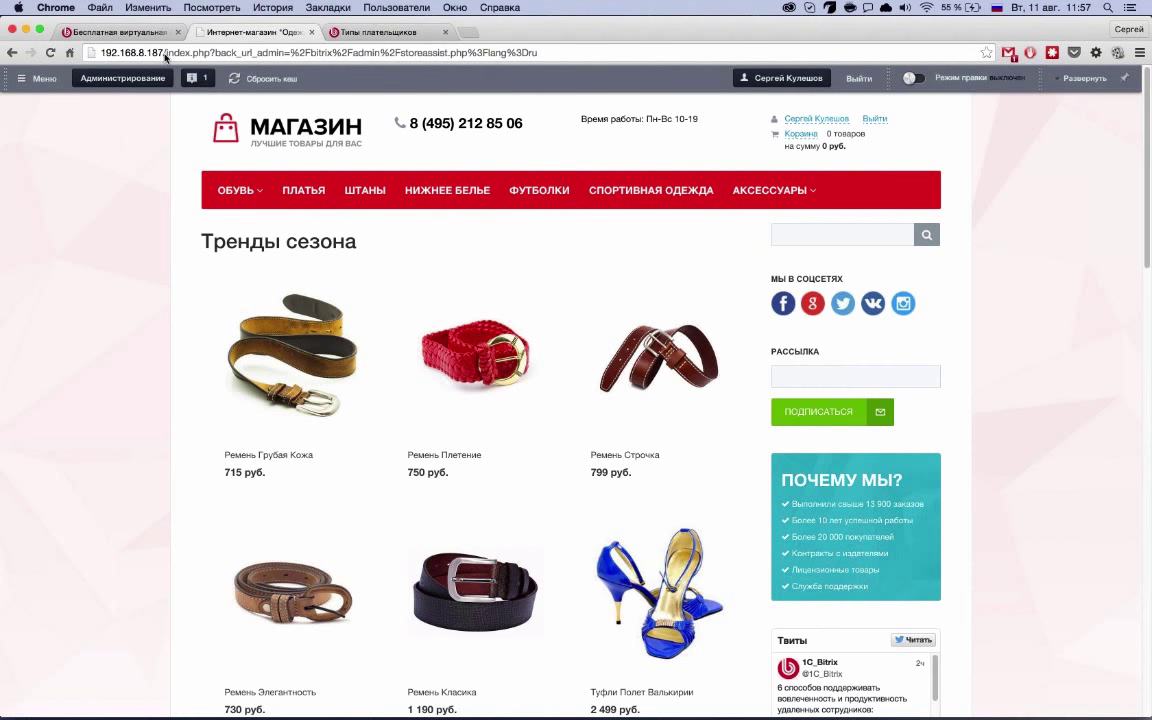
pyautogui.moveTo(166, 57); pyautogui.dragTo(98, 53)
pyautogui.press('super+c')
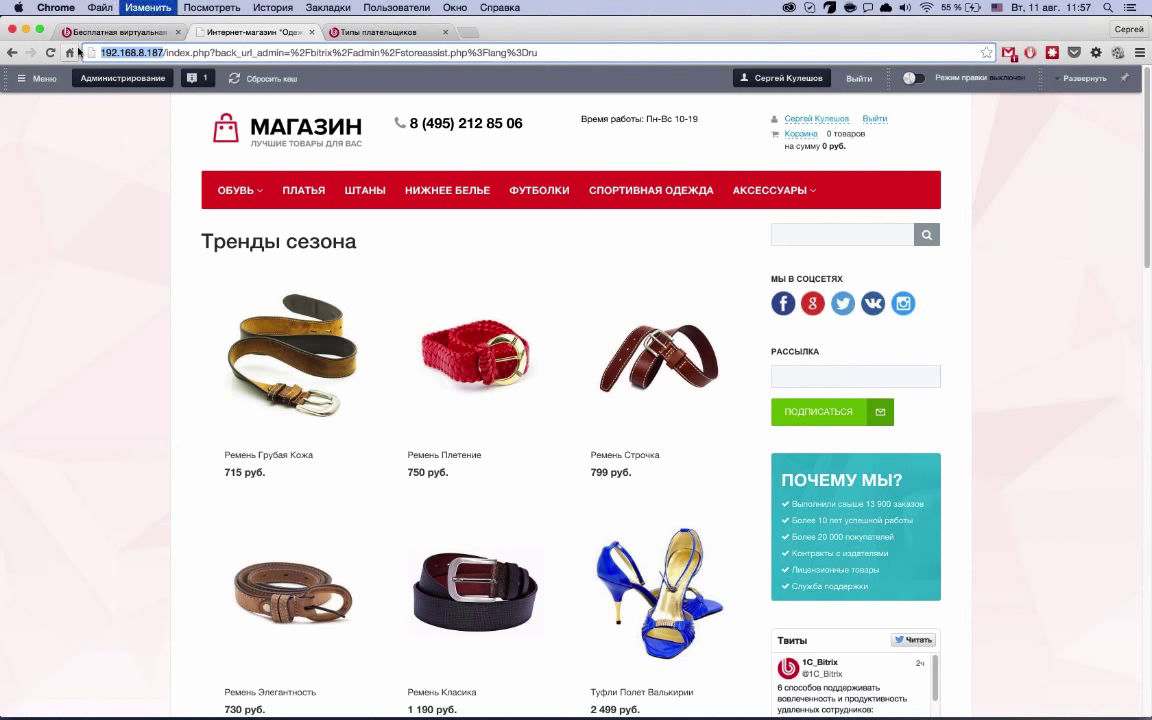
pyautogui.click(1139, 52)
pyautogui.click(1053, 96)
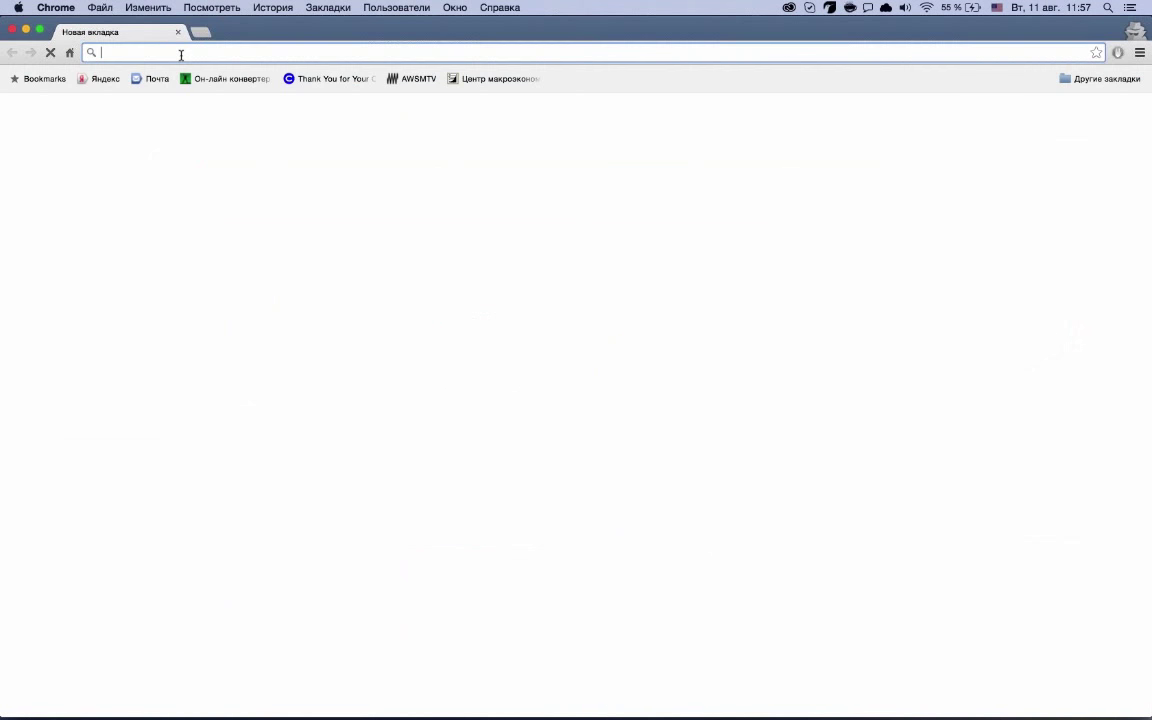
# Load the store at 192.168.8.187 as a guest in the incognito window and maximize it.
pyautogui.press('super+v')
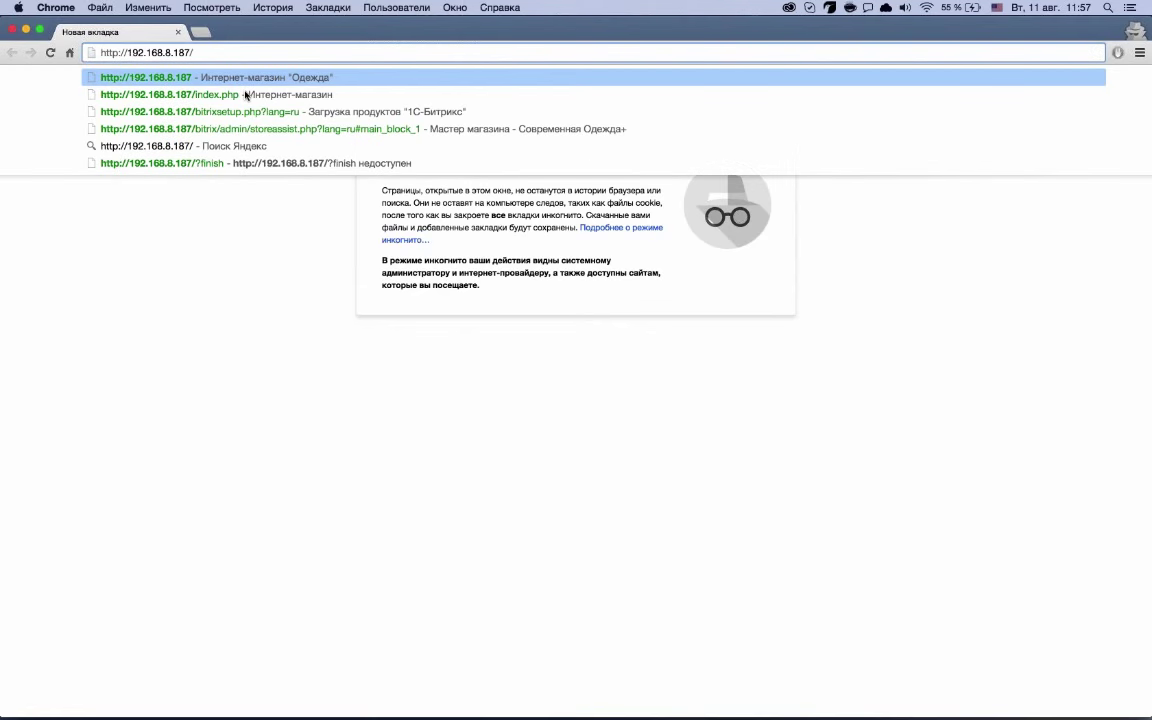
pyautogui.press('Return')
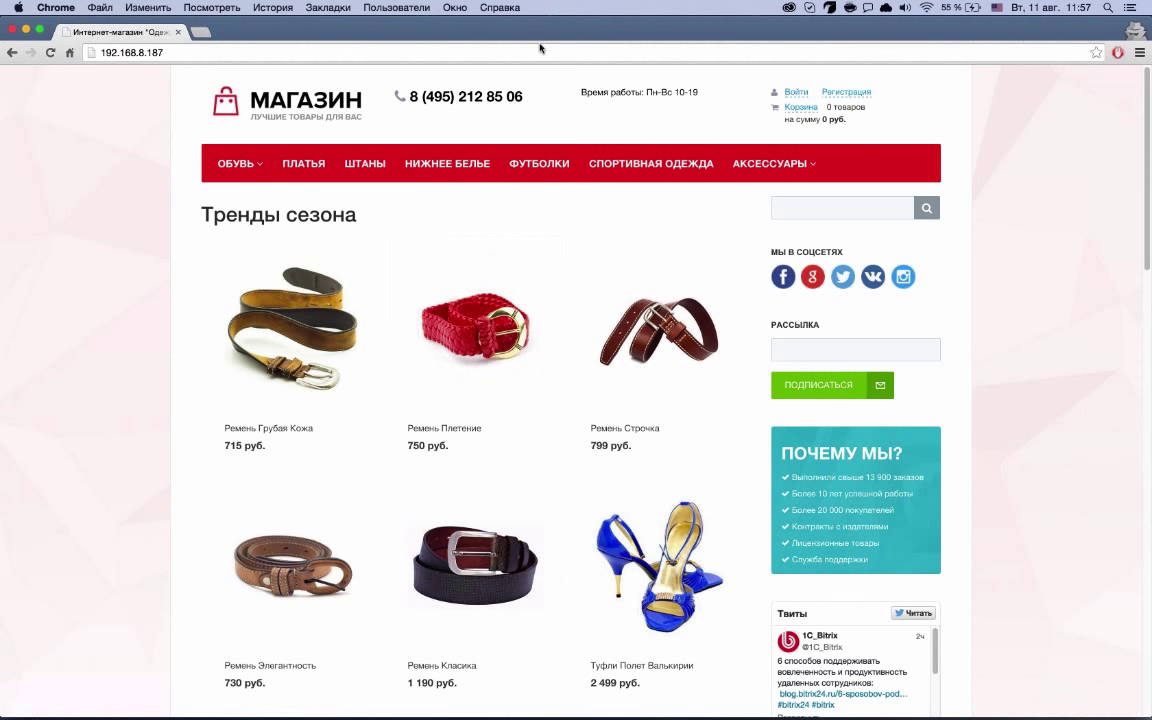
pyautogui.moveTo(540, 48); pyautogui.dragTo(567, 236)
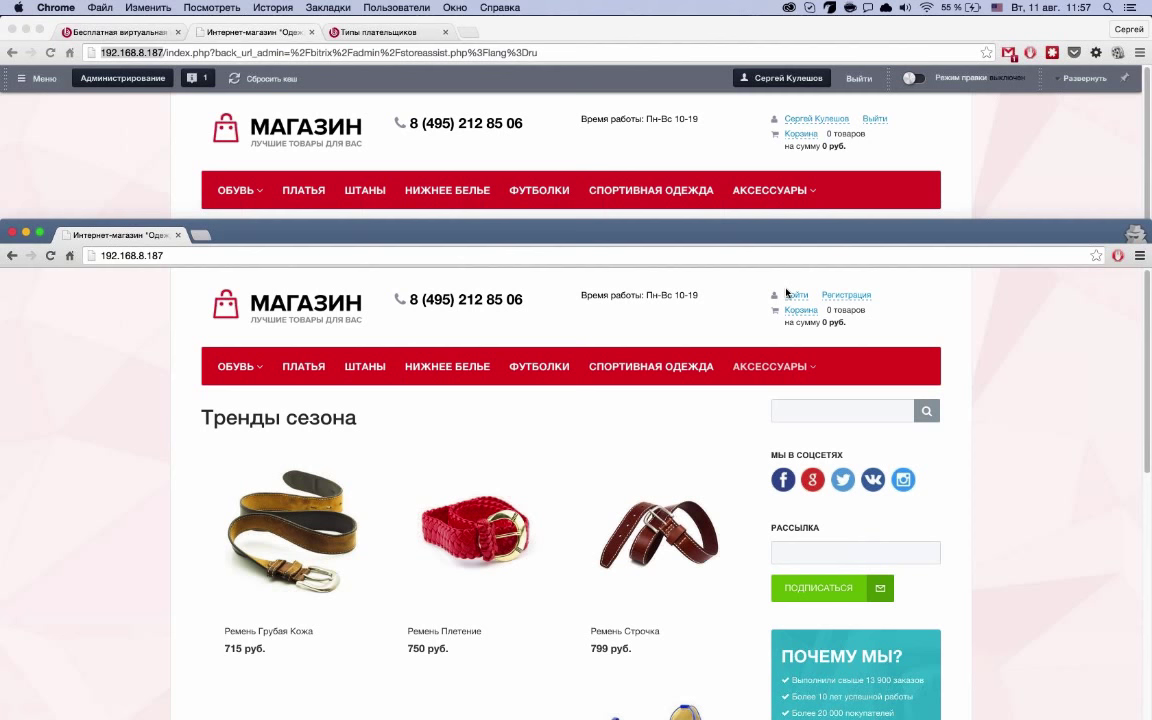
pyautogui.moveTo(507, 234); pyautogui.dragTo(507, 216)
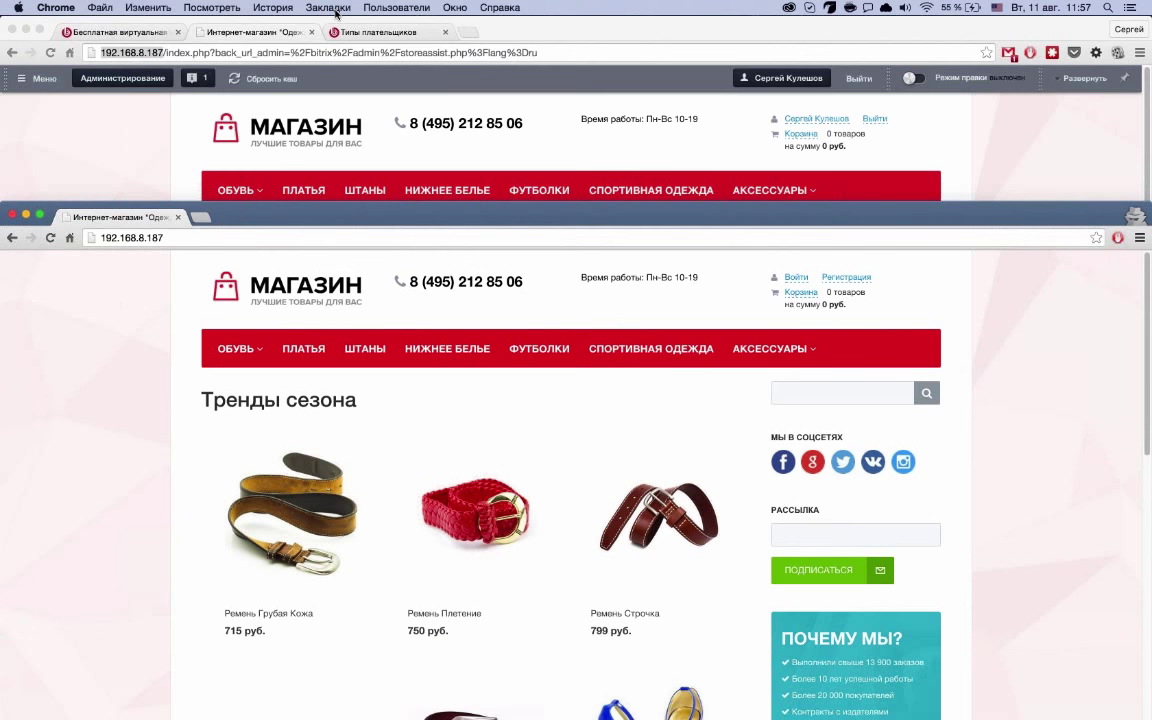
pyautogui.click(39, 214)
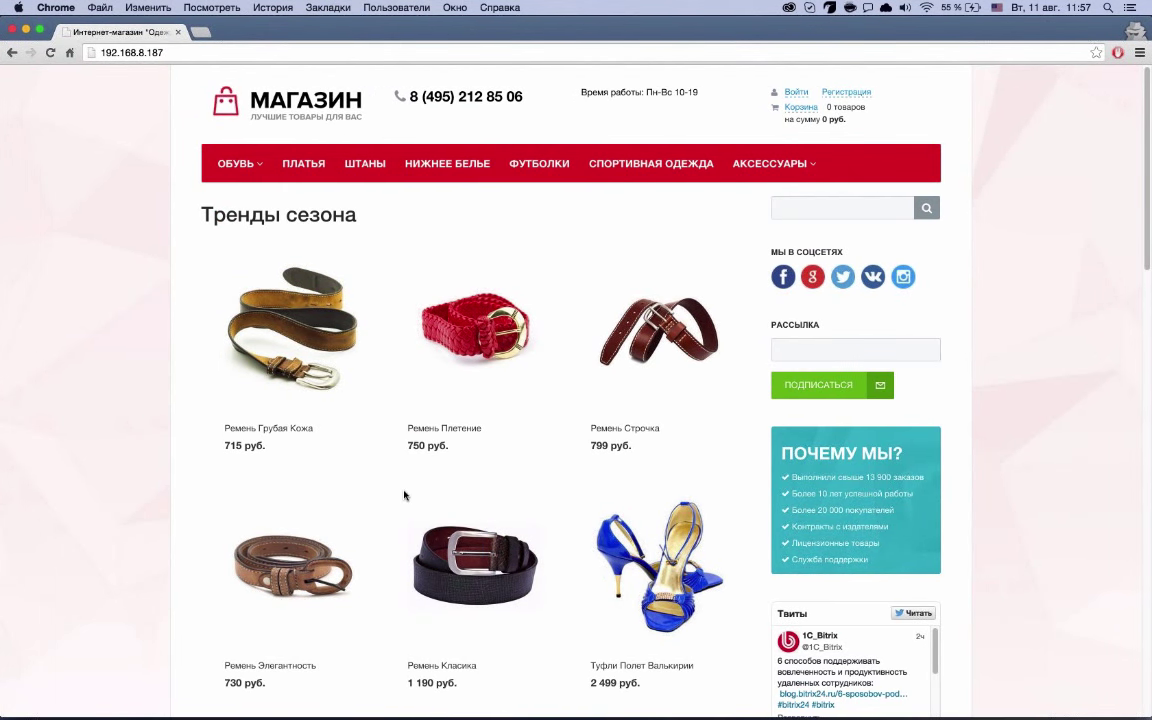
pyautogui.moveTo(404, 495)
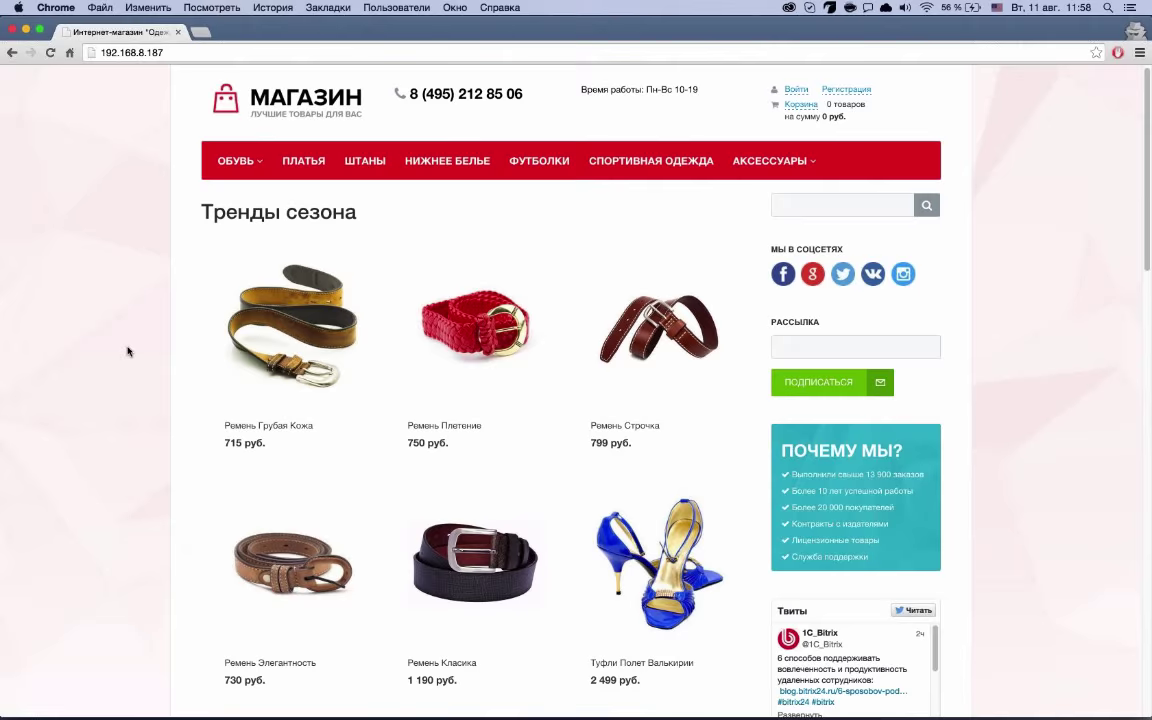
pyautogui.scroll(-3, 128, 351)
pyautogui.scroll(3, 130, 350)
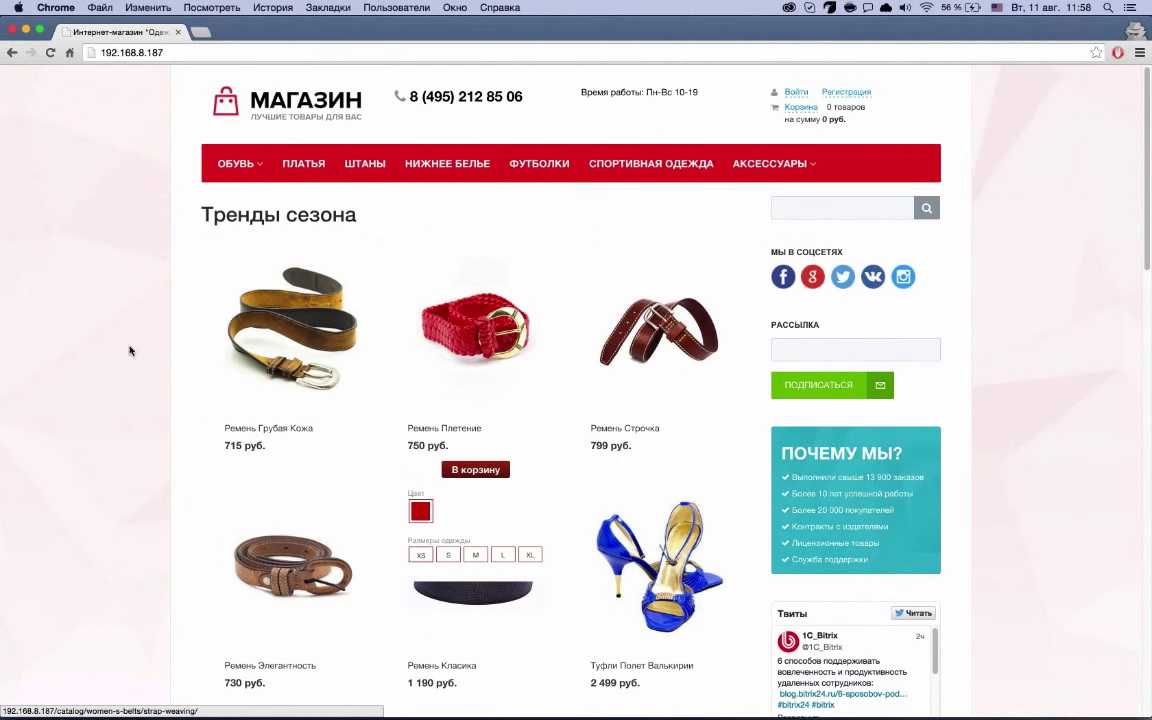
pyautogui.scroll(-1, 130, 350)
pyautogui.scroll(-10, 130, 351)
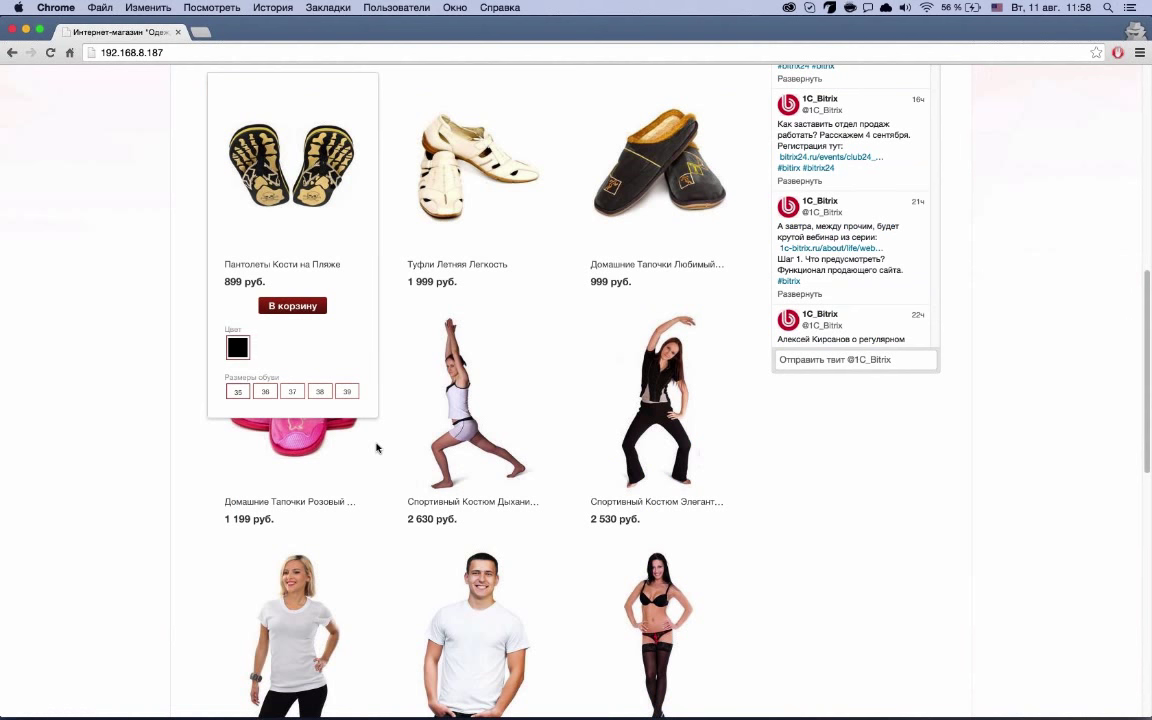
pyautogui.scroll(-3, 378, 450)
pyautogui.scroll(15, 378, 452)
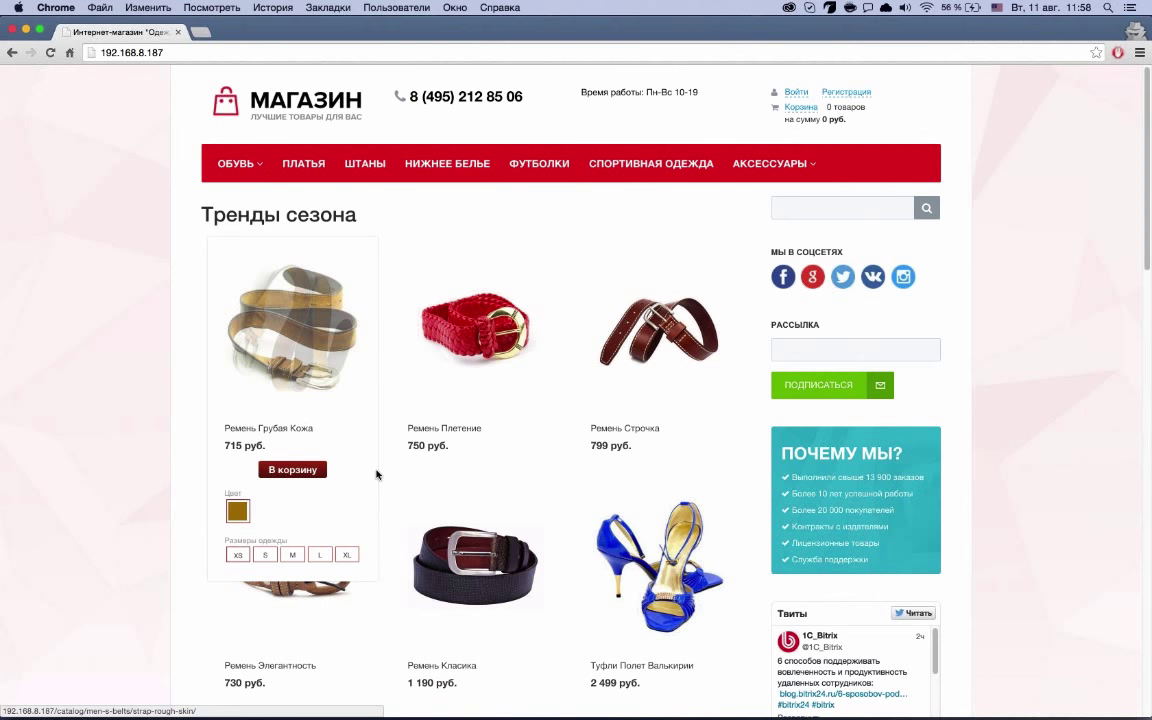
pyautogui.scroll(-1, 378, 472)
pyautogui.scroll(-10, 375, 468)
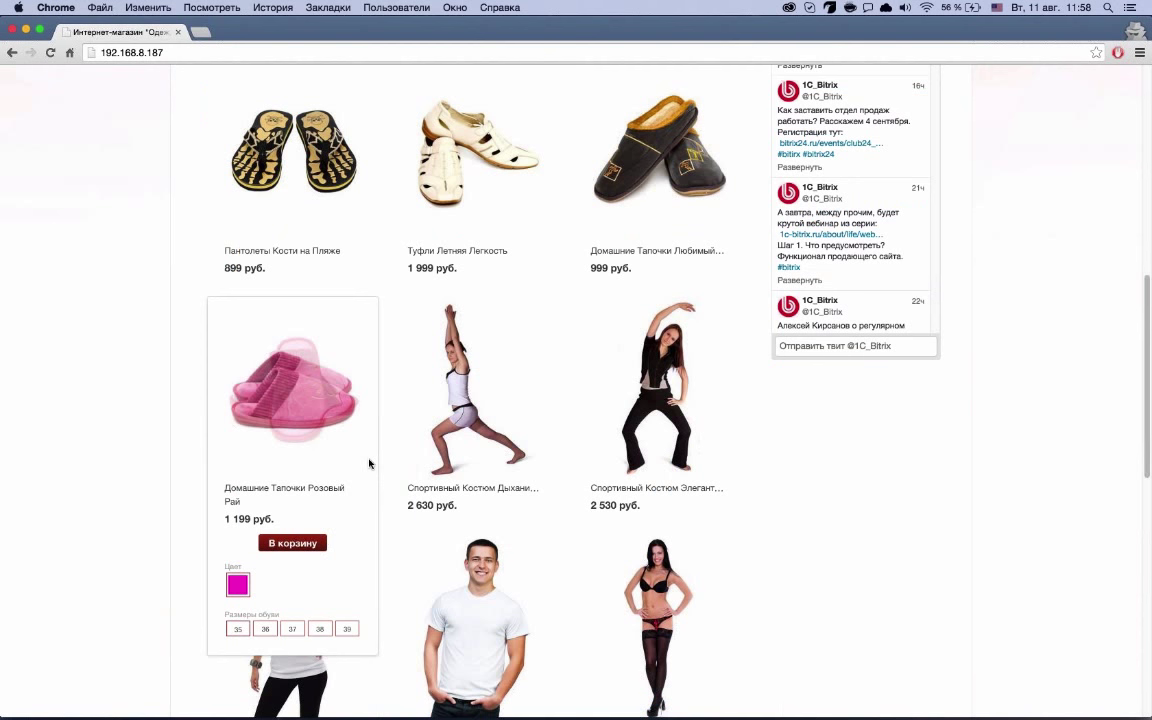
pyautogui.scroll(10, 369, 463)
pyautogui.scroll(-2, 370, 465)
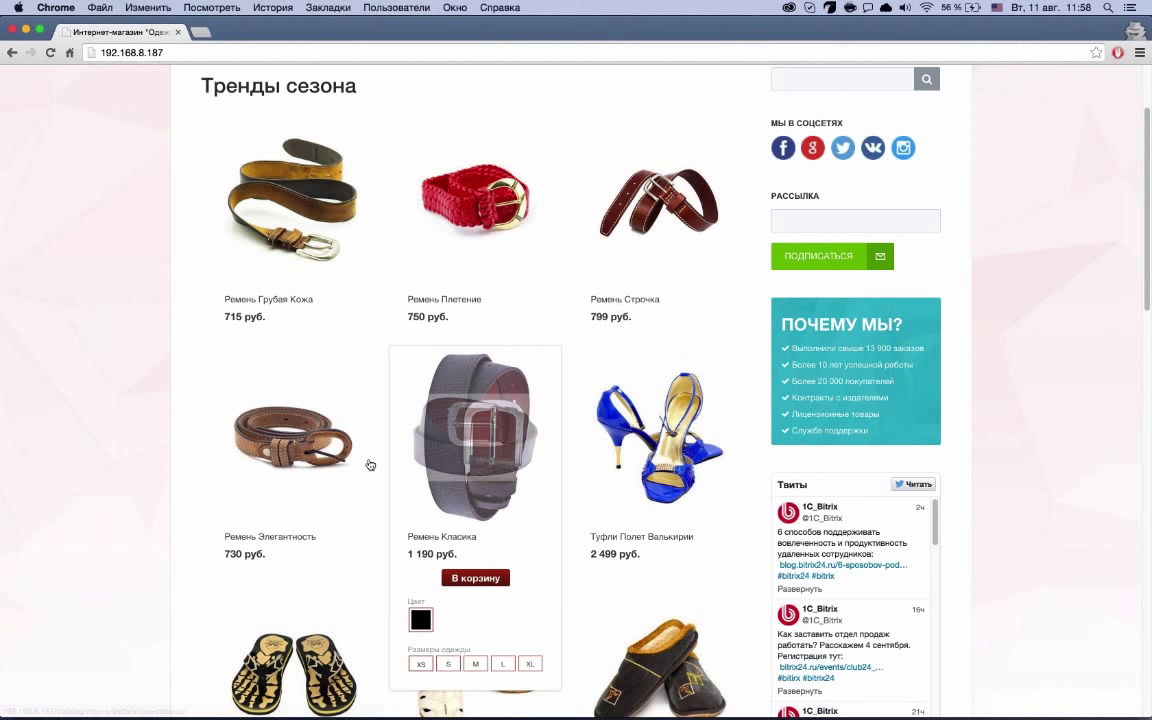
pyautogui.scroll(1, 370, 465)
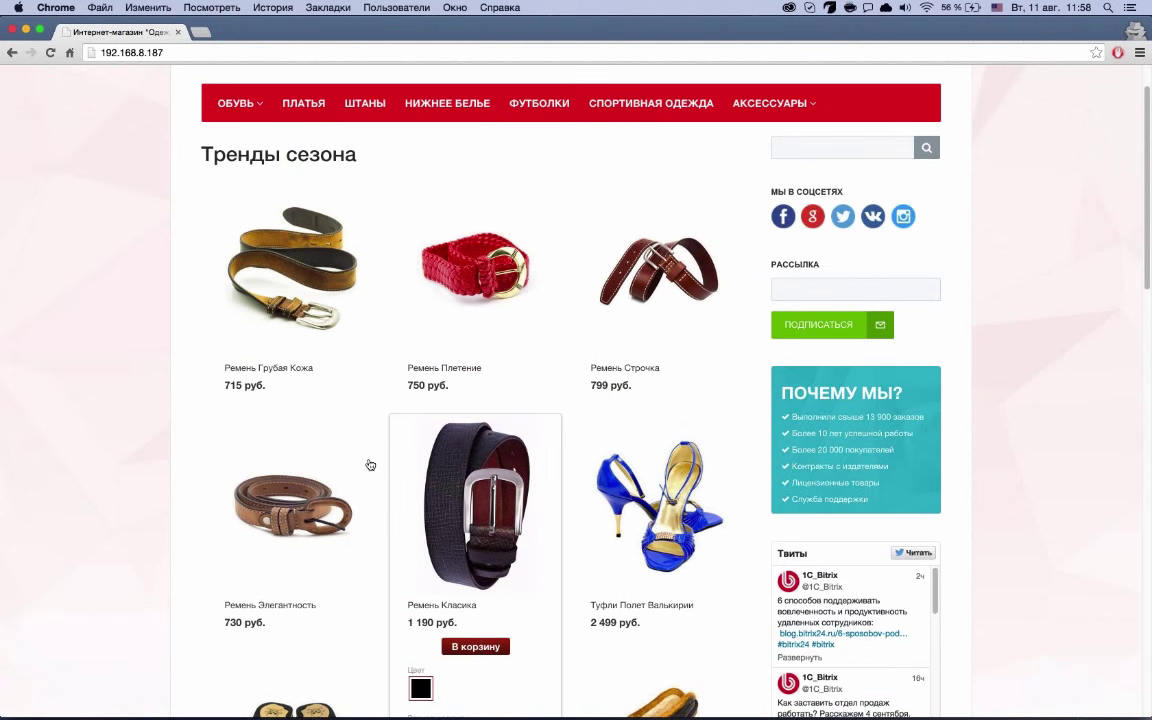
pyautogui.scroll(1, 370, 465)
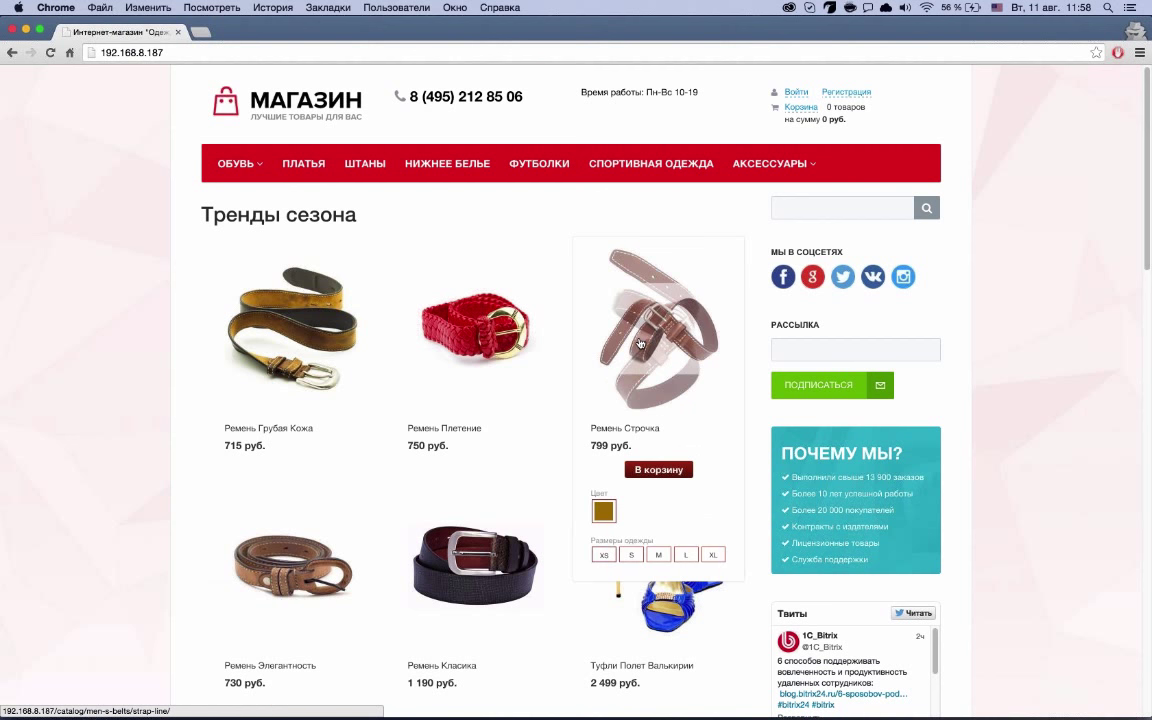
pyautogui.scroll(-3, 660, 280)
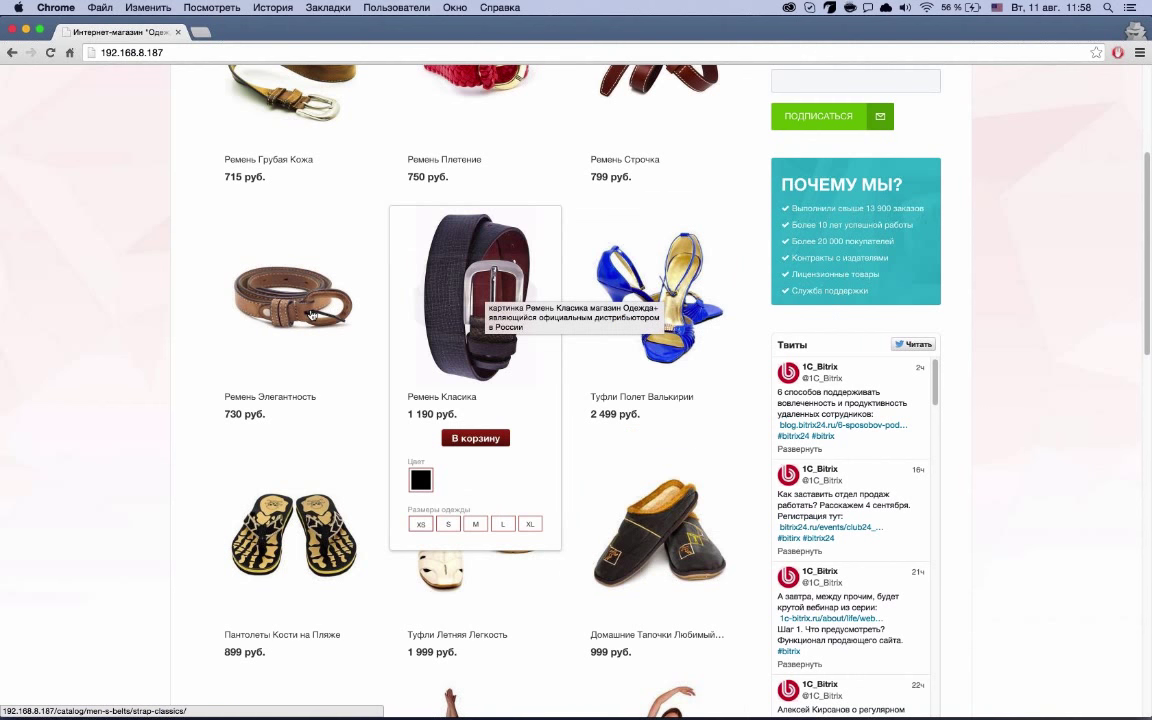
pyautogui.scroll(3, 298, 185)
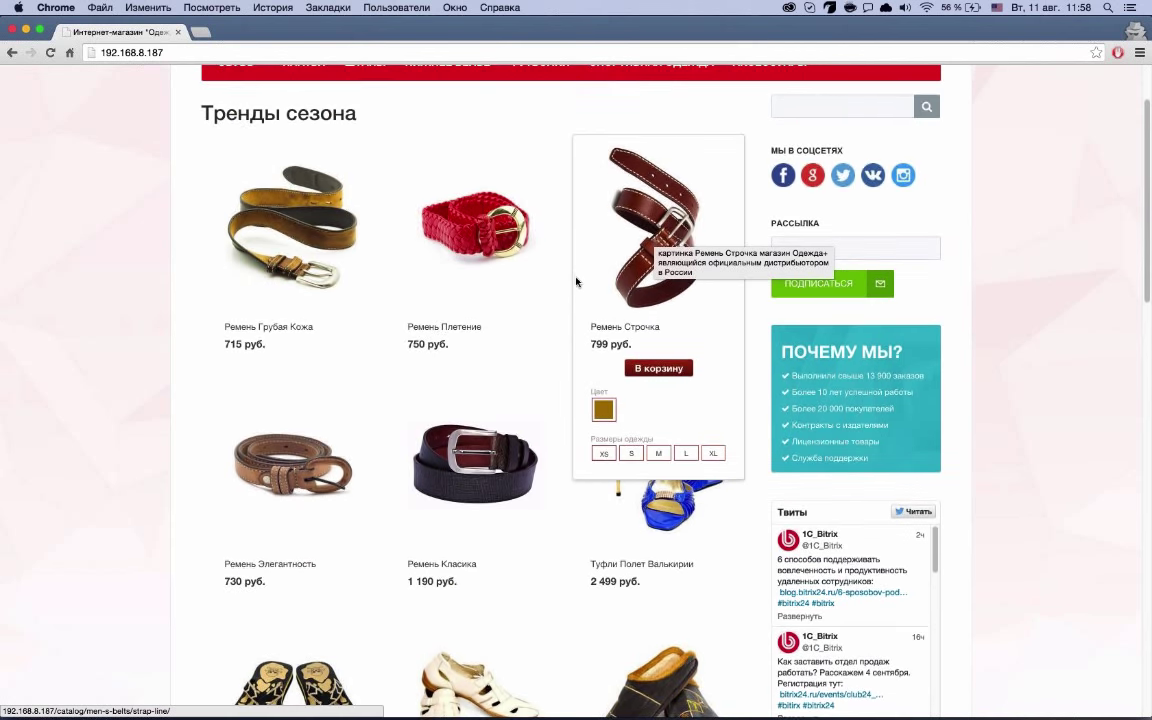
pyautogui.scroll(-10, 576, 282)
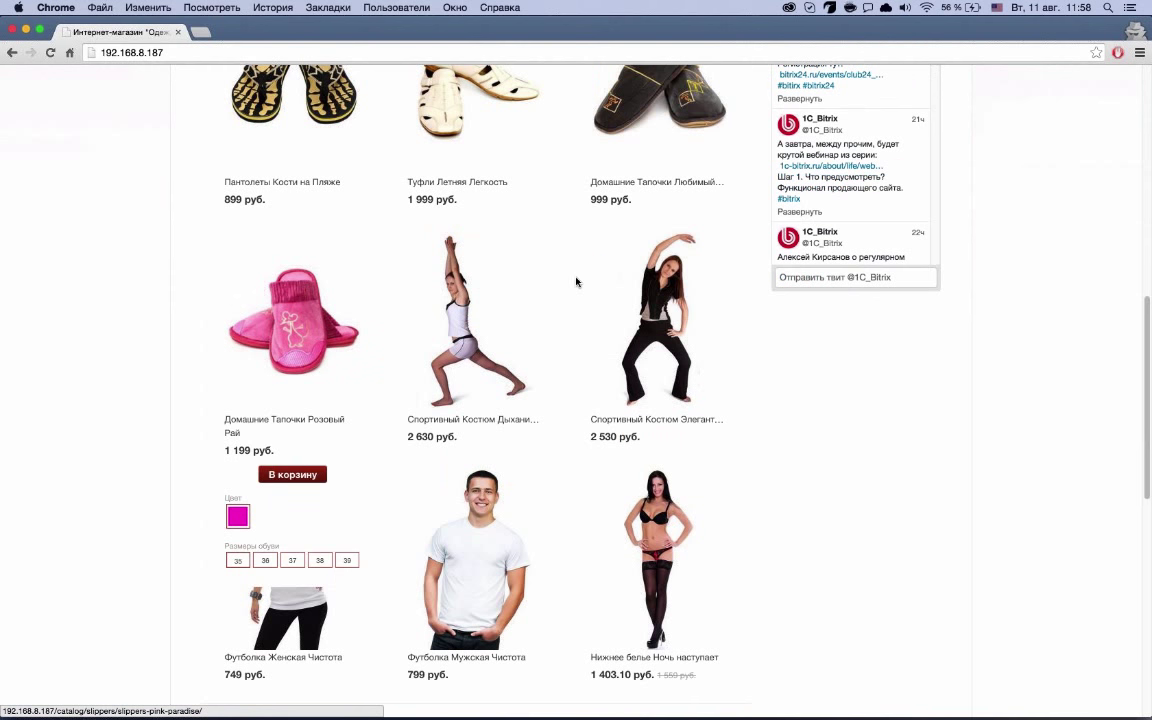
pyautogui.scroll(-1, 576, 282)
pyautogui.scroll(-3, 576, 282)
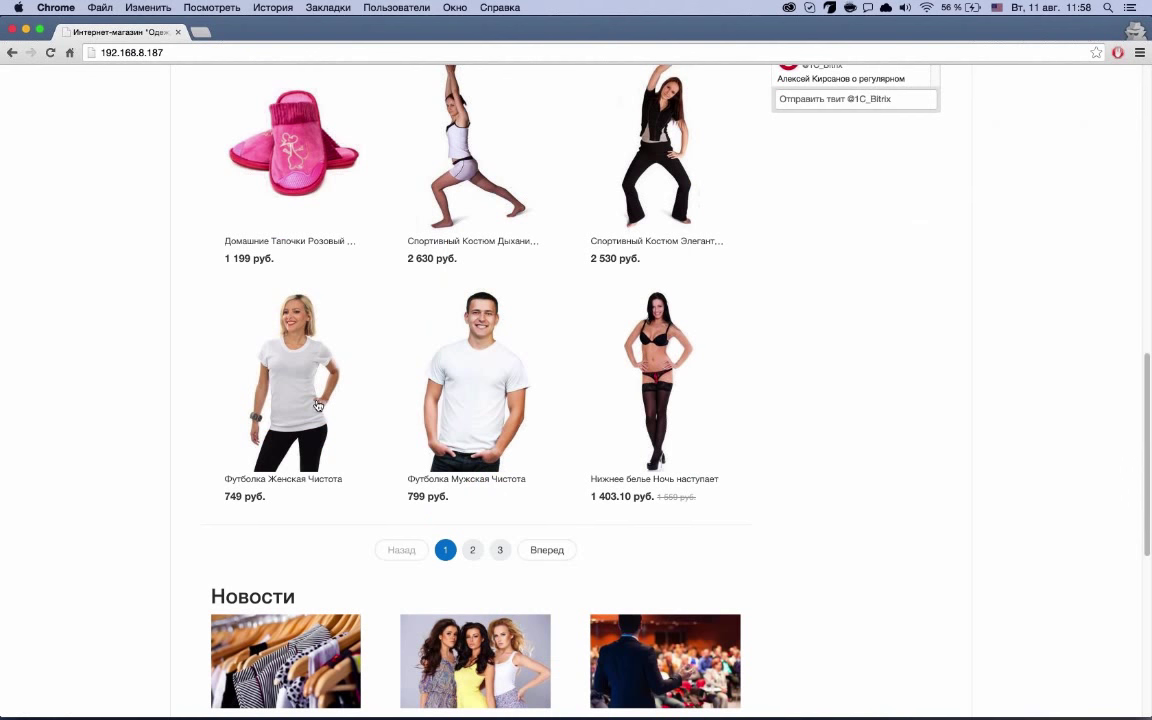
pyautogui.moveTo(430, 567)
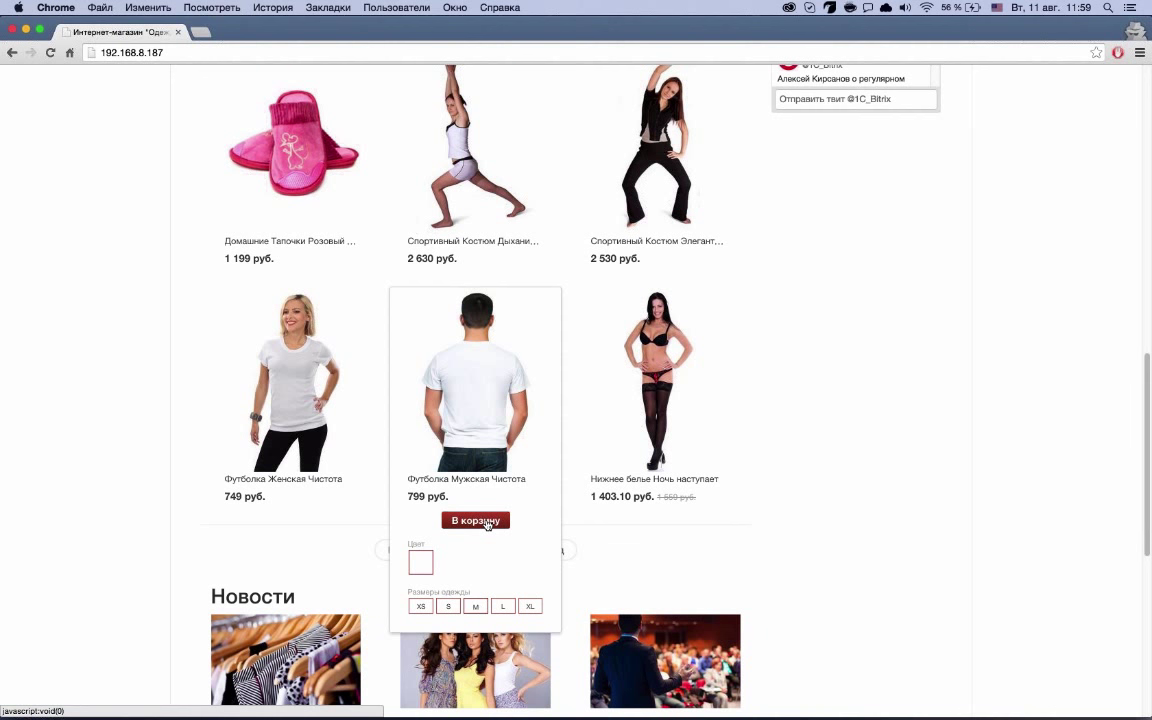
pyautogui.scroll(3, 487, 524)
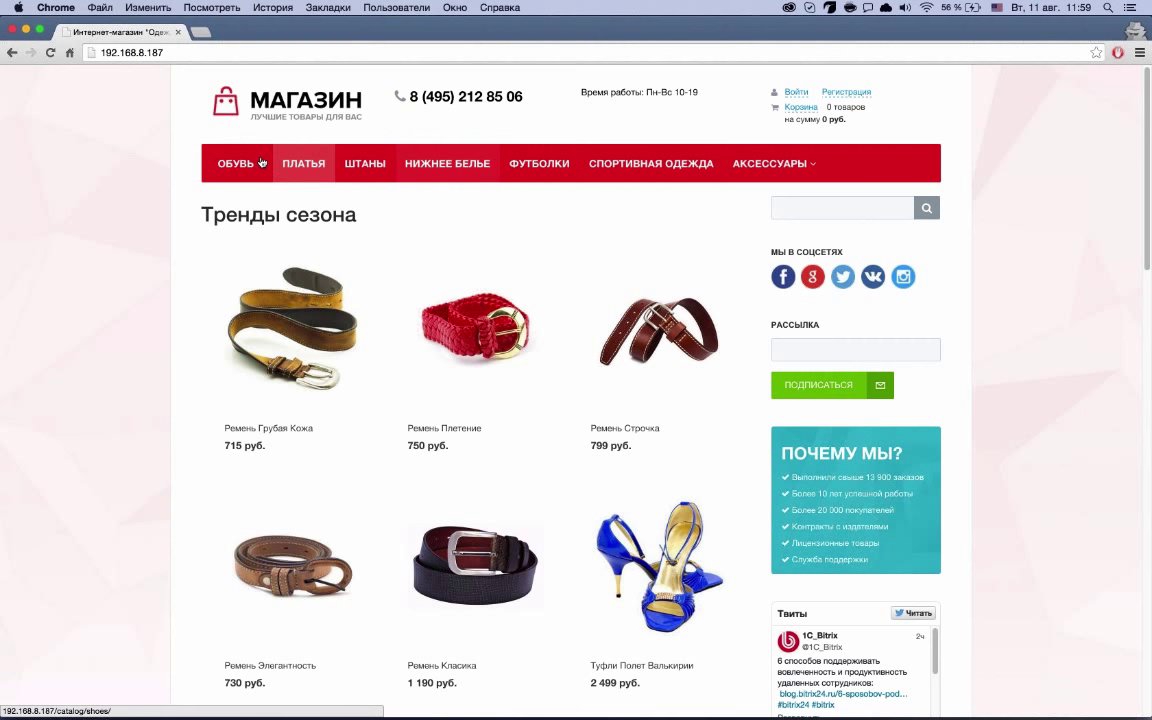
# Highlight the Пантолеты category description, then open the ОБУВЬ shoe subcategories to reach Туфли Женские.
pyautogui.moveTo(255, 164)
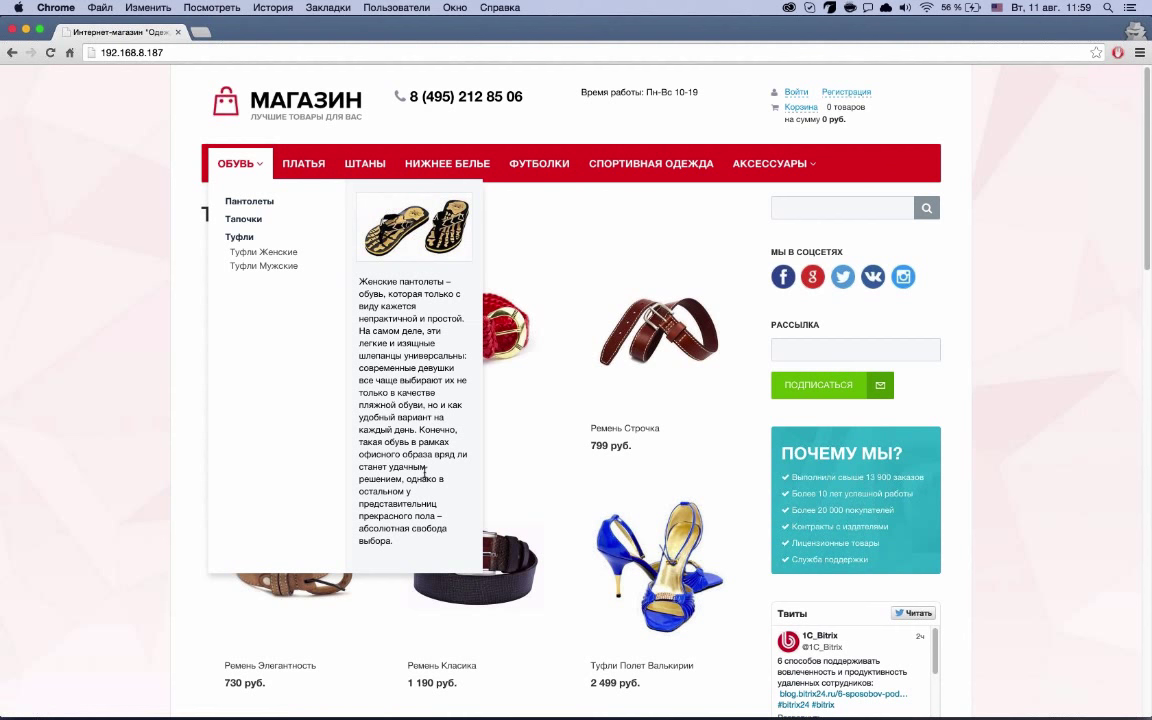
pyautogui.moveTo(363, 282); pyautogui.dragTo(421, 492)
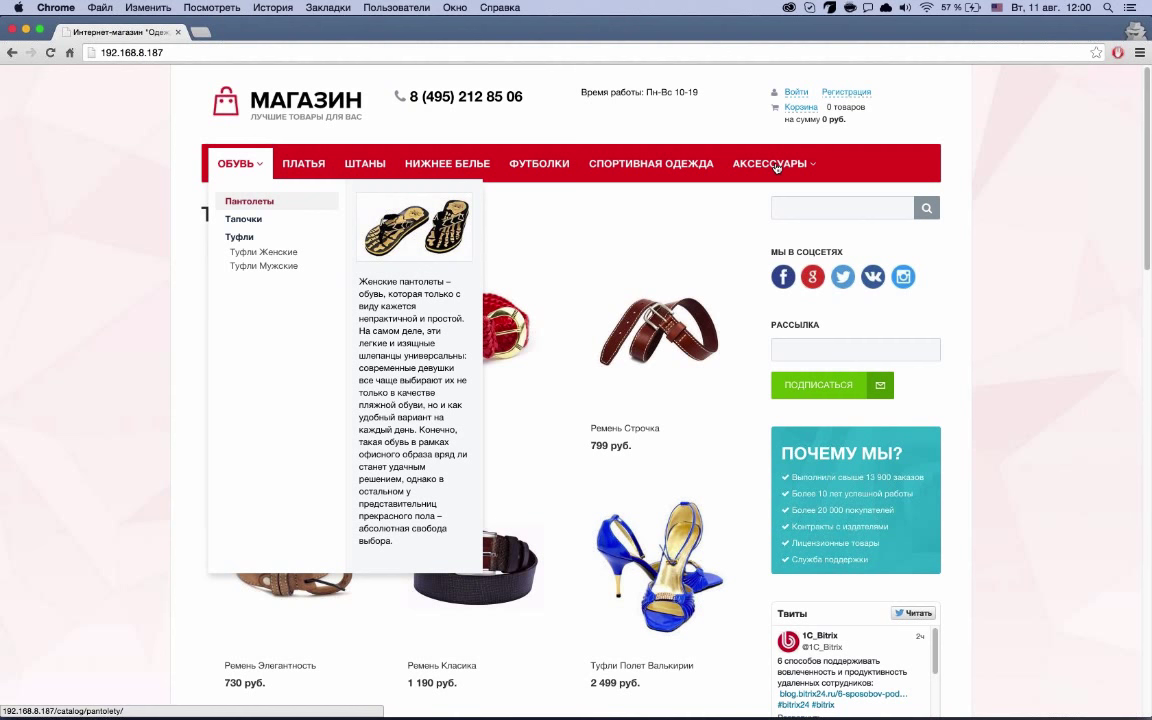
pyautogui.moveTo(776, 167)
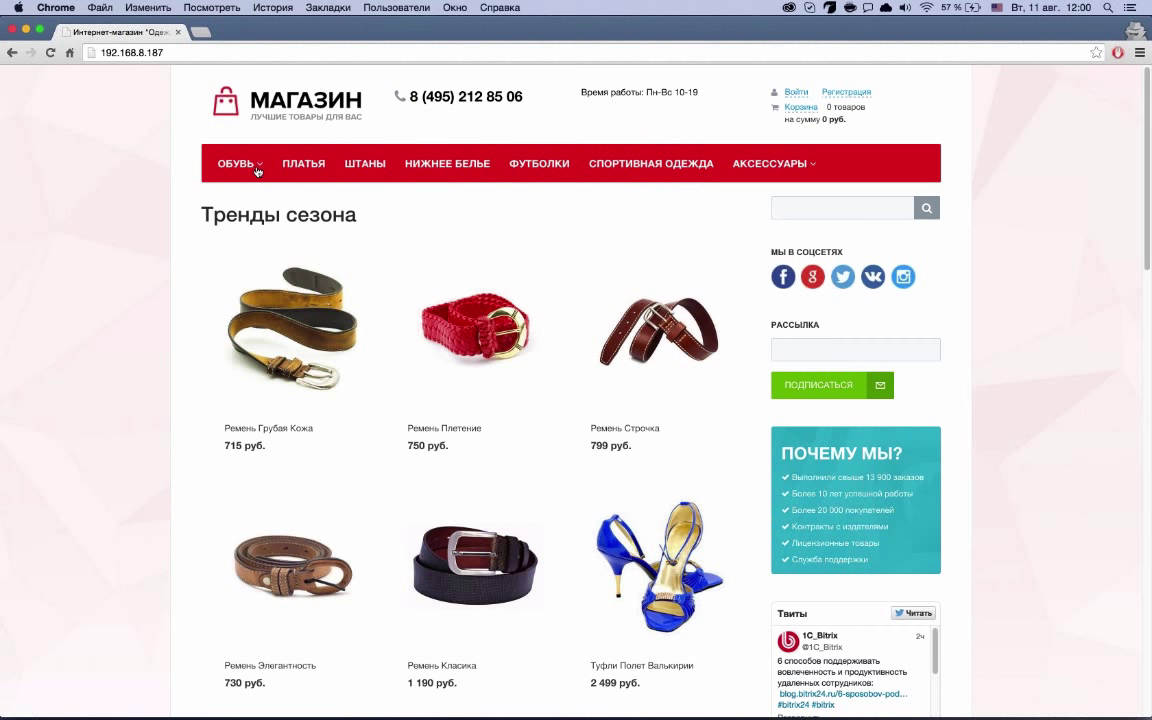
pyautogui.click(257, 166)
pyautogui.click(297, 258)
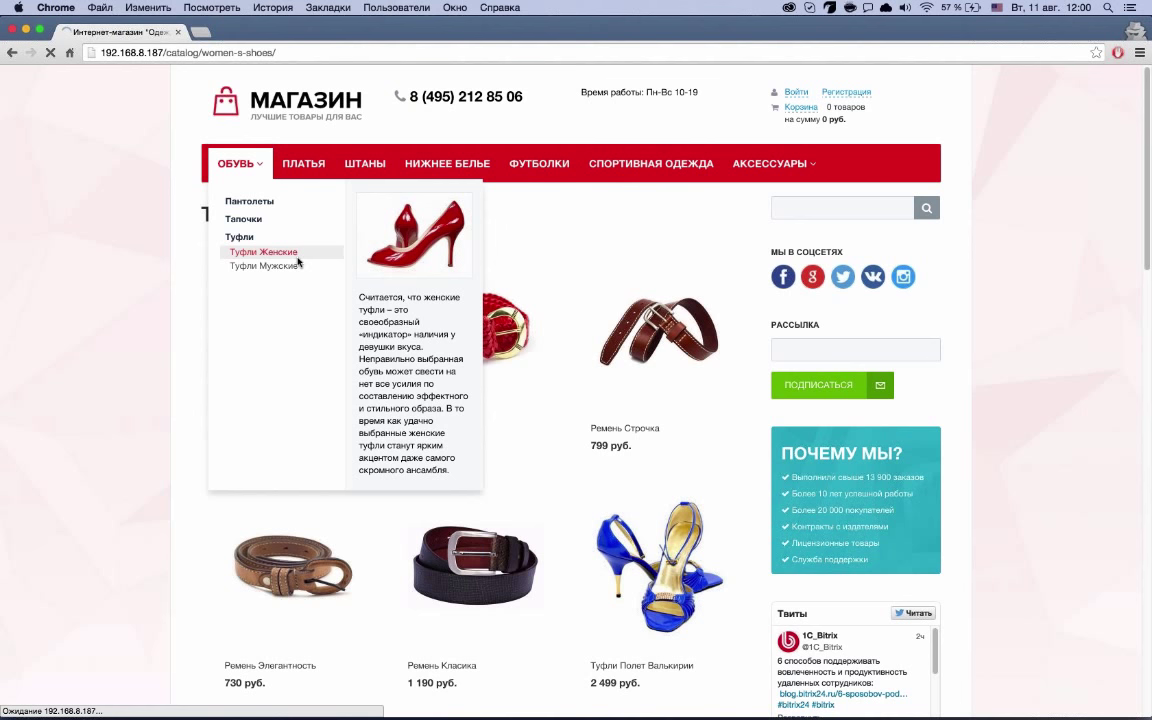
pyautogui.scroll(-1, 195, 261)
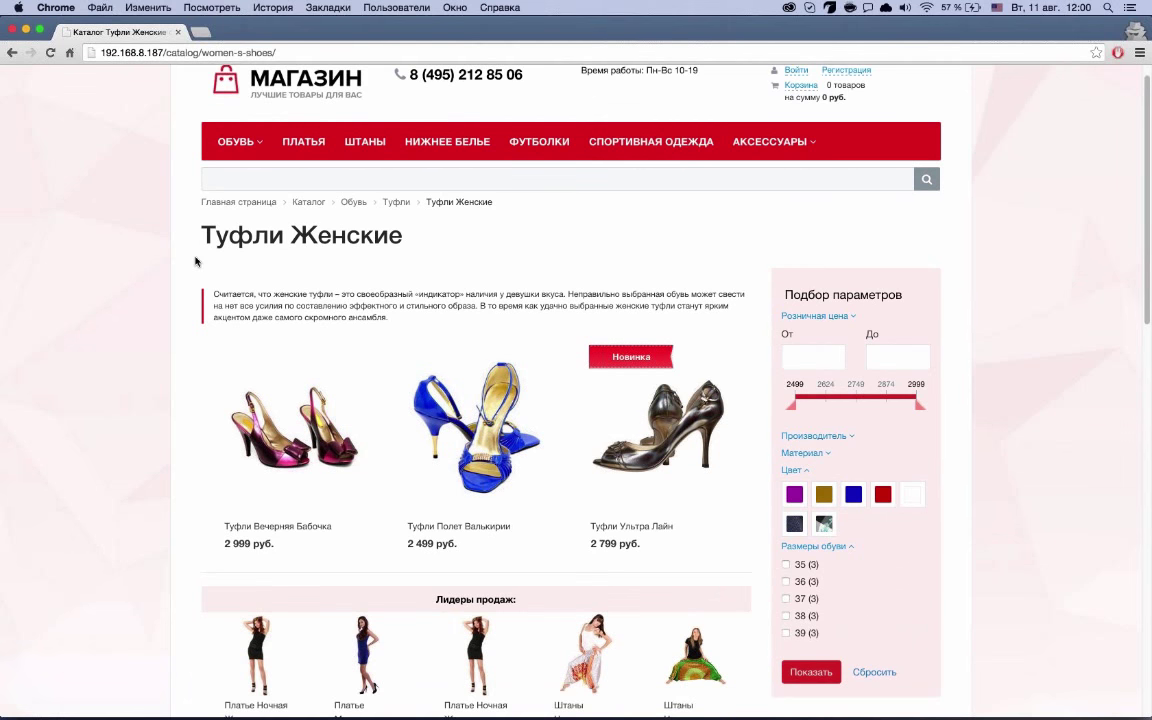
pyautogui.scroll(-3, 195, 261)
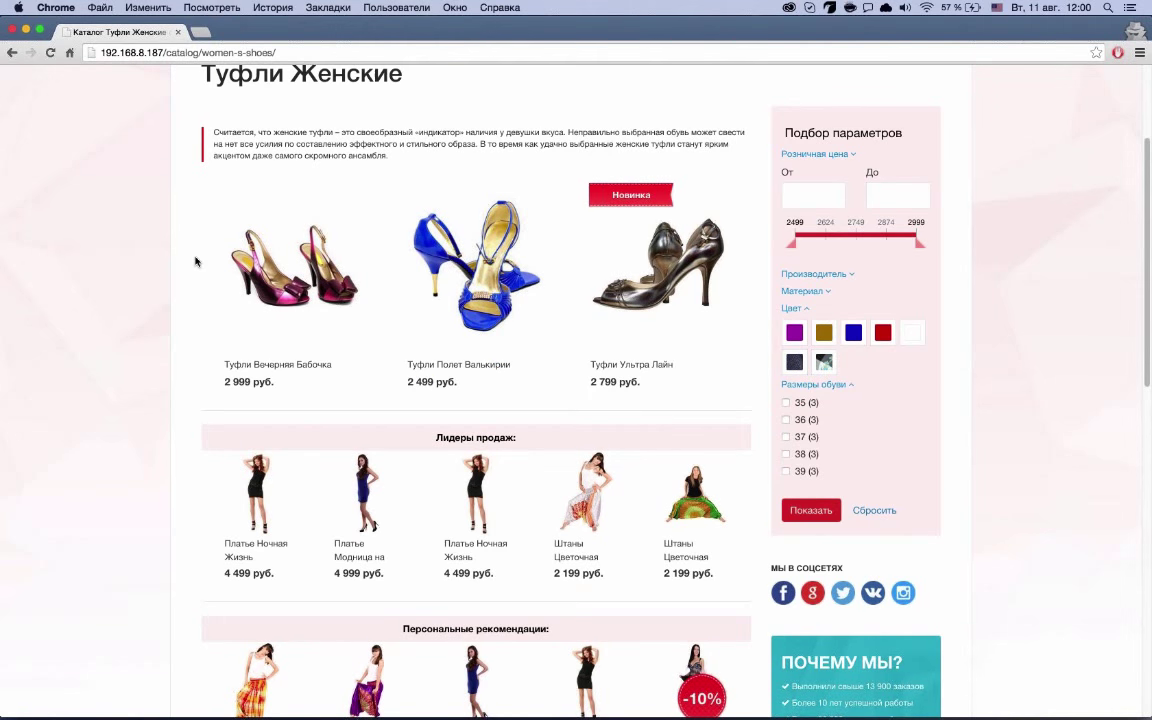
pyautogui.scroll(4, 195, 261)
pyautogui.tripleClick(516, 234)
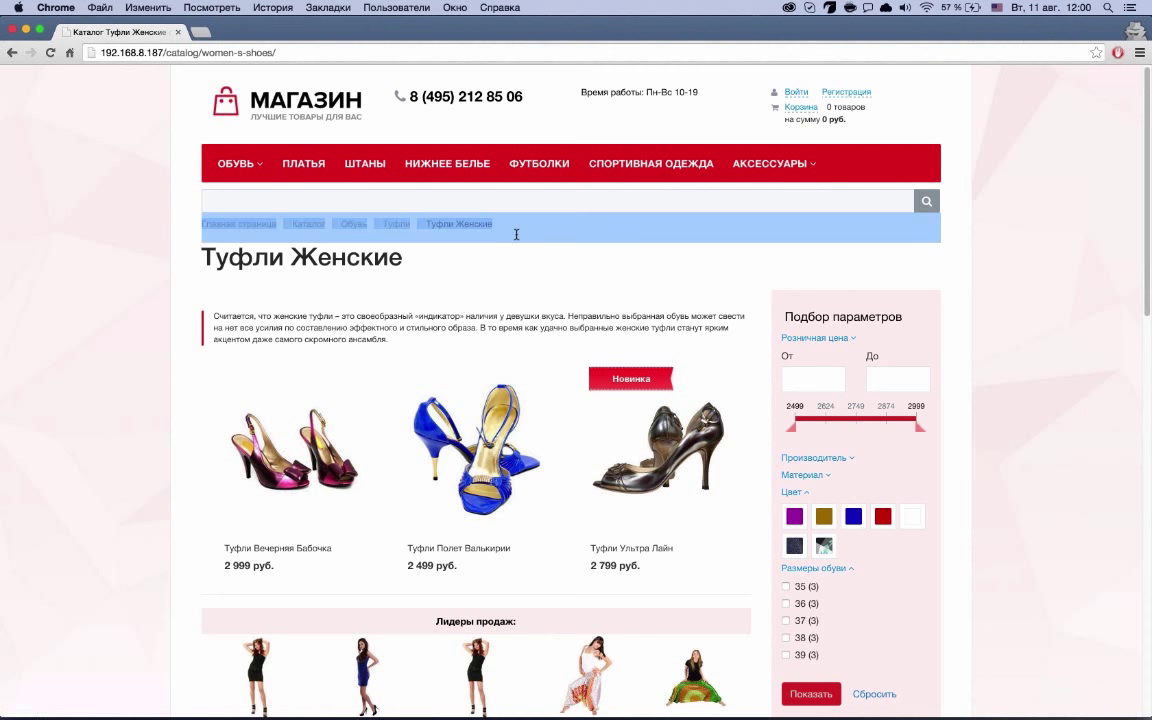
pyautogui.click(516, 229)
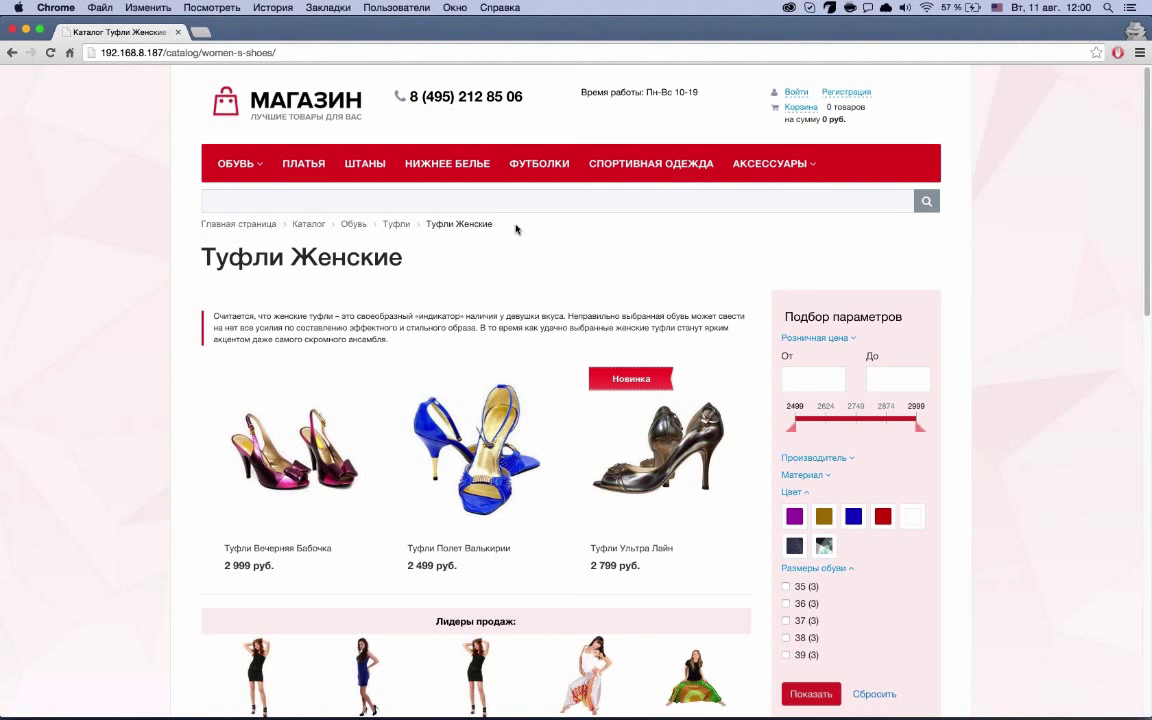
pyautogui.tripleClick(560, 234)
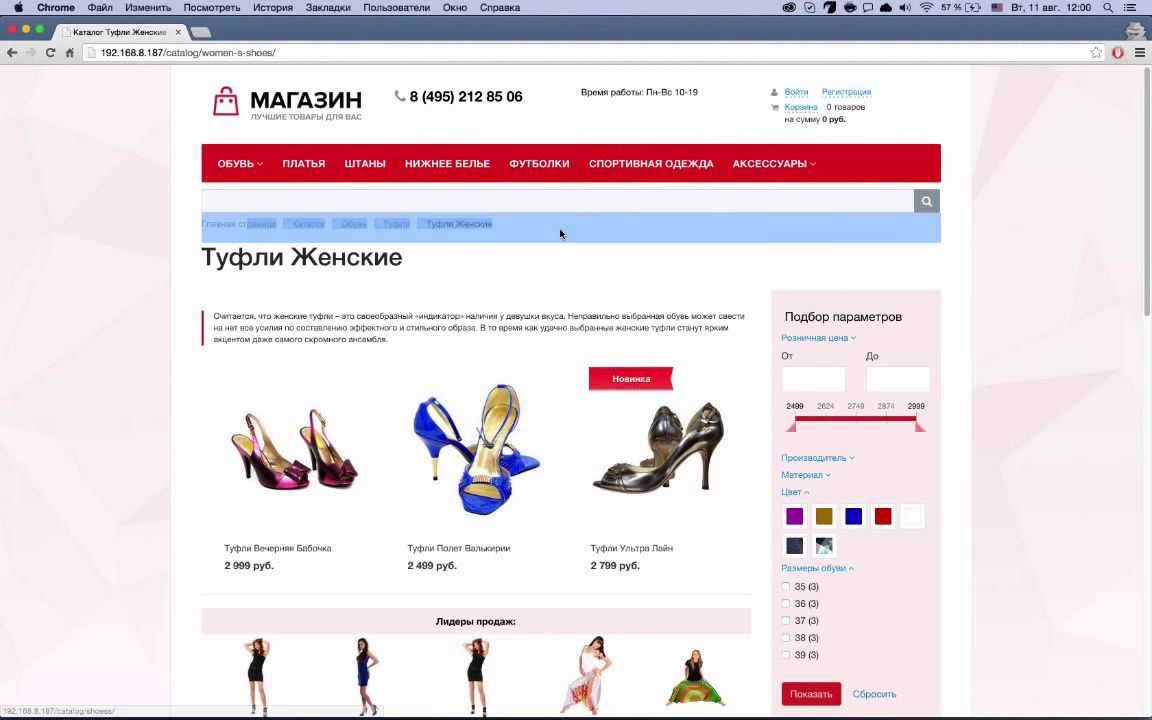
pyautogui.click(532, 229)
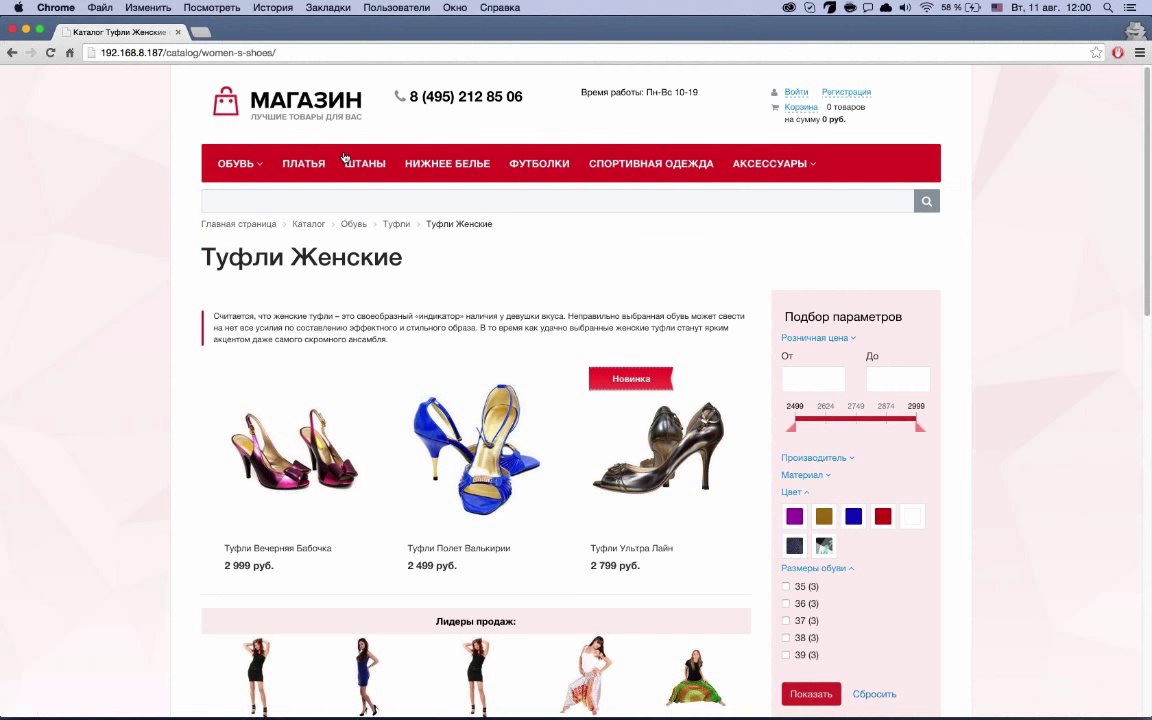
pyautogui.moveTo(236, 163)
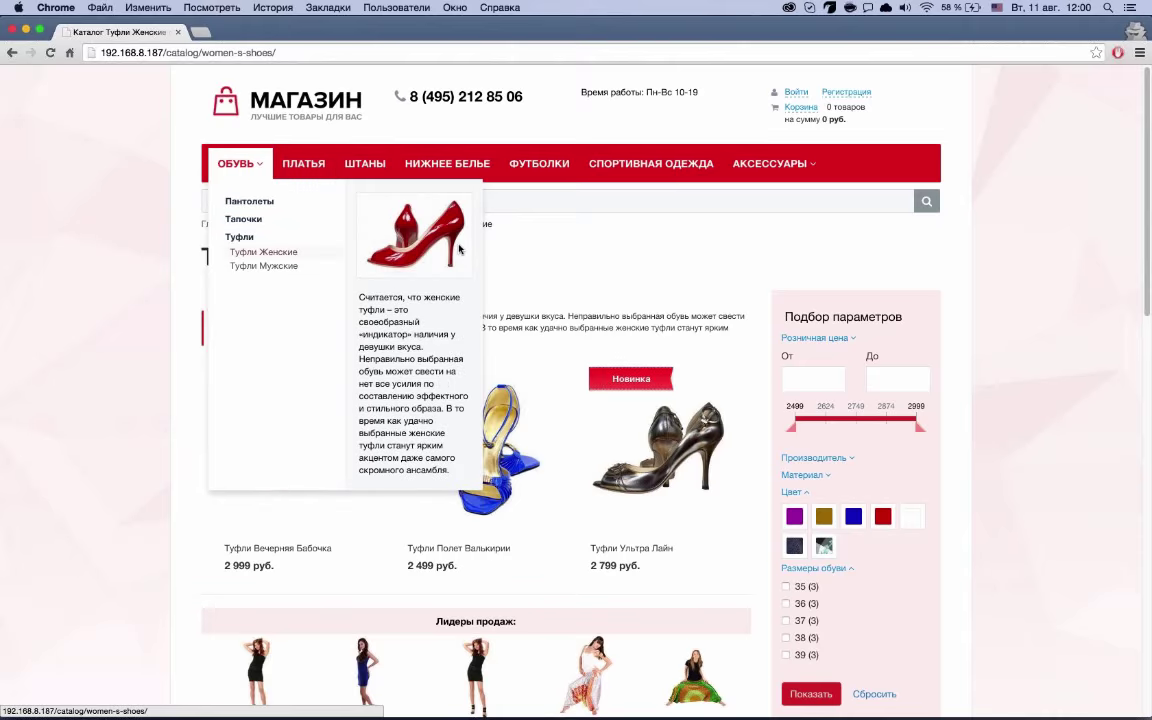
pyautogui.click(459, 249)
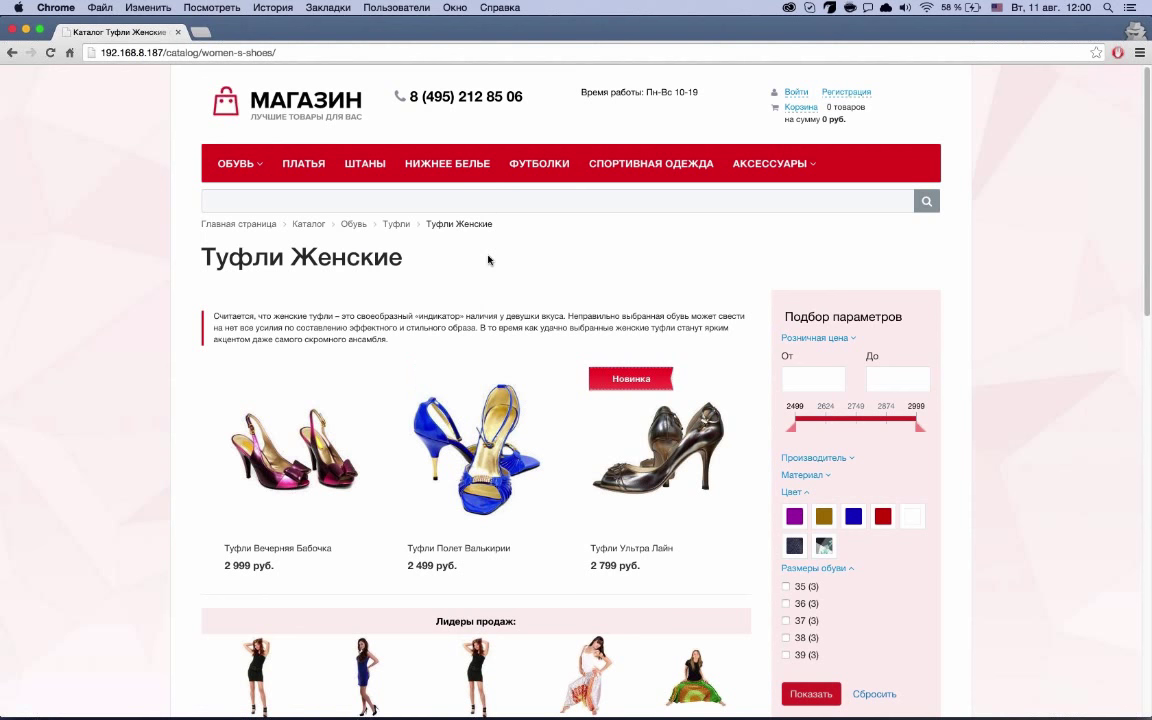
pyautogui.scroll(-3, 470, 258)
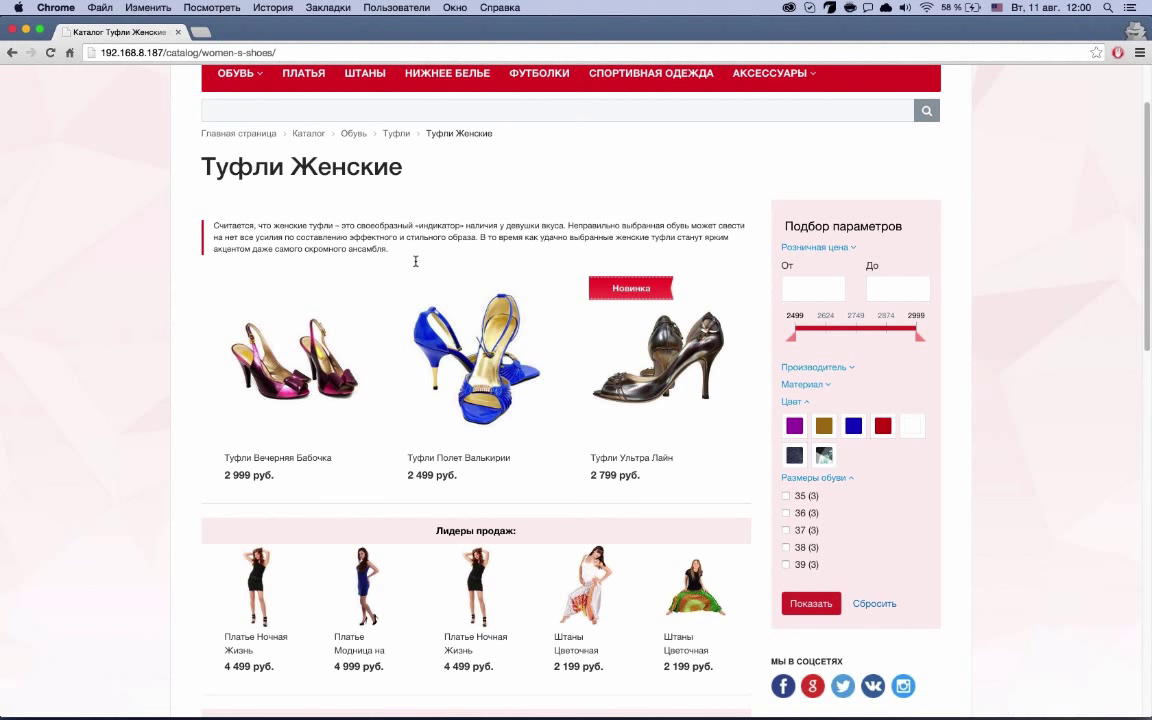
pyautogui.tripleClick(415, 258)
pyautogui.click(404, 249)
pyautogui.scroll(-2, 469, 318)
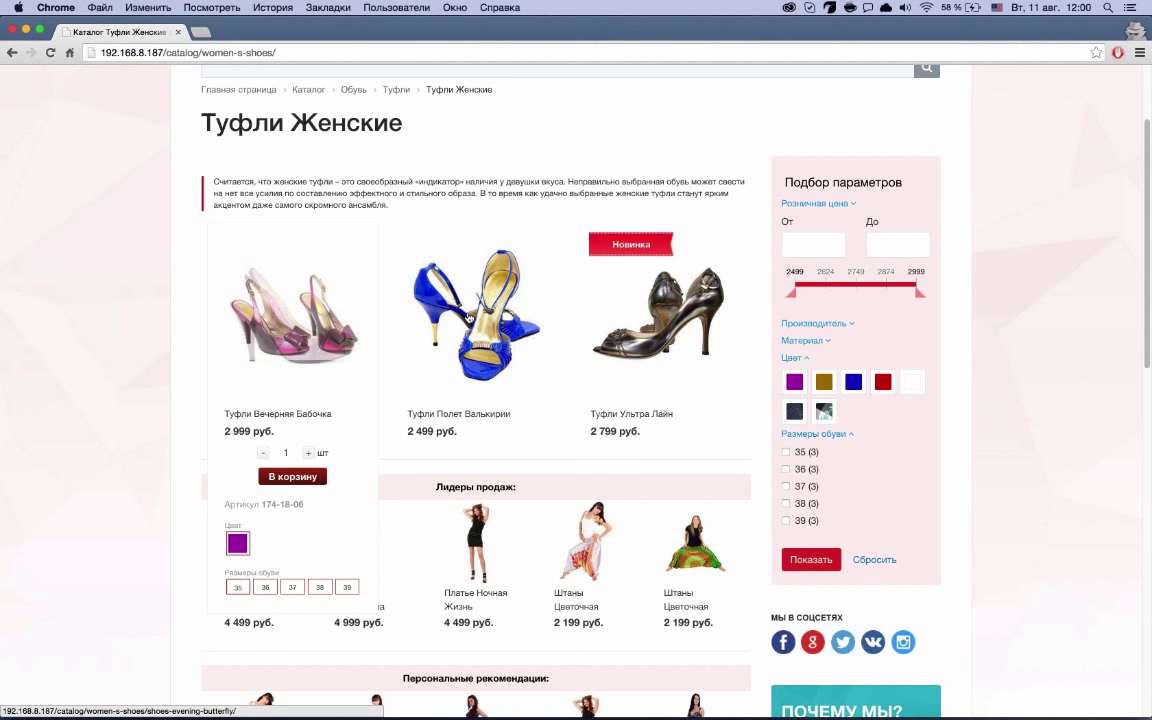
pyautogui.moveTo(612, 265)
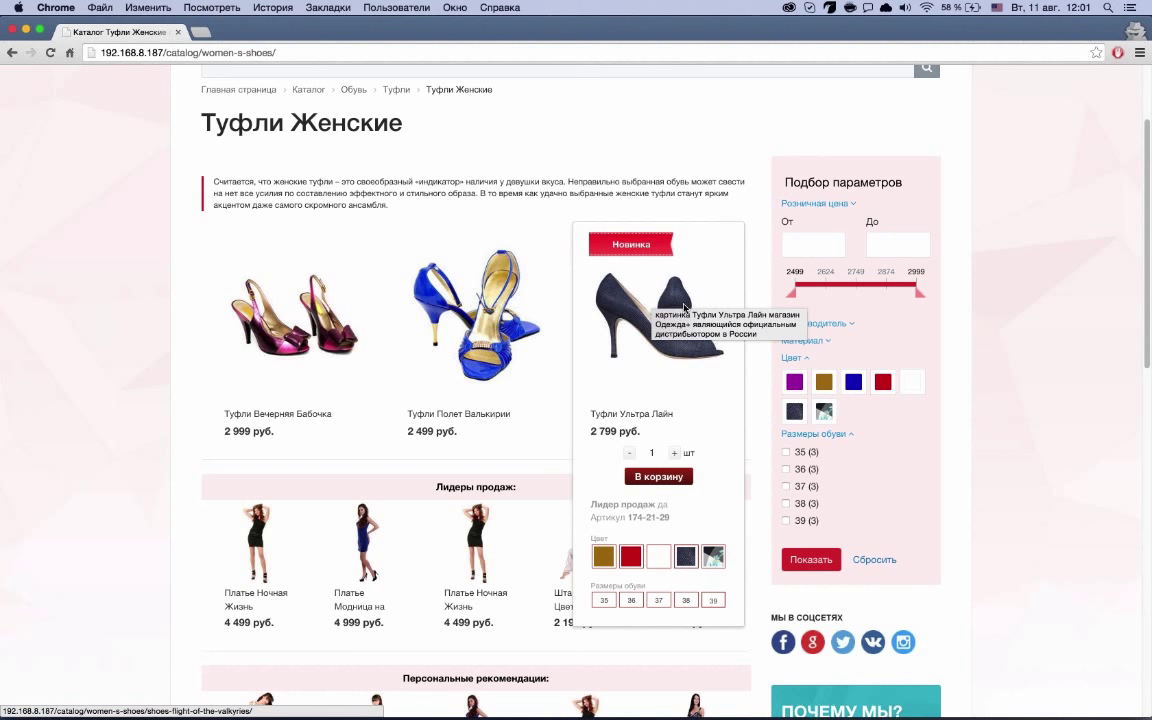
pyautogui.scroll(-3, 260, 420)
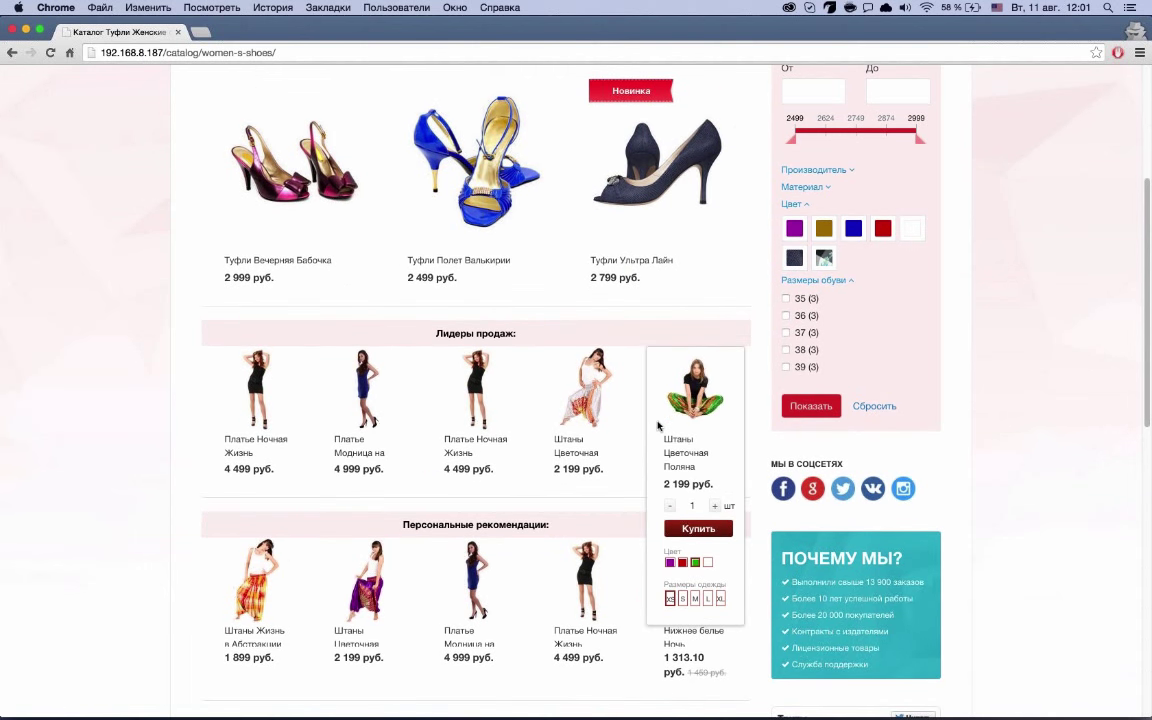
pyautogui.scroll(-1, 206, 386)
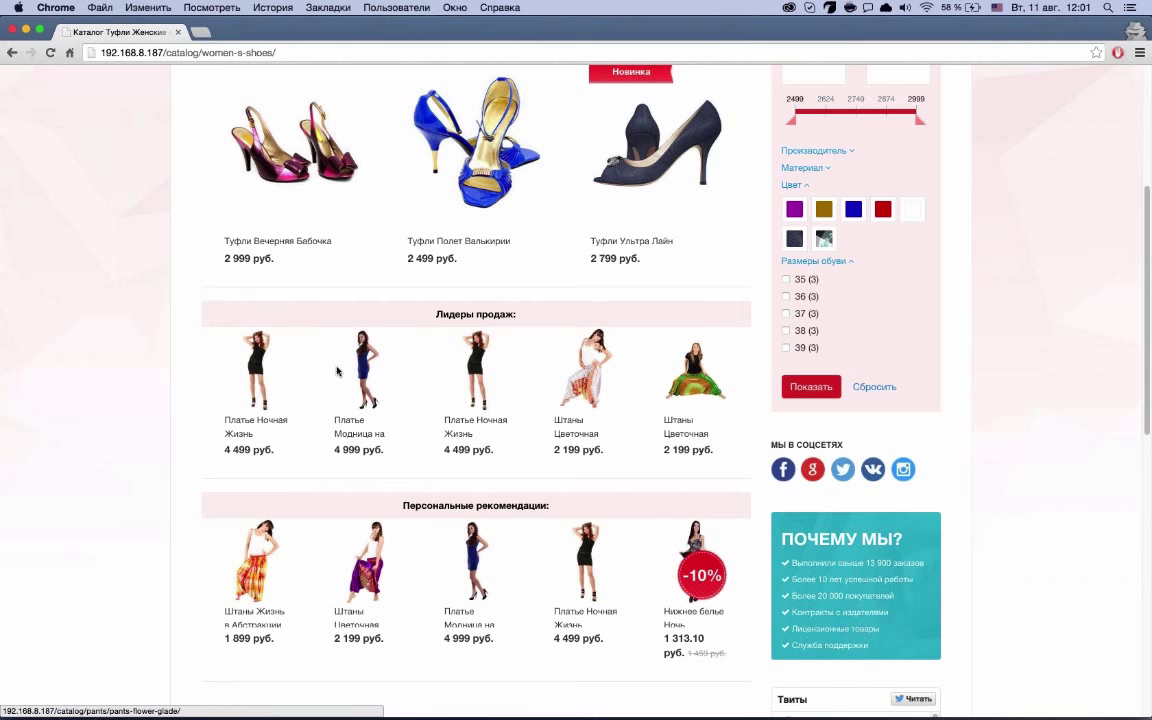
pyautogui.scroll(-1, 337, 371)
pyautogui.scroll(-5, 337, 371)
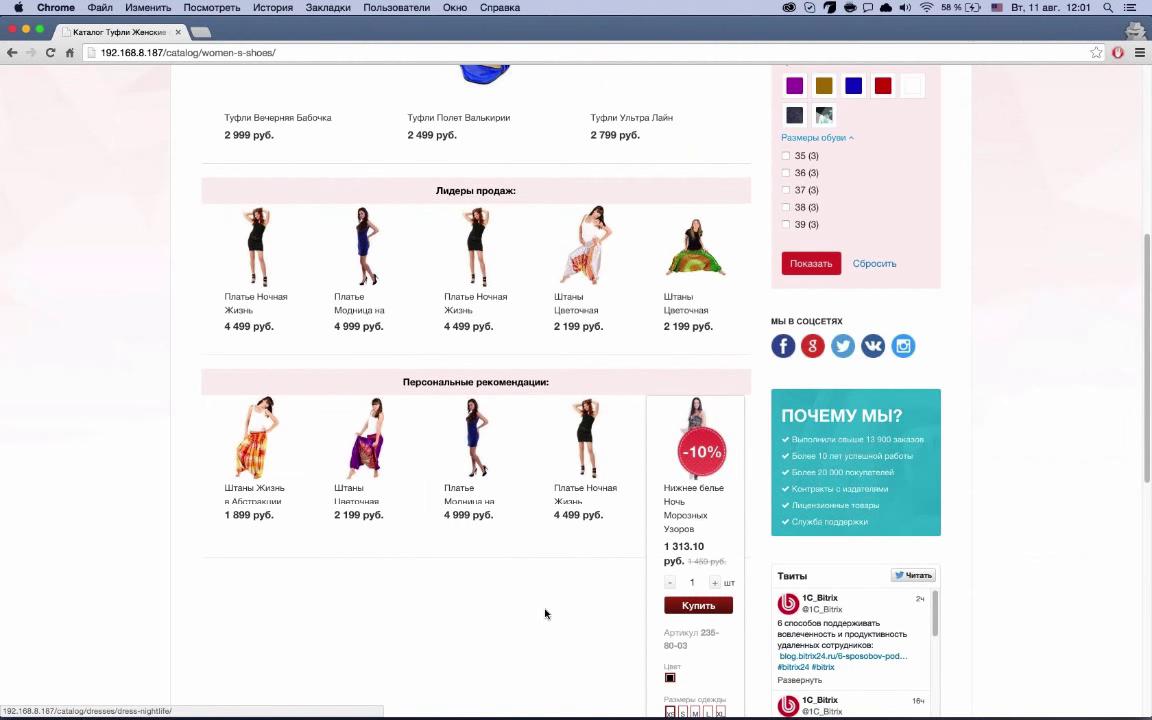
pyautogui.scroll(-1, 544, 616)
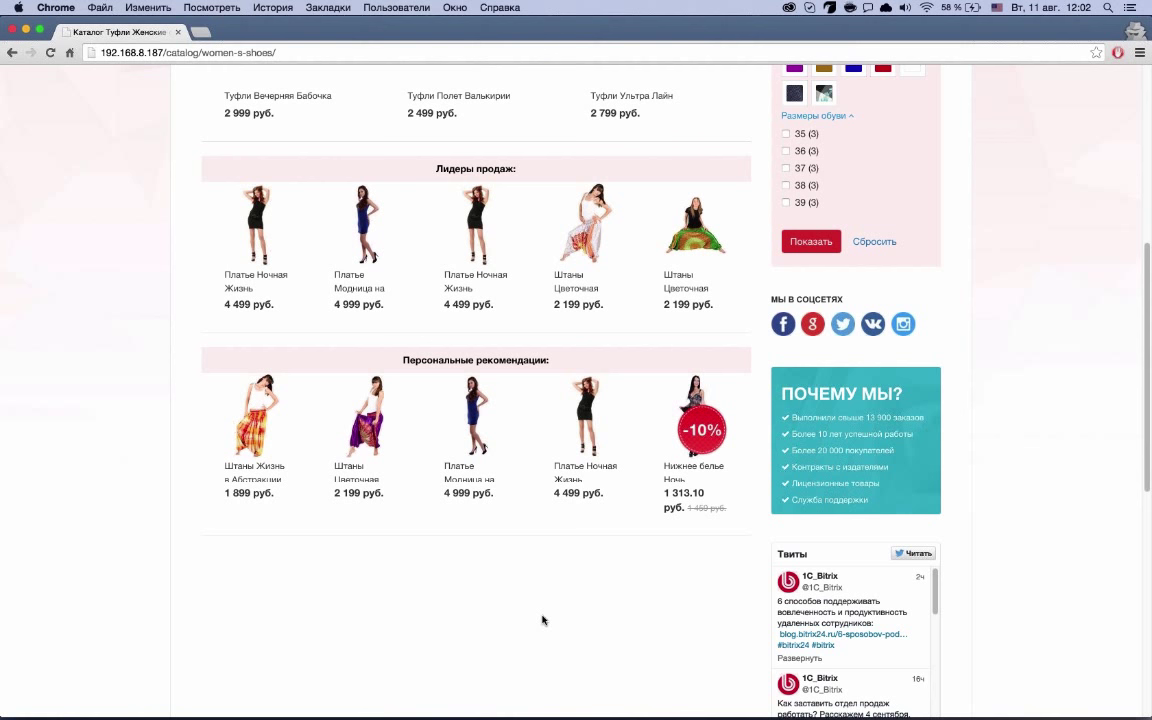
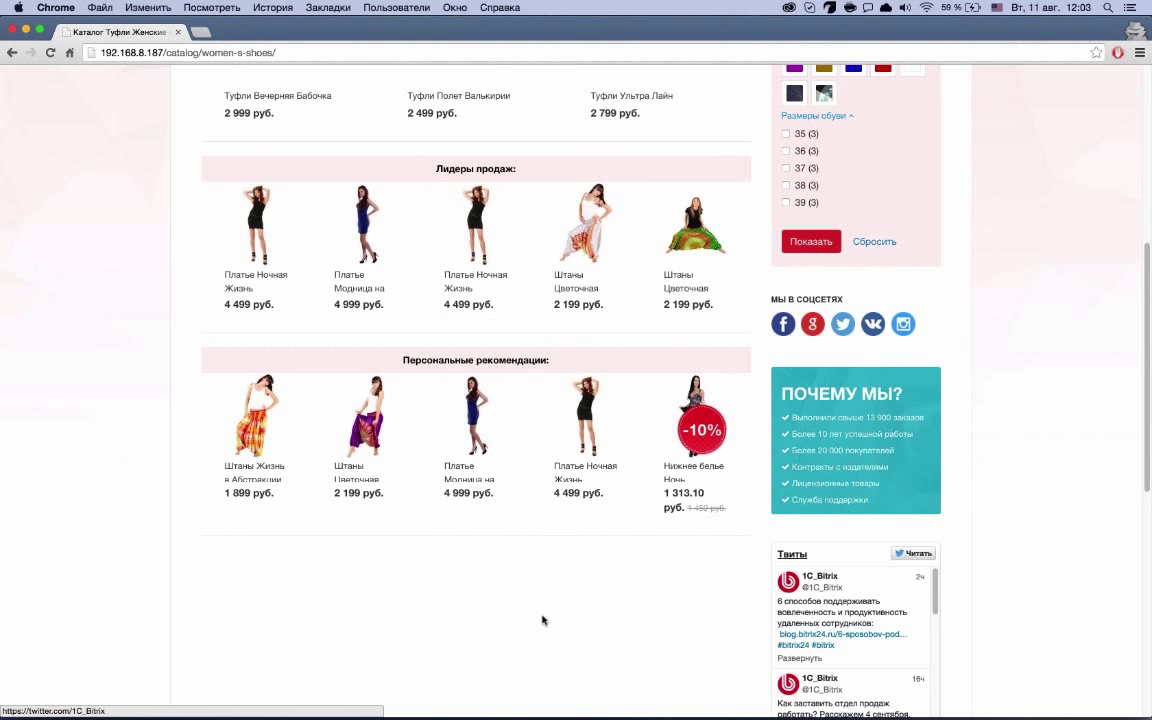
# Leave the women's shoes page for the home page, browse the ПЛАТЬЯ dresses catalog, then return home.
pyautogui.scroll(3, 625, 567)
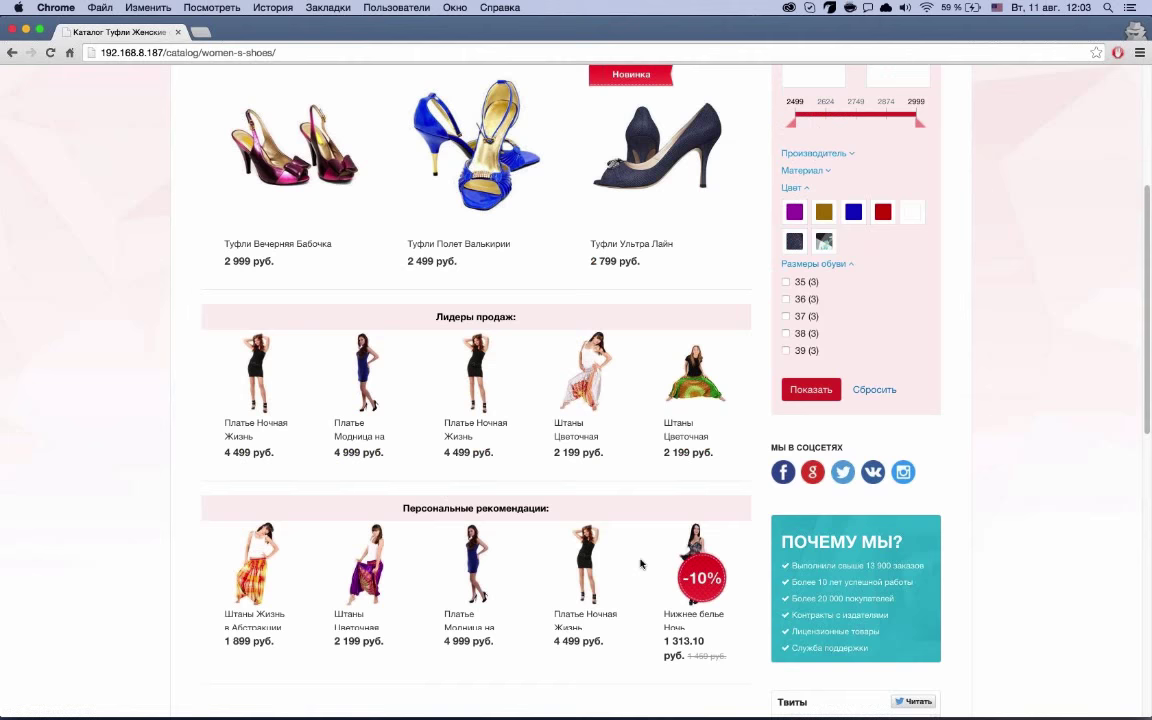
pyautogui.scroll(3, 641, 564)
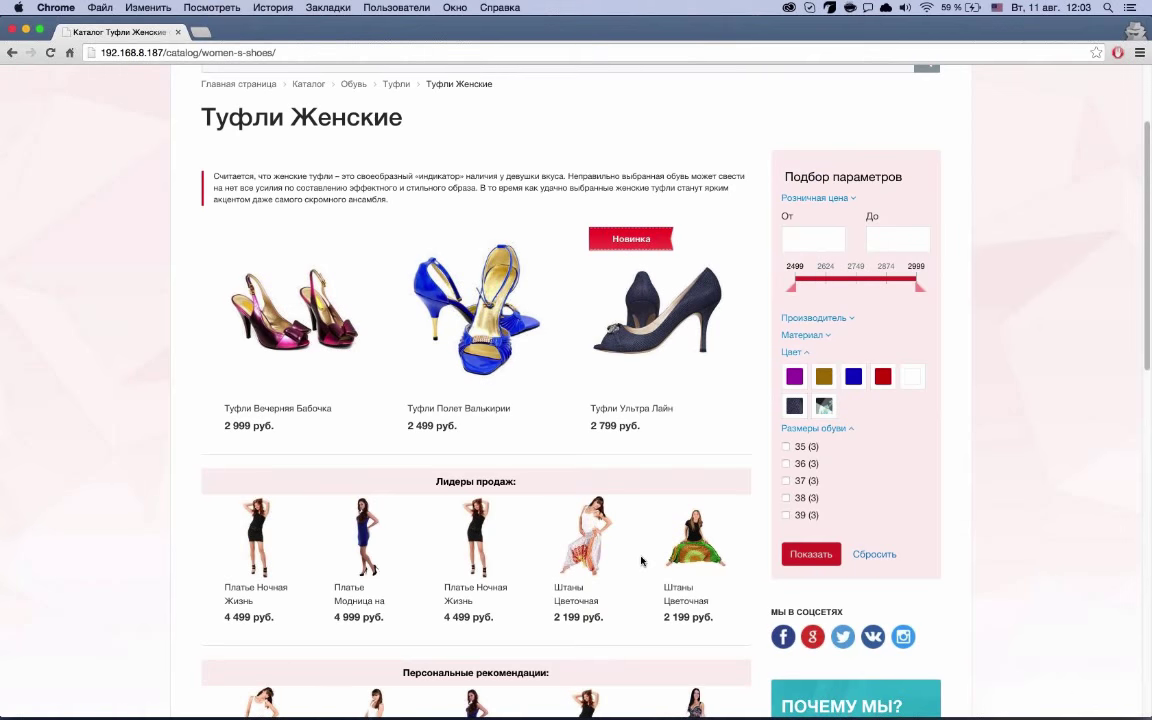
pyautogui.scroll(3, 641, 561)
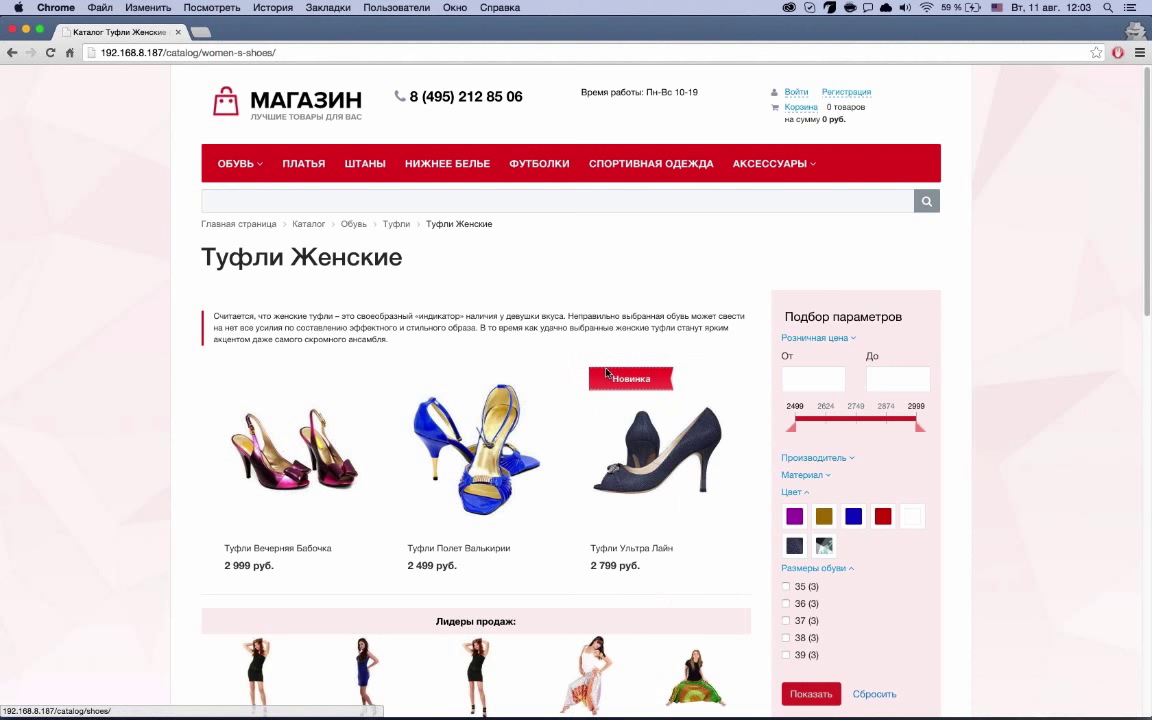
pyautogui.keyDown('super'); pyautogui.click(574, 372); pyautogui.keyUp('super')
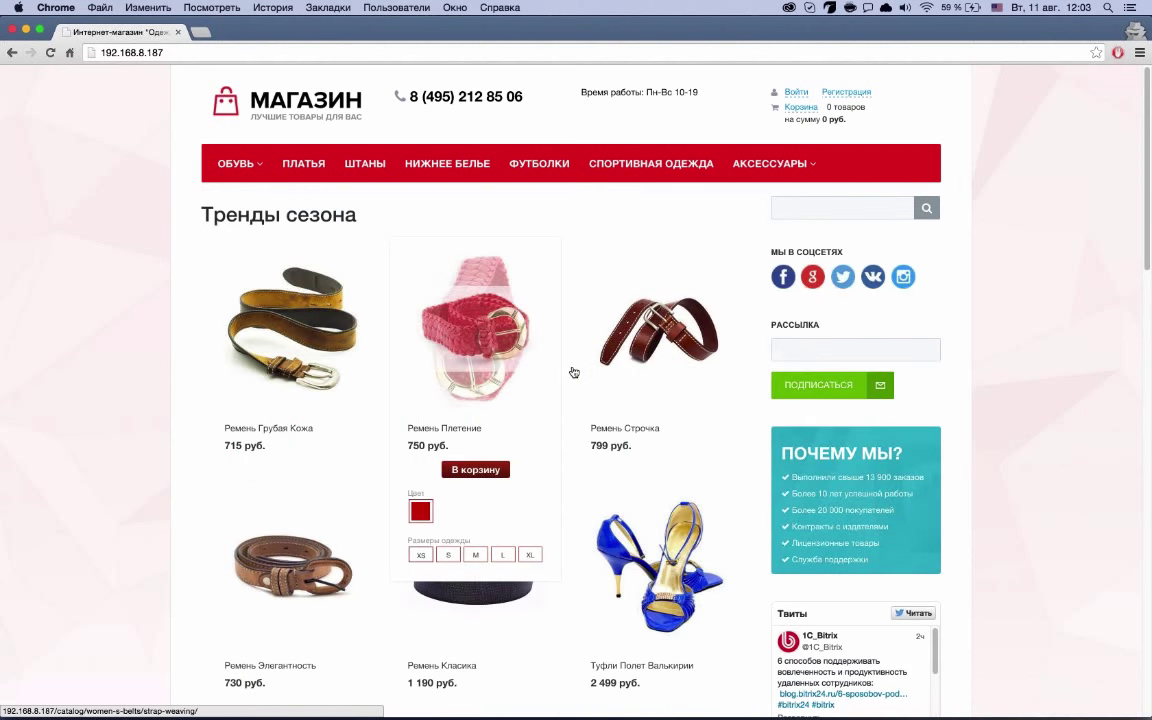
pyautogui.click(311, 172)
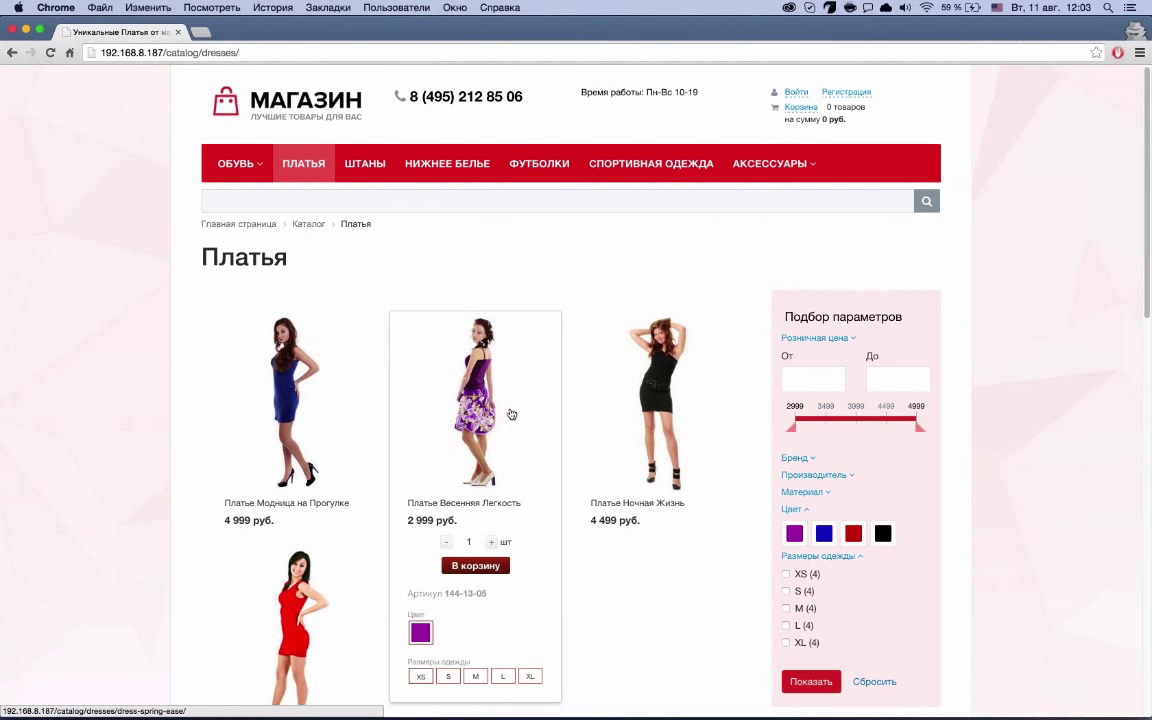
pyautogui.click(509, 413)
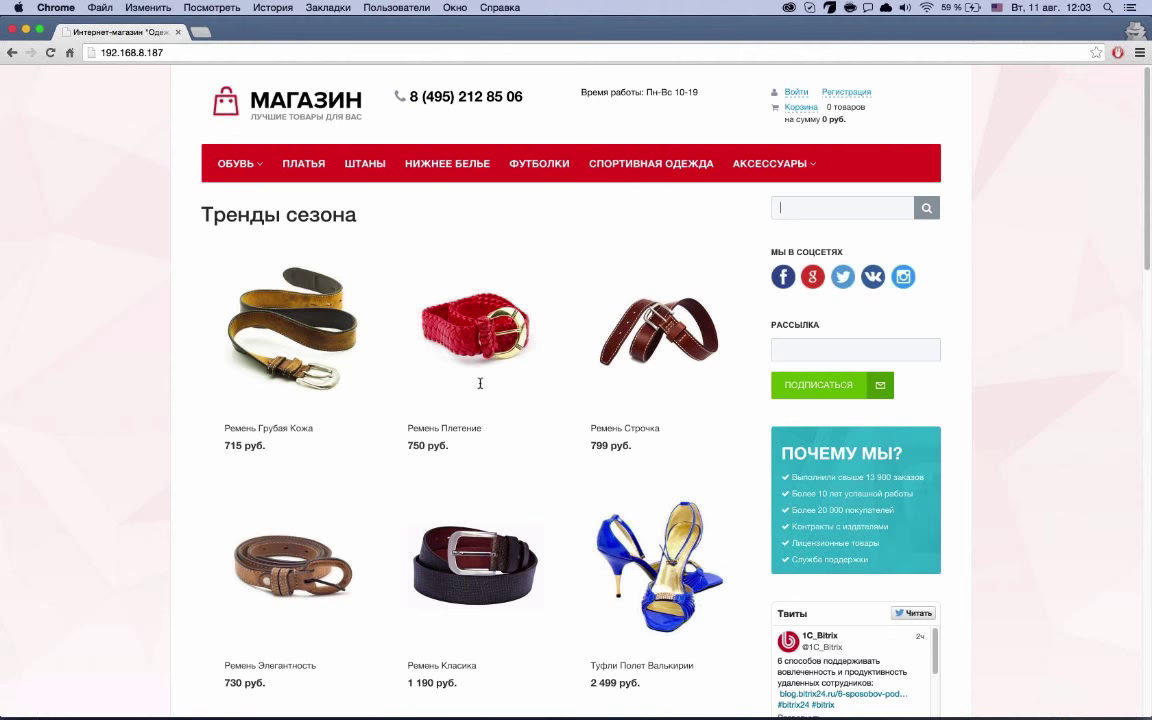
# Search the store for 'шта' and open the Штаны Жизнь в Абстракции suggestion.
pyautogui.hotkey('ctrl', 'space')
pyautogui.write('шта')
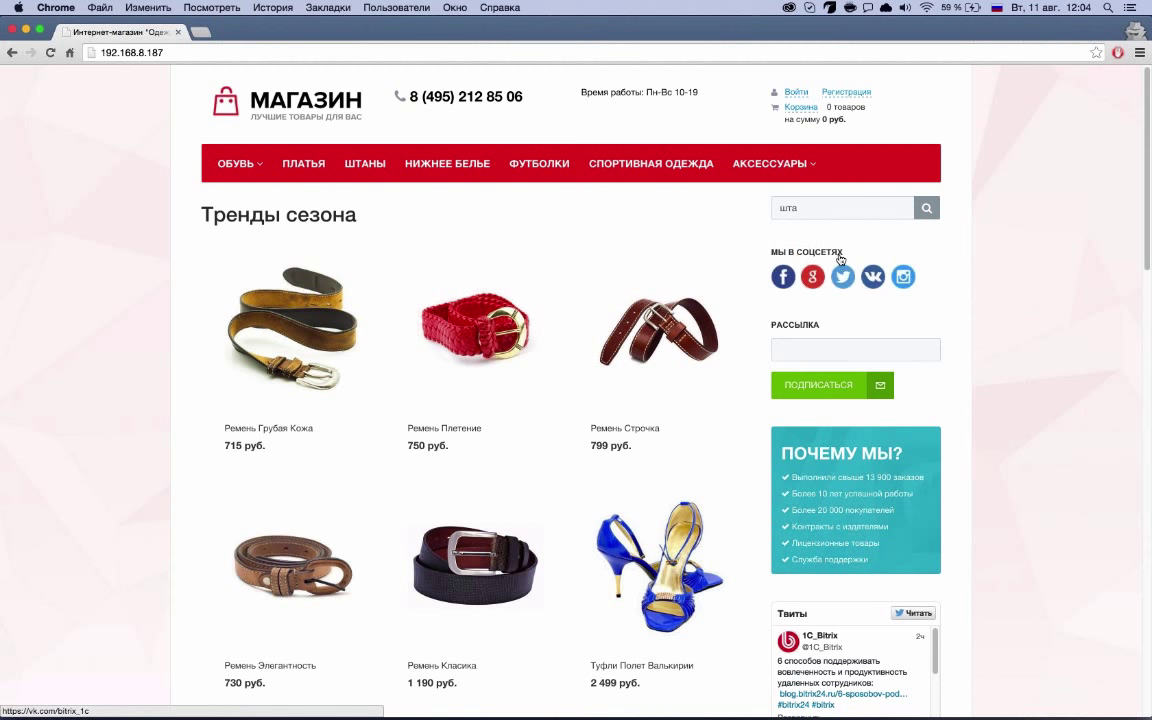
pyautogui.click(701, 264)
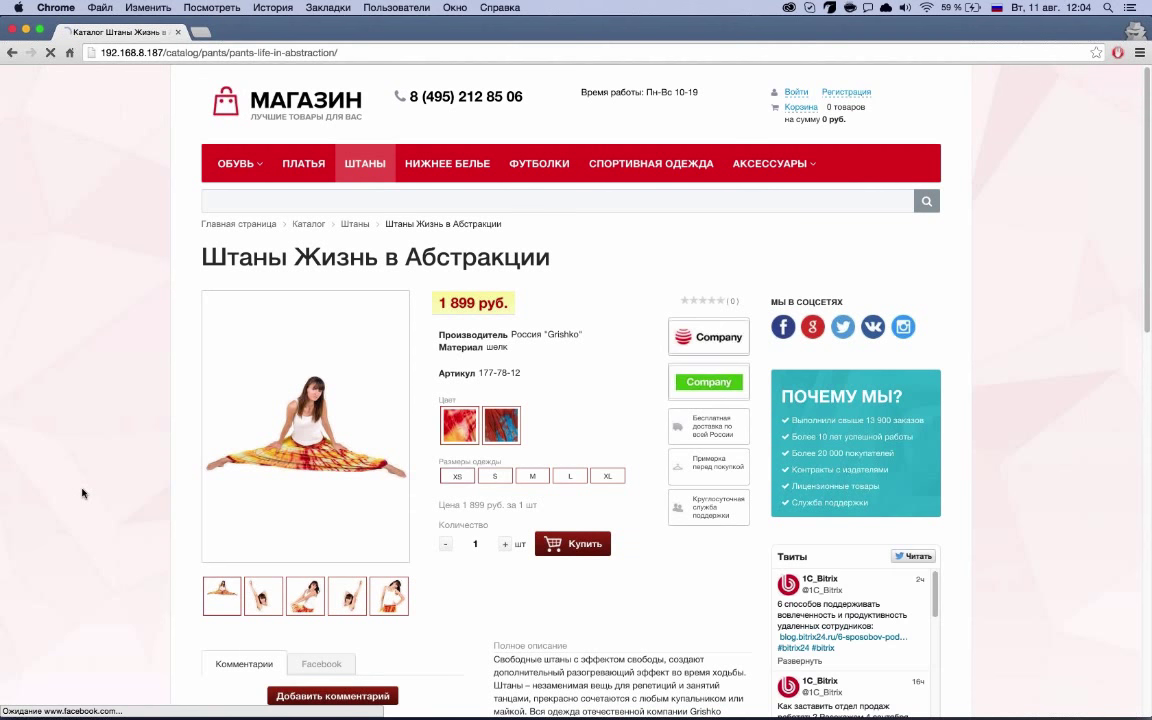
# Preview both colour variants of the trousers, ending back on the first one.
pyautogui.scroll(-1, 83, 492)
pyautogui.scroll(-2, 103, 482)
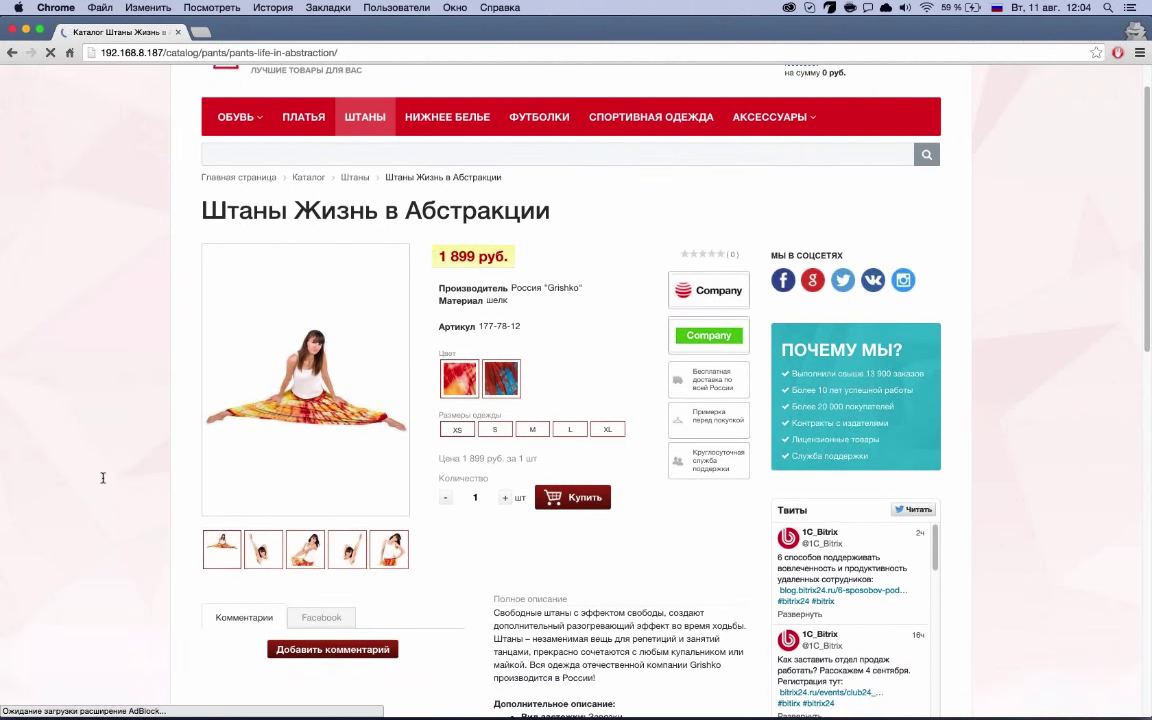
pyautogui.click(485, 376)
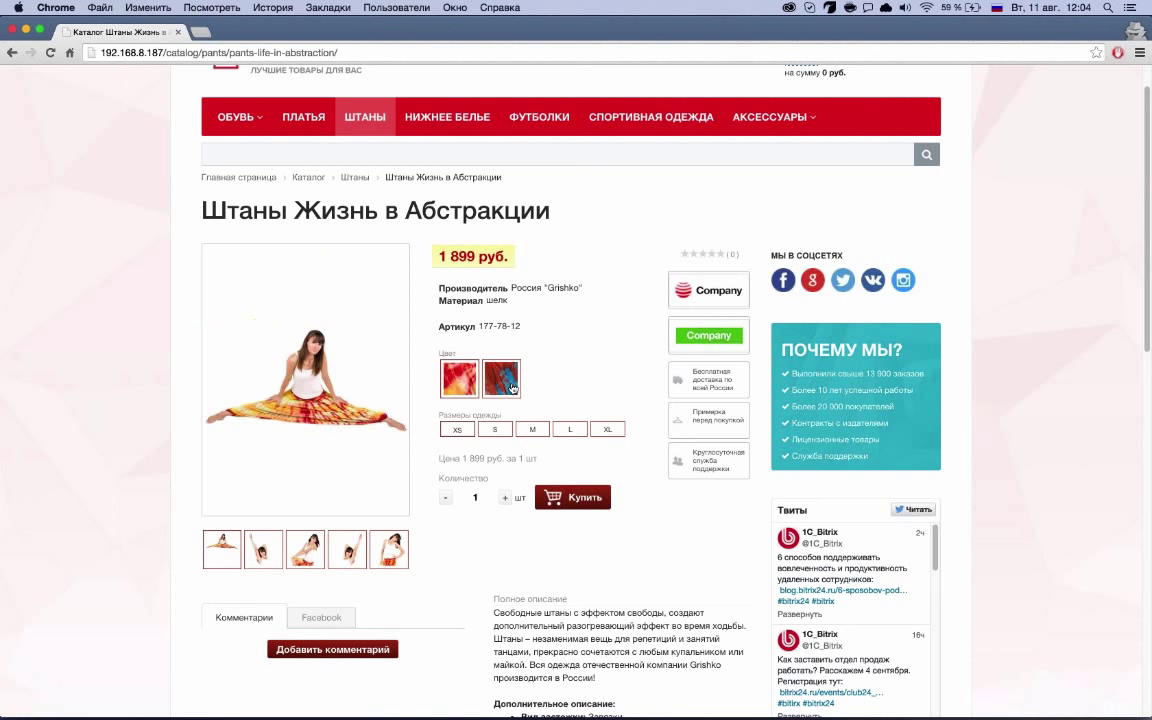
pyautogui.click(460, 387)
pyautogui.scroll(-1, 305, 314)
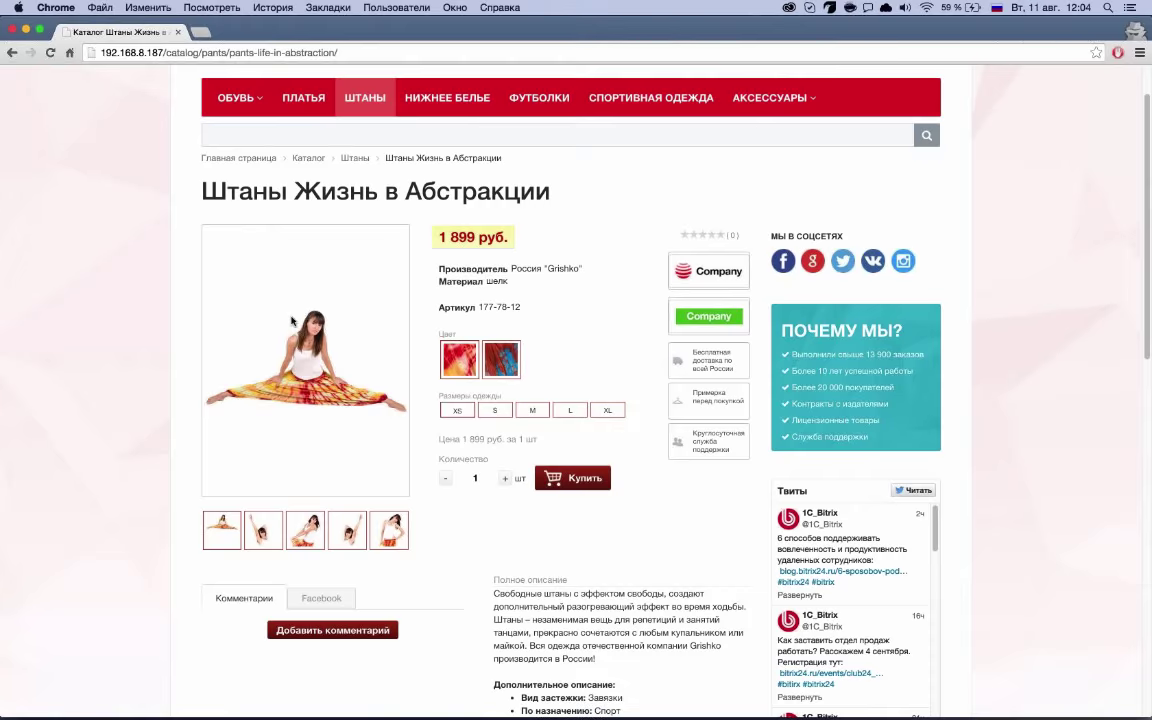
pyautogui.scroll(-1, 265, 292)
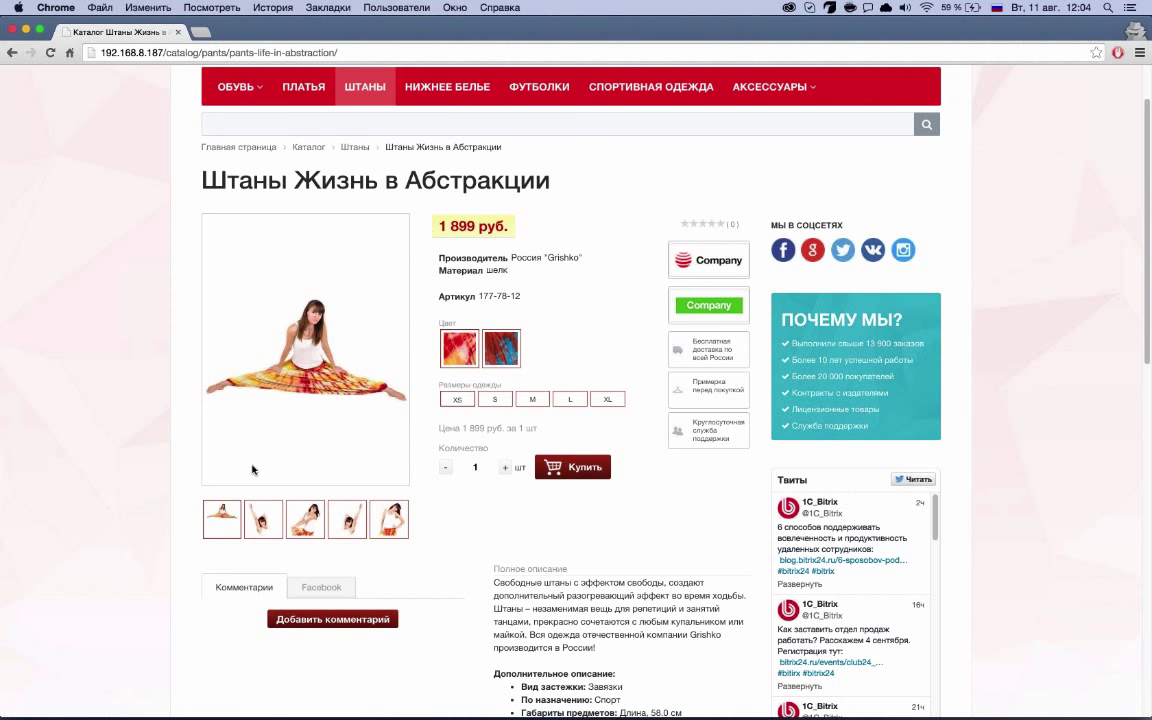
# Browse the product photos, switch to the second colour variant and try the size options.
pyautogui.click(400, 527)
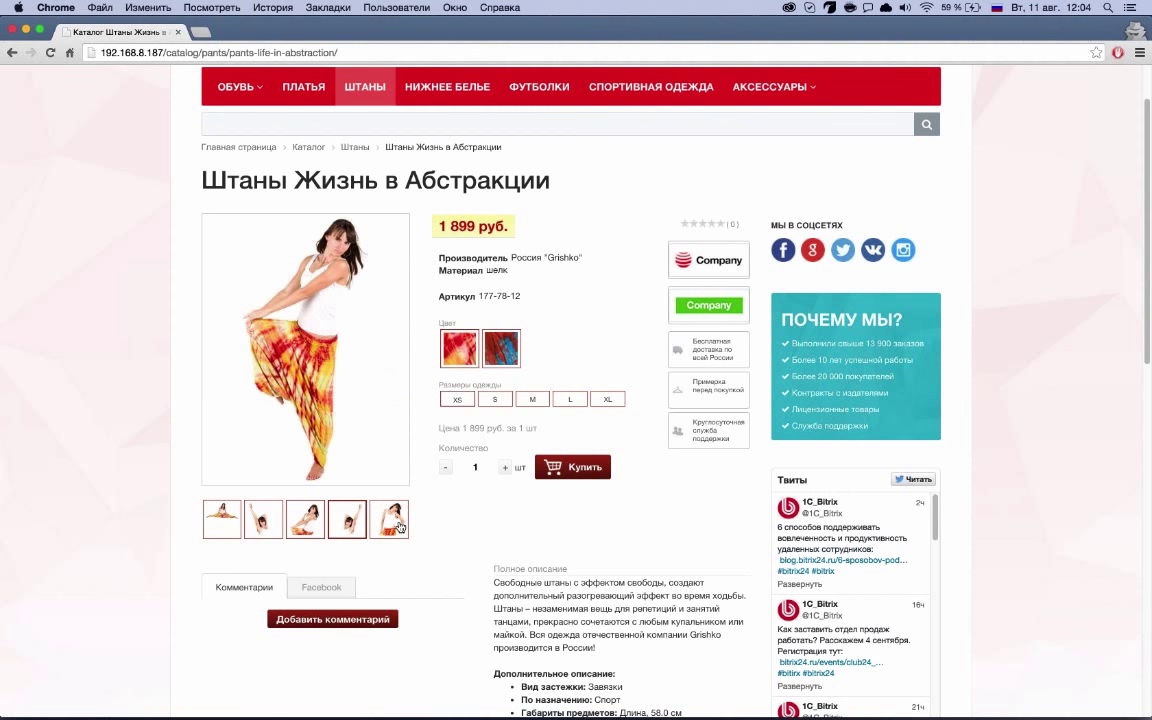
pyautogui.click(398, 527)
pyautogui.click(504, 350)
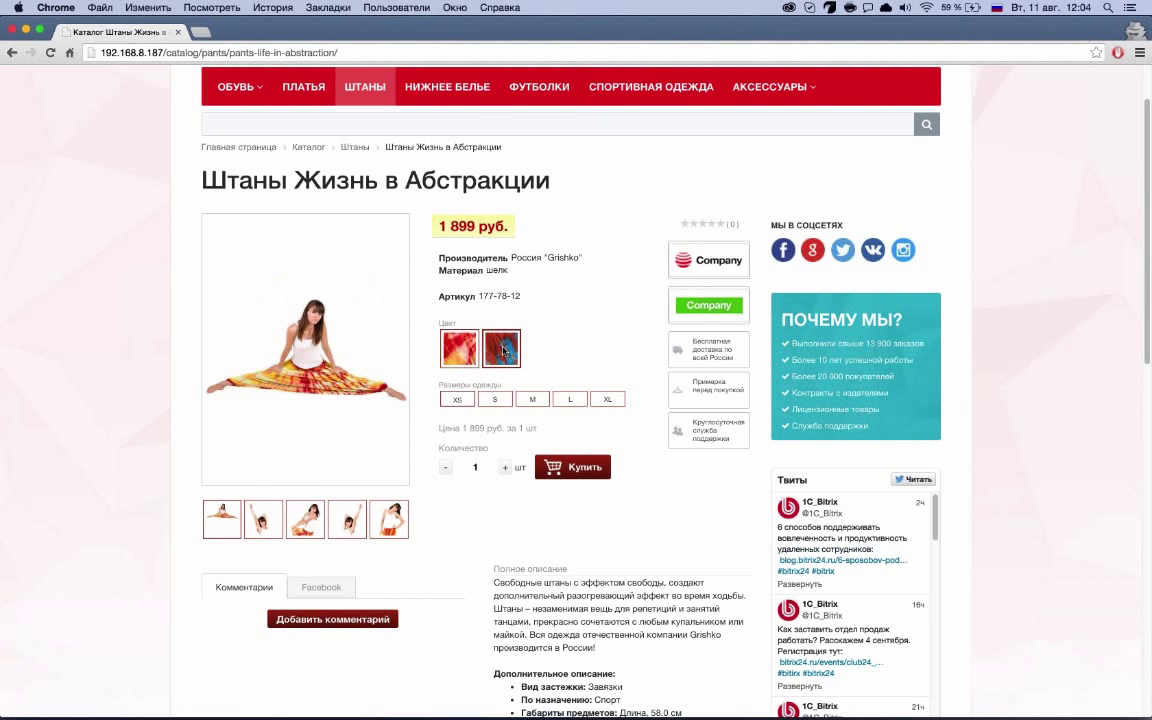
pyautogui.click(504, 350)
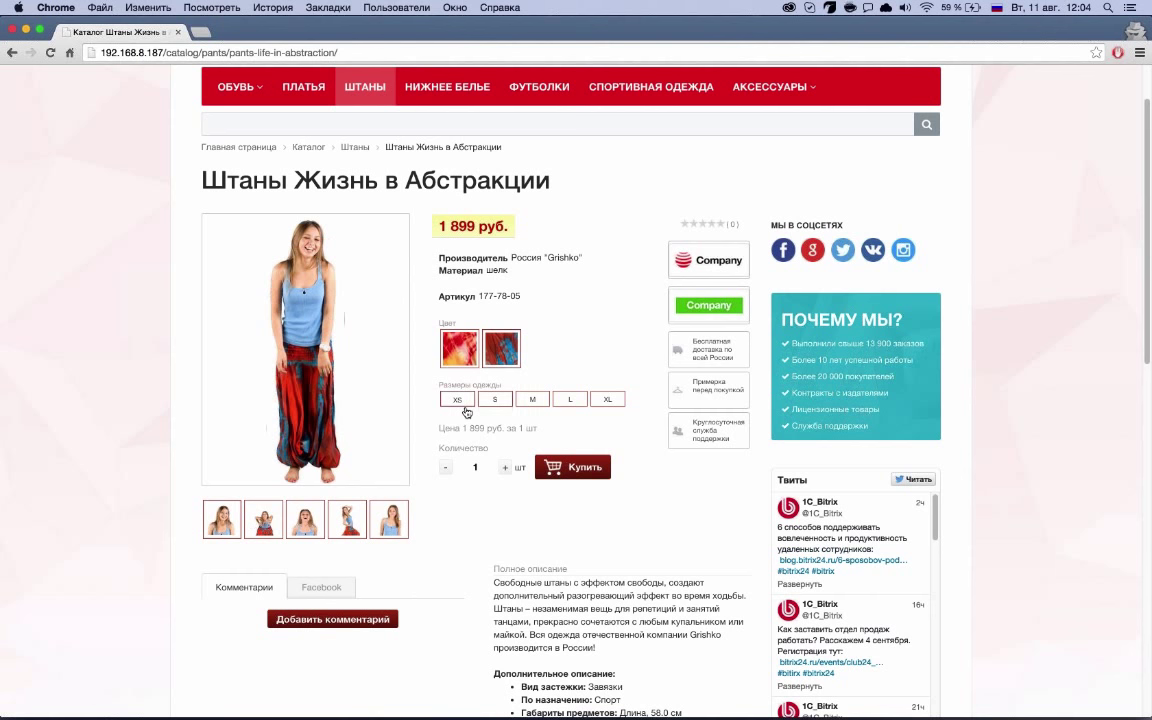
pyautogui.click(570, 399)
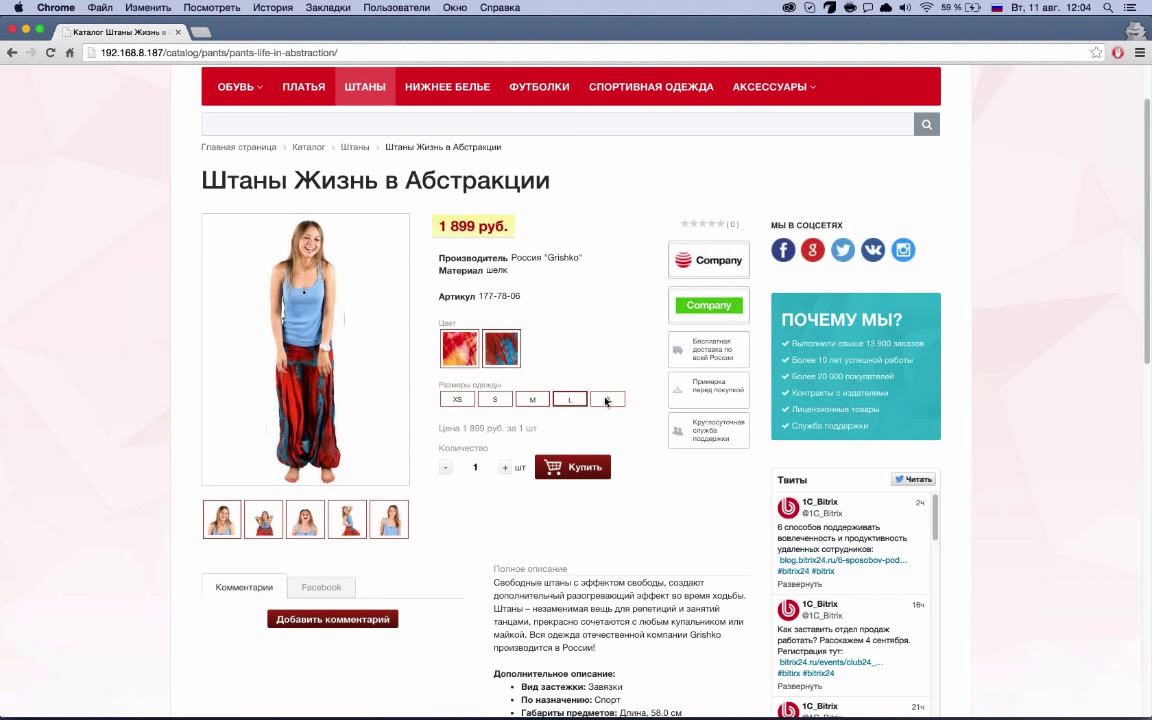
pyautogui.click(567, 401)
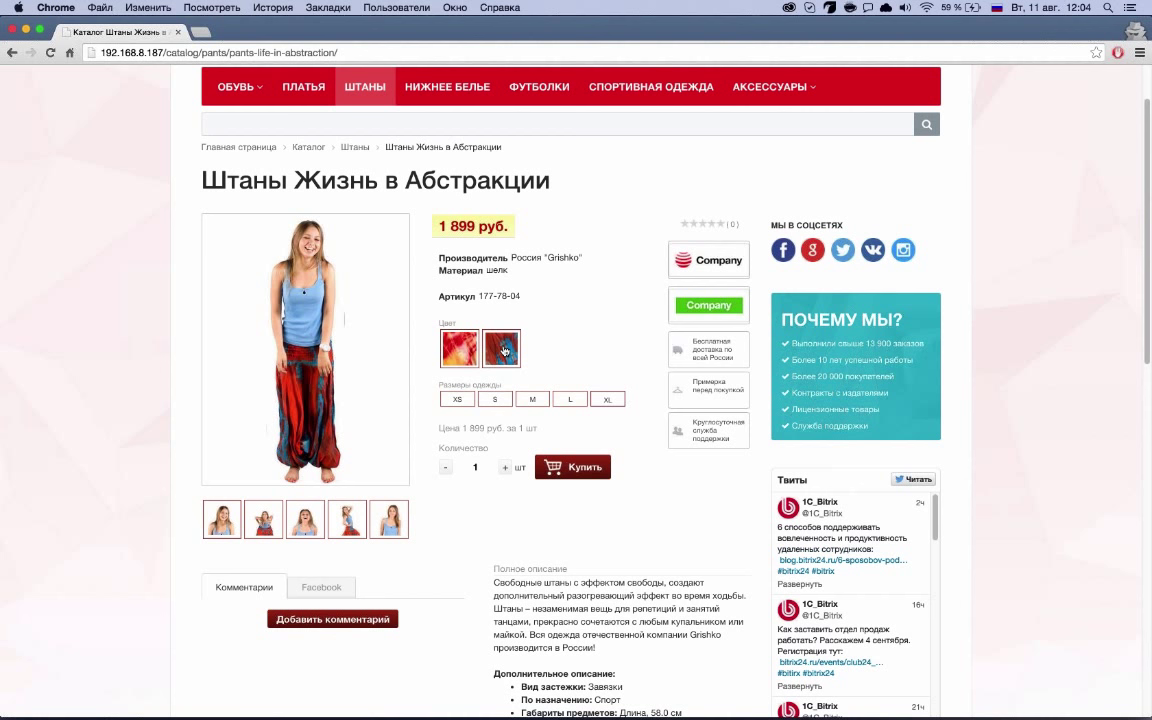
pyautogui.click(264, 522)
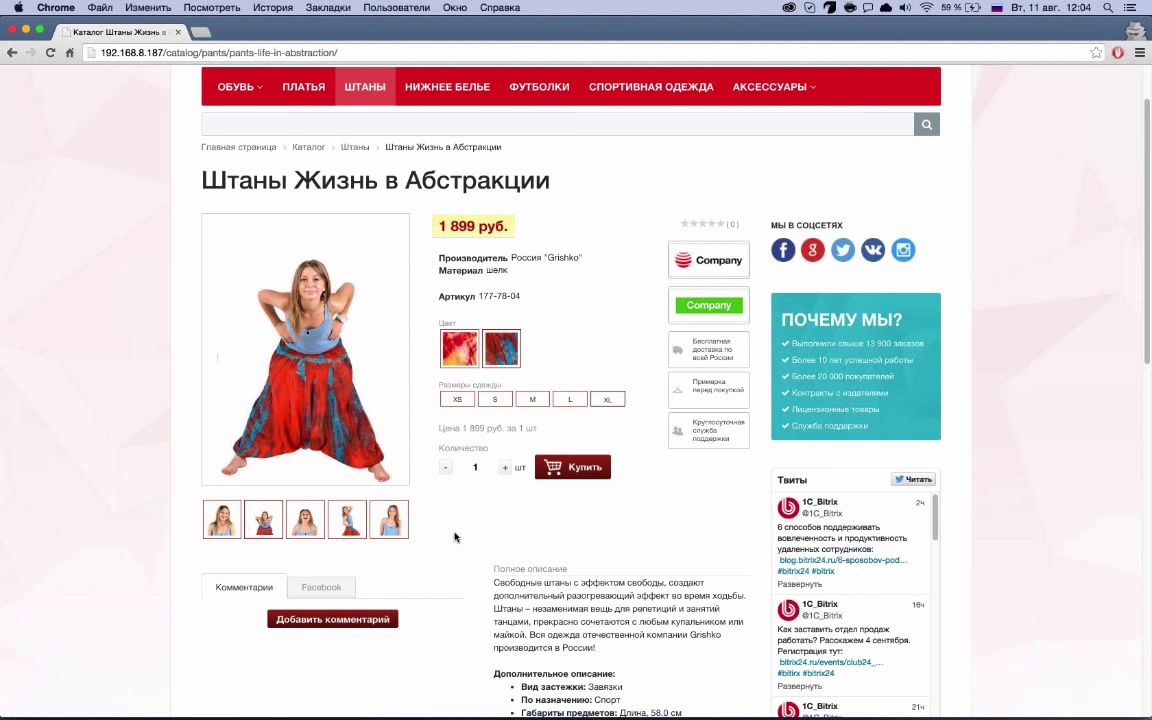
# Highlight the free delivery text further down the page, then clear the selection.
pyautogui.scroll(-2, 562, 530)
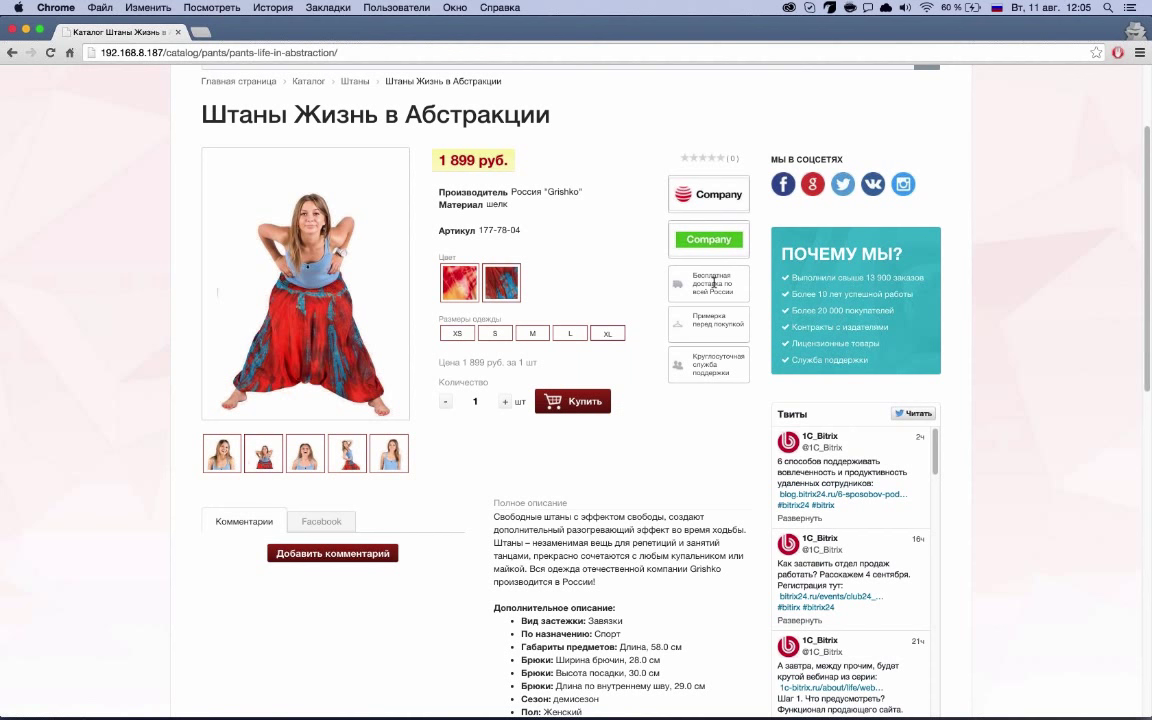
pyautogui.moveTo(693, 275); pyautogui.dragTo(735, 299)
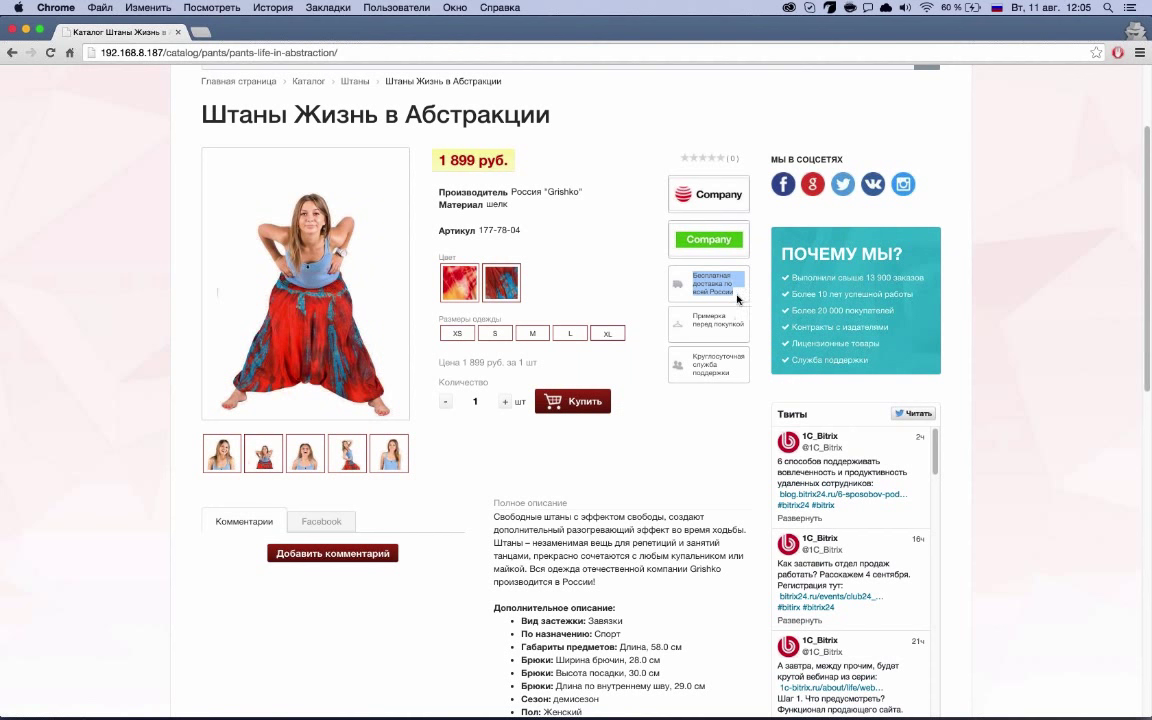
pyautogui.click(708, 385)
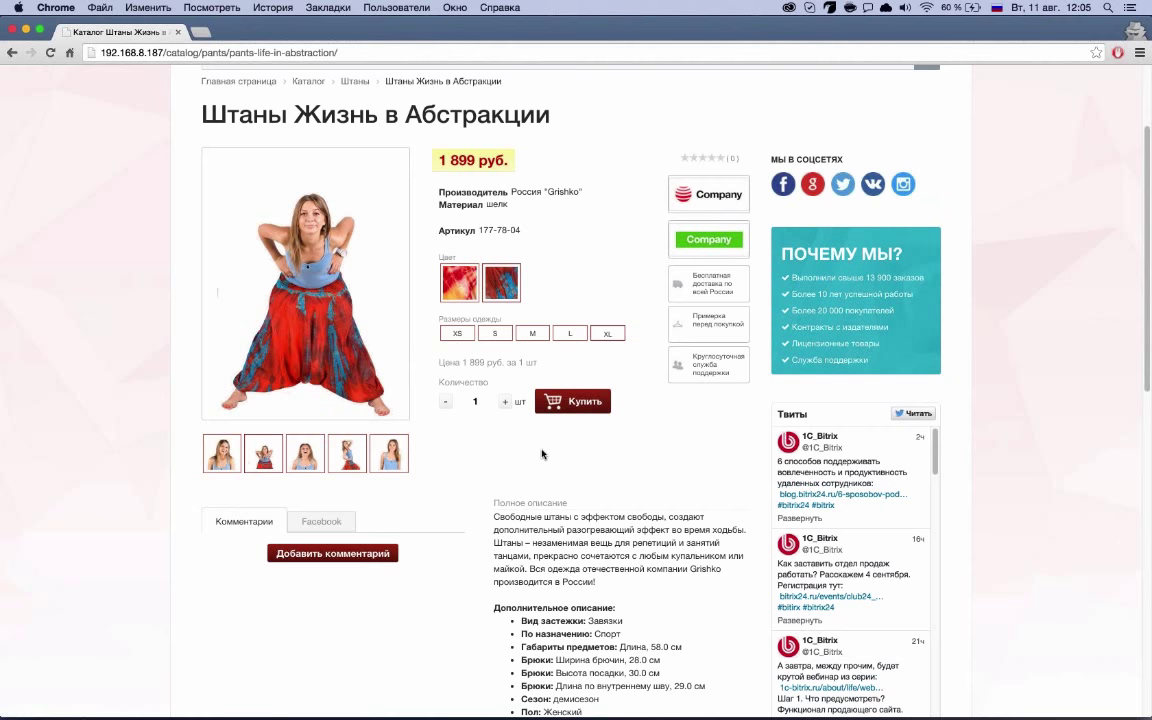
pyautogui.scroll(-1, 542, 454)
pyautogui.click(505, 361)
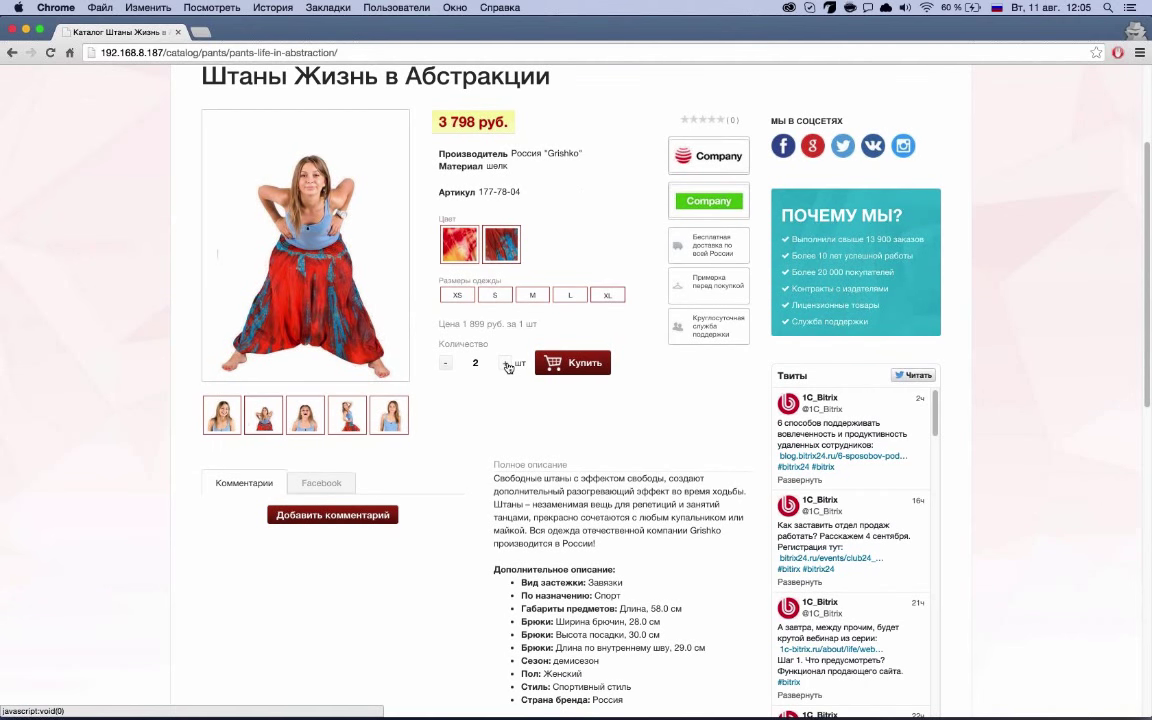
pyautogui.click(505, 361)
pyautogui.click(505, 361)
pyautogui.click(573, 361)
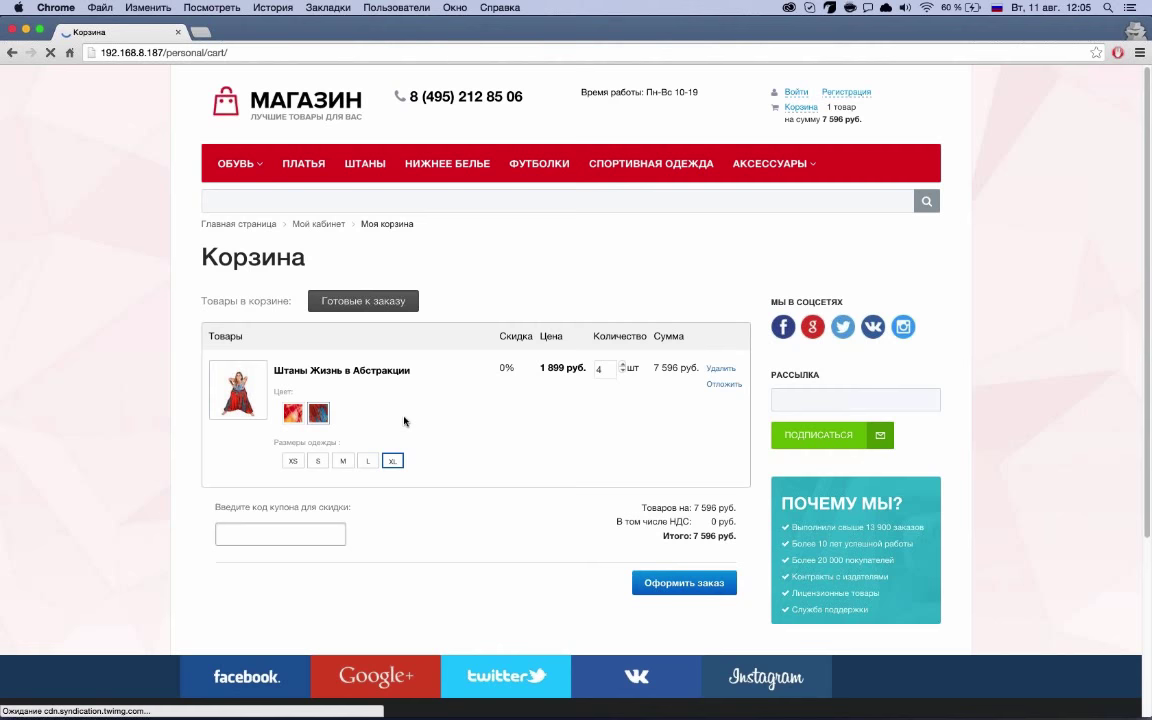
pyautogui.click(360, 369)
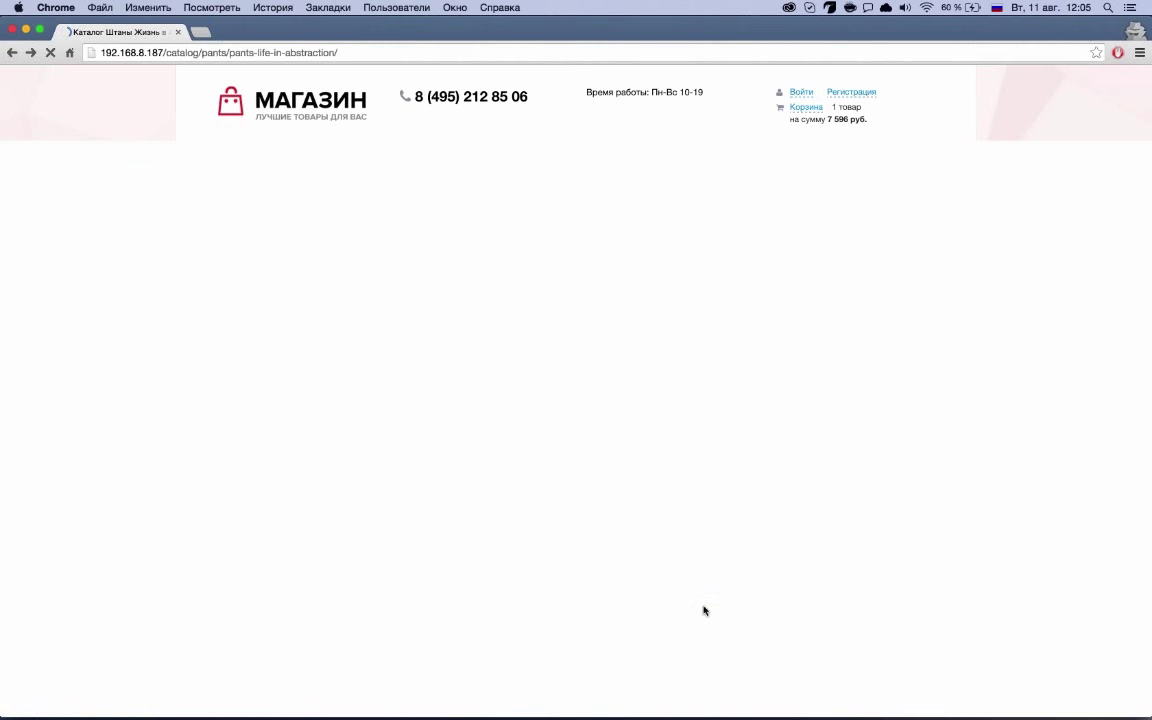
pyautogui.scroll(-5, 478, 419)
pyautogui.click(333, 369)
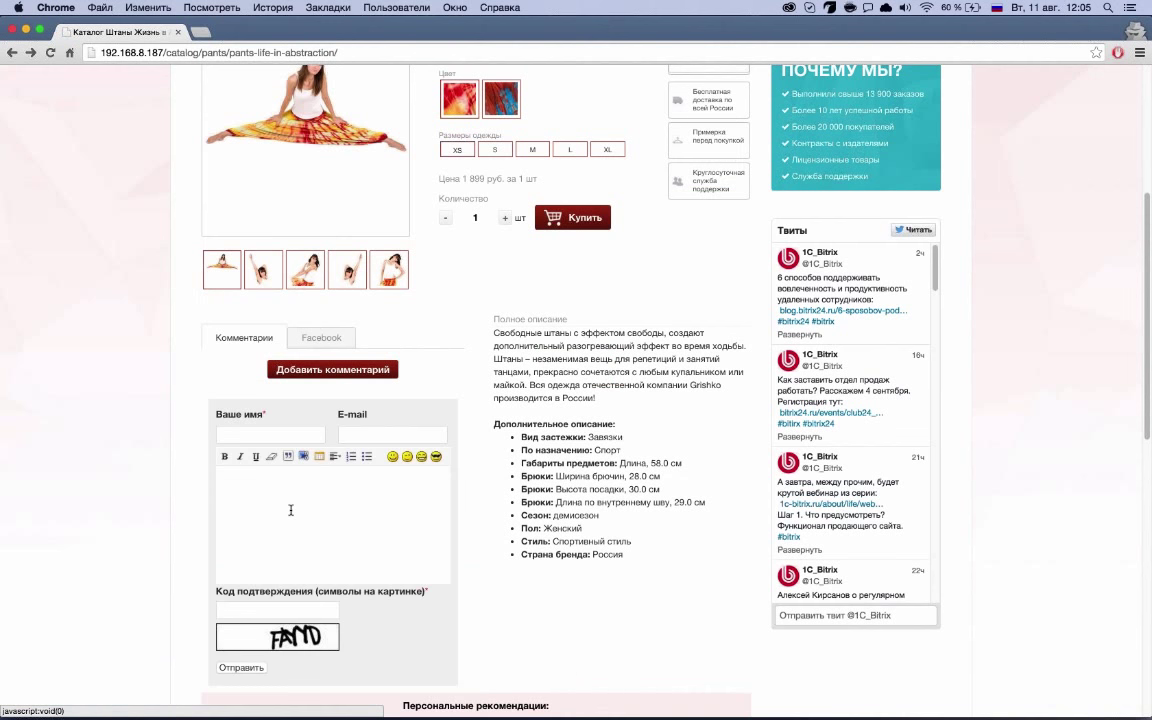
pyautogui.click(291, 510)
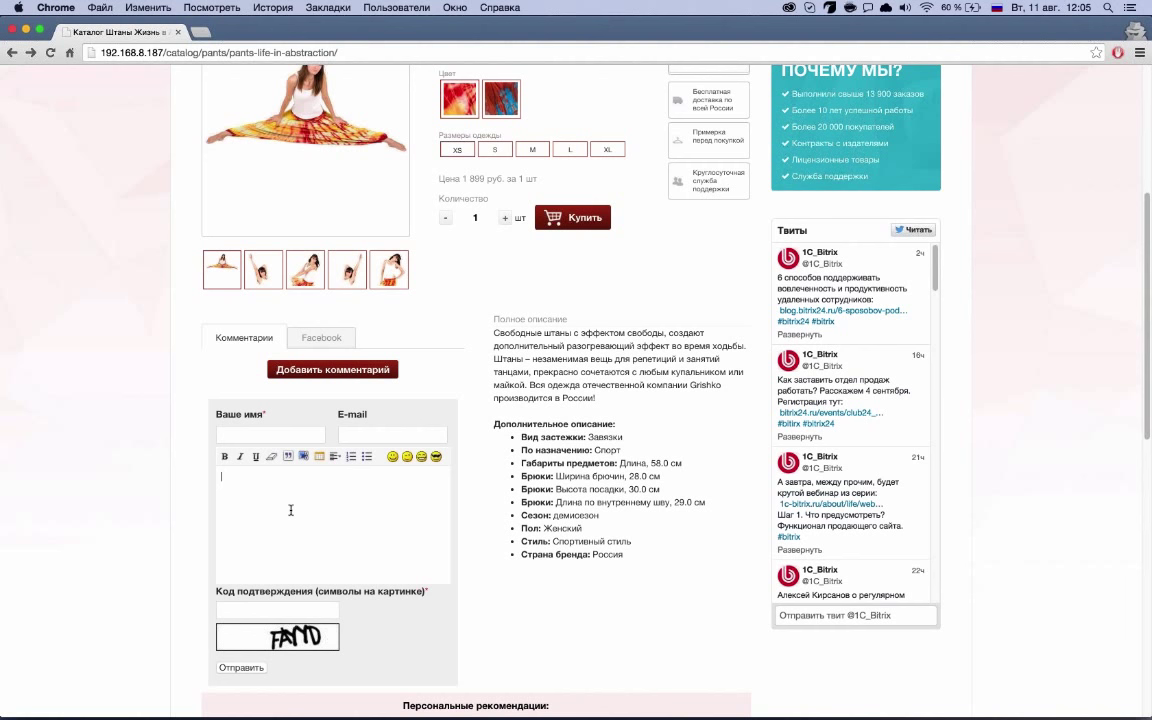
pyautogui.click(322, 340)
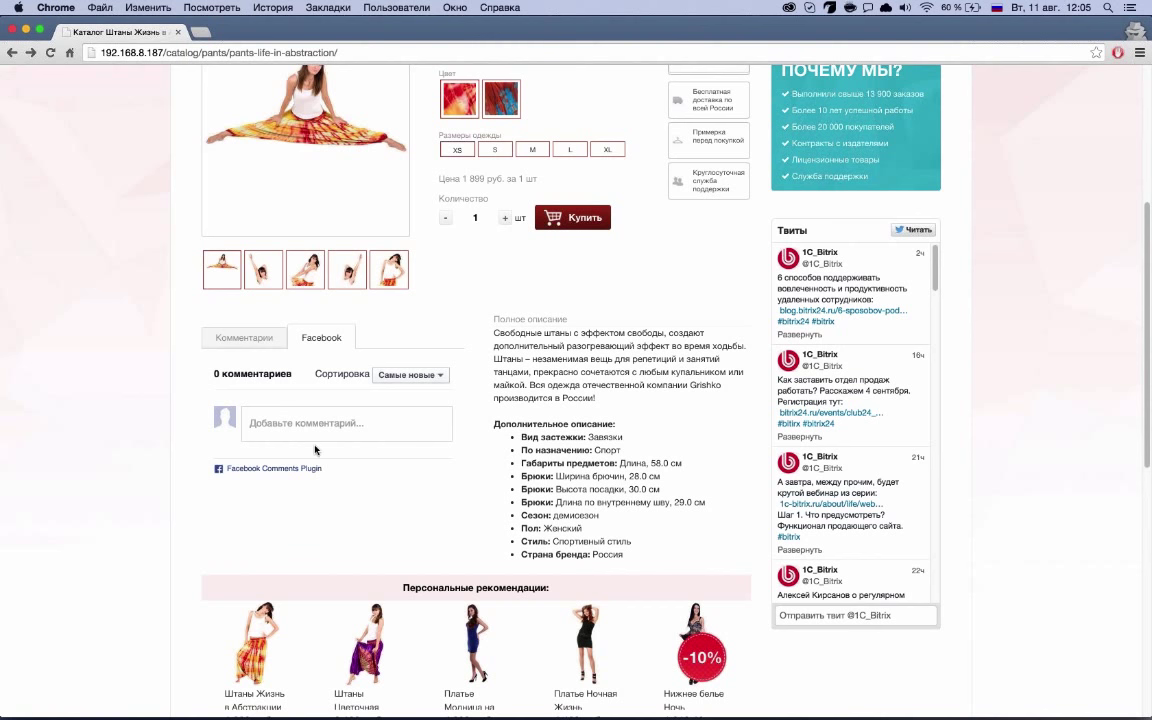
pyautogui.scroll(-1, 366, 445)
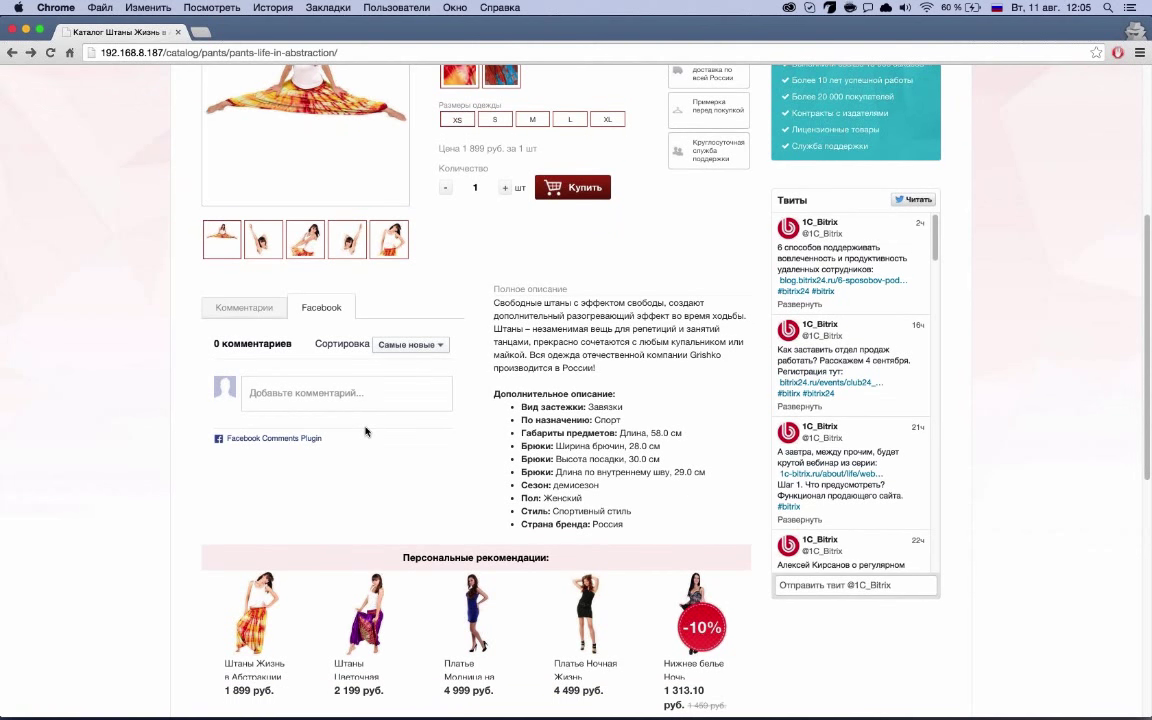
pyautogui.scroll(-3, 366, 431)
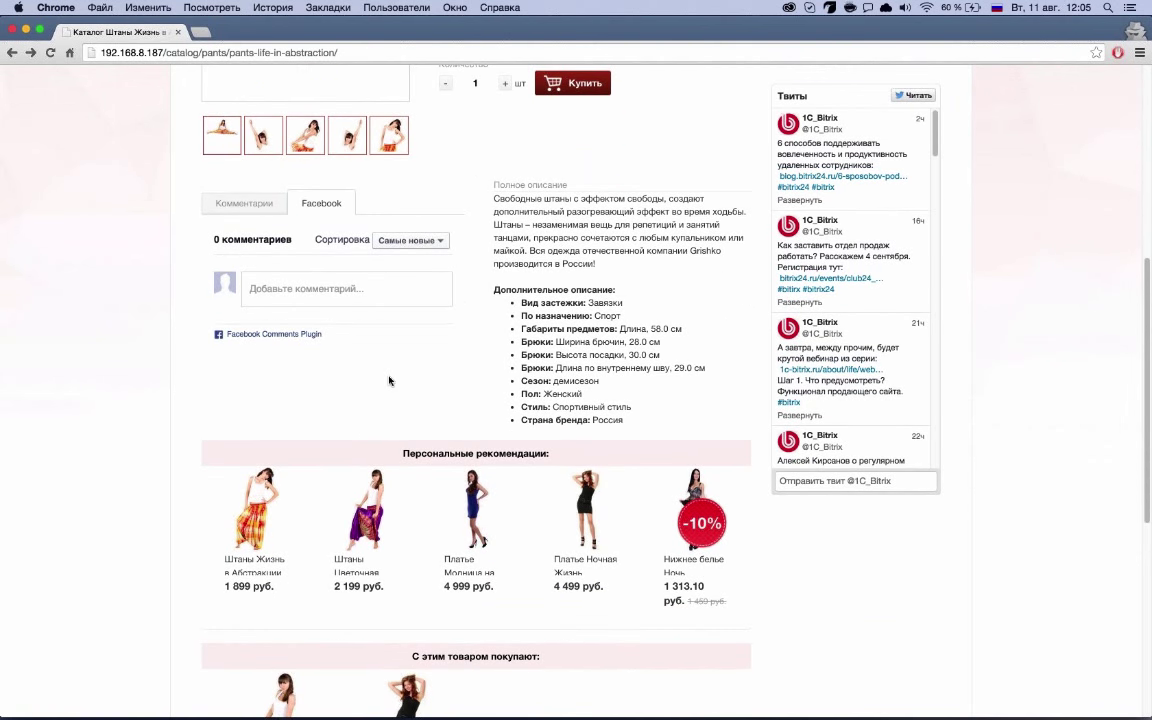
pyautogui.scroll(-1, 400, 370)
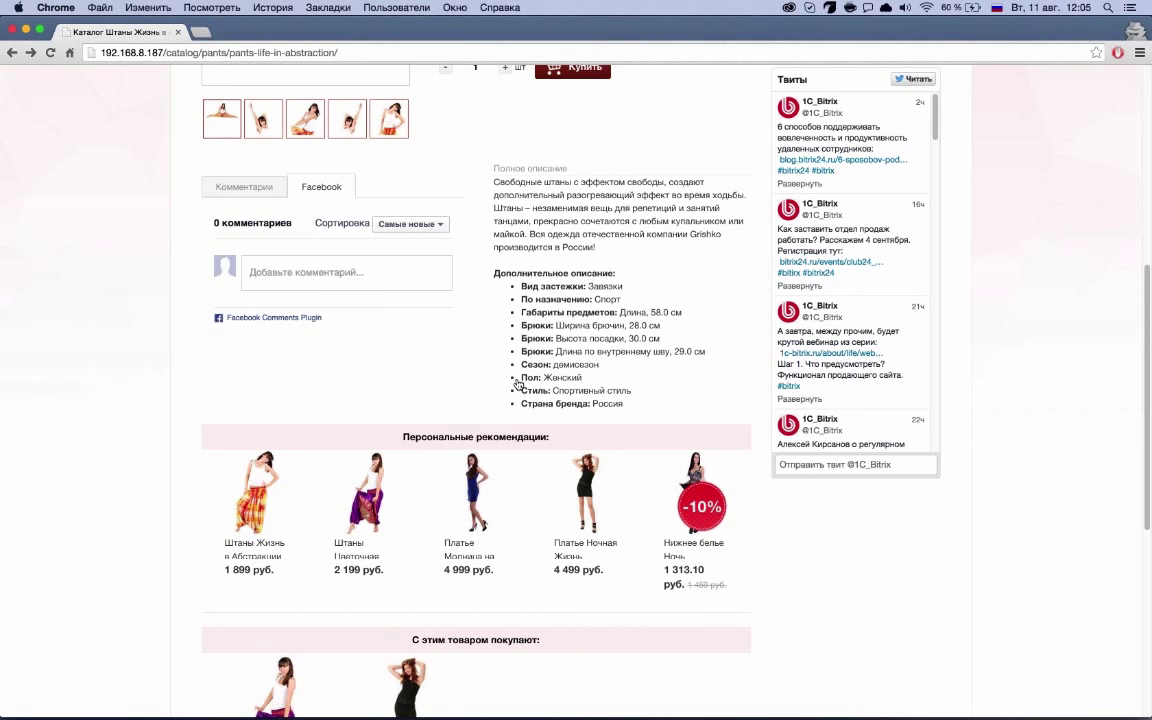
pyautogui.click(228, 184)
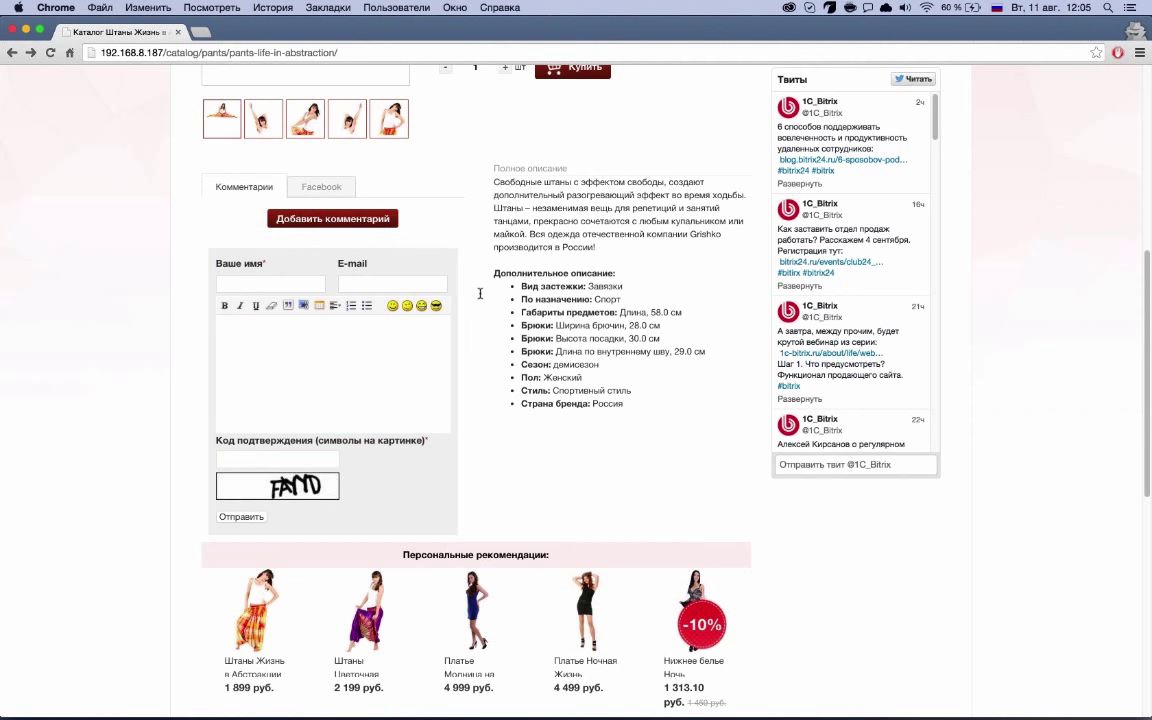
pyautogui.scroll(-5, 712, 393)
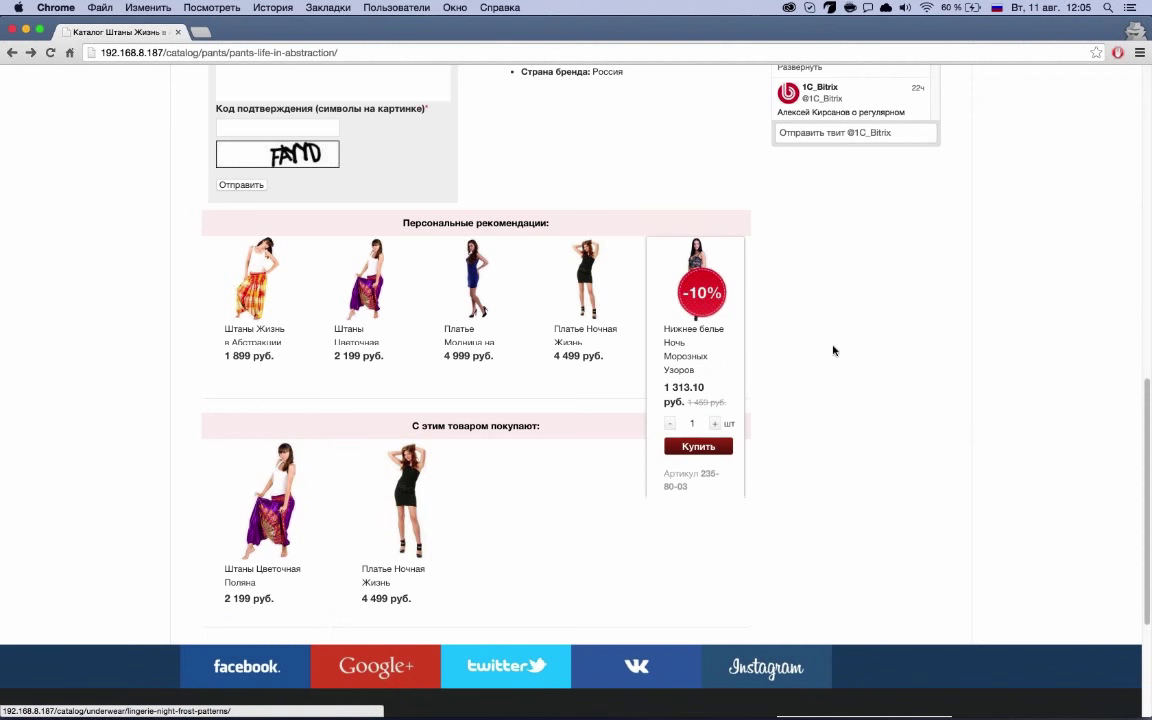
pyautogui.scroll(1, 850, 370)
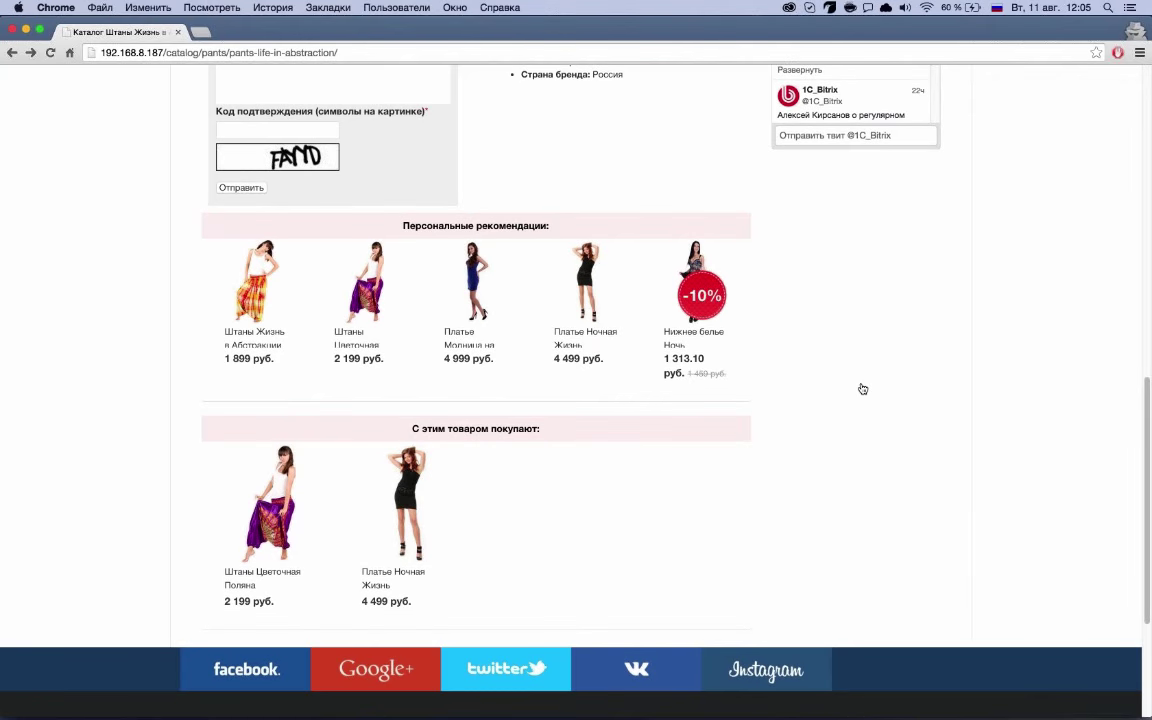
pyautogui.scroll(15, 863, 389)
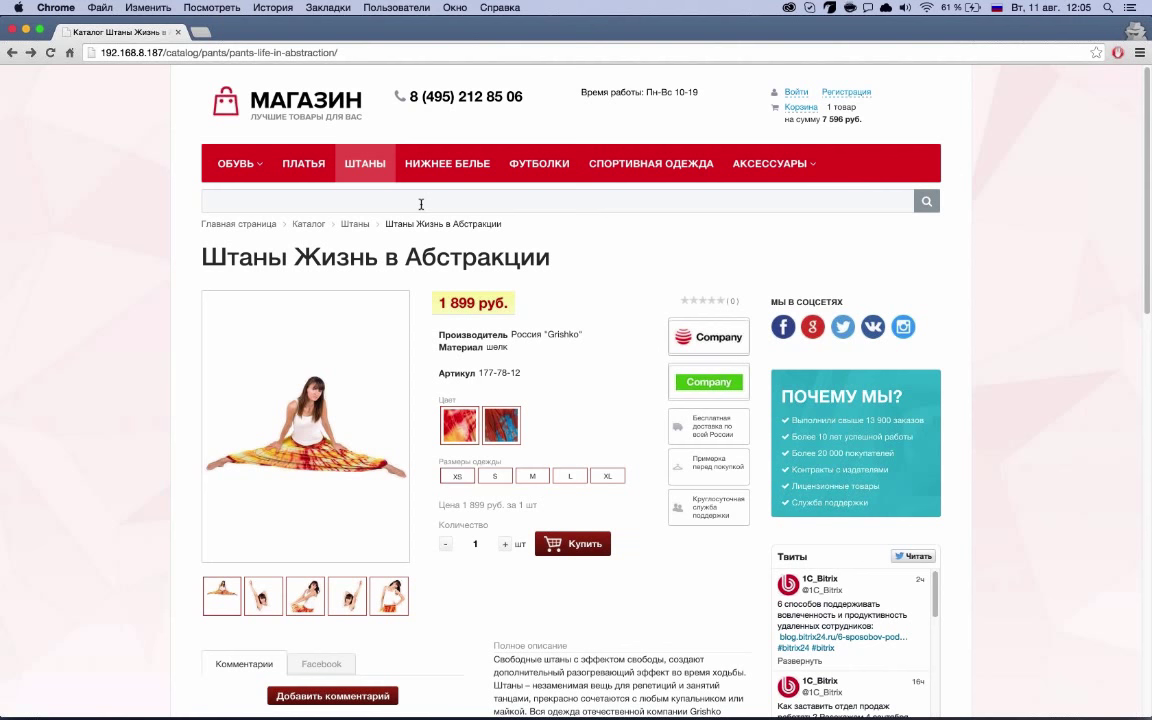
# Return to the Футболки category and open the cart showing the Футболка Мужской Огонь t-shirt.
pyautogui.press('super+bracketleft')
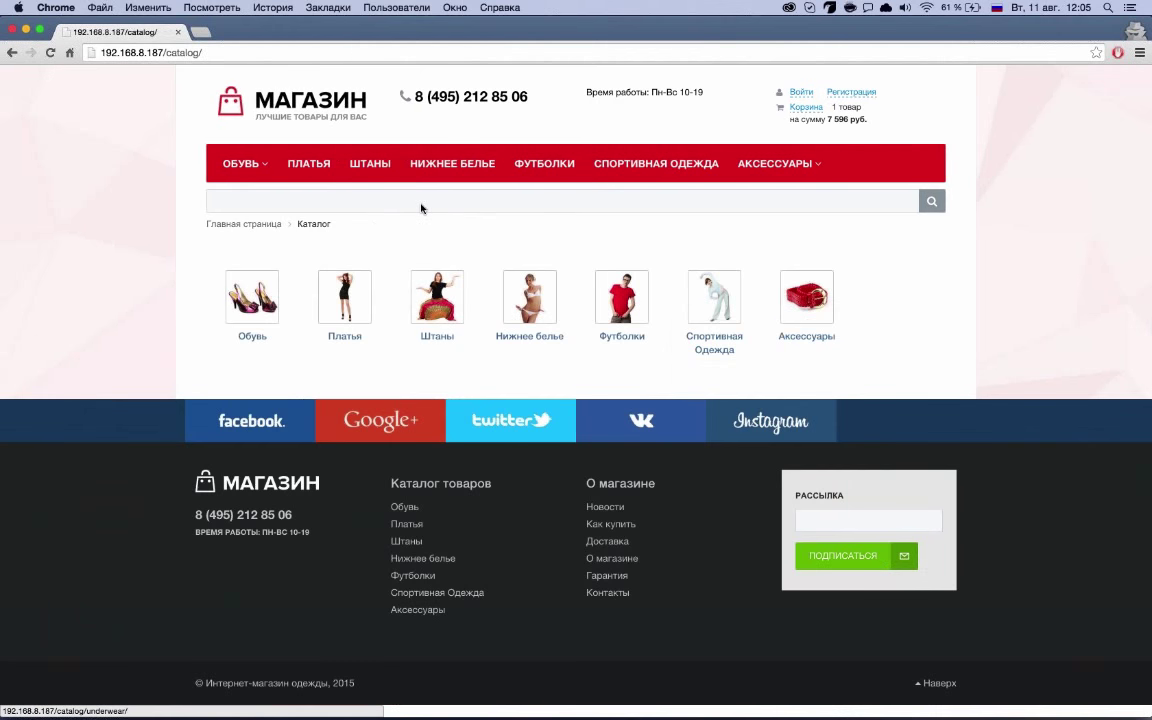
pyautogui.press('super+bracketleft')
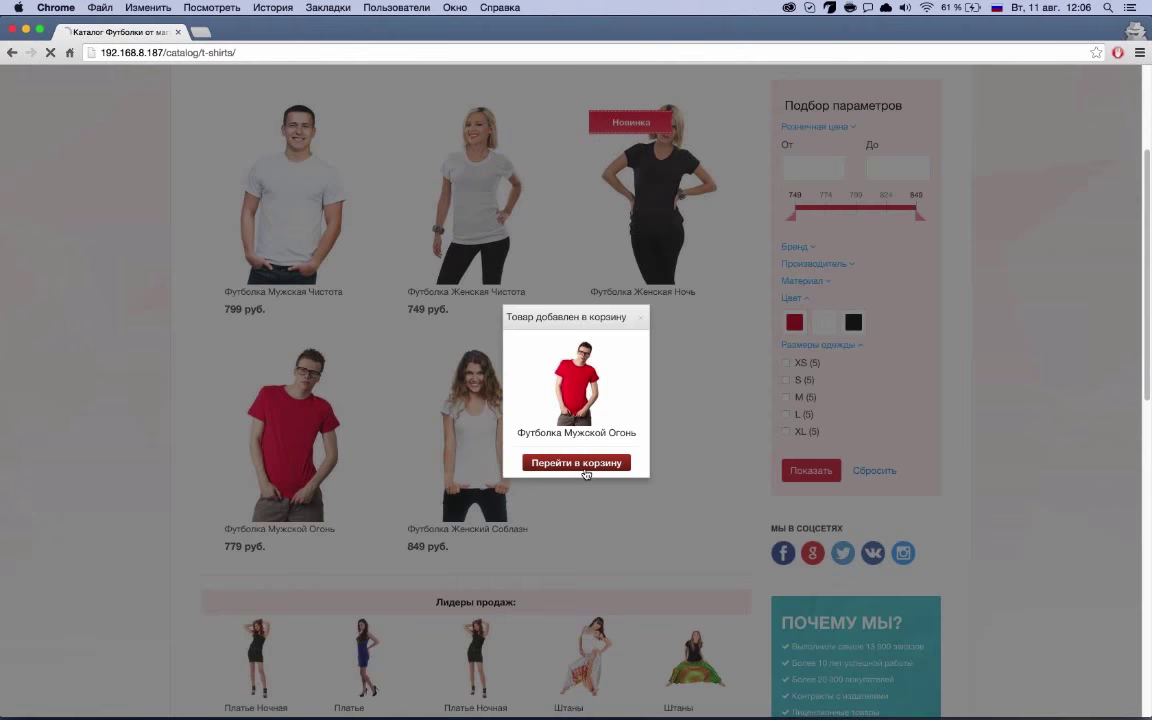
pyautogui.click(585, 467)
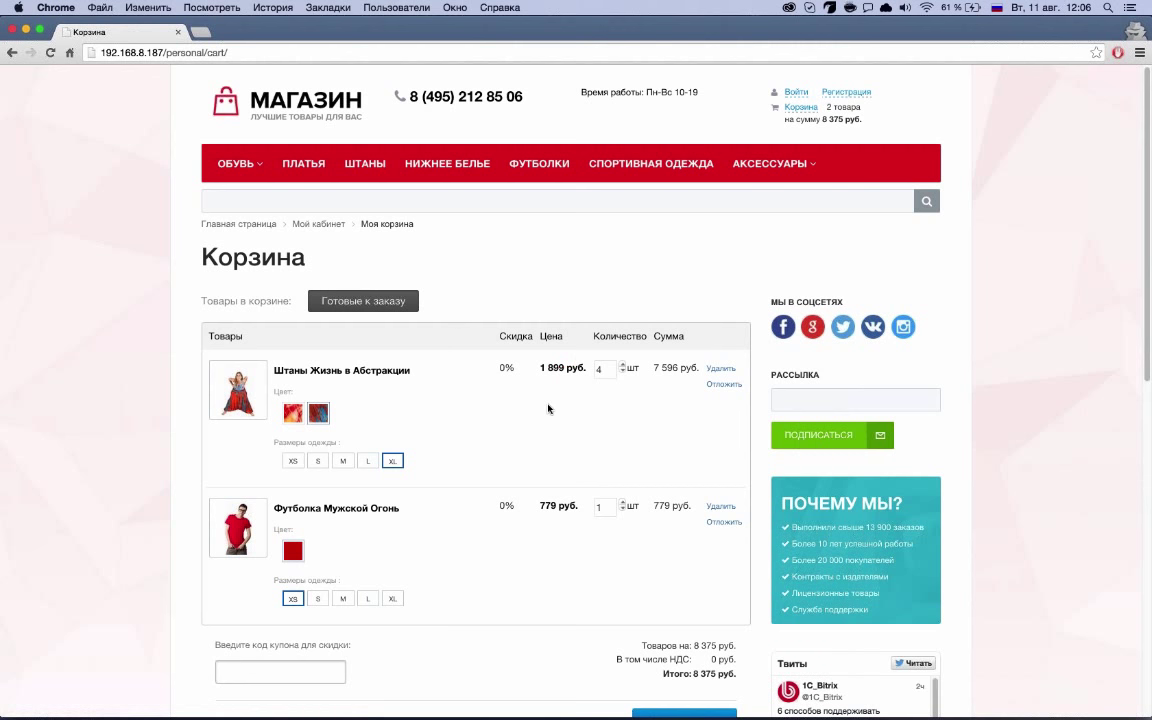
pyautogui.scroll(-2, 548, 408)
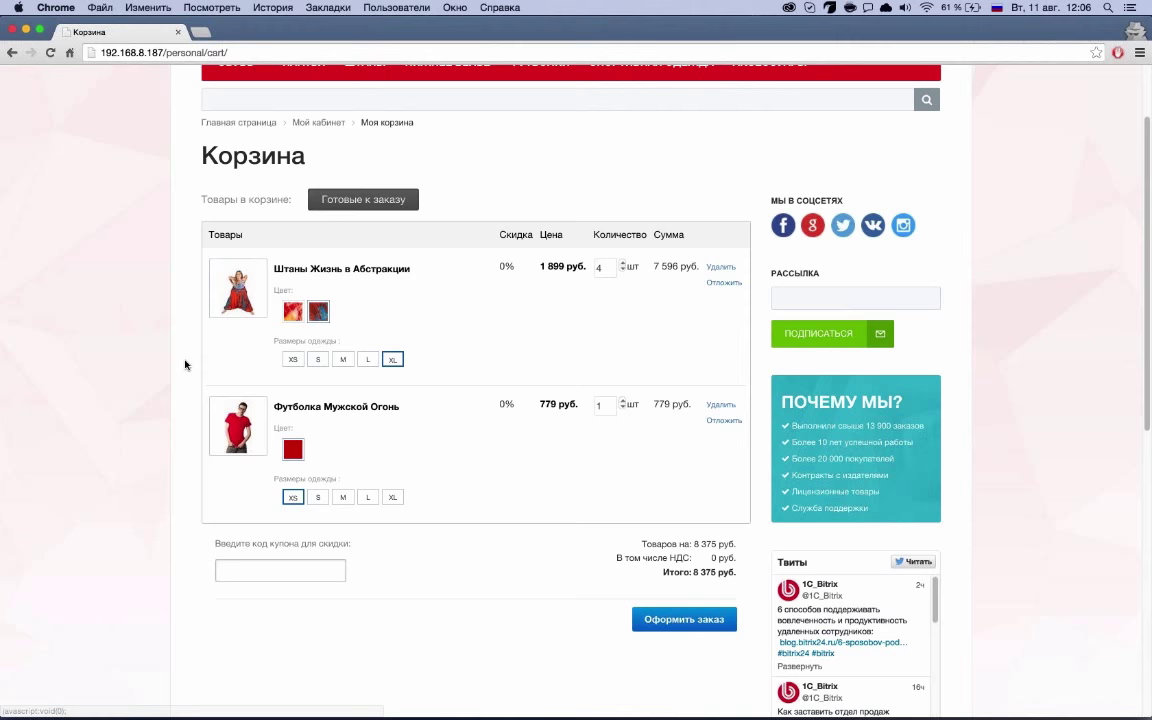
# Choose size S for the pants and reduce their quantity to 1.
pyautogui.click(368, 360)
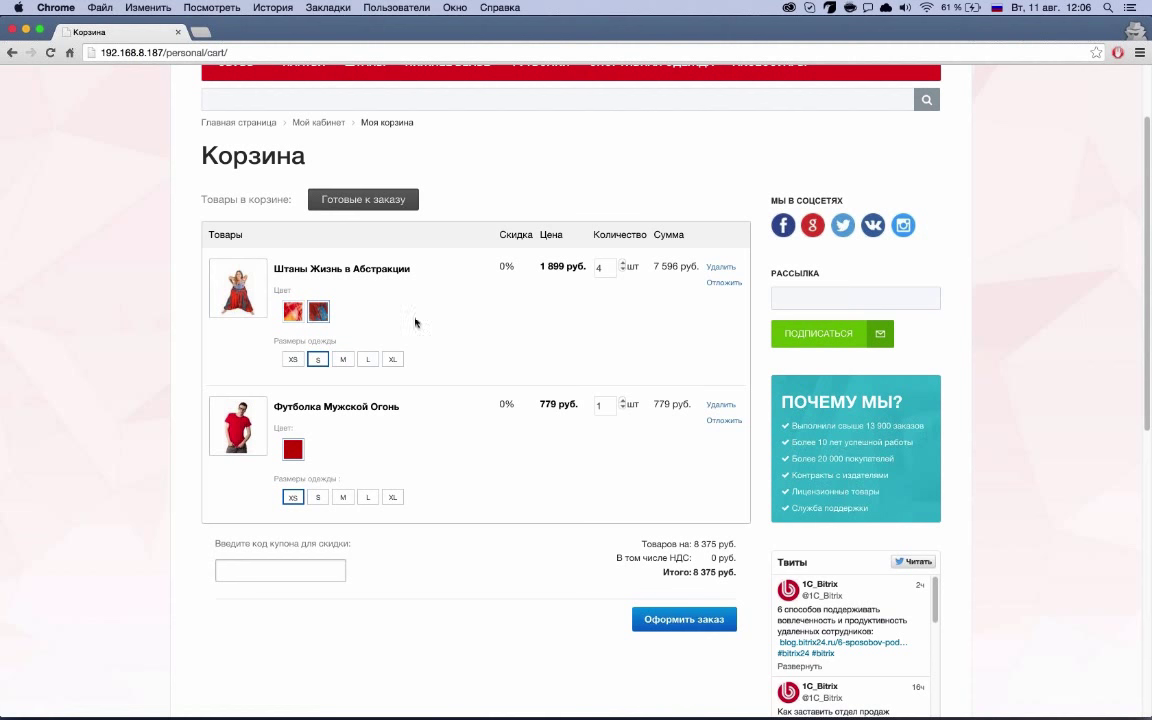
pyautogui.click(623, 270)
pyautogui.click(623, 270)
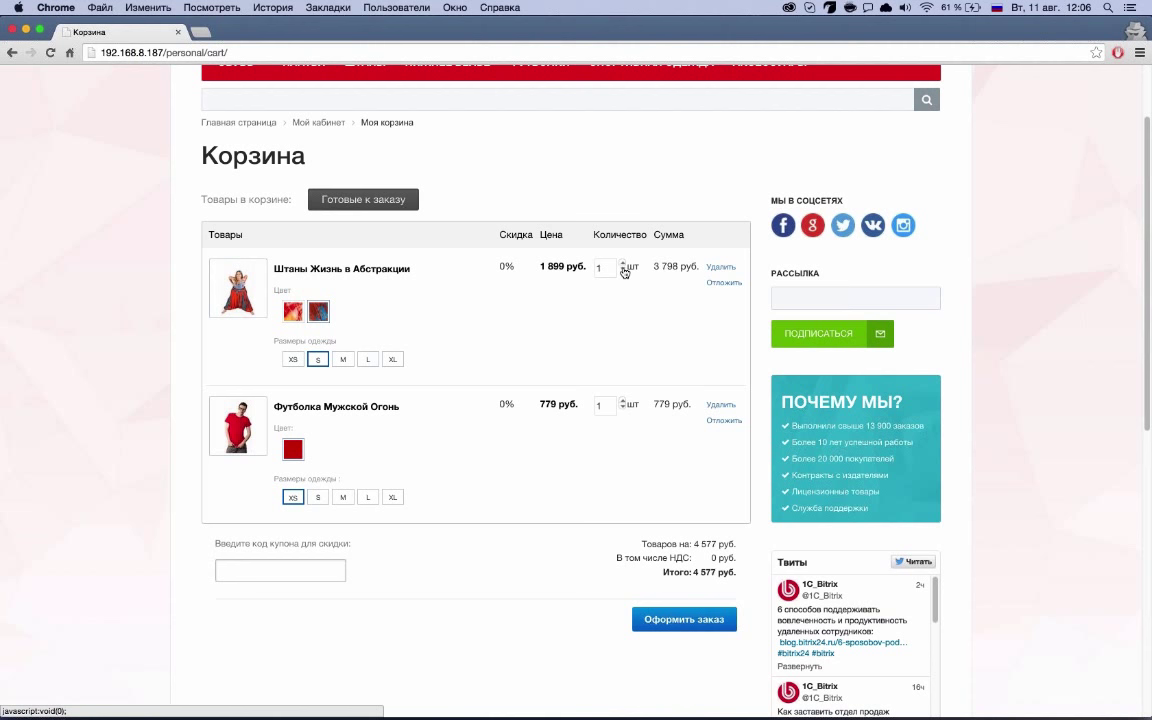
pyautogui.click(623, 270)
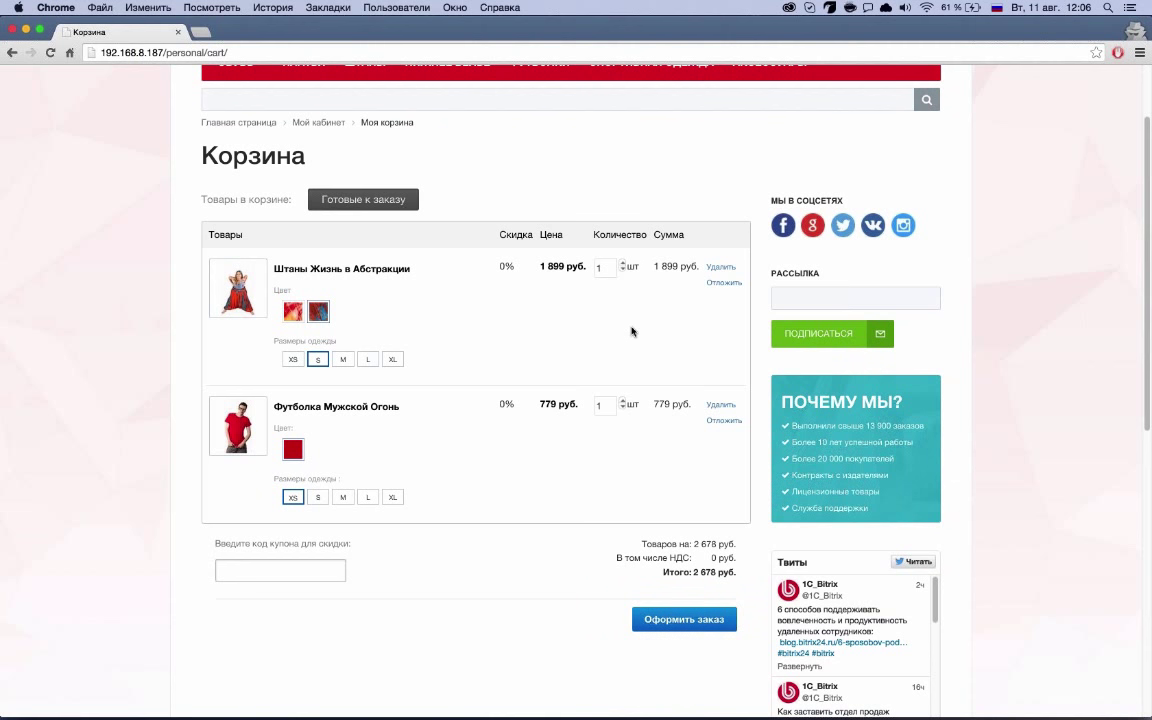
# Defer the t-shirt, move it back into the ready-to-order items, and proceed to checkout.
pyautogui.click(730, 328)
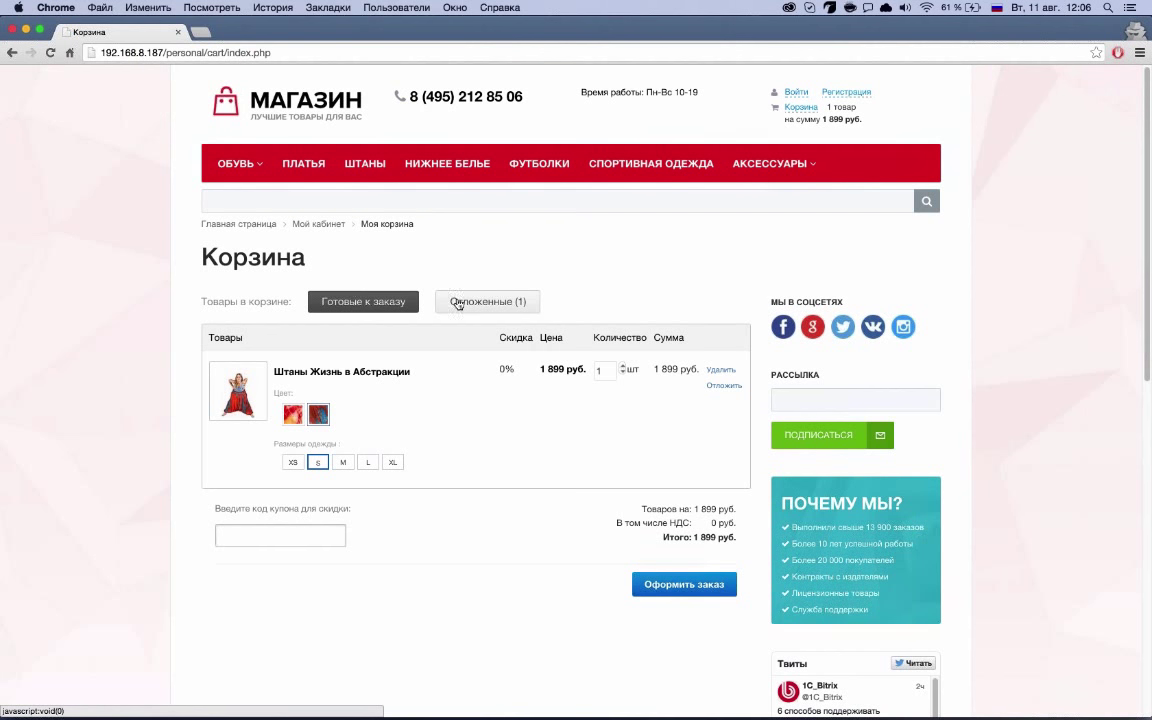
pyautogui.click(457, 302)
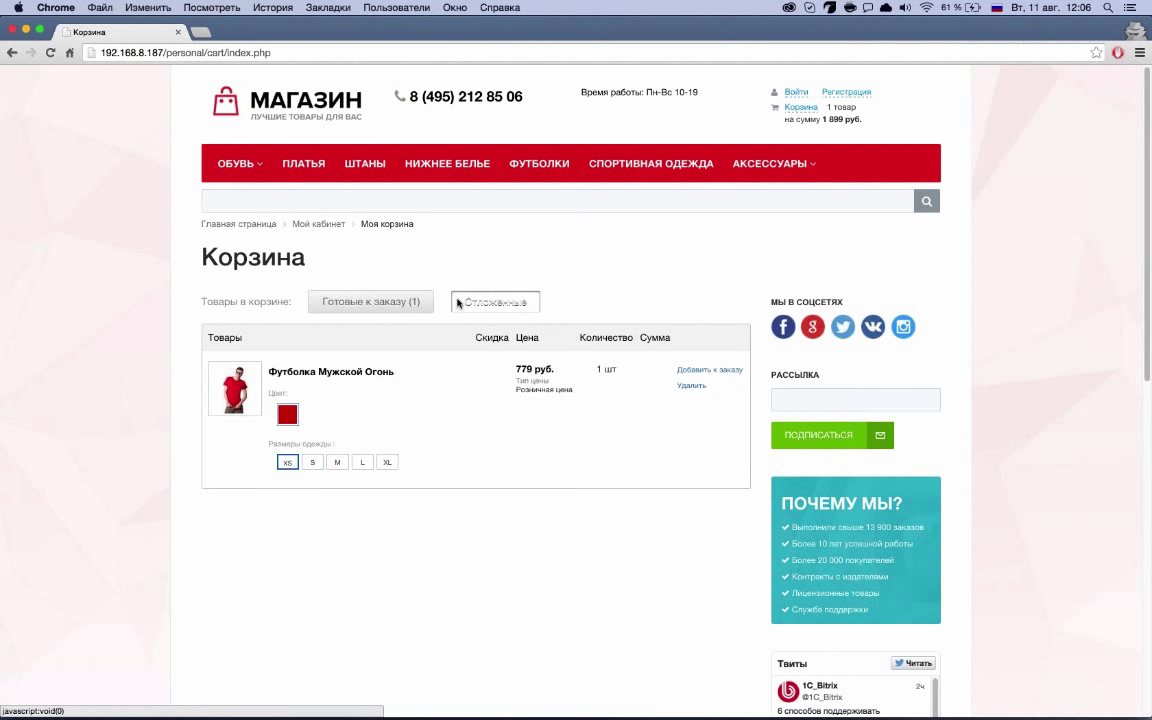
pyautogui.click(391, 306)
pyautogui.click(406, 310)
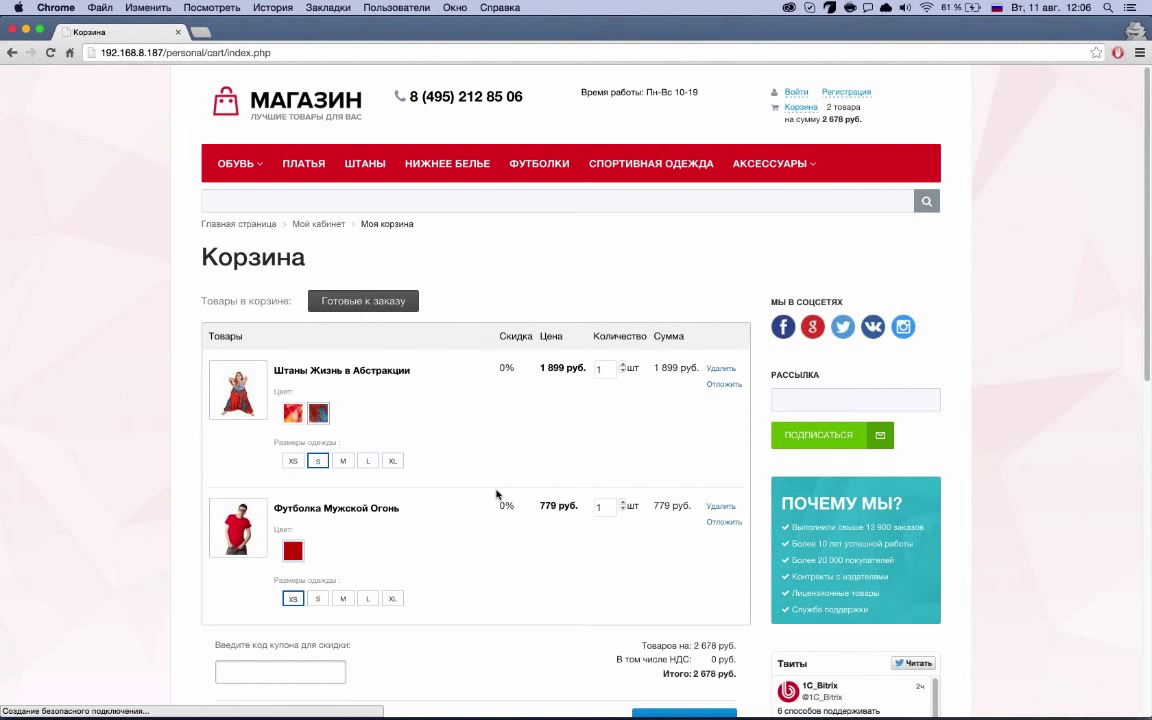
pyautogui.scroll(-3, 496, 494)
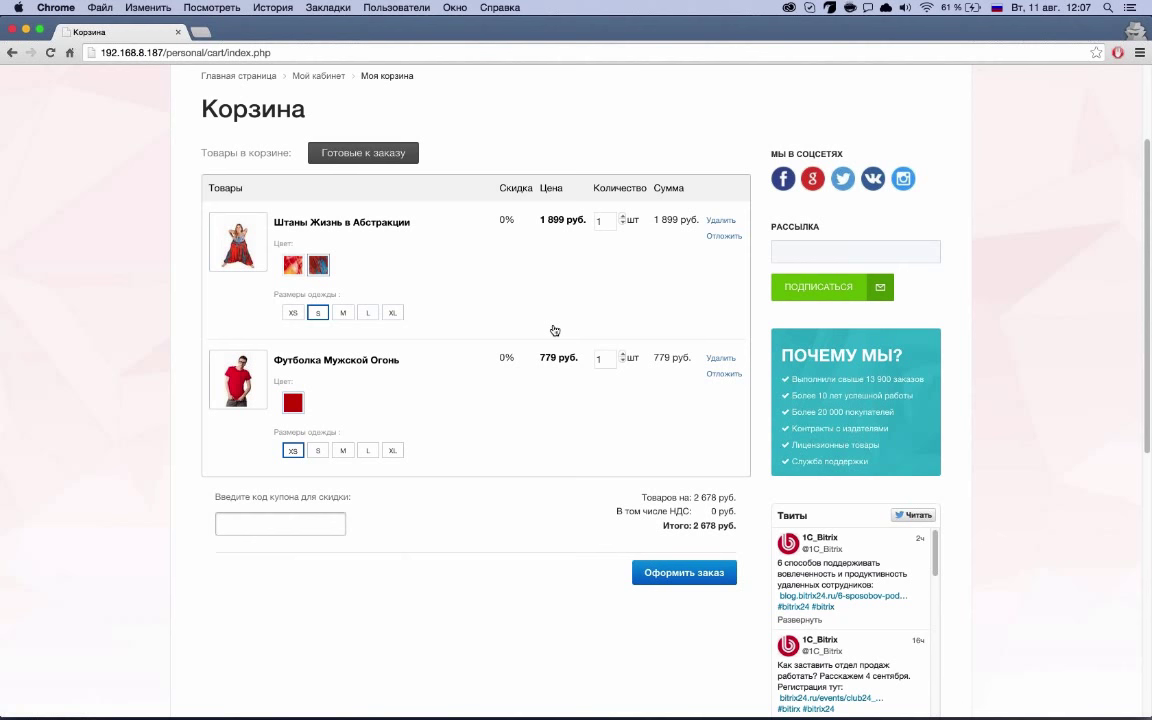
pyautogui.click(642, 588)
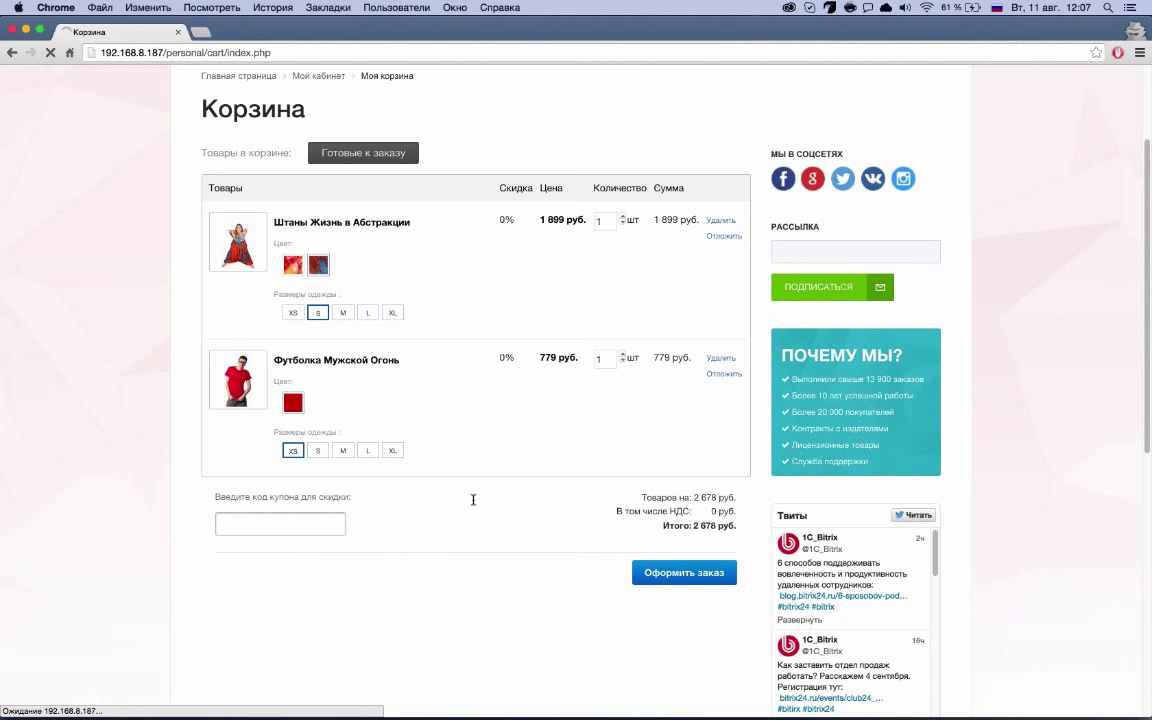
# Enter the buyer's first name in the Ф.И.О. field of the checkout form.
pyautogui.scroll(-2, 643, 391)
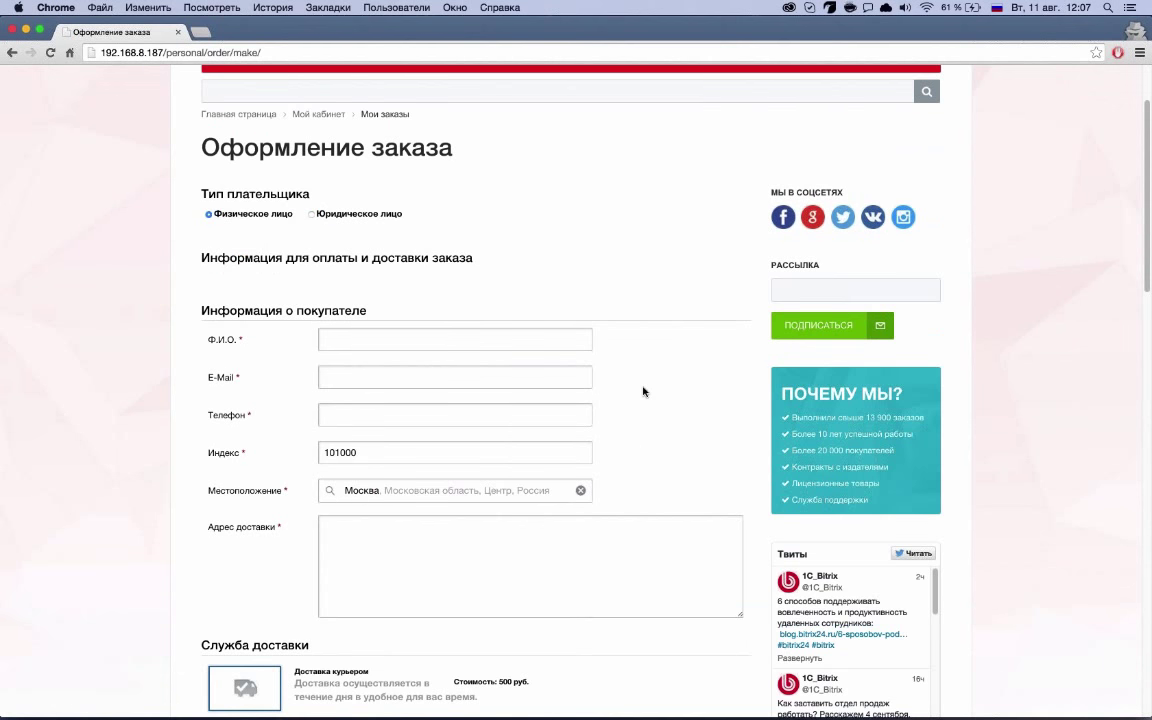
pyautogui.scroll(-2, 484, 294)
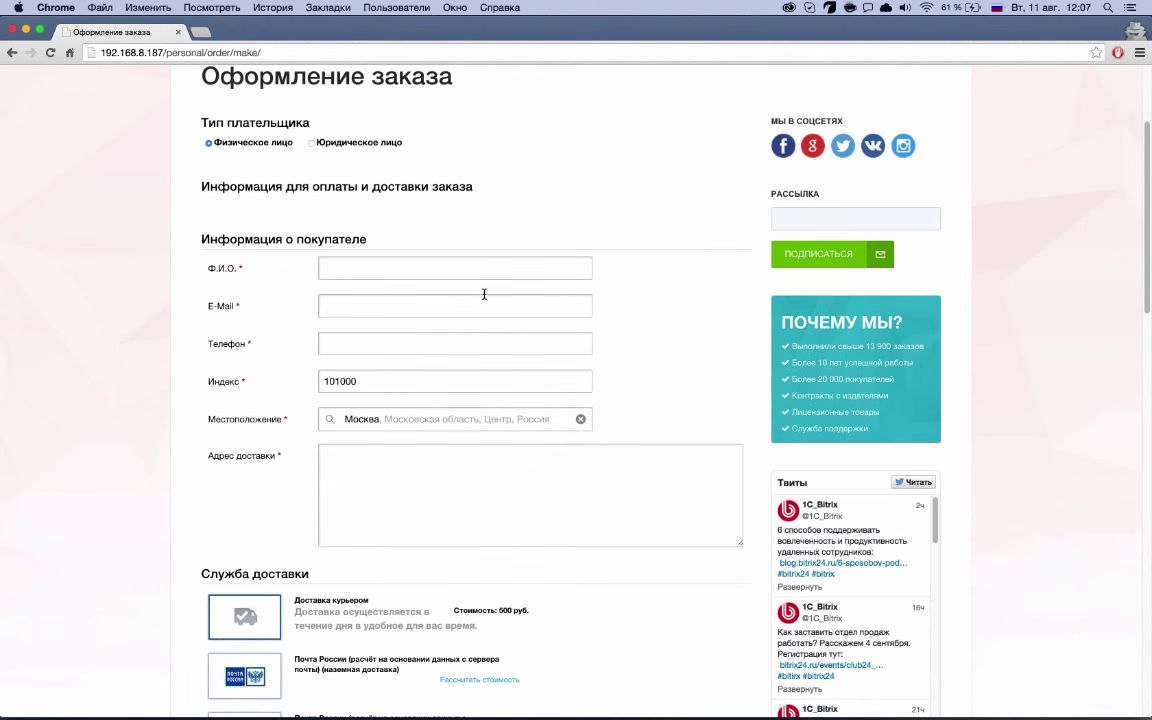
pyautogui.write('Сергей')
pyautogui.press('Tab')
# Fill in the buyer's e-mail, correcting a typo, and the buyer's phone number.
pyautogui.press('Left')
pyautogui.press('Right')
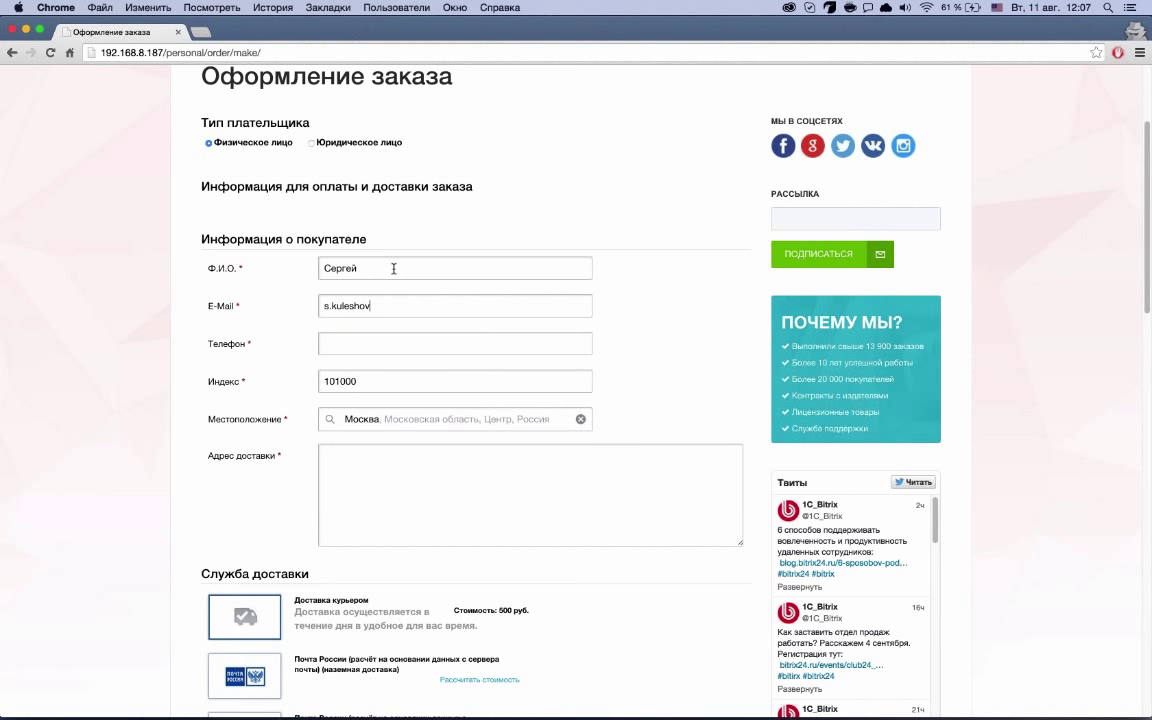
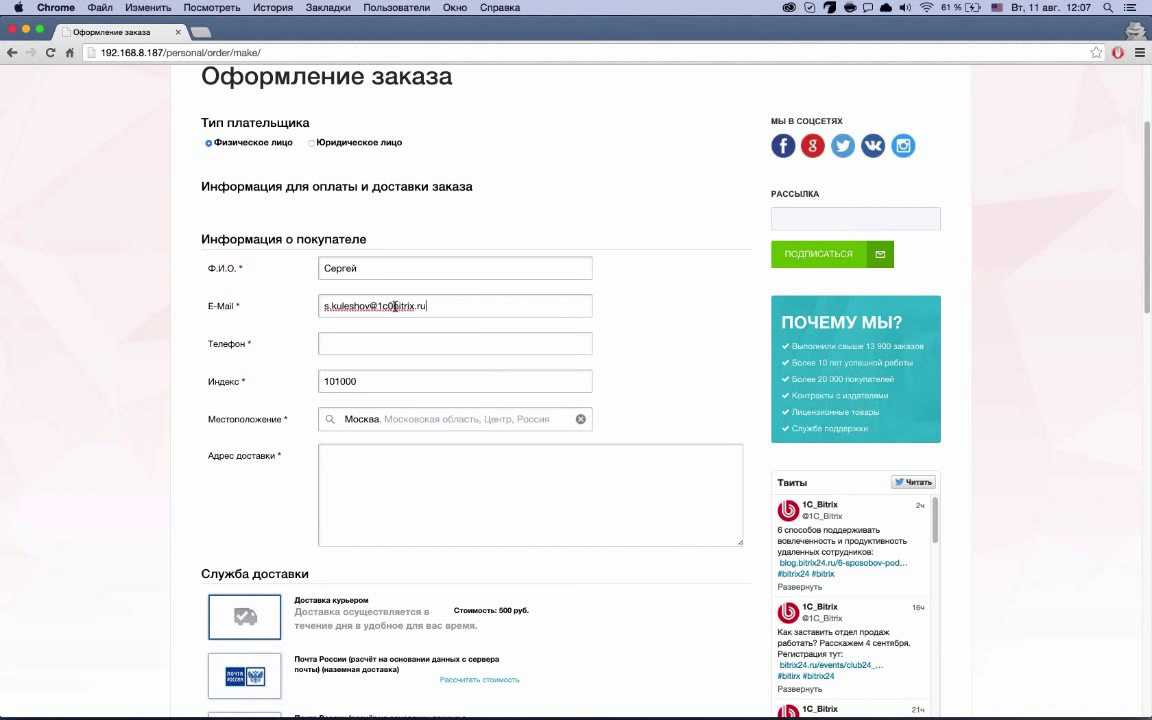
pyautogui.press('Tab')
pyautogui.write('12345')
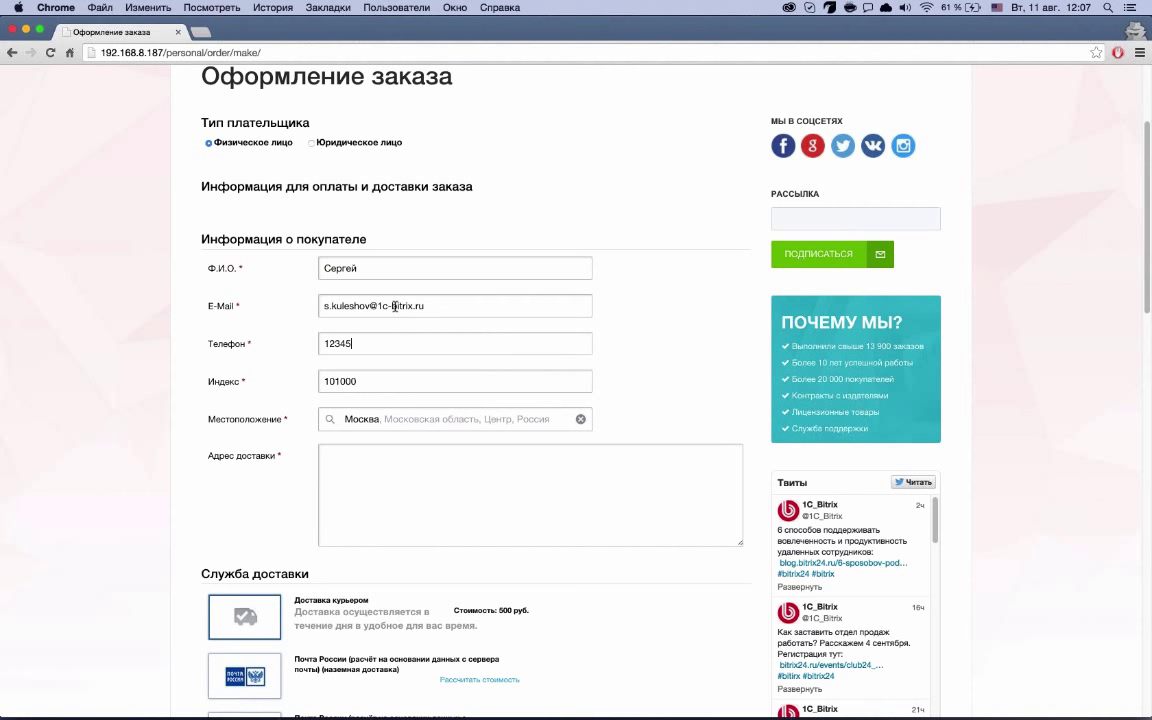
pyautogui.write('6789')
pyautogui.click(428, 425)
# Pick the location step by step: region Центр, then Московская область.
pyautogui.write(',')
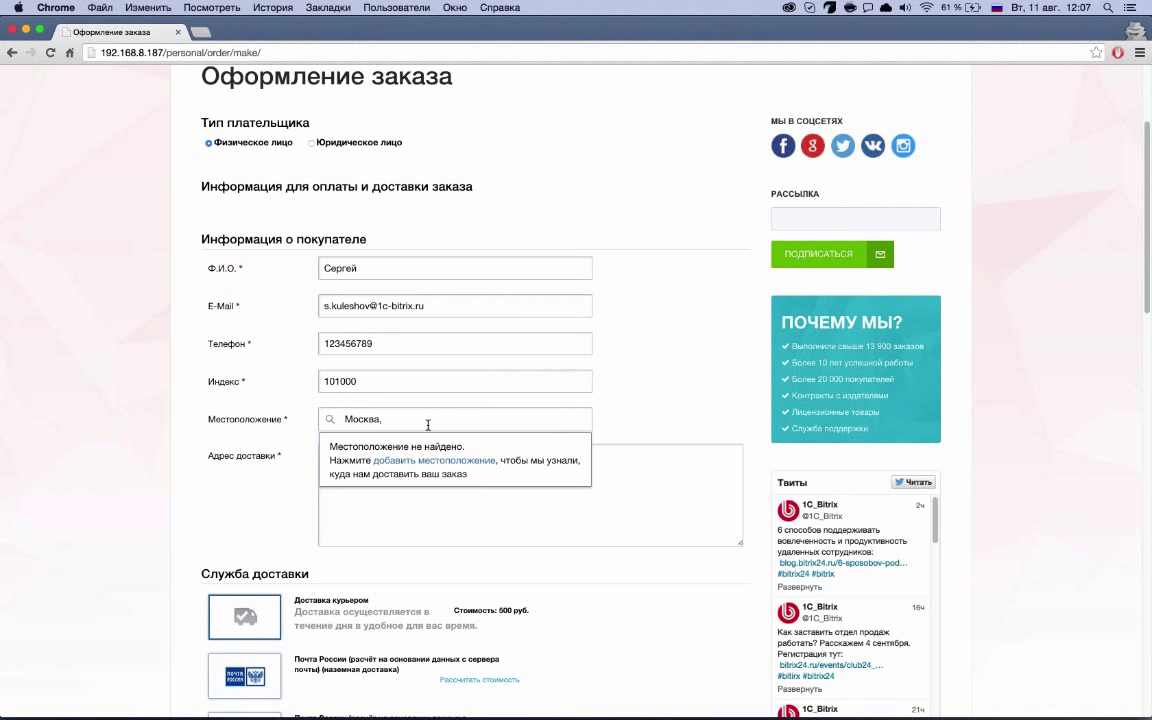
pyautogui.write(' 2-я хутор')
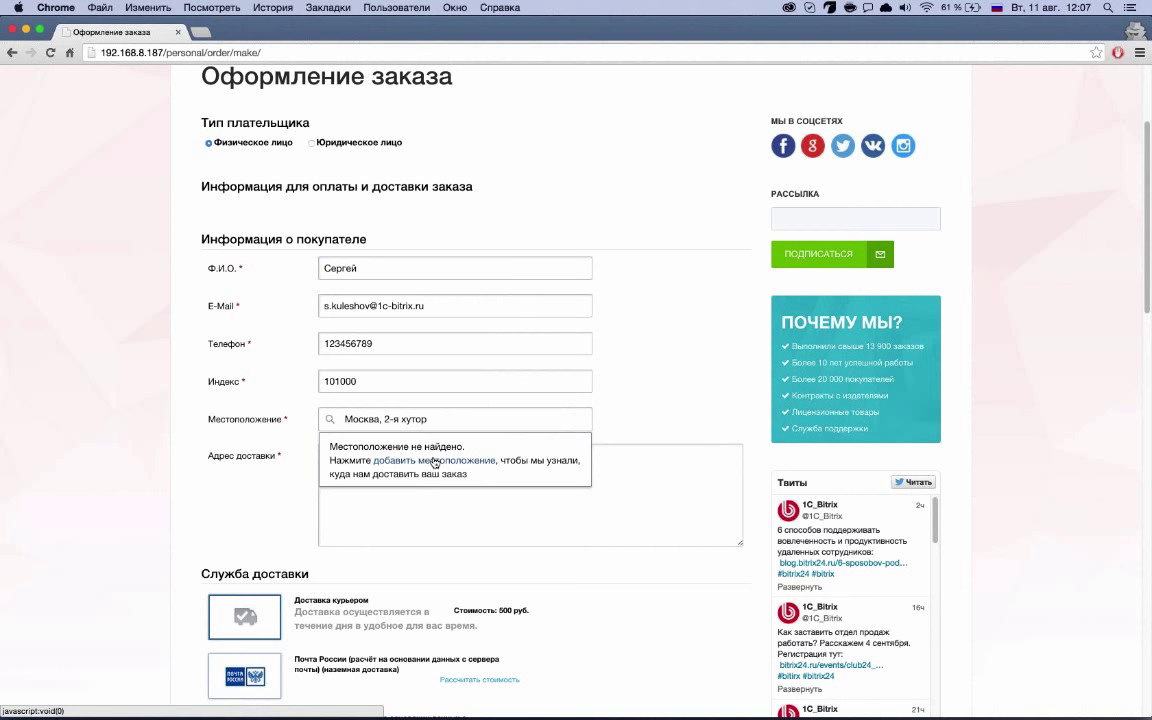
pyautogui.click(435, 462)
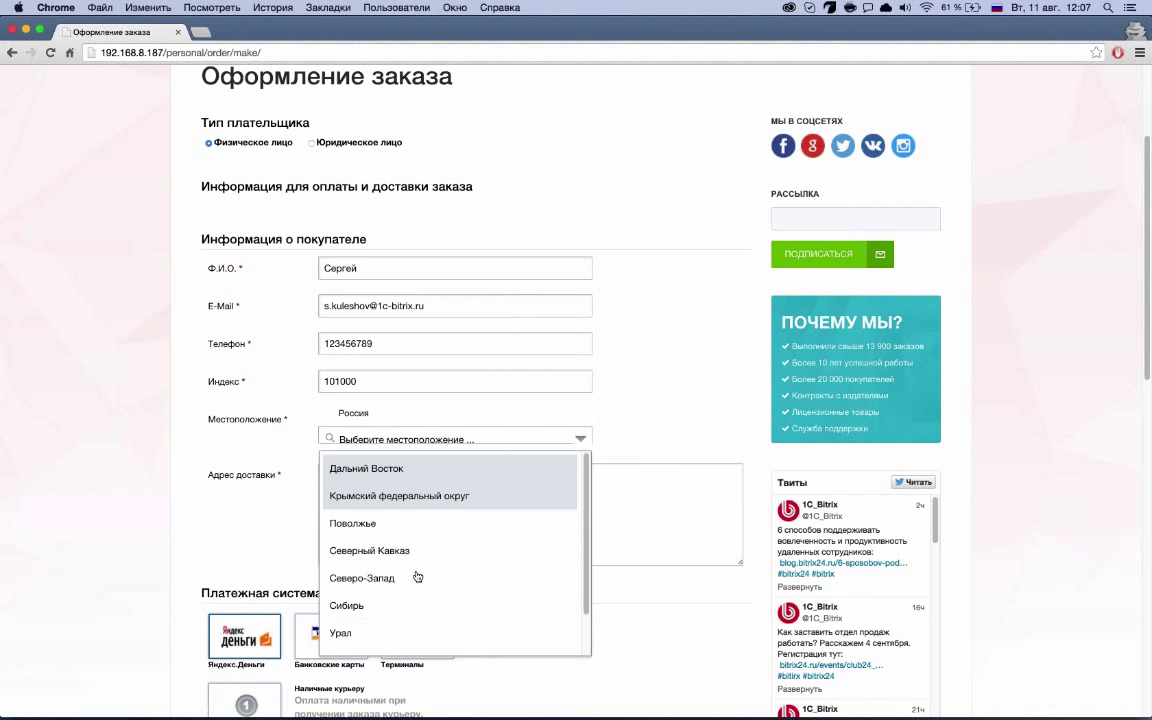
pyautogui.scroll(-1, 417, 565)
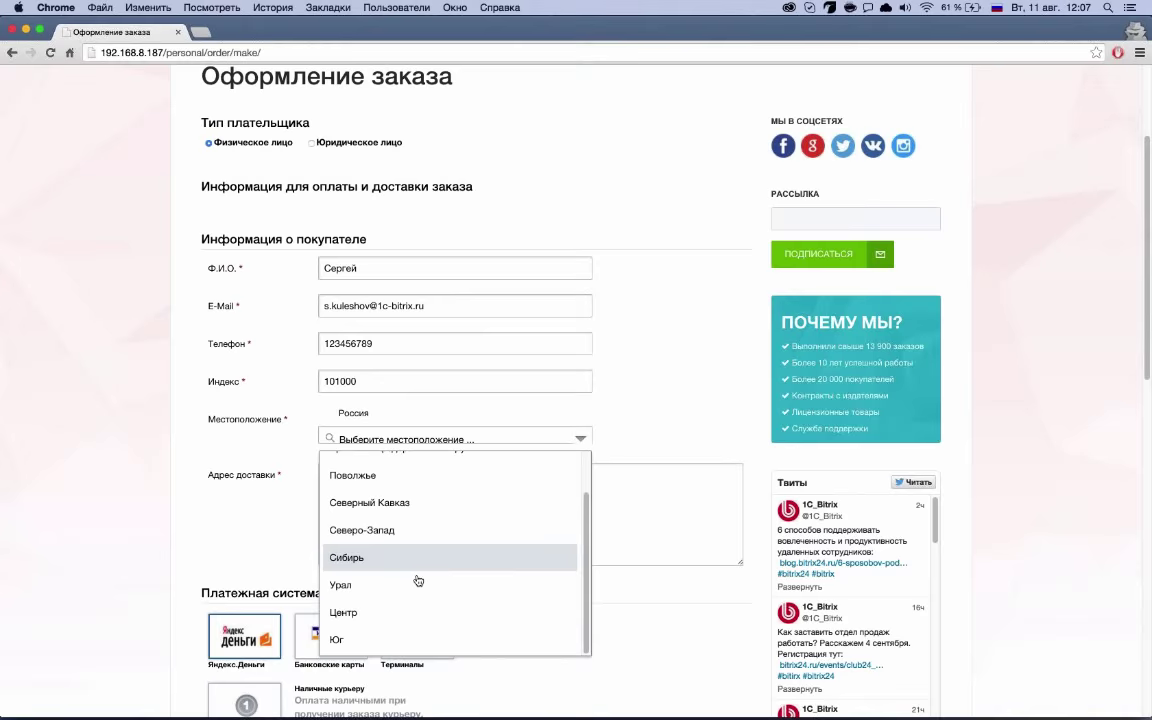
pyautogui.click(410, 622)
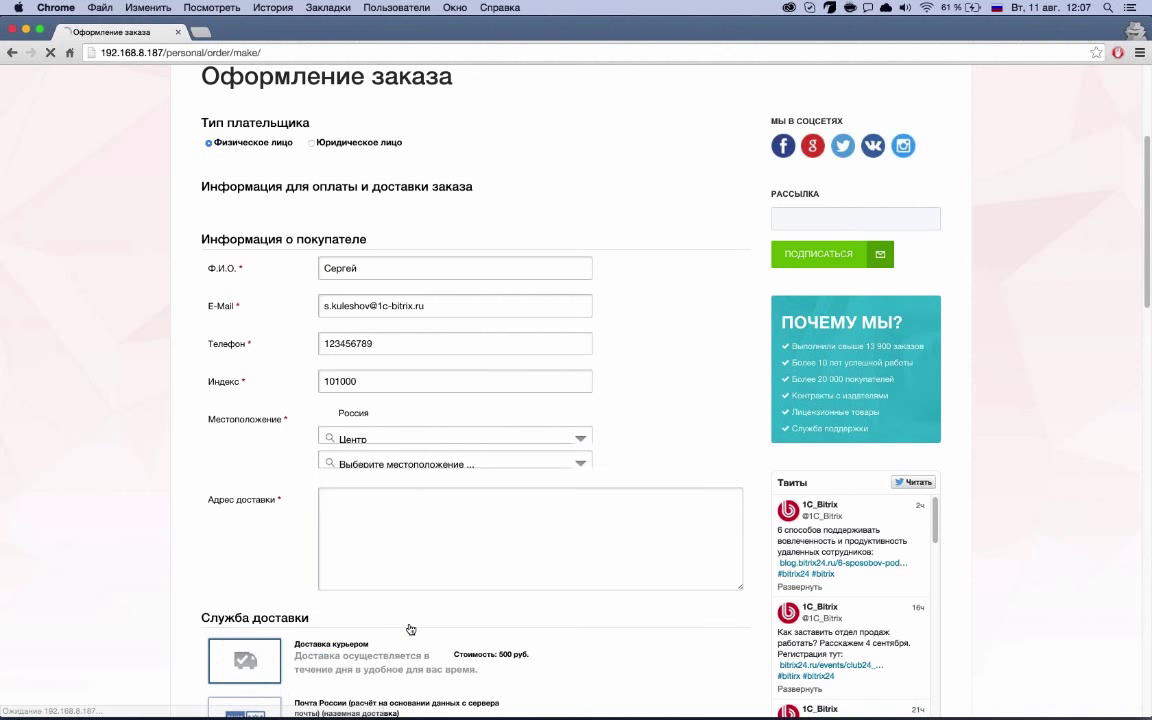
pyautogui.click(380, 466)
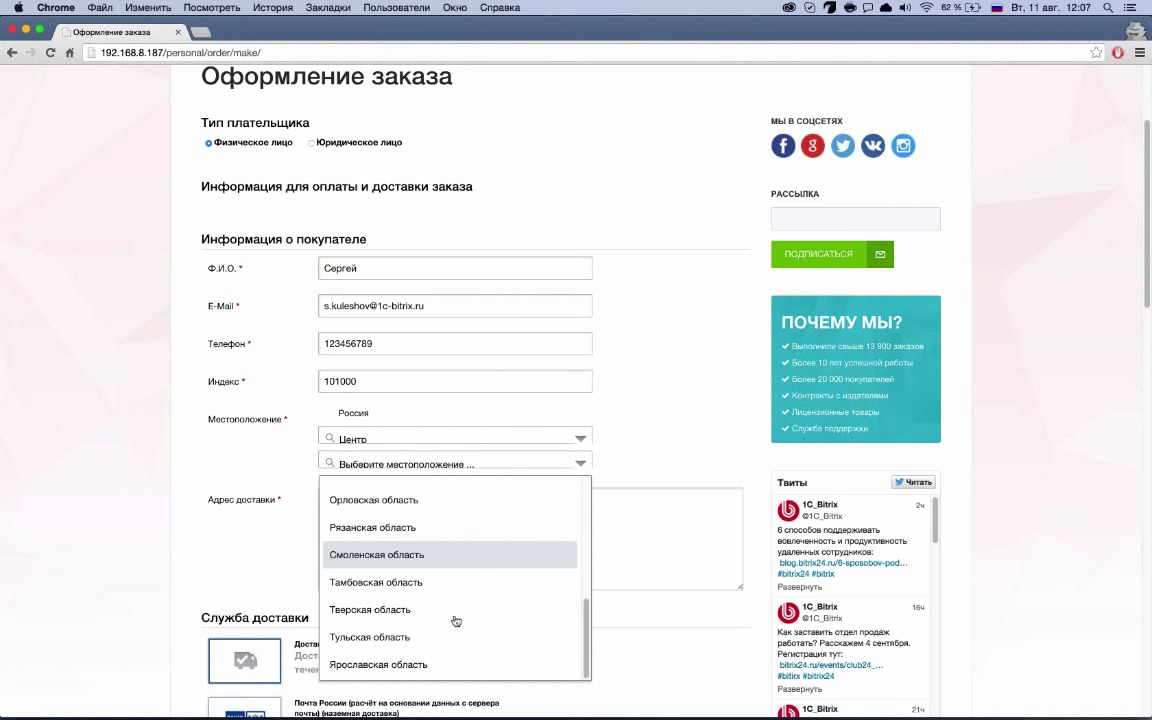
pyautogui.scroll(5, 436, 606)
pyautogui.scroll(-4, 436, 604)
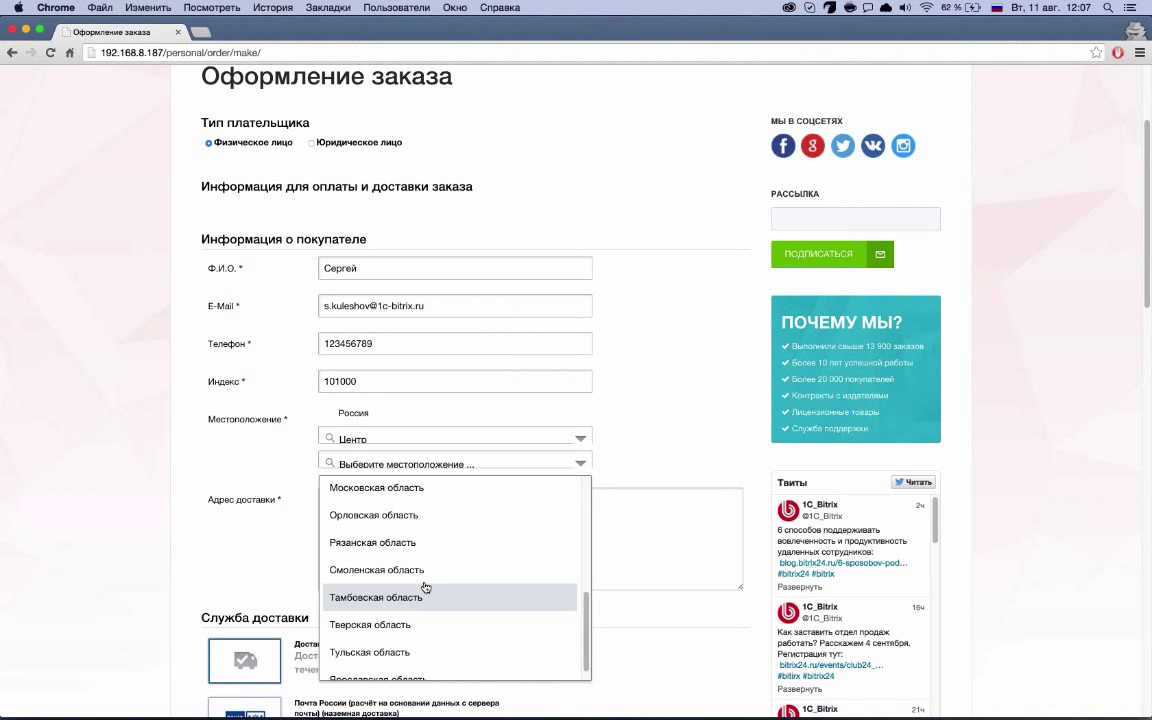
pyautogui.click(440, 487)
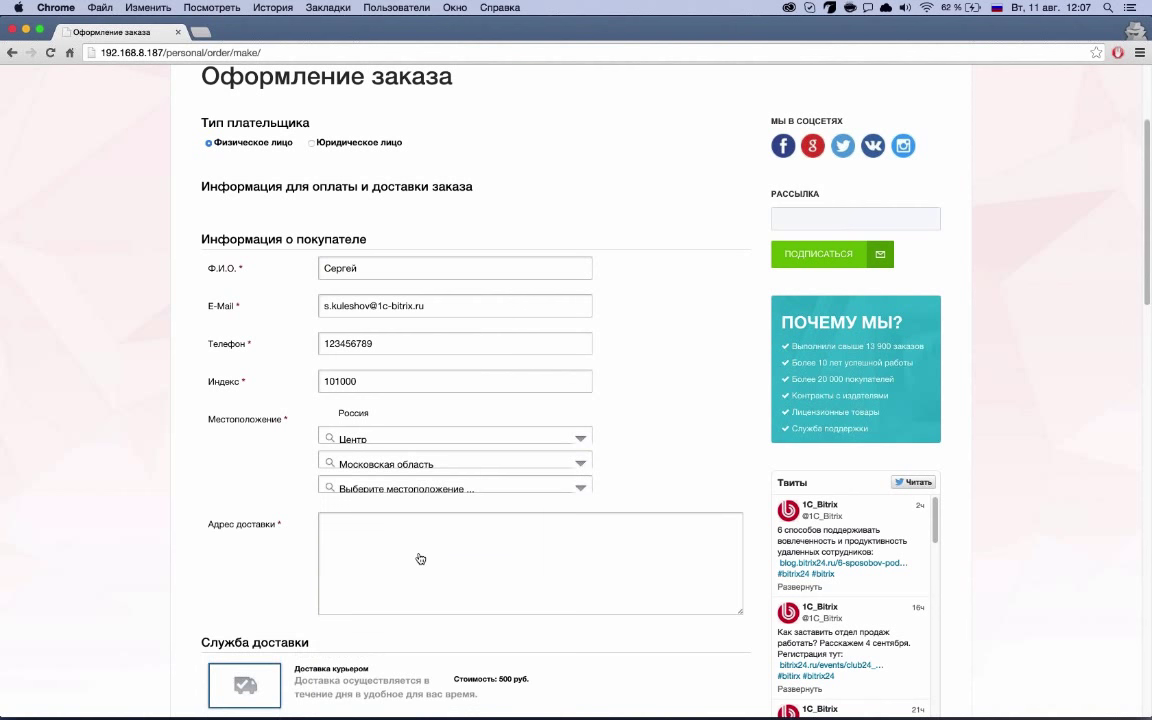
# Set the locality to Москва, clearing the Московский choice, and enter the customer's street address.
pyautogui.scroll(-6, 420, 570)
pyautogui.scroll(-3, 422, 584)
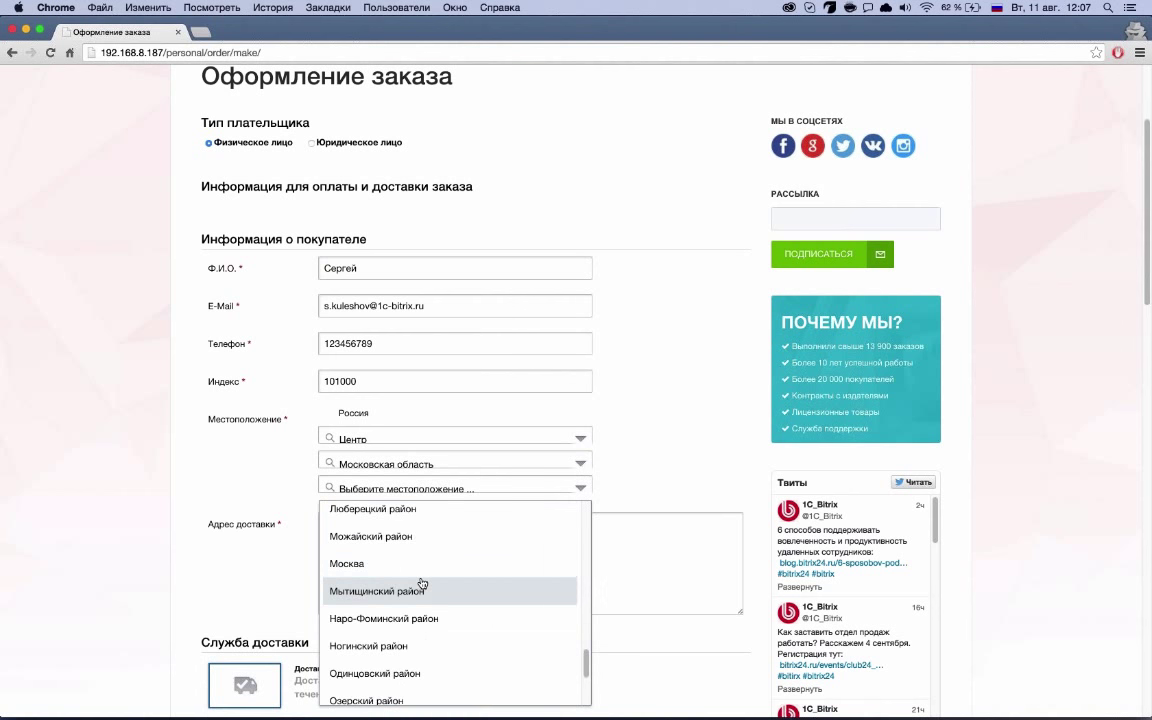
pyautogui.scroll(1, 386, 590)
pyautogui.click(386, 595)
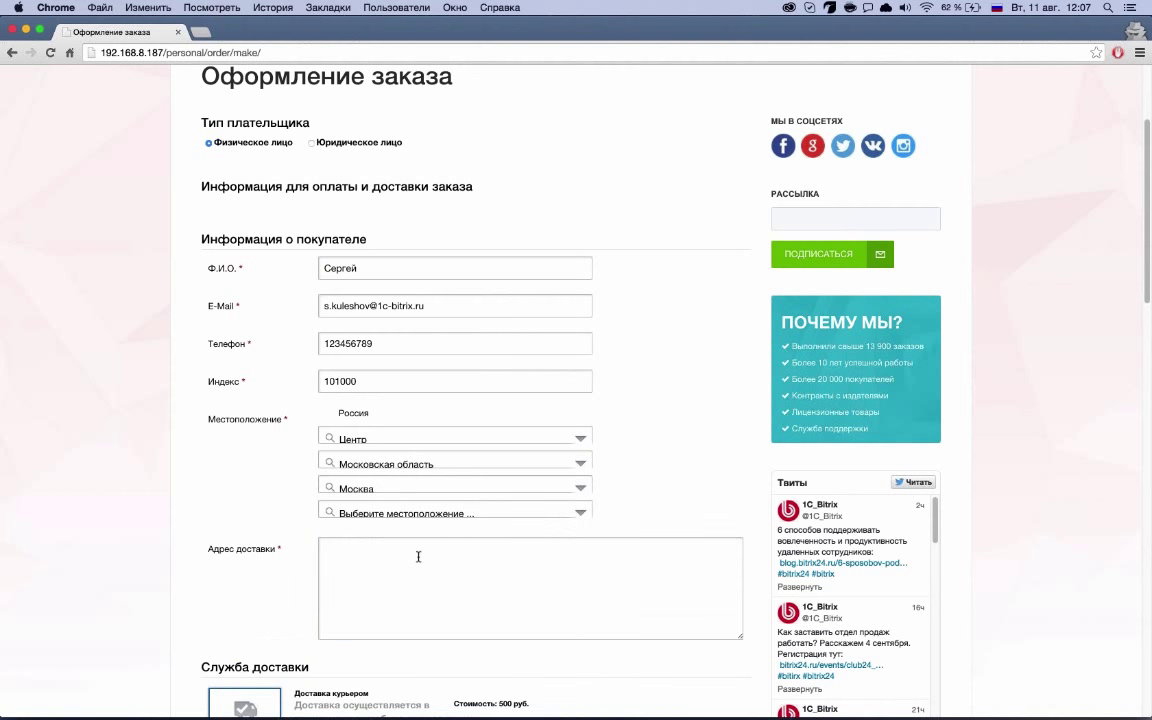
pyautogui.click(425, 543)
pyautogui.click(385, 511)
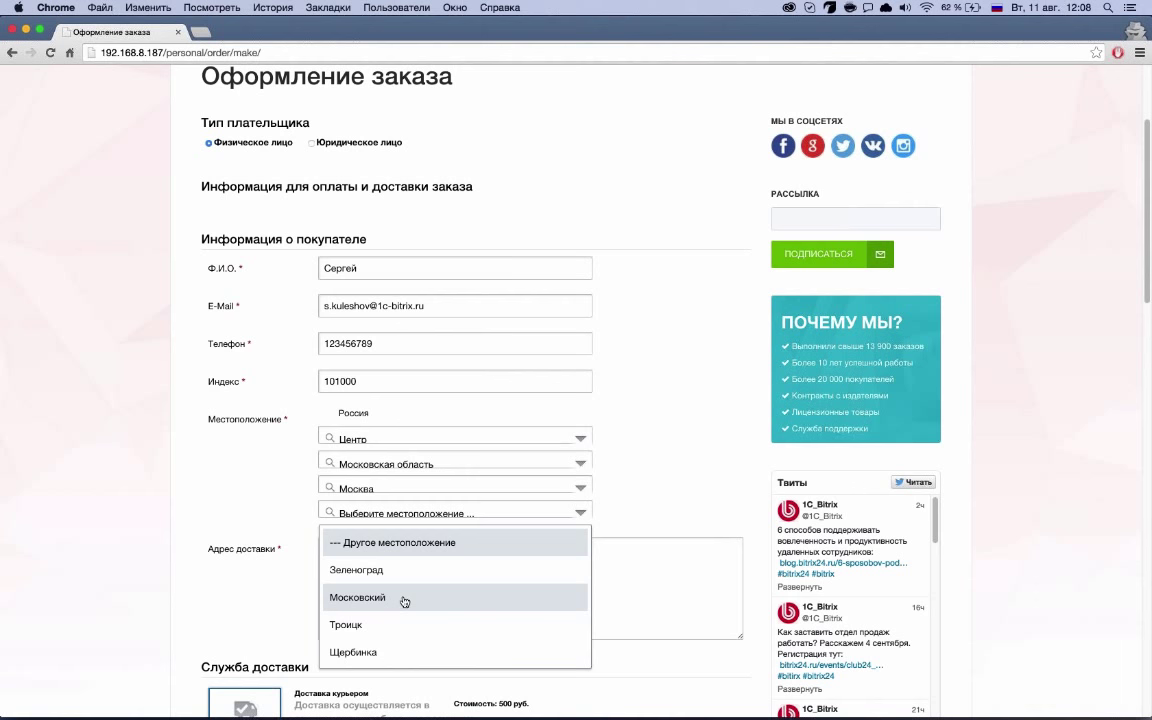
pyautogui.click(403, 597)
pyautogui.click(397, 515)
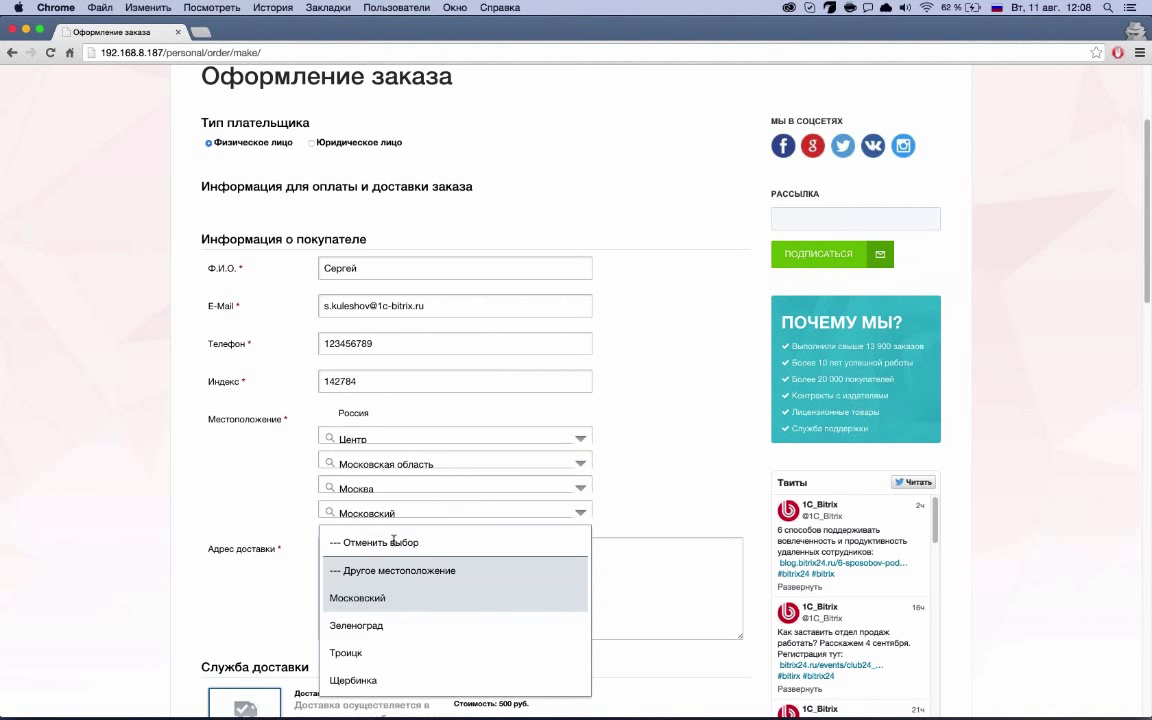
pyautogui.click(379, 566)
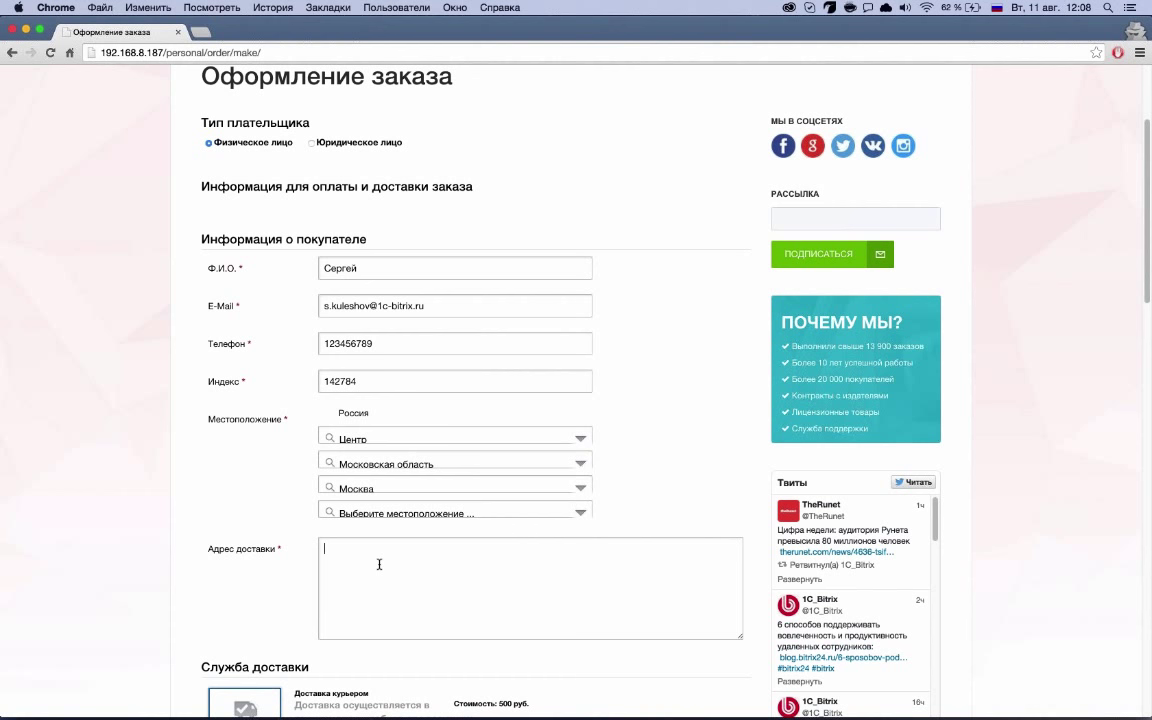
# Compare the payment options and settle on Наличные курьеру (cash to the courier).
pyautogui.scroll(-5, 379, 568)
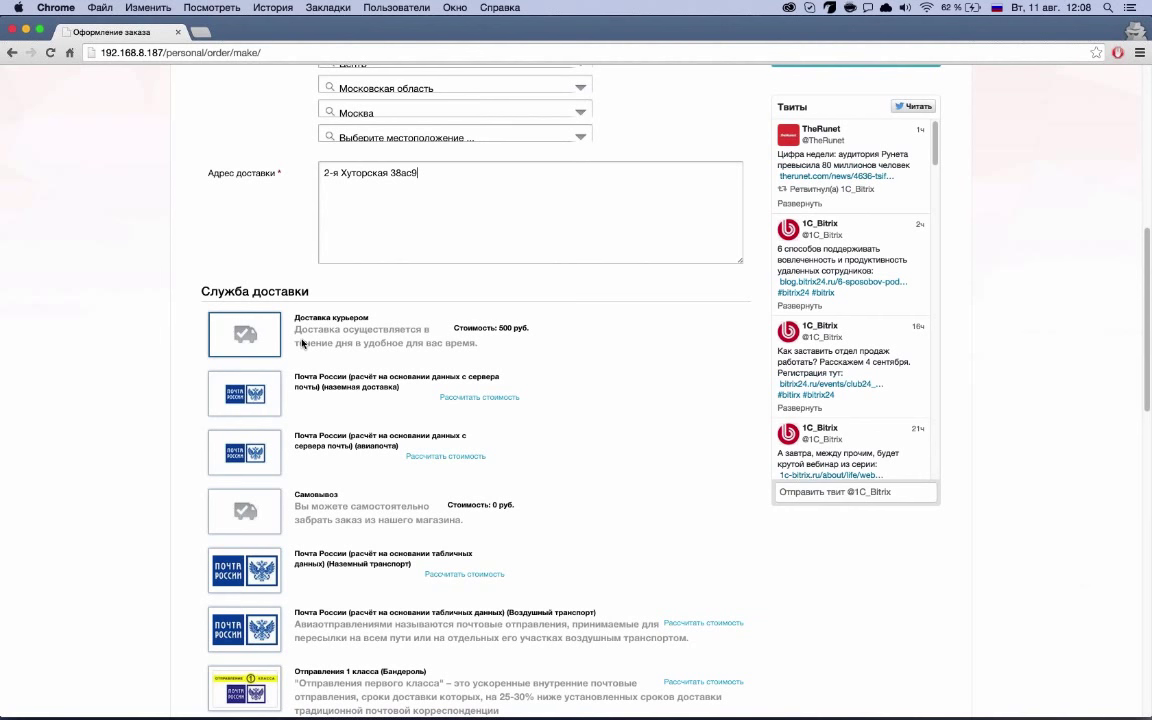
pyautogui.scroll(-2, 283, 250)
pyautogui.scroll(-3, 313, 278)
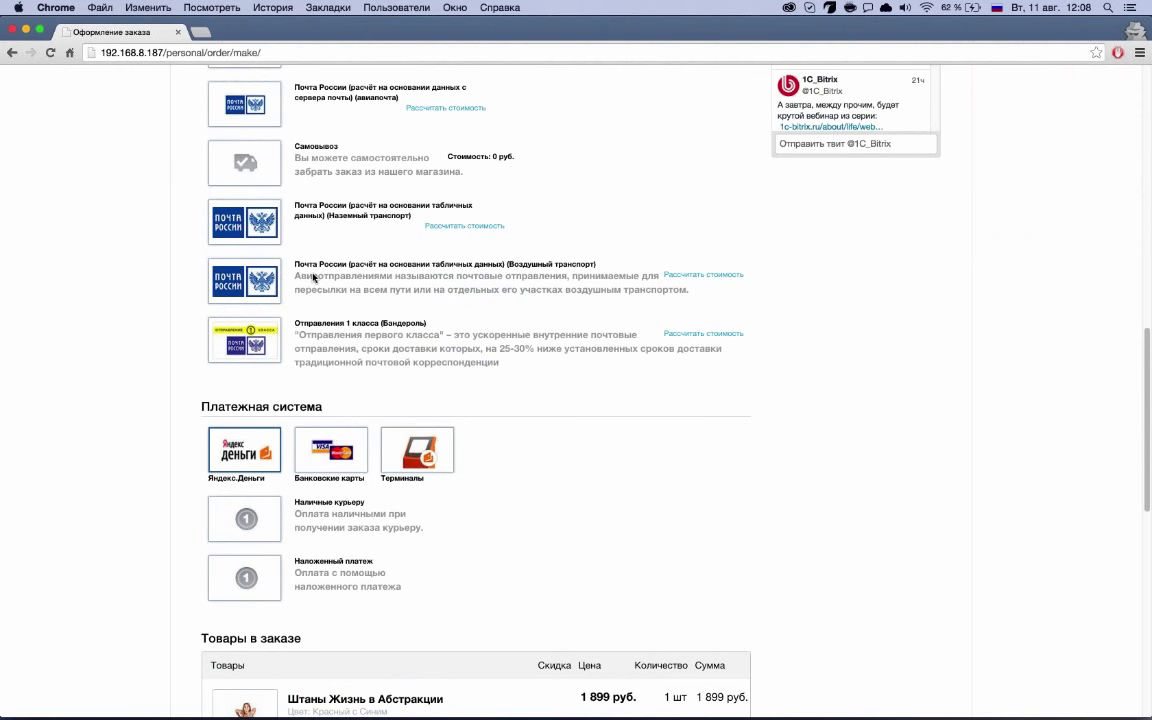
pyautogui.scroll(1, 352, 434)
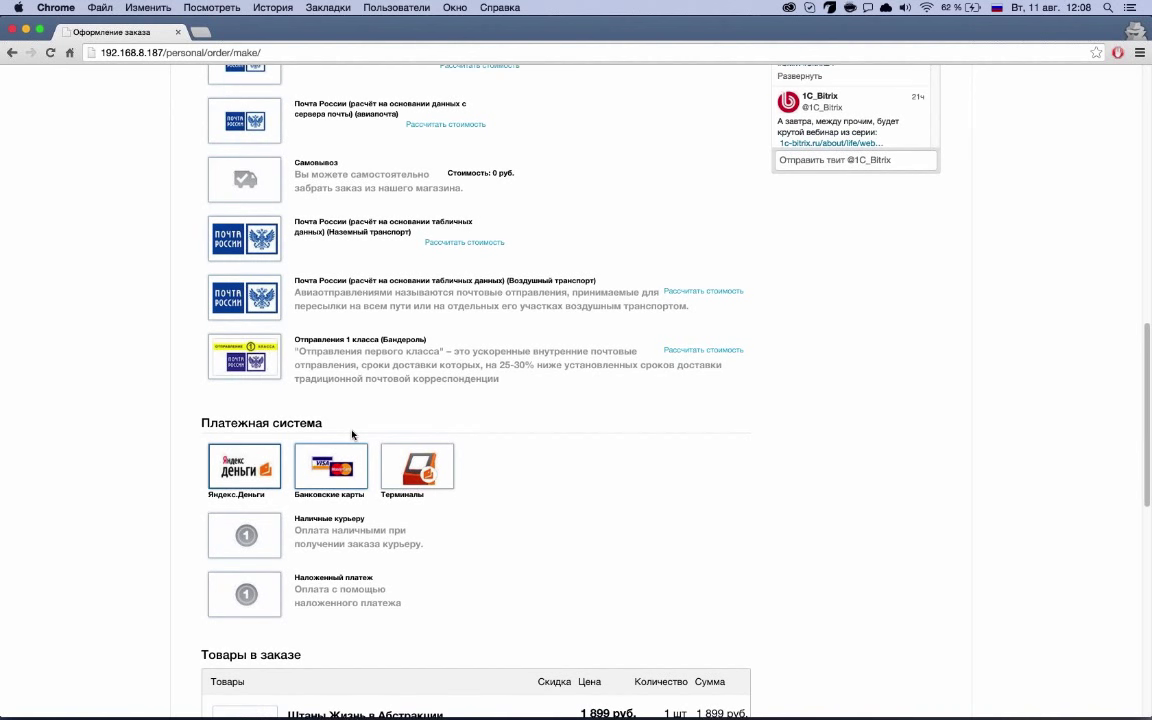
pyautogui.scroll(2, 352, 434)
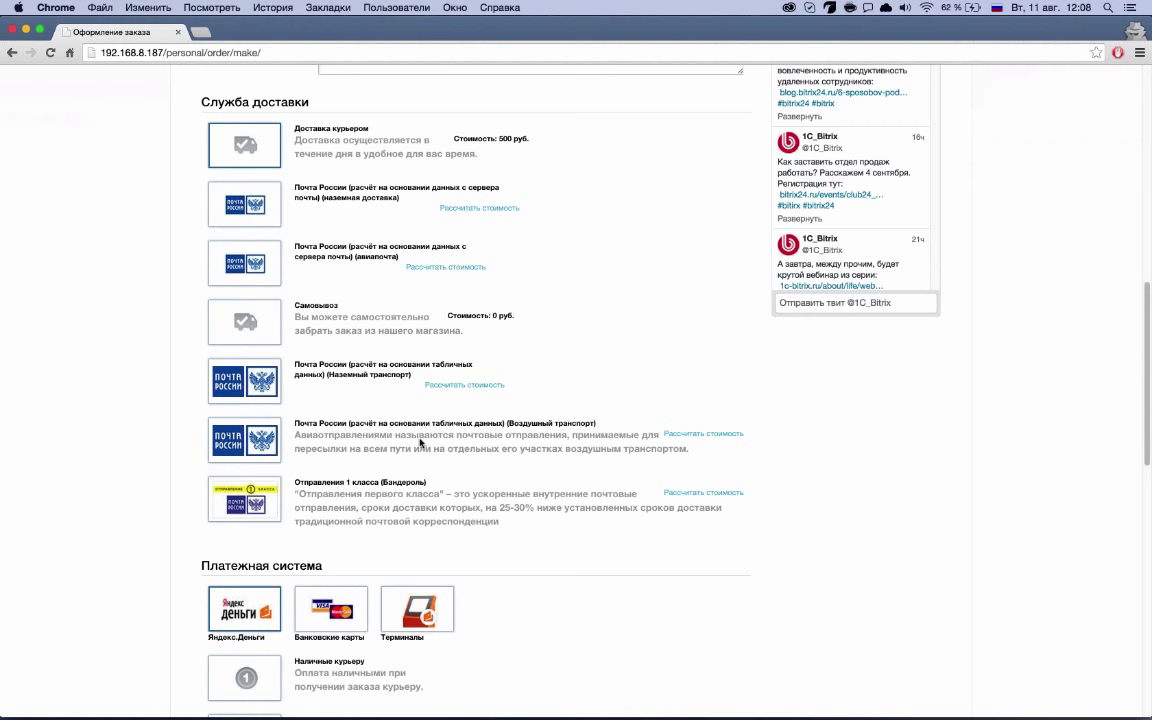
pyautogui.scroll(-2, 420, 442)
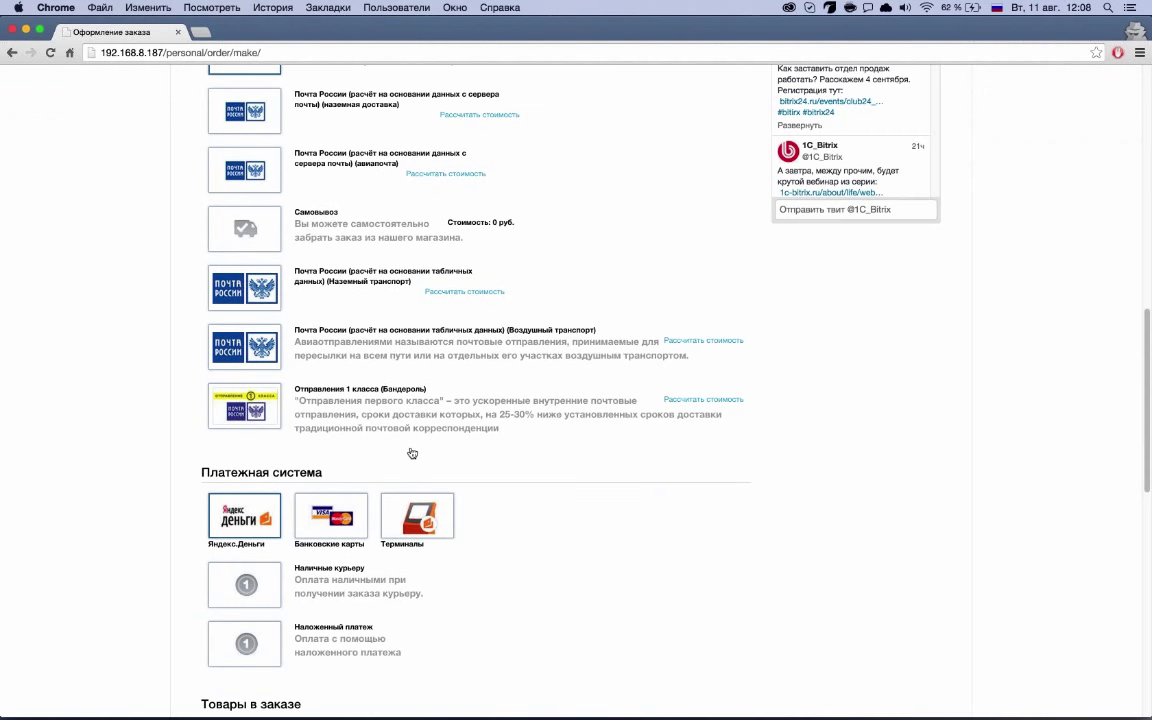
pyautogui.click(336, 519)
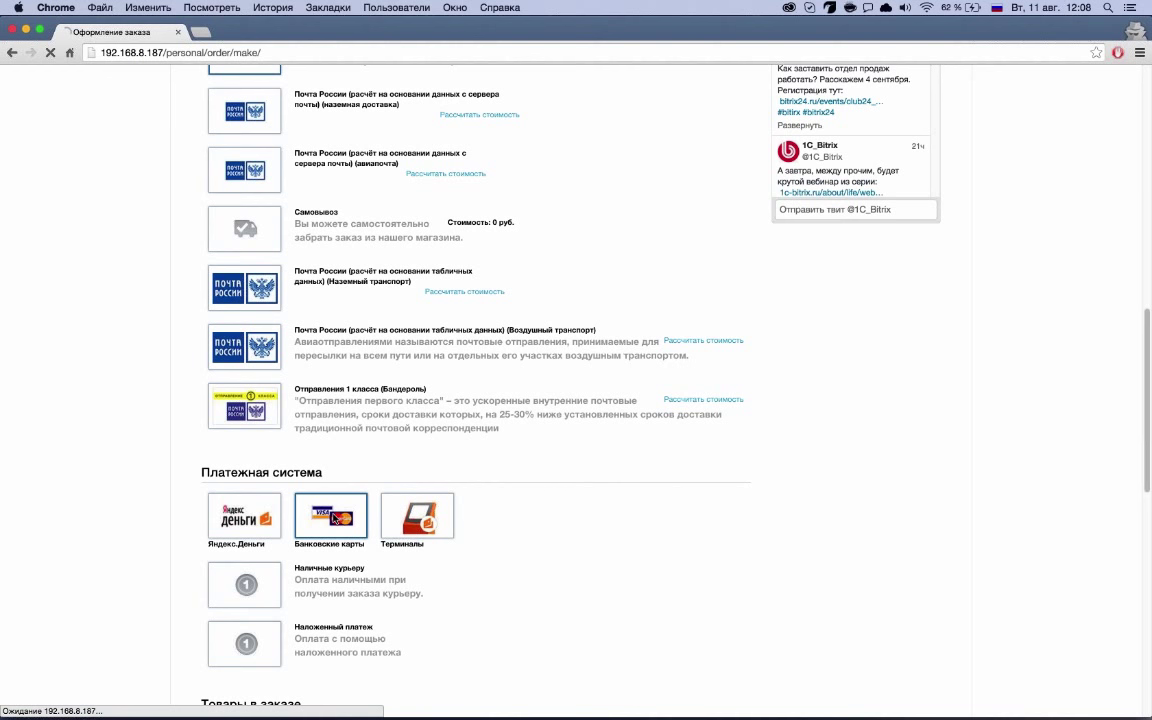
pyautogui.click(248, 590)
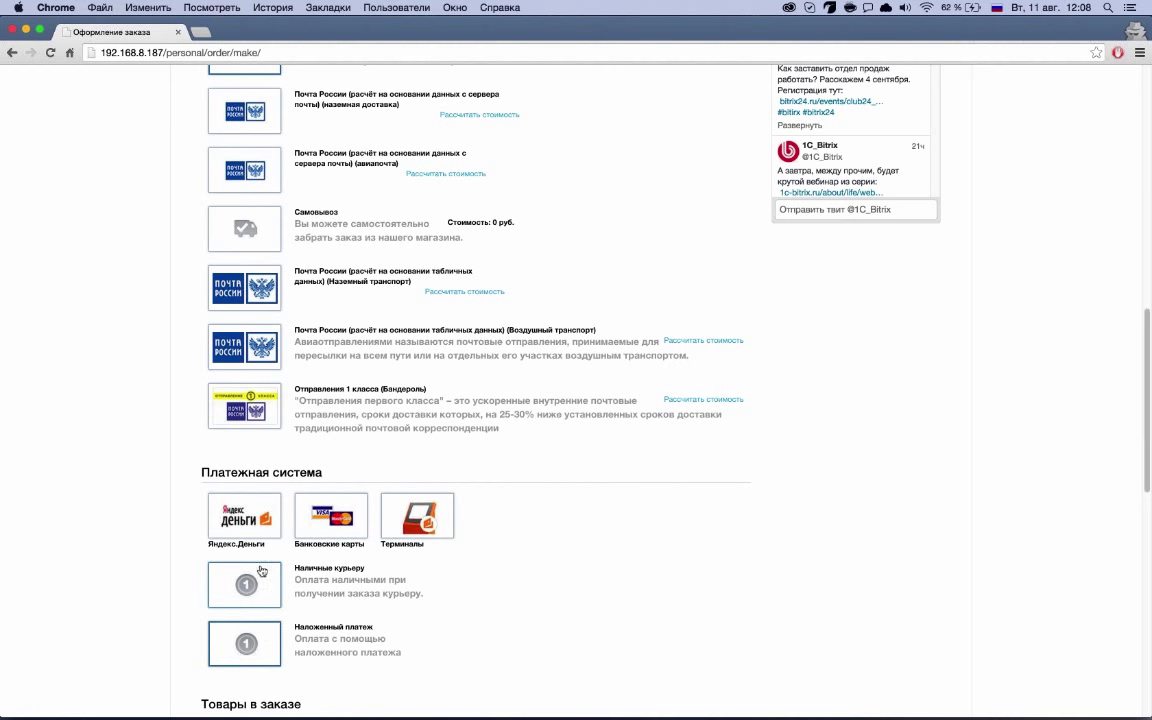
pyautogui.click(237, 515)
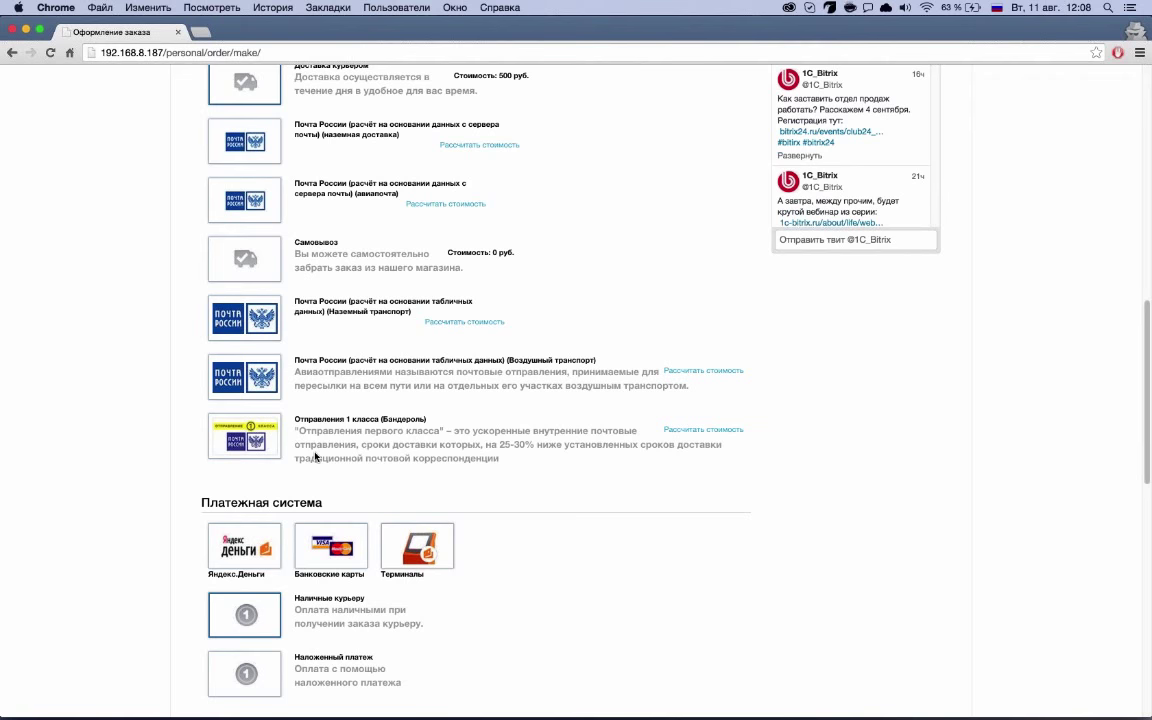
# Compare delivery prices and select Почта России ground delivery at 56.64 руб.
pyautogui.click(238, 248)
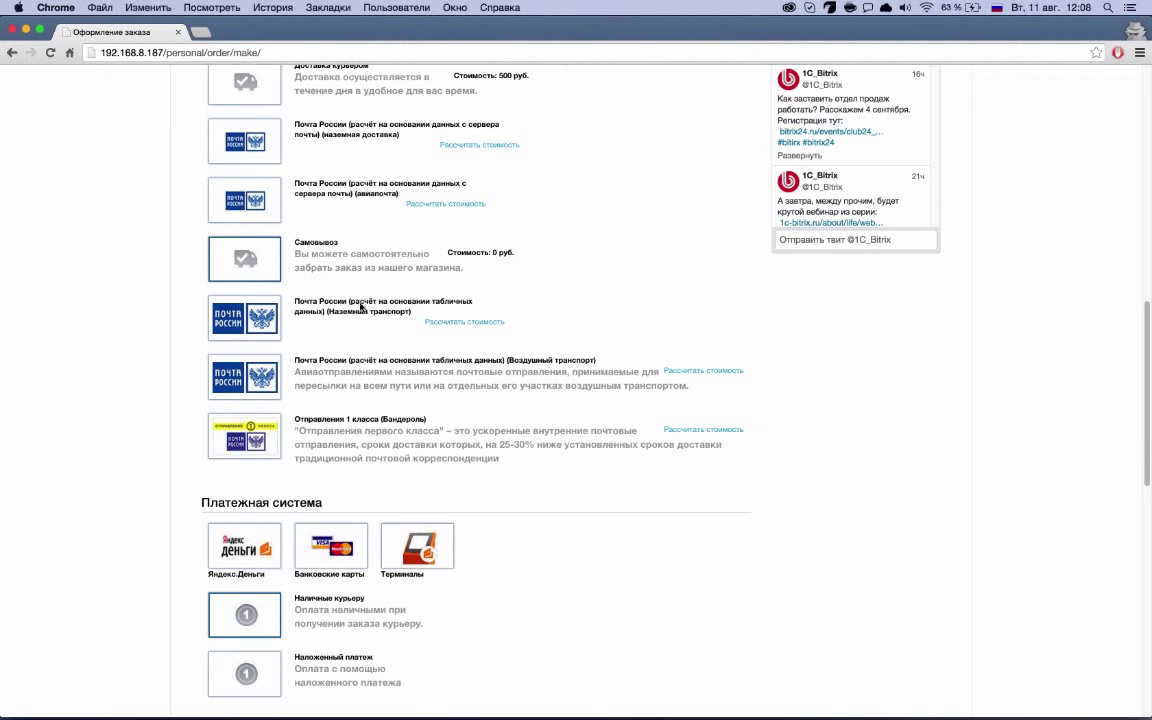
pyautogui.click(244, 141)
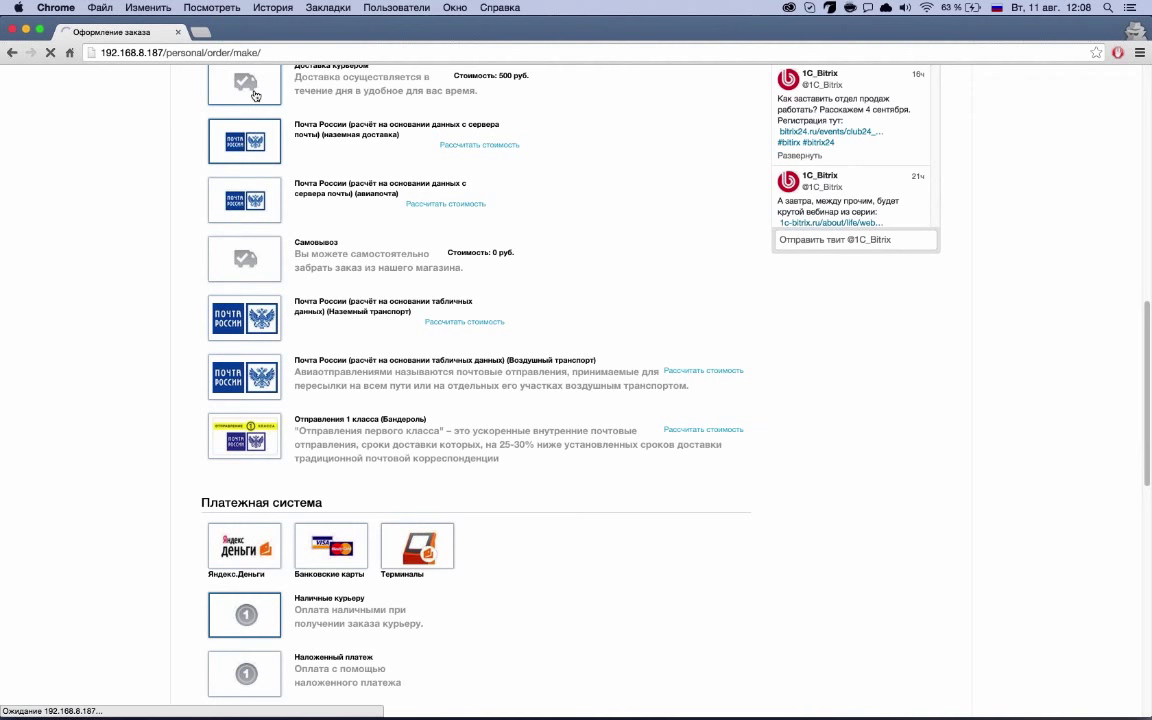
pyautogui.click(247, 90)
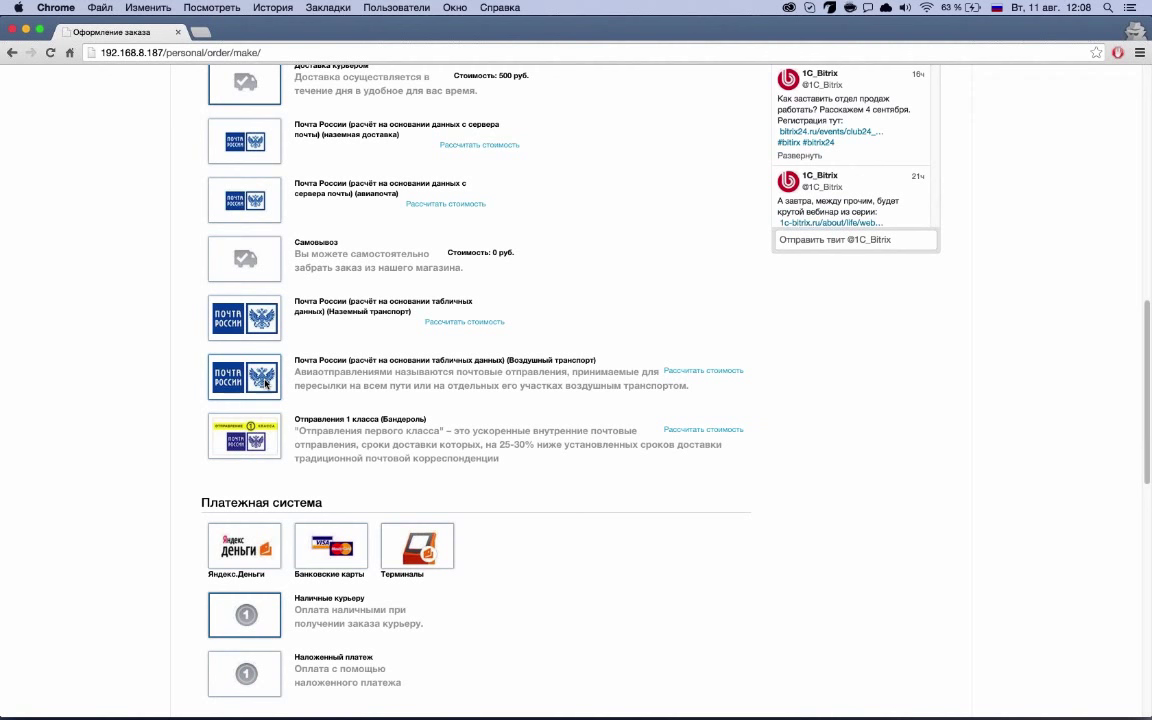
pyautogui.click(265, 385)
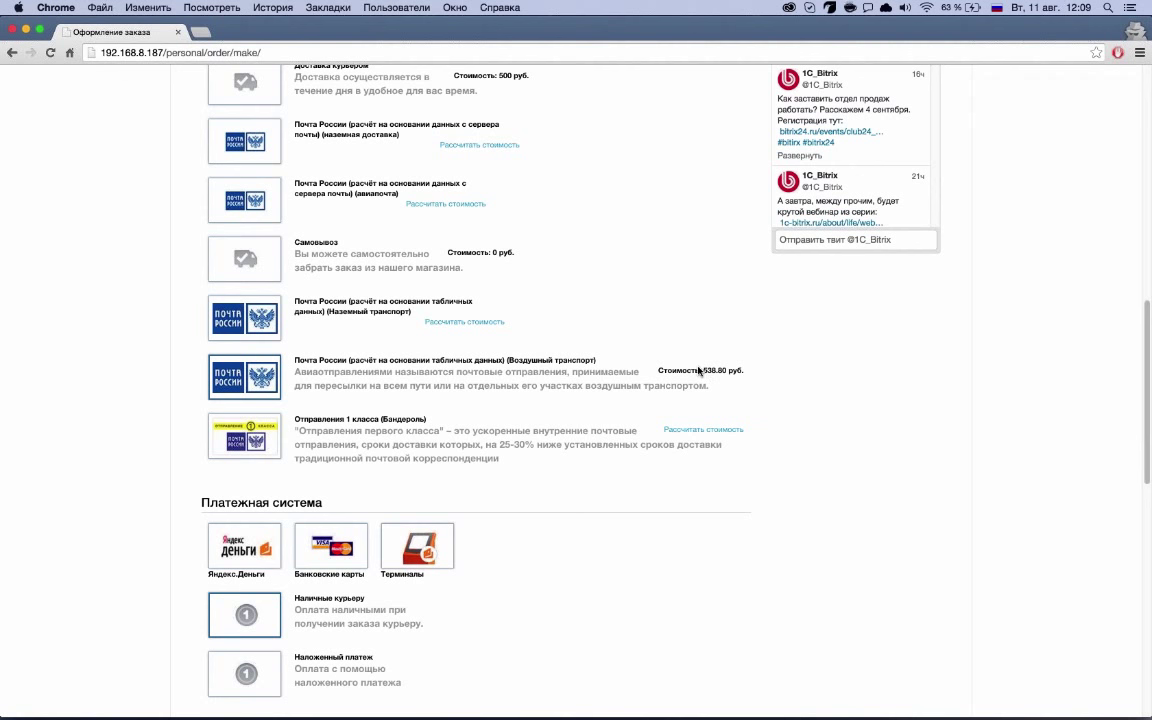
pyautogui.click(442, 340)
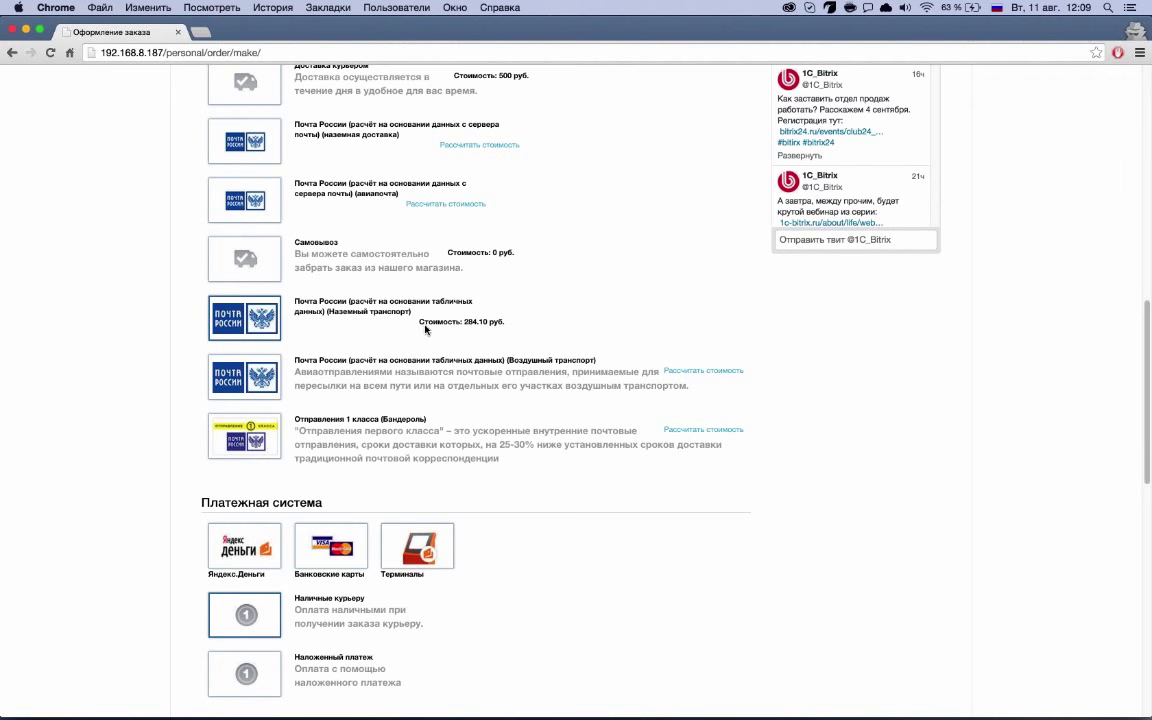
pyautogui.scroll(1, 362, 318)
pyautogui.scroll(2, 361, 318)
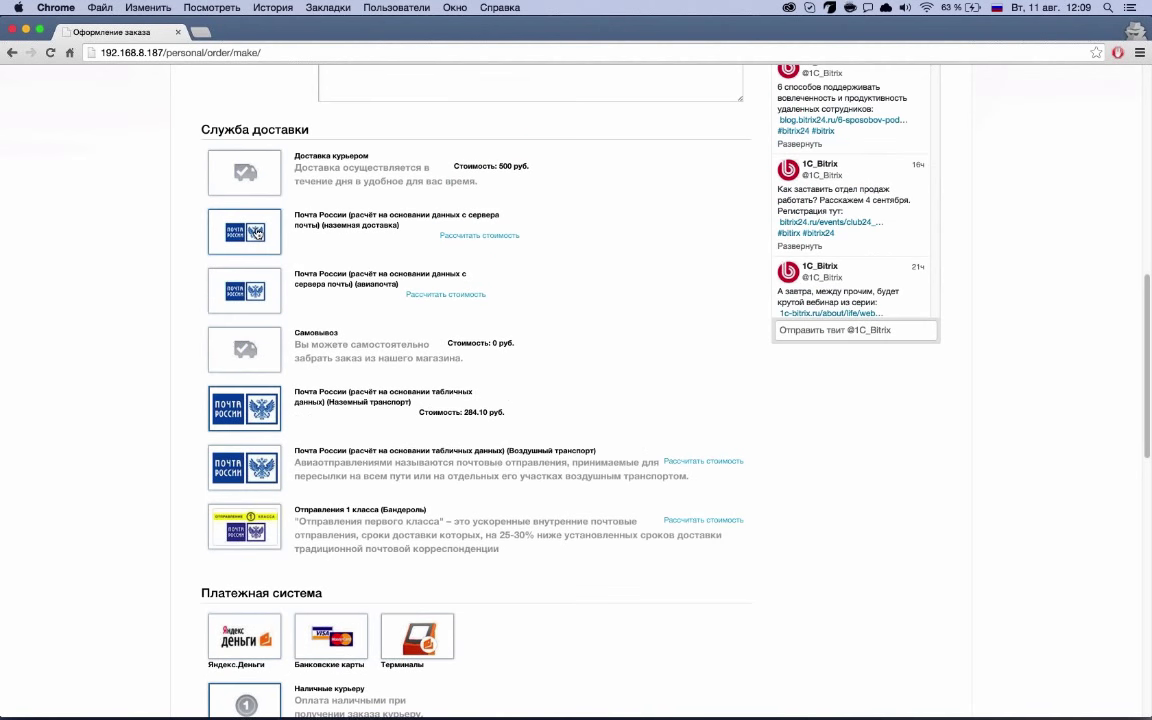
pyautogui.click(257, 233)
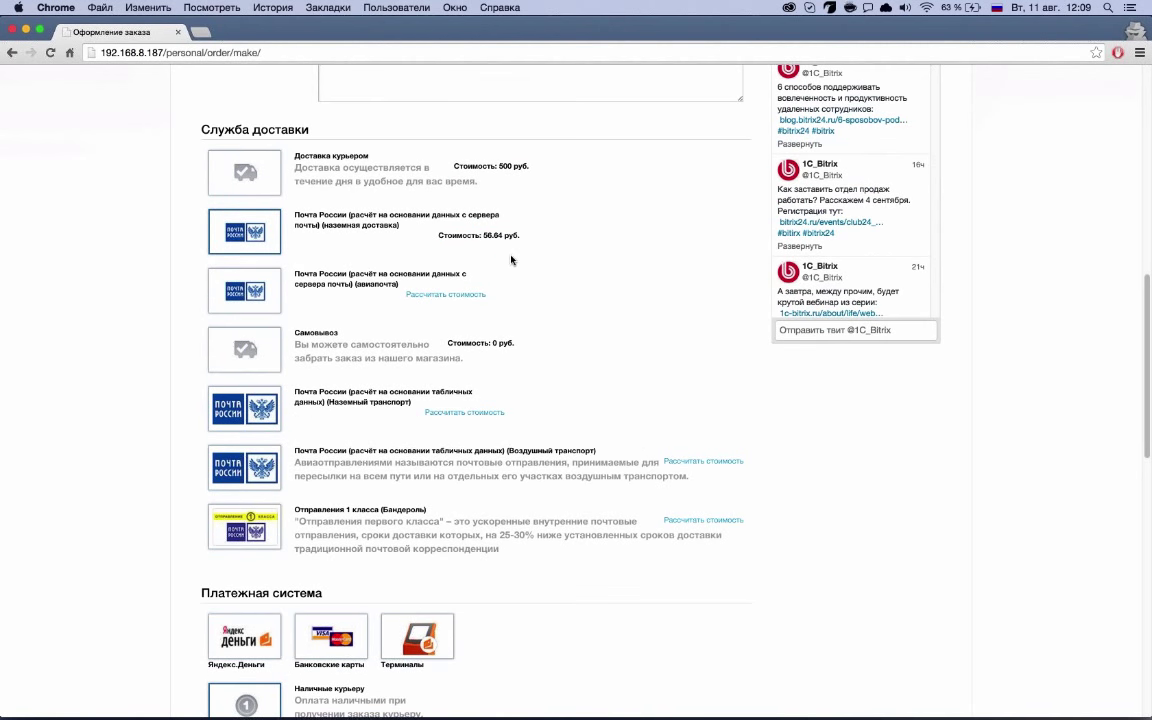
pyautogui.click(494, 297)
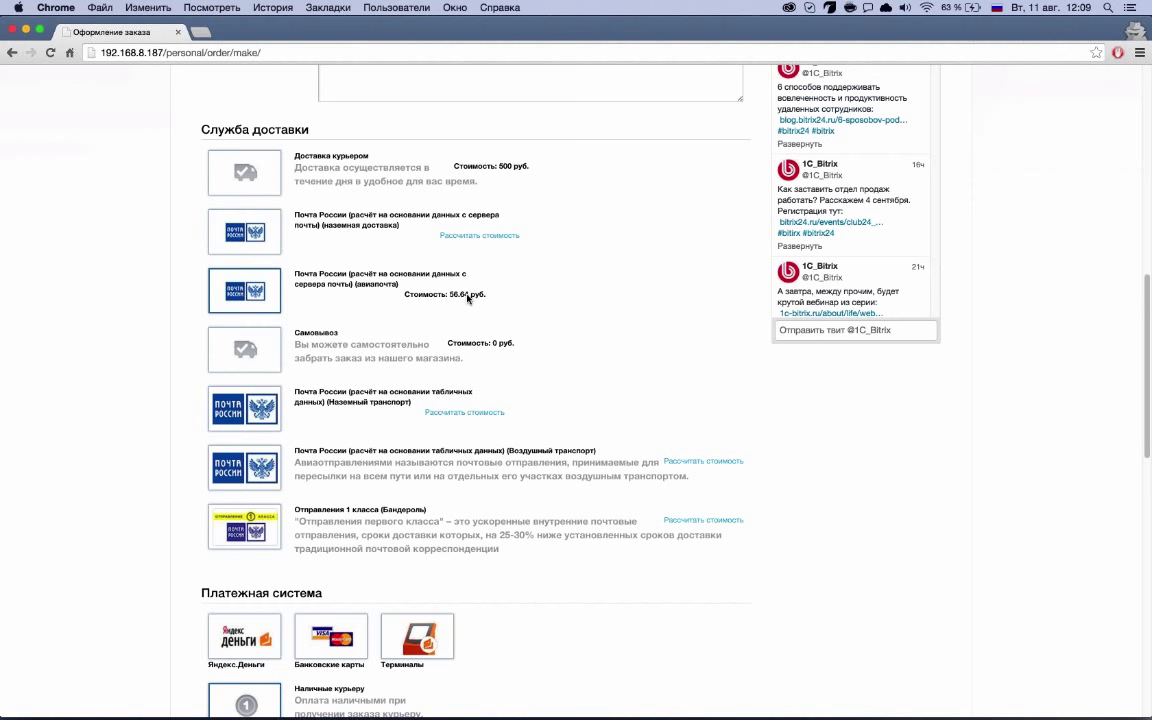
pyautogui.click(288, 243)
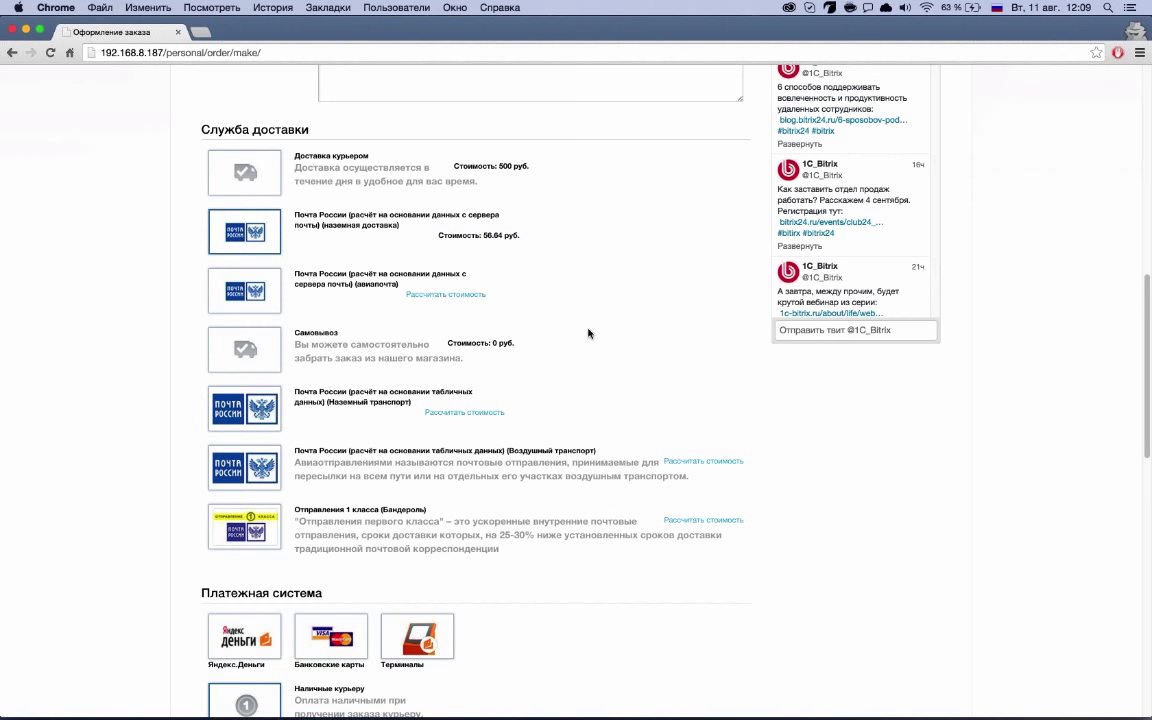
pyautogui.scroll(-2, 572, 325)
# Scroll through the checkout page to submit it and reach the order №6 confirmation.
pyautogui.scroll(-2, 482, 449)
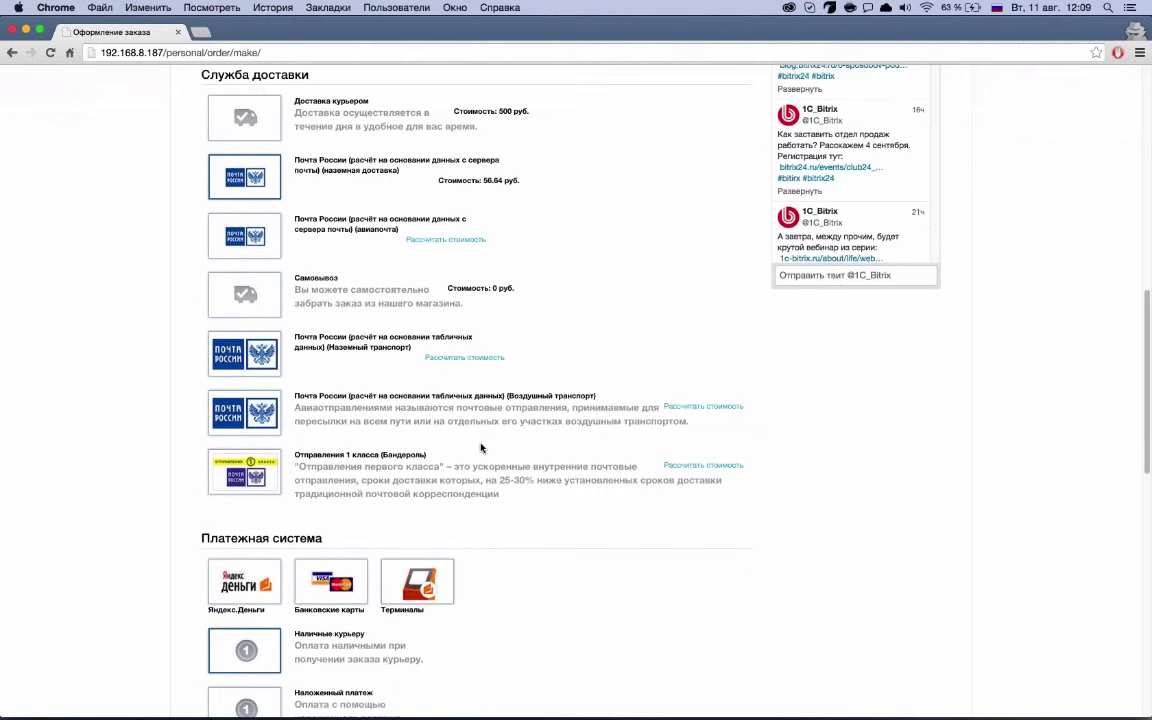
pyautogui.scroll(-10, 482, 449)
pyautogui.scroll(-2, 495, 447)
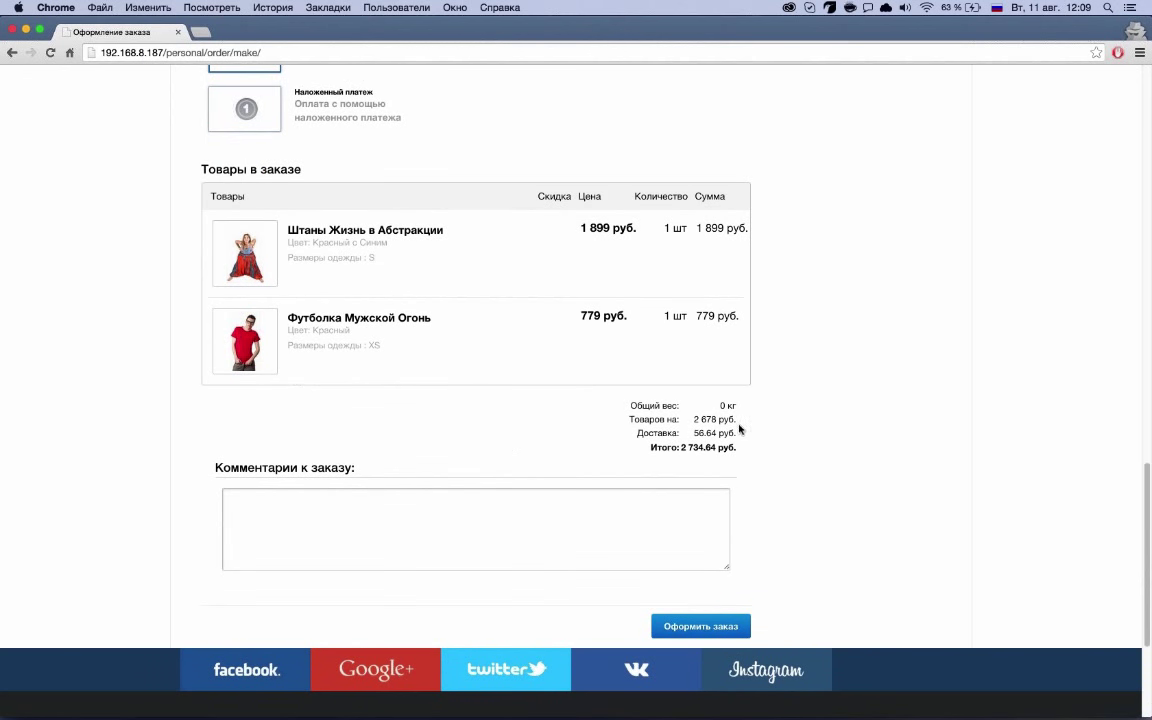
pyautogui.scroll(3, 788, 443)
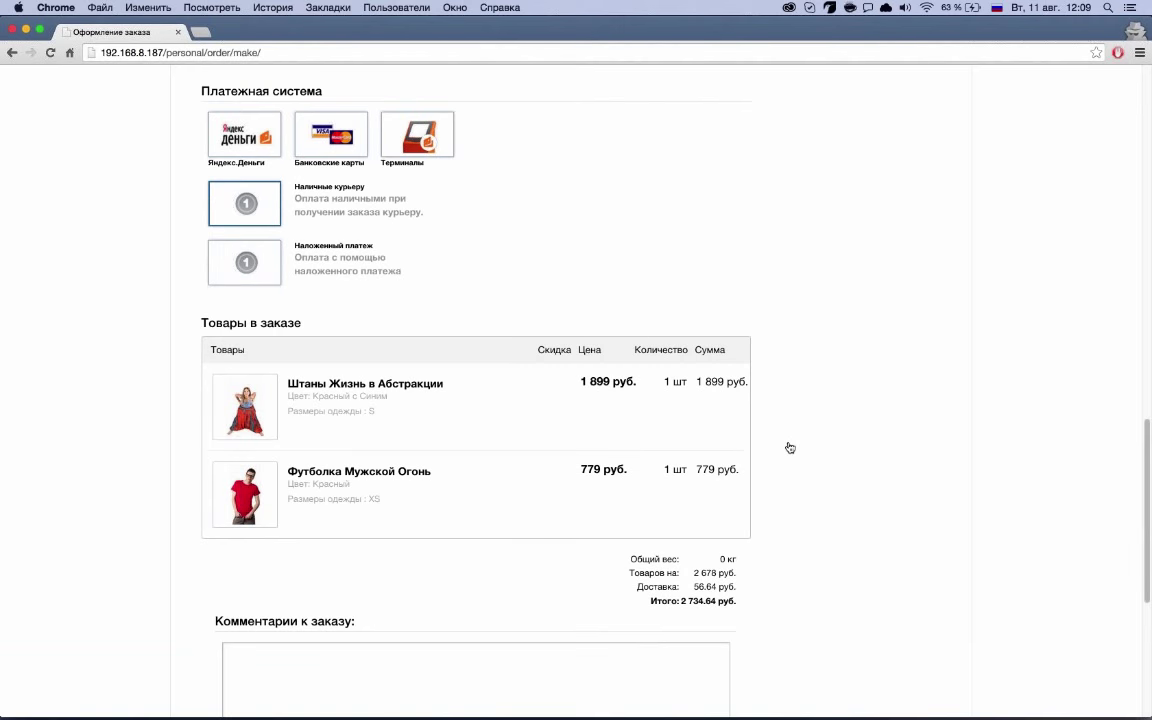
pyautogui.scroll(-8, 790, 447)
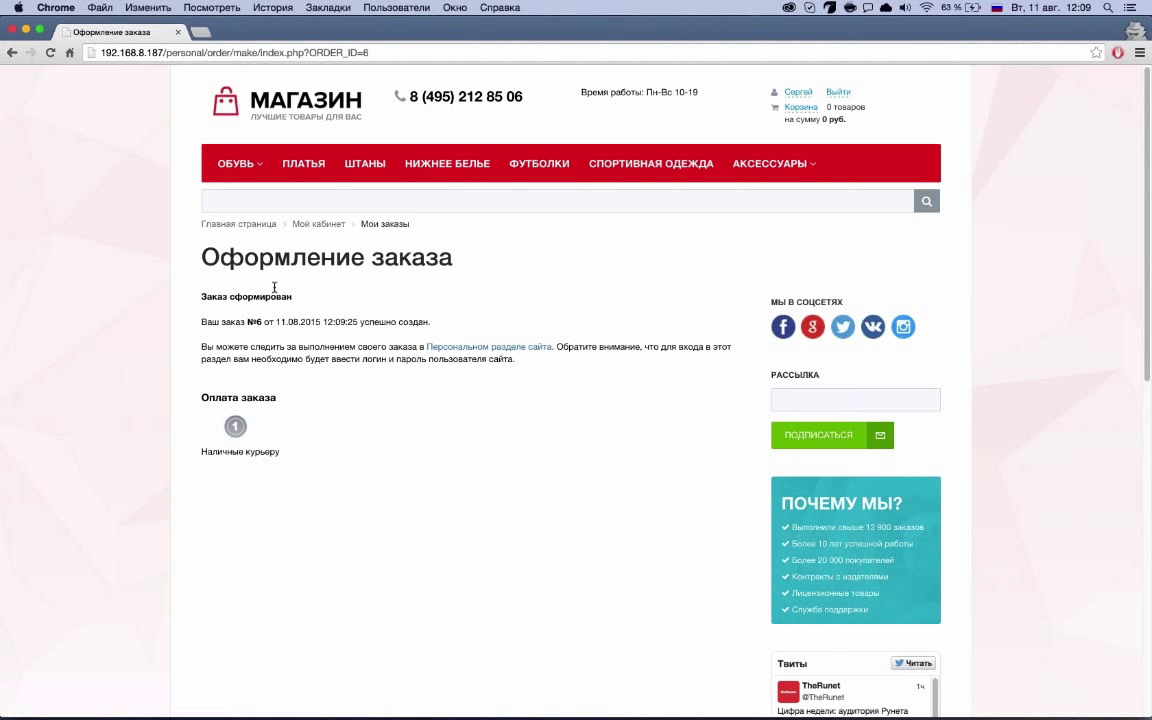
# View Мои заказы showing order №6 as 'Принят, ожидается оплата', then go back to Мой кабинет.
pyautogui.tripleClick(321, 388)
pyautogui.click(318, 392)
pyautogui.click(457, 348)
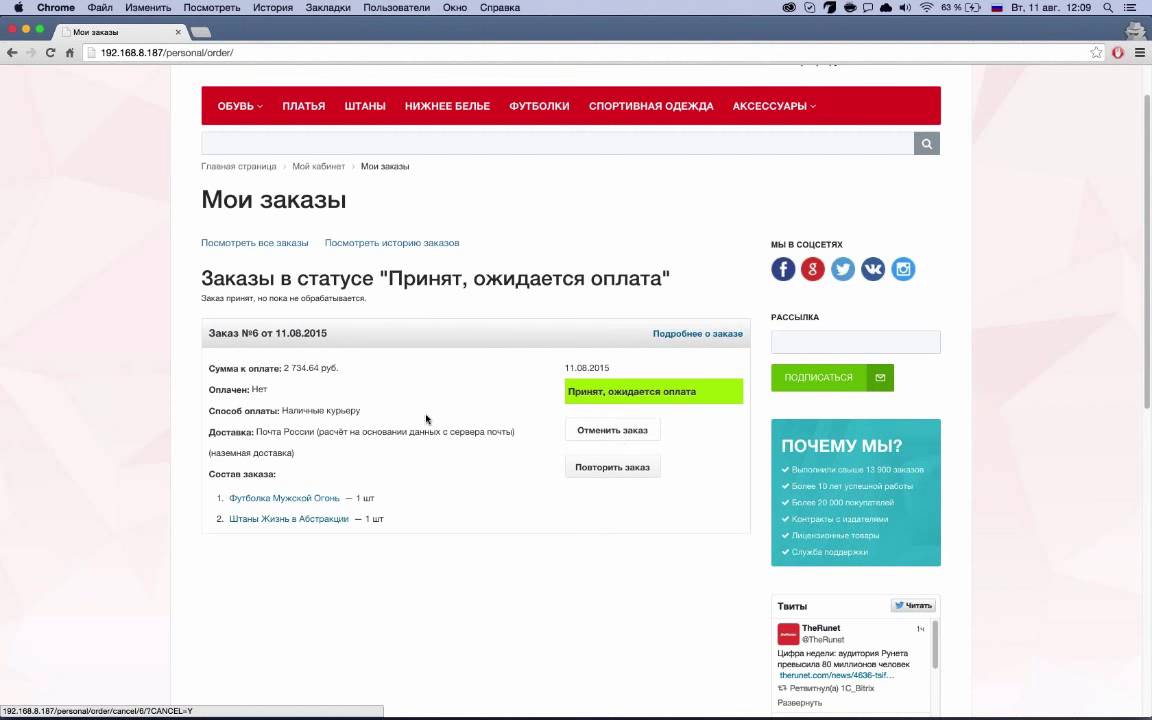
pyautogui.click(278, 243)
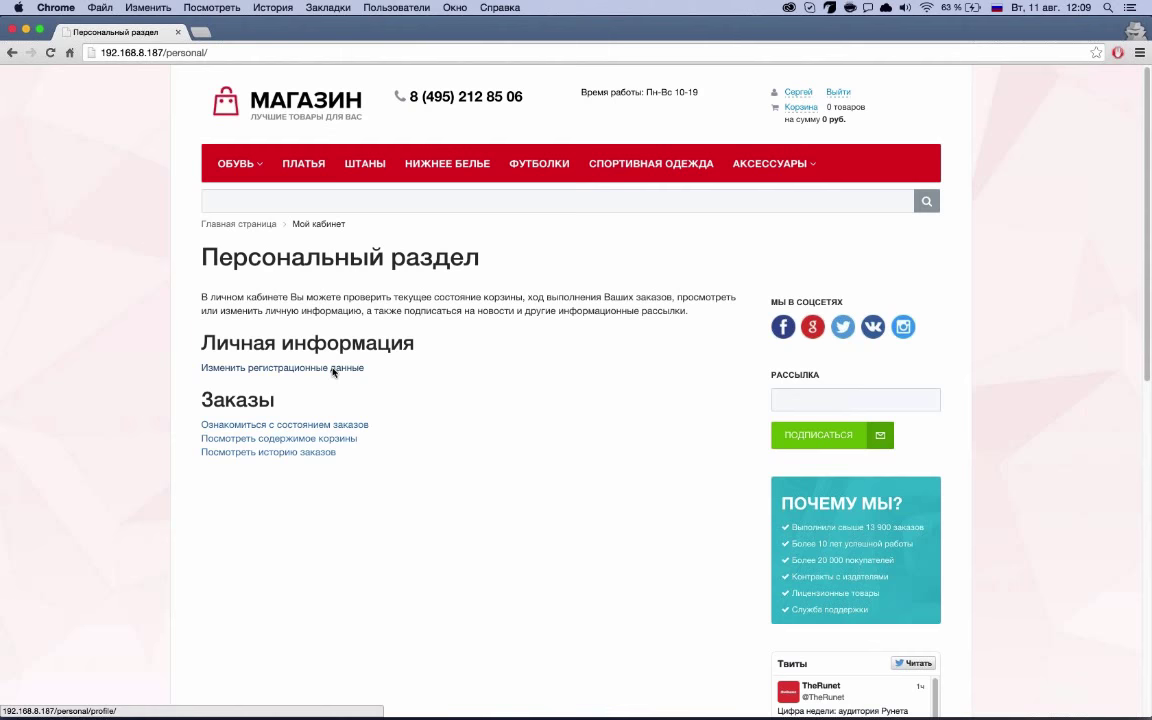
# Move the first name out of the Фамилия field into the Имя field.
pyautogui.click(334, 369)
pyautogui.scroll(-3, 481, 419)
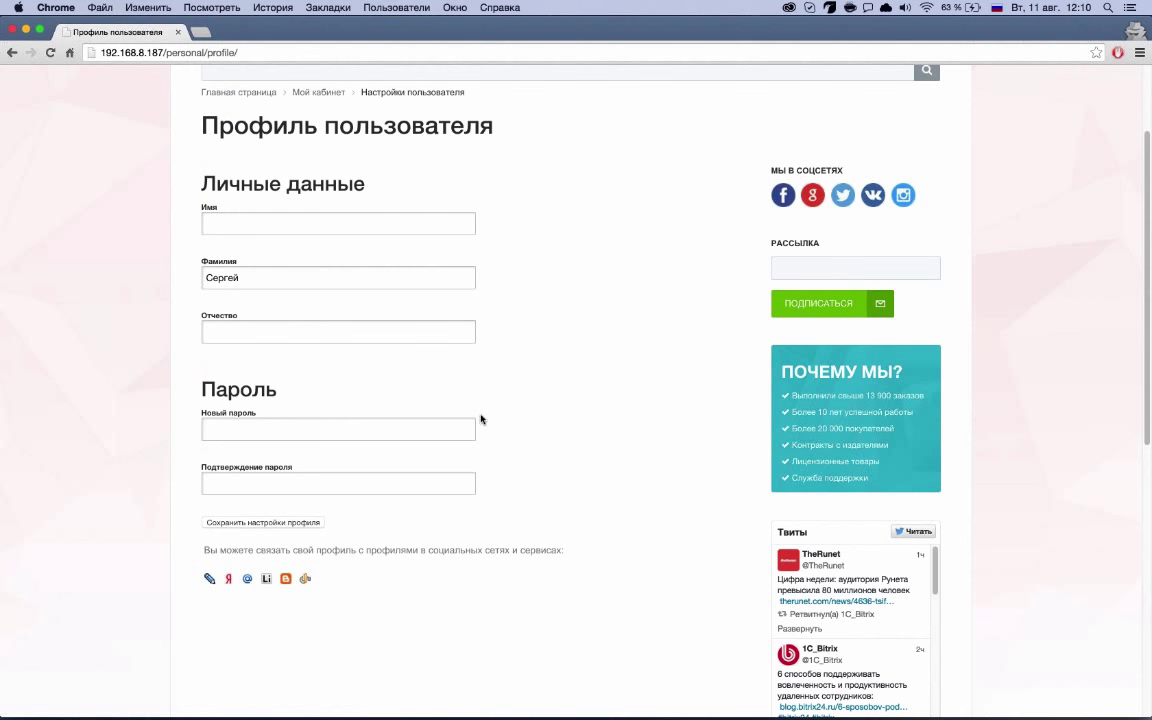
pyautogui.scroll(1, 481, 419)
pyautogui.doubleClick(208, 294)
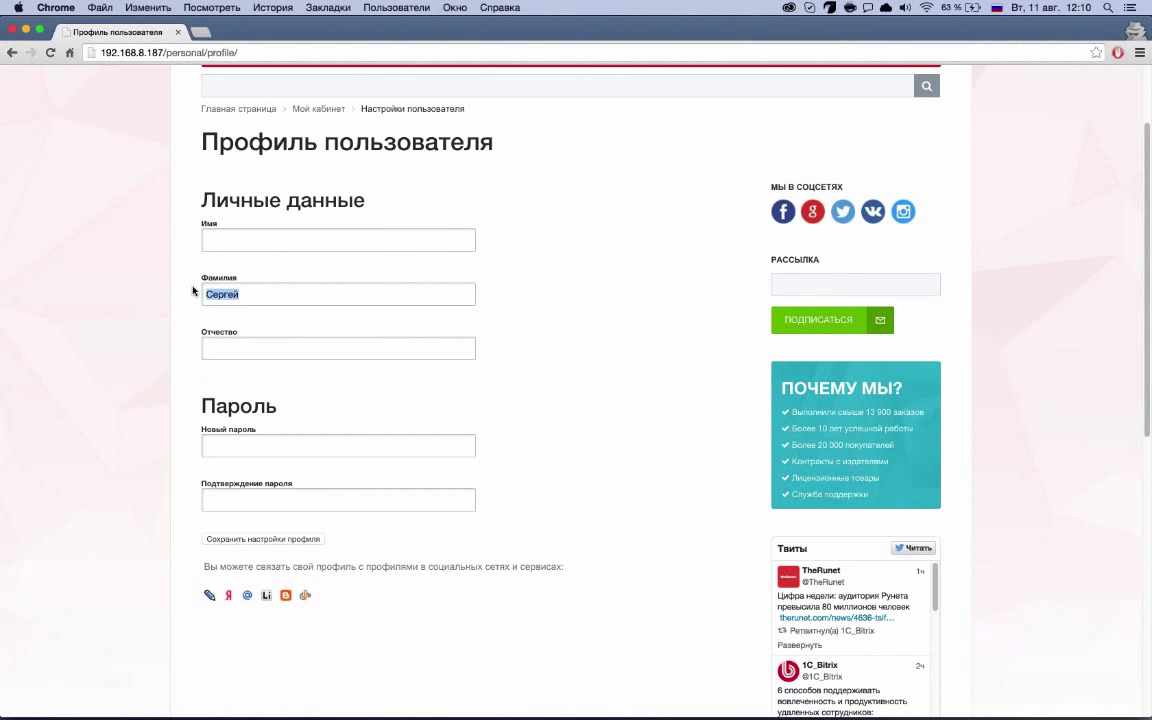
pyautogui.moveTo(220, 294); pyautogui.dragTo(230, 248)
# Enter the surname in the Фамилия field and save the profile settings.
pyautogui.click(252, 294)
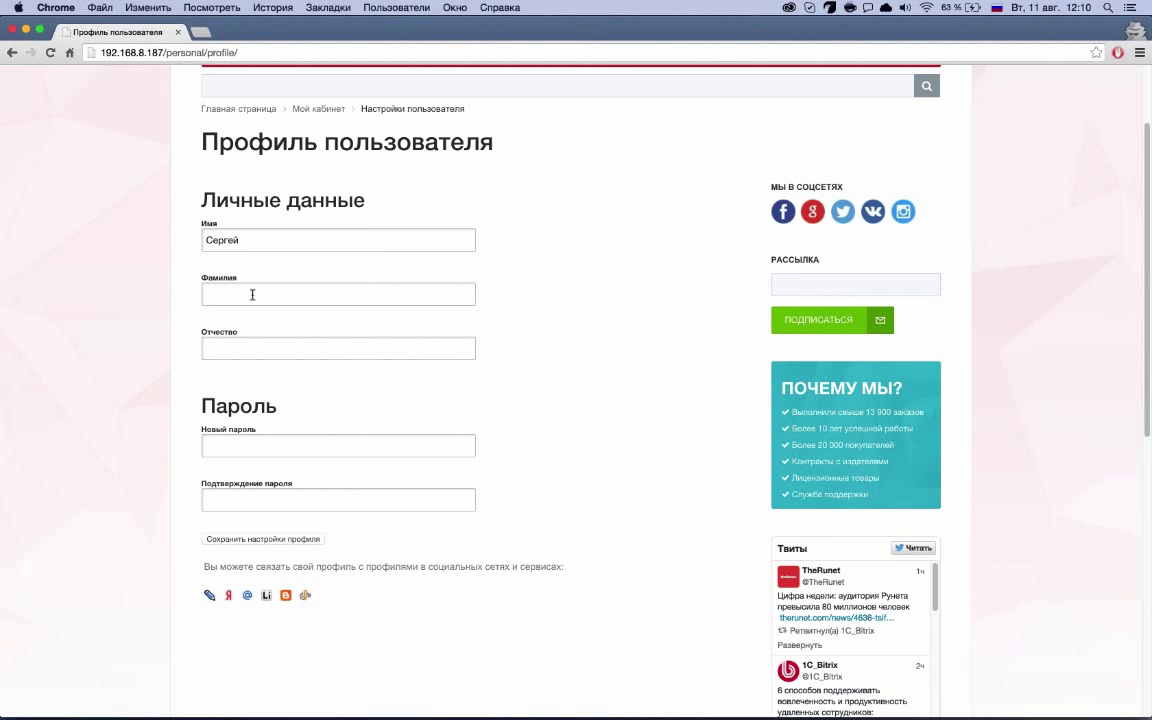
pyautogui.write('ИВАНОВ')
pyautogui.press('BackSpace')
pyautogui.press('BackSpace')
pyautogui.press('BackSpace')
pyautogui.press('BackSpace')
pyautogui.press('BackSpace')
pyautogui.press('BackSpace')
pyautogui.write('Иванов')
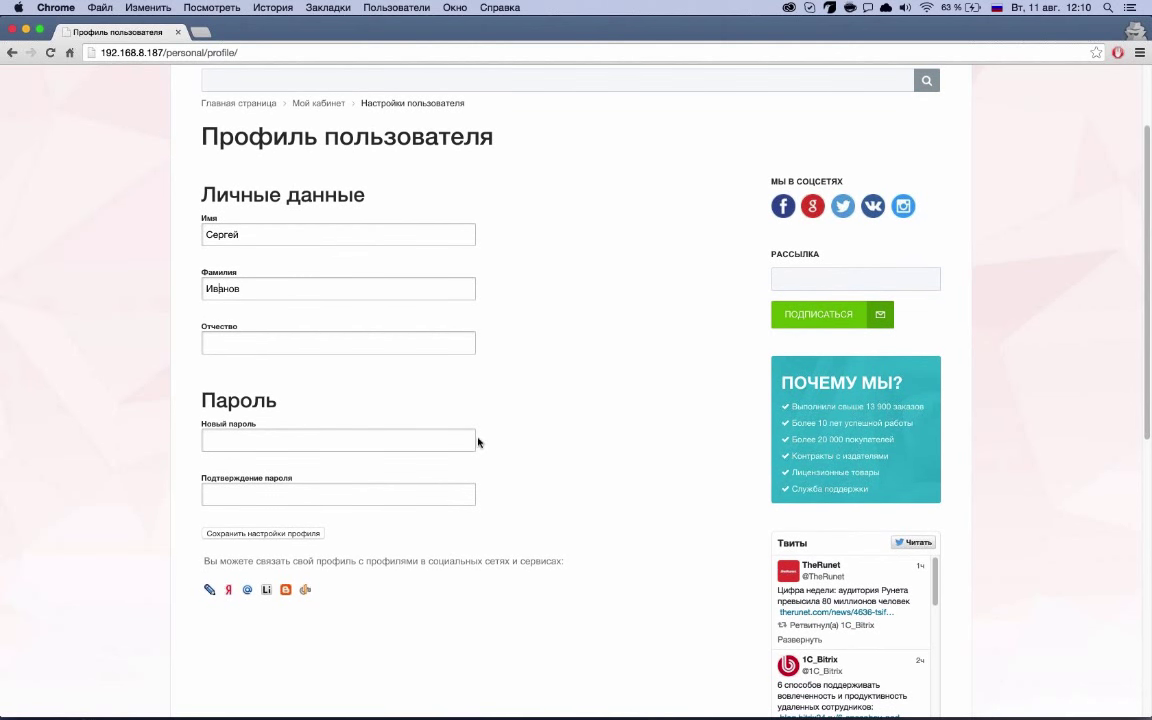
pyautogui.scroll(-3, 478, 440)
pyautogui.click(263, 330)
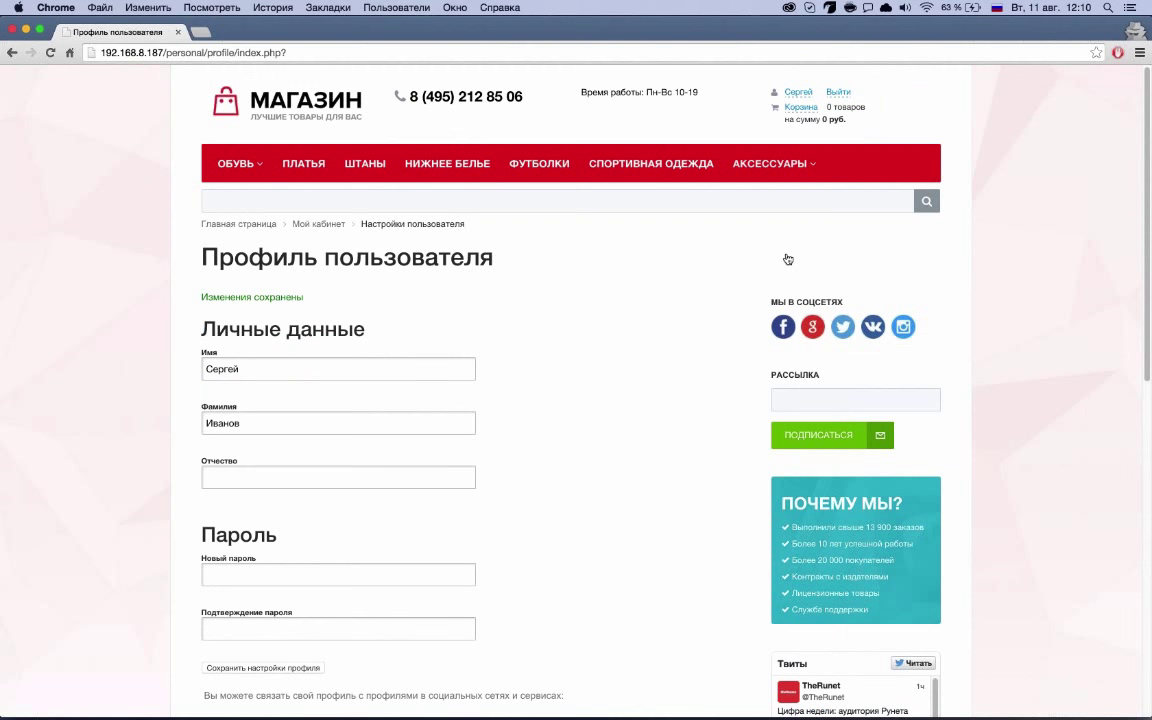
pyautogui.click(362, 163)
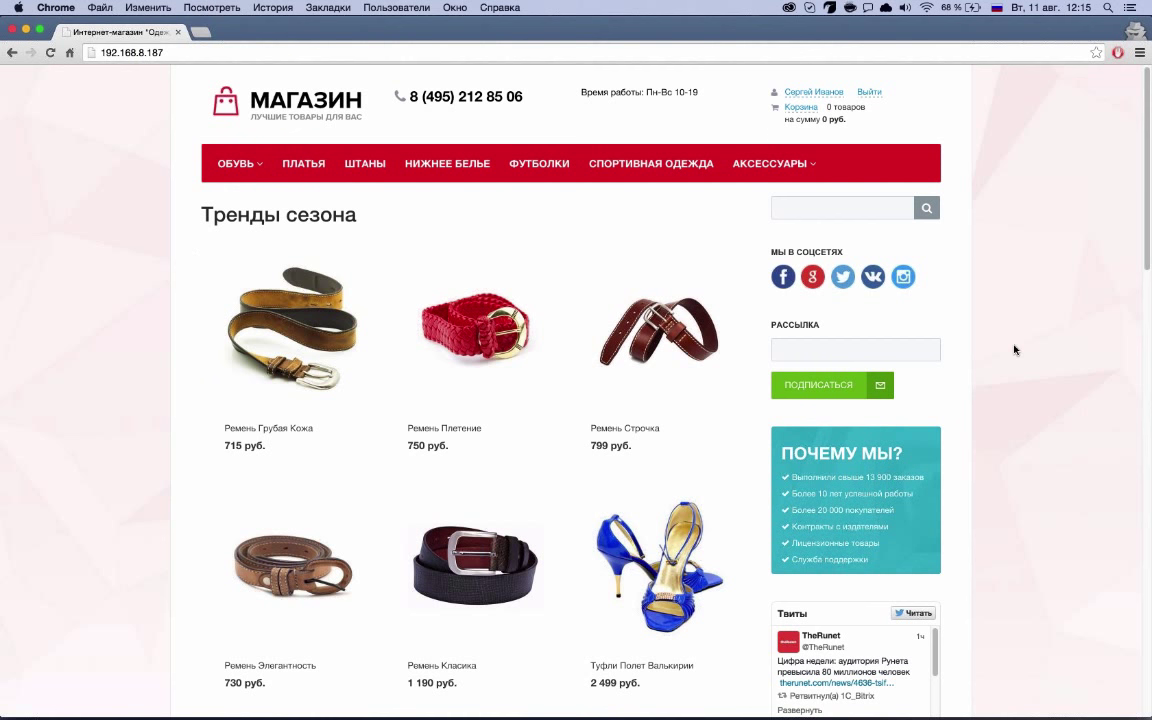
# Open DevTools on the shop page with device emulation turned on.
pyautogui.rightClick(825, 150)
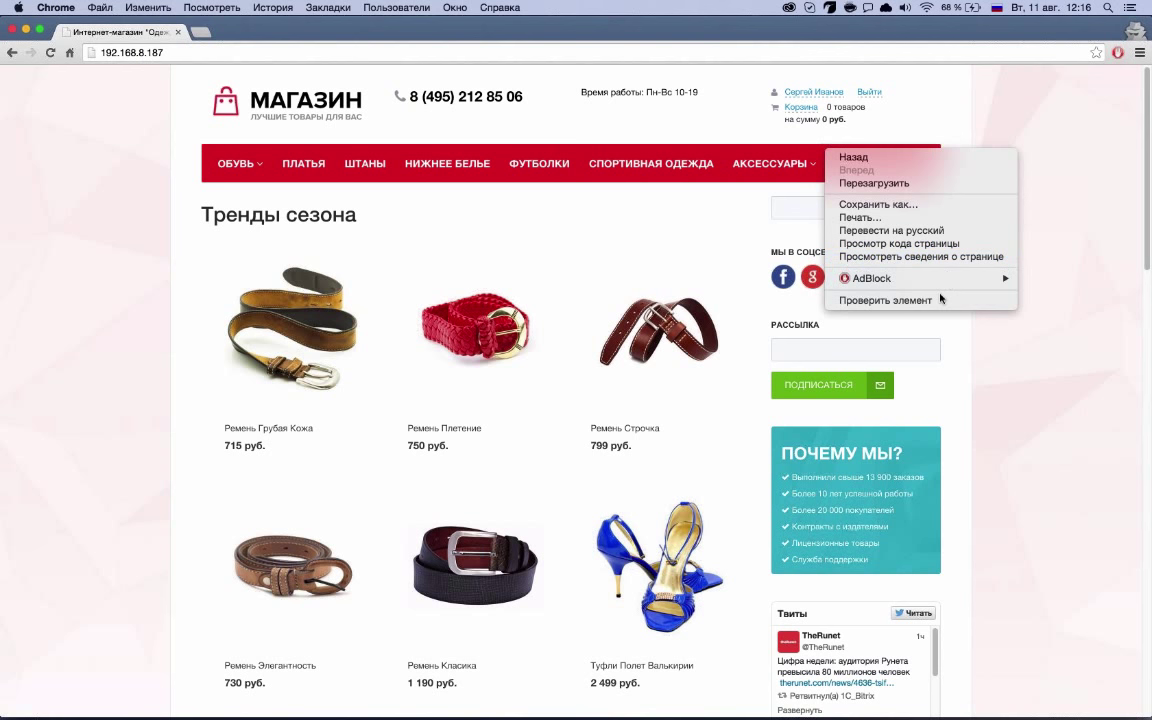
pyautogui.click(938, 299)
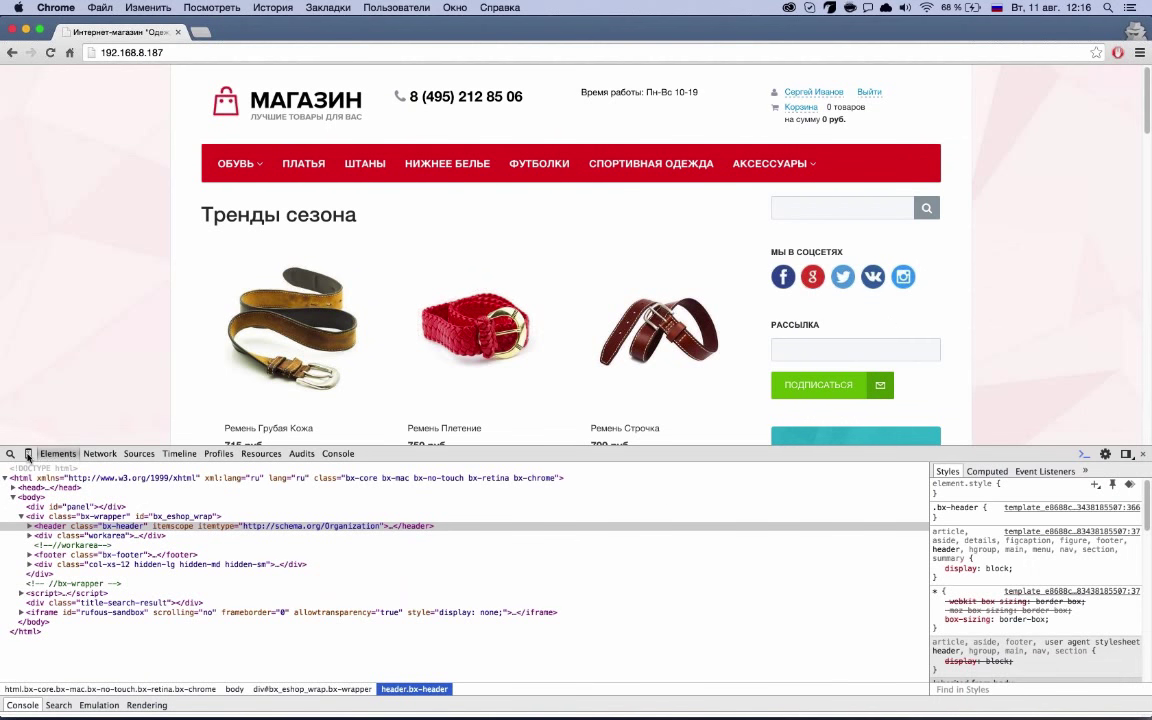
pyautogui.click(29, 454)
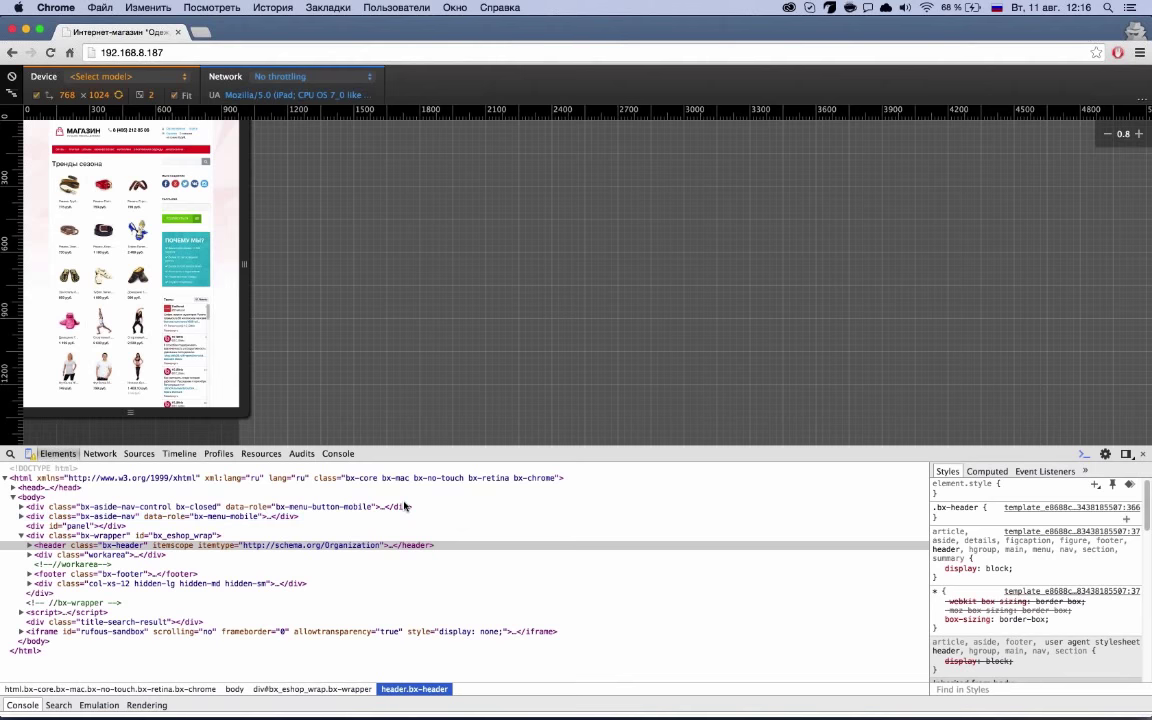
pyautogui.click(1143, 457)
pyautogui.rightClick(18, 553)
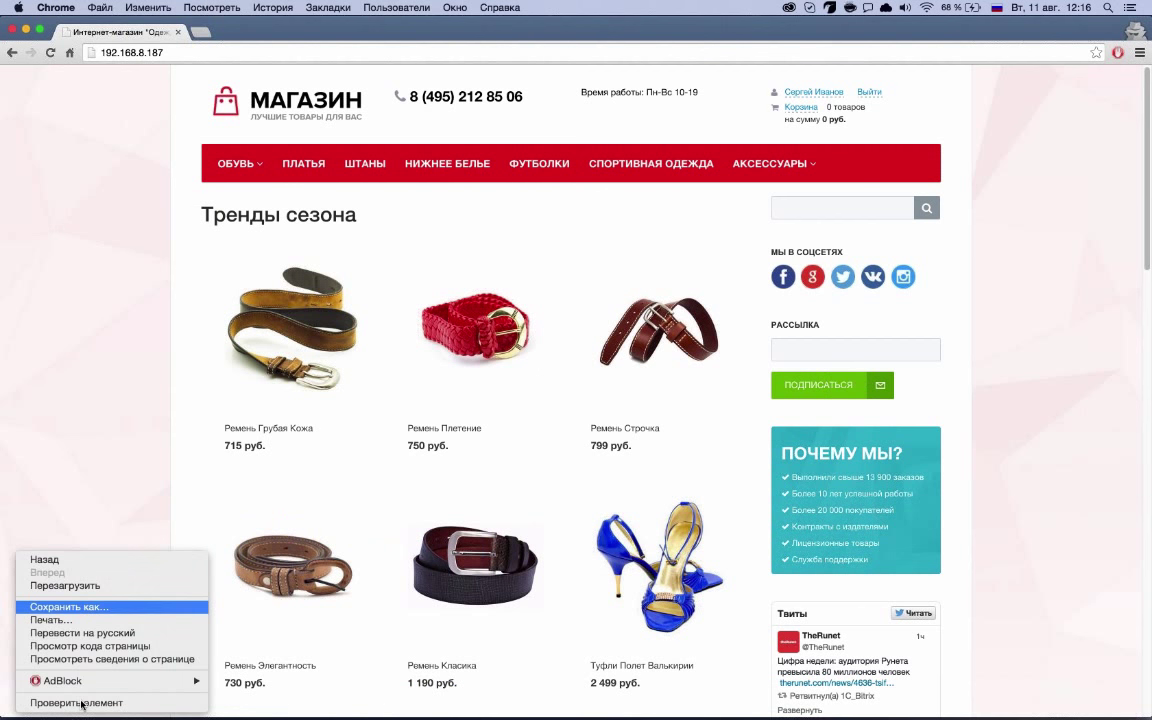
pyautogui.click(82, 703)
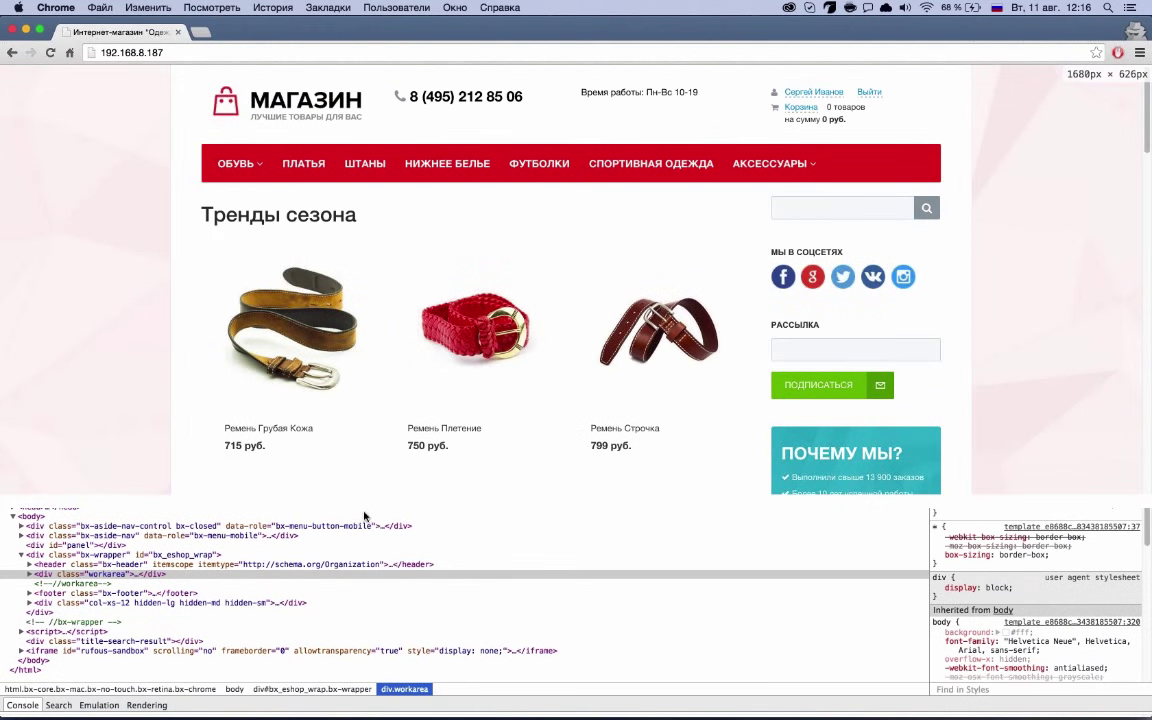
pyautogui.click(30, 514)
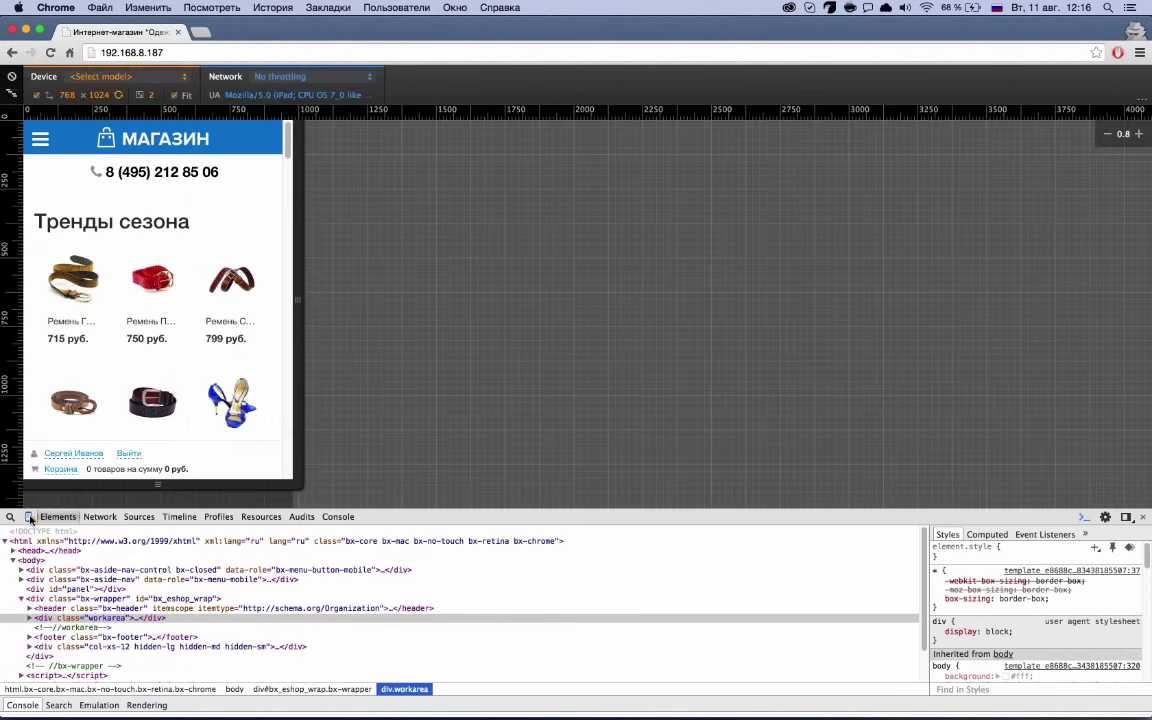
# Emulate an Apple iPhone 6 with No throttling and narrow the viewport to about 241 px.
pyautogui.click(120, 76)
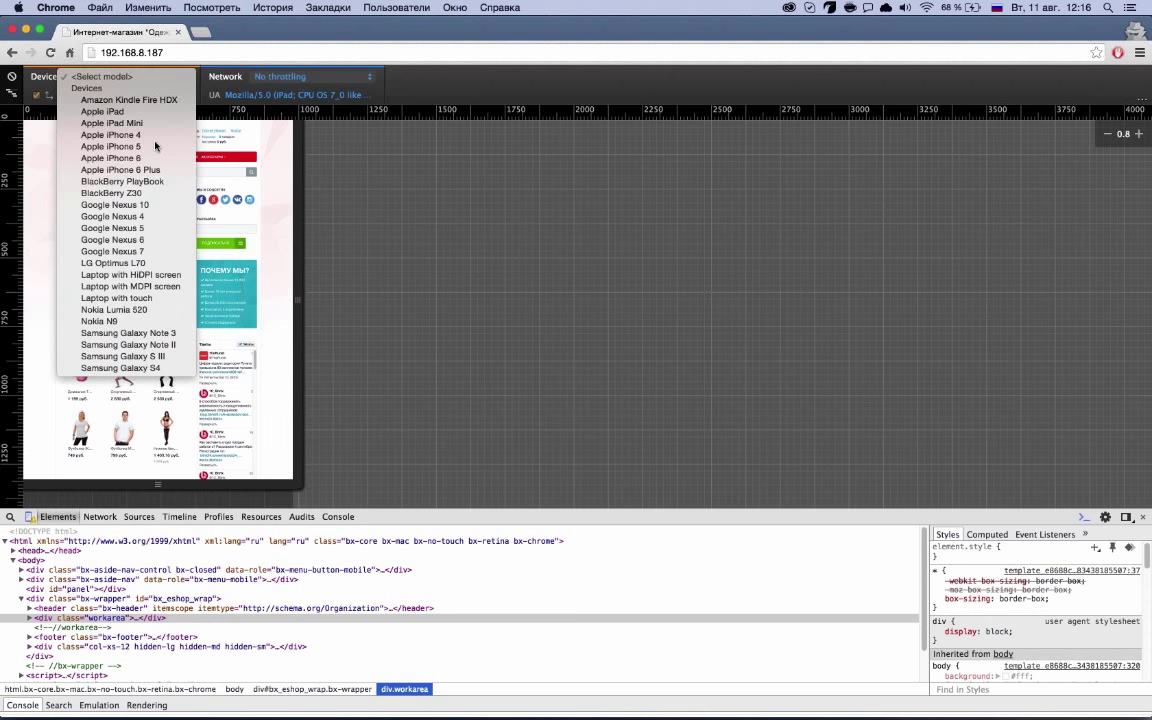
pyautogui.click(100, 142)
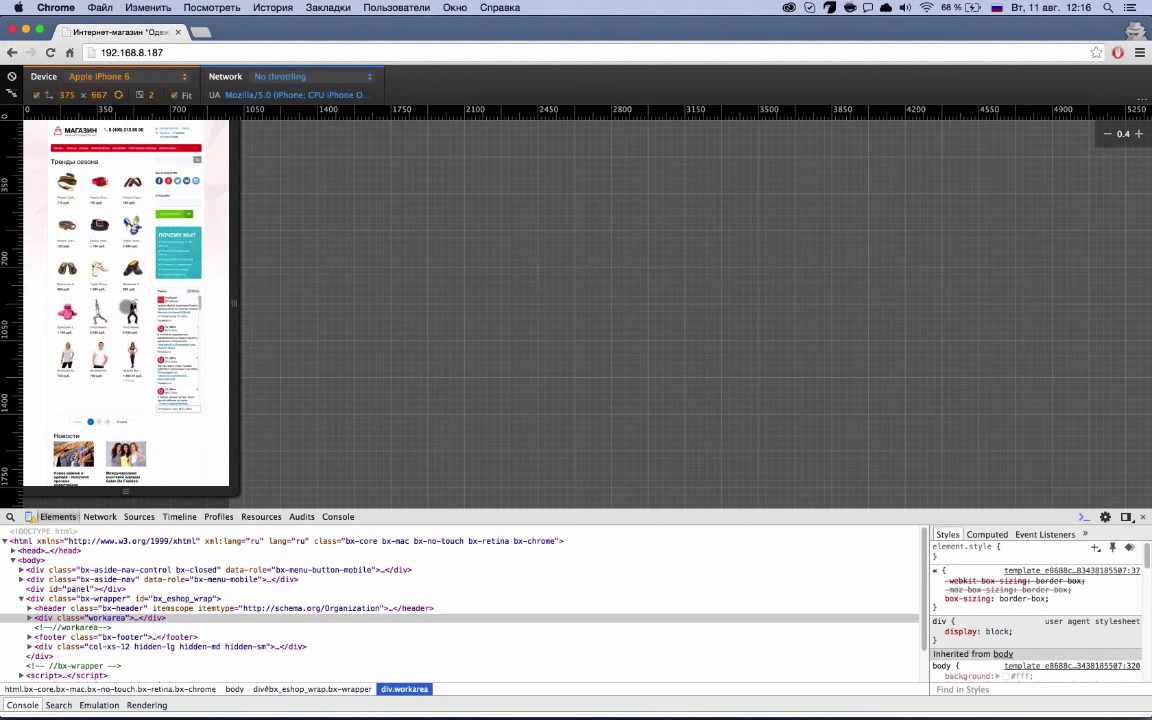
pyautogui.scroll(-1, 124, 321)
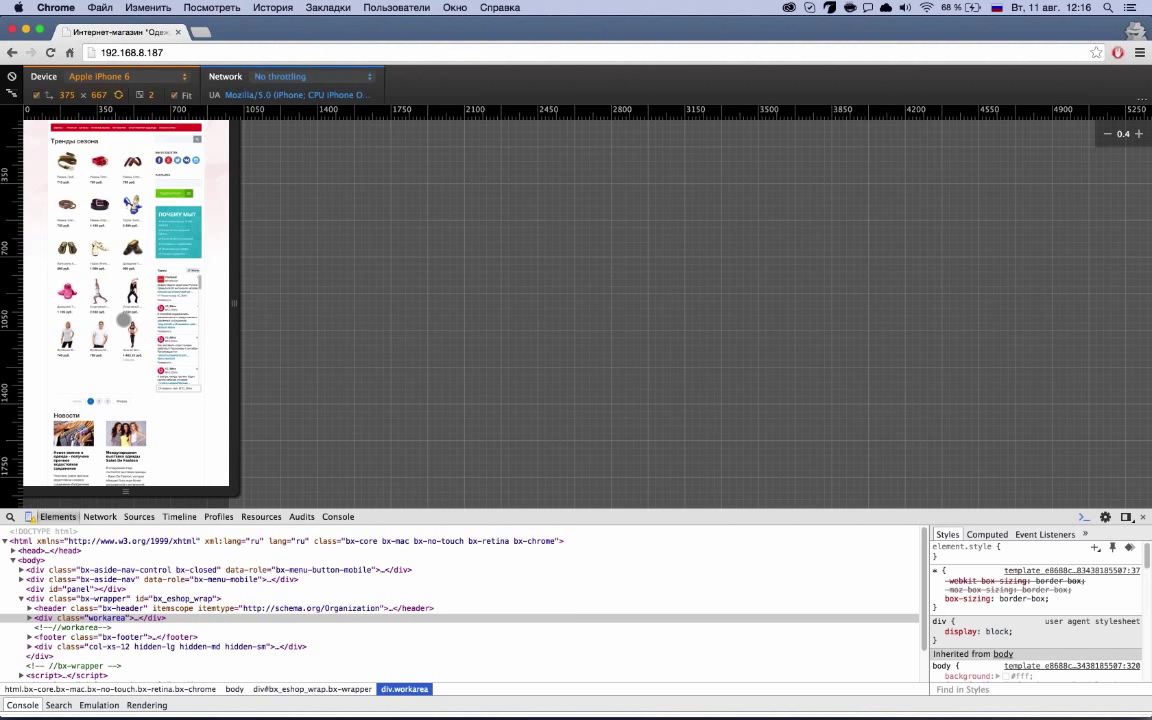
pyautogui.scroll(1, 124, 321)
pyautogui.click(310, 76)
pyautogui.click(299, 214)
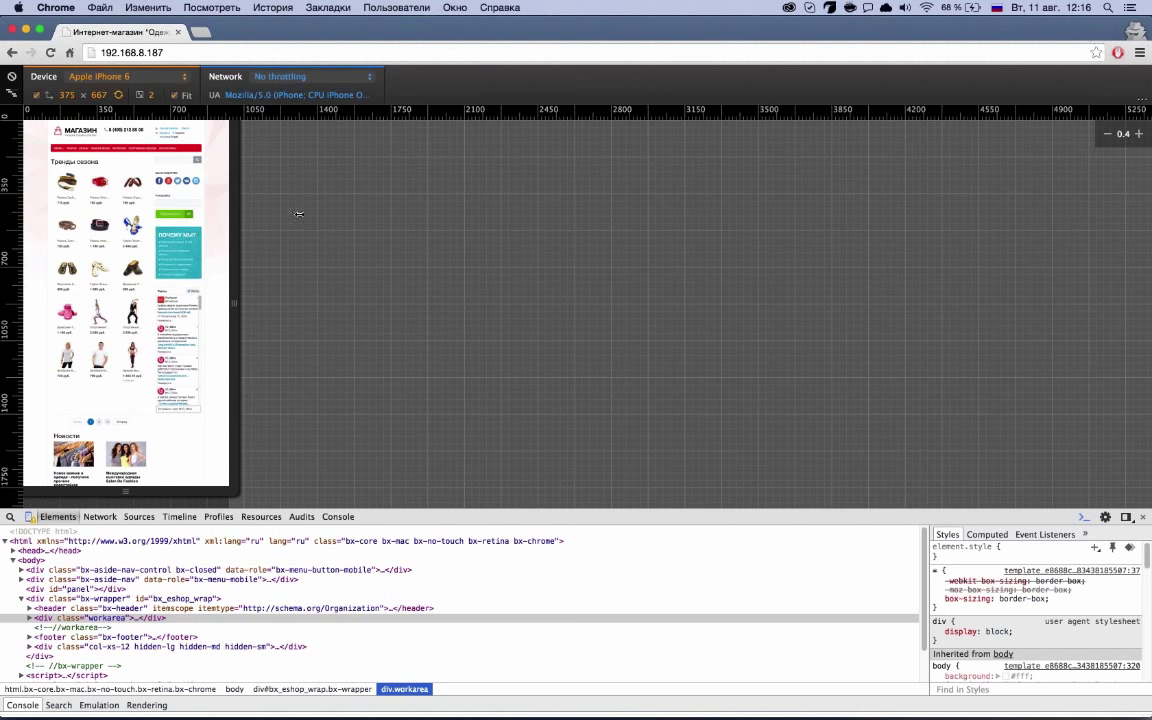
pyautogui.moveTo(233, 302); pyautogui.dragTo(183, 302)
# Return to the profile page, turn off device emulation, then go forward to the homepage.
pyautogui.rightClick(12, 52)
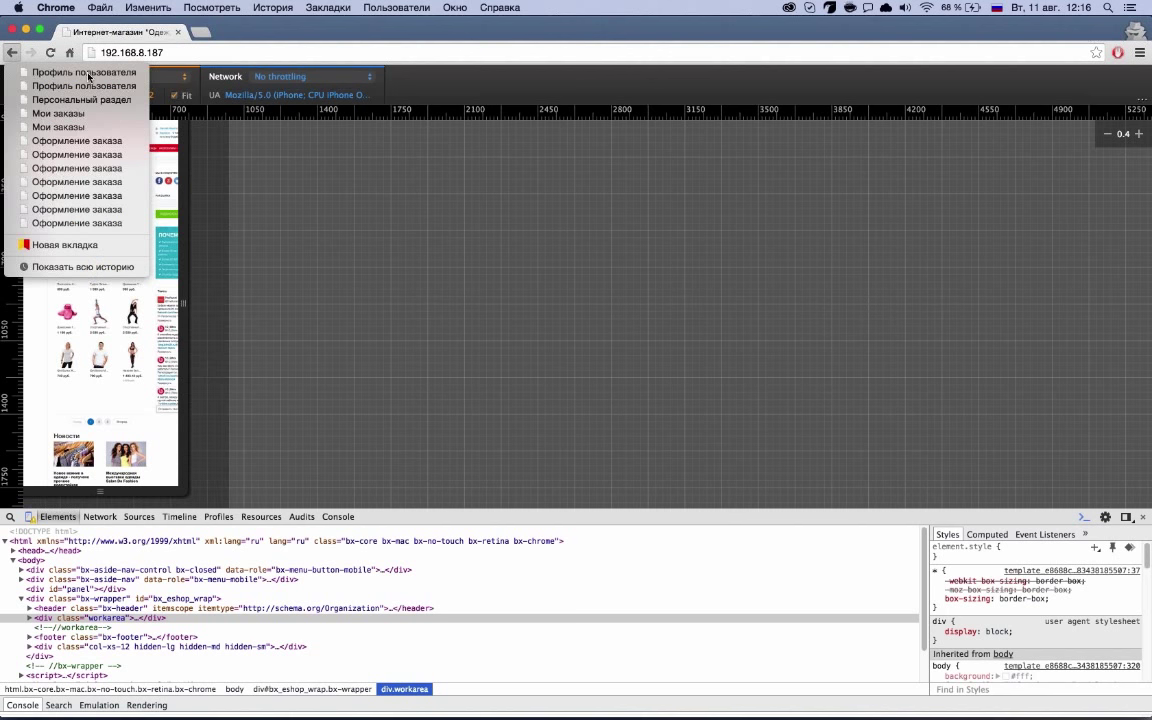
pyautogui.click(18, 48)
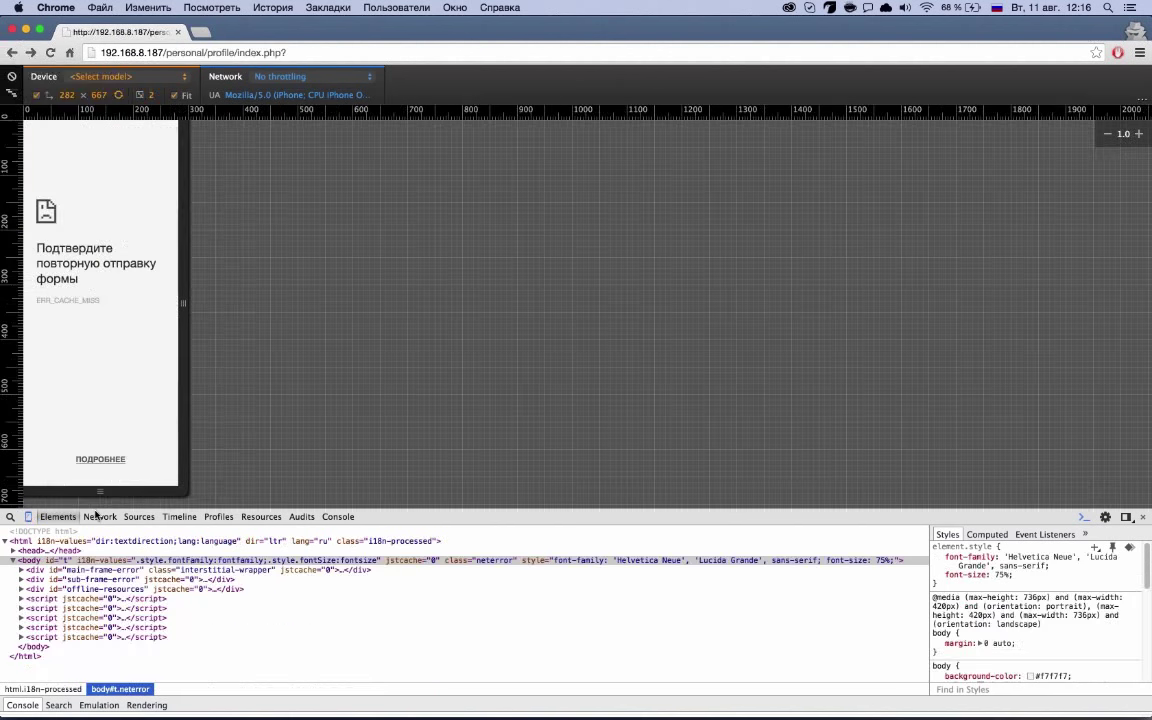
pyautogui.press('super+shift+m')
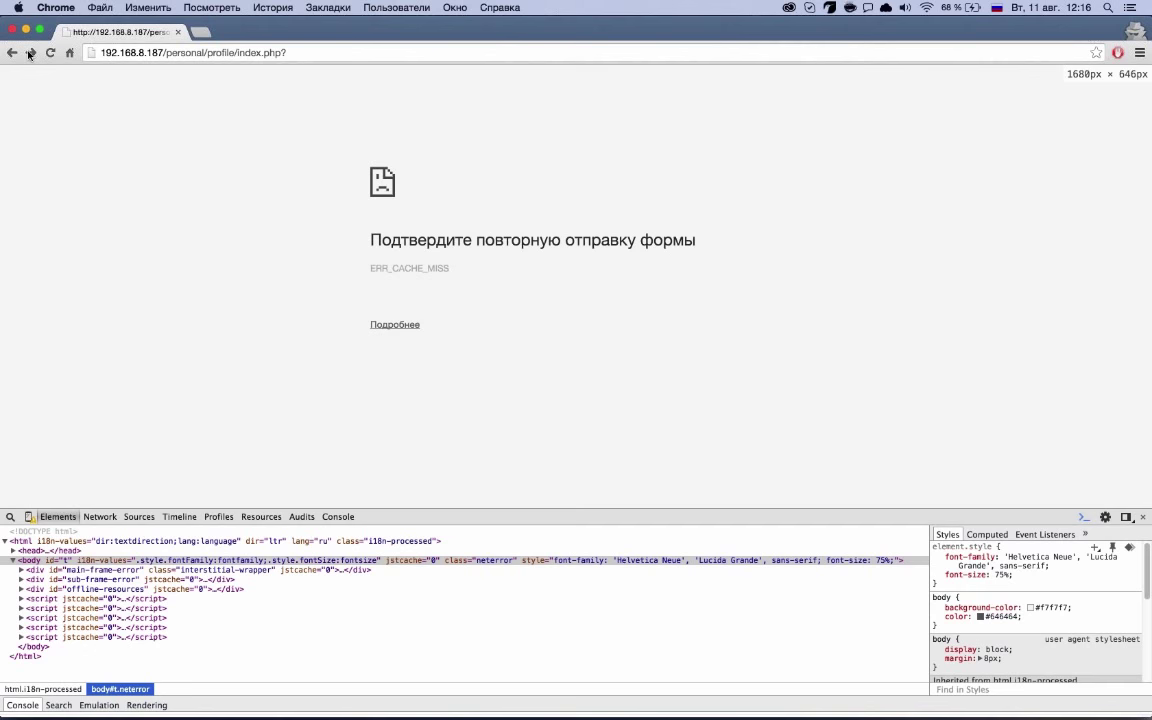
pyautogui.click(30, 52)
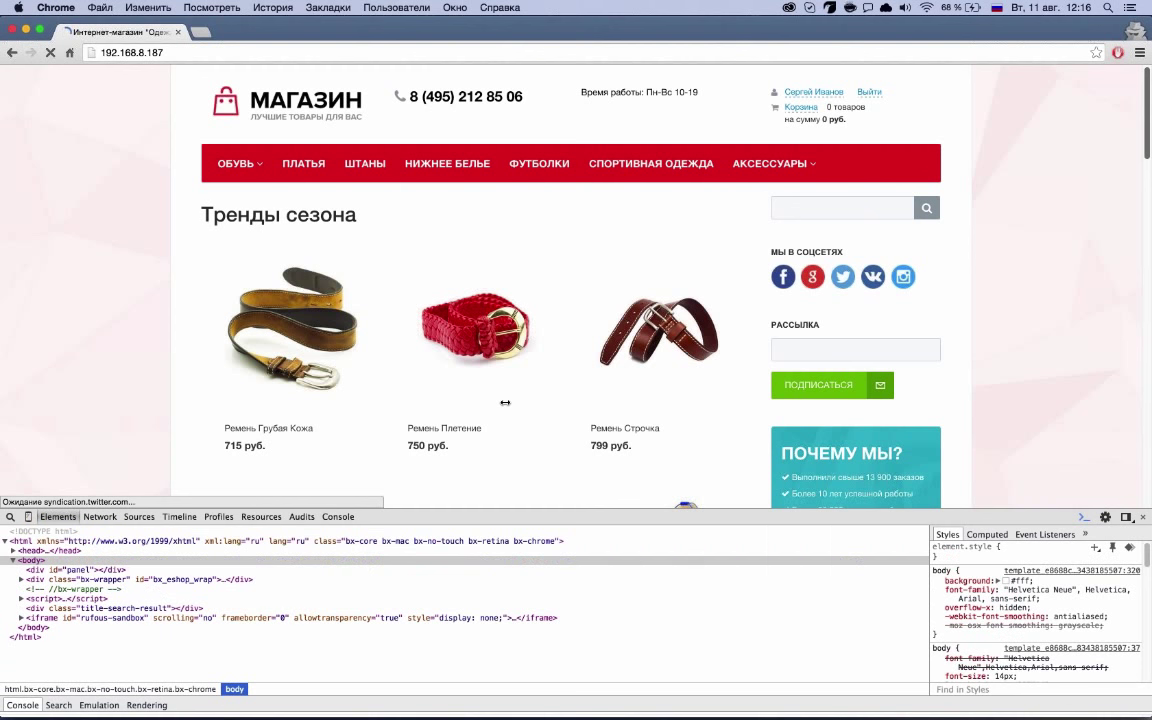
# Resize the browser window to a phone-like width with DevTools closed.
pyautogui.moveTo(505, 402); pyautogui.dragTo(406, 399)
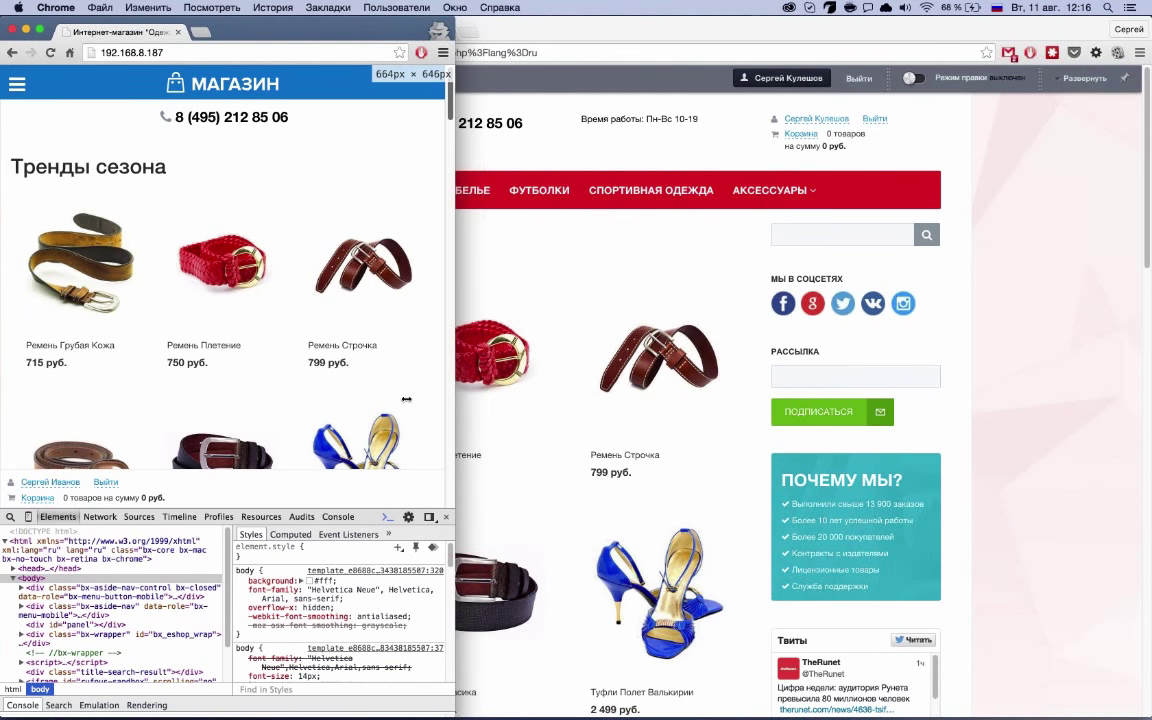
pyautogui.press('super+alt+i')
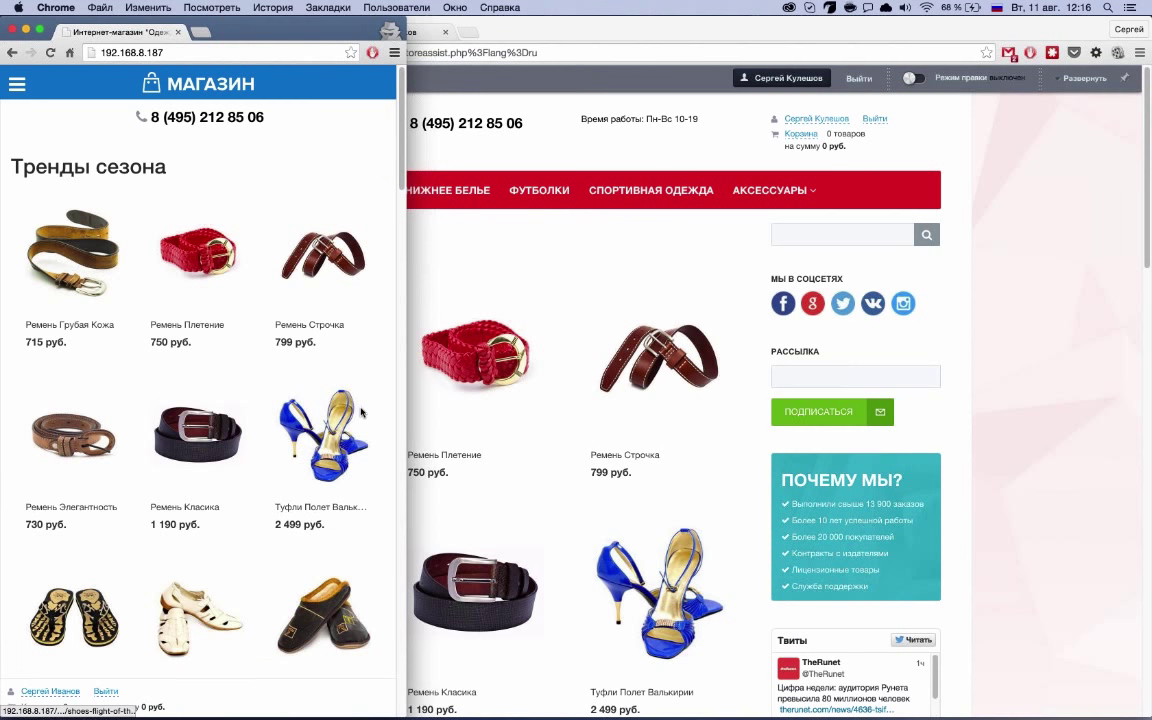
pyautogui.scroll(-1, 150, 335)
pyautogui.scroll(-10, 150, 335)
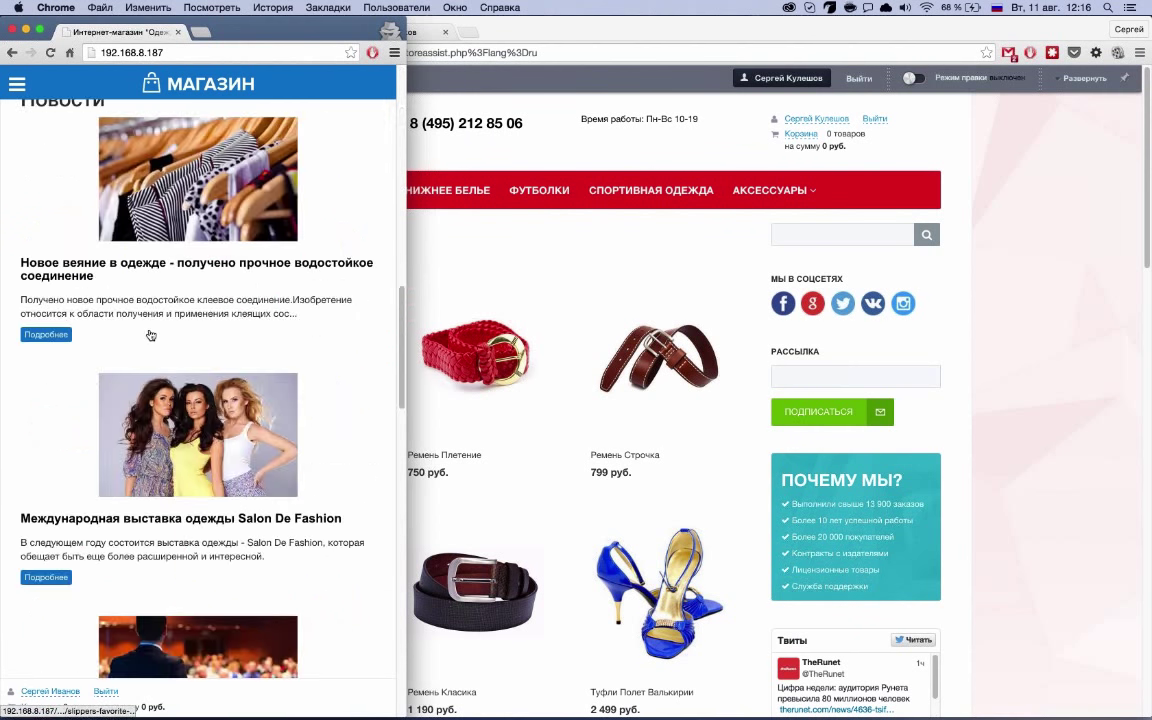
pyautogui.scroll(10, 150, 335)
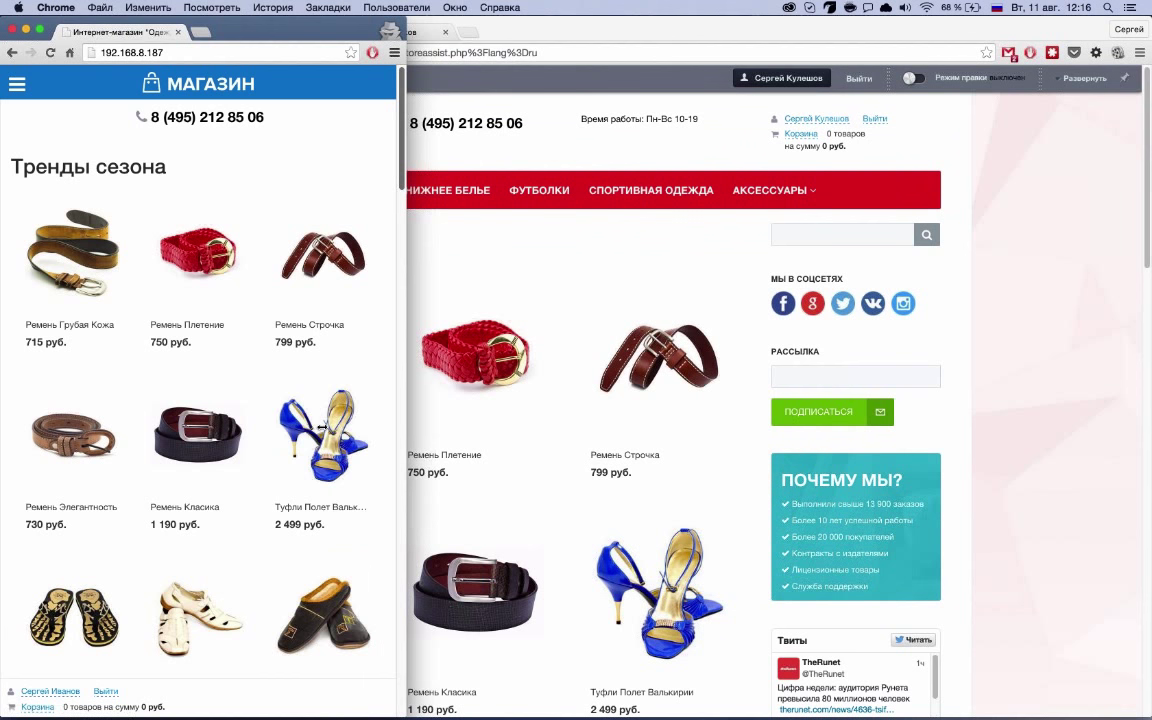
pyautogui.moveTo(405, 433); pyautogui.dragTo(395, 433)
pyautogui.moveTo(726, 433); pyautogui.dragTo(1128, 464)
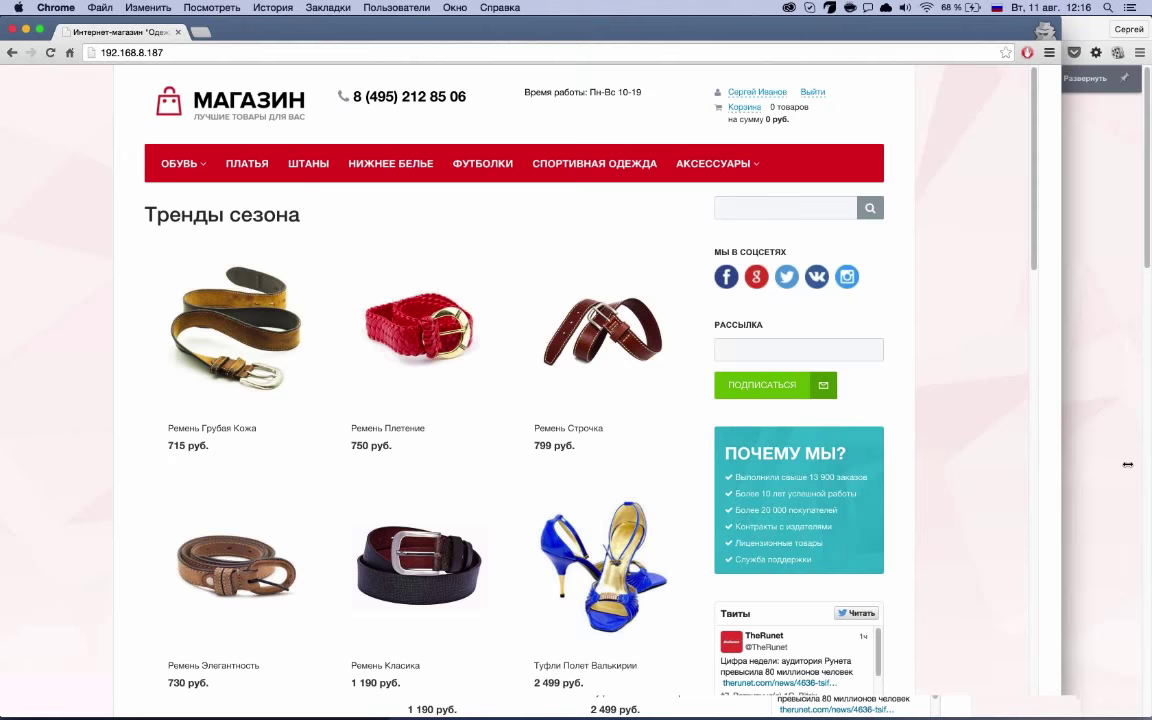
pyautogui.moveTo(1128, 464); pyautogui.dragTo(510, 396)
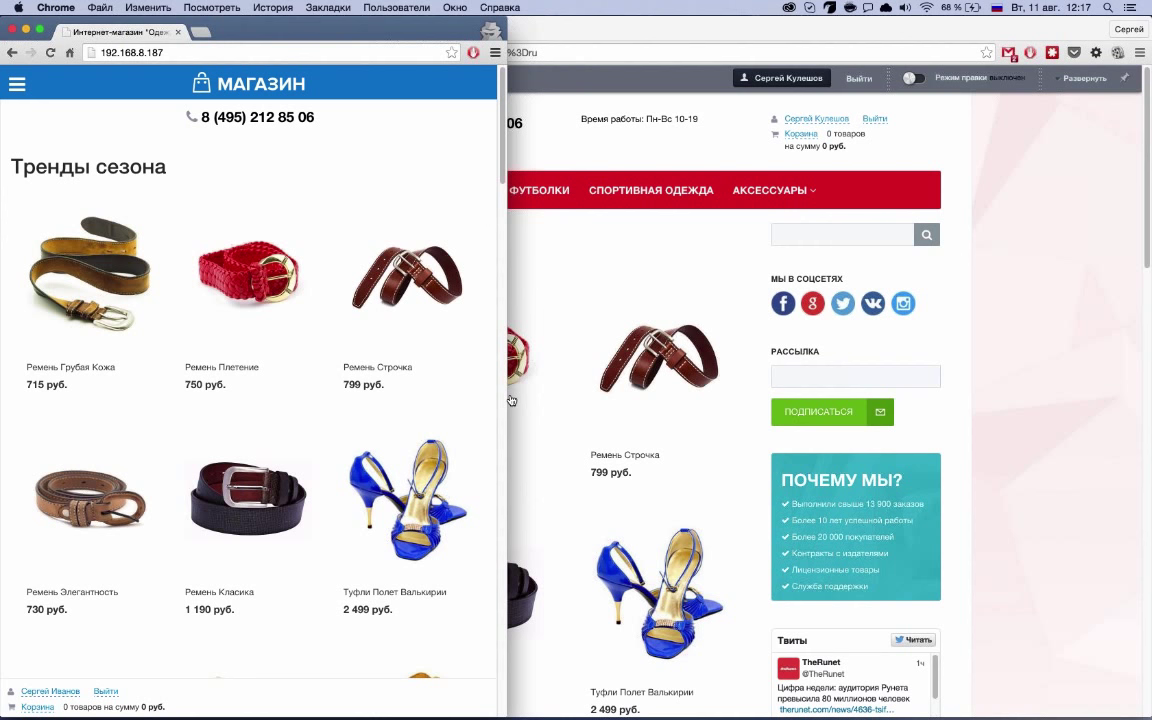
# Browse the mobile home page, opening and closing the category side menu.
pyautogui.scroll(-15, 510, 398)
pyautogui.scroll(15, 510, 398)
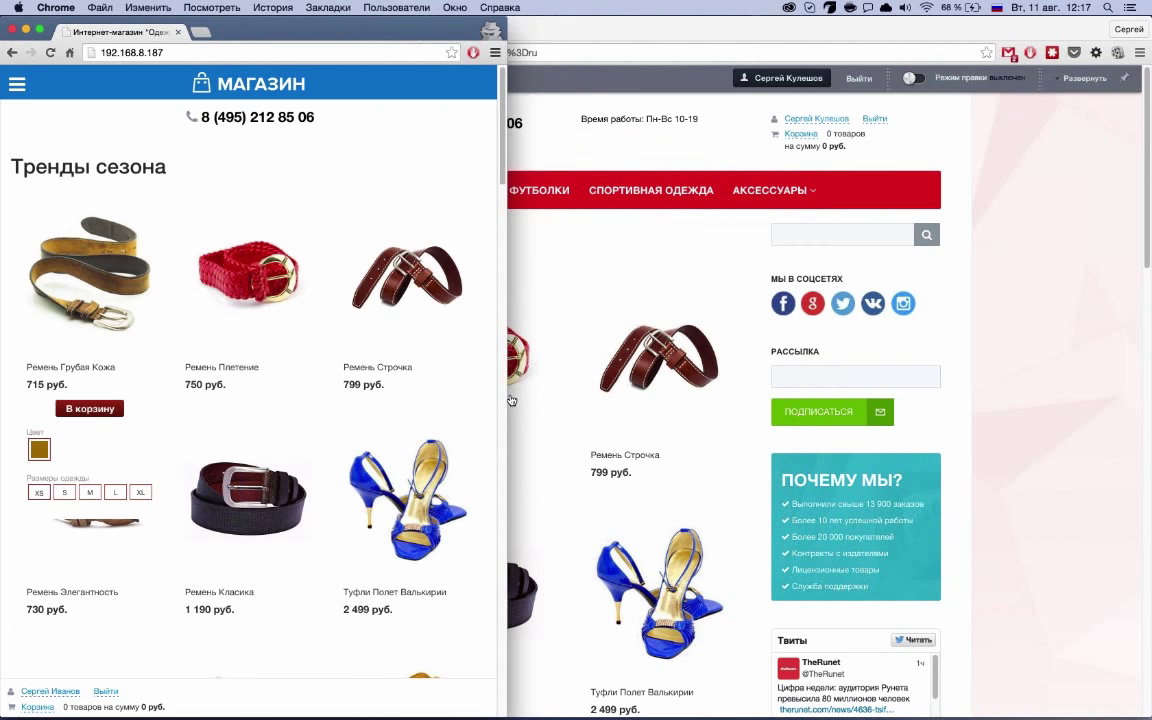
pyautogui.scroll(-2, 410, 280)
pyautogui.scroll(2, 410, 280)
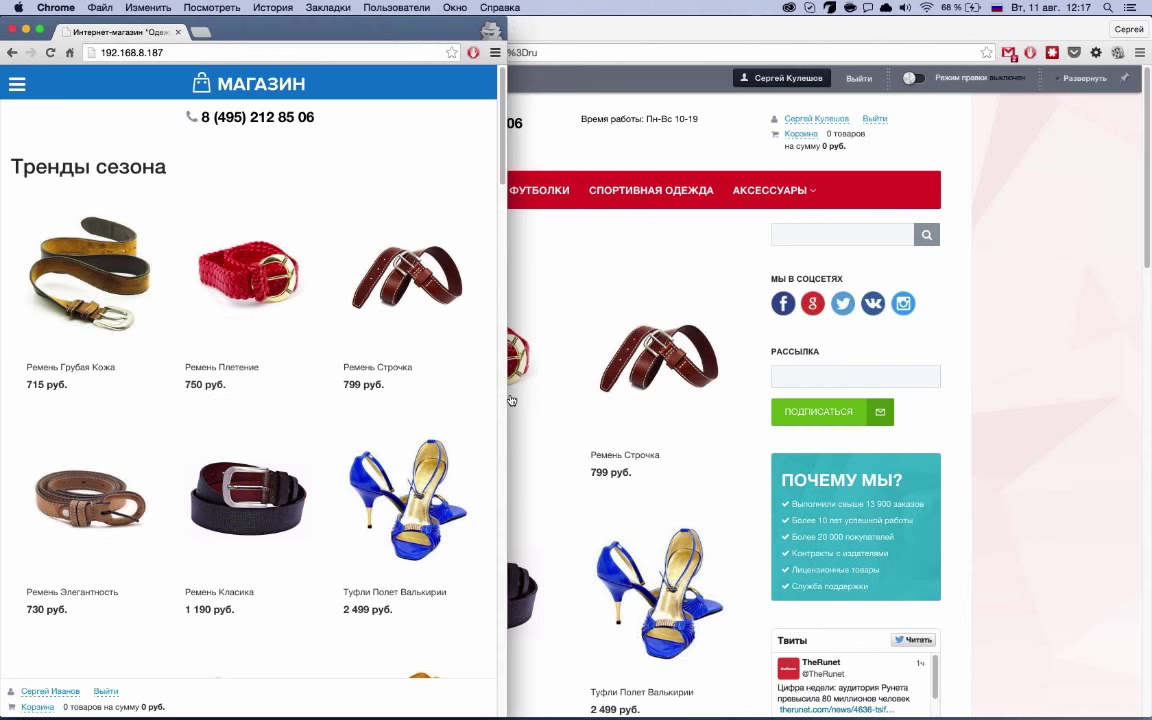
pyautogui.click(16, 84)
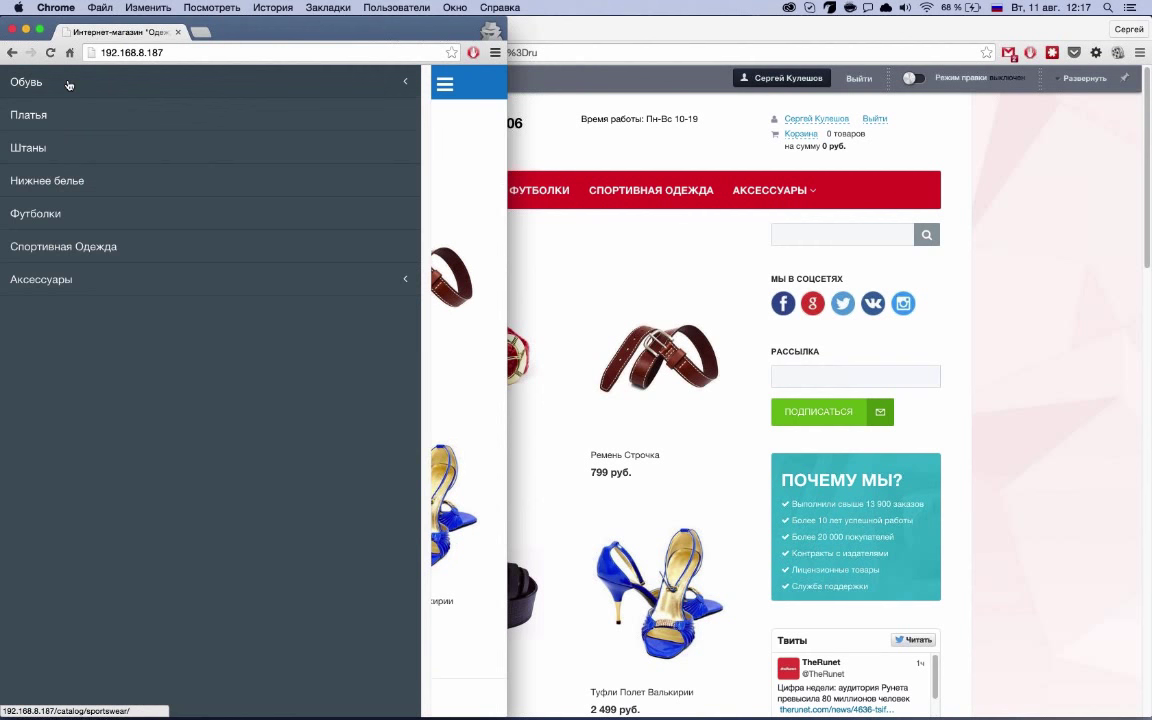
pyautogui.click(445, 84)
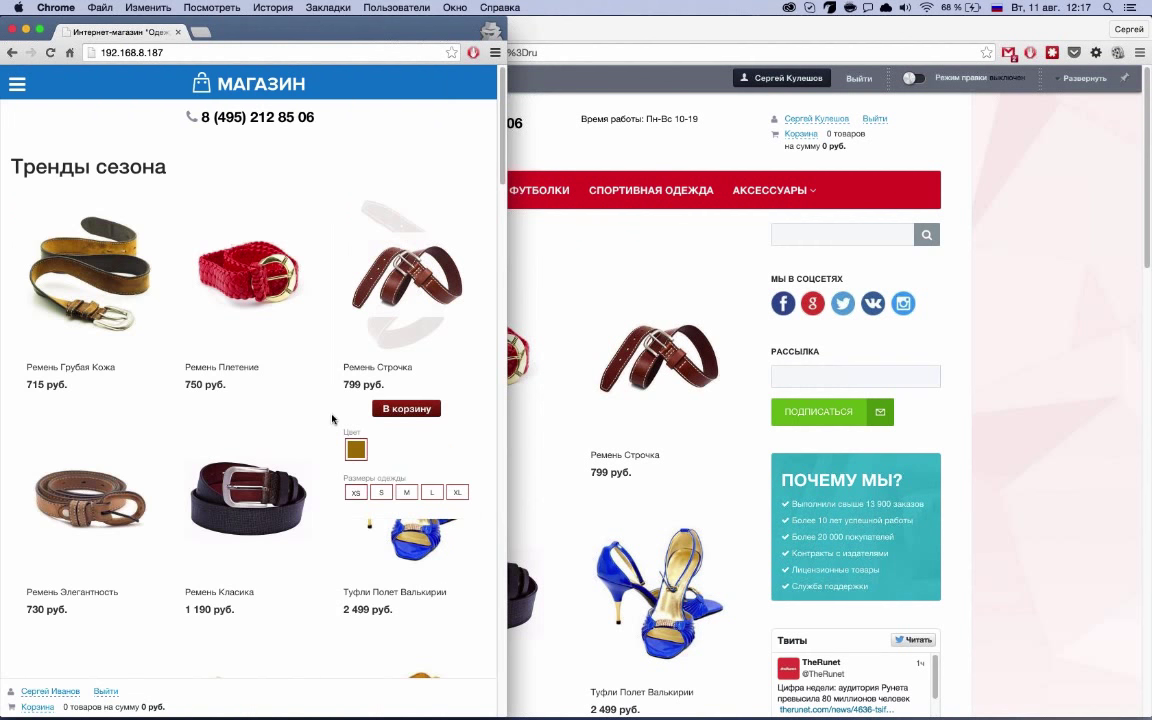
pyautogui.scroll(-8, 333, 419)
pyautogui.scroll(-6, 333, 419)
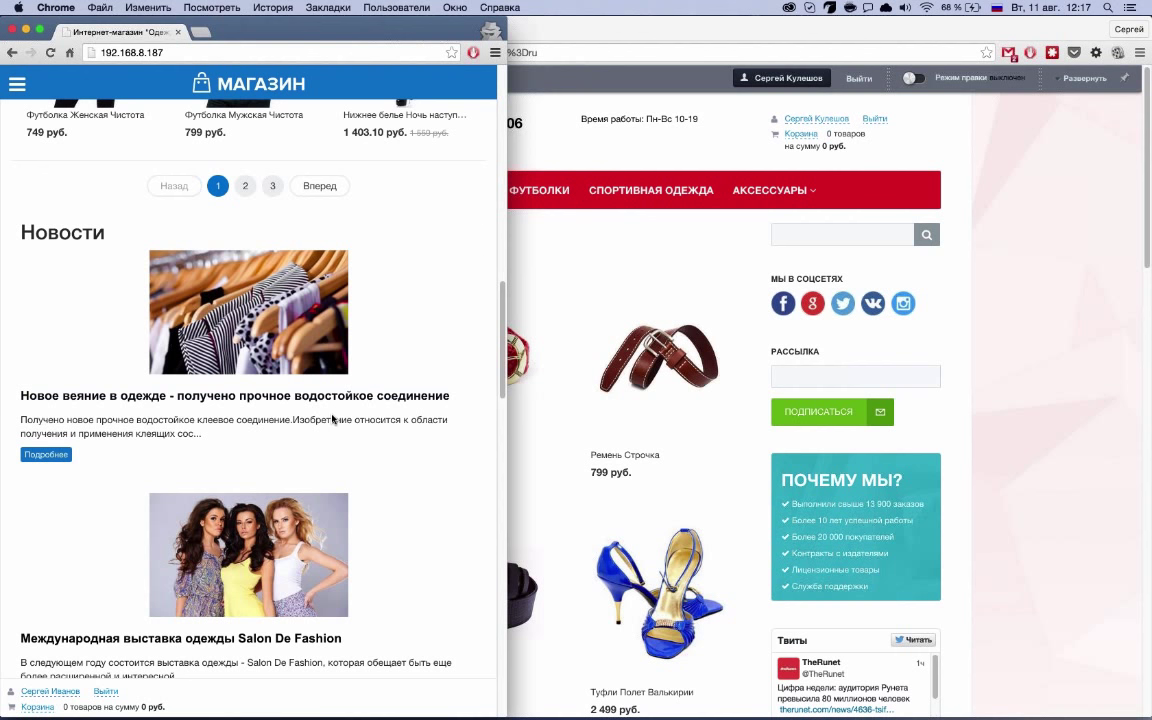
pyautogui.scroll(2, 333, 419)
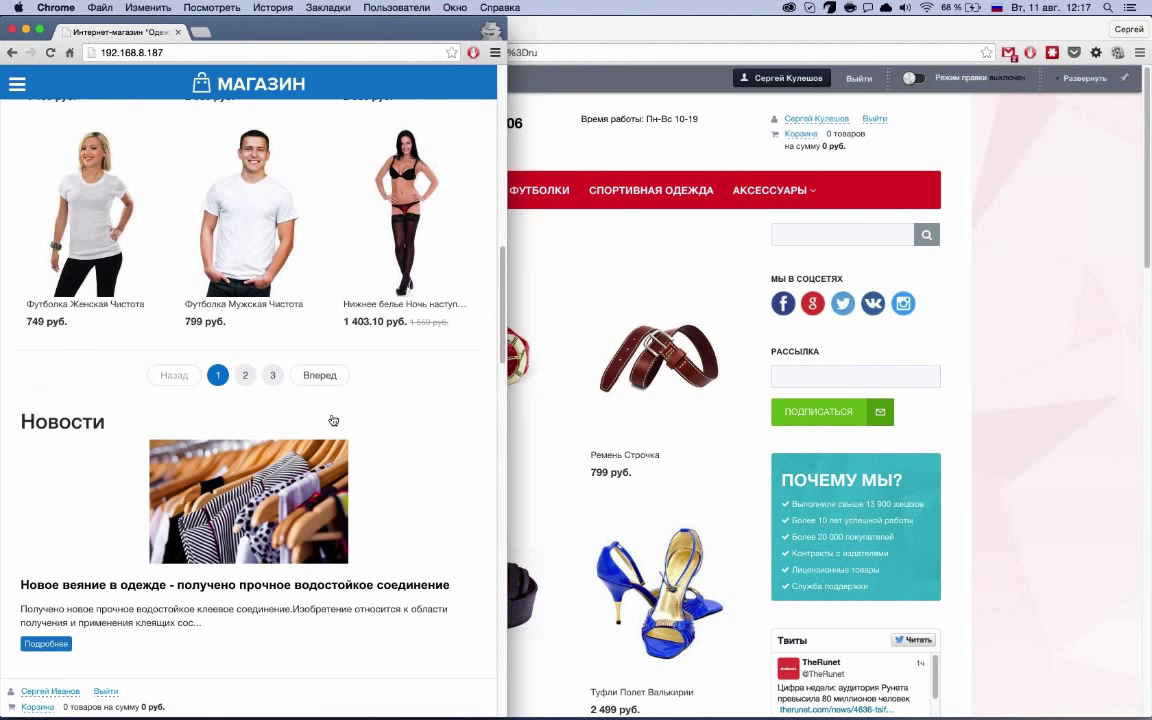
pyautogui.scroll(15, 333, 420)
# Narrow the window further and scroll through the Тренды сезона product grid.
pyautogui.moveTo(413, 237); pyautogui.dragTo(240, 234)
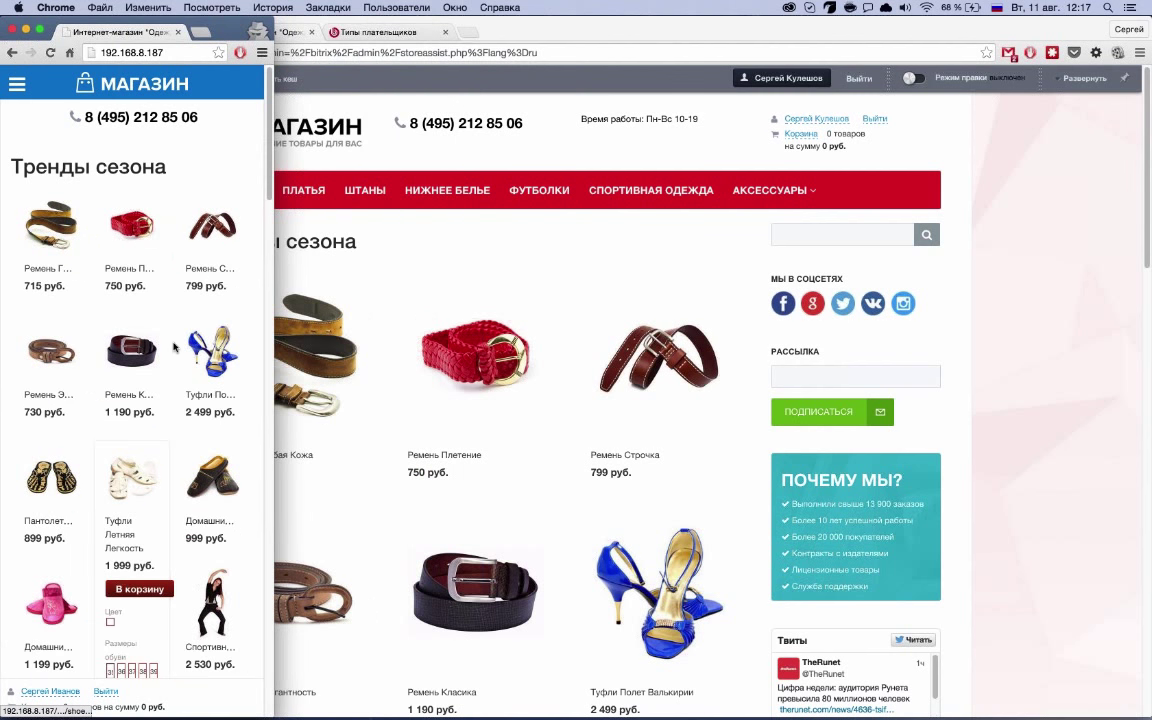
pyautogui.scroll(-4, 175, 347)
pyautogui.scroll(-6, 160, 460)
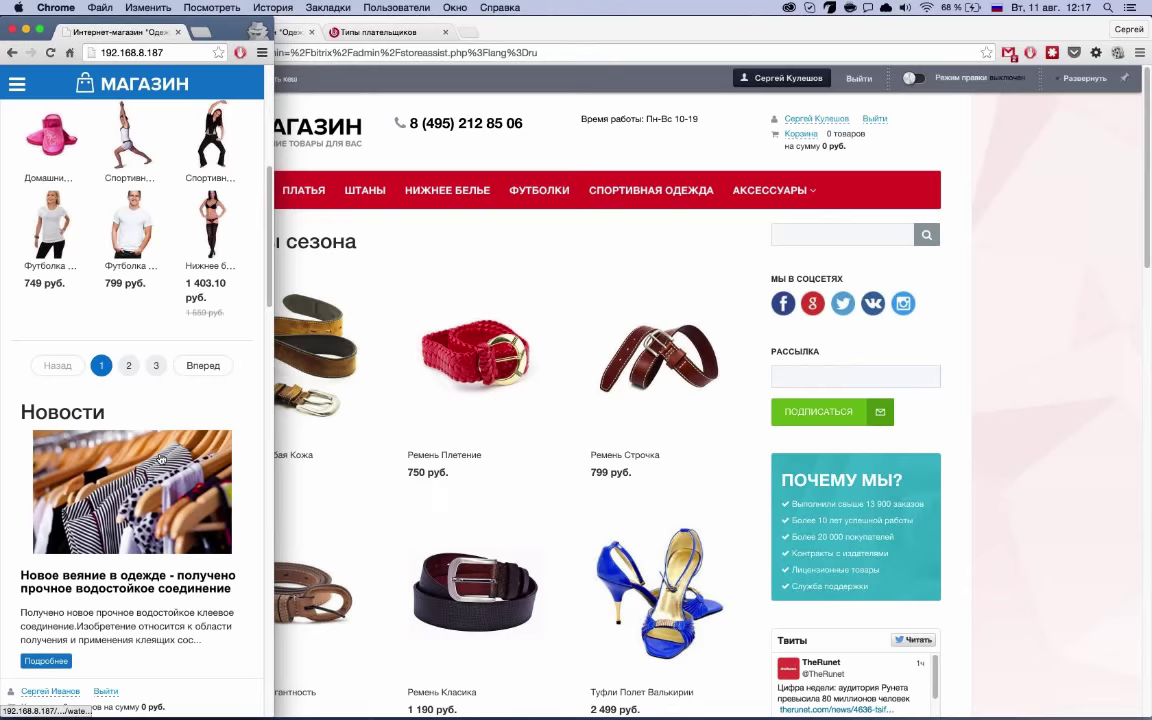
pyautogui.scroll(-5, 162, 460)
pyautogui.scroll(-8, 162, 459)
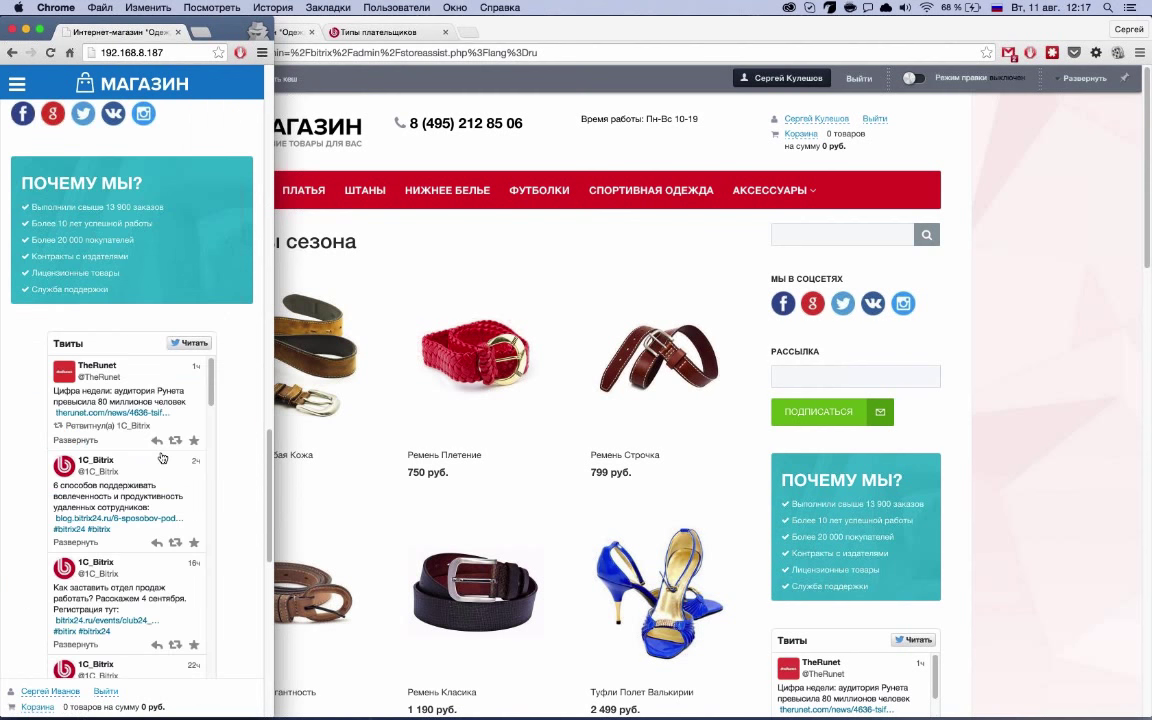
pyautogui.scroll(-5, 162, 457)
pyautogui.scroll(-10, 240, 490)
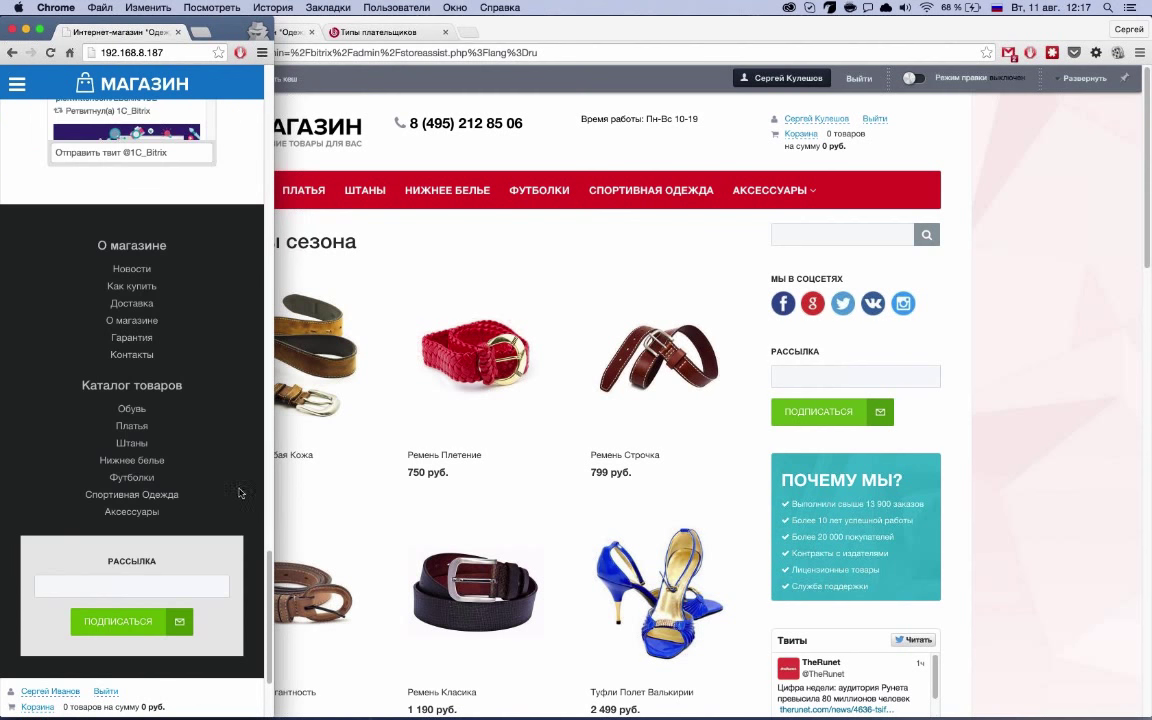
pyautogui.scroll(20, 252, 530)
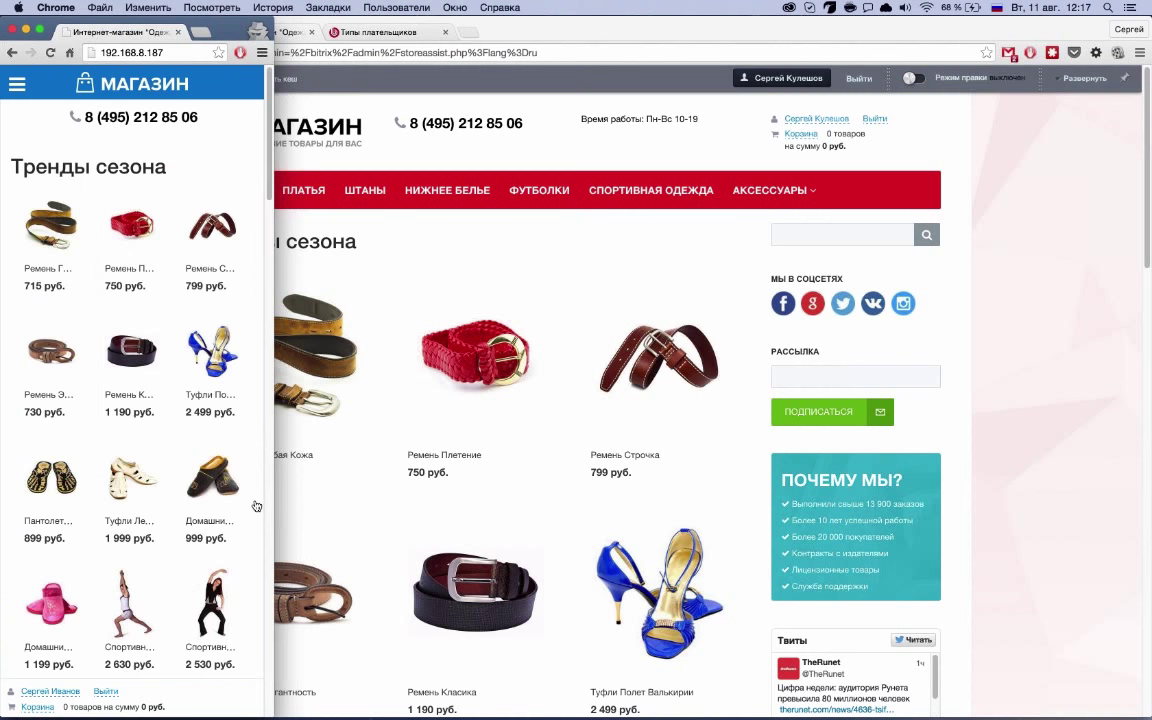
# Open the Ремень Плетение belt page (750 руб.) and stretch the window to full desktop width.
pyautogui.click(131, 228)
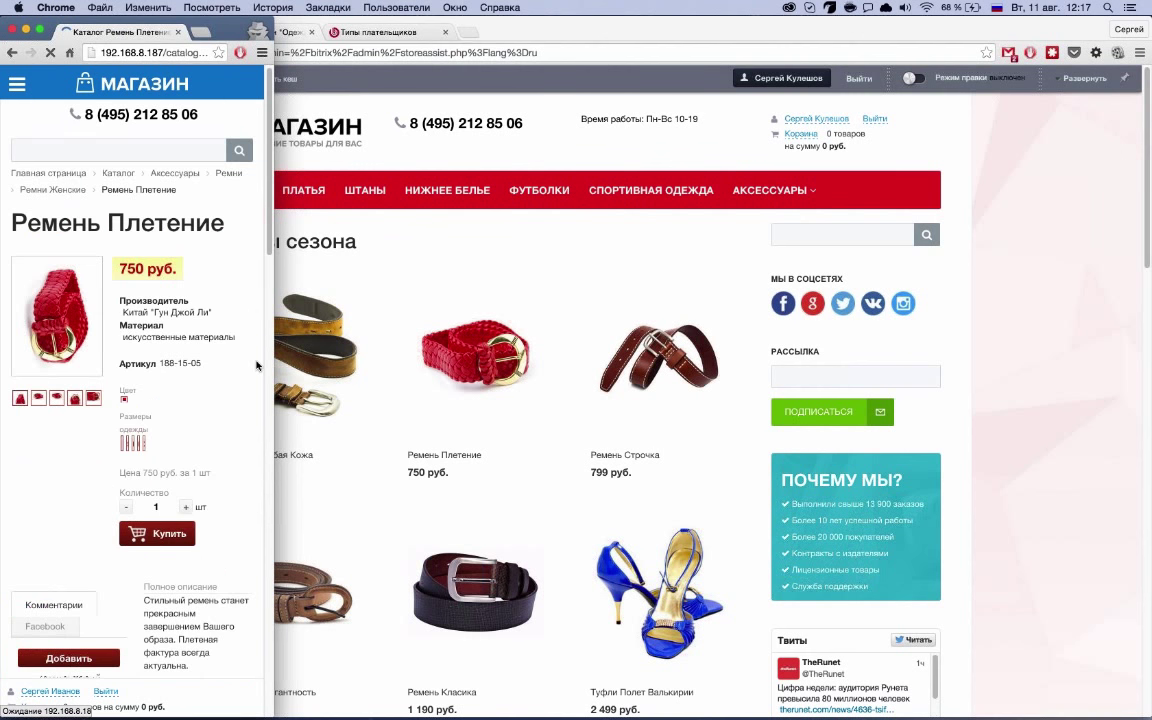
pyautogui.moveTo(273, 330); pyautogui.dragTo(365, 370)
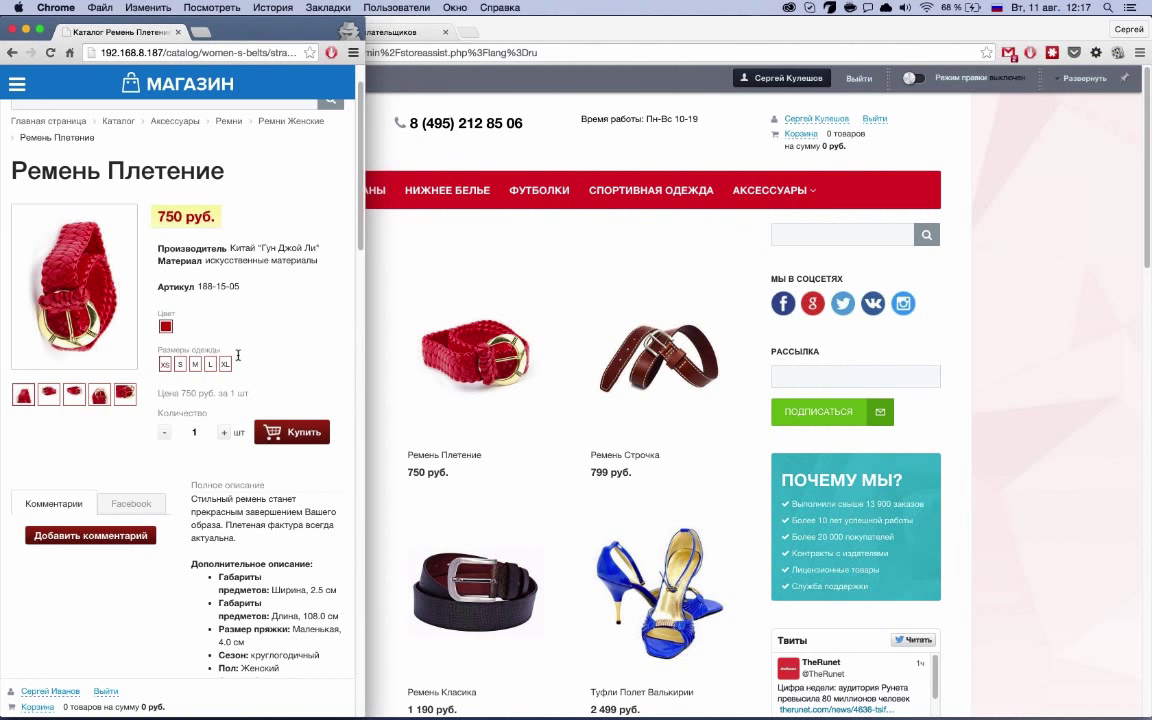
pyautogui.scroll(-5, 238, 360)
pyautogui.scroll(8, 200, 300)
pyautogui.click(20, 86)
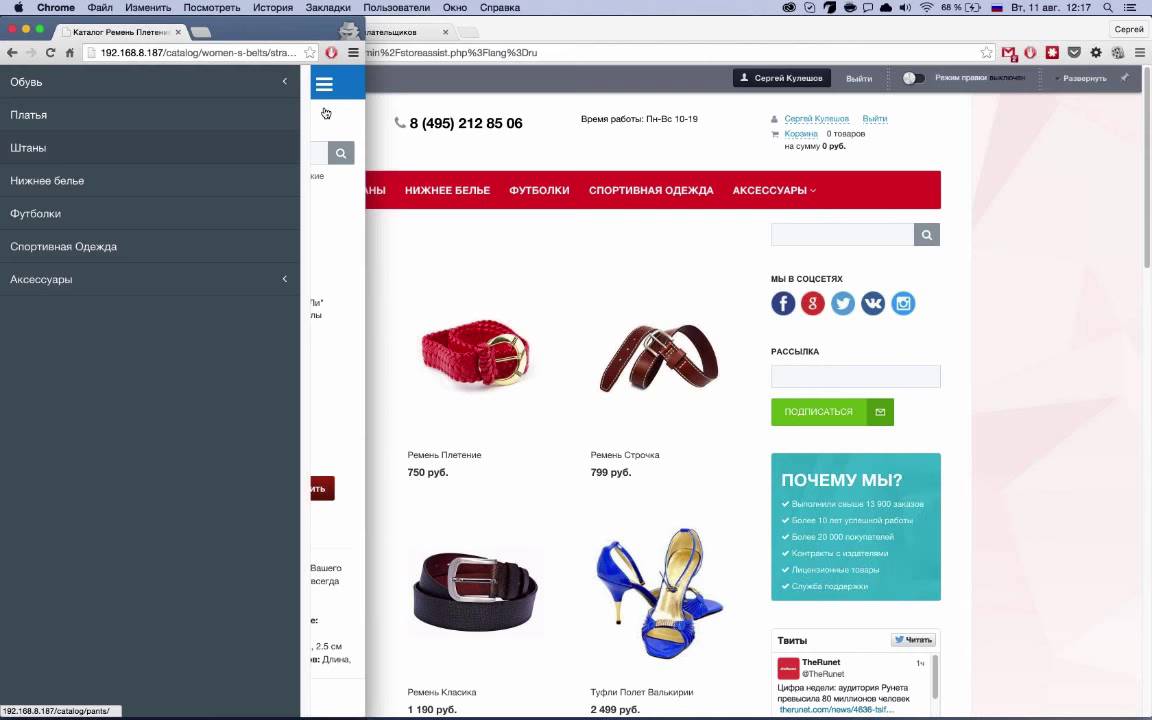
pyautogui.click(325, 113)
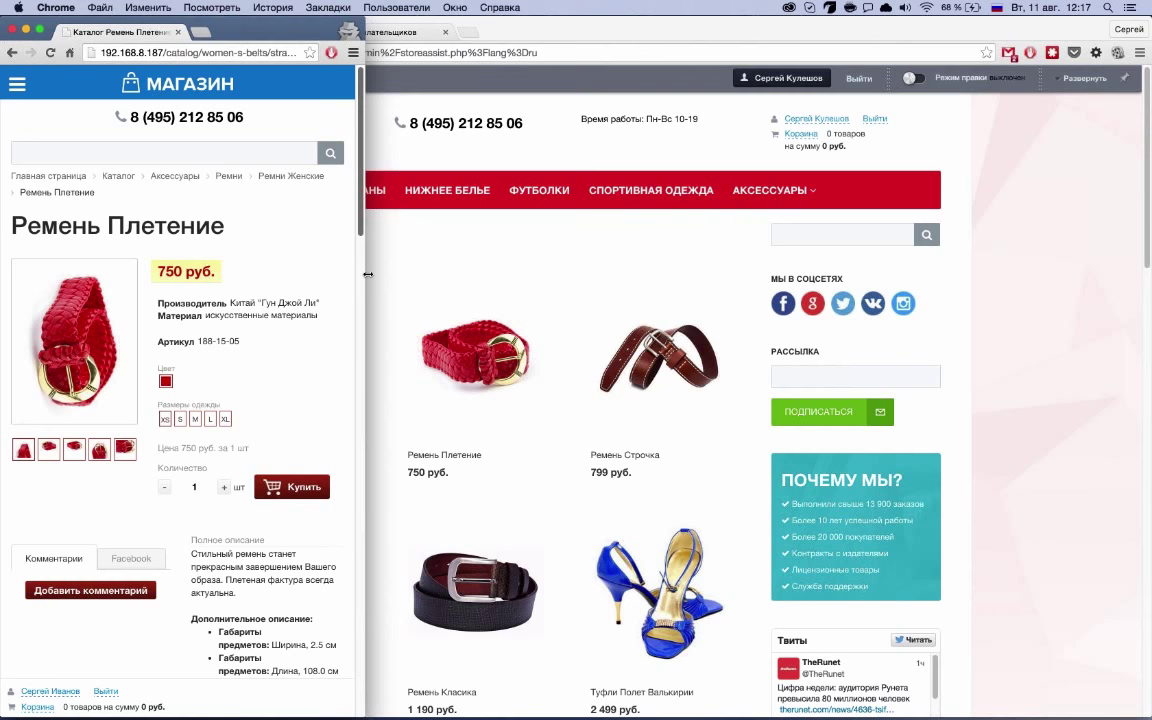
pyautogui.moveTo(368, 274); pyautogui.dragTo(1150, 318)
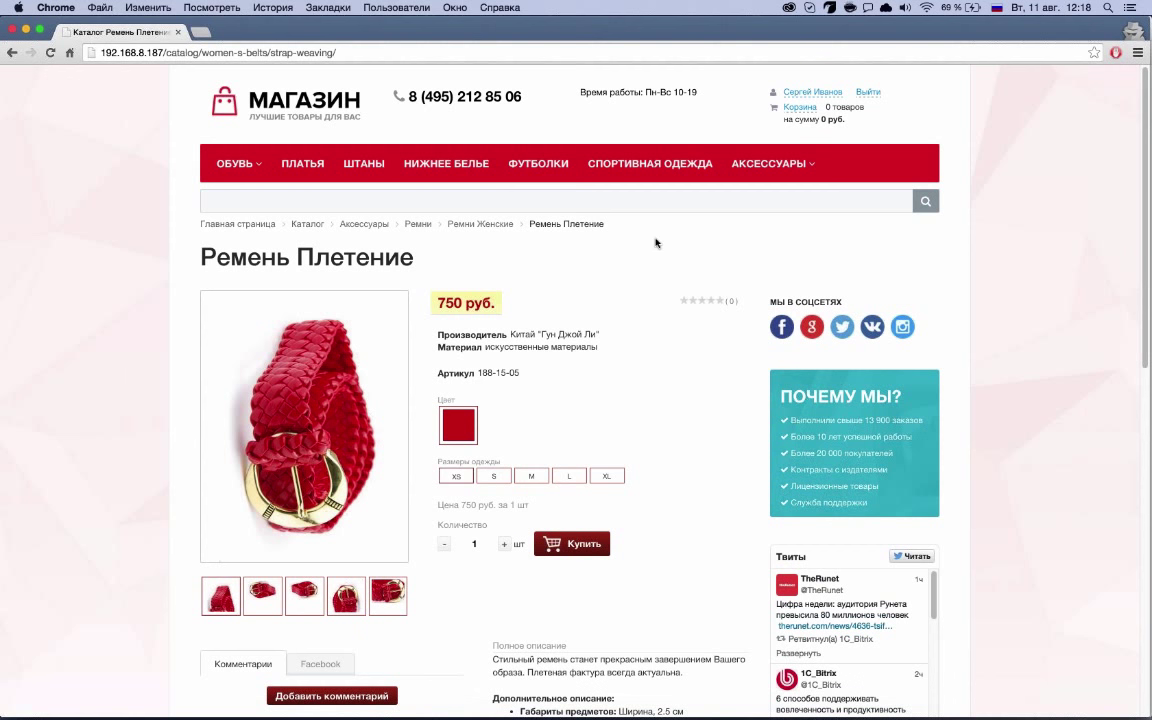
# Open the customer's order list from the personal section.
pyautogui.click(808, 93)
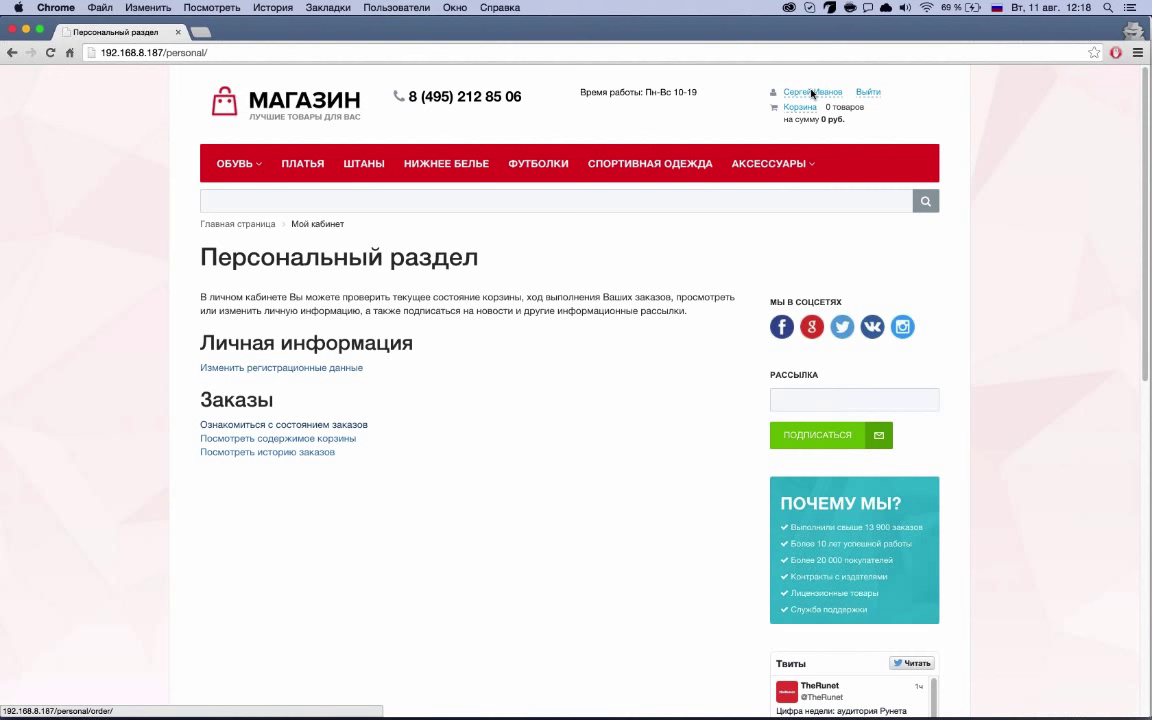
pyautogui.click(300, 423)
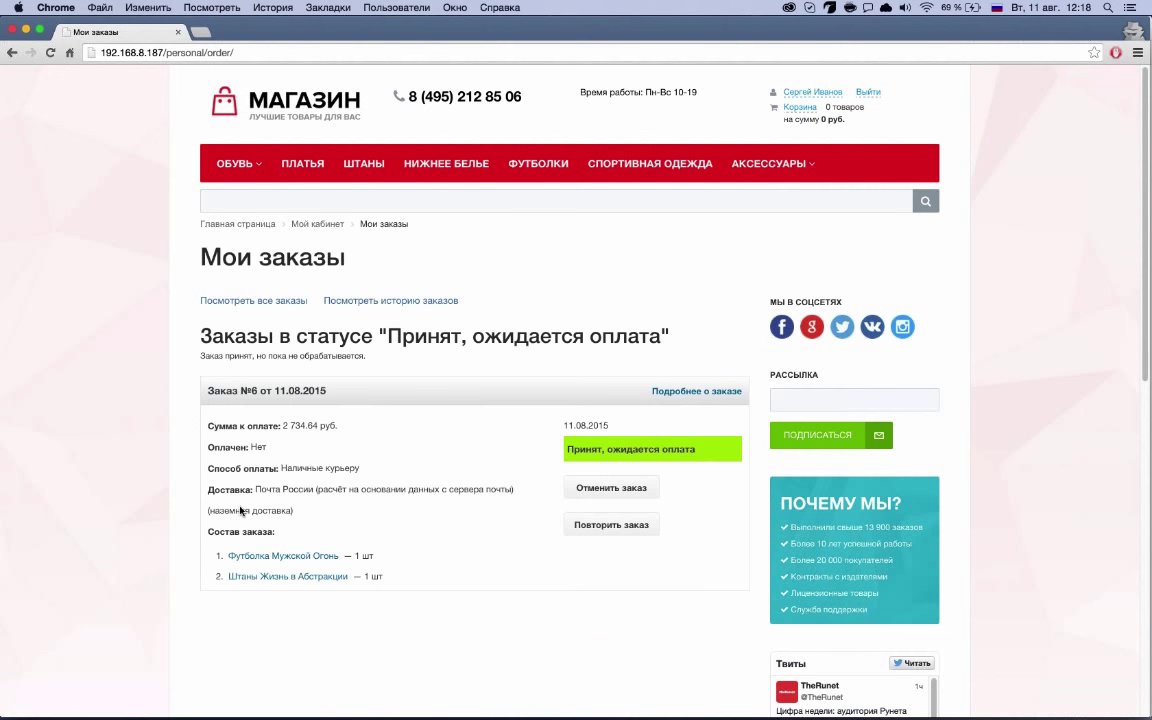
pyautogui.moveTo(276, 533); pyautogui.dragTo(368, 474)
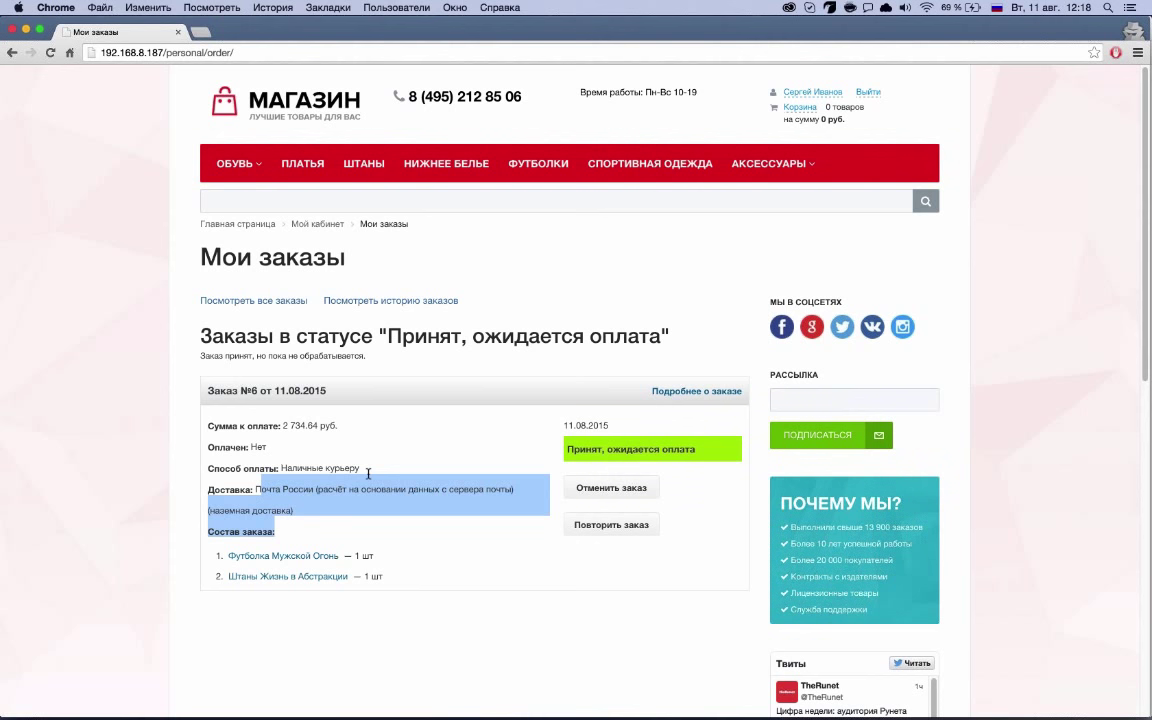
pyautogui.click(368, 474)
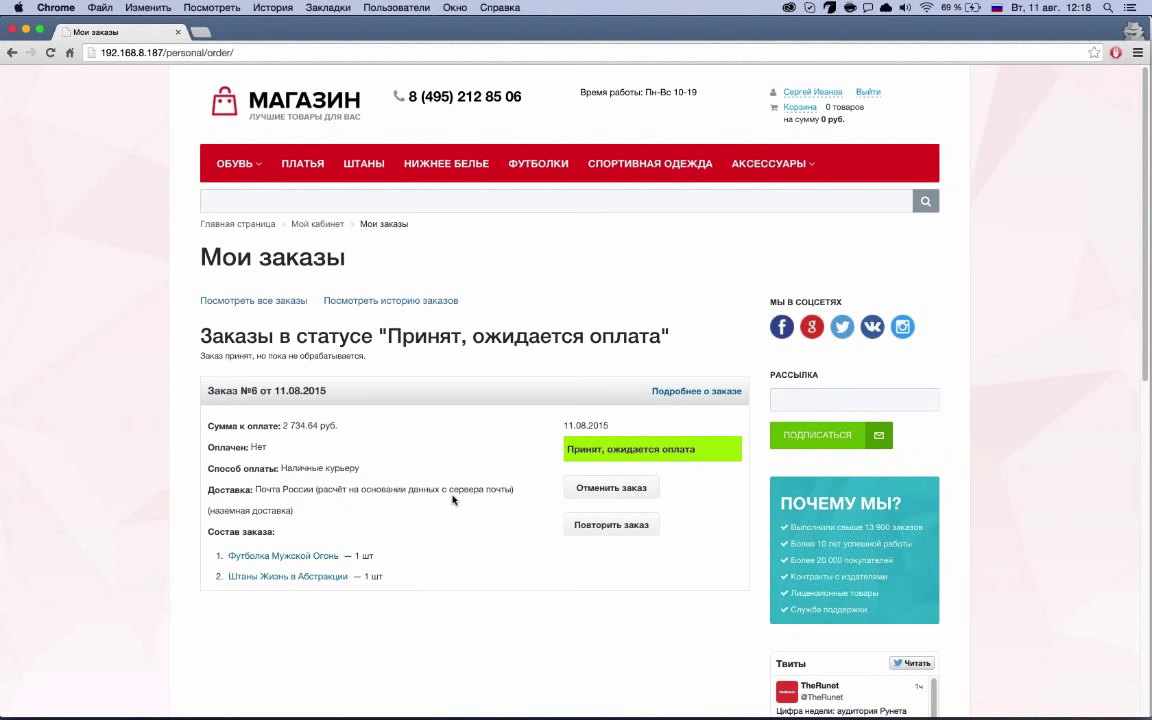
# View order №6's details and highlight its 2 734.64 руб. total.
pyautogui.click(300, 391)
pyautogui.scroll(-5, 208, 312)
pyautogui.scroll(-3, 208, 312)
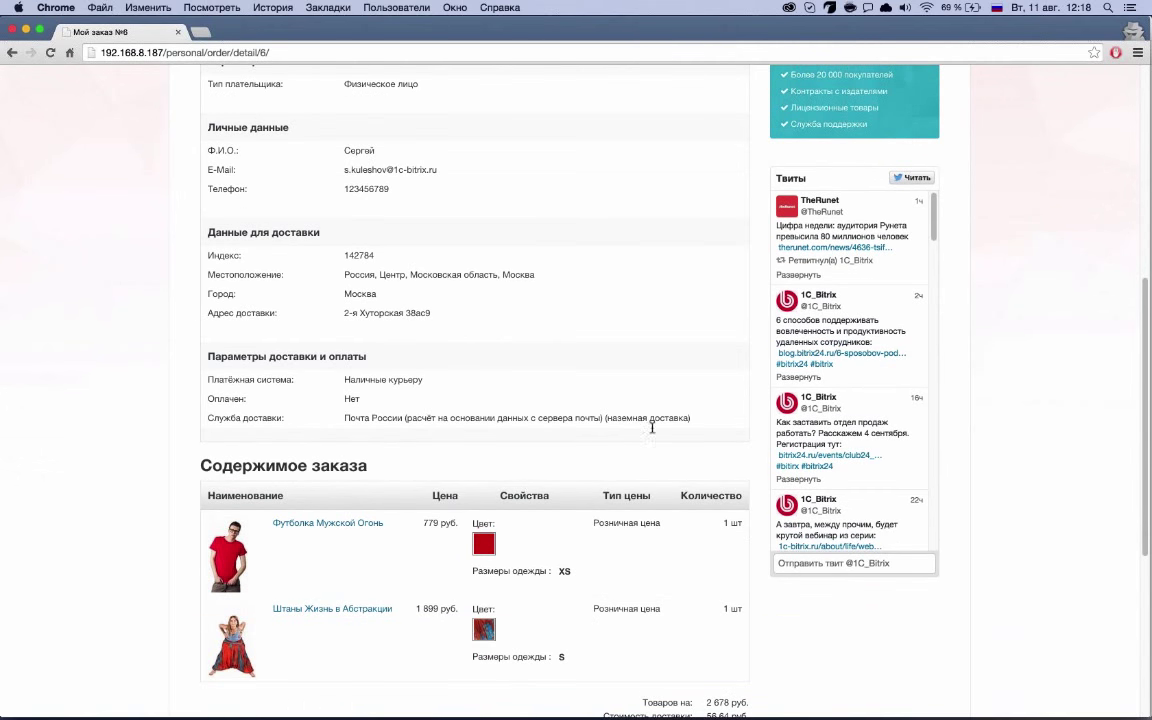
pyautogui.tripleClick(662, 424)
pyautogui.click(537, 401)
pyautogui.scroll(-3, 535, 401)
pyautogui.scroll(-2, 535, 402)
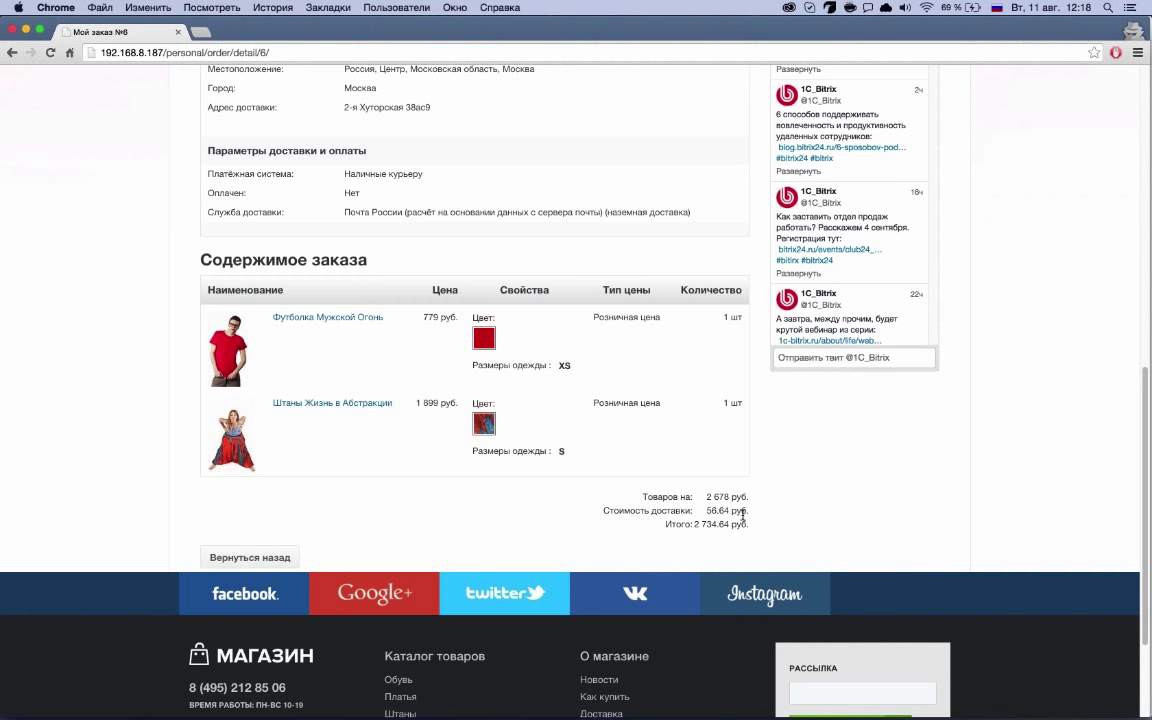
pyautogui.moveTo(747, 522); pyautogui.dragTo(730, 540)
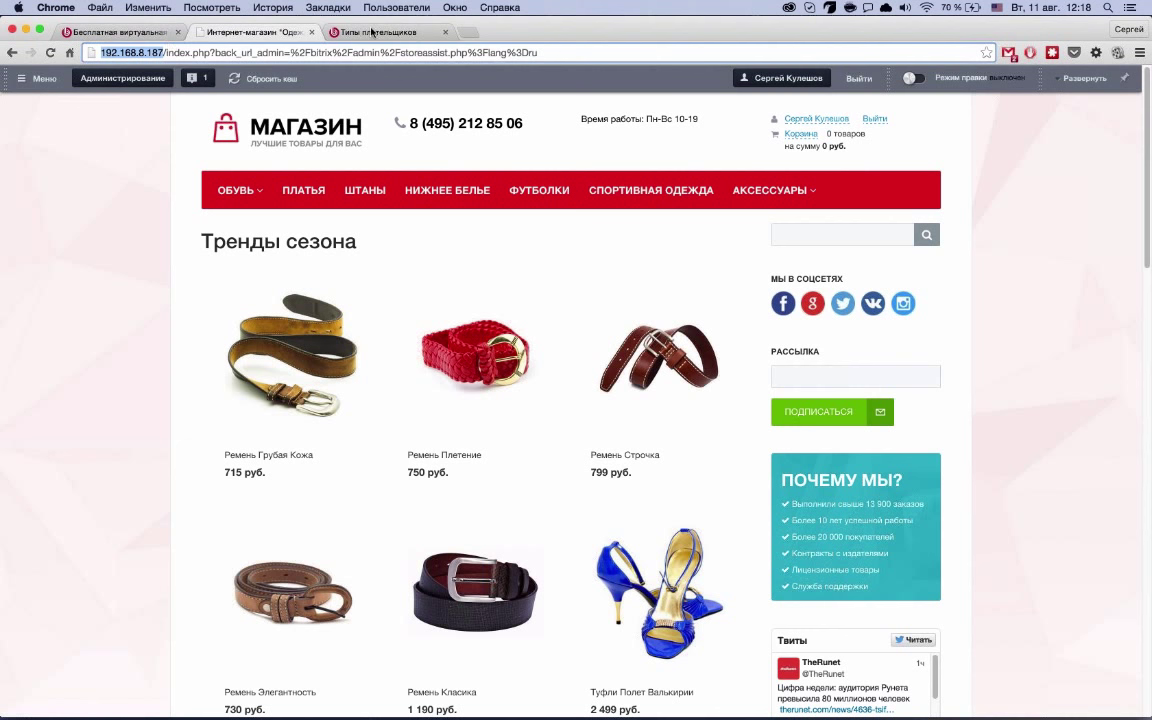
# Close the Типы плательщиков tab and expand then collapse the admin panel.
pyautogui.middleClick(372, 33)
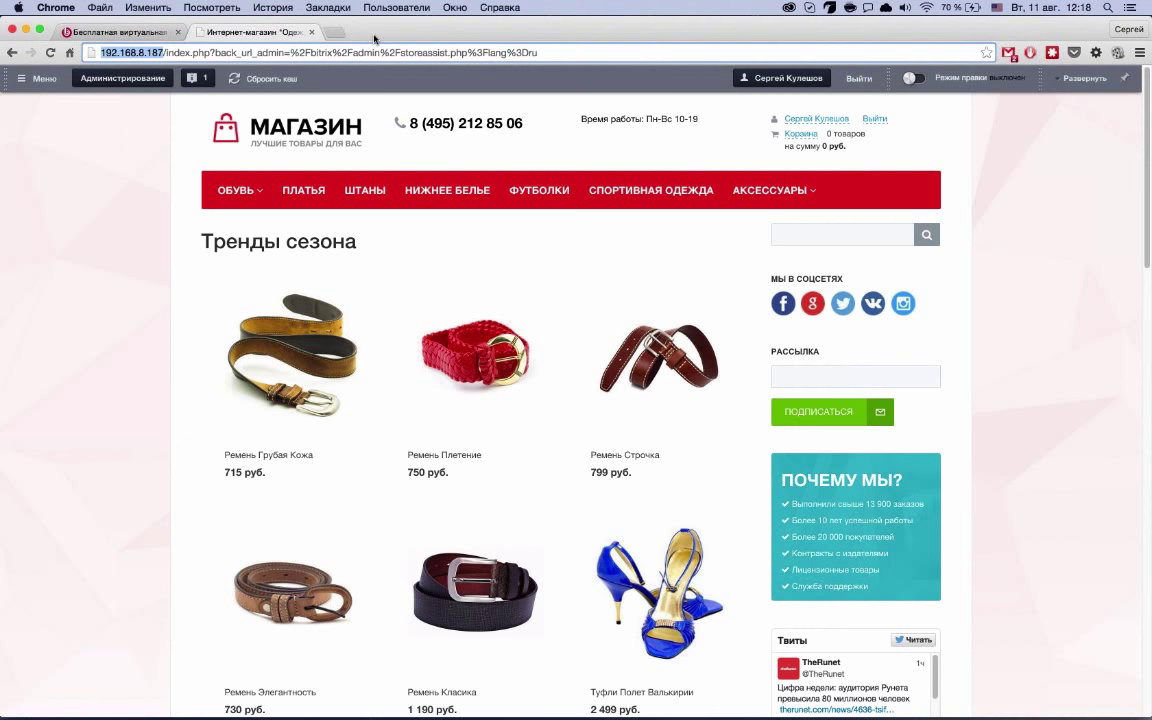
pyautogui.click(190, 304)
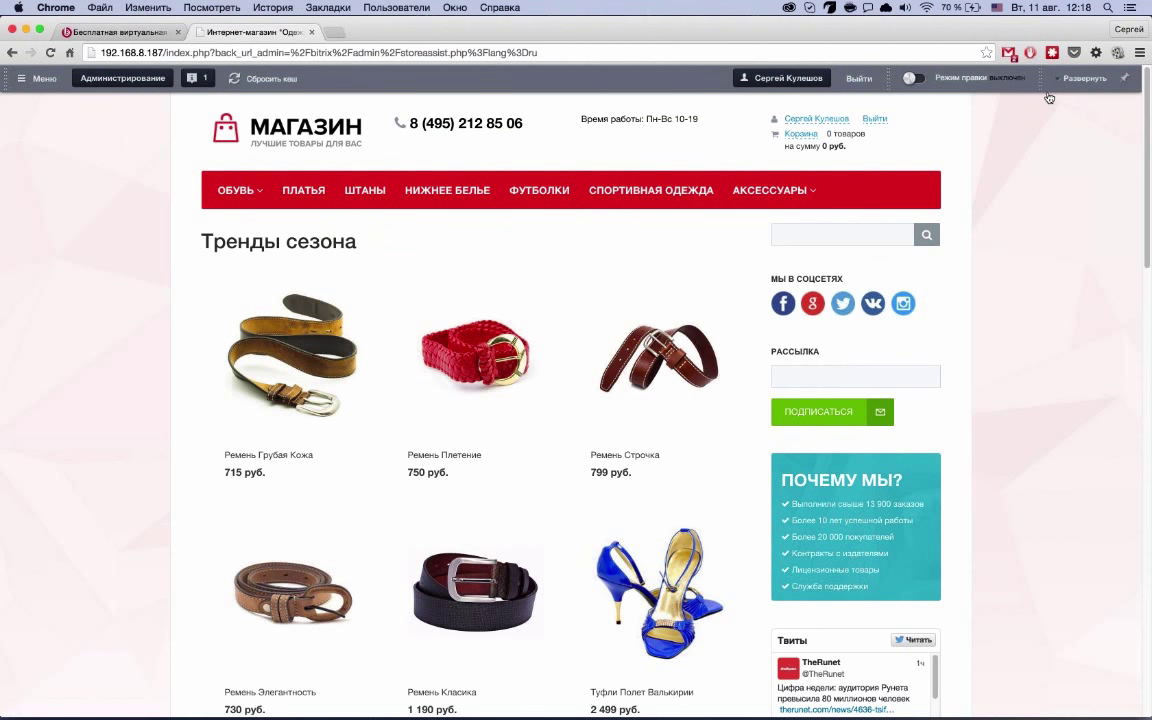
pyautogui.click(1085, 78)
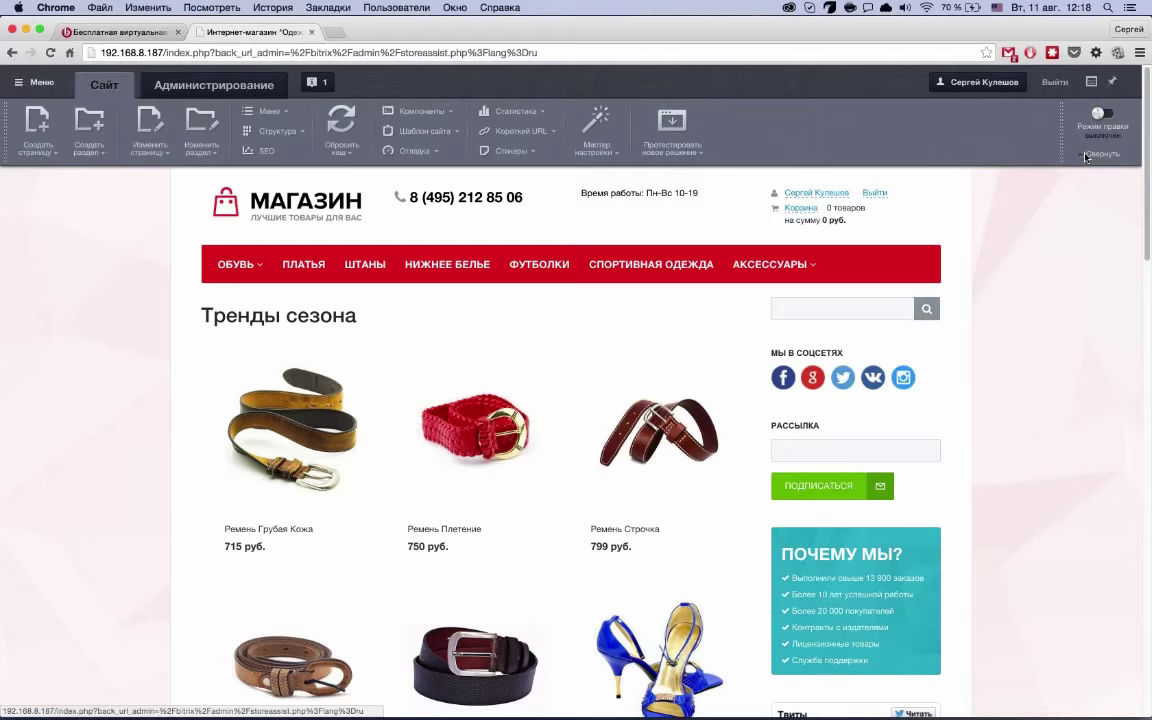
pyautogui.click(1086, 155)
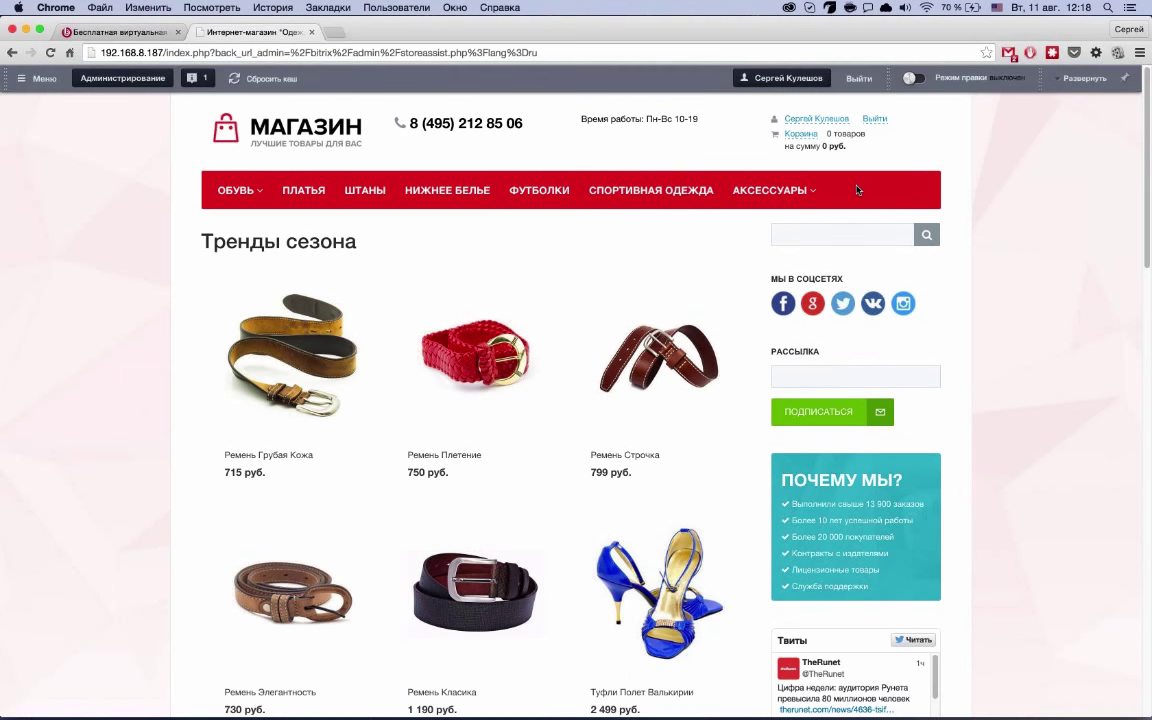
# Switch on Режим правки to reveal the storefront's editing options.
pyautogui.click(914, 80)
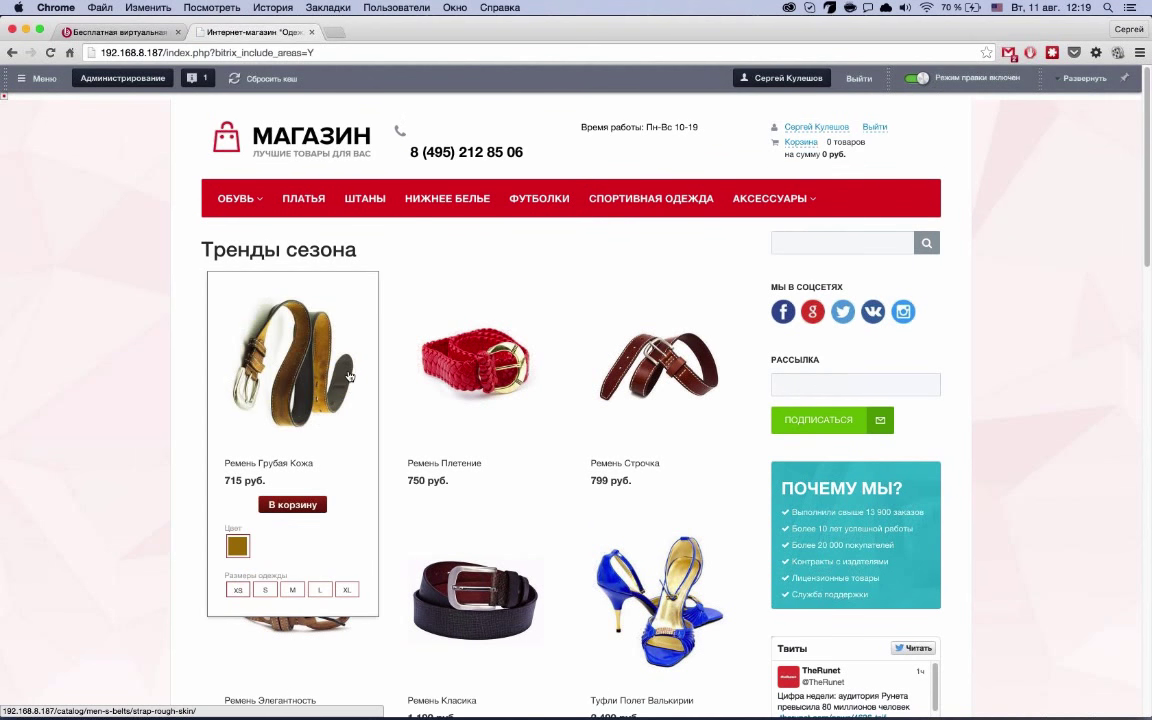
pyautogui.moveTo(349, 376)
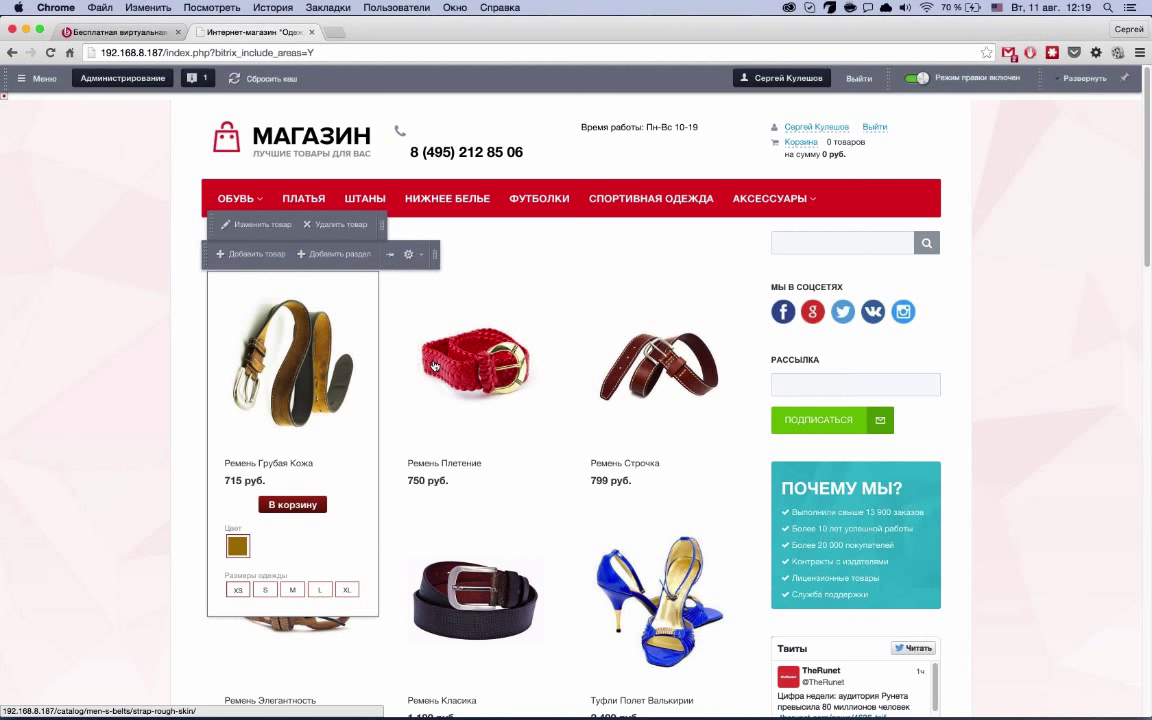
pyautogui.moveTo(696, 372)
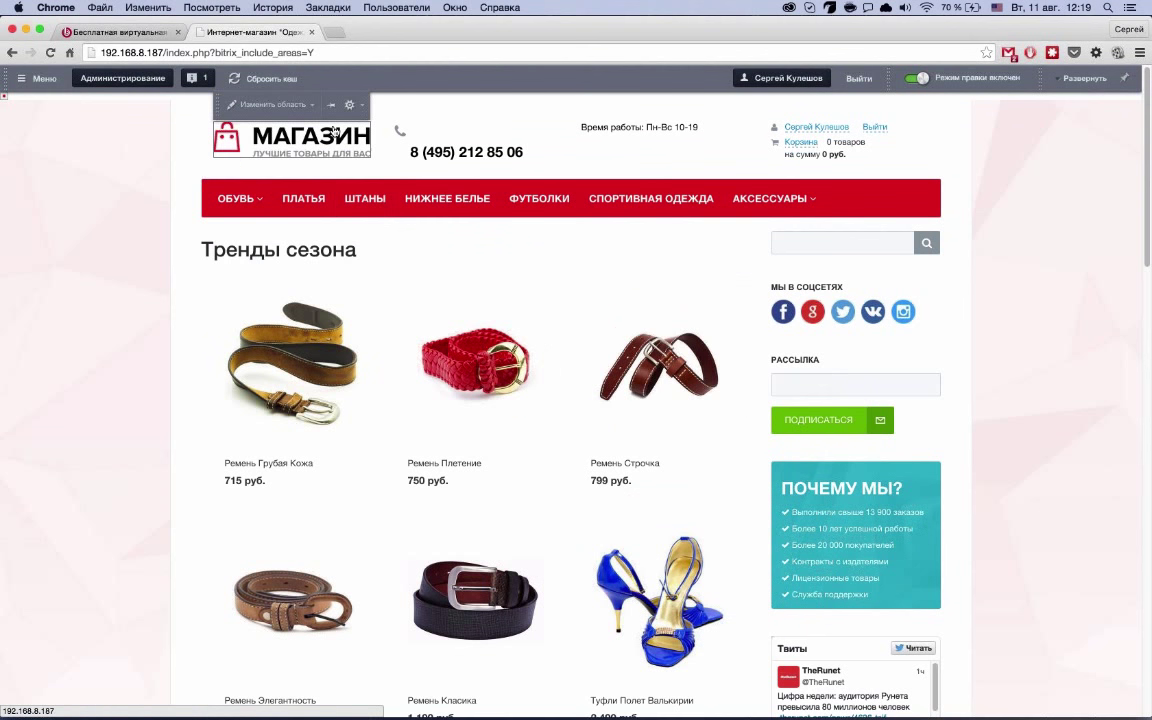
pyautogui.click(272, 105)
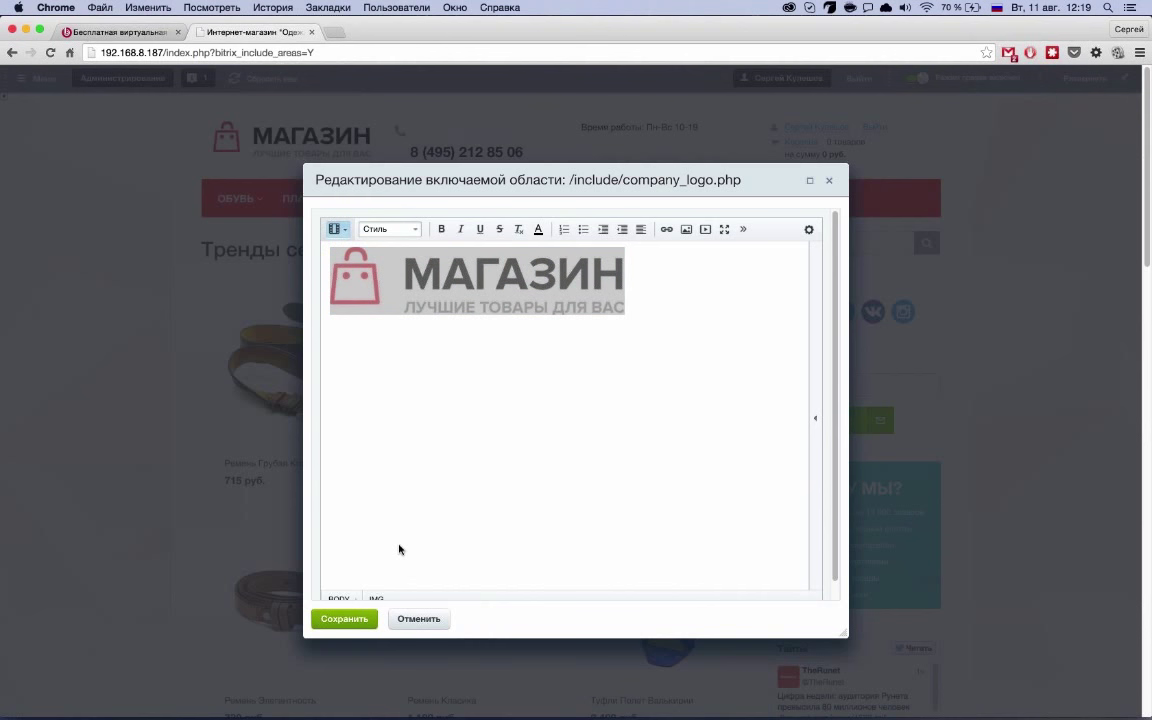
pyautogui.click(323, 257)
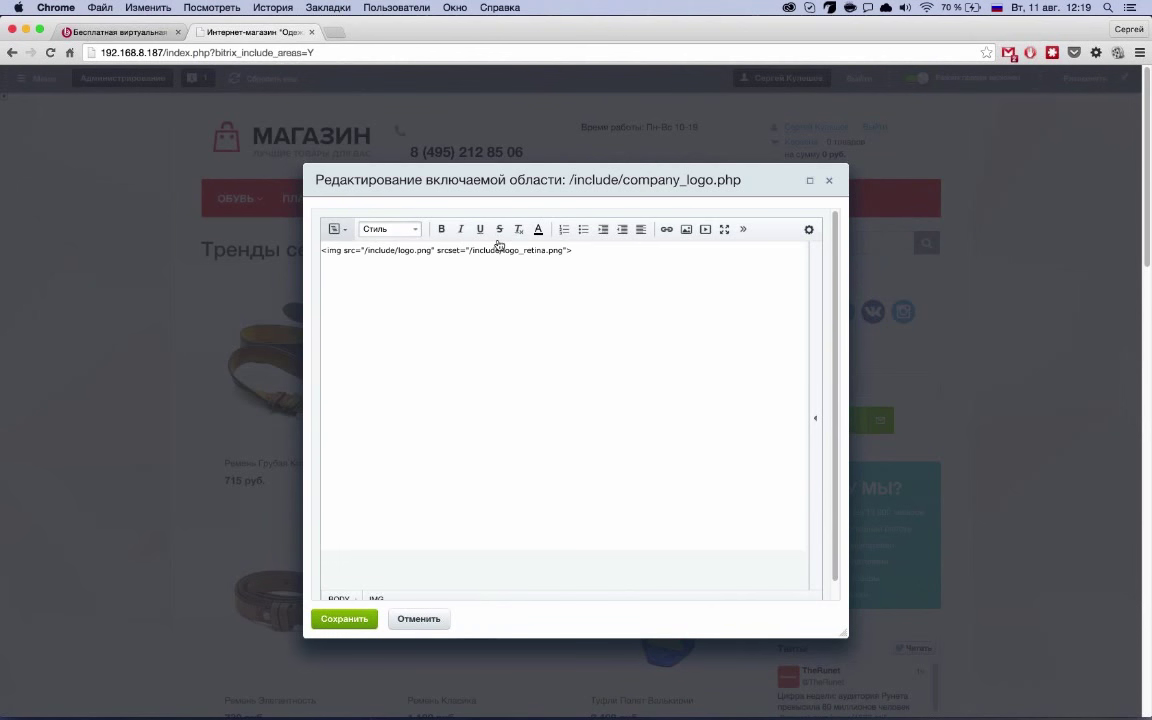
pyautogui.click(619, 265)
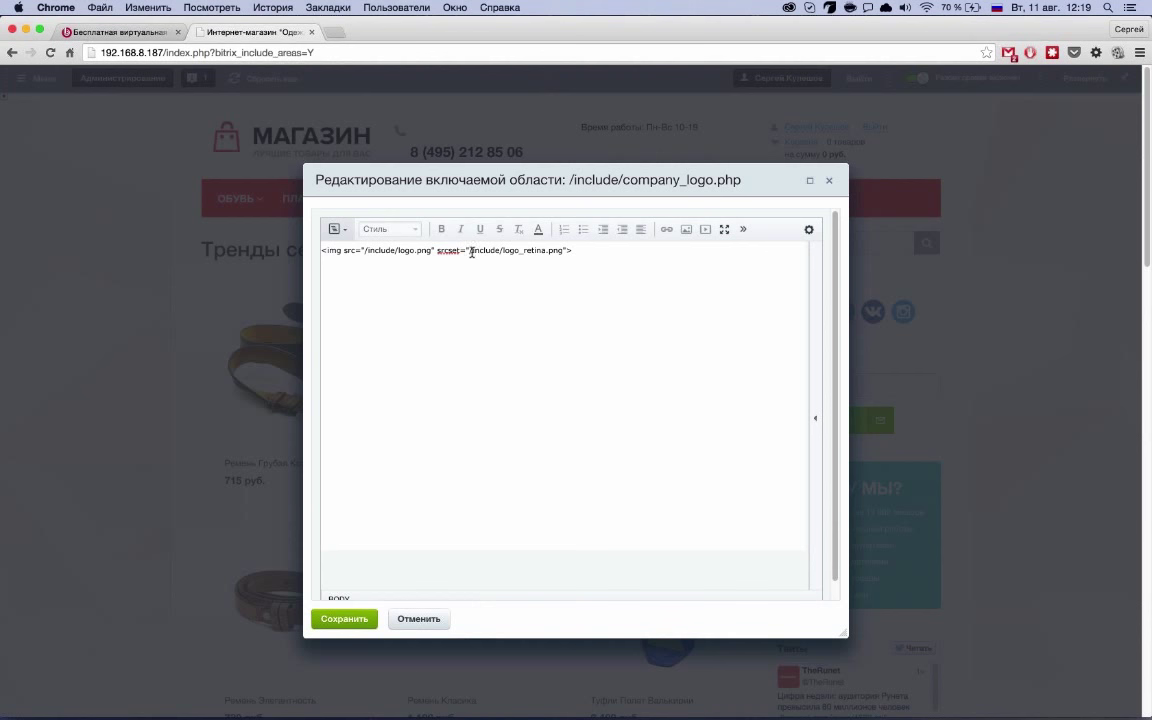
pyautogui.moveTo(506, 250); pyautogui.dragTo(563, 250)
pyautogui.click(506, 250)
pyautogui.moveTo(397, 250); pyautogui.dragTo(432, 250)
pyautogui.click(416, 250)
pyautogui.click(333, 229)
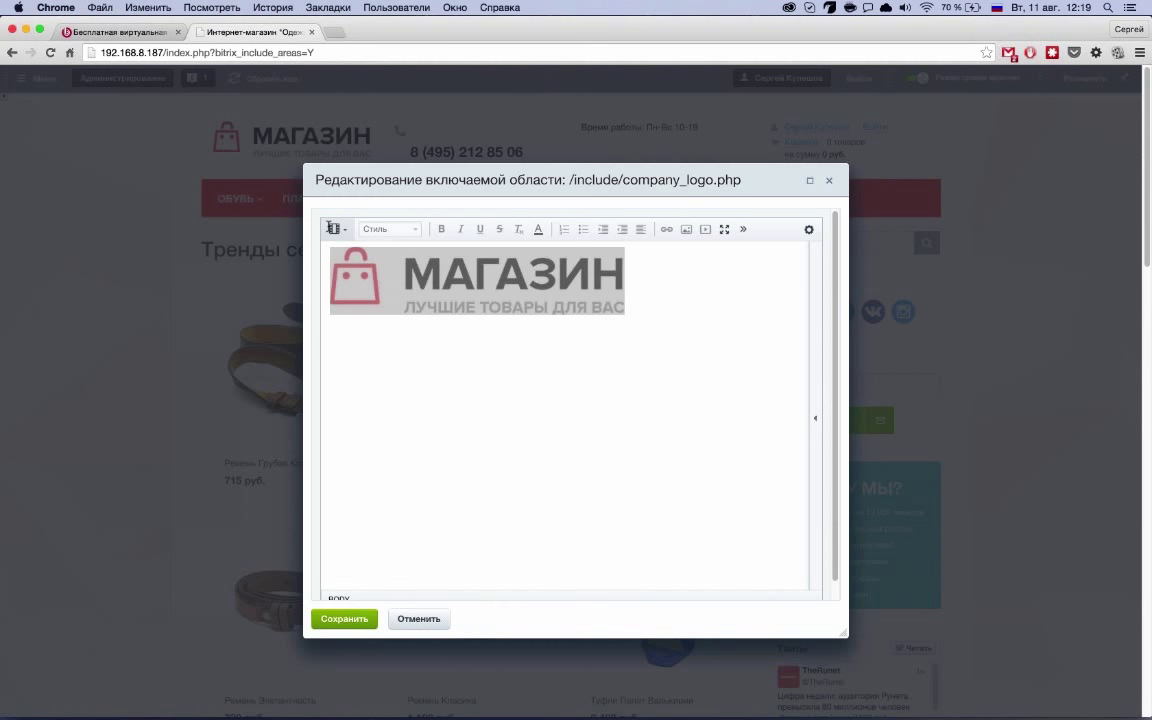
pyautogui.click(828, 180)
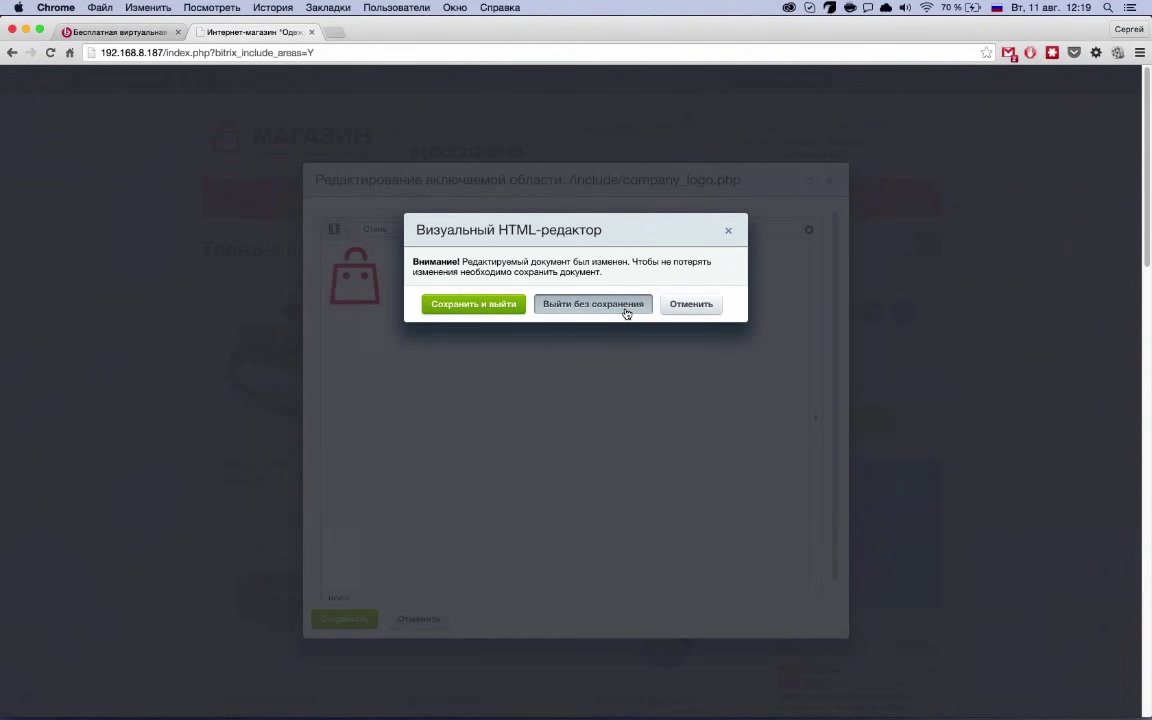
pyautogui.click(626, 313)
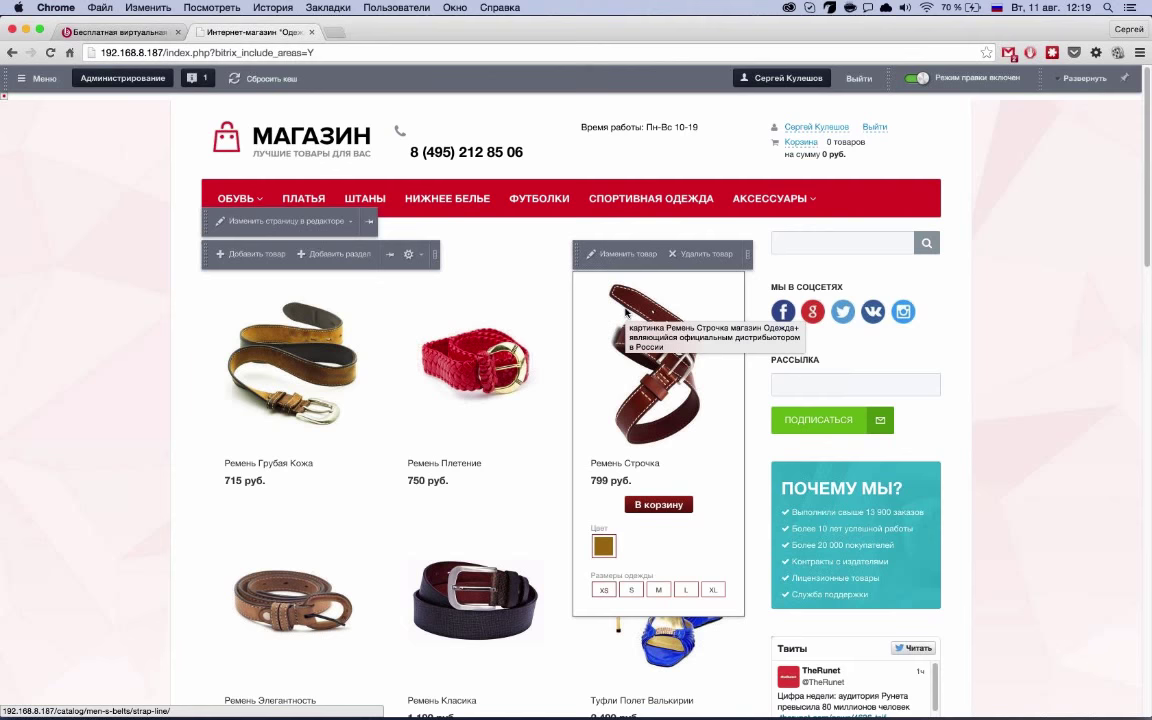
pyautogui.scroll(-1, 105, 319)
pyautogui.scroll(-5, 105, 319)
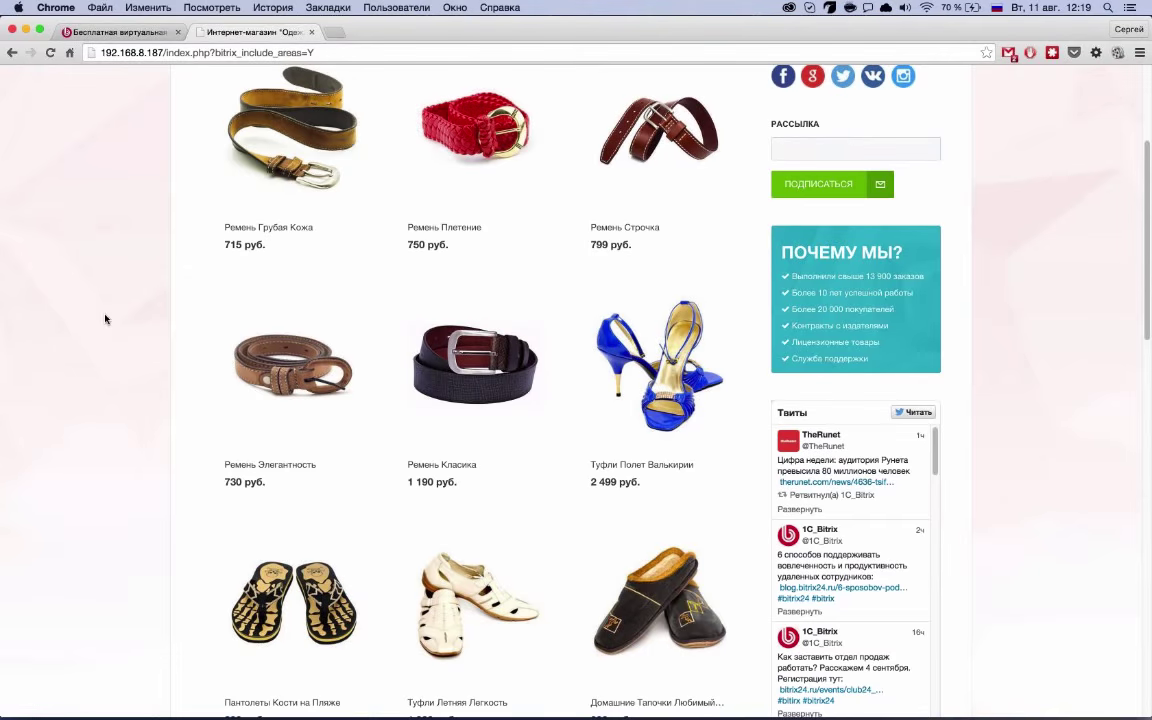
pyautogui.scroll(4, 105, 319)
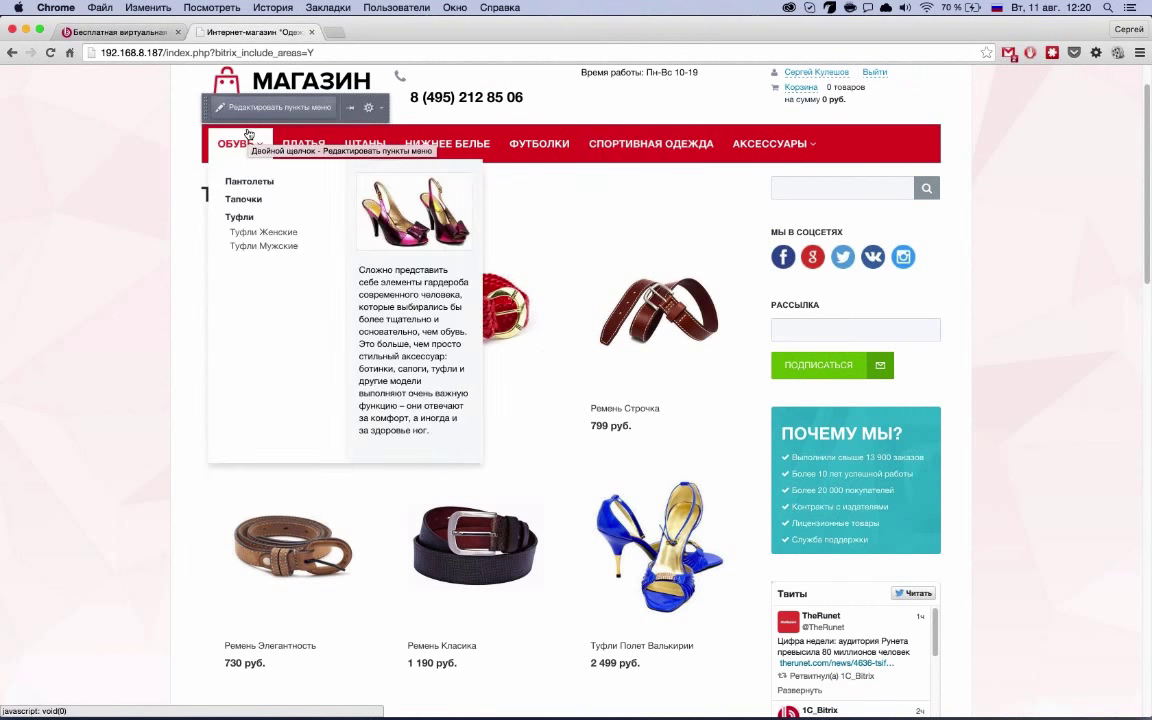
pyautogui.doubleClick(249, 135)
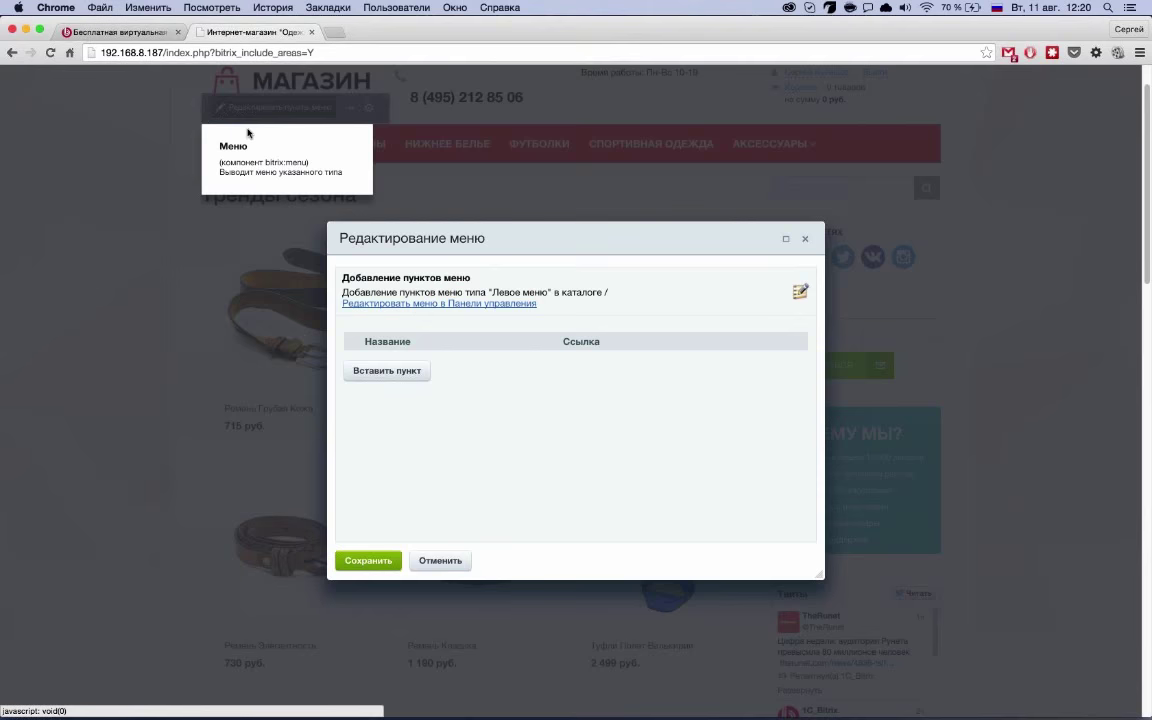
pyautogui.click(440, 561)
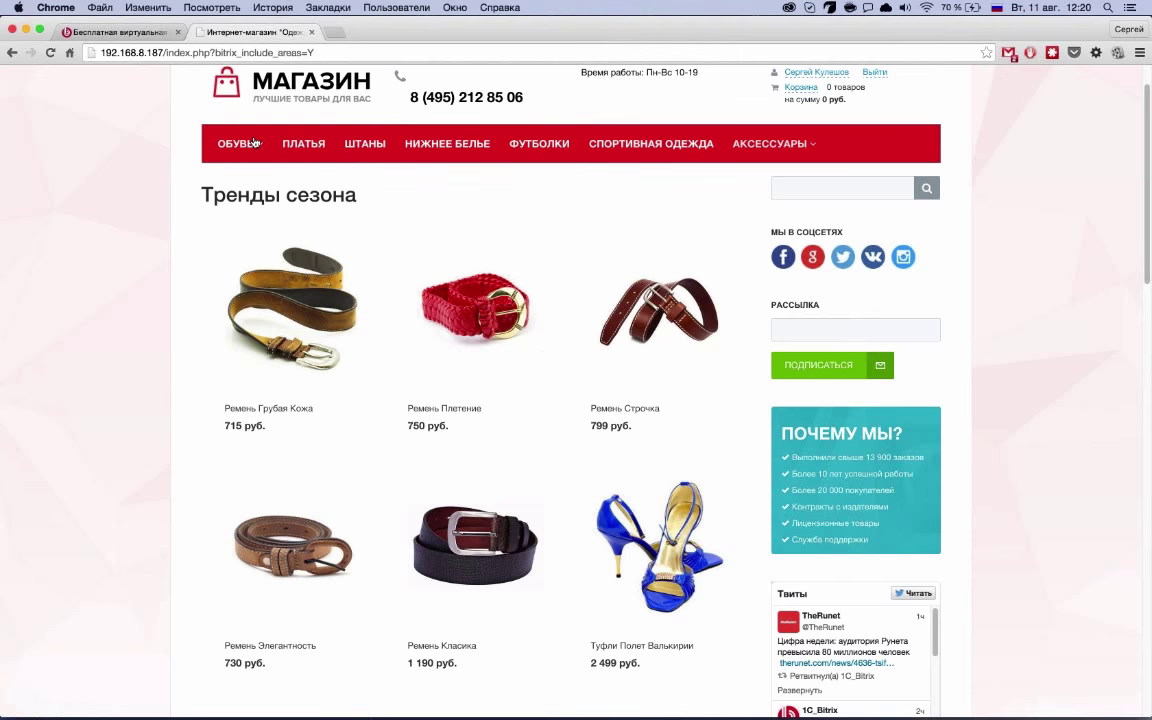
pyautogui.moveTo(638, 226)
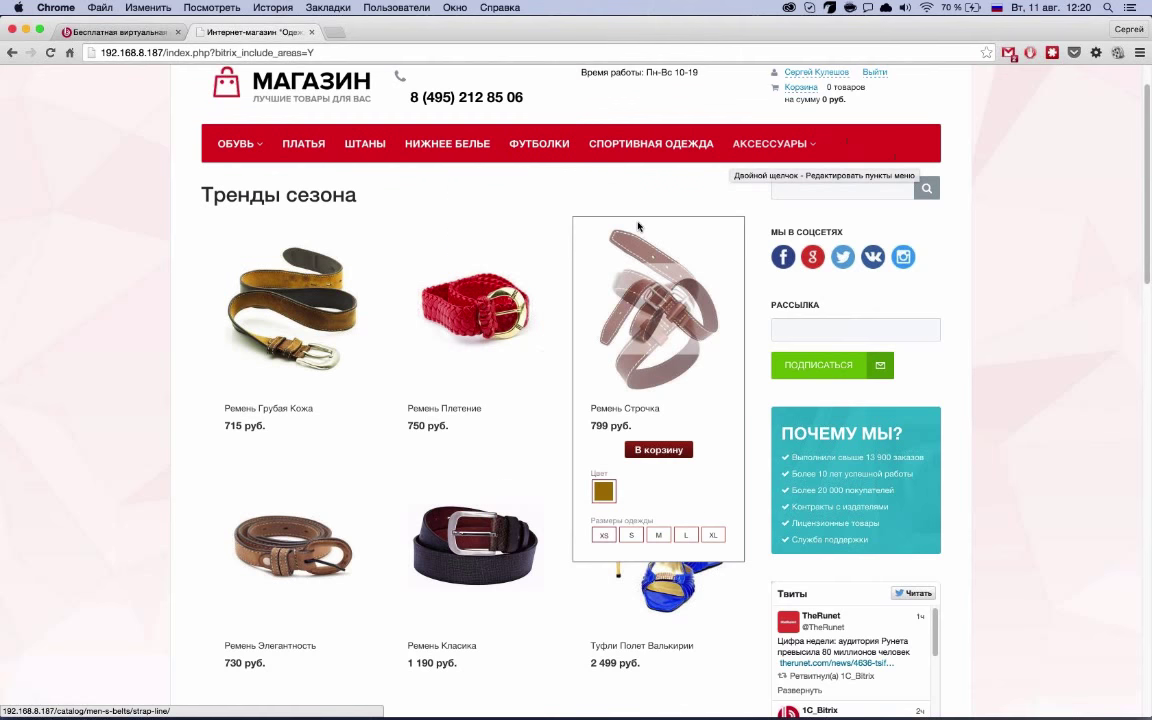
pyautogui.scroll(-3, 638, 226)
pyautogui.scroll(-15, 638, 226)
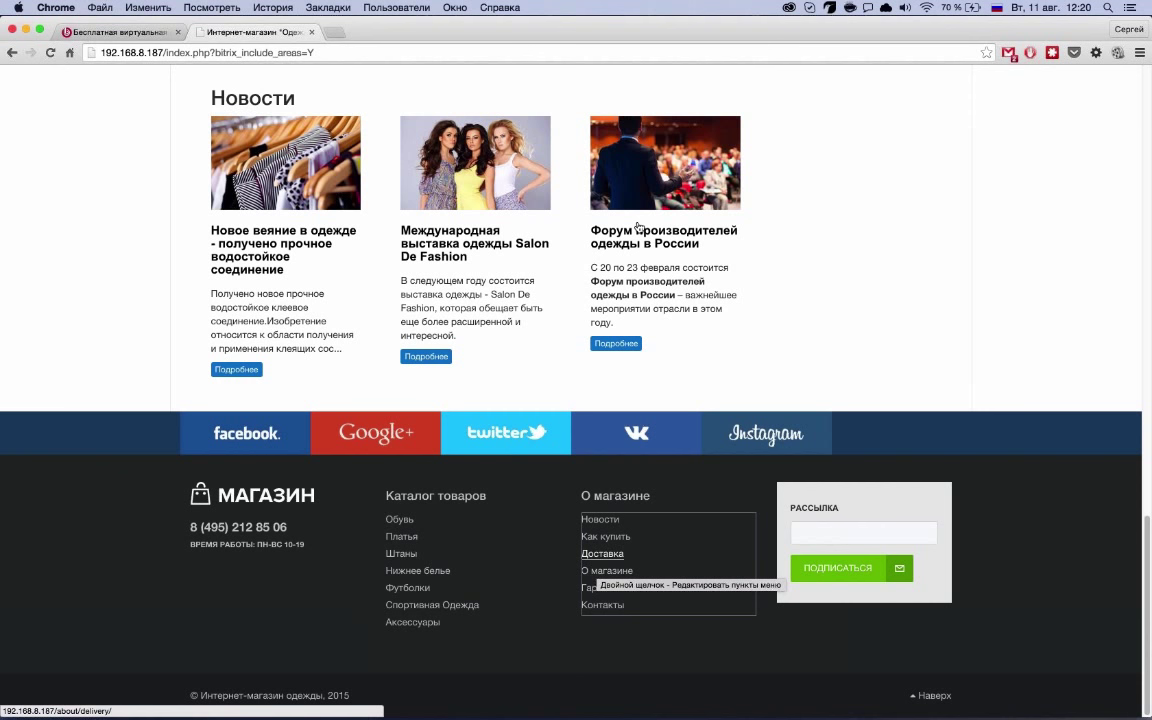
pyautogui.doubleClick(603, 553)
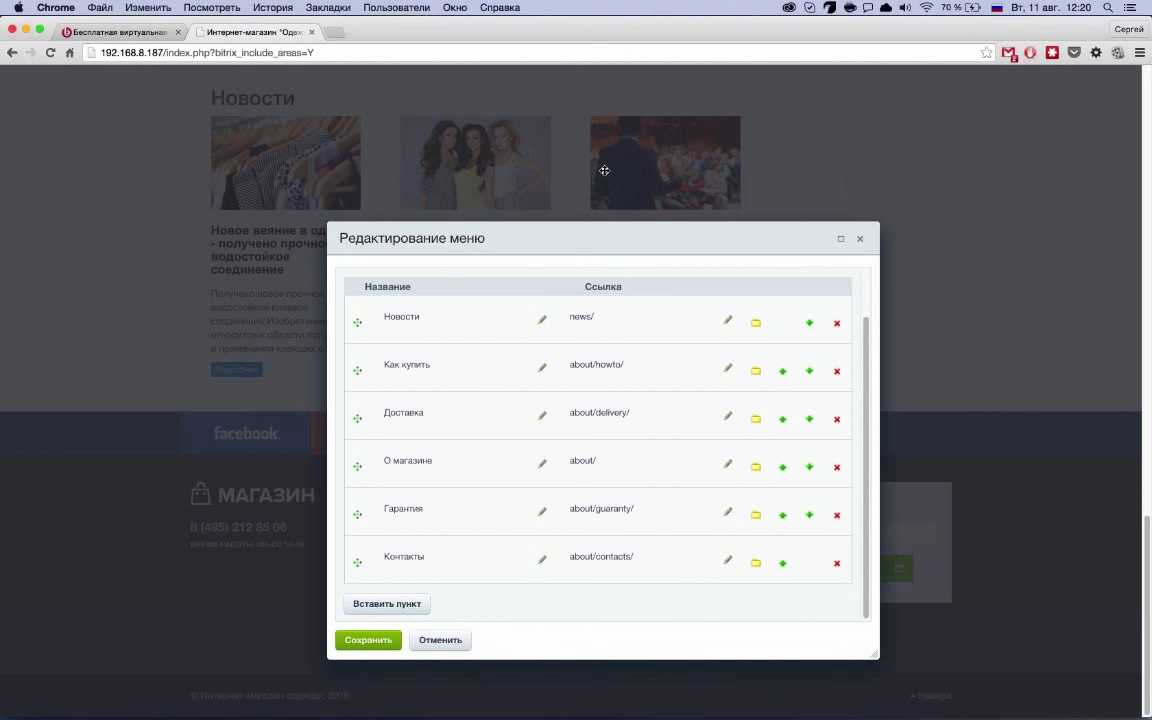
pyautogui.click(393, 510)
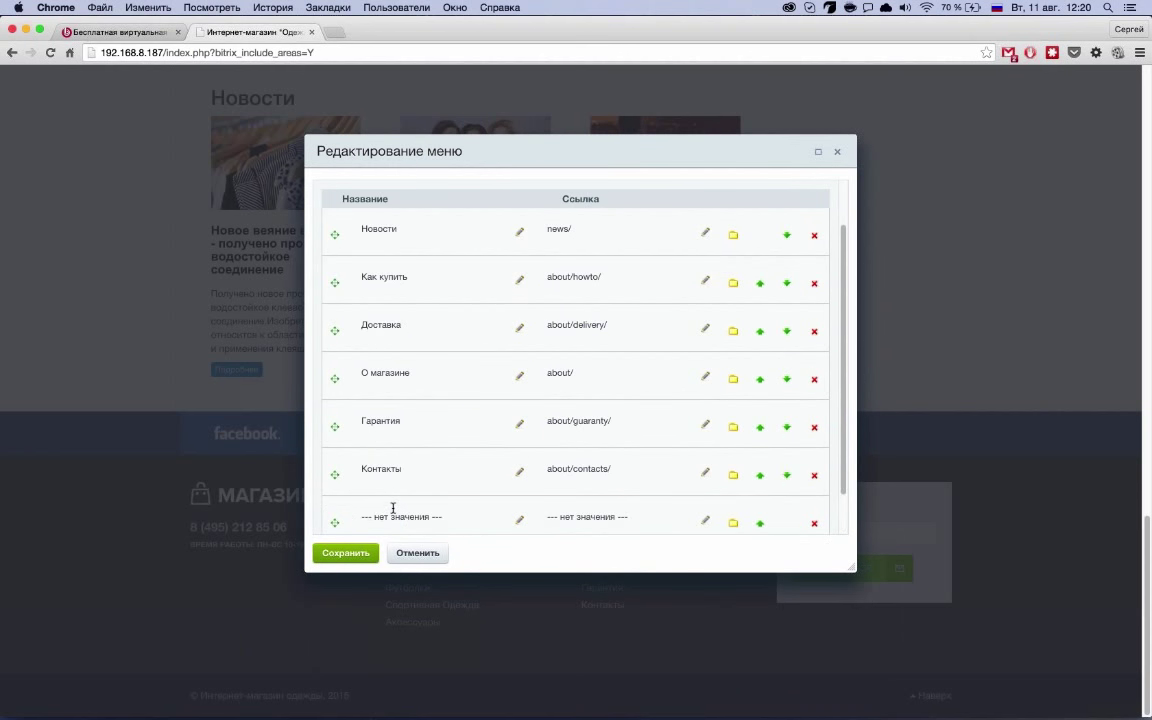
pyautogui.click(813, 524)
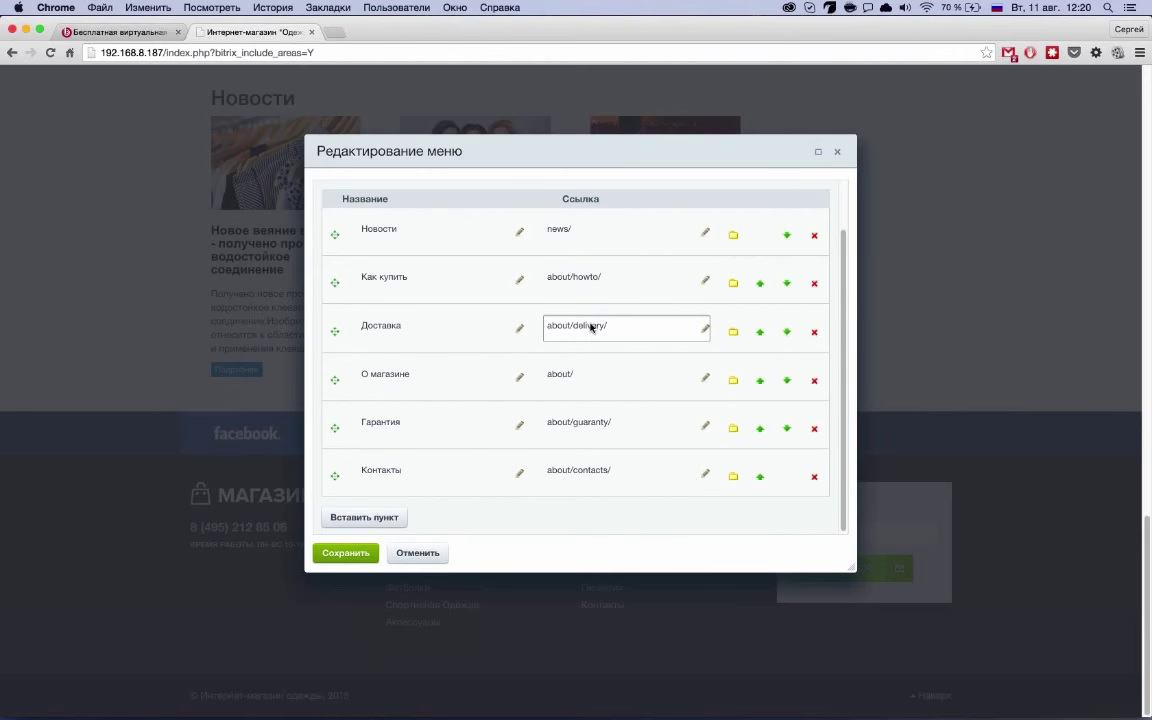
pyautogui.click(451, 559)
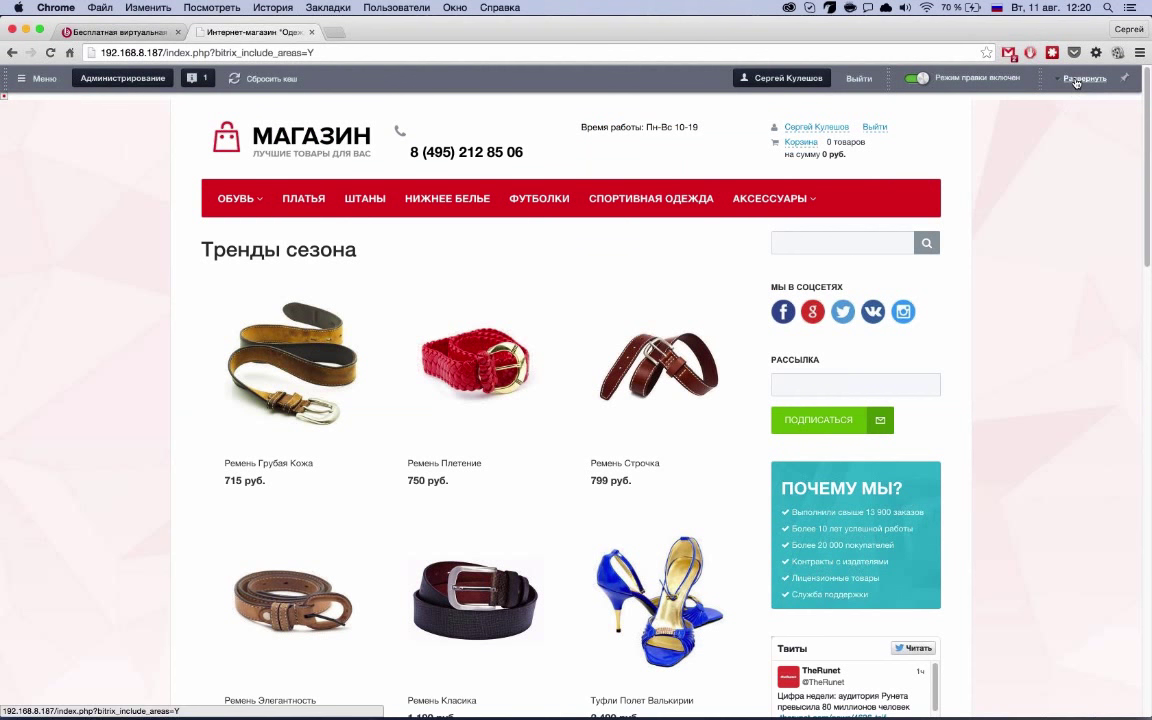
# Start a new section titled 'Форум' with its menu item placed before Новости.
pyautogui.click(1076, 79)
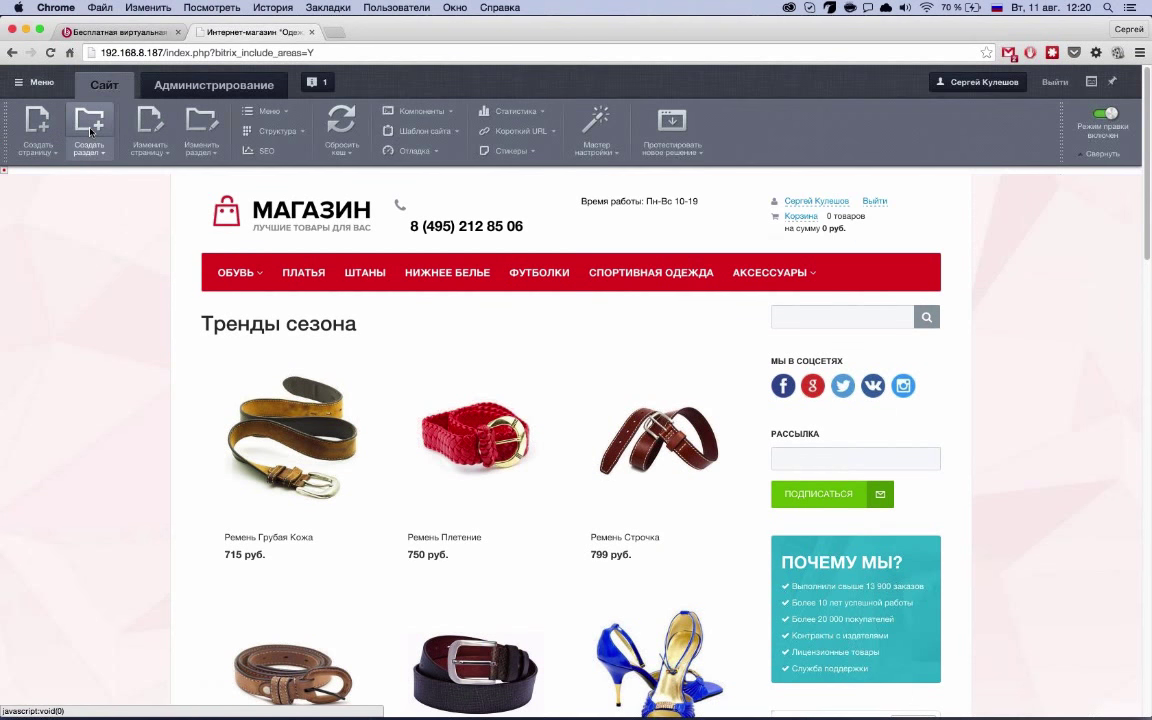
pyautogui.click(82, 116)
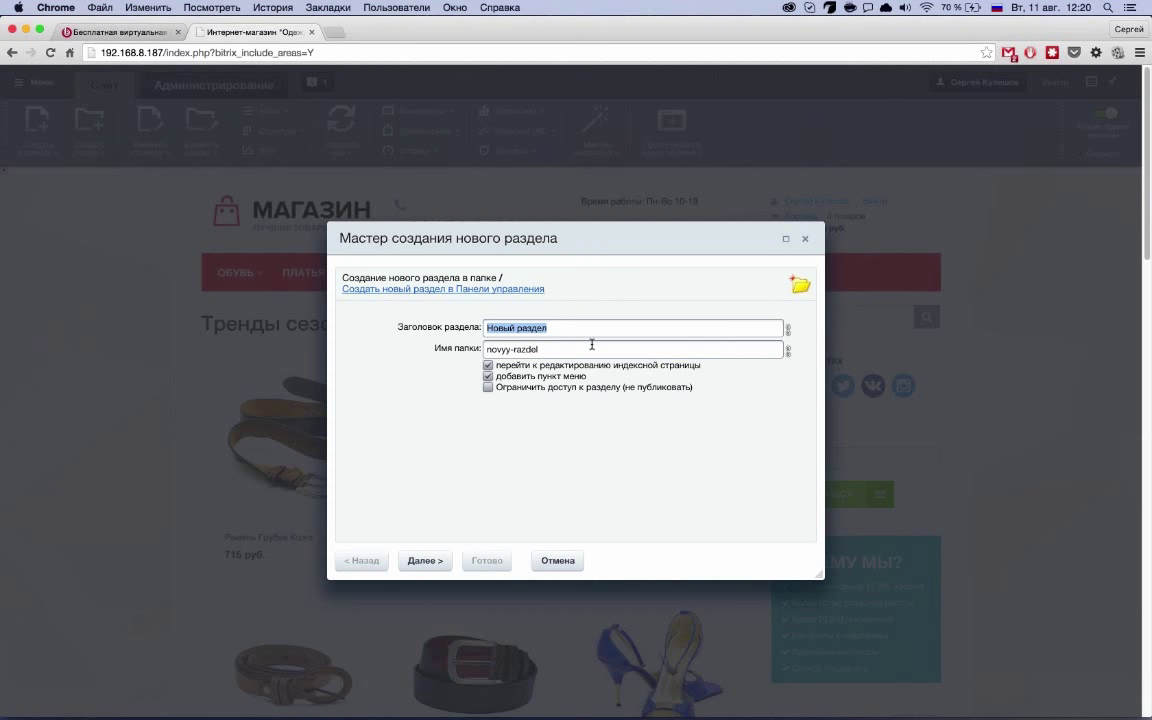
pyautogui.write('Форум')
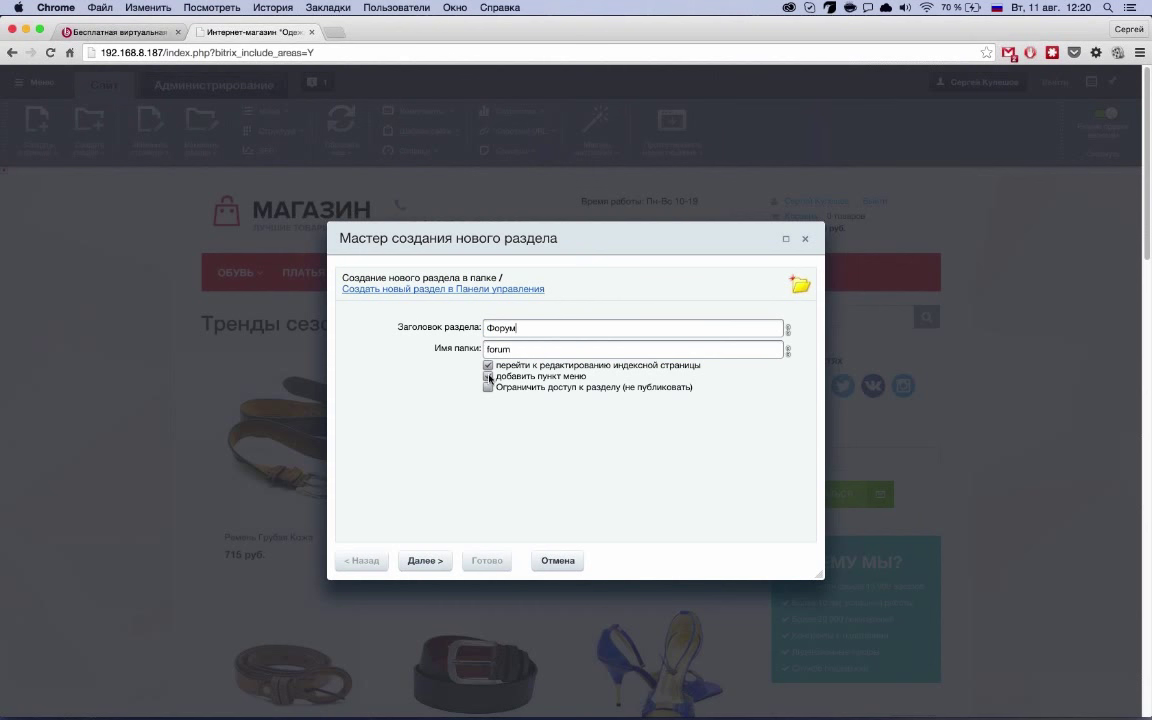
pyautogui.click(440, 561)
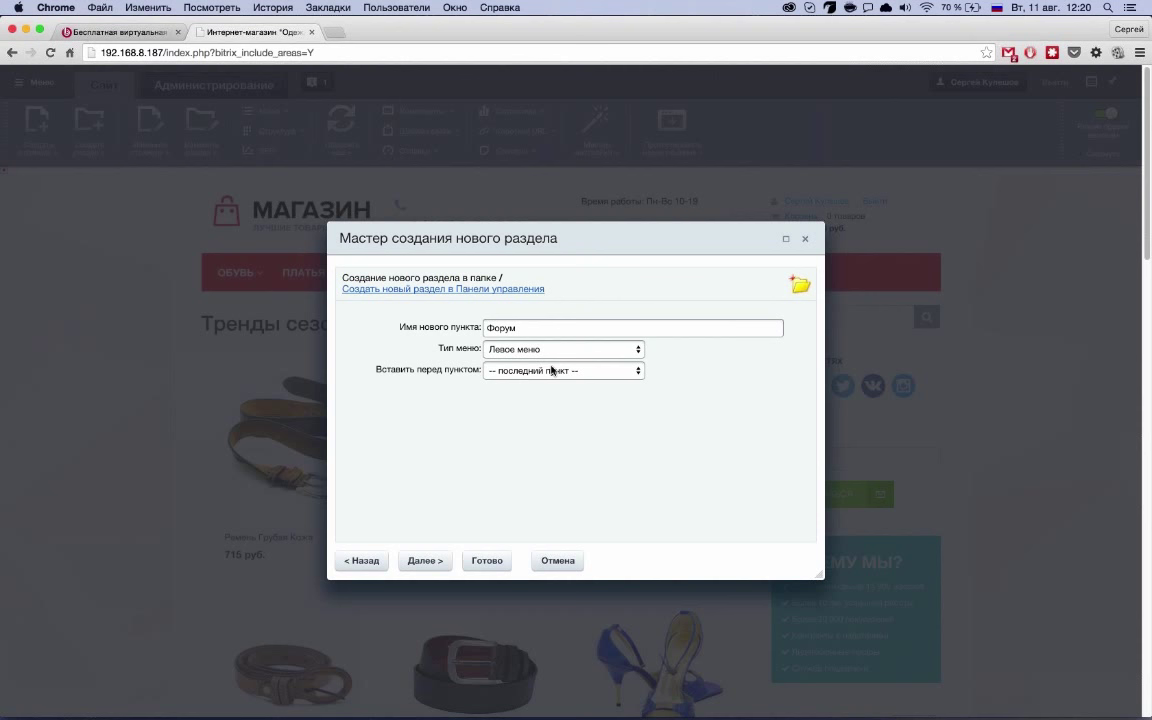
pyautogui.click(553, 349)
pyautogui.click(553, 361)
pyautogui.click(552, 370)
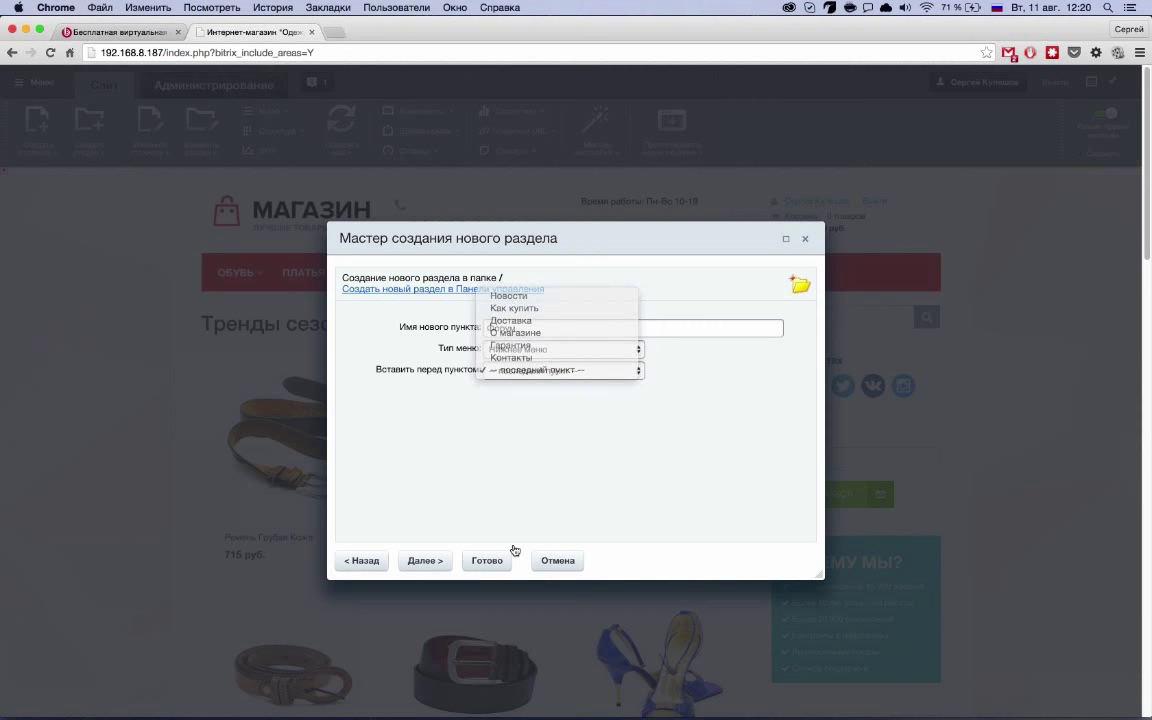
pyautogui.press('Return')
pyautogui.press('Return')
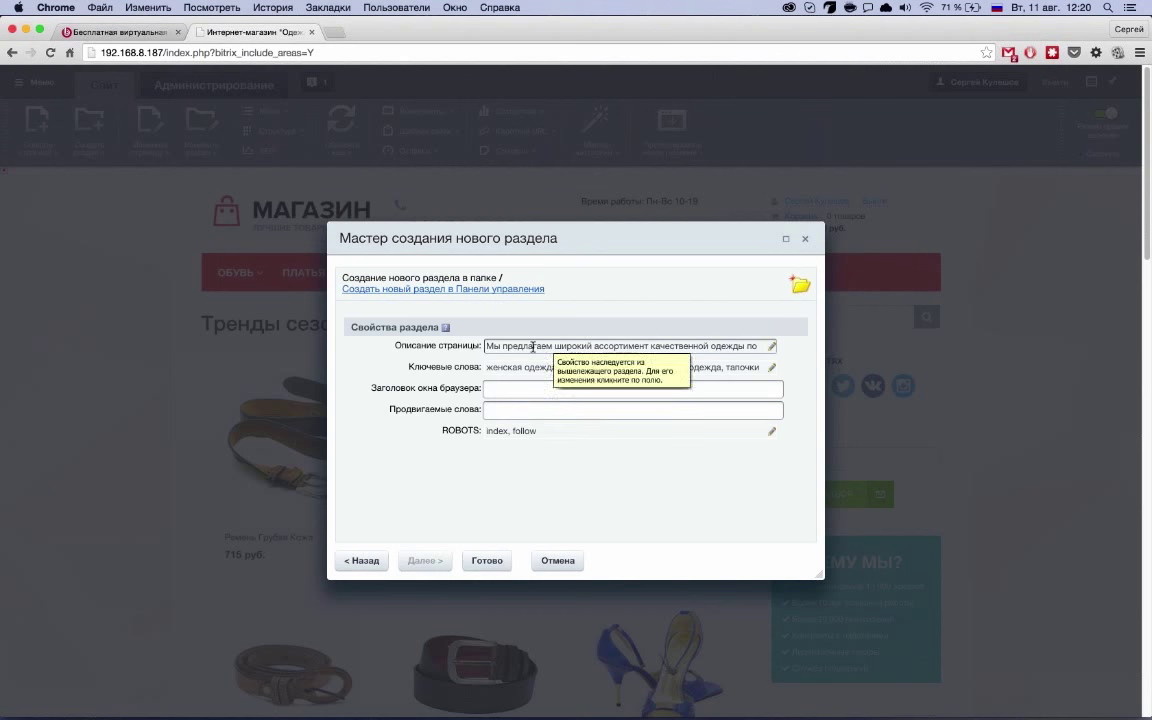
# Set the page title 'Форум' and window title 'Форум магазина', then create the section.
pyautogui.click(533, 346)
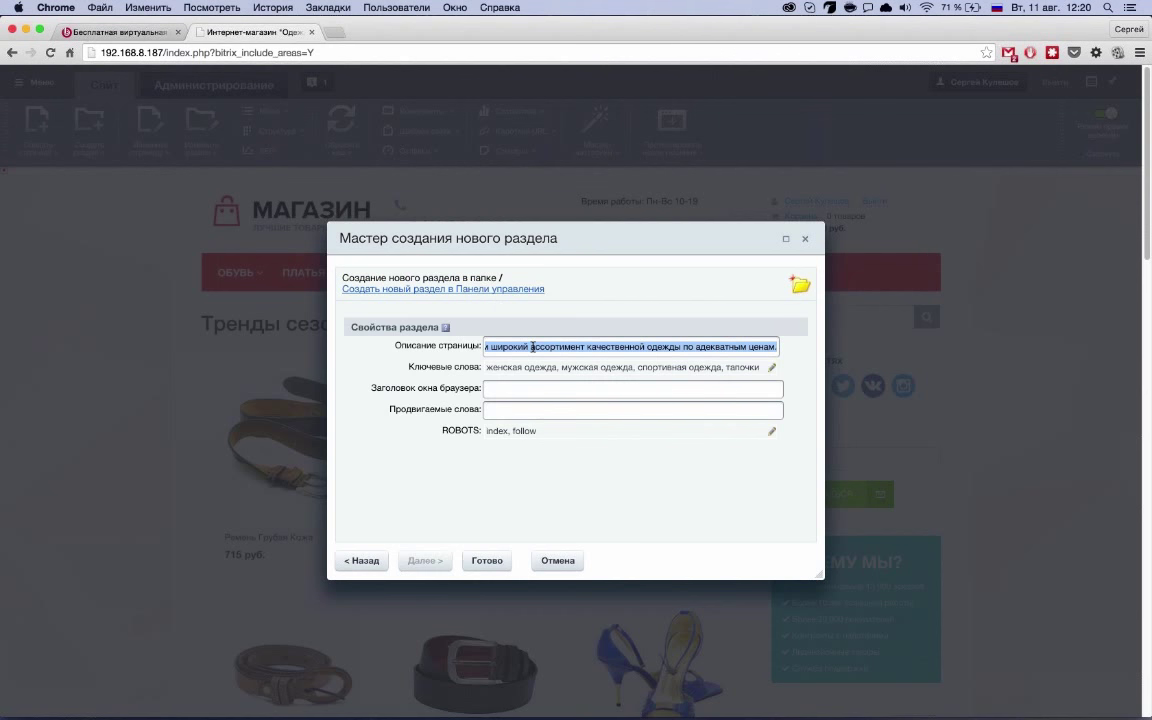
pyautogui.write('Форум')
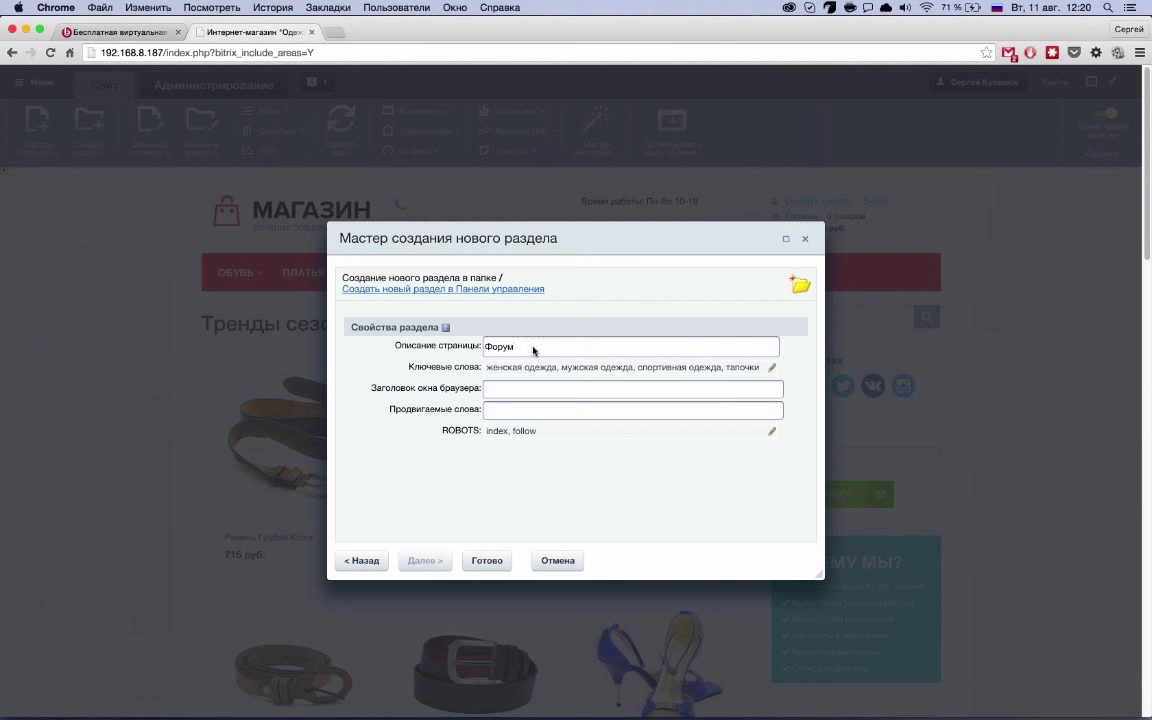
pyautogui.click(509, 394)
pyautogui.write('Форум магазина')
pyautogui.click(502, 558)
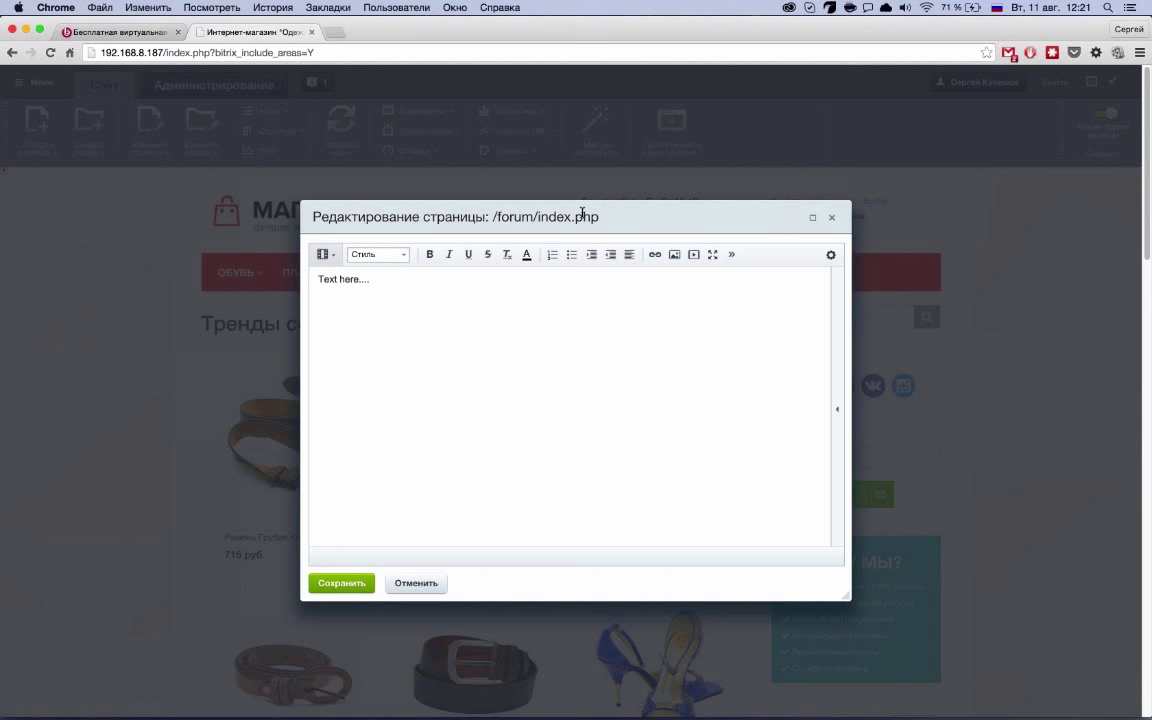
# Replace the placeholder text with the Форум complex component and save the page.
pyautogui.press('super+a')
pyautogui.press('BackSpace')
pyautogui.click(837, 408)
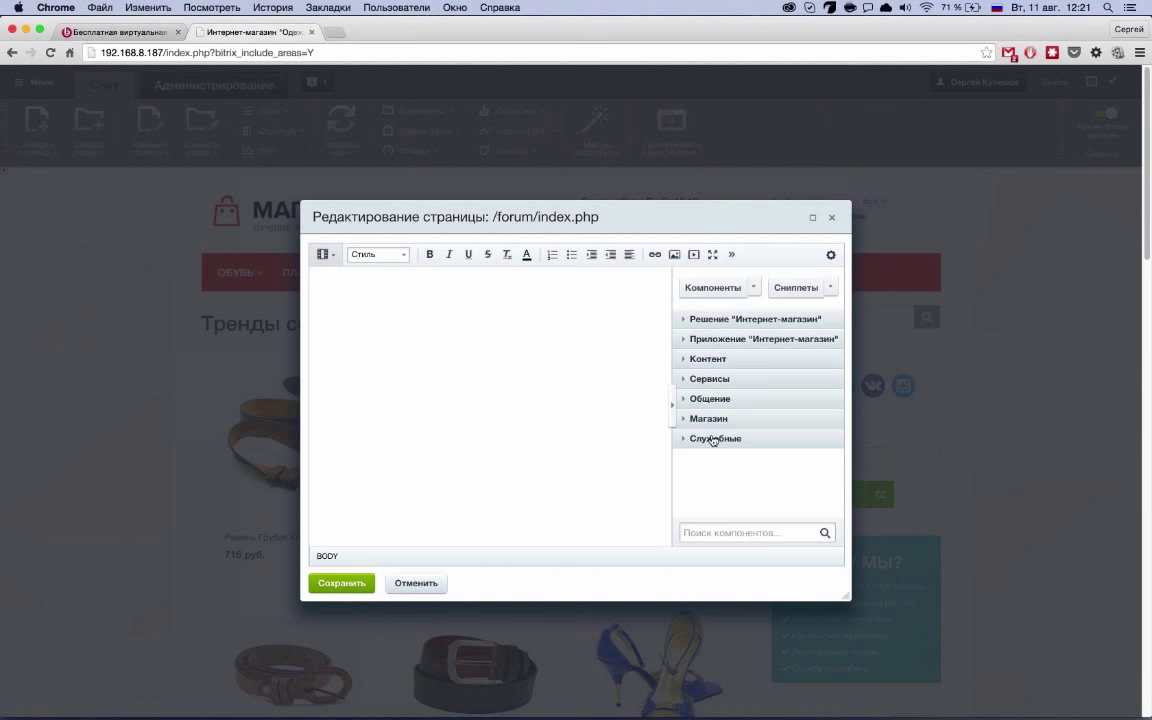
pyautogui.click(700, 478)
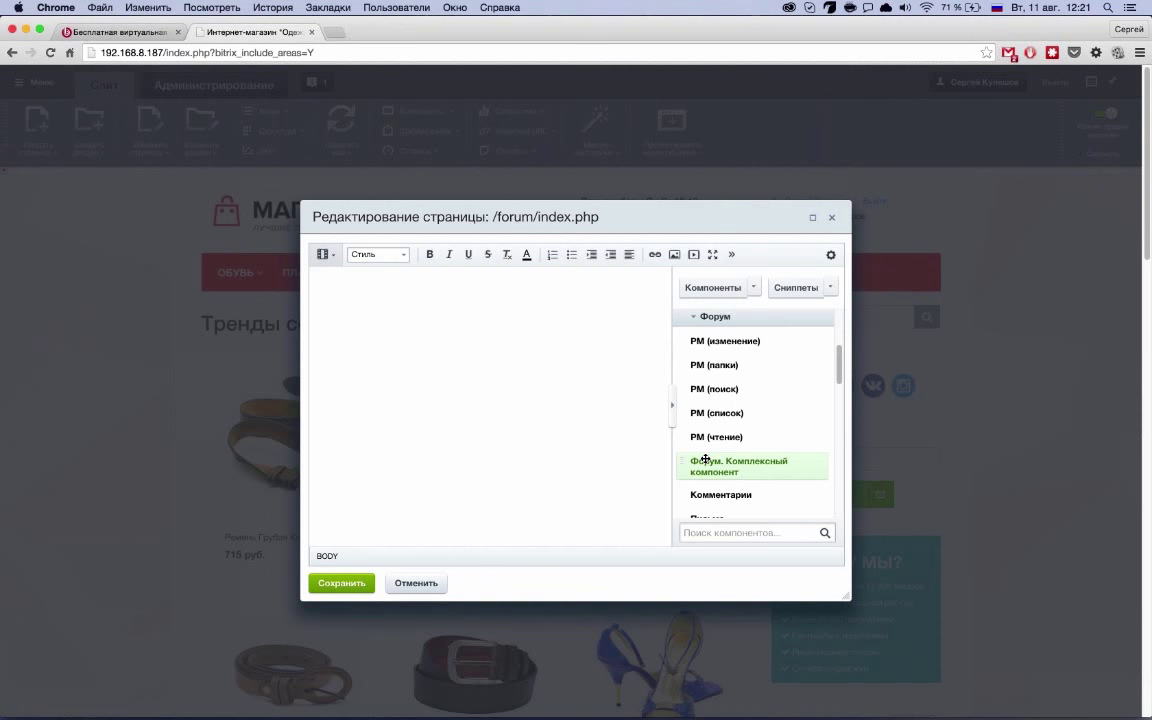
pyautogui.moveTo(705, 459); pyautogui.dragTo(431, 303)
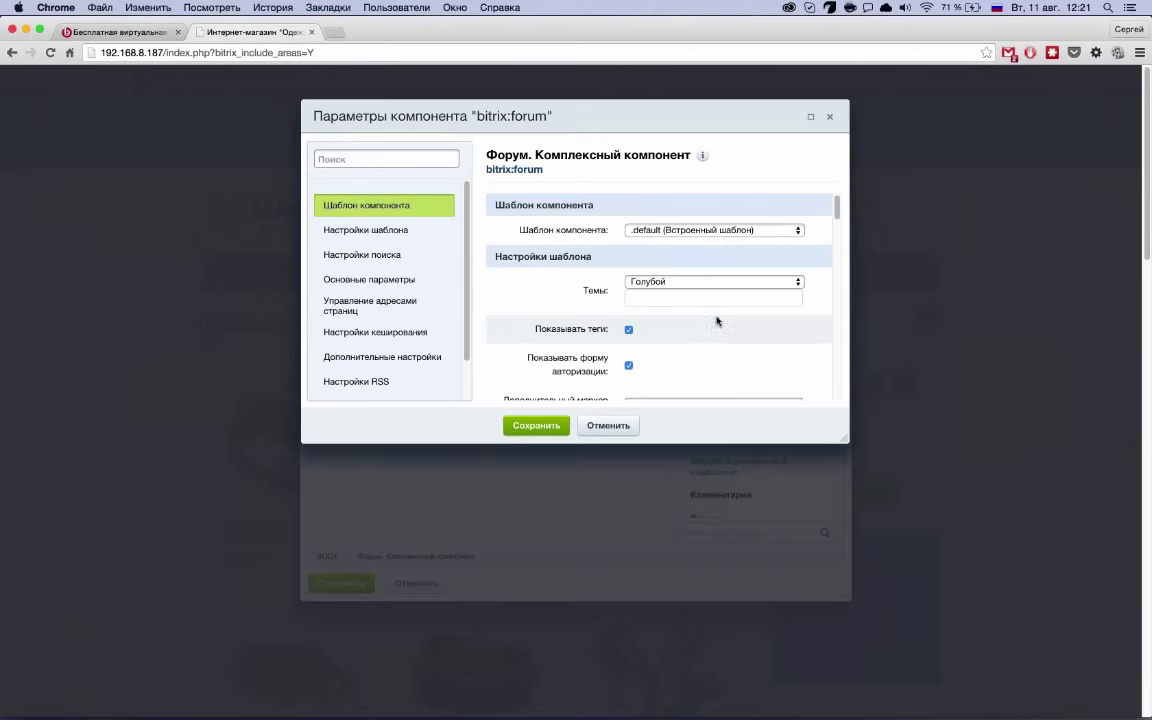
pyautogui.scroll(-2, 605, 300)
pyautogui.scroll(-5, 605, 300)
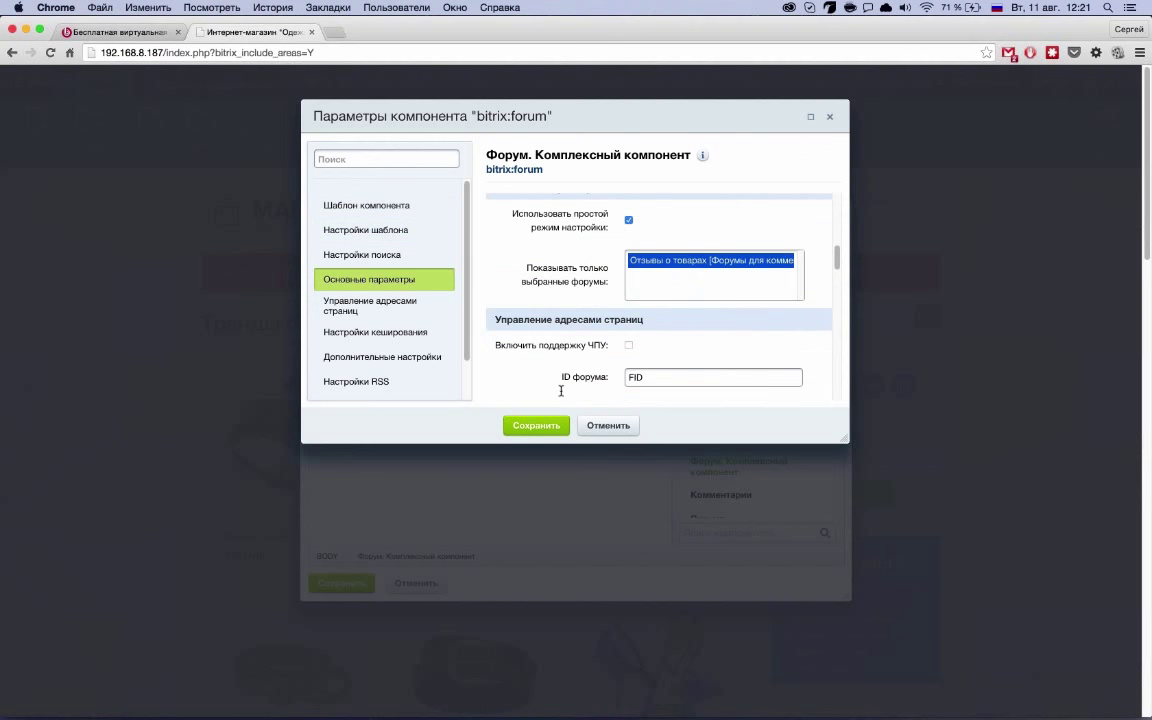
pyautogui.click(536, 425)
pyautogui.click(341, 583)
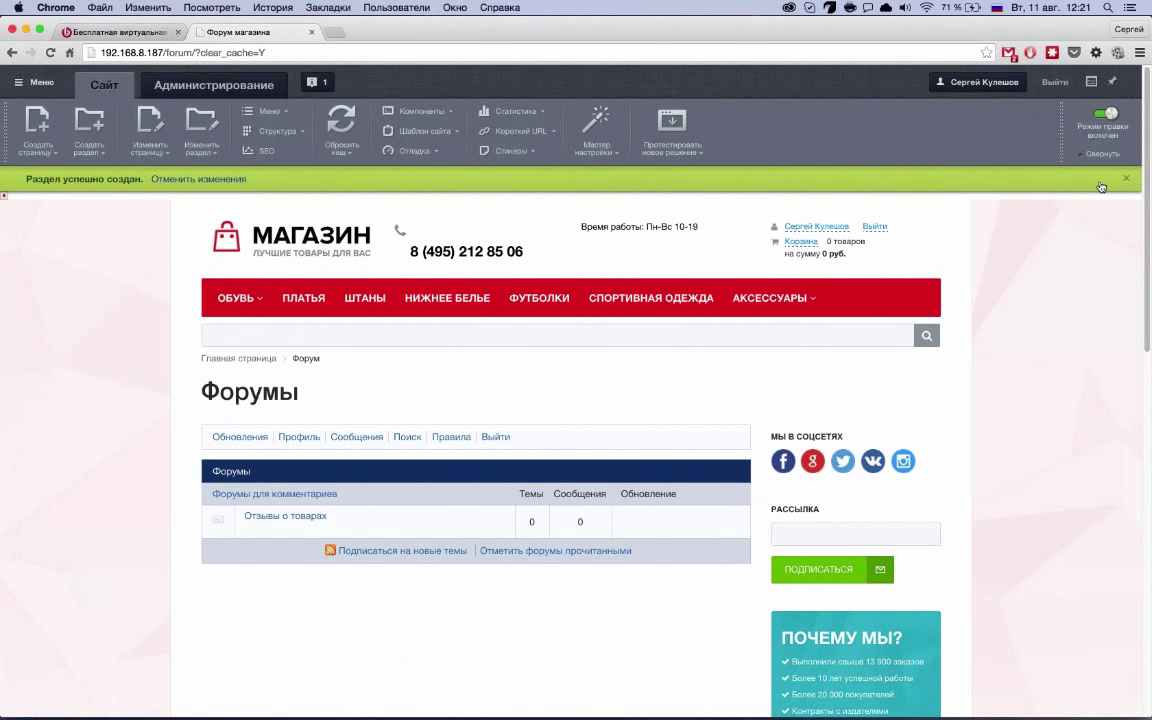
# Open the Отзывы о товарах forum and scroll down to the footer listing Форум.
pyautogui.scroll(-1, 327, 397)
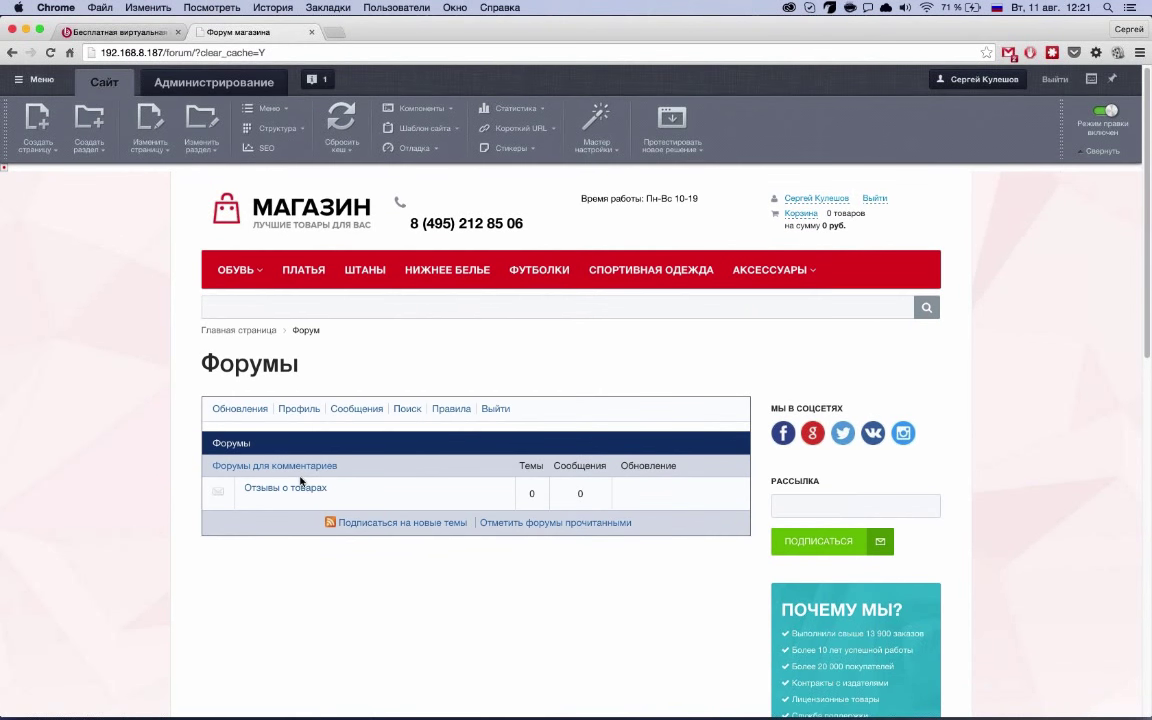
pyautogui.click(301, 484)
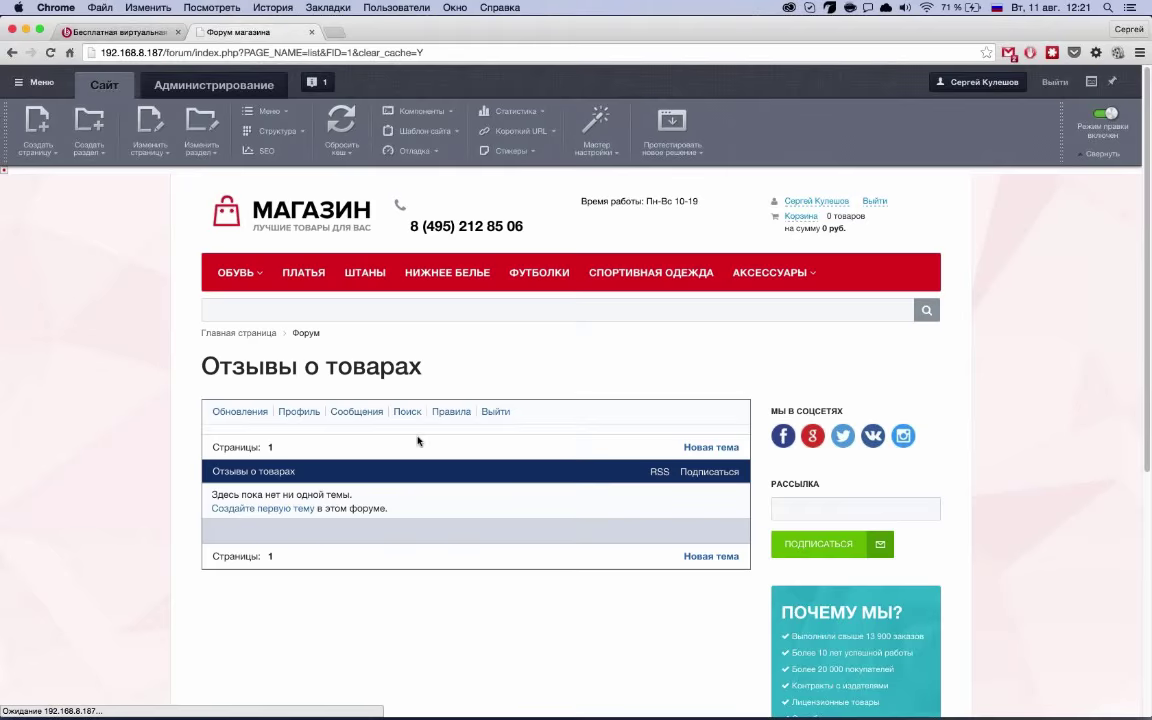
pyautogui.scroll(-15, 410, 420)
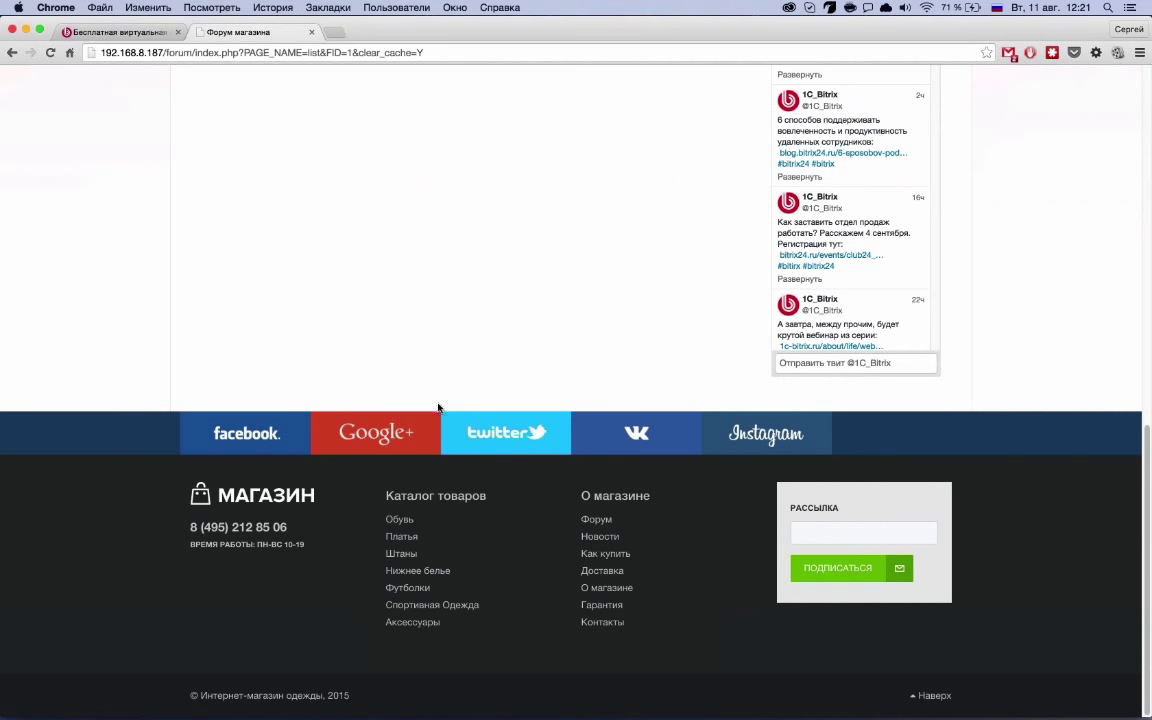
pyautogui.moveTo(610, 527)
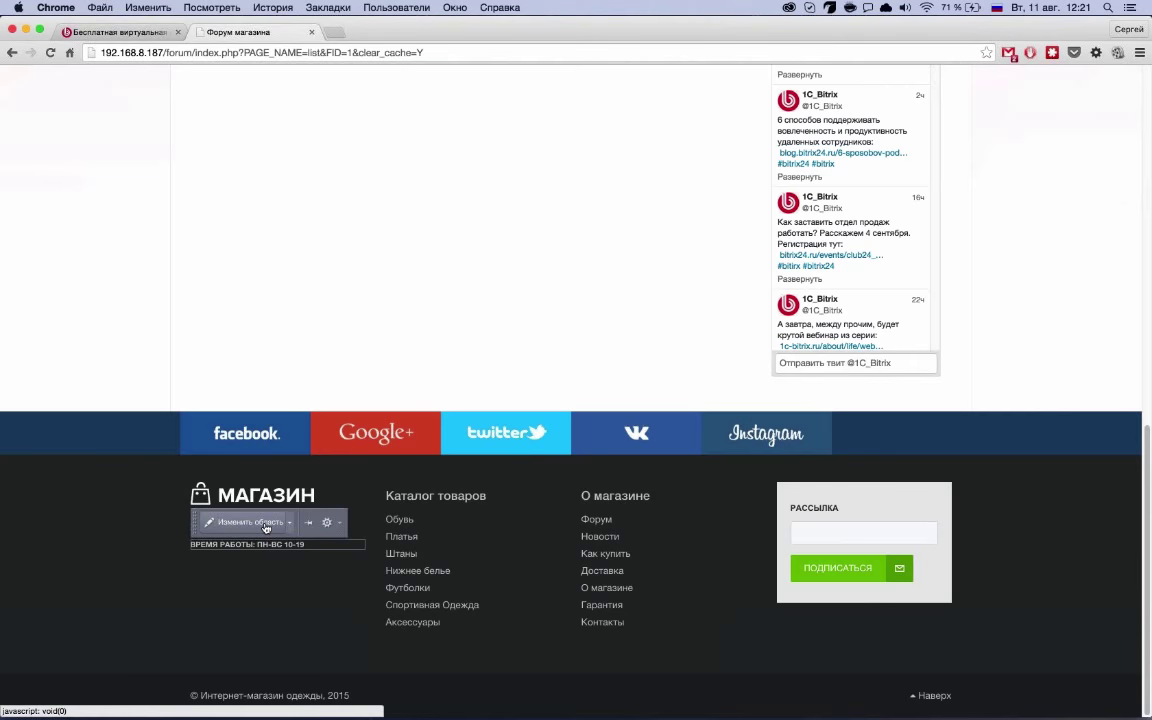
# Open and close the footer working-hours and phone include areas without changes.
pyautogui.click(266, 528)
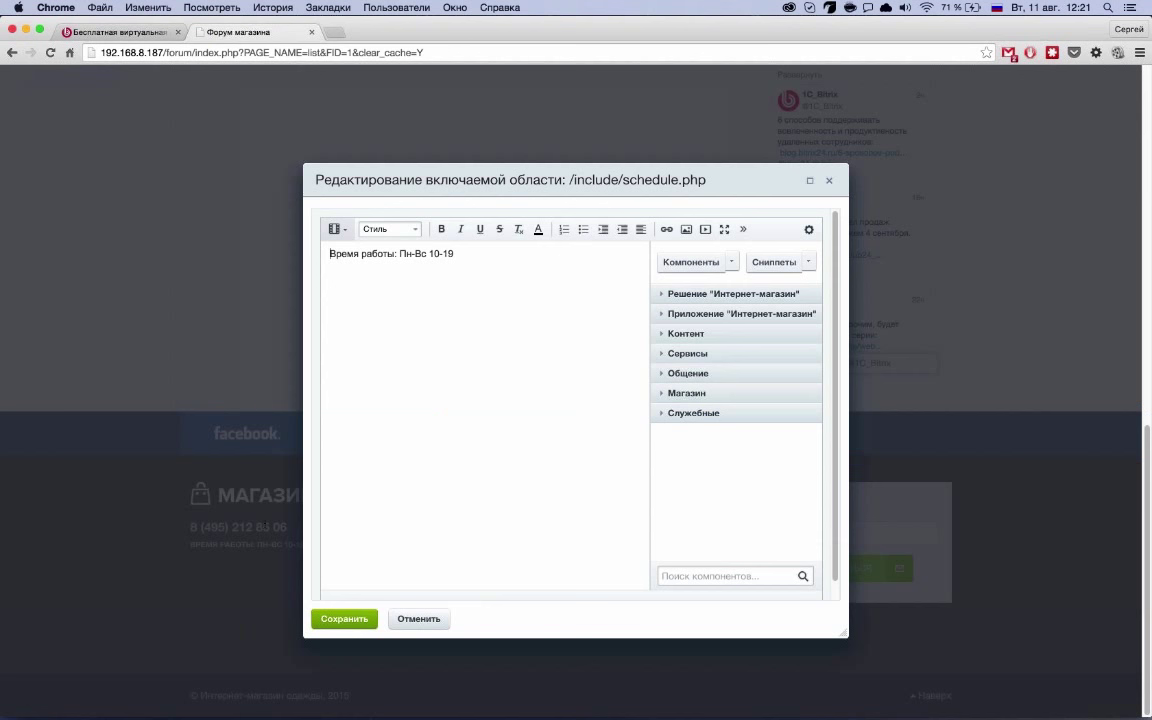
pyautogui.tripleClick(324, 256)
pyautogui.click(418, 619)
pyautogui.click(250, 510)
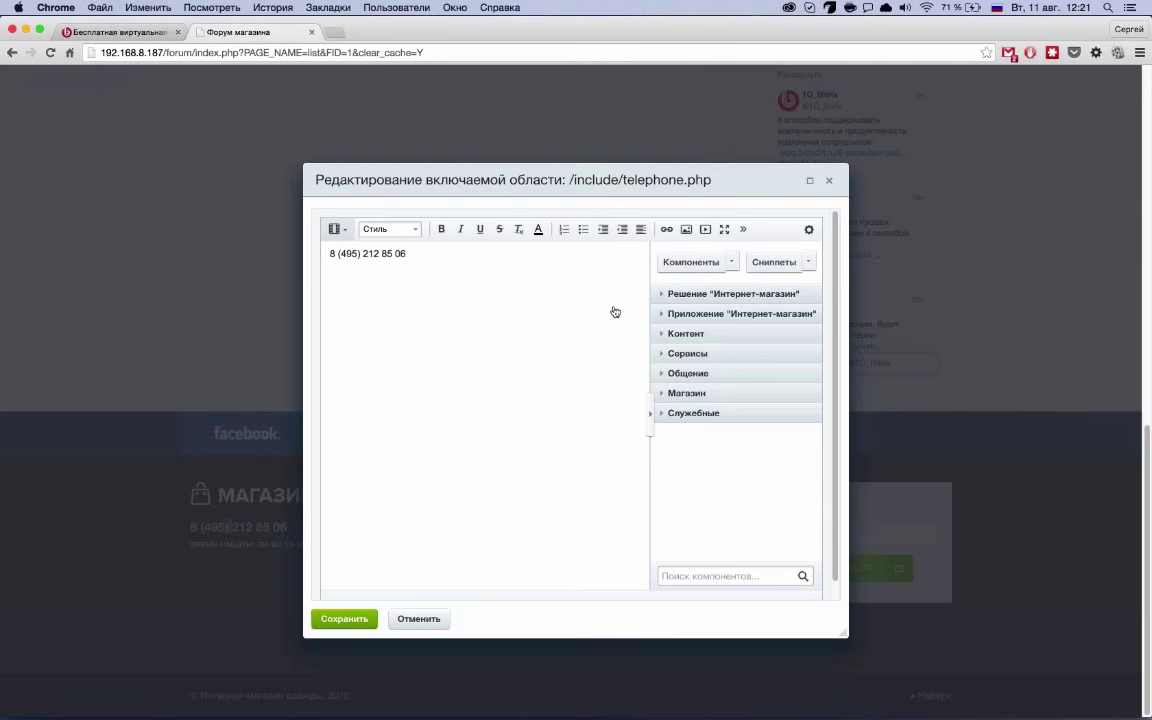
pyautogui.click(828, 182)
# Return to the home page and open the Ремень Грубая Кожа belt's edit form.
pyautogui.moveTo(262, 510)
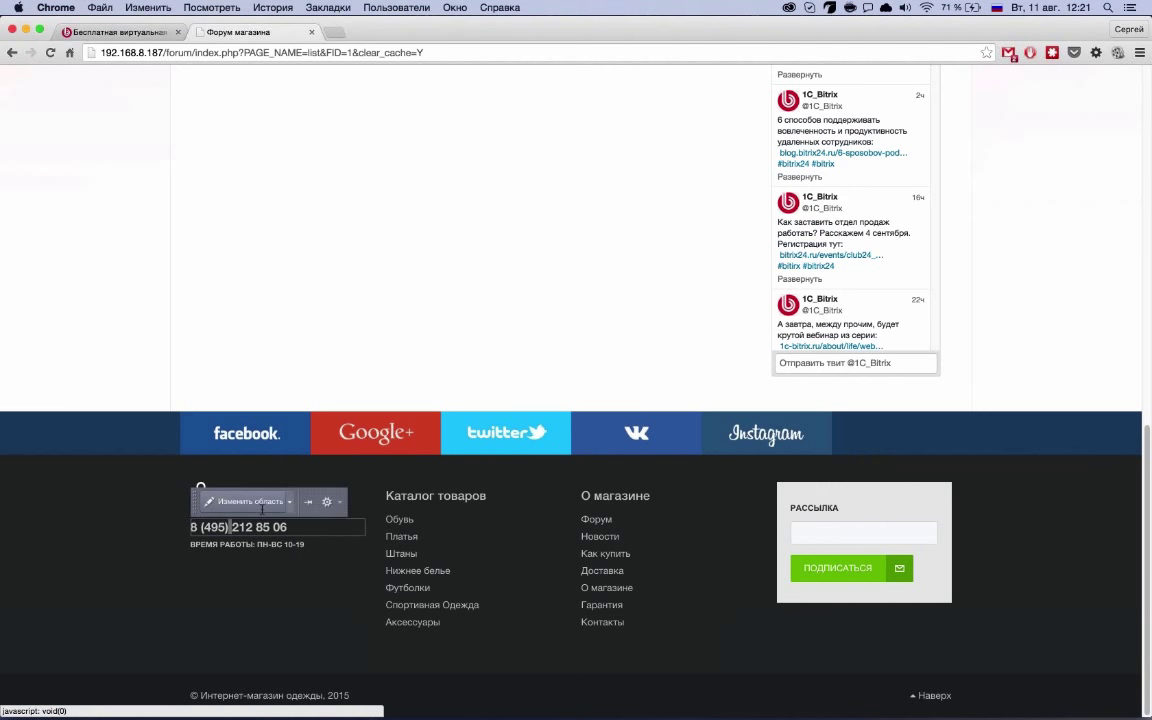
pyautogui.doubleClick(265, 527)
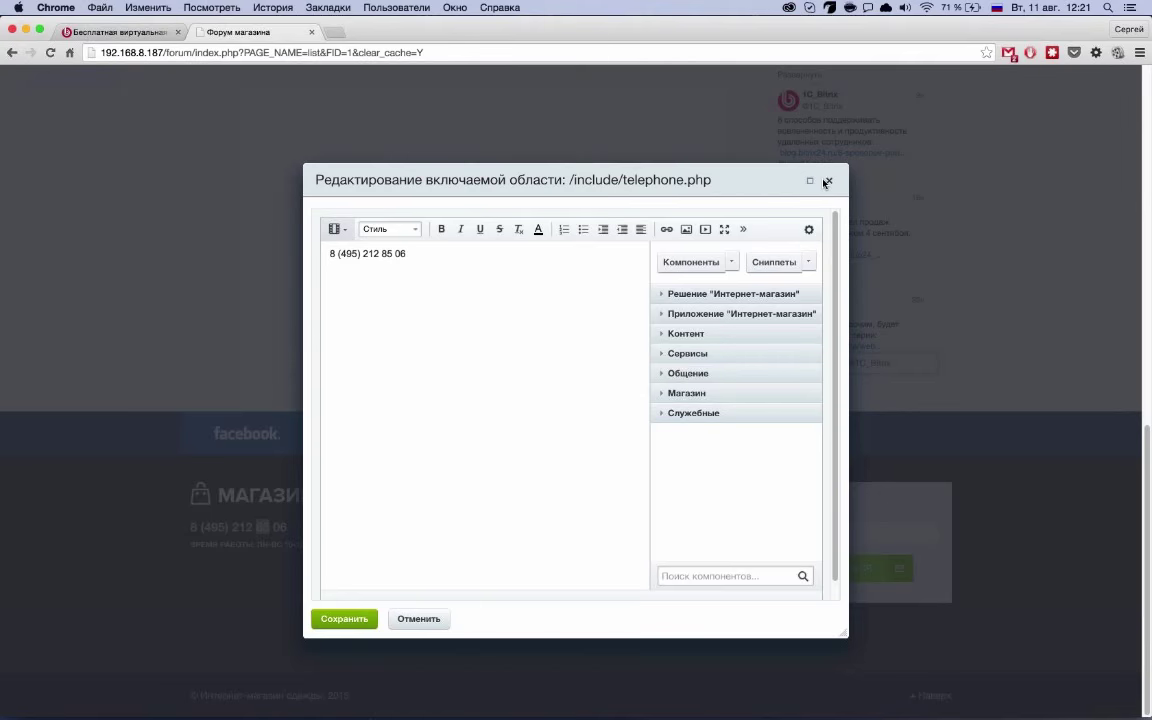
pyautogui.click(828, 182)
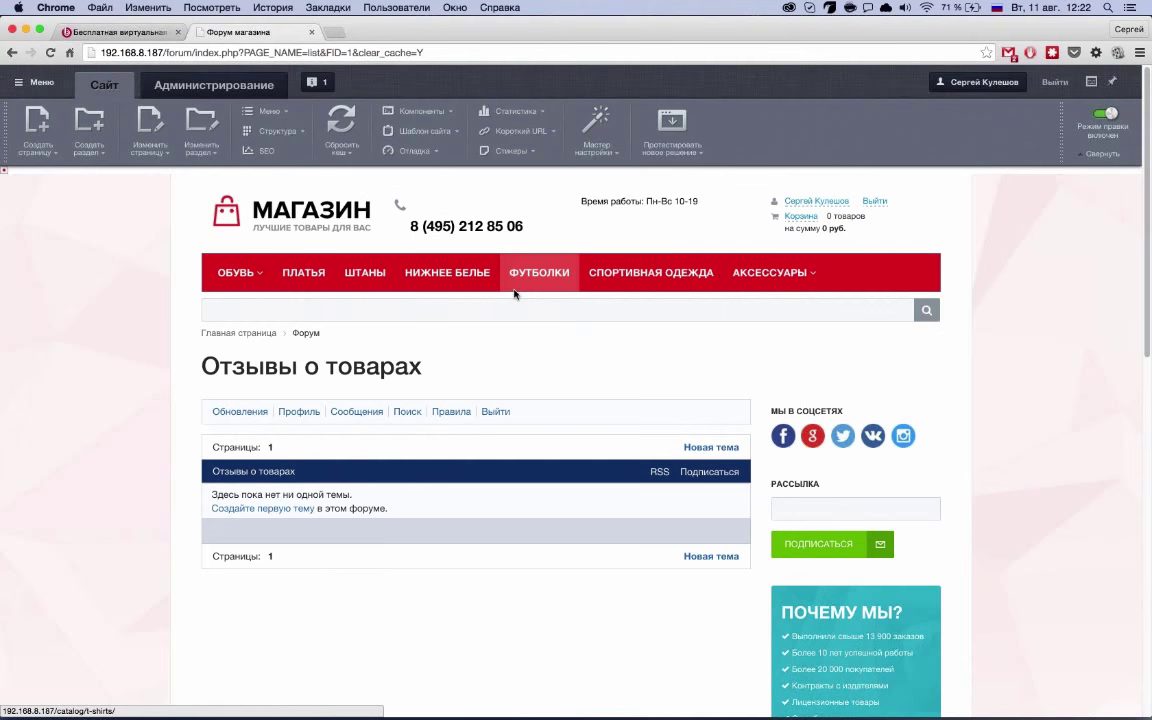
pyautogui.click(273, 235)
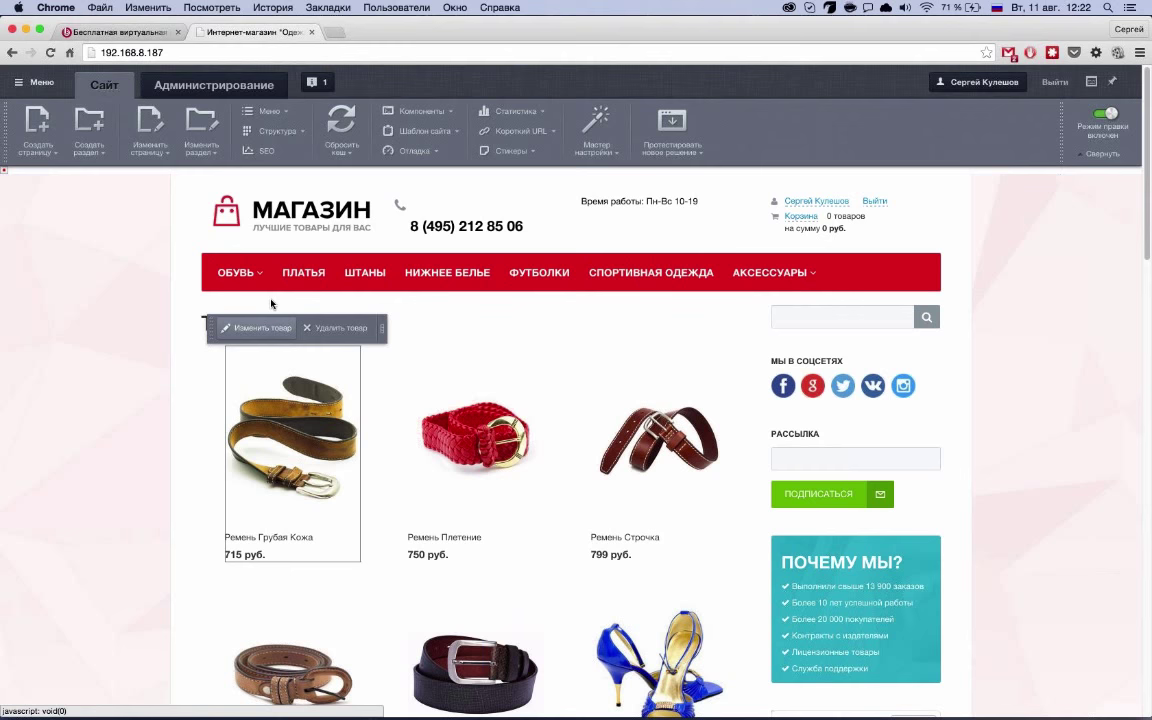
pyautogui.click(265, 327)
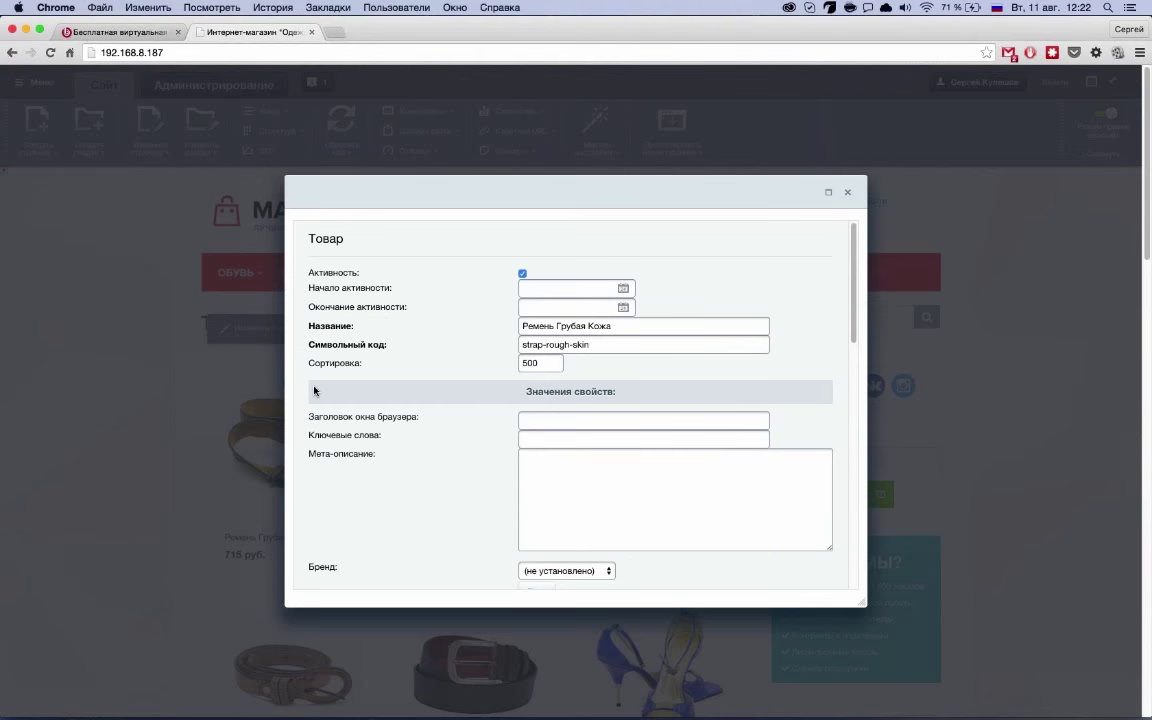
# Review the belt's five 715.00 руб. trade offers, then close the edit form.
pyautogui.scroll(-2, 457, 352)
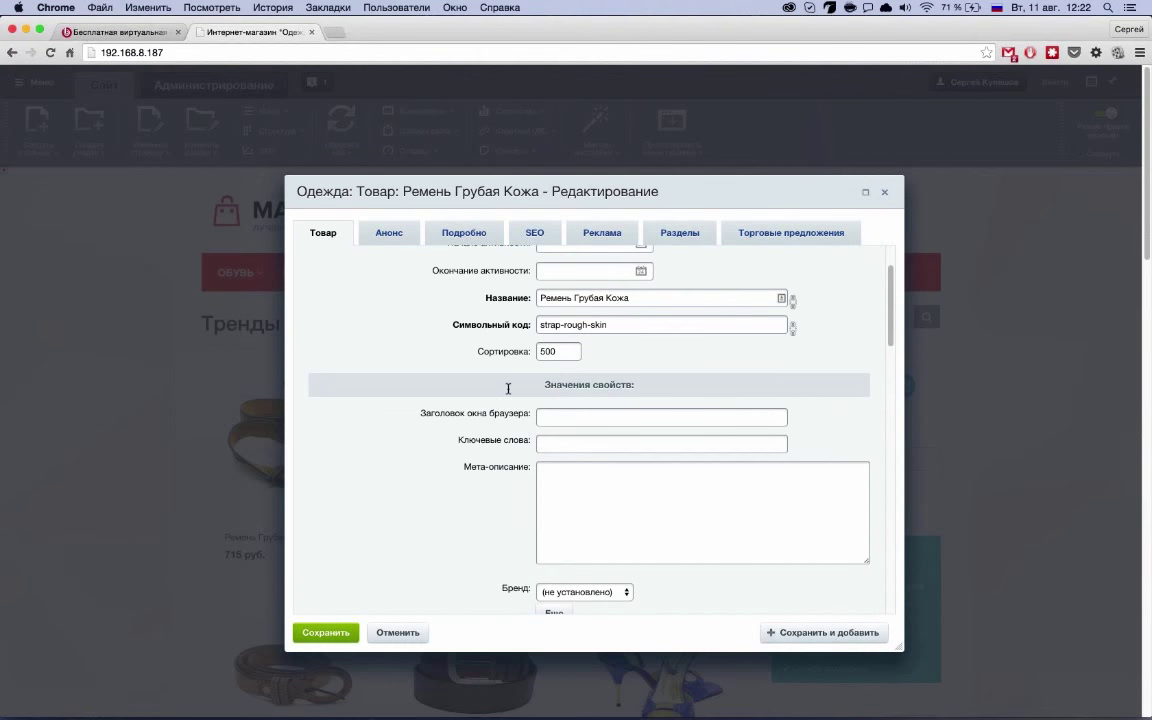
pyautogui.scroll(-10, 438, 372)
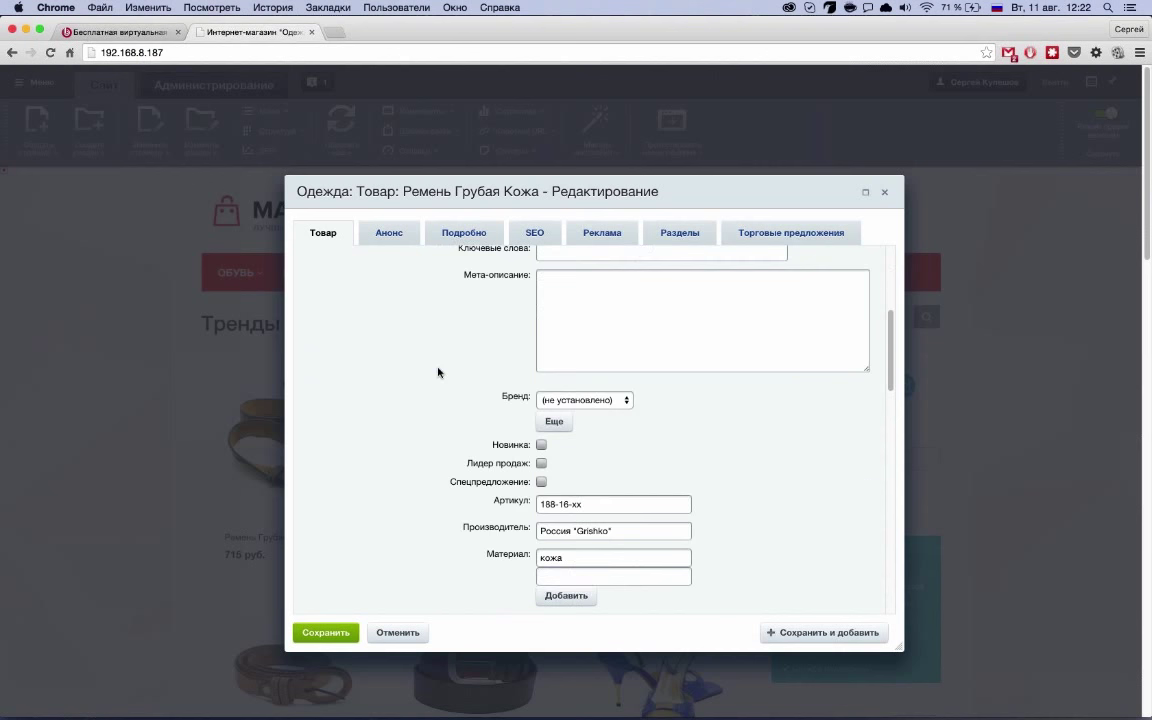
pyautogui.scroll(-15, 714, 394)
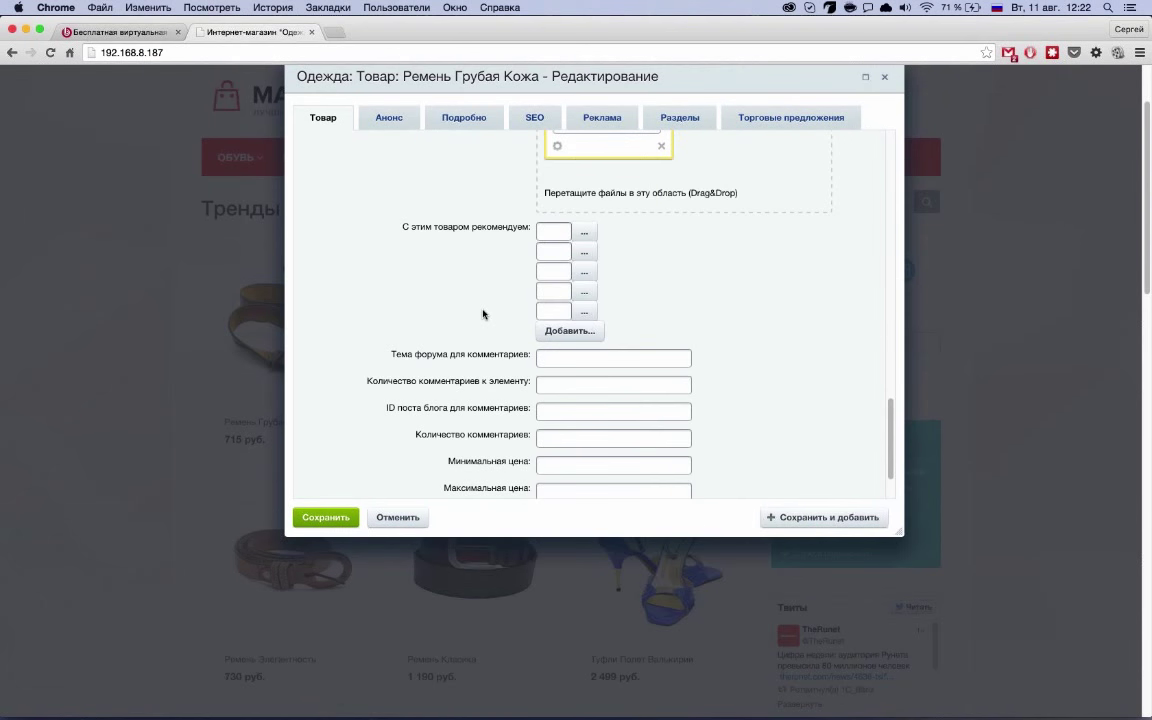
pyautogui.scroll(-5, 484, 270)
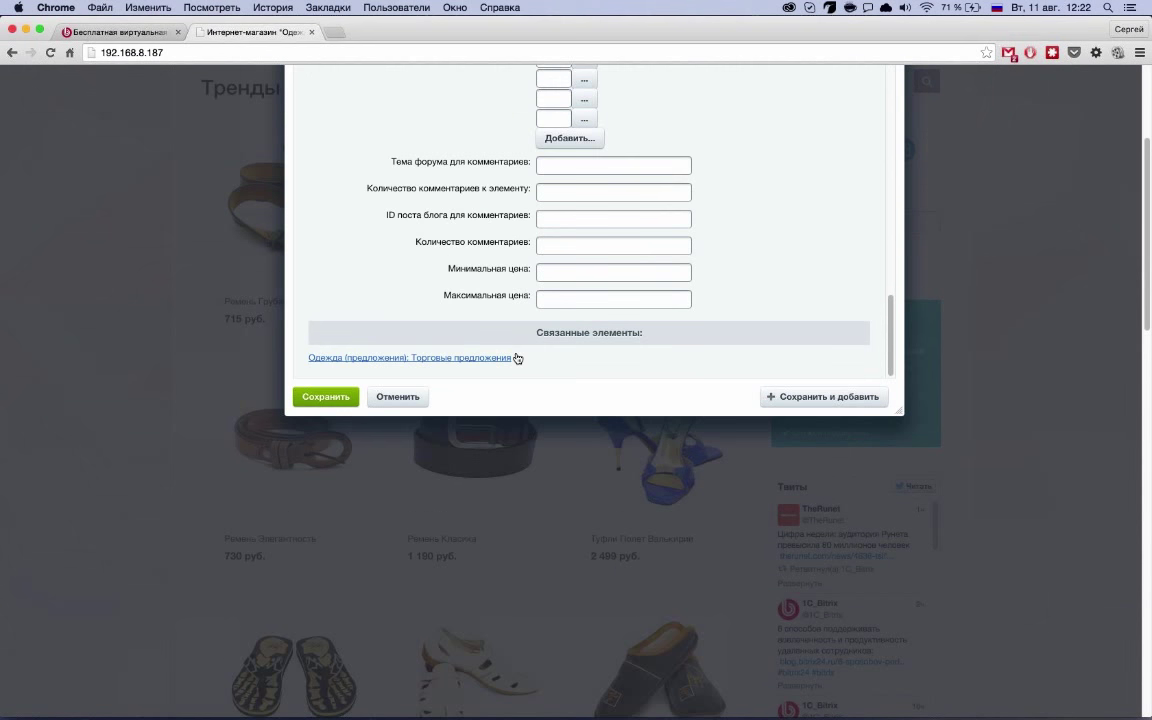
pyautogui.click(494, 358)
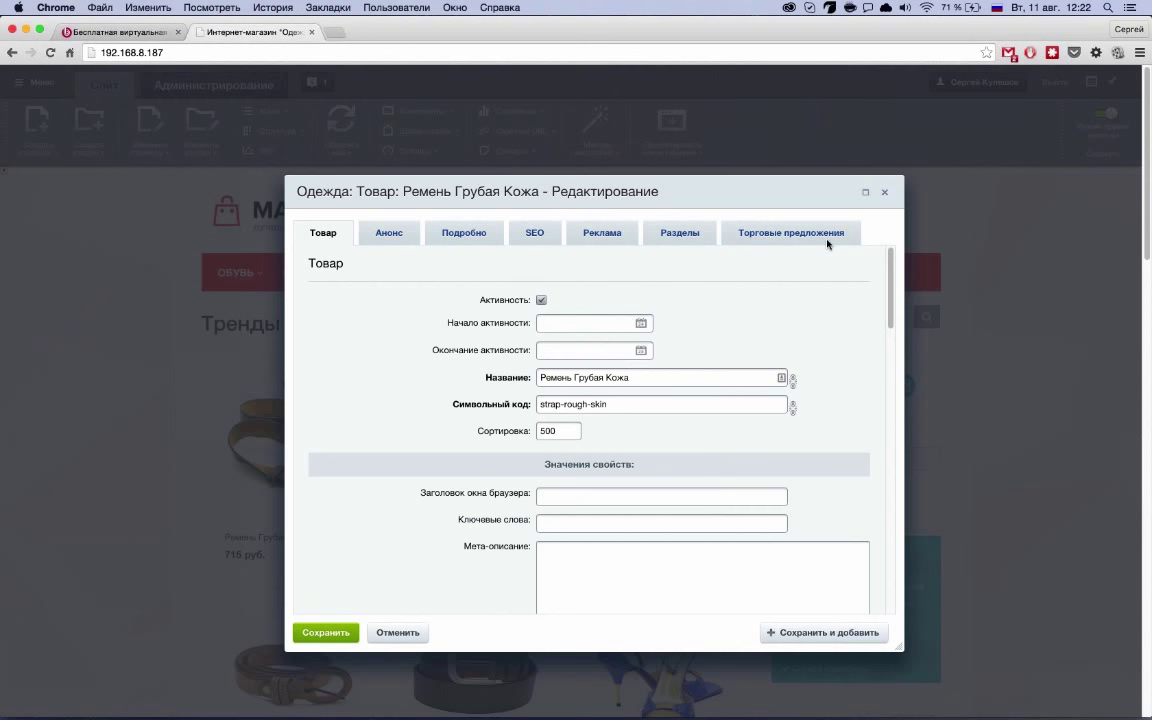
pyautogui.click(827, 241)
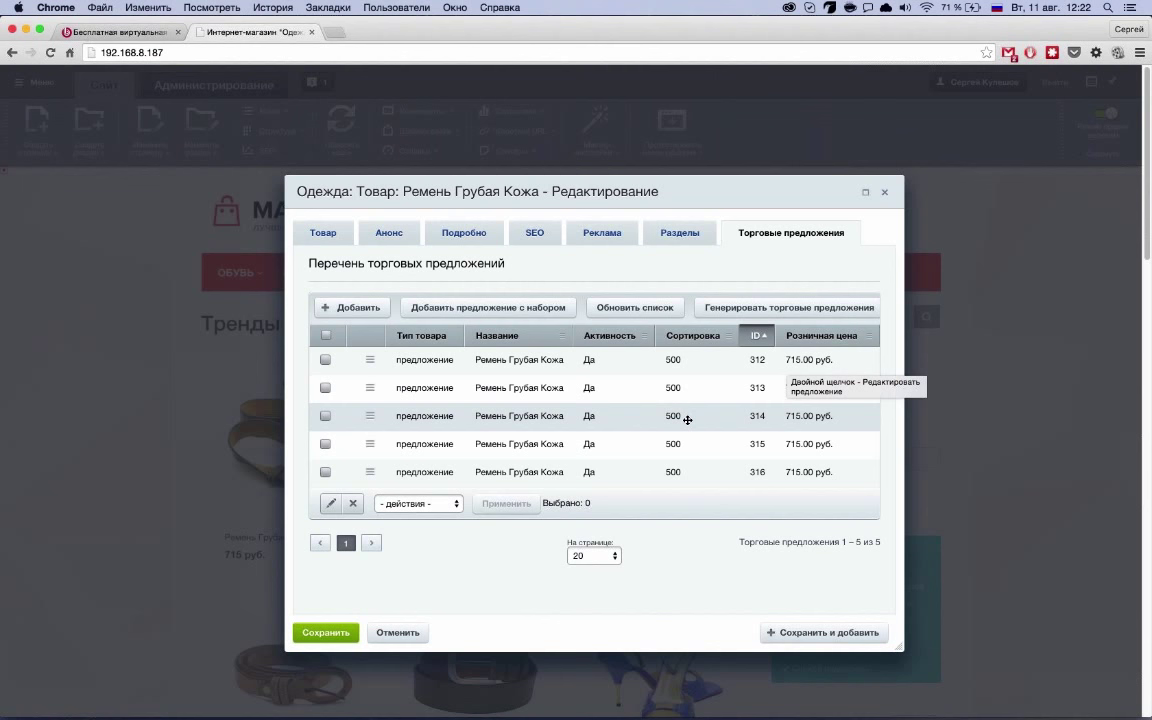
pyautogui.moveTo(724, 205); pyautogui.dragTo(745, 209)
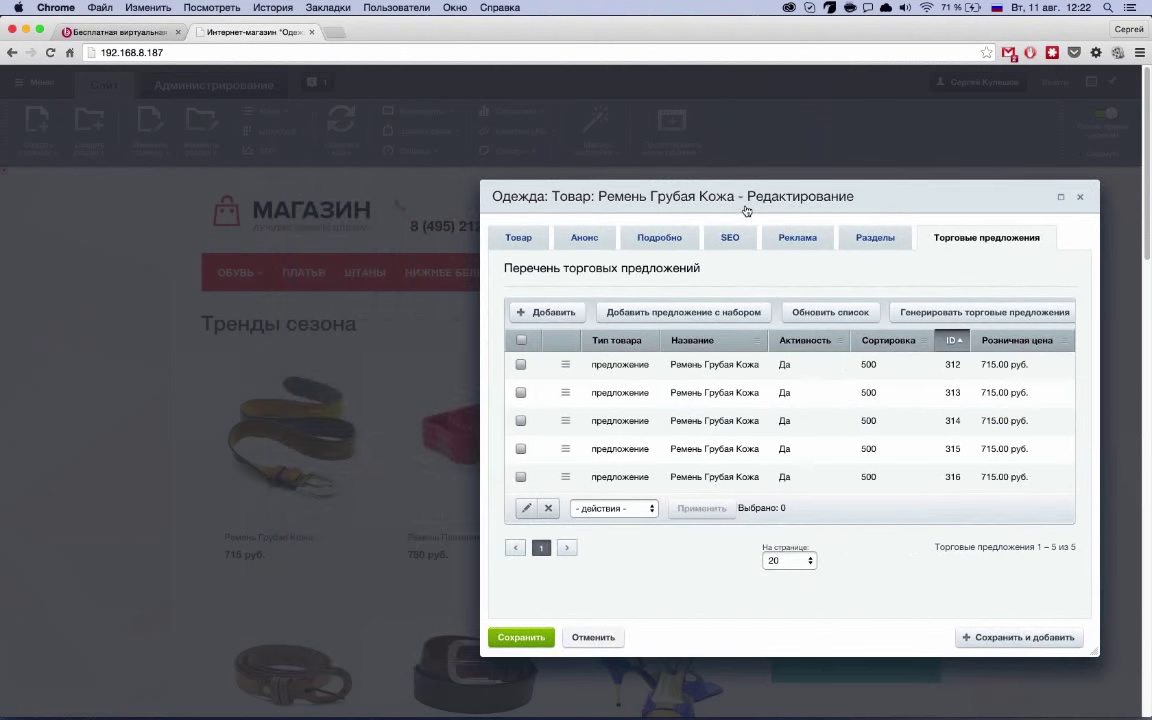
pyautogui.press('Escape')
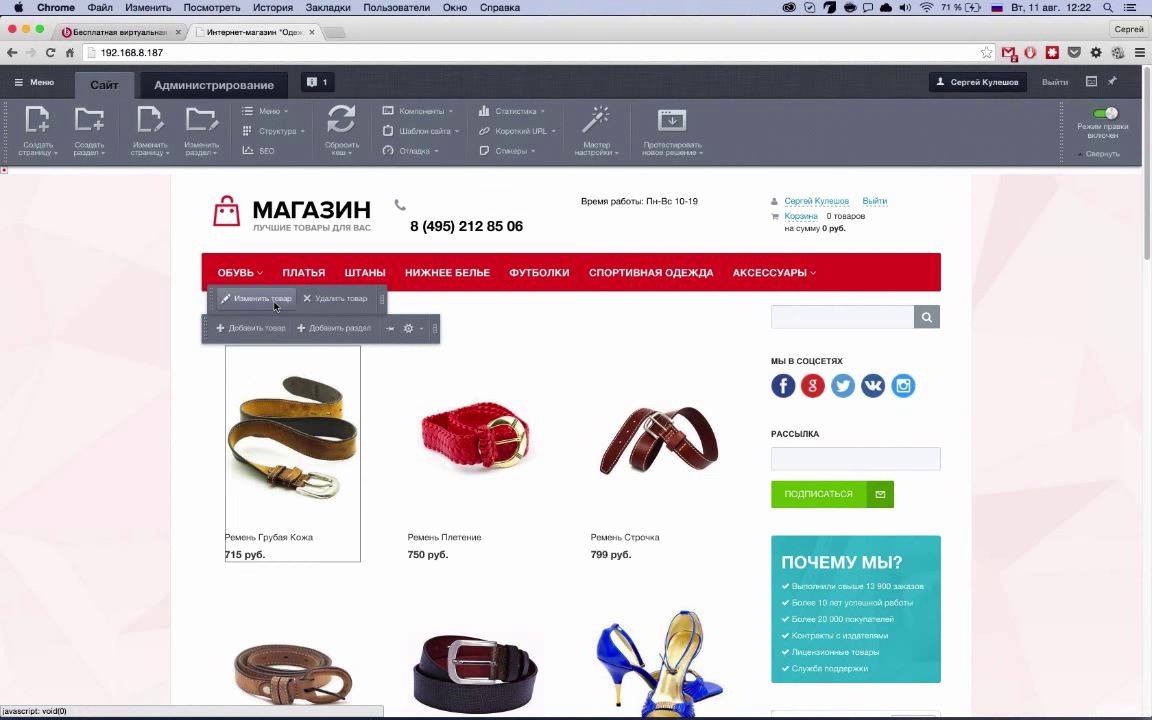
# Reopen the belt's trade offers list once more and close the form.
pyautogui.click(274, 300)
pyautogui.click(790, 233)
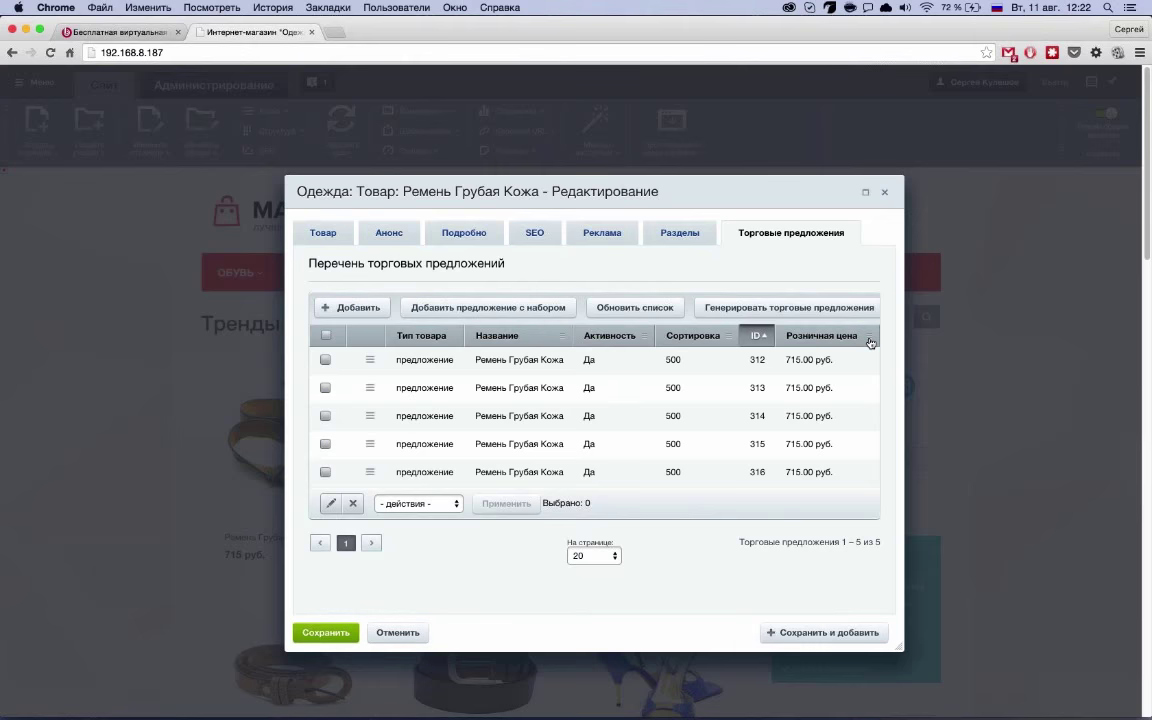
pyautogui.click(436, 630)
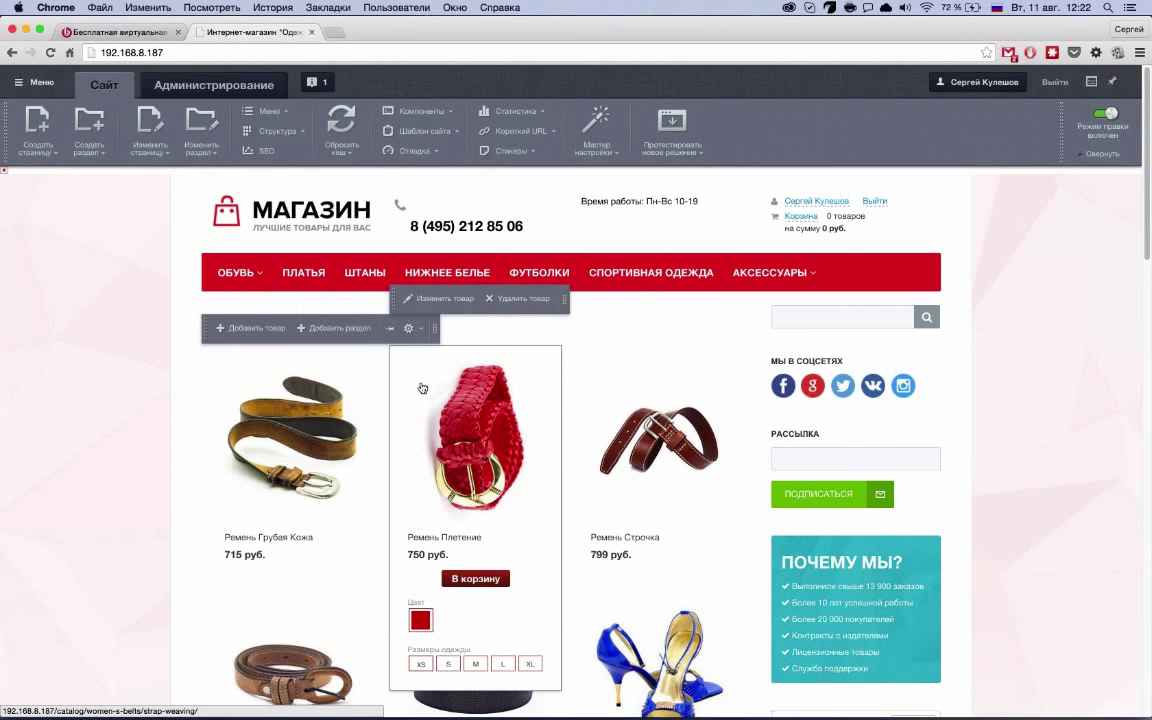
# Open the Платья catalog, open and close a dress's edit form, then view Лидеры продаж and Персональные рекомендации.
pyautogui.click(303, 272)
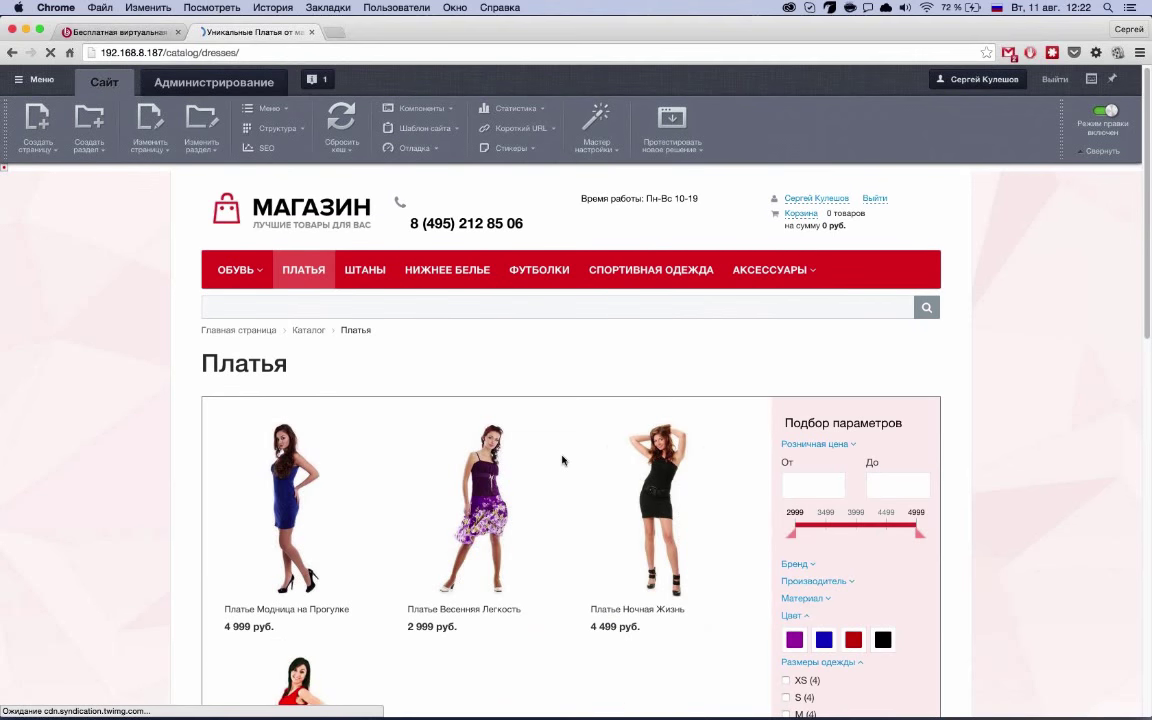
pyautogui.scroll(-3, 563, 461)
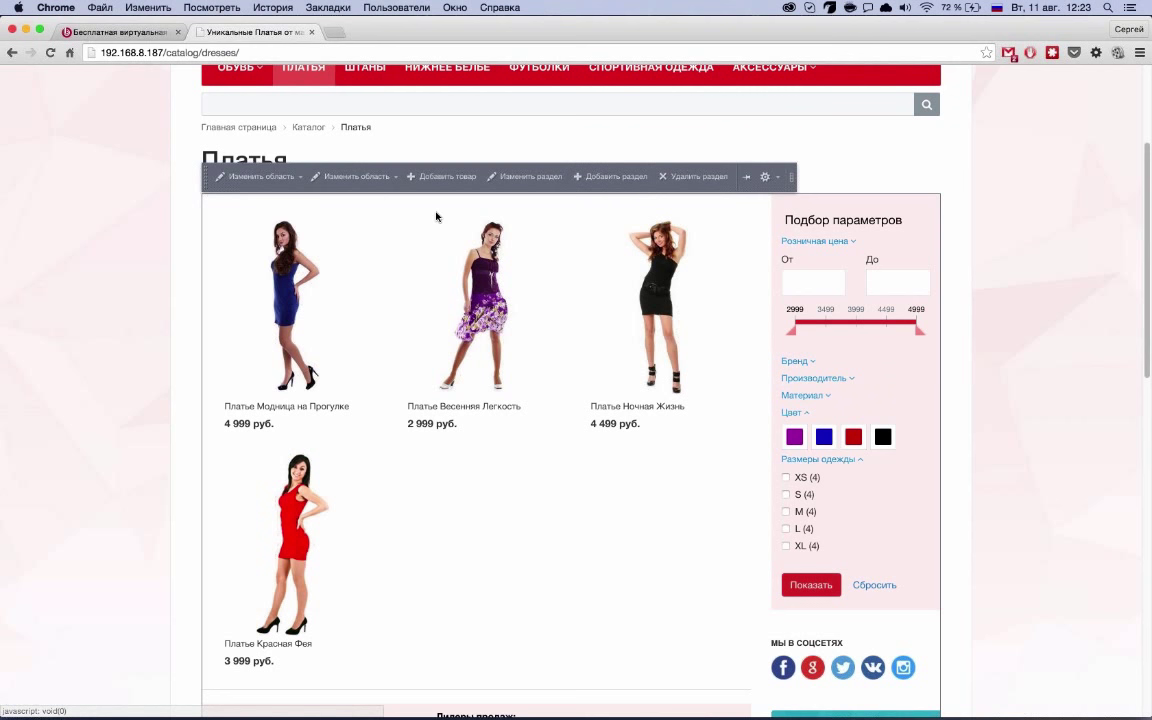
pyautogui.moveTo(296, 291)
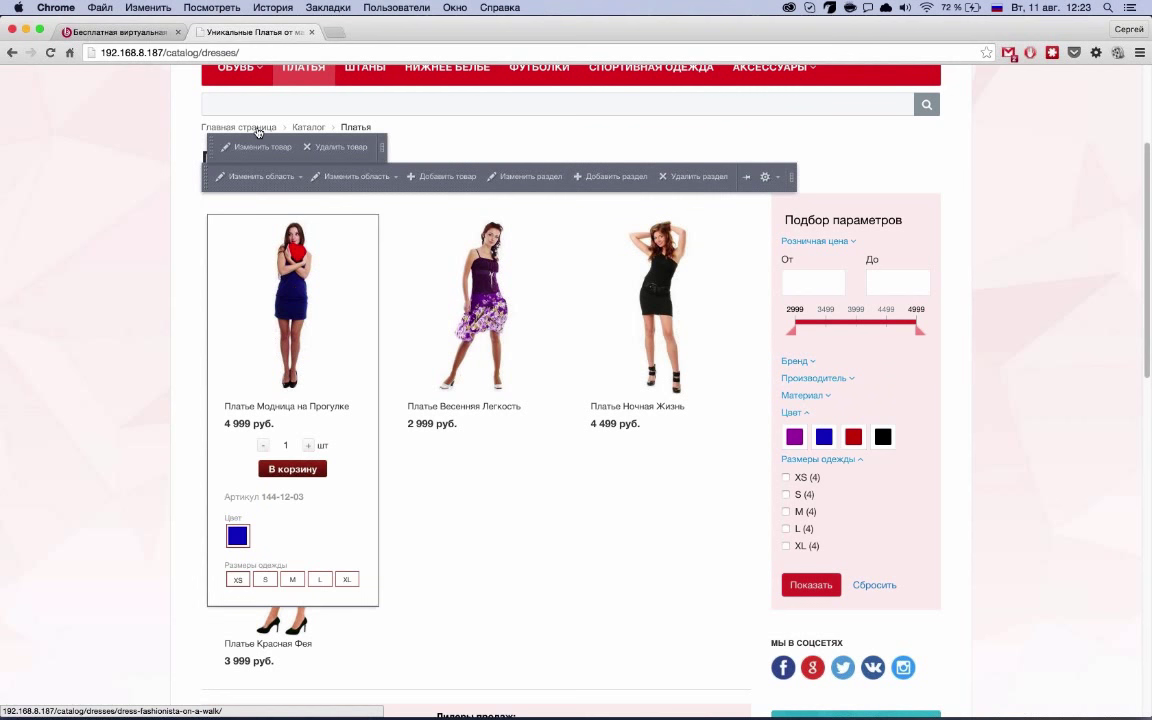
pyautogui.click(260, 196)
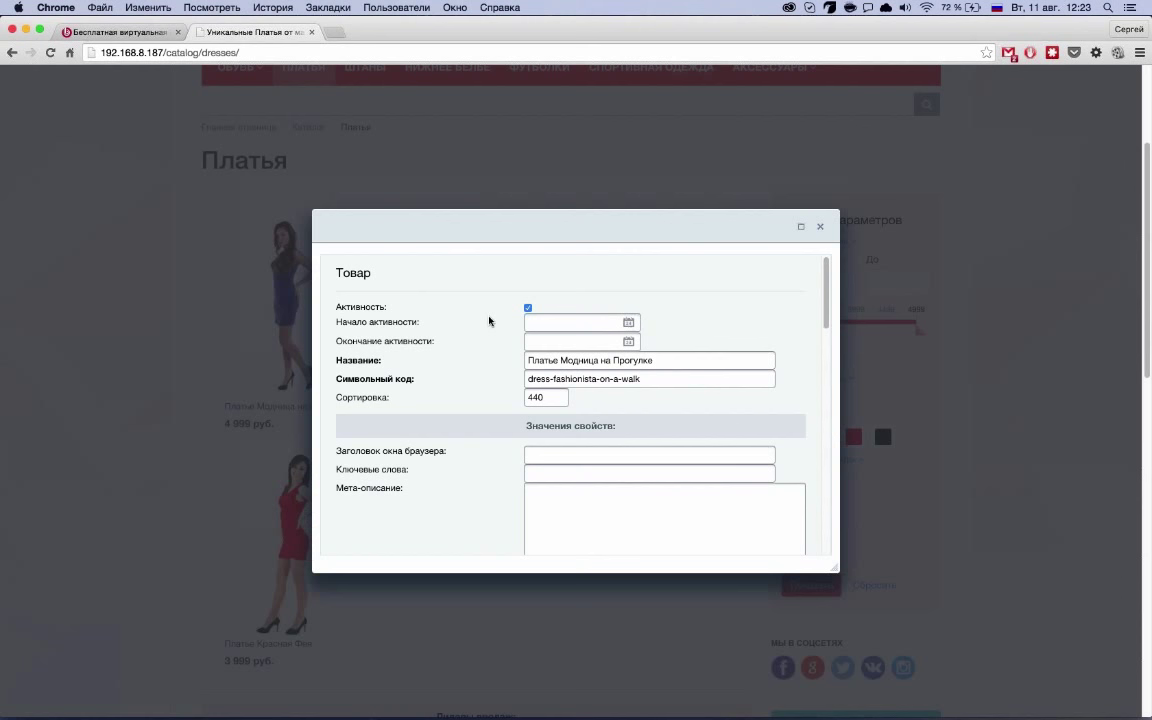
pyautogui.scroll(-5, 490, 320)
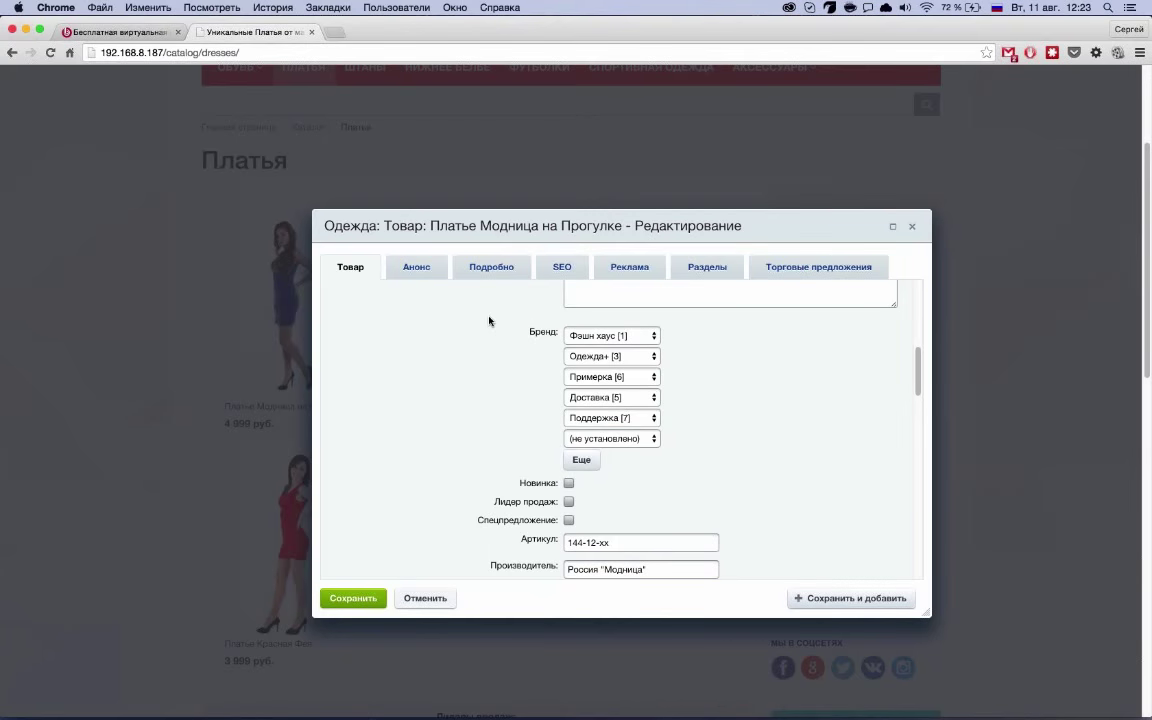
pyautogui.click(425, 525)
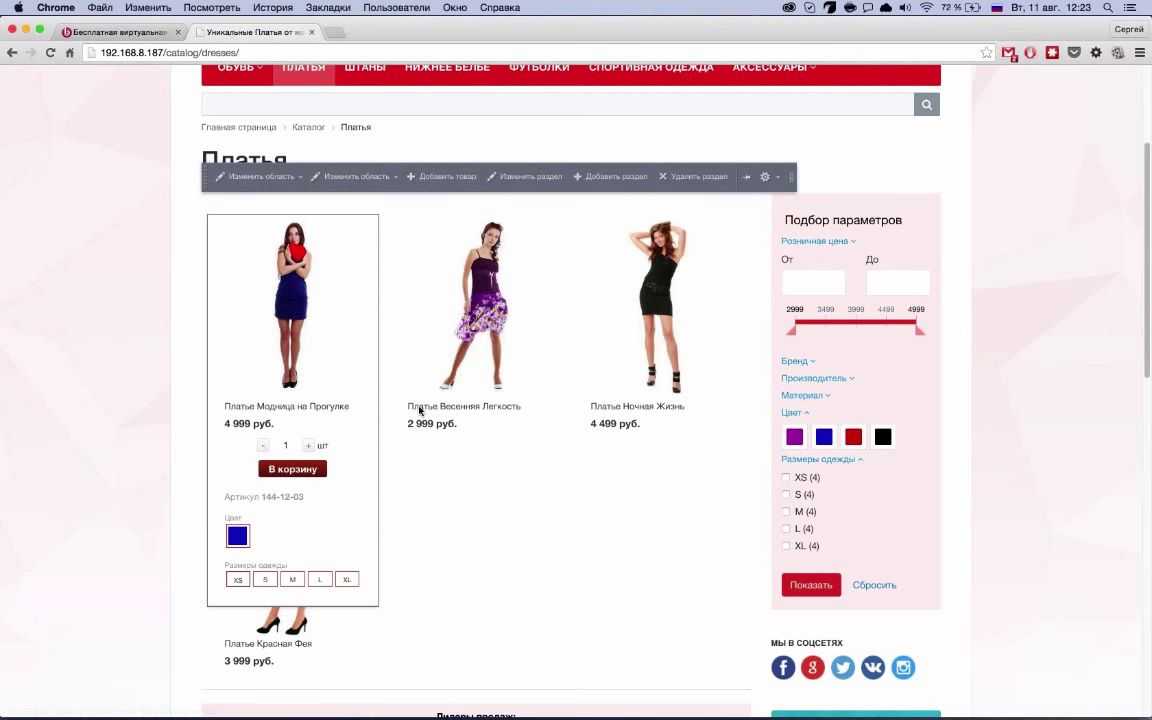
pyautogui.scroll(-5, 420, 410)
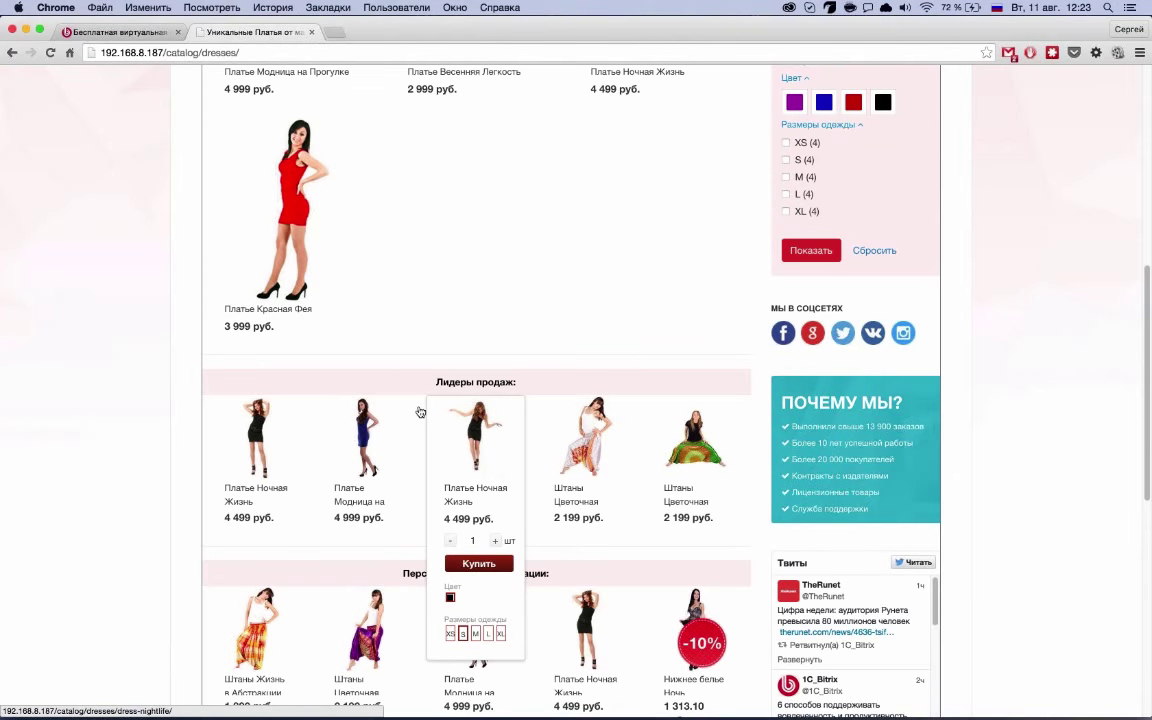
pyautogui.scroll(-3, 420, 412)
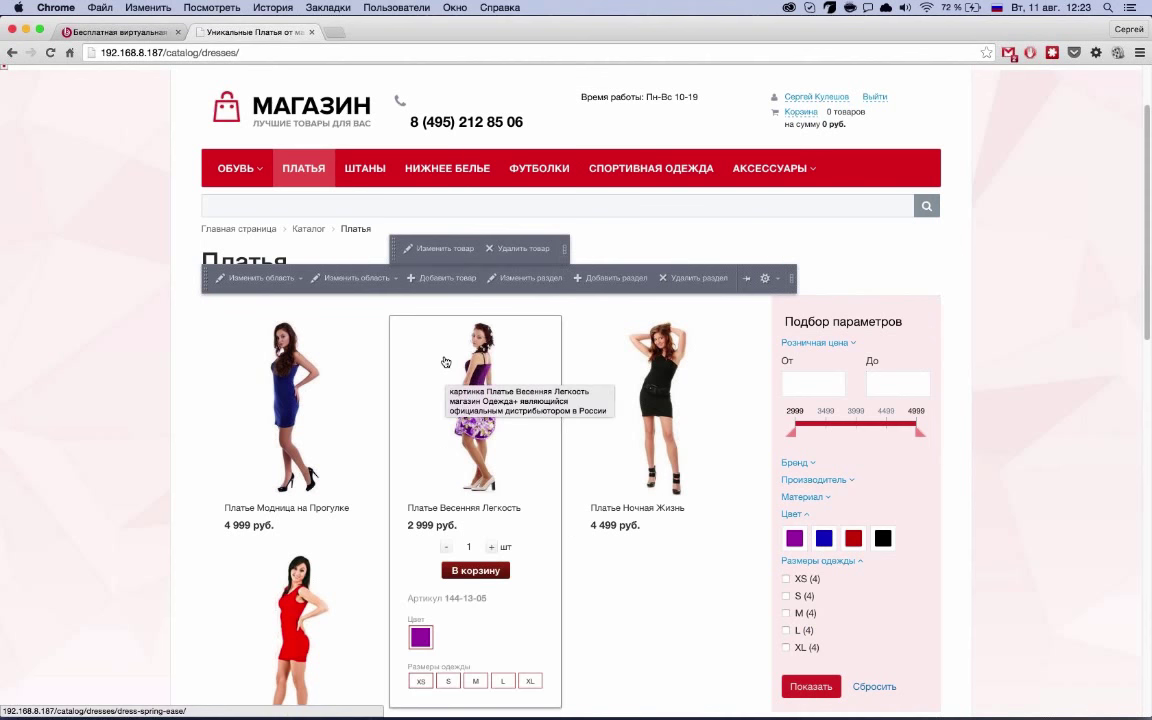
# Open the catalog component settings at the Персональные рекомендации section.
pyautogui.click(760, 278)
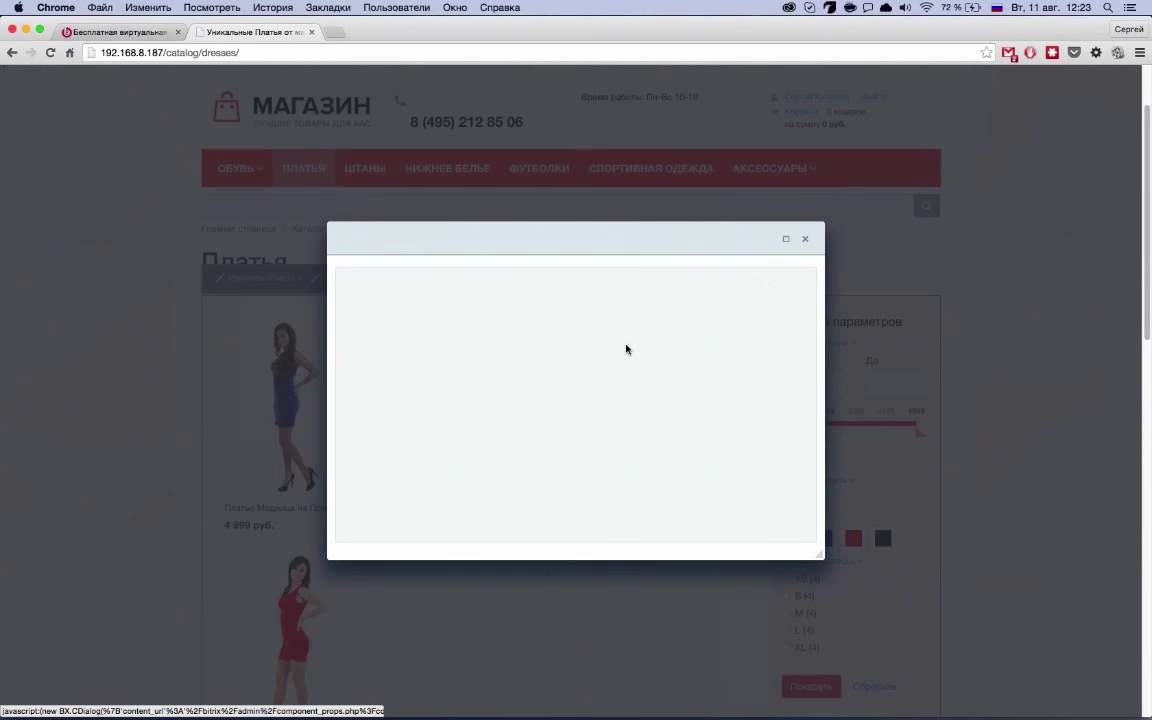
pyautogui.scroll(-5, 415, 407)
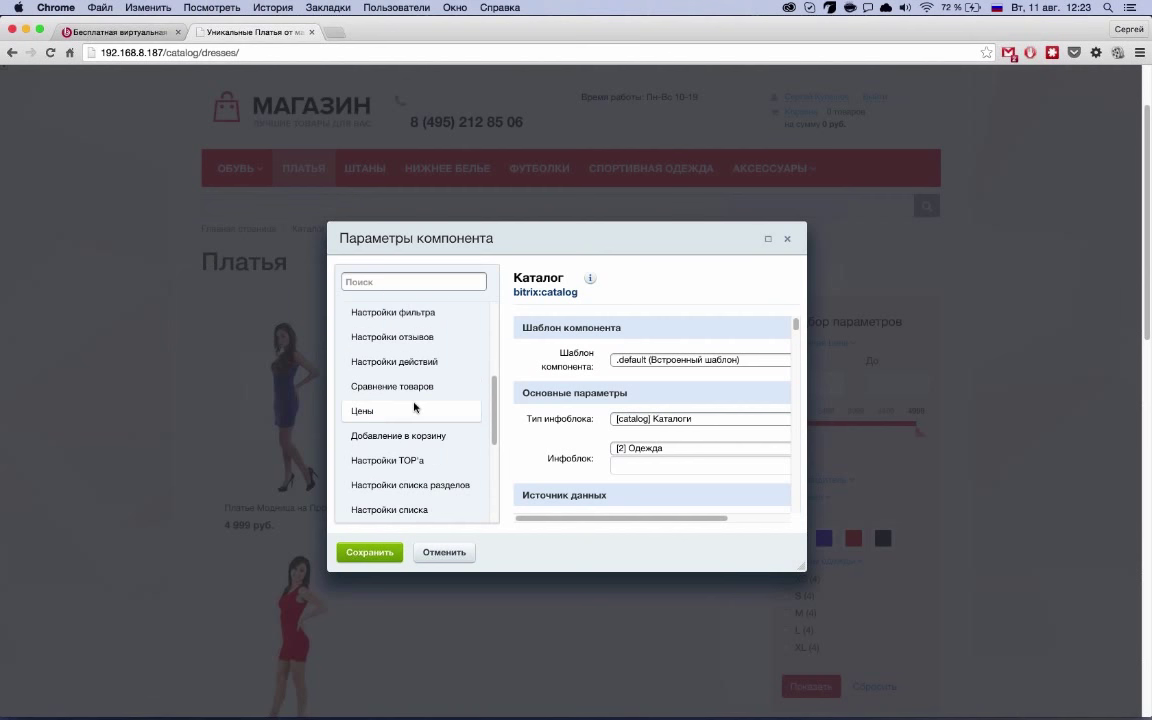
pyautogui.scroll(-3, 415, 407)
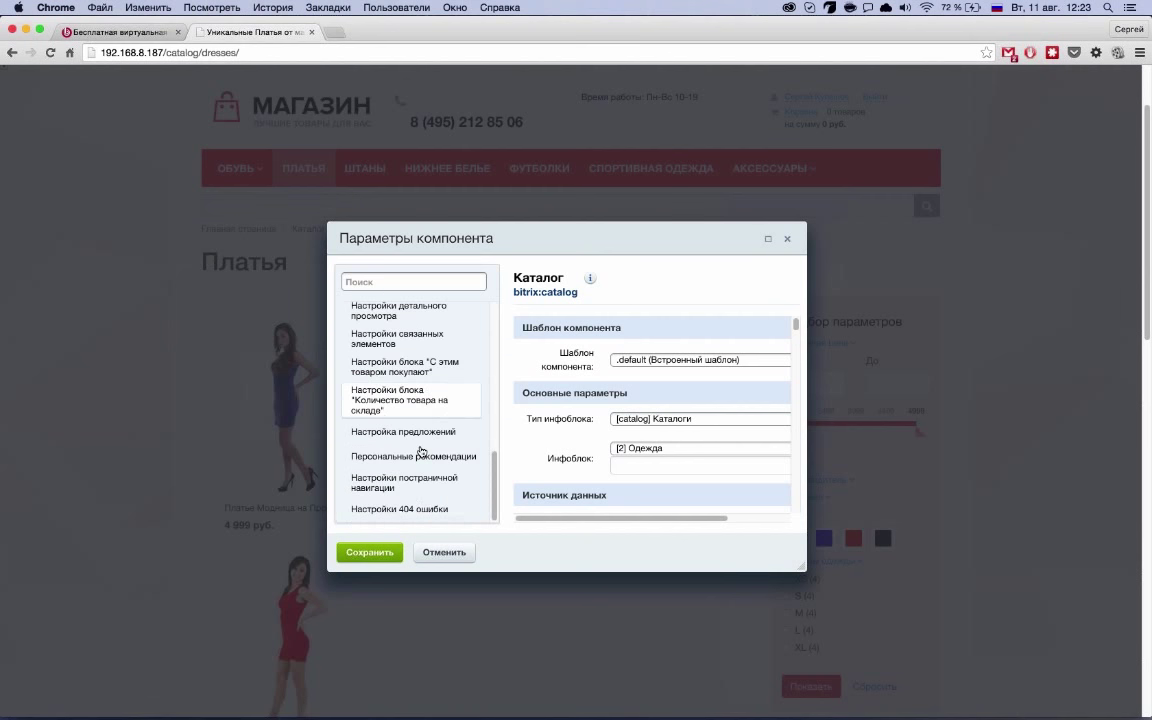
pyautogui.click(422, 455)
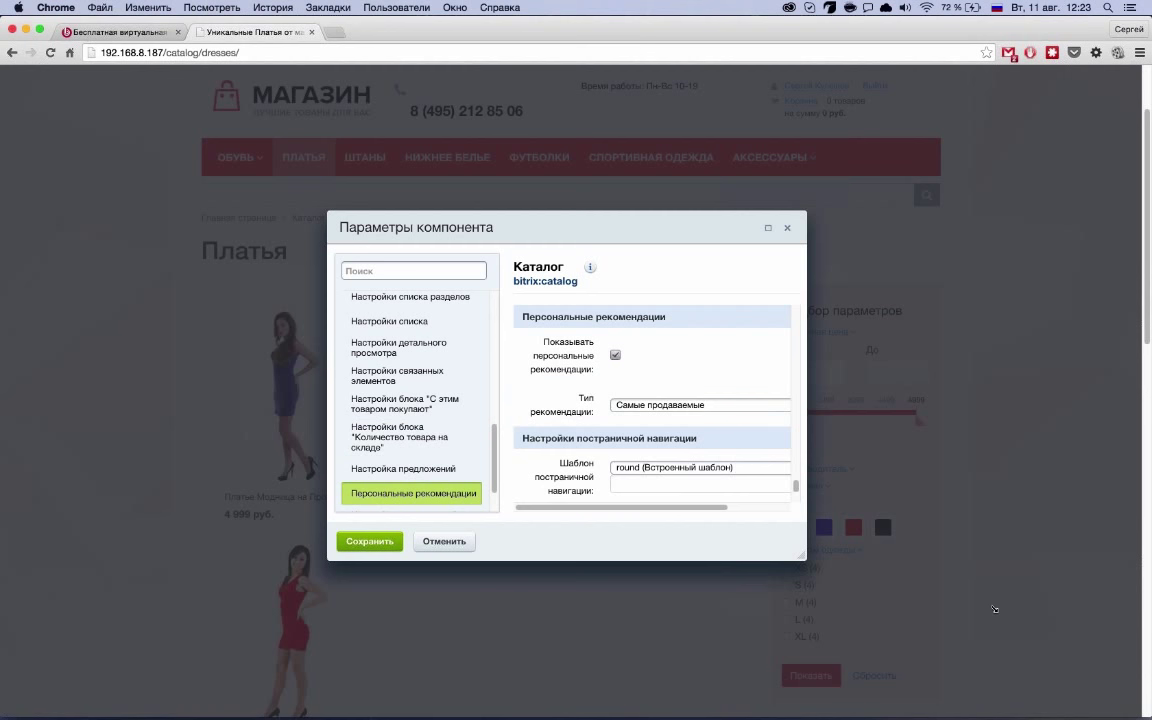
pyautogui.click(411, 548)
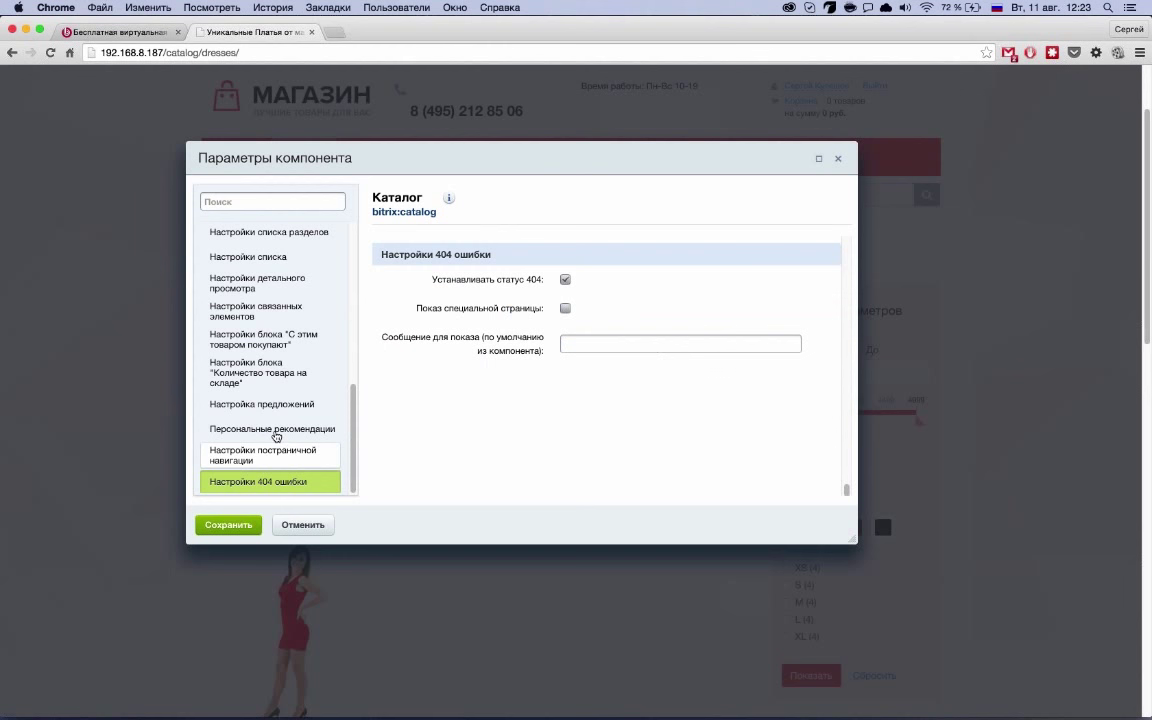
pyautogui.click(276, 432)
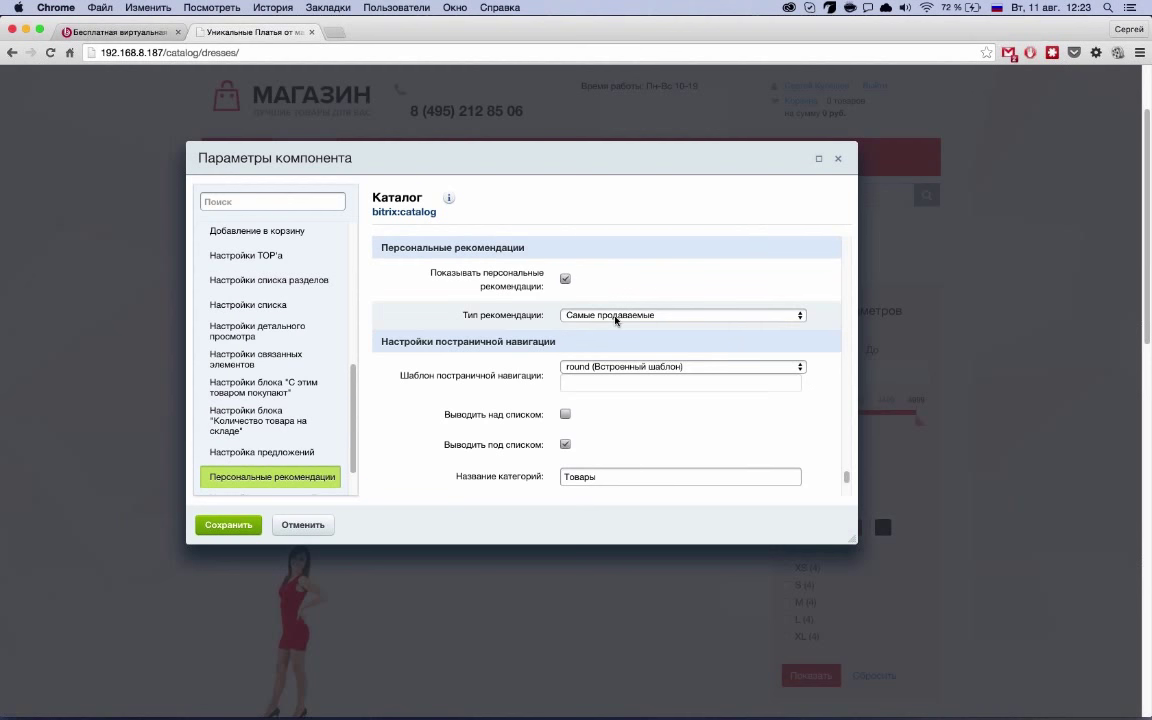
# Set Тип рекомендации to Персональные рекомендации and save the component settings.
pyautogui.click(615, 318)
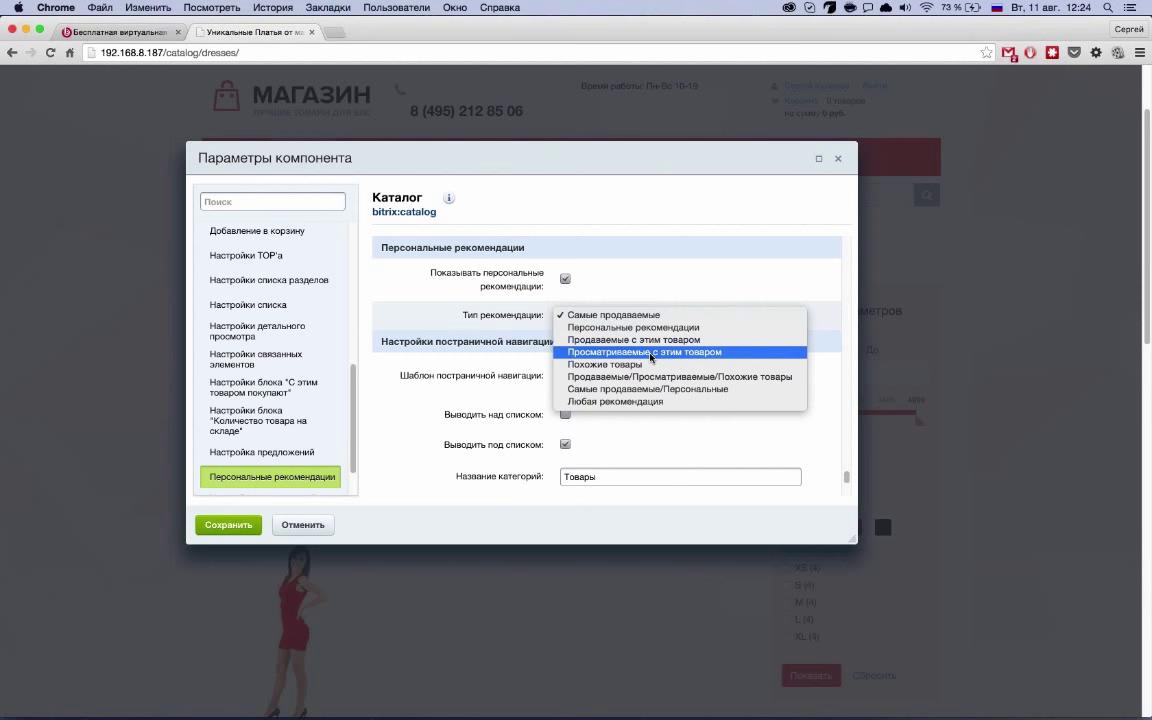
pyautogui.press('Up')
pyautogui.press('Up')
pyautogui.press('Up')
pyautogui.press('Up')
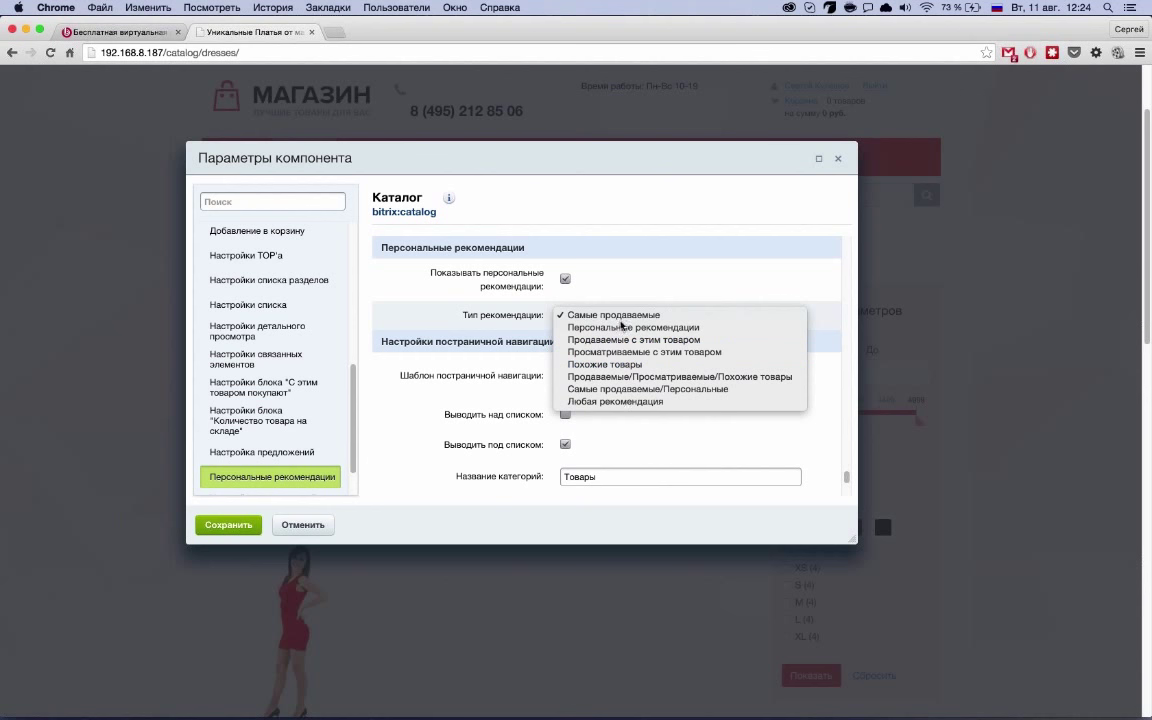
pyautogui.press('Up')
pyautogui.press('Down')
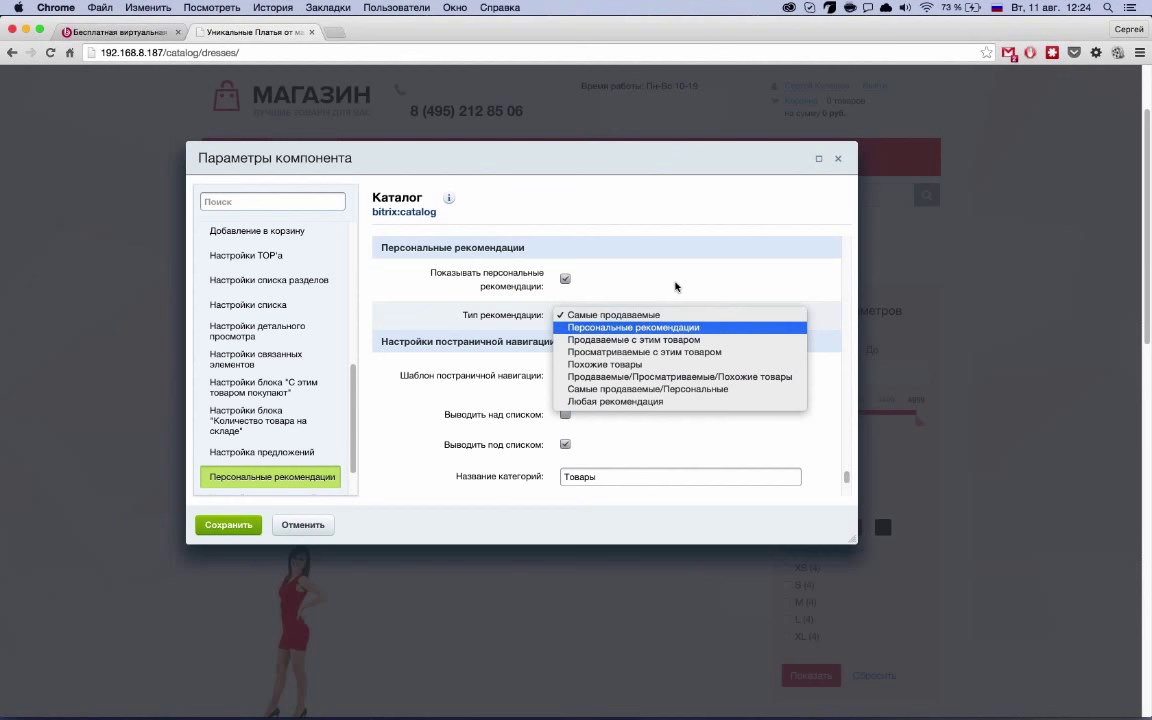
pyautogui.press('Return')
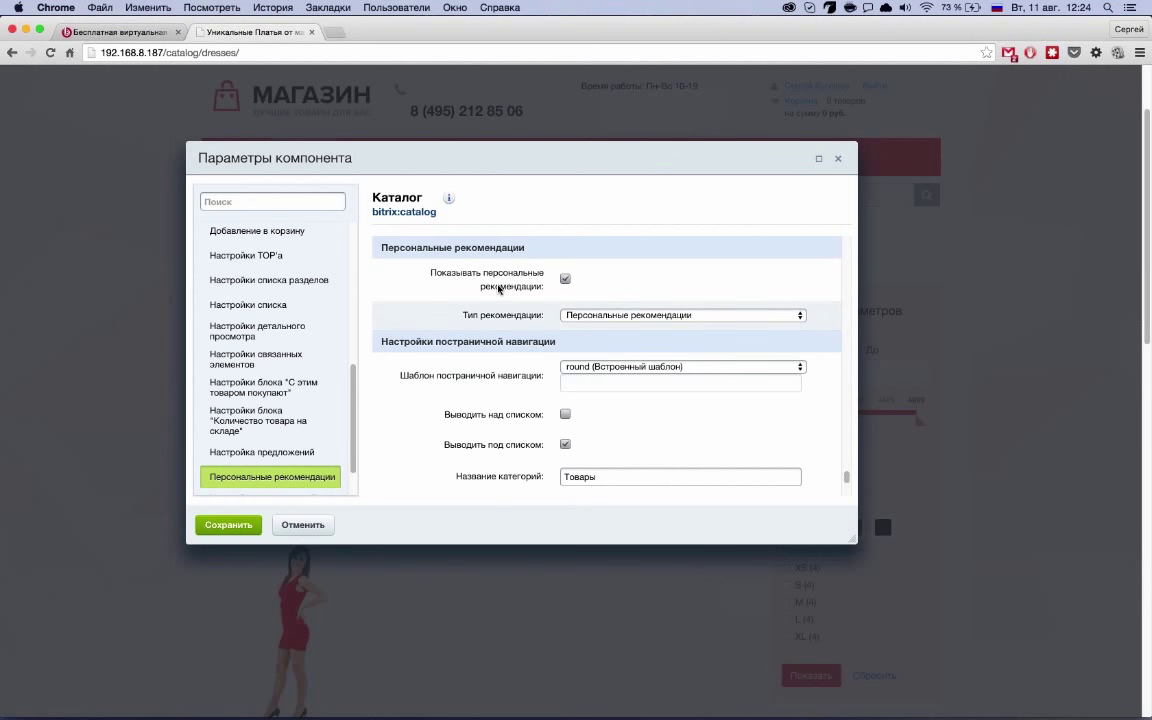
pyautogui.scroll(1, 551, 300)
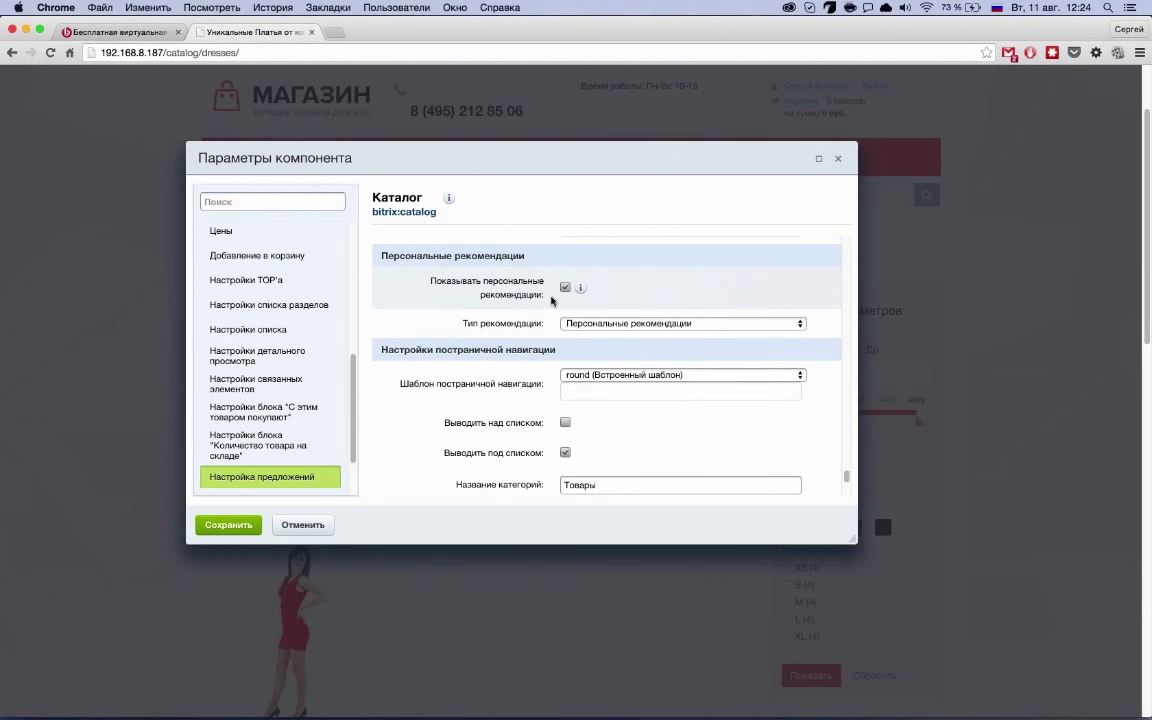
pyautogui.click(259, 522)
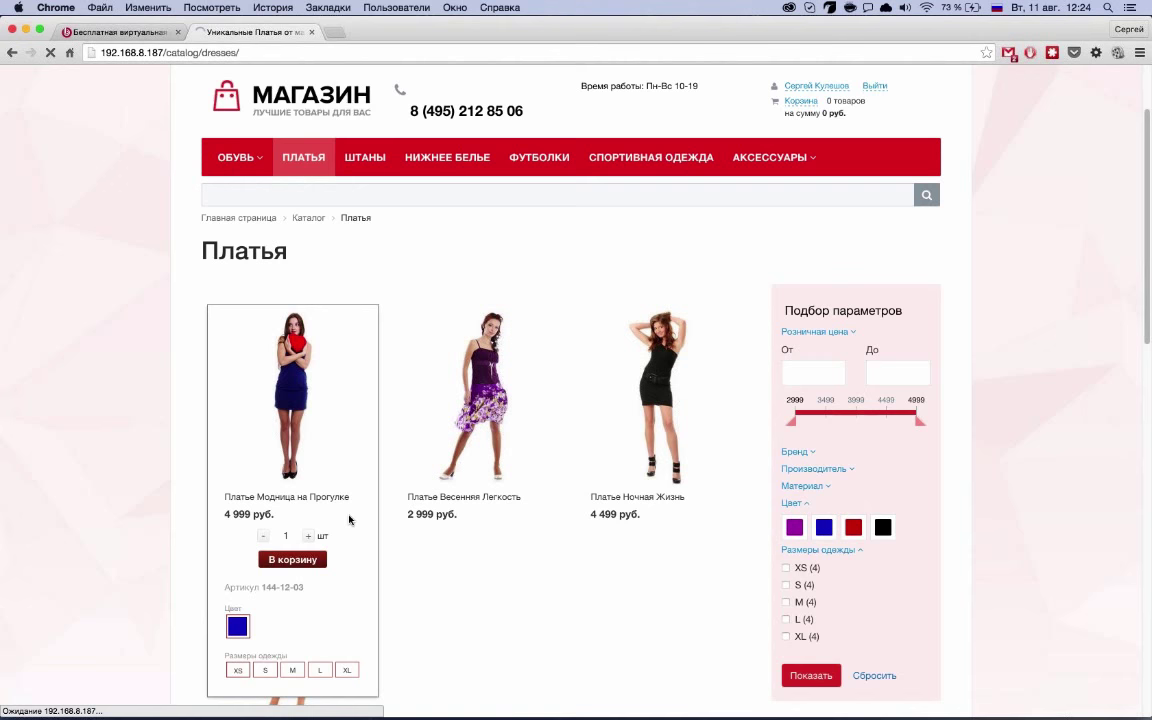
pyautogui.scroll(-5, 349, 519)
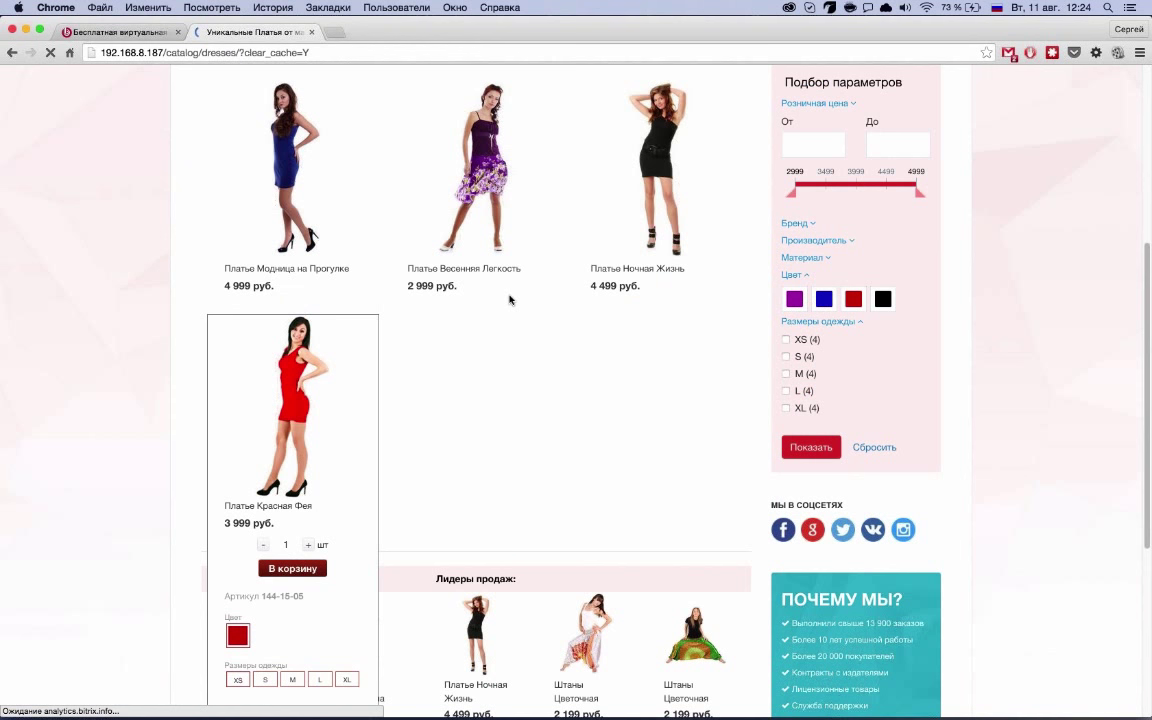
pyautogui.scroll(-8, 509, 299)
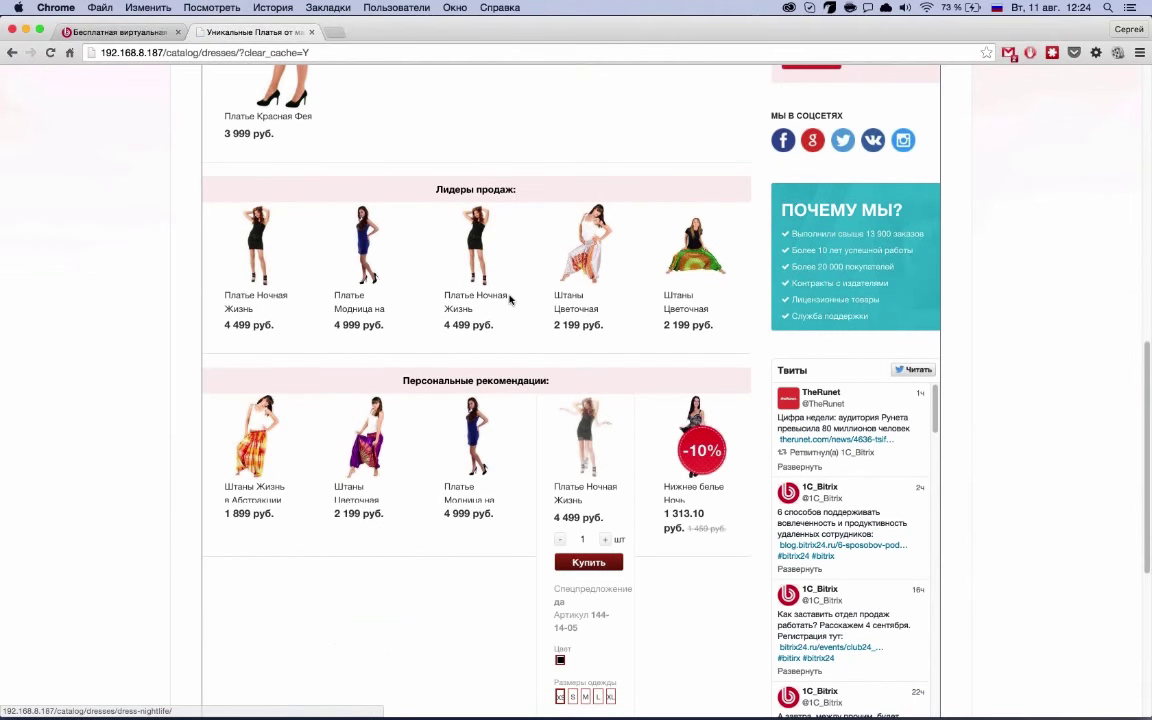
pyautogui.scroll(1, 170, 439)
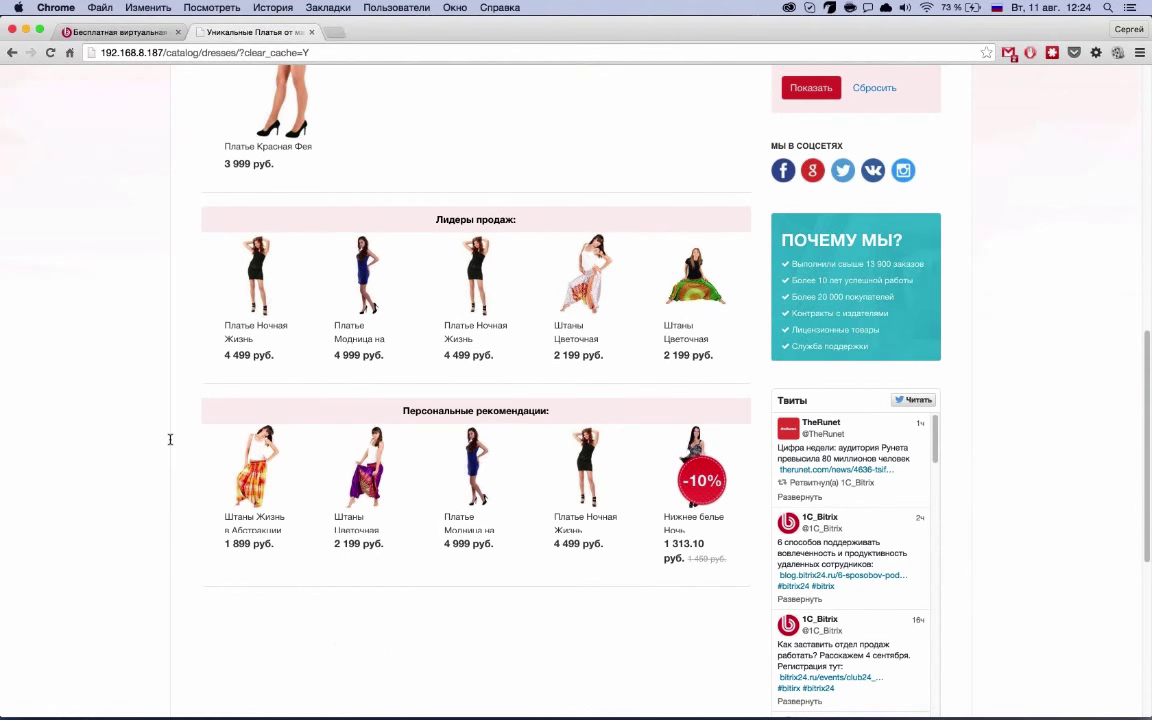
pyautogui.scroll(10, 170, 439)
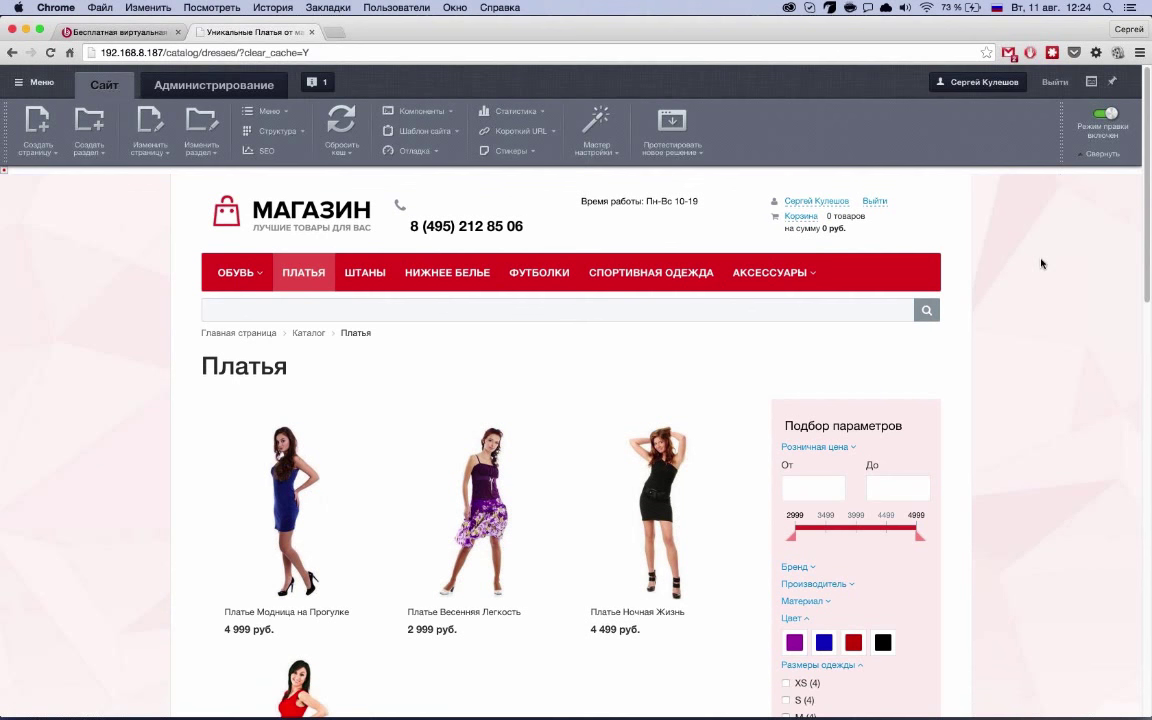
pyautogui.scroll(-4, 67, 261)
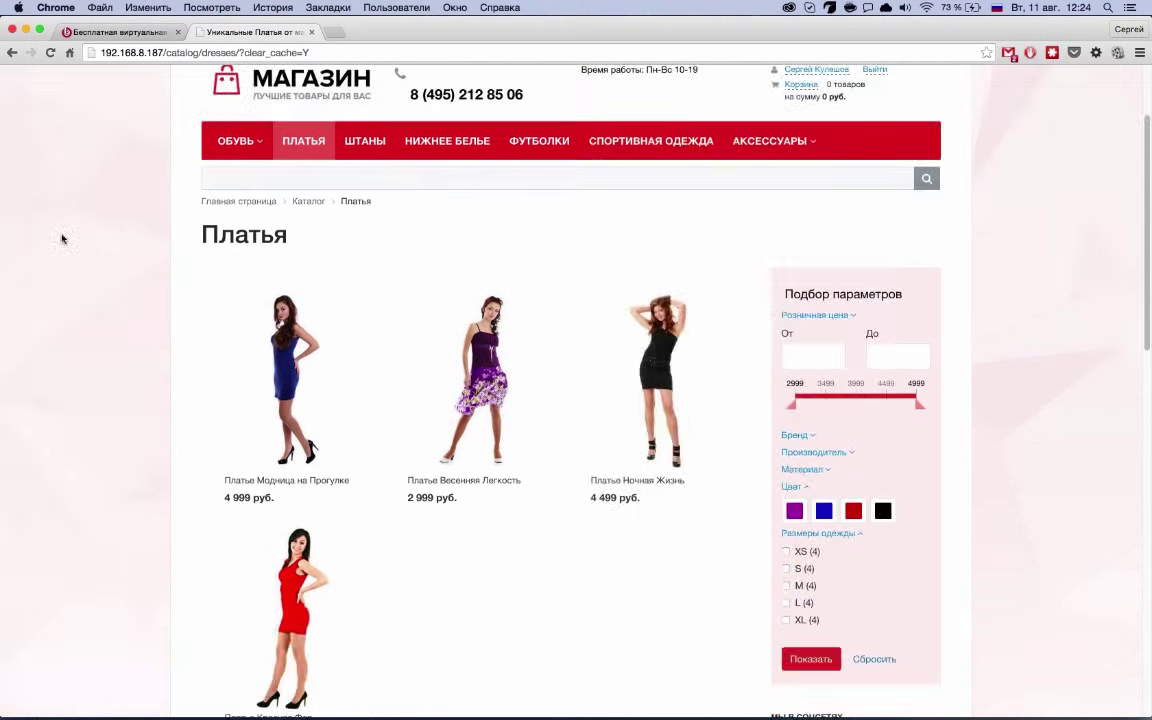
pyautogui.scroll(4, 155, 305)
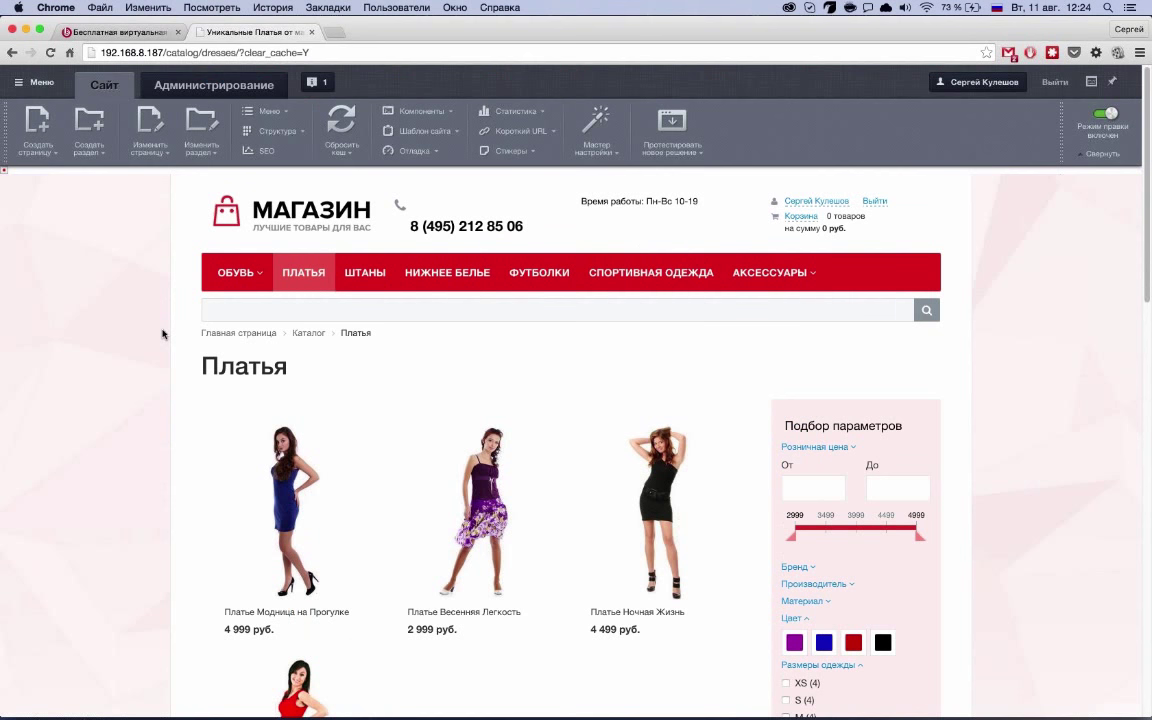
pyautogui.scroll(-1, 168, 338)
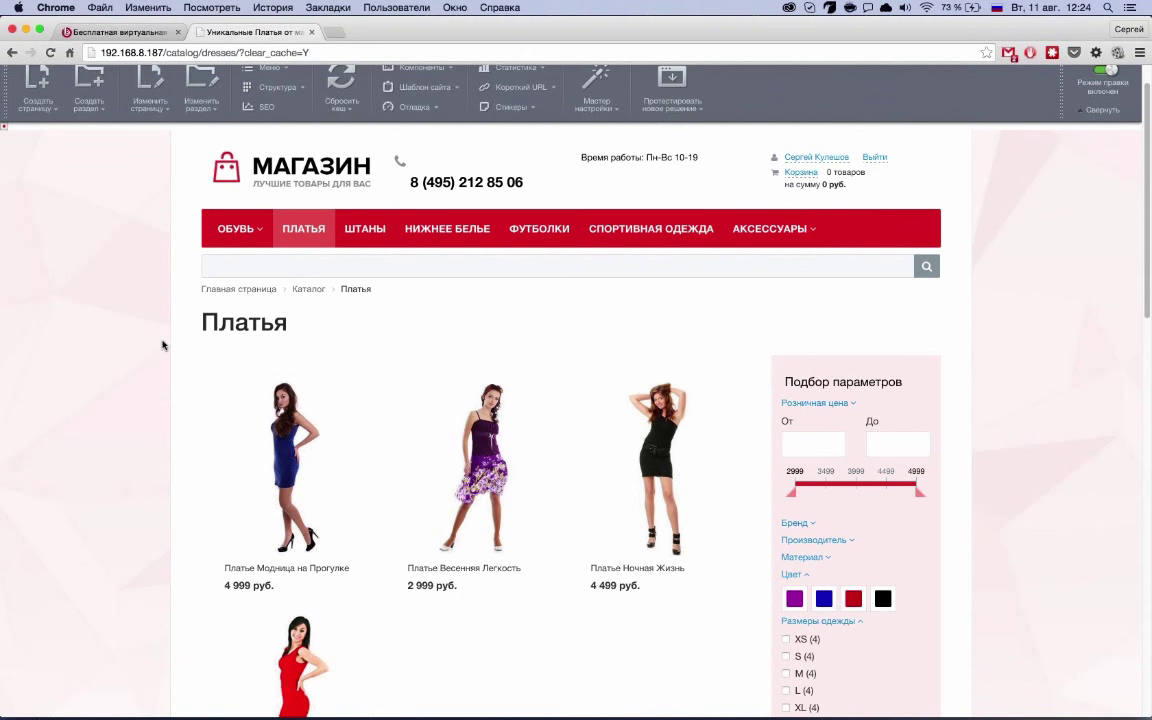
pyautogui.scroll(1, 163, 345)
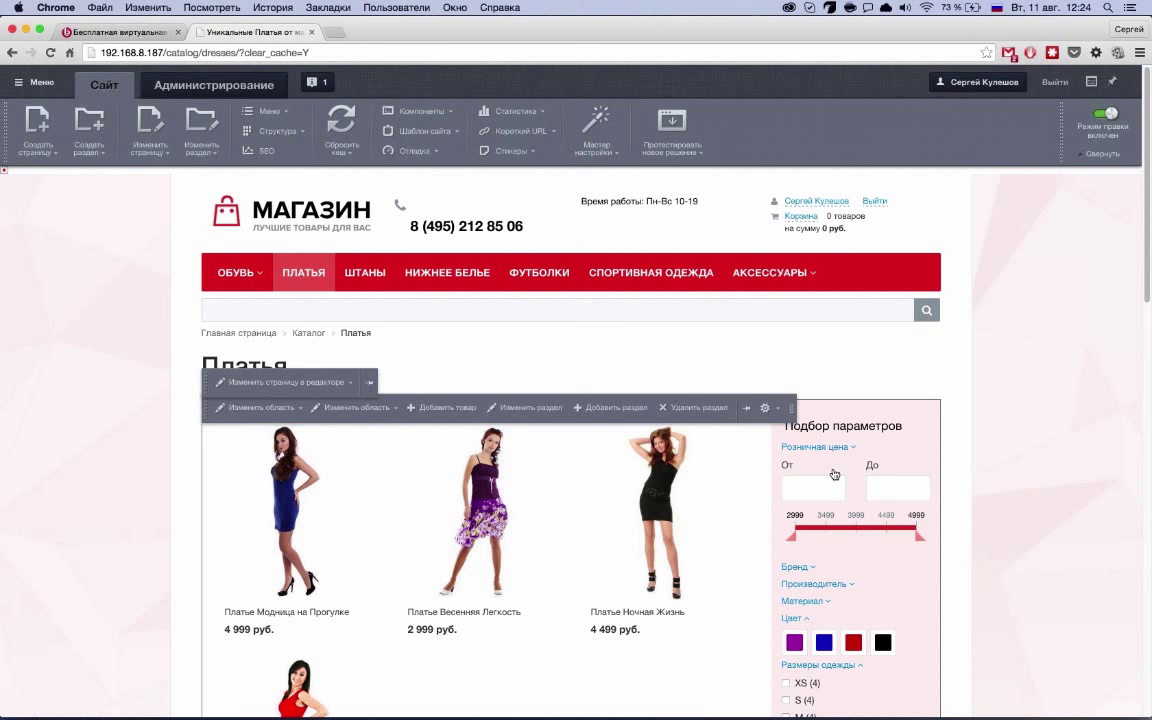
# Review the catalog's Параметры компонента down to Настройки фильтра, then close without saving.
pyautogui.click(766, 412)
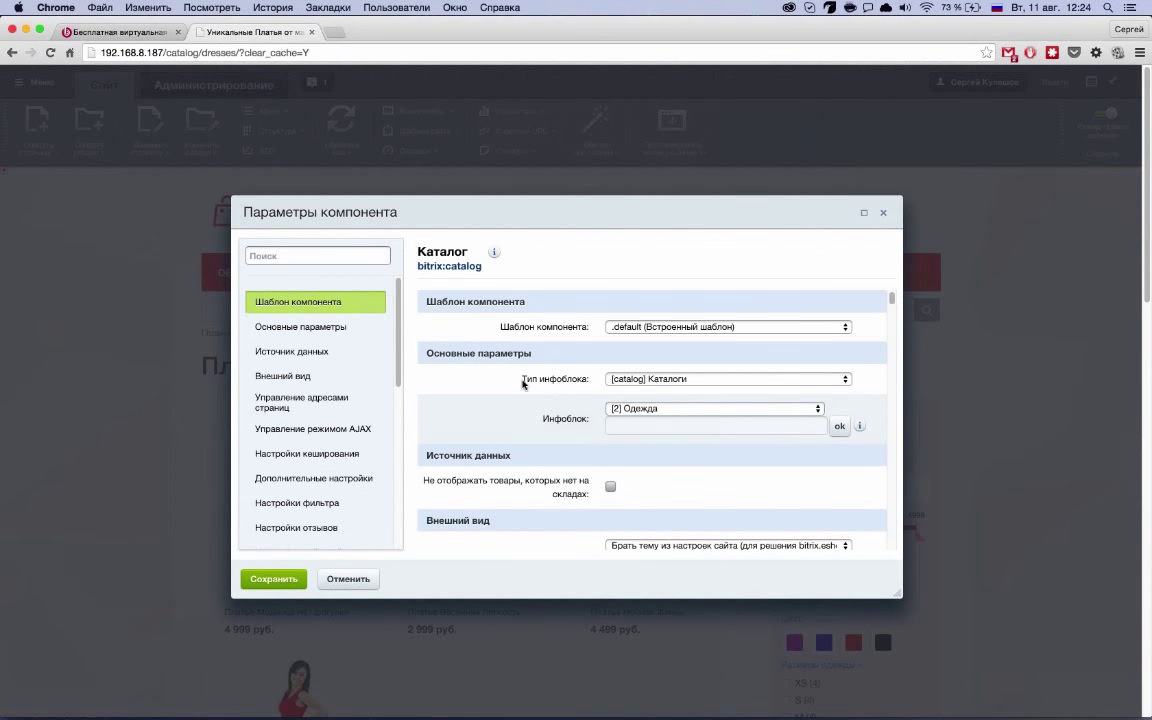
pyautogui.scroll(-3, 527, 405)
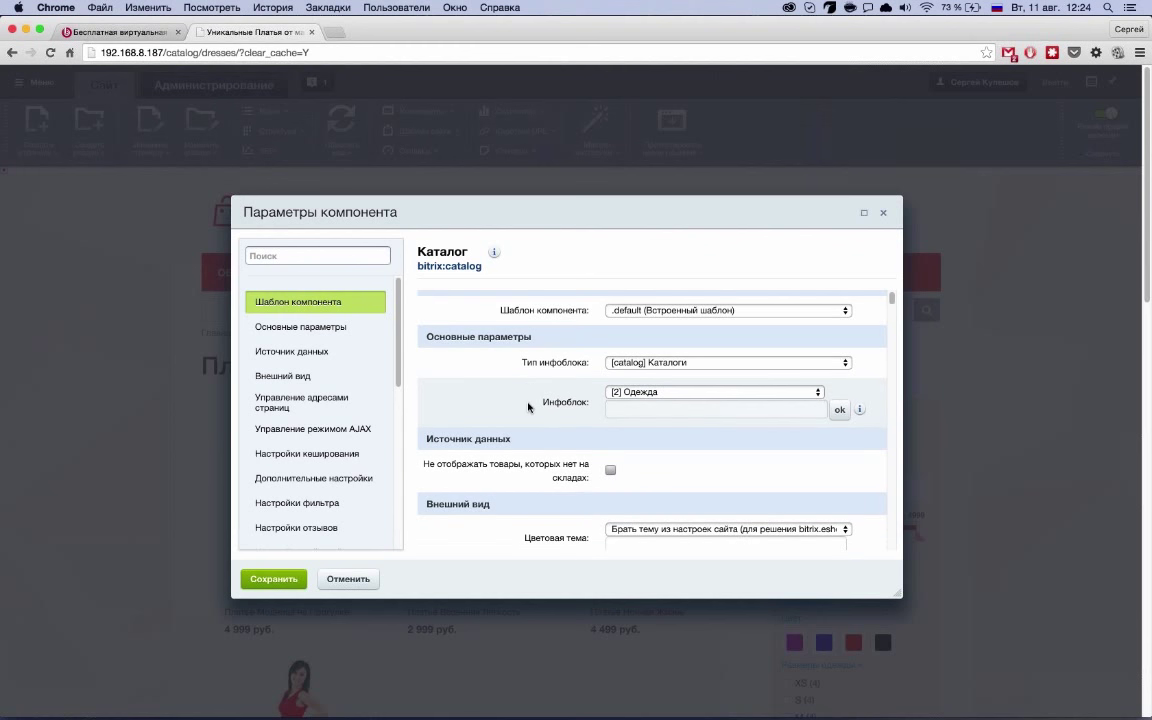
pyautogui.scroll(3, 520, 400)
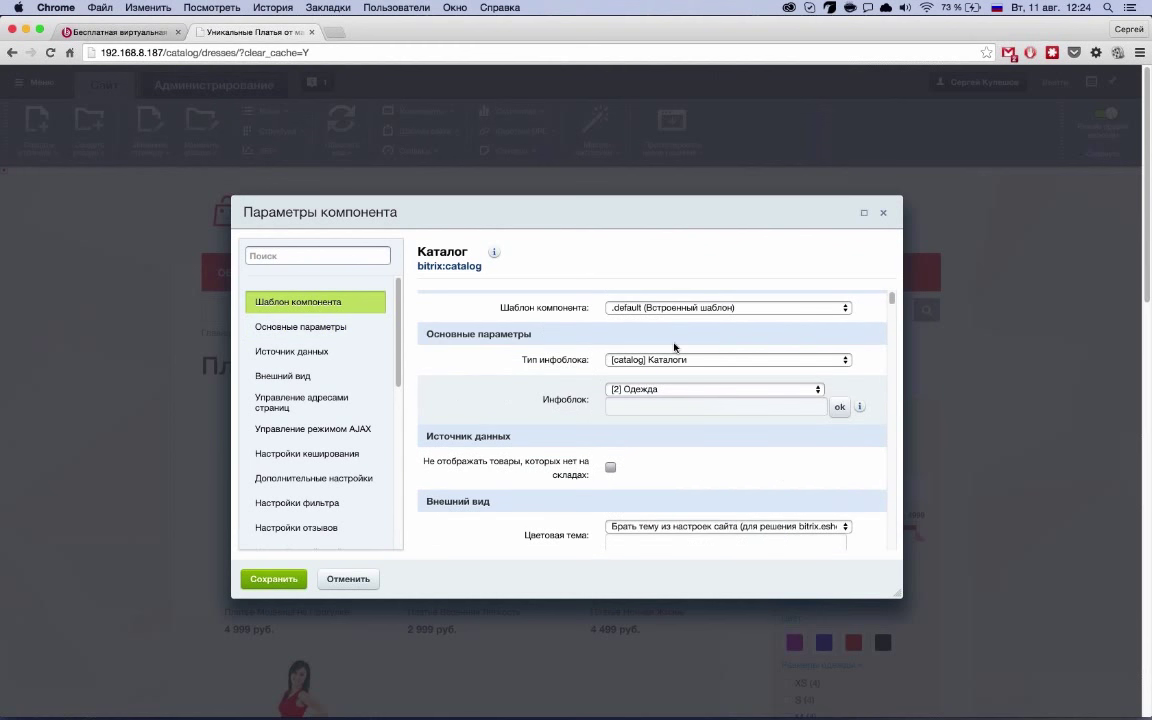
pyautogui.scroll(-8, 505, 388)
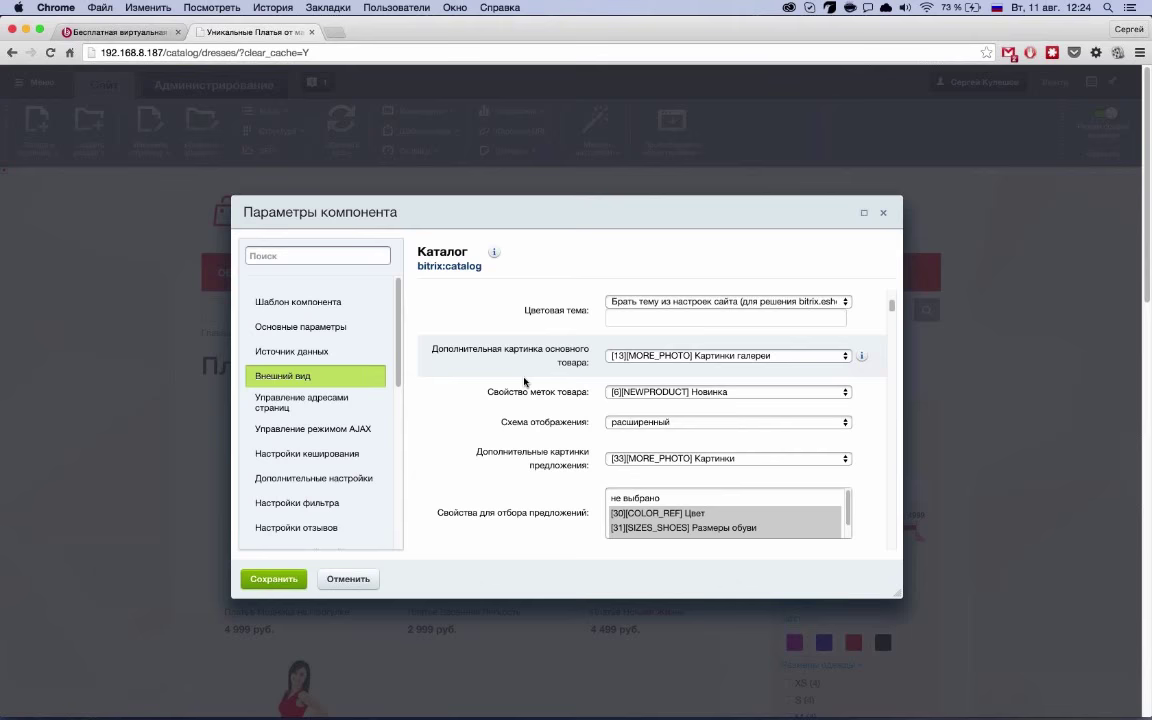
pyautogui.scroll(-5, 540, 390)
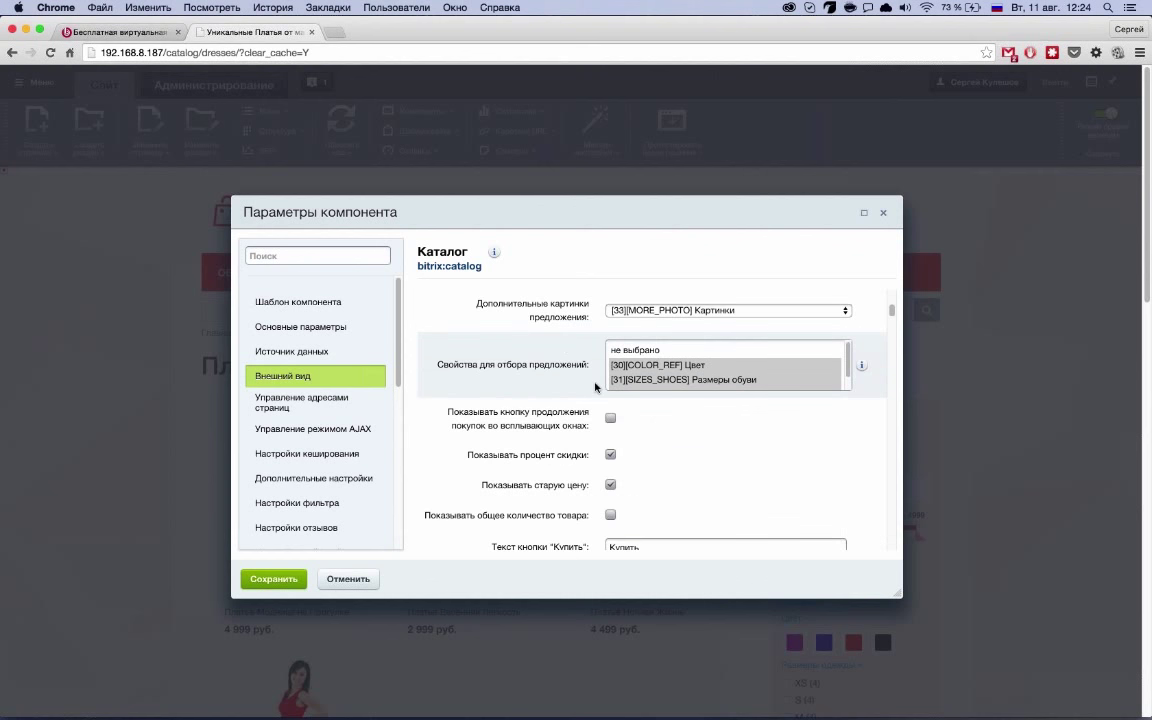
pyautogui.scroll(-4, 595, 387)
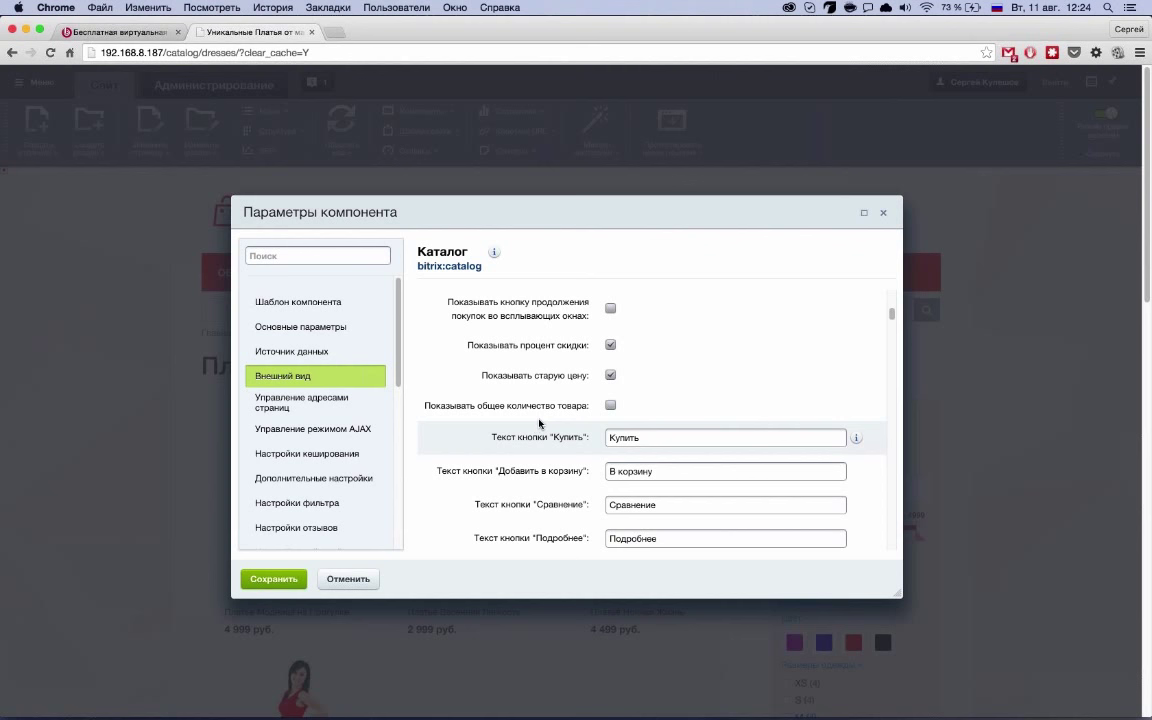
pyautogui.scroll(-3, 545, 425)
pyautogui.scroll(-3, 566, 366)
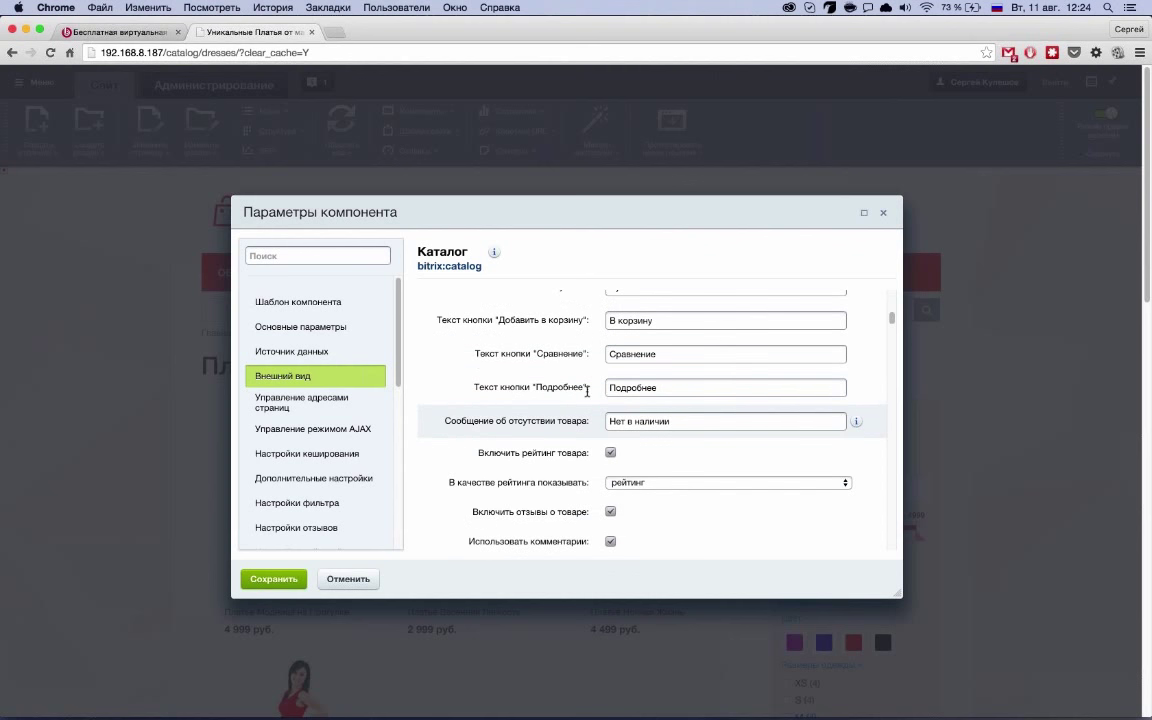
pyautogui.moveTo(663, 321); pyautogui.dragTo(612, 357)
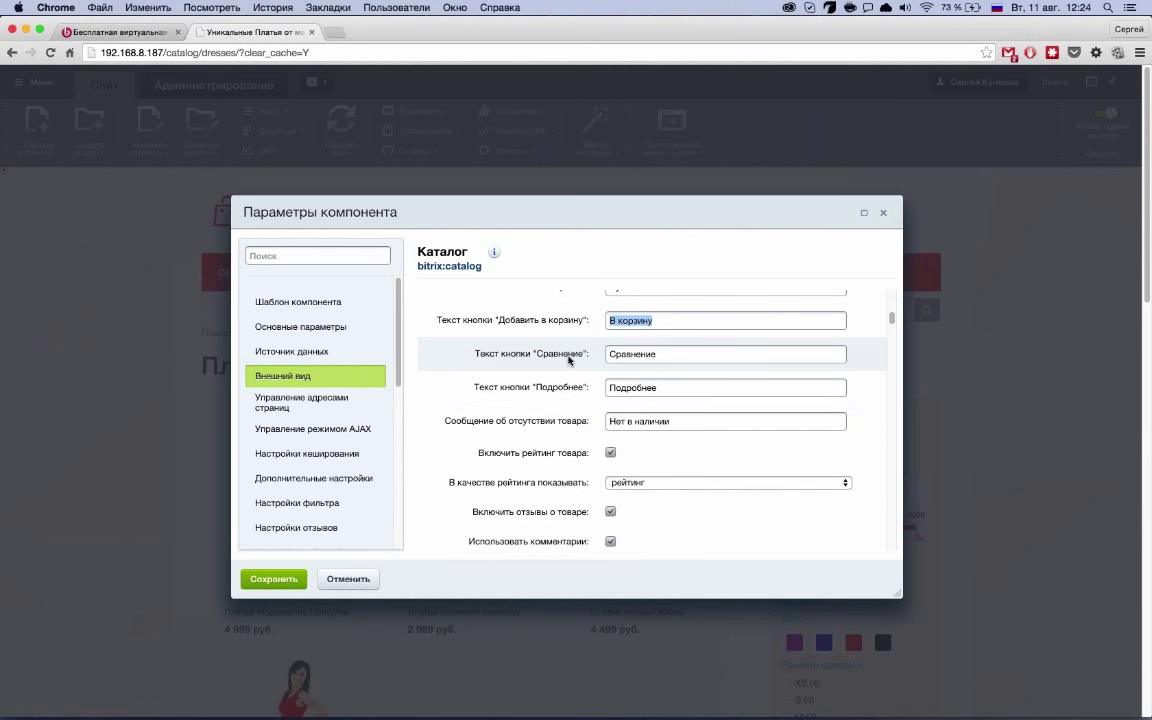
pyautogui.scroll(-8, 546, 427)
pyautogui.scroll(-5, 546, 427)
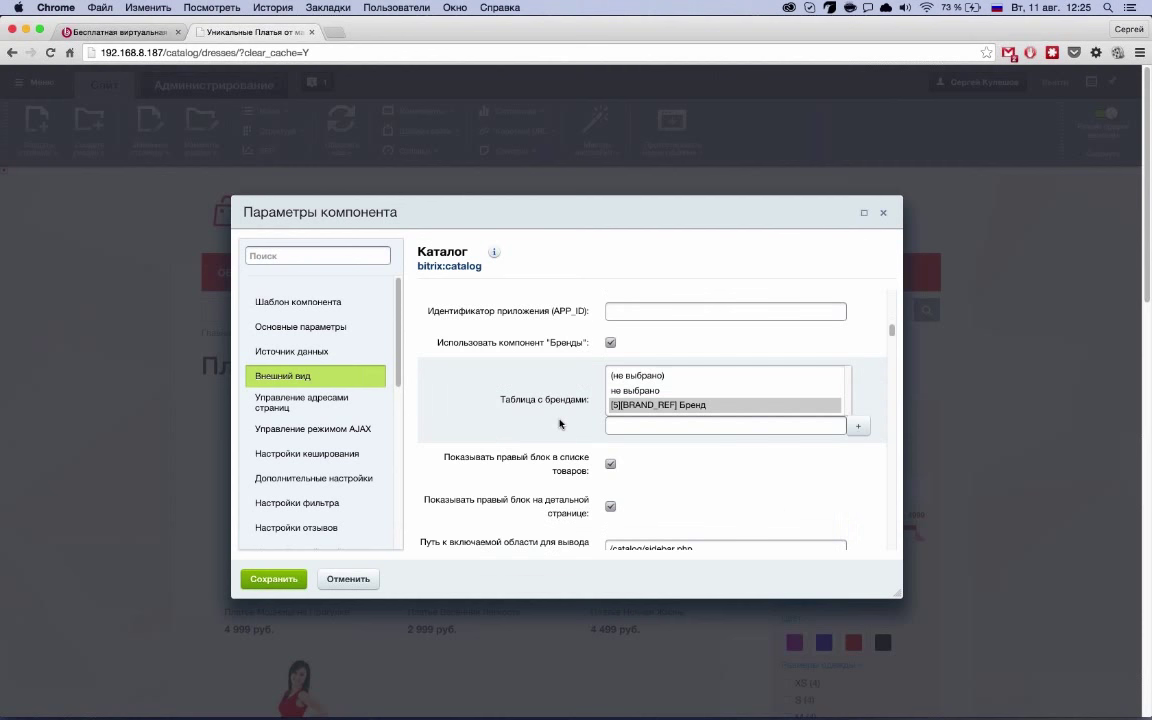
pyautogui.scroll(-4, 578, 437)
pyautogui.scroll(-6, 565, 433)
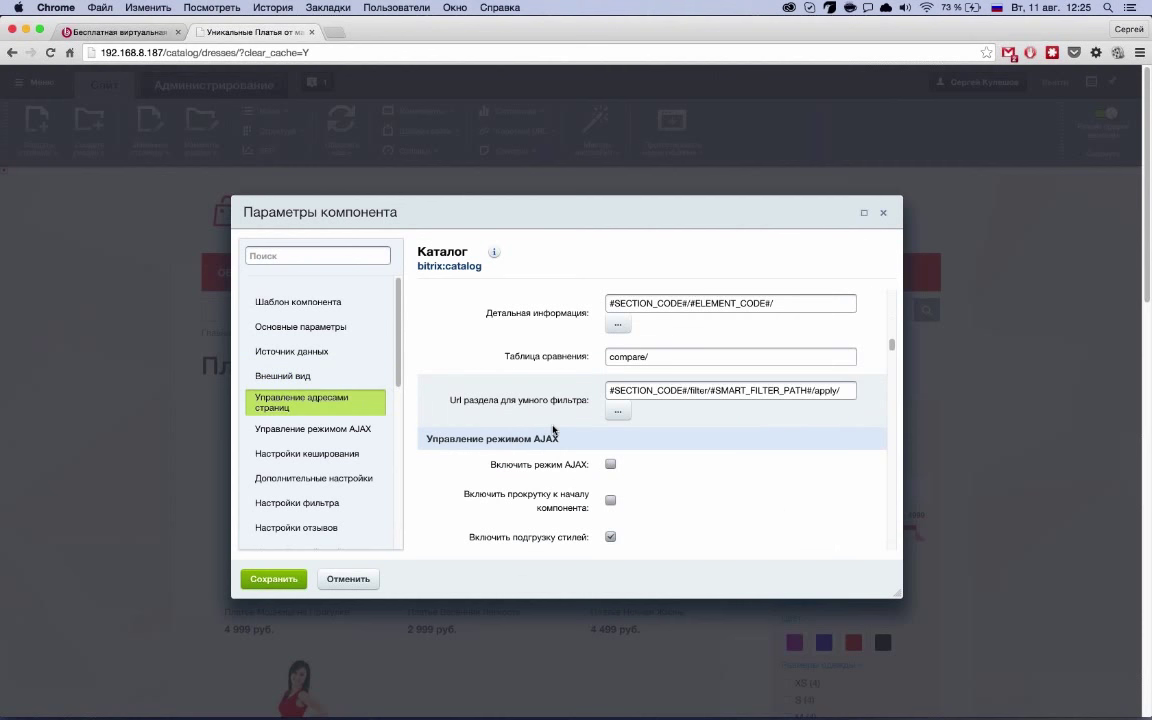
pyautogui.scroll(-2, 553, 430)
pyautogui.scroll(-1, 398, 424)
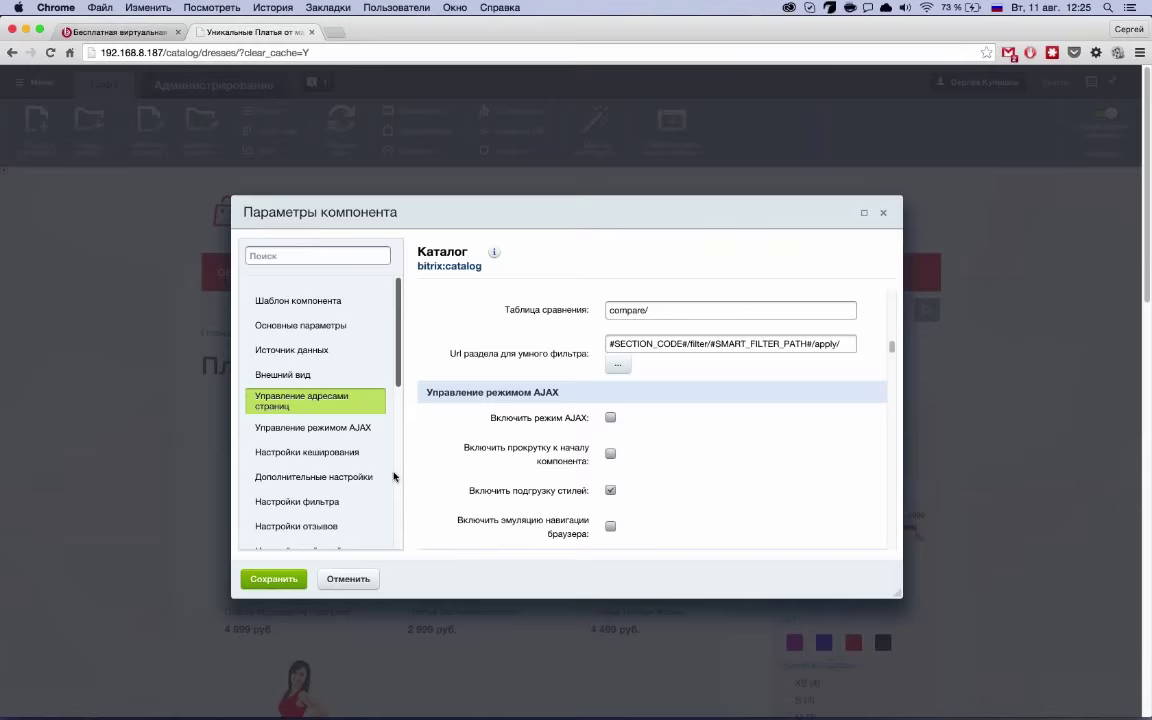
pyautogui.scroll(-3, 622, 428)
pyautogui.scroll(-6, 621, 428)
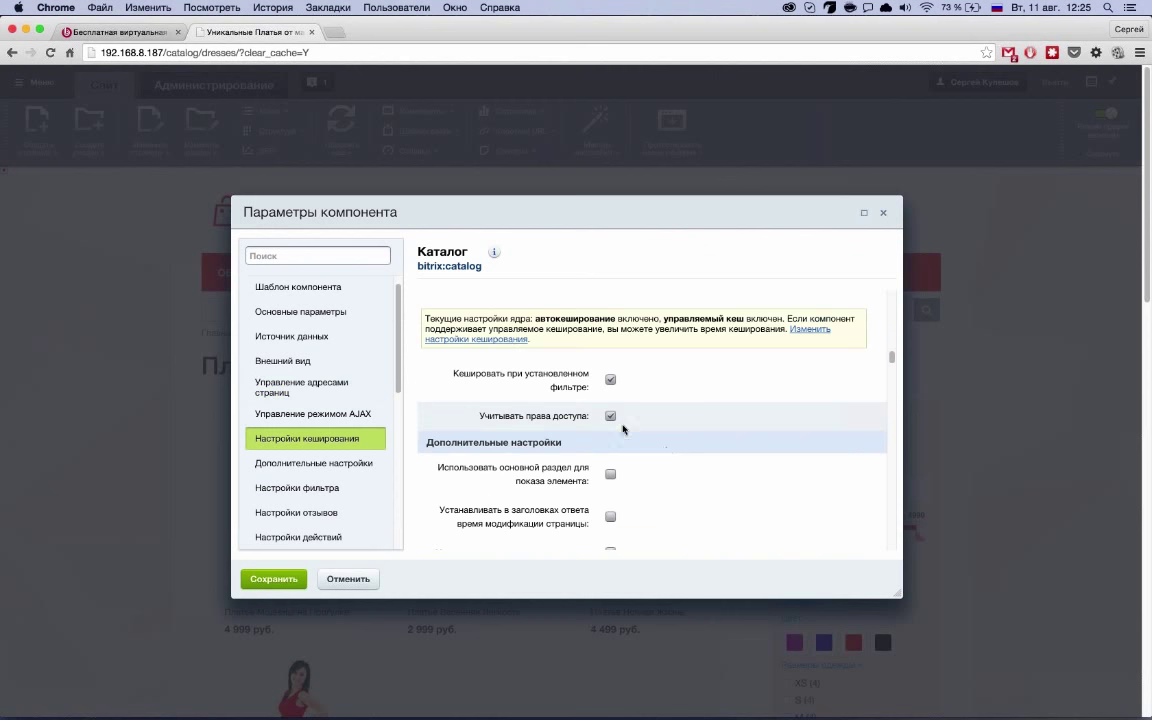
pyautogui.scroll(-4, 640, 450)
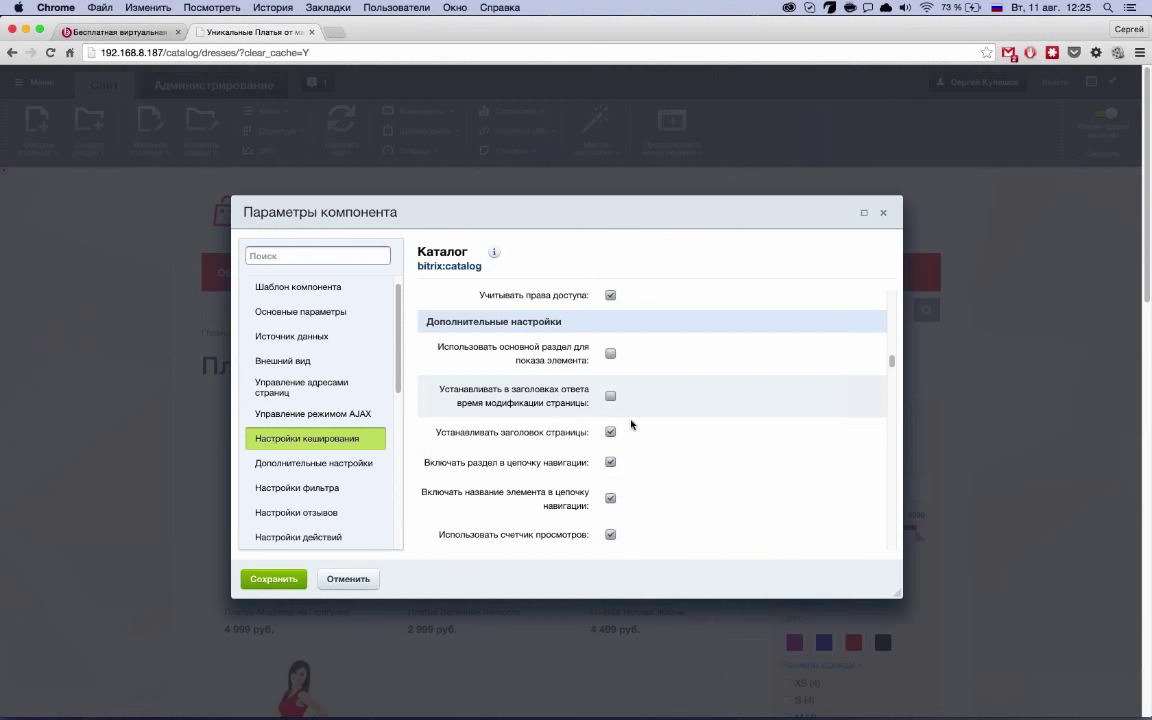
pyautogui.scroll(-8, 631, 425)
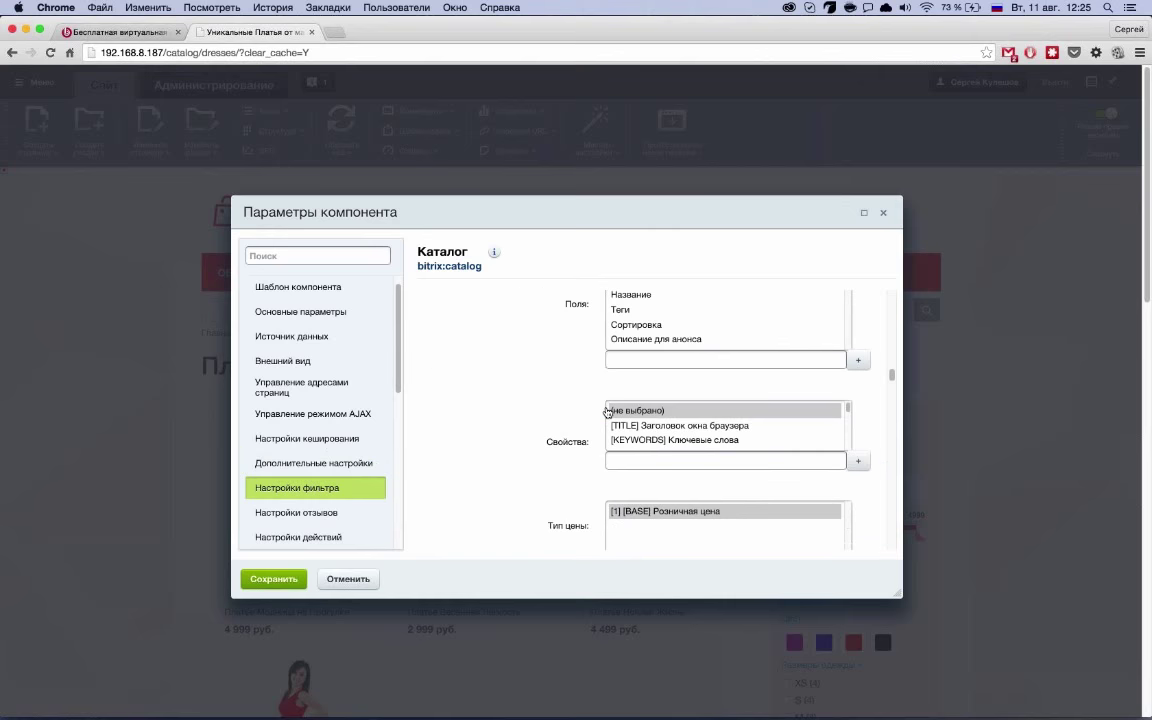
pyautogui.click(884, 213)
# Visit Администрирование and return to the Платья page with Режим правки switched off.
pyautogui.moveTo(888, 265)
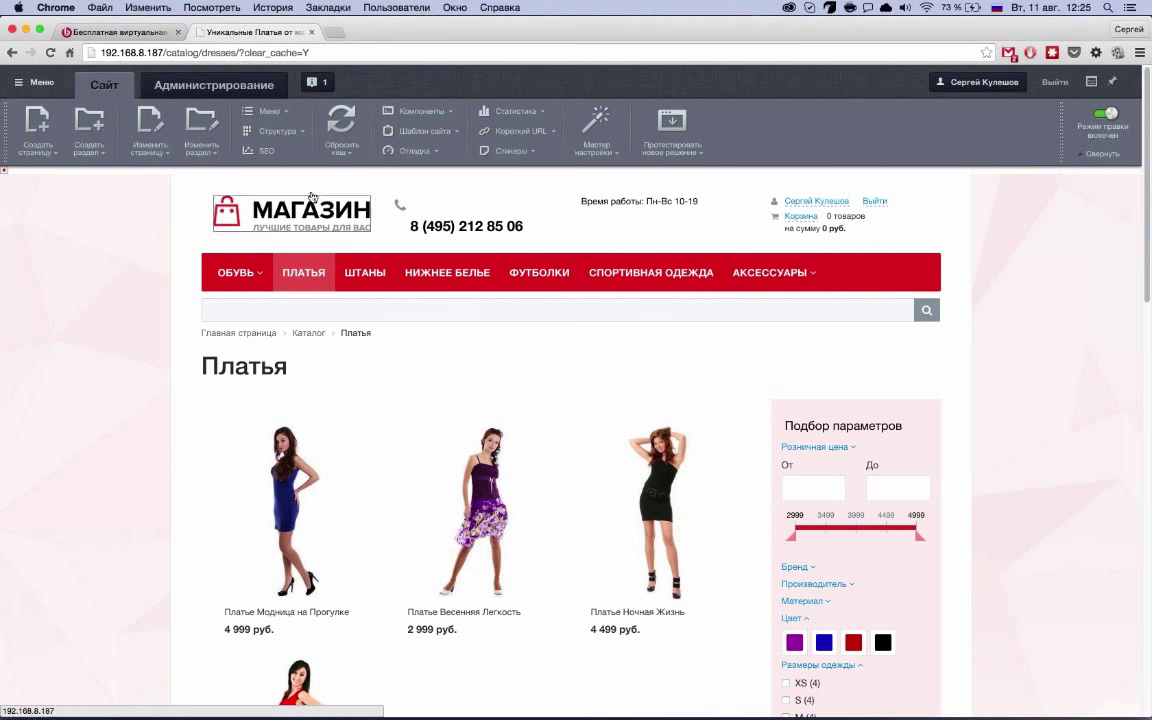
pyautogui.click(214, 86)
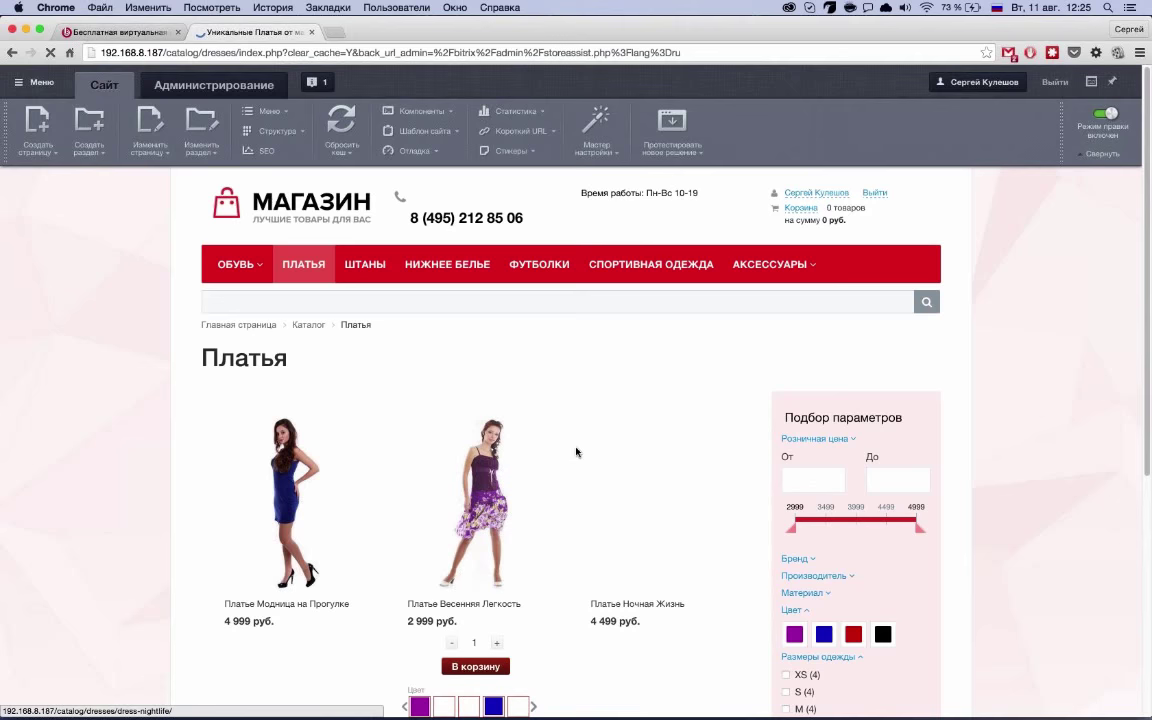
pyautogui.scroll(-2, 576, 450)
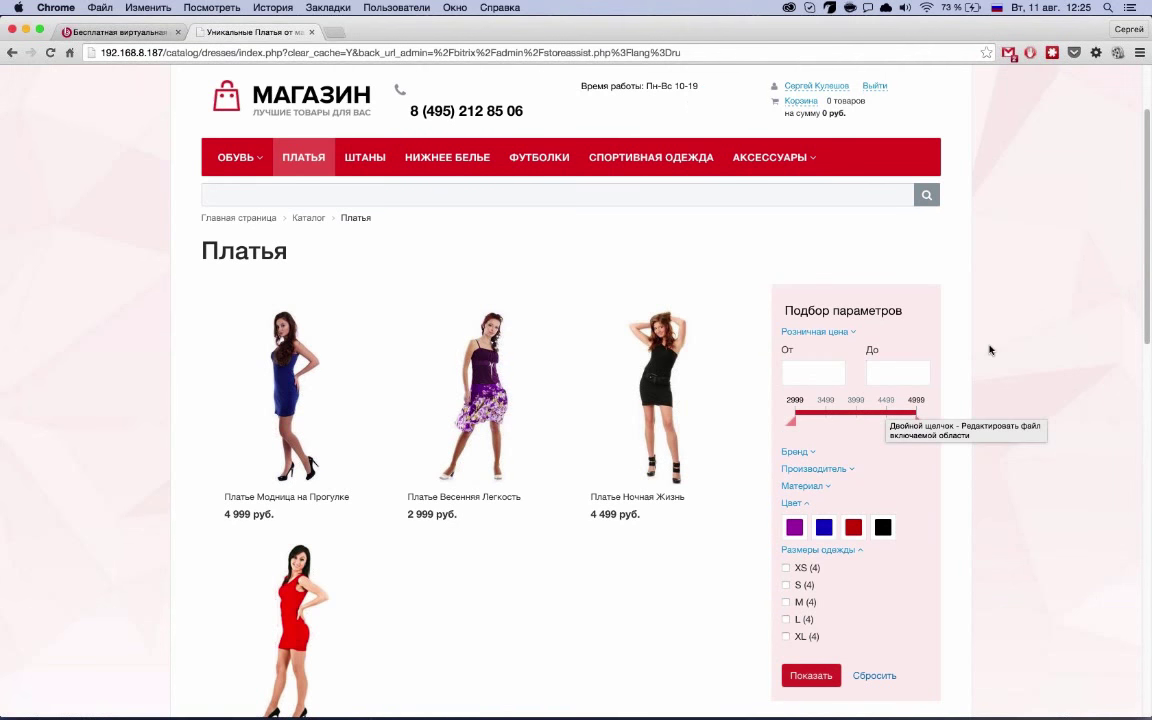
pyautogui.scroll(-1, 1000, 320)
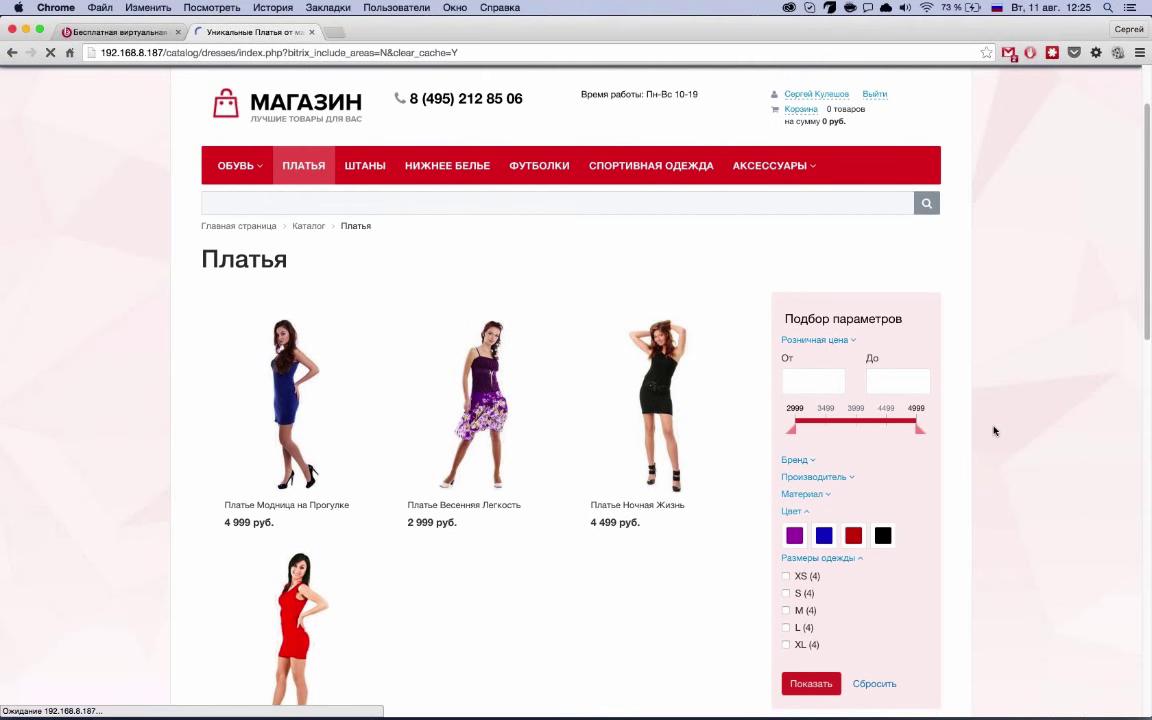
pyautogui.scroll(-2, 994, 431)
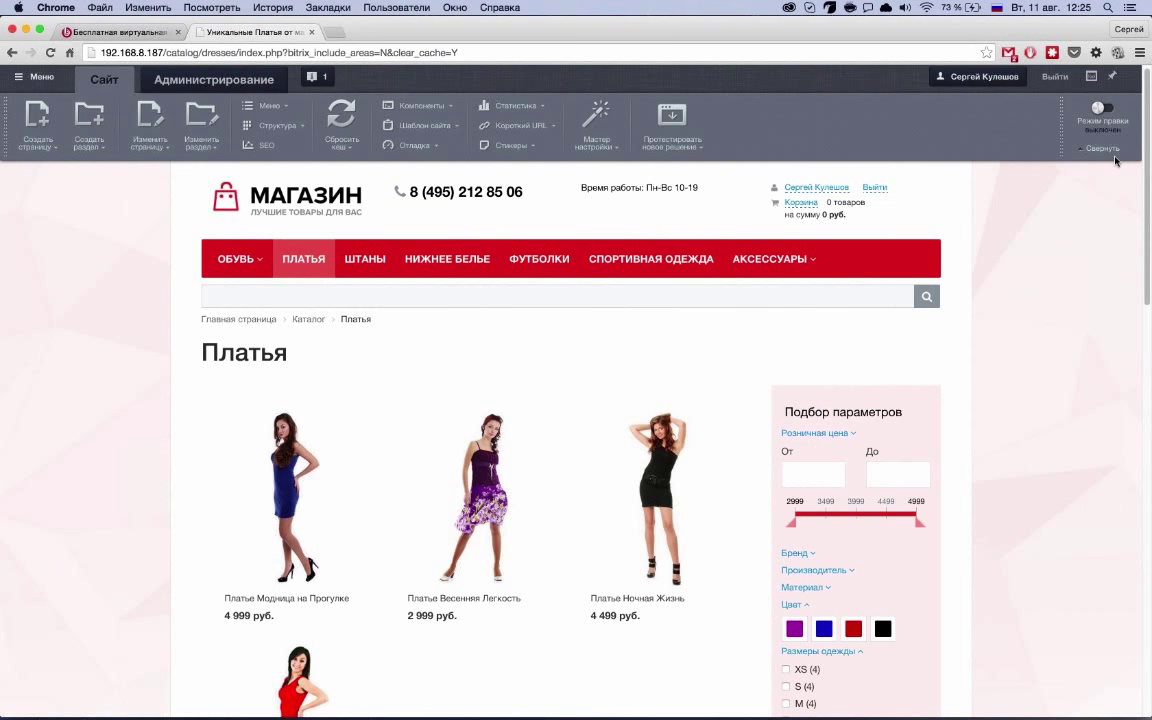
# Collapse the admin toolbar to one row, showing four dresses beside the Подбор параметров filter.
pyautogui.click(1112, 152)
pyautogui.scroll(-3, 1046, 284)
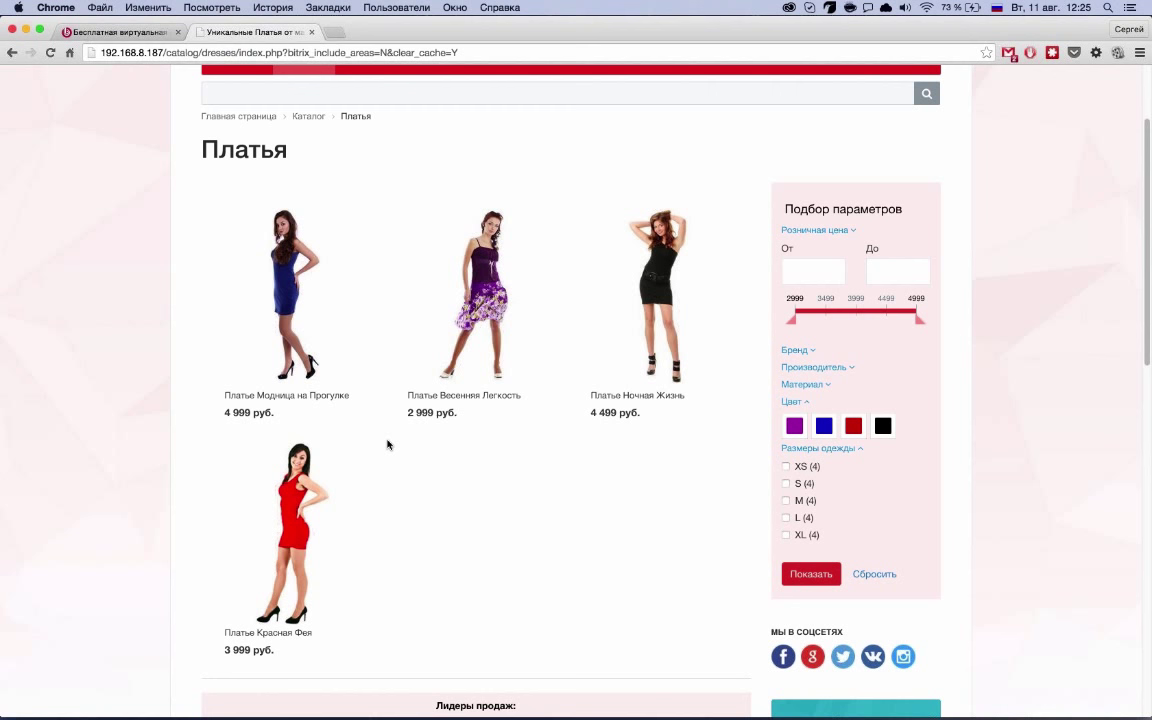
pyautogui.moveTo(499, 330)
pyautogui.click(818, 231)
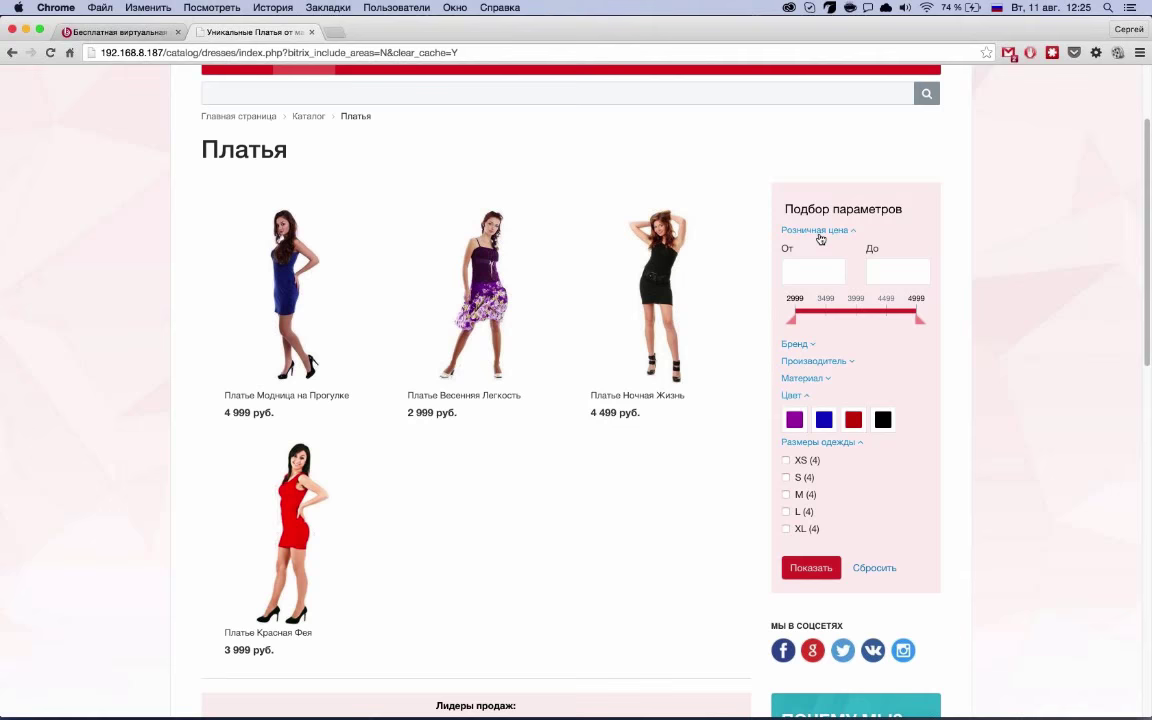
pyautogui.moveTo(919, 318); pyautogui.dragTo(851, 322)
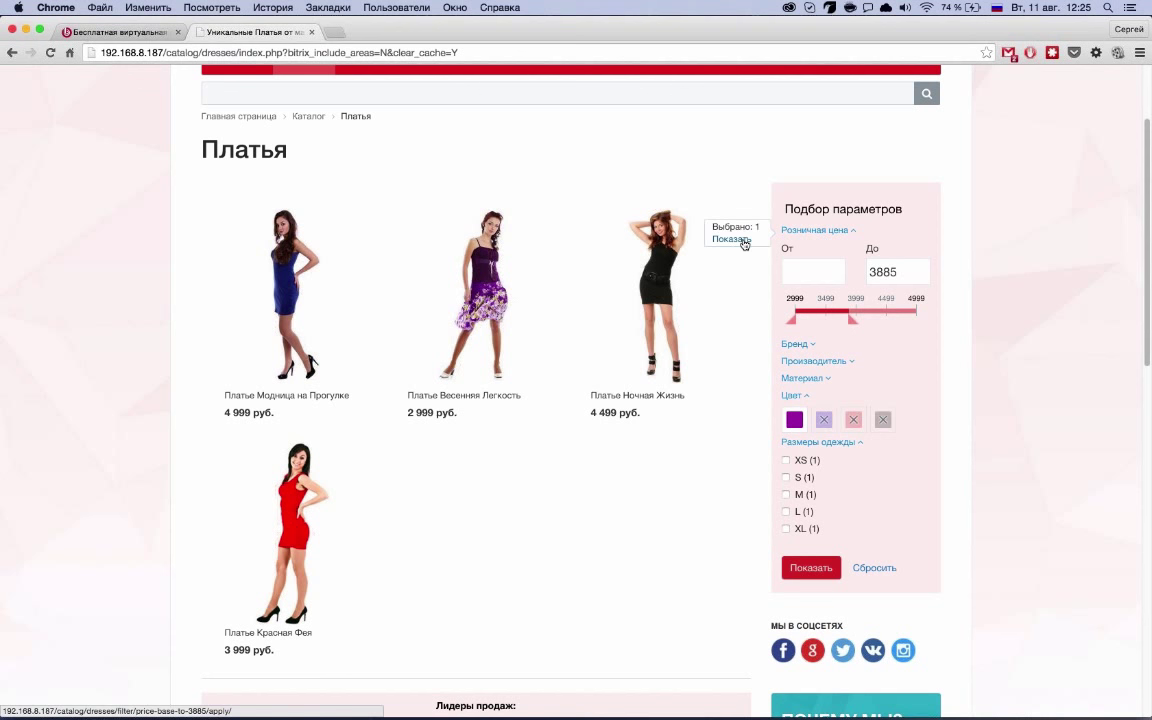
pyautogui.click(740, 240)
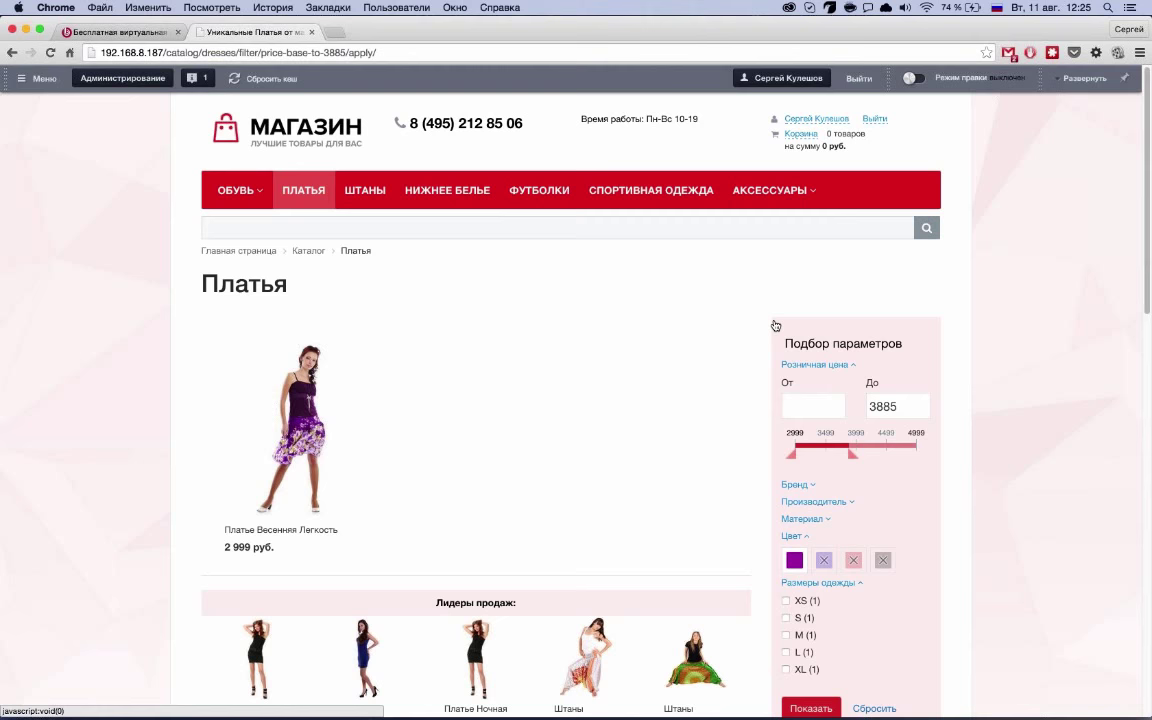
pyautogui.moveTo(851, 453); pyautogui.dragTo(919, 453)
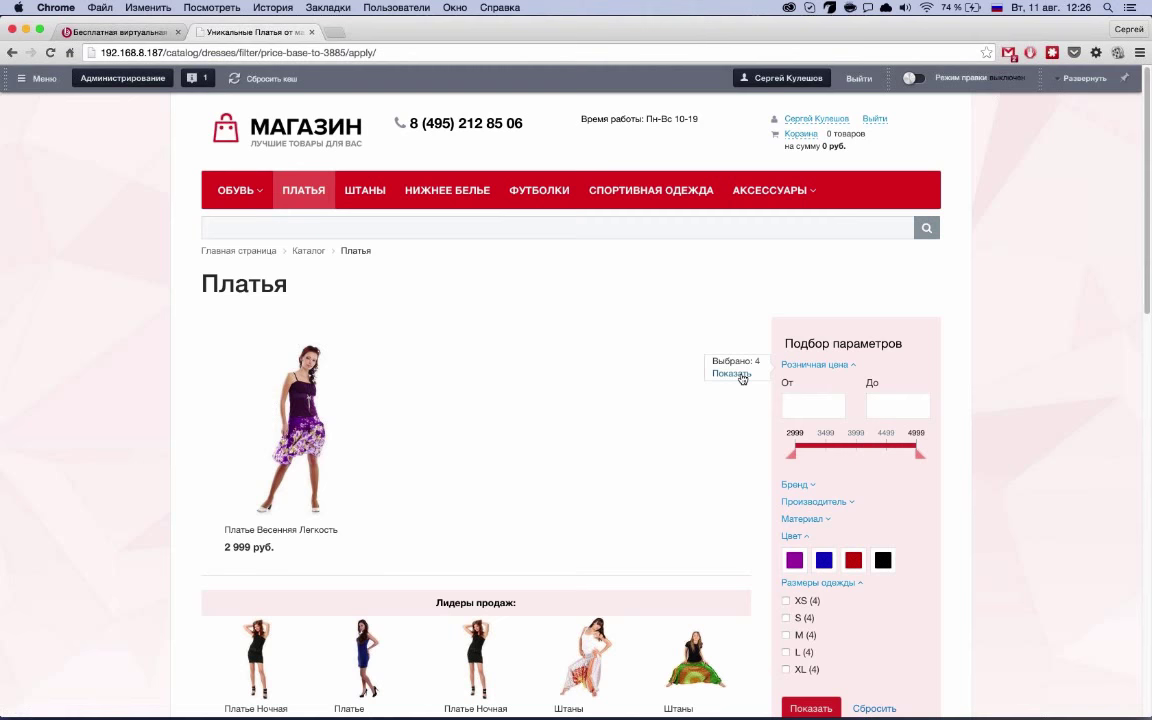
pyautogui.click(742, 374)
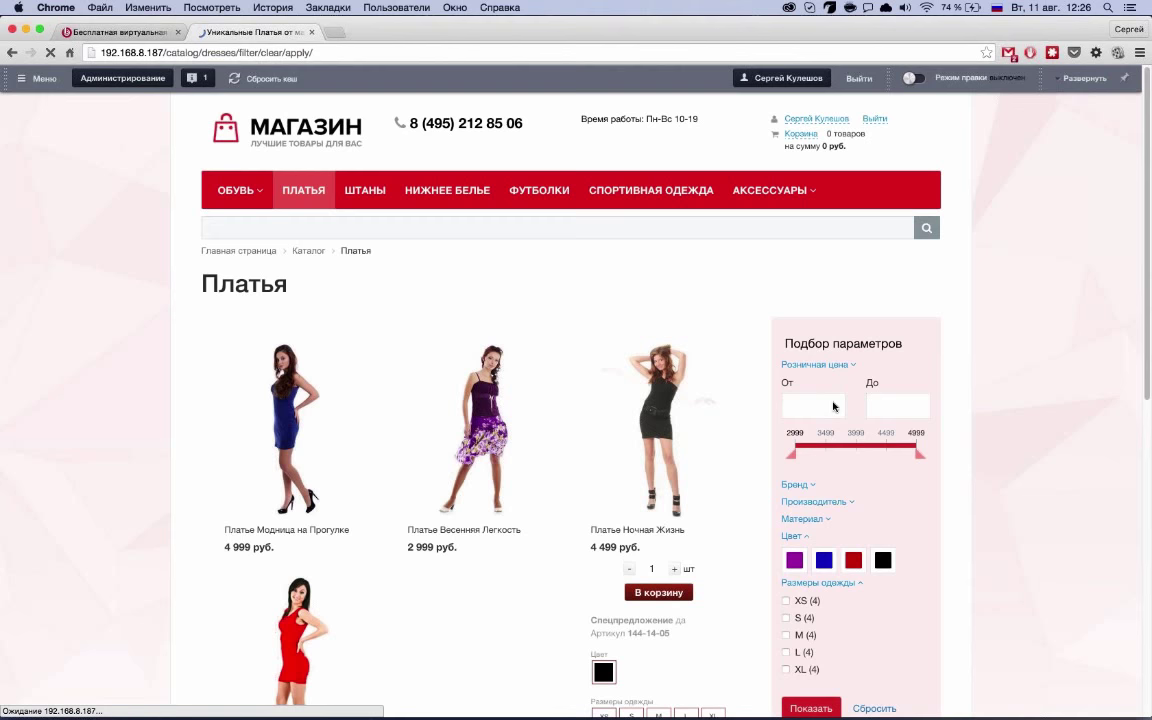
pyautogui.scroll(-1, 834, 407)
pyautogui.scroll(-2, 834, 407)
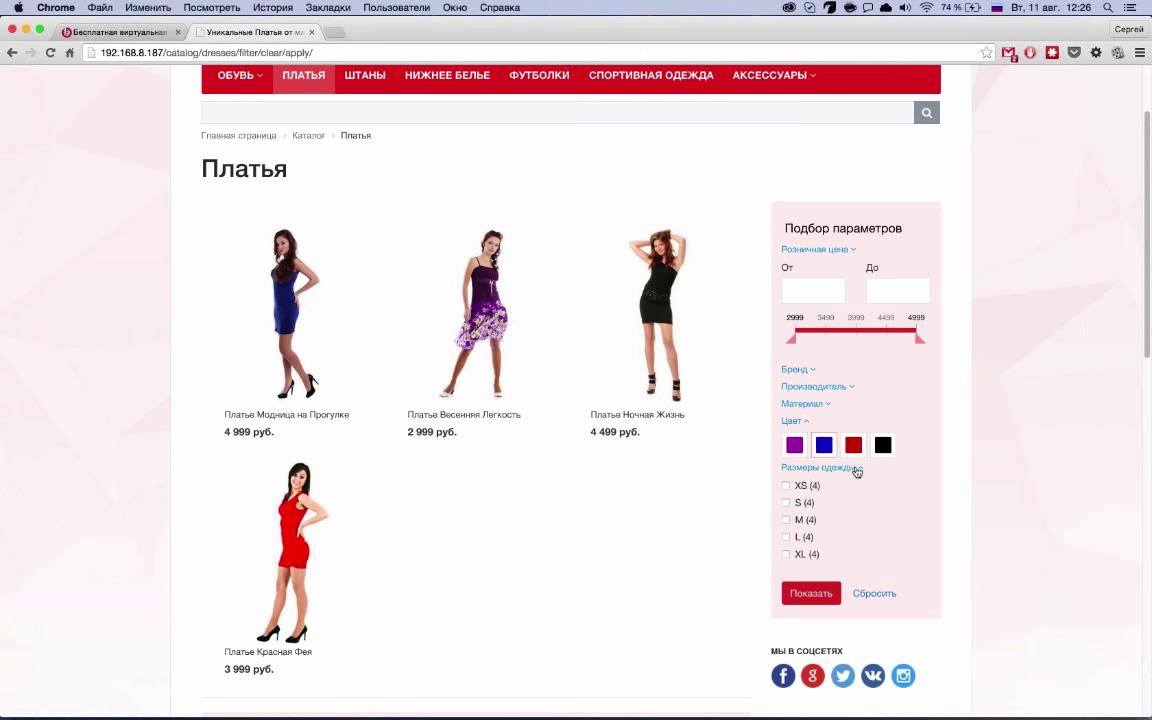
pyautogui.click(824, 446)
pyautogui.click(740, 430)
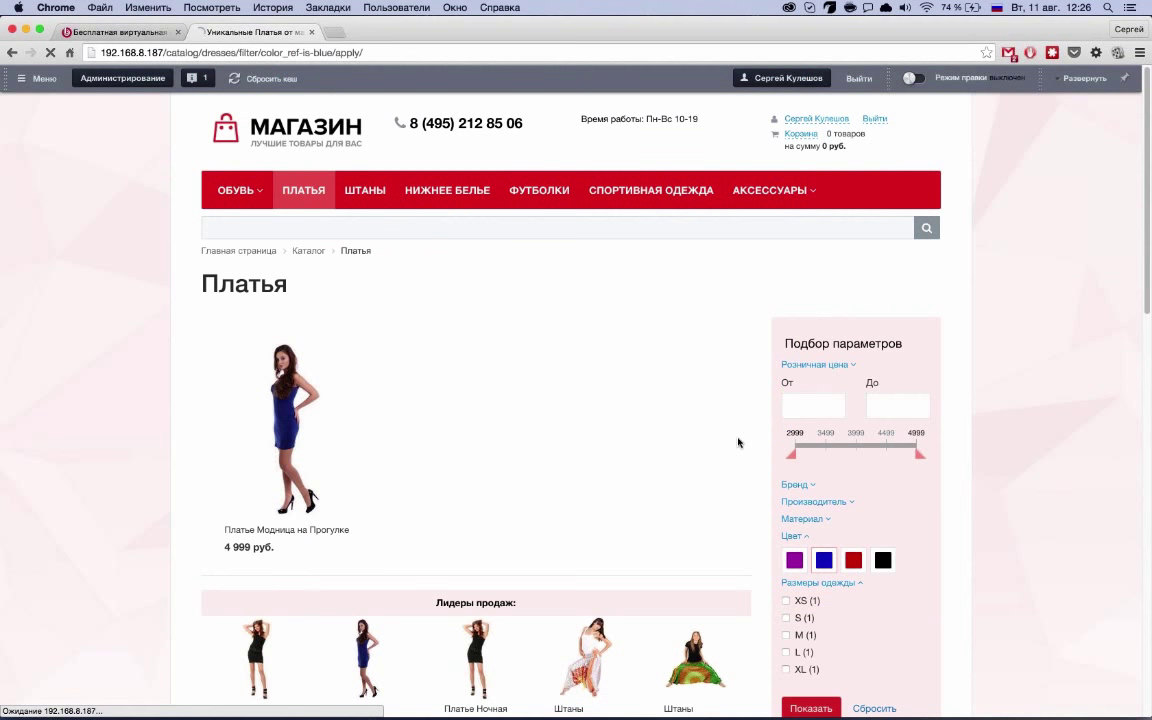
pyautogui.click(841, 563)
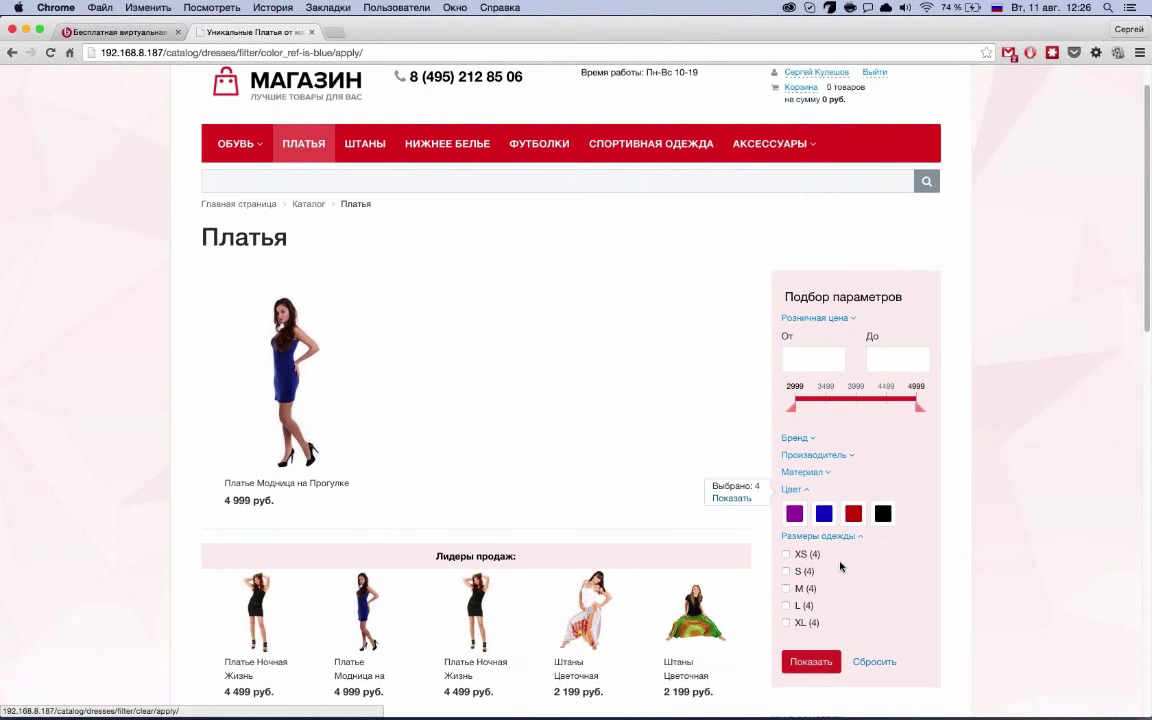
pyautogui.click(755, 509)
pyautogui.scroll(-4, 781, 502)
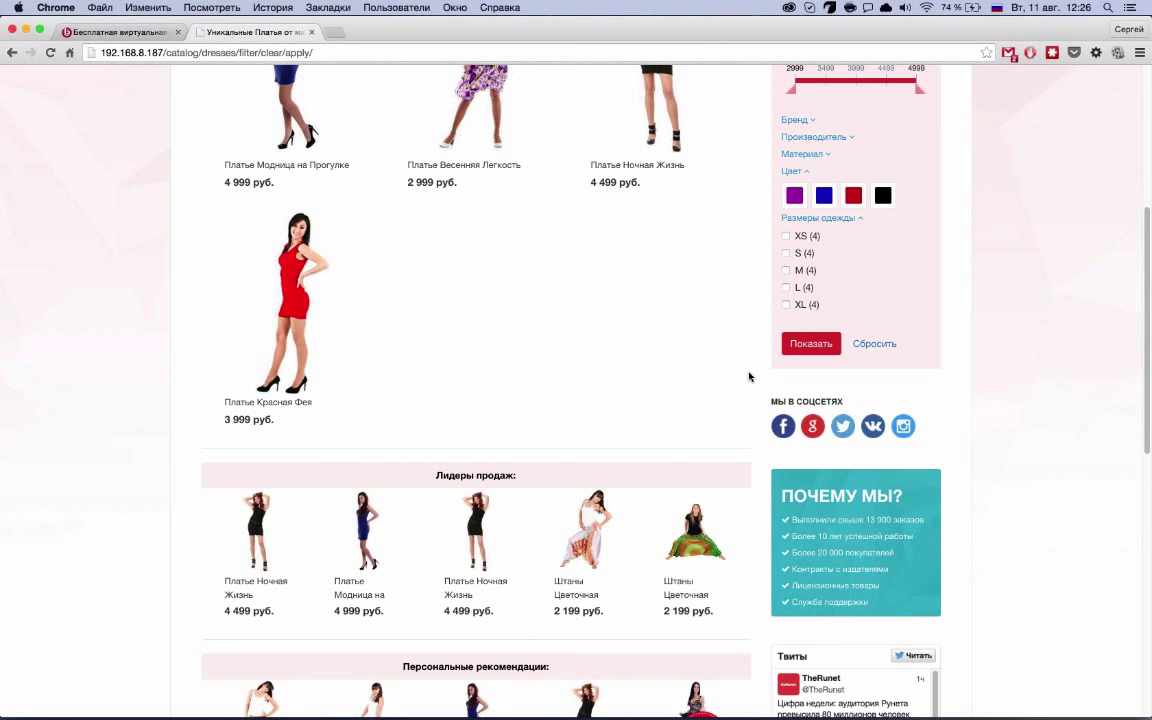
pyautogui.scroll(3, 760, 372)
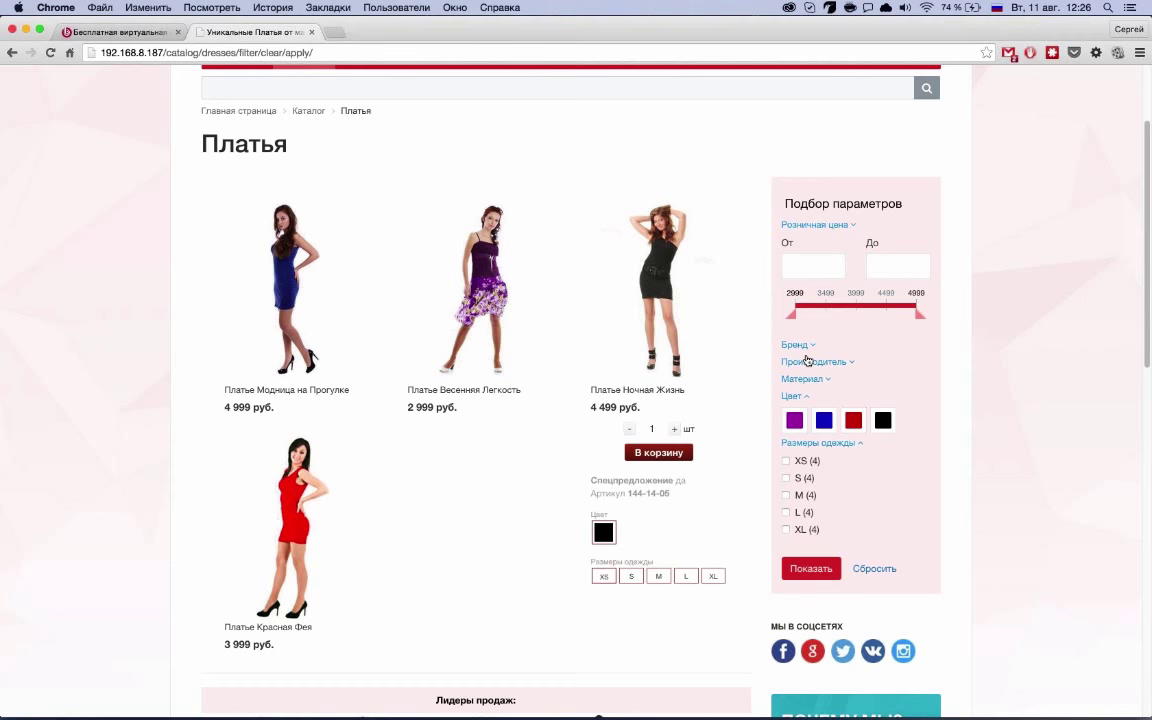
pyautogui.scroll(2, 430, 130)
# Open the Нижнее белье catalog section.
pyautogui.click(428, 124)
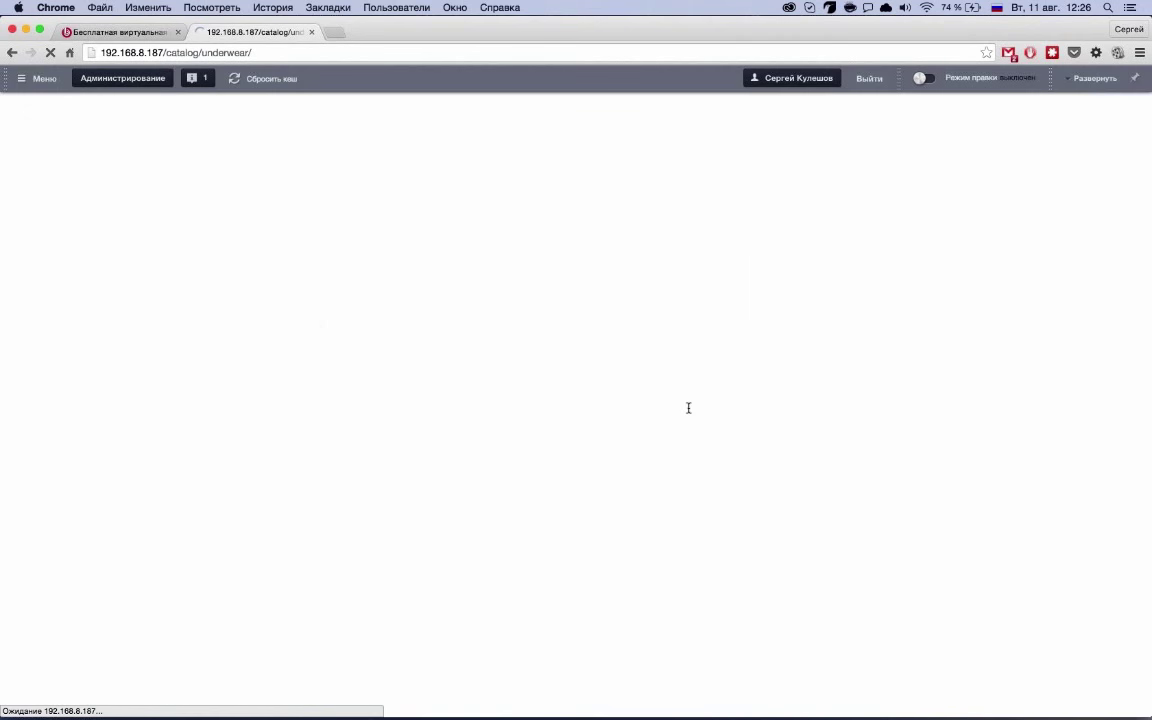
pyautogui.scroll(-3, 688, 411)
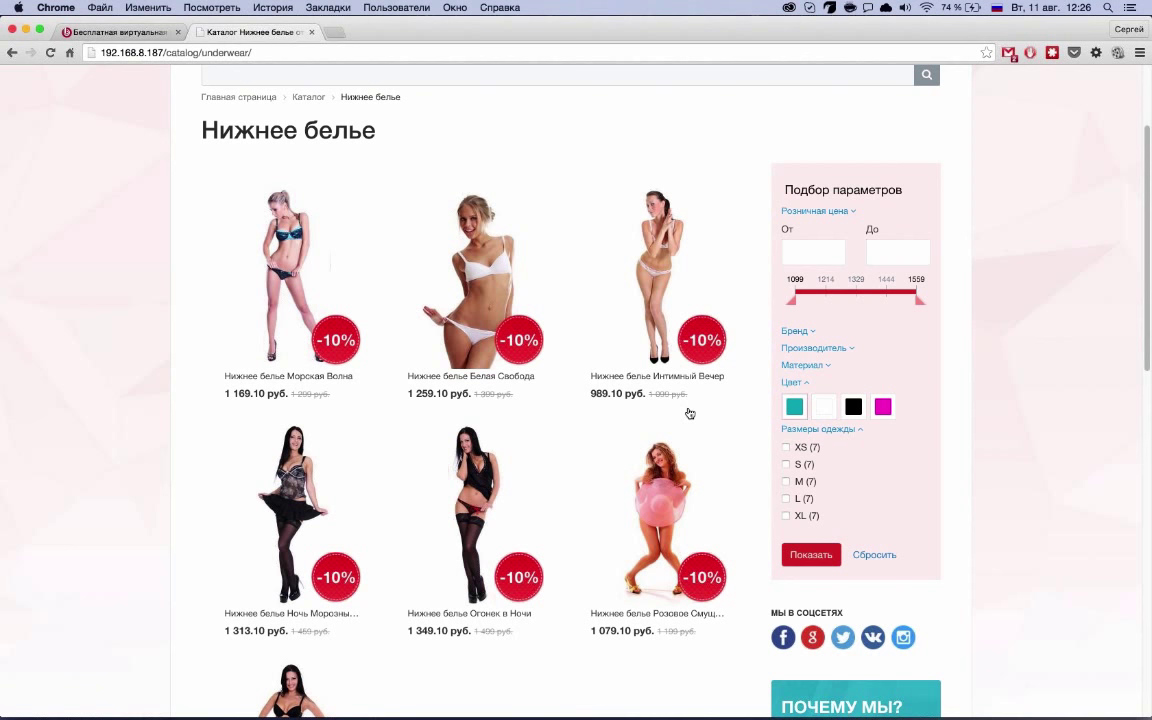
pyautogui.scroll(1, 584, 245)
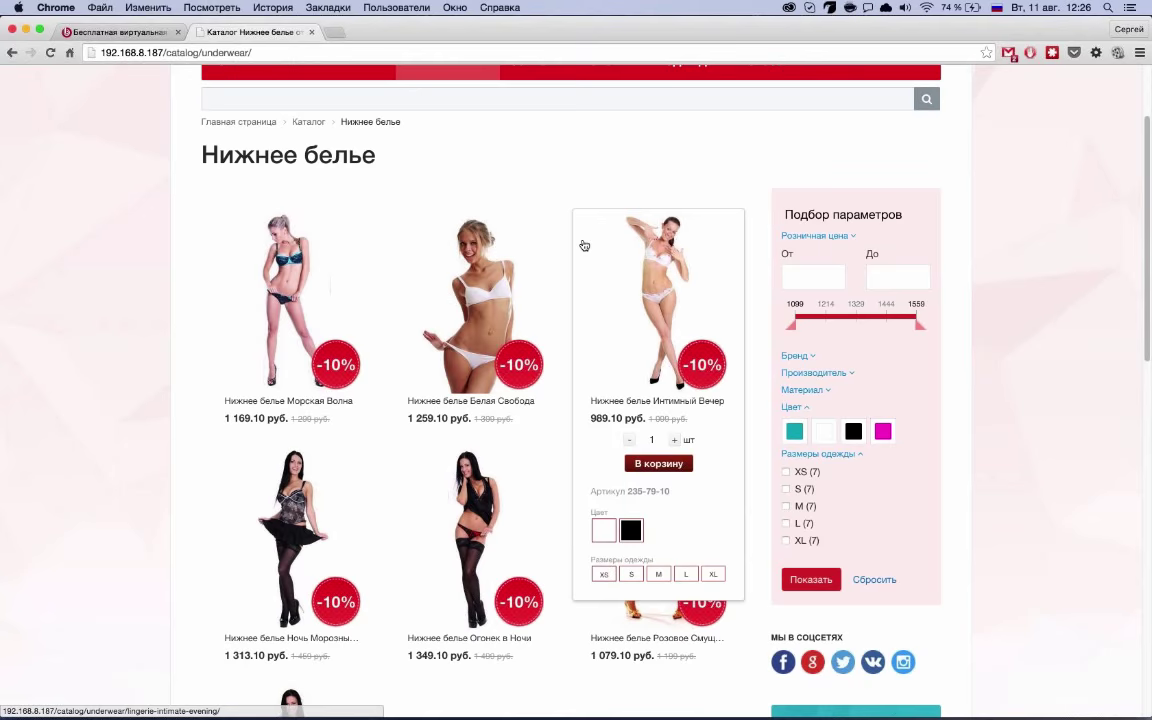
pyautogui.scroll(3, 584, 245)
# Open АКСЕССУАРЫ > Ремни Женские and expand the Материал filter's three options.
pyautogui.moveTo(743, 204)
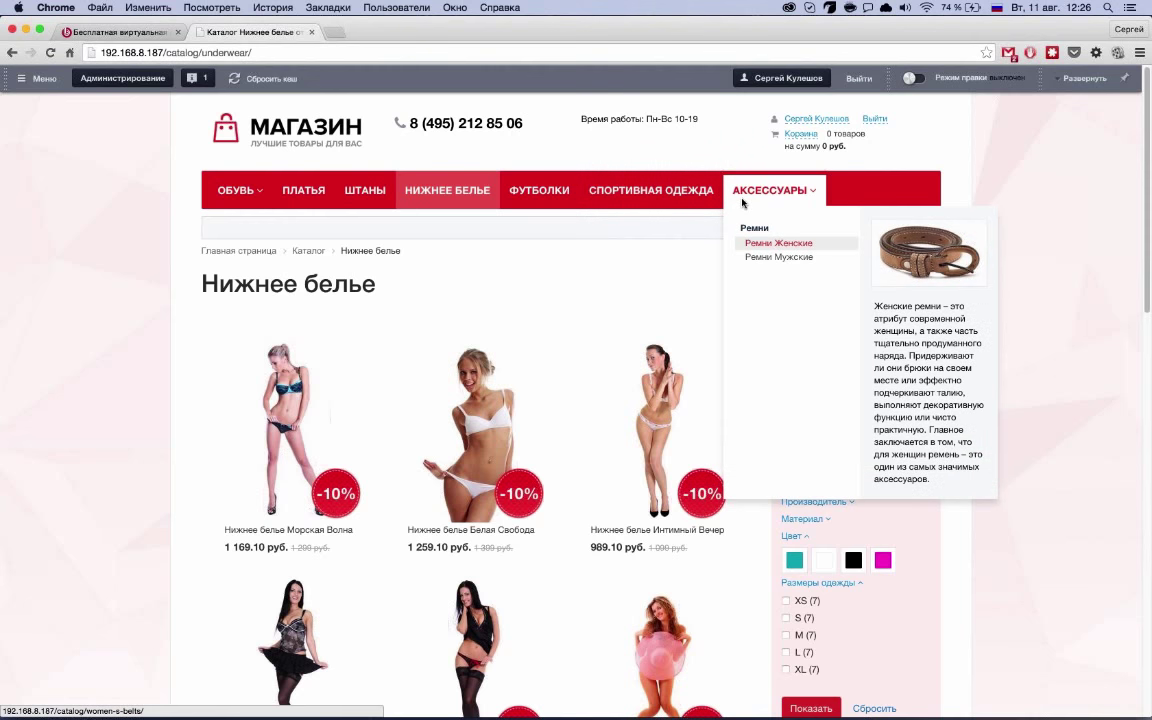
pyautogui.click(755, 244)
pyautogui.scroll(-2, 975, 482)
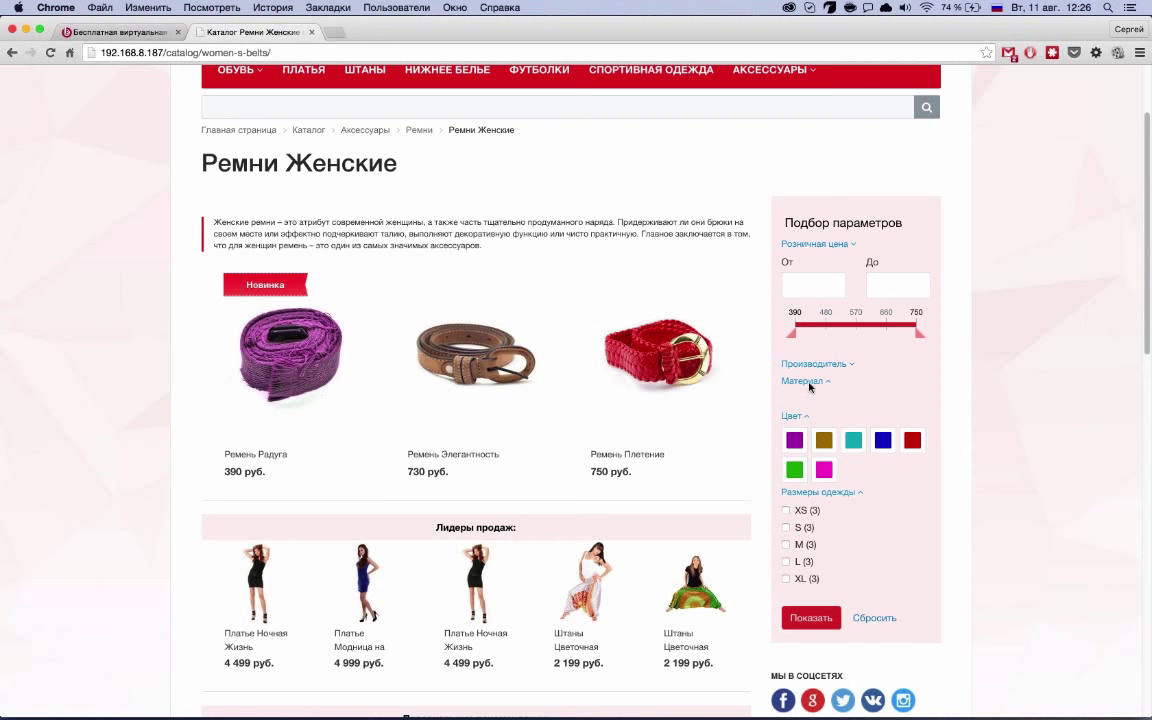
pyautogui.click(806, 381)
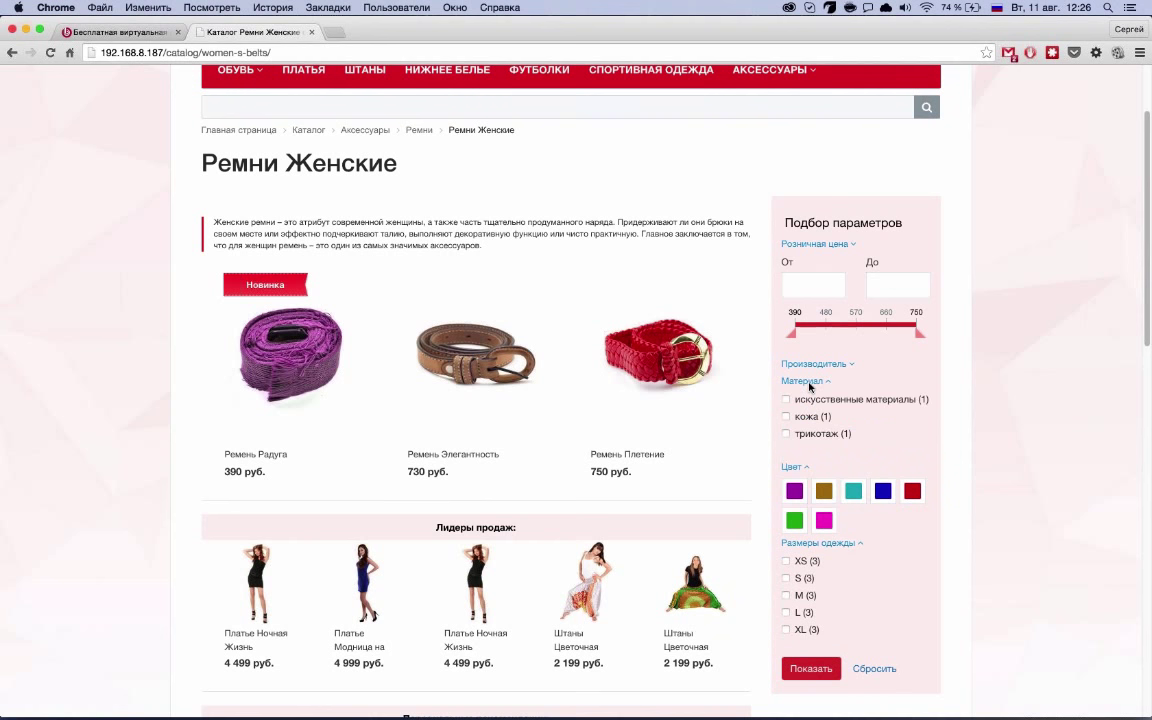
pyautogui.moveTo(290, 360)
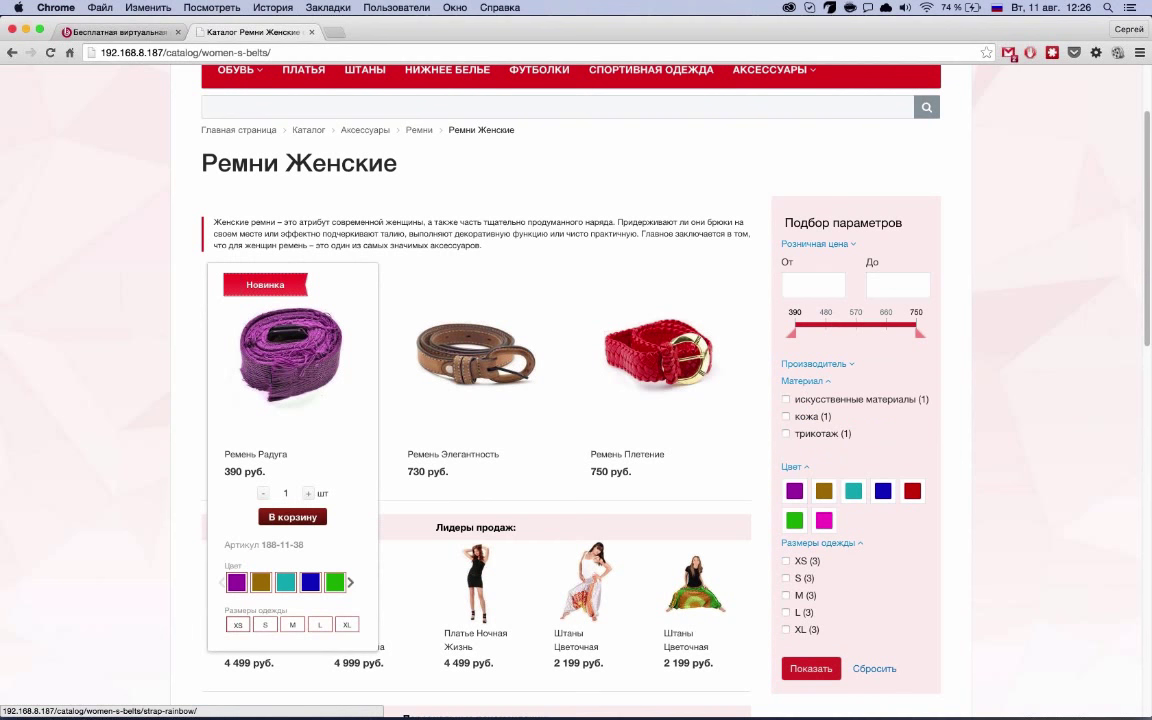
pyautogui.scroll(2, 886, 362)
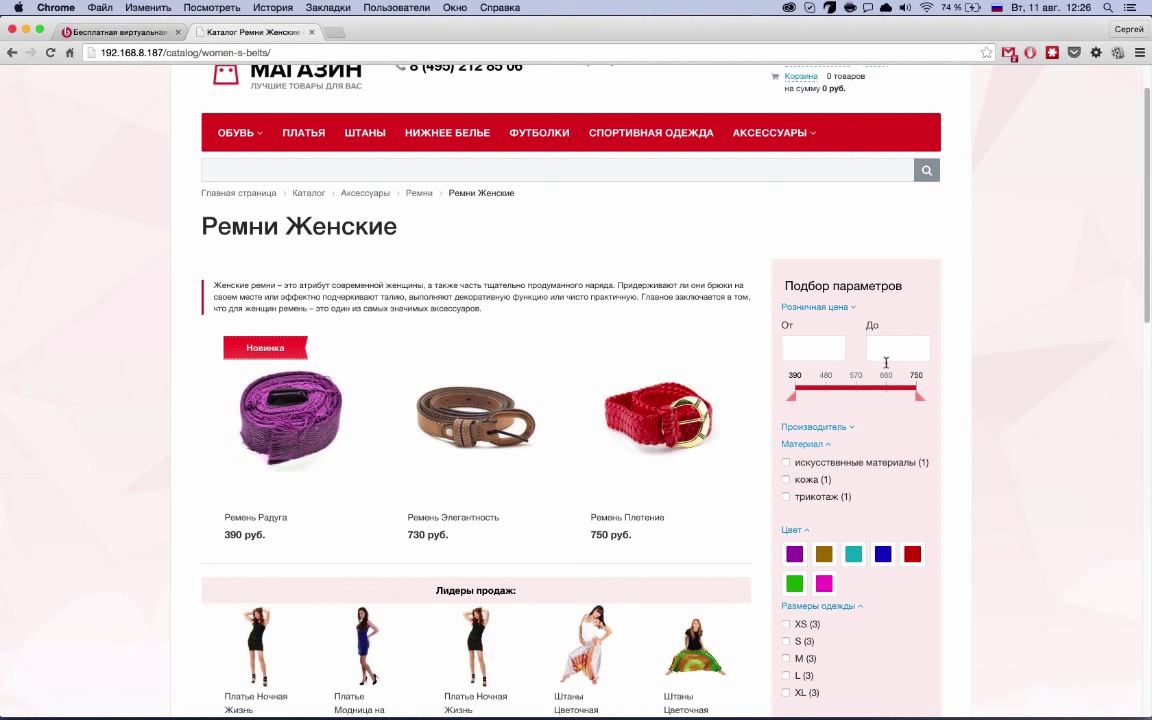
pyautogui.moveTo(662, 386)
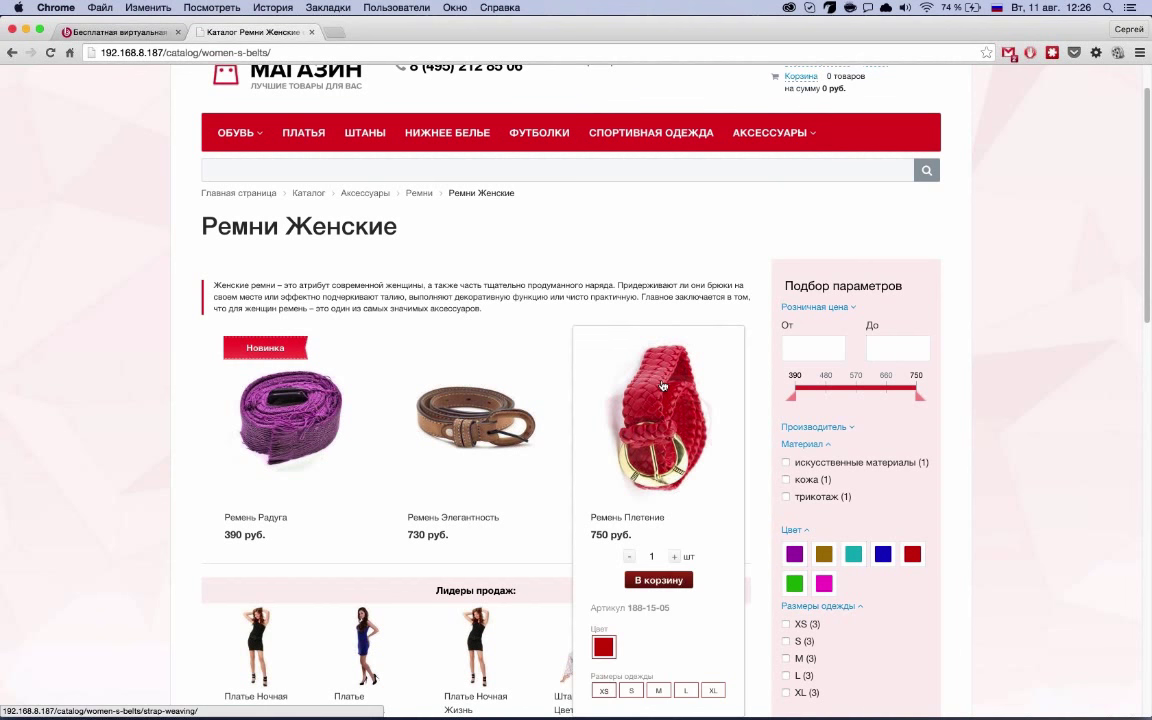
pyautogui.scroll(2, 469, 243)
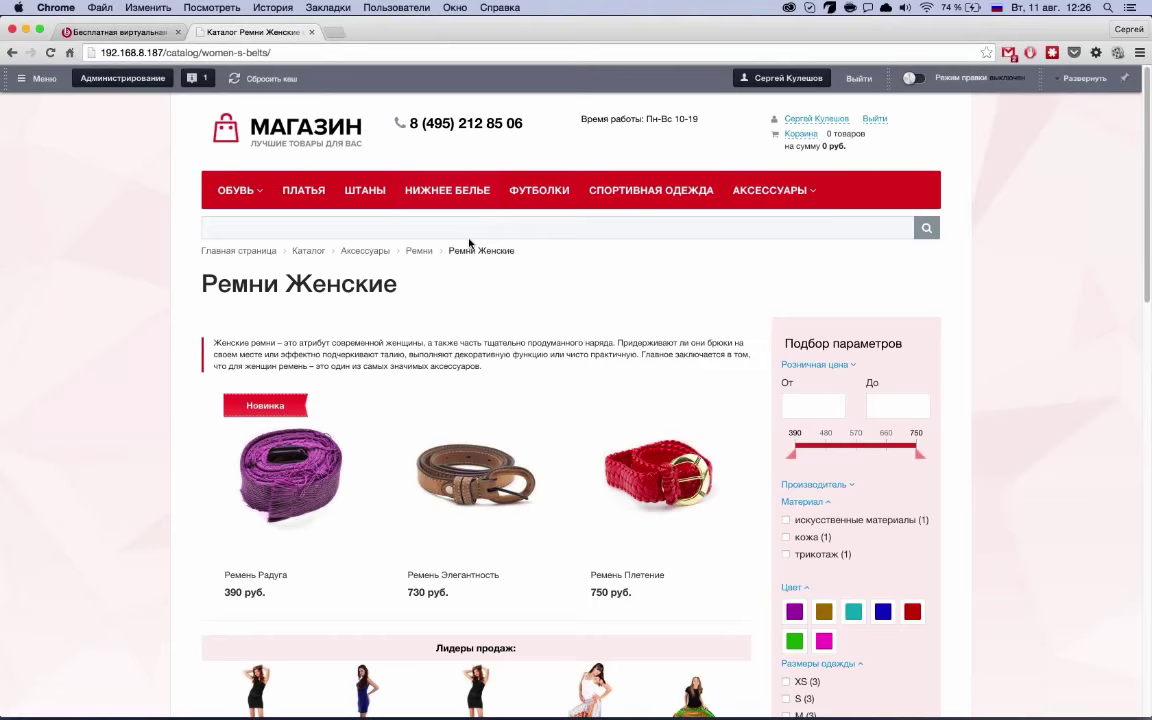
# Open Мастер магазина, toggle the Контент and Магазин menus, collapse Настройки, and expand Одежда.
pyautogui.click(469, 243)
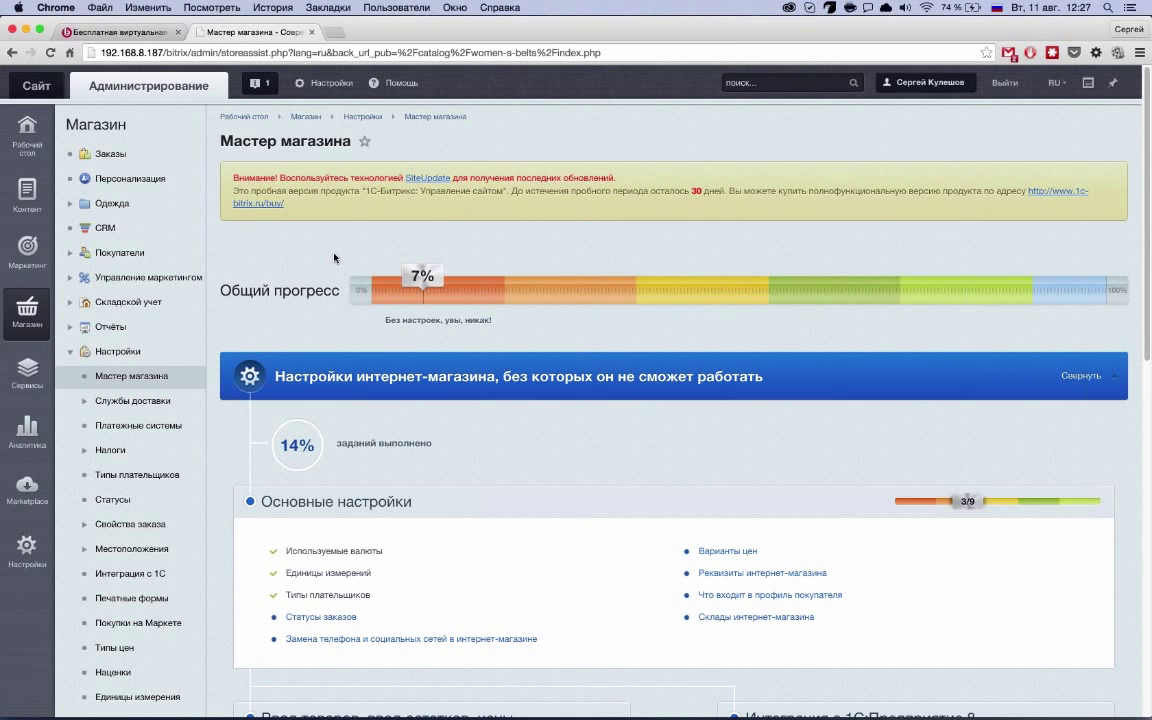
pyautogui.click(37, 198)
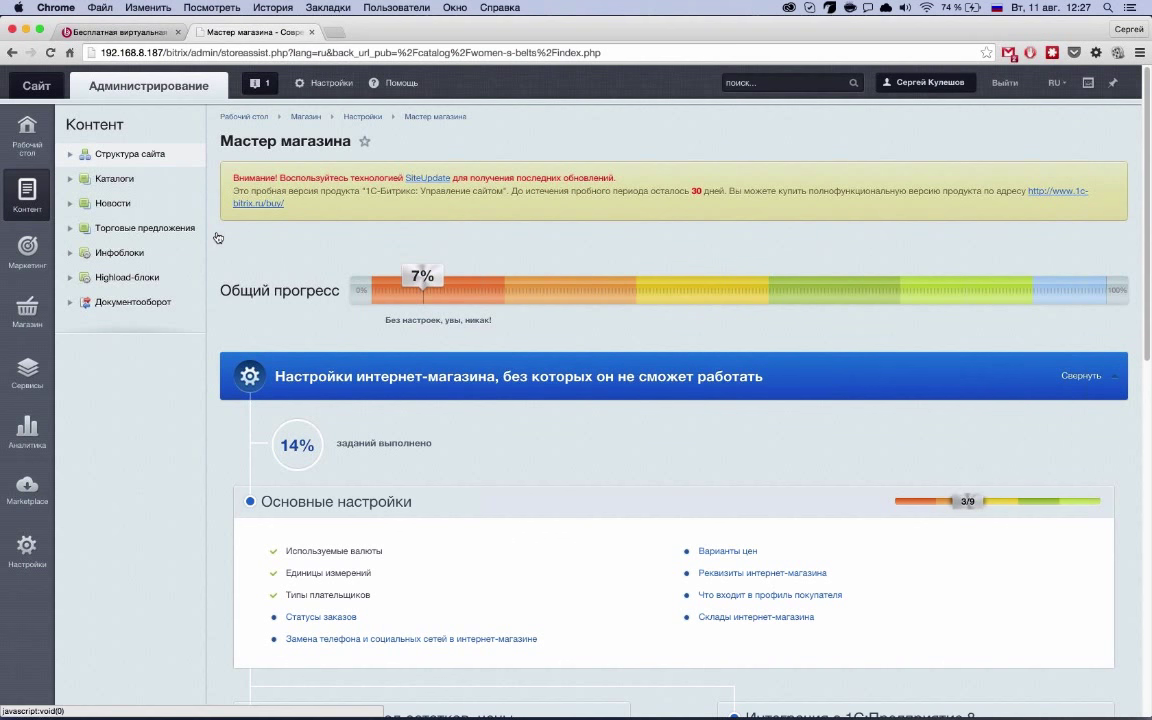
pyautogui.click(33, 306)
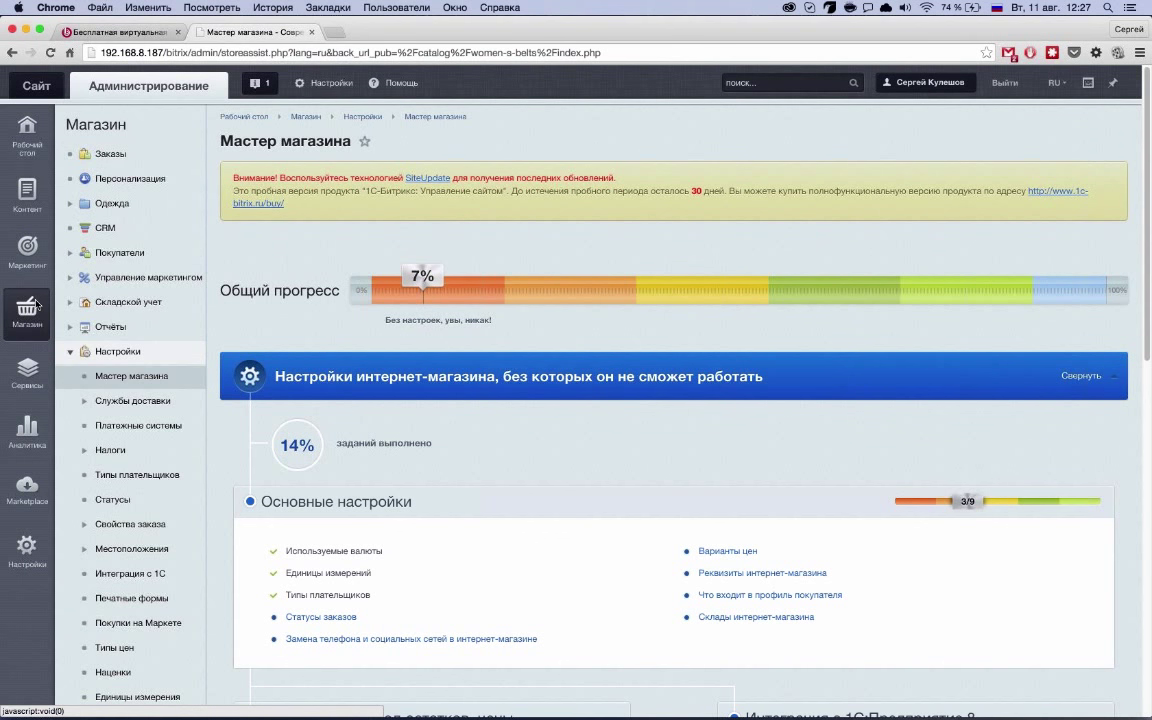
pyautogui.click(37, 306)
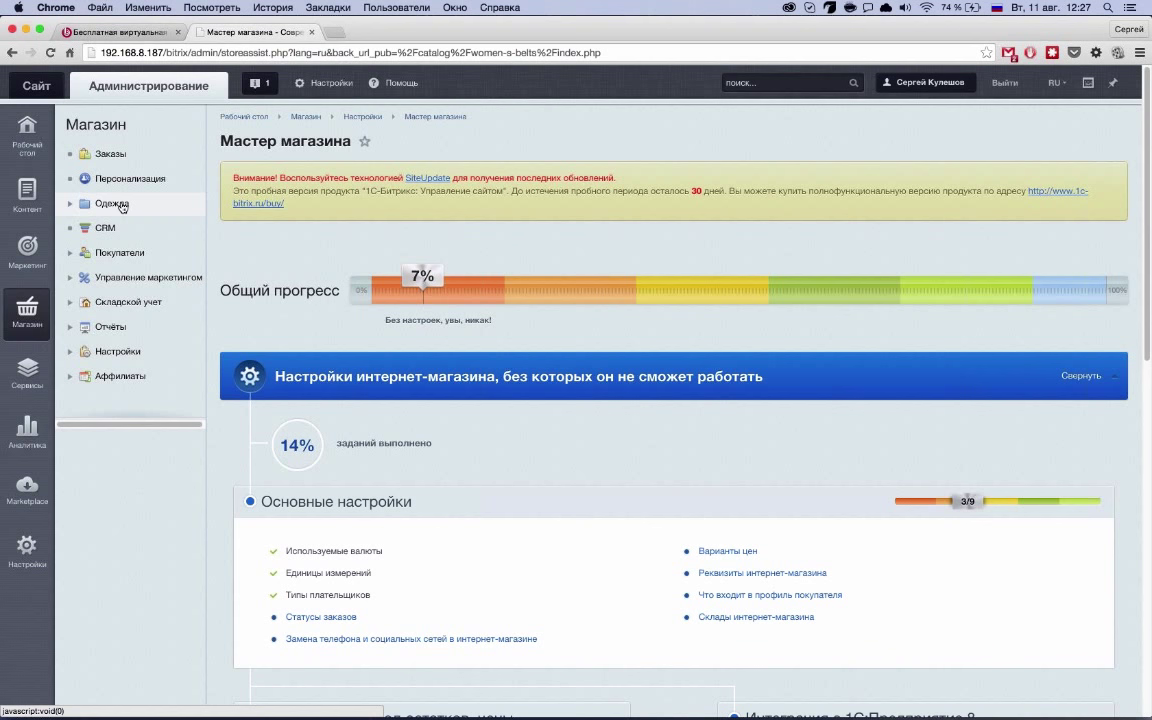
pyautogui.click(91, 205)
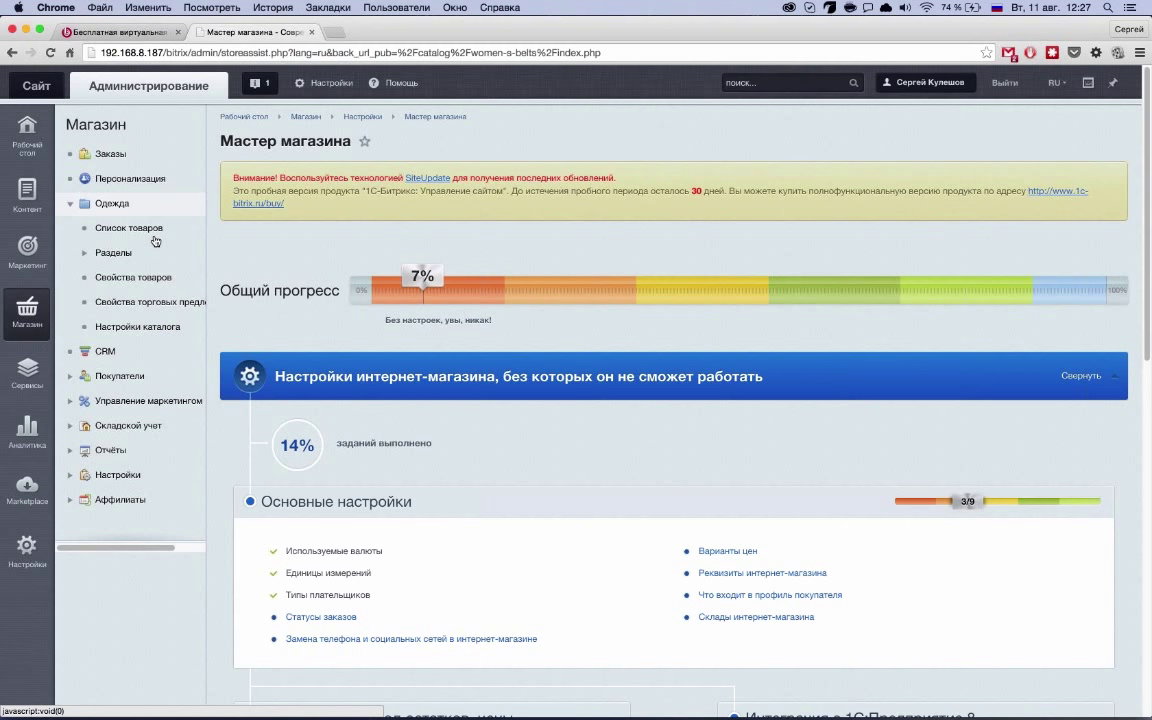
# Open Одежда > Список товаров and scroll through its 53-entry sections table.
pyautogui.click(156, 237)
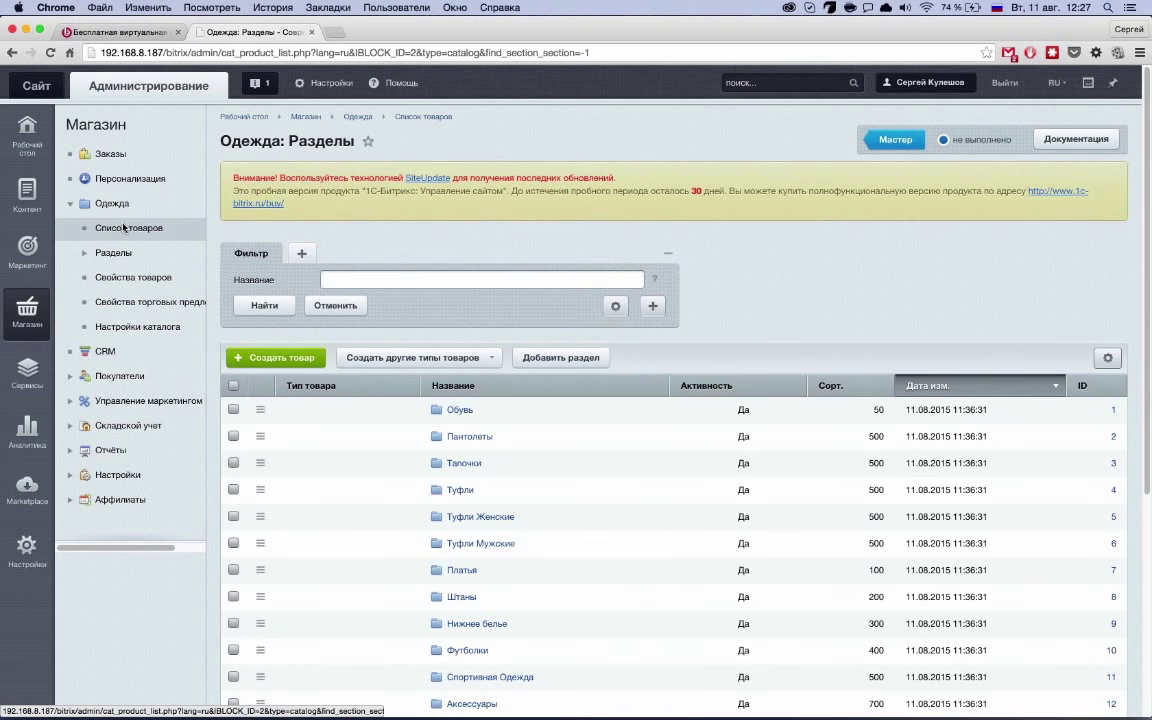
pyautogui.scroll(-2, 618, 368)
pyautogui.scroll(-5, 618, 368)
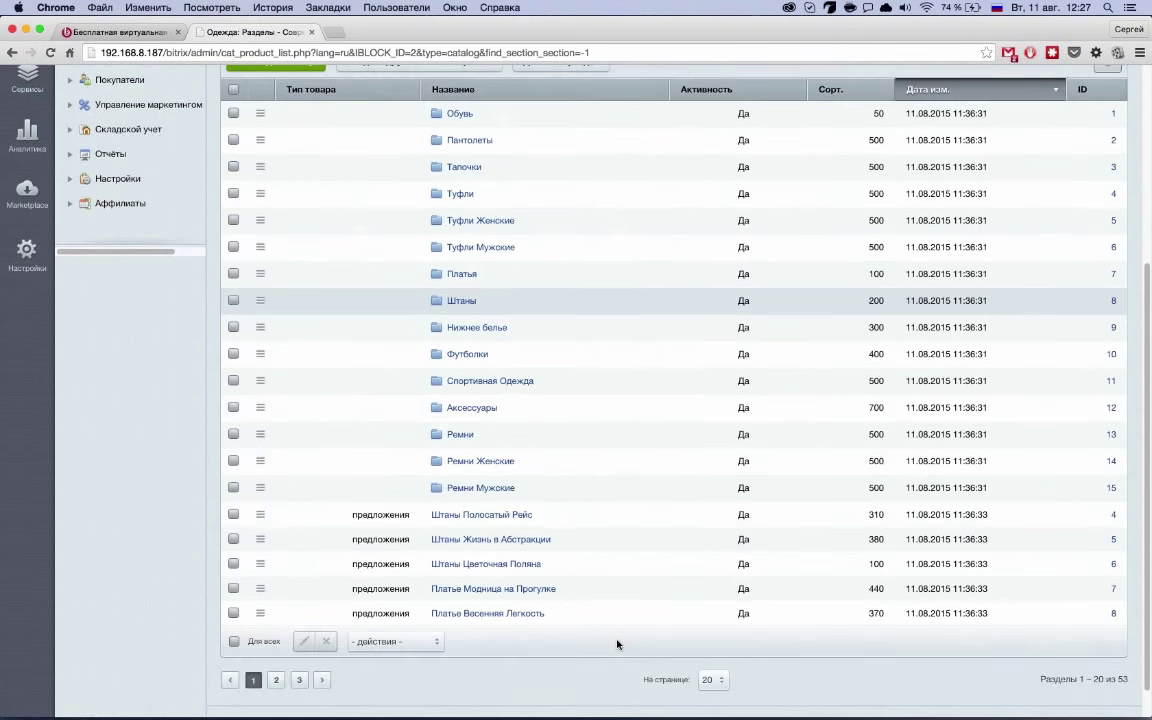
pyautogui.scroll(6, 618, 478)
pyautogui.scroll(-5, 618, 478)
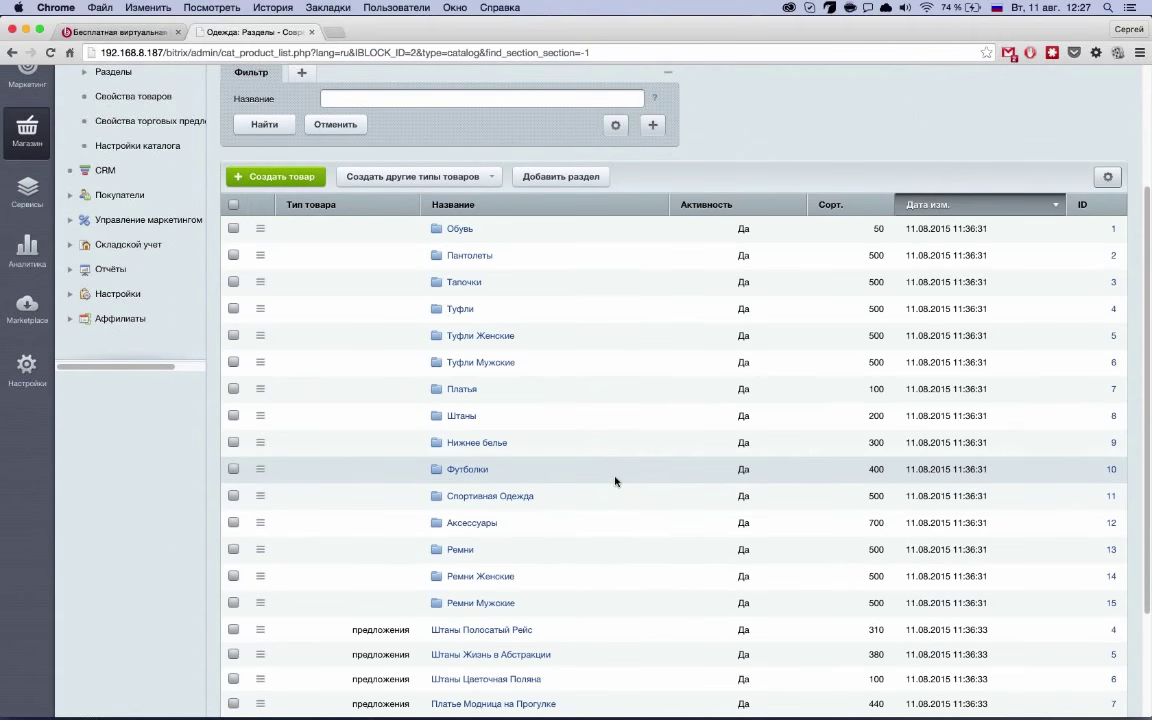
pyautogui.scroll(-1, 538, 568)
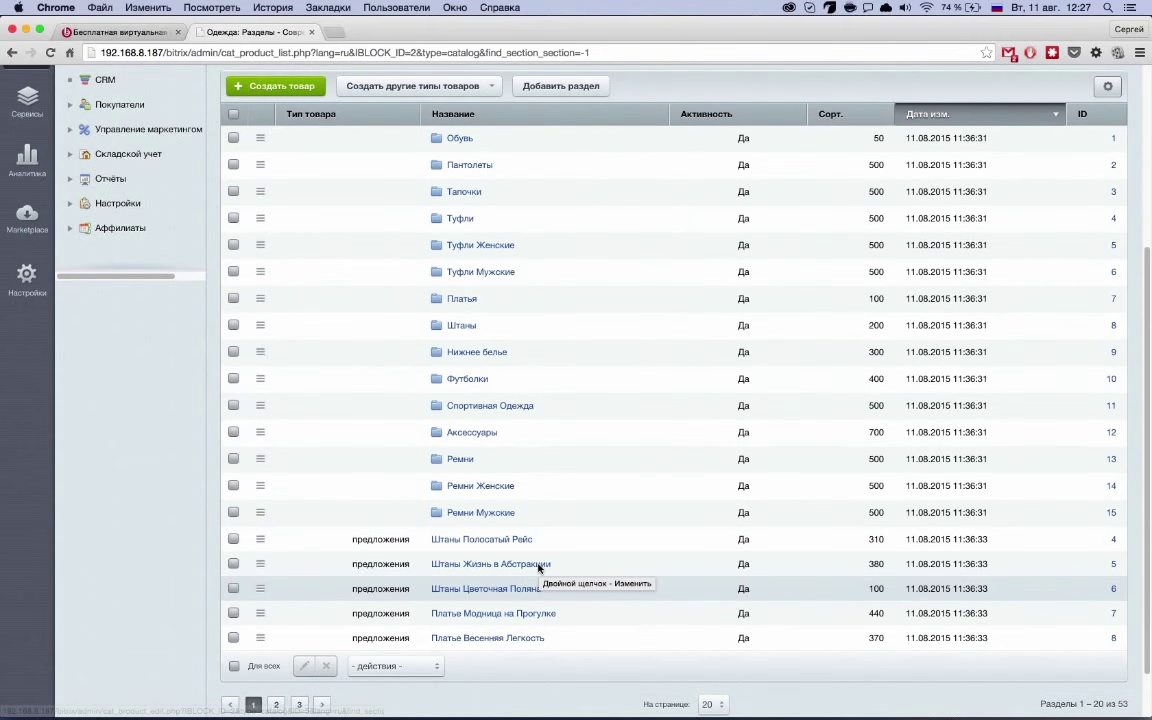